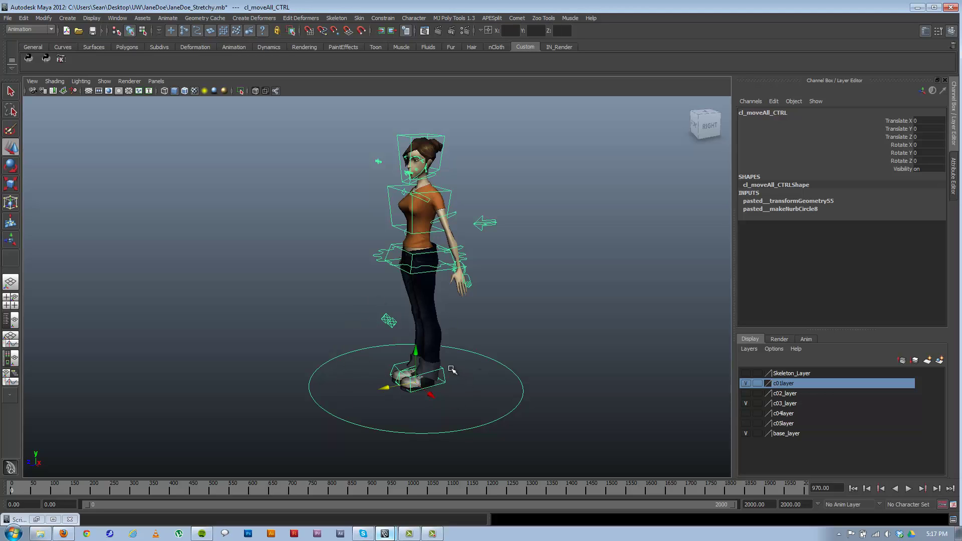
- Try moving the whole character forward along Z with its move-all control, and undo the moves
mouse_move(383, 388)
mouse_down()
mouse_move(190, 439)
mouse_move(372, 391)
mouse_up()
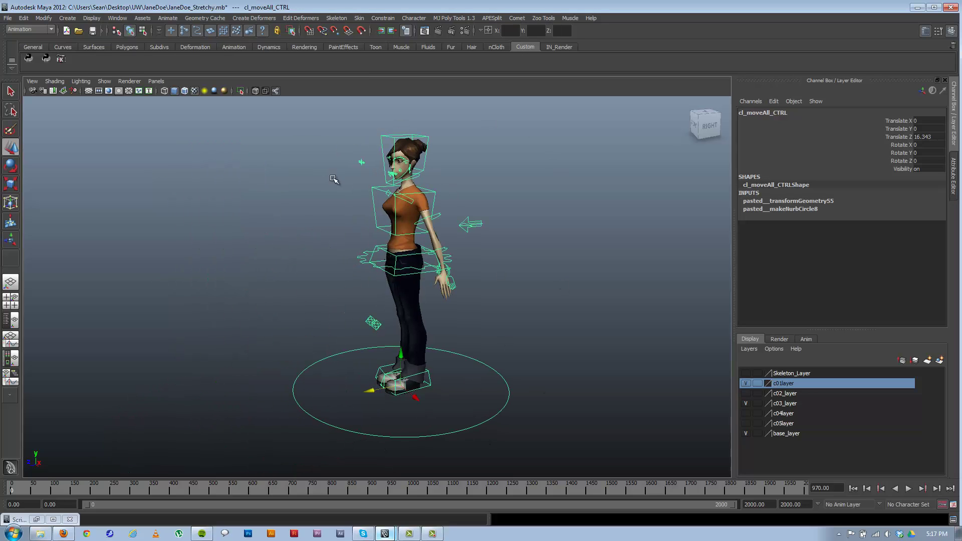
key(ctrl+z)
key(ctrl+z)
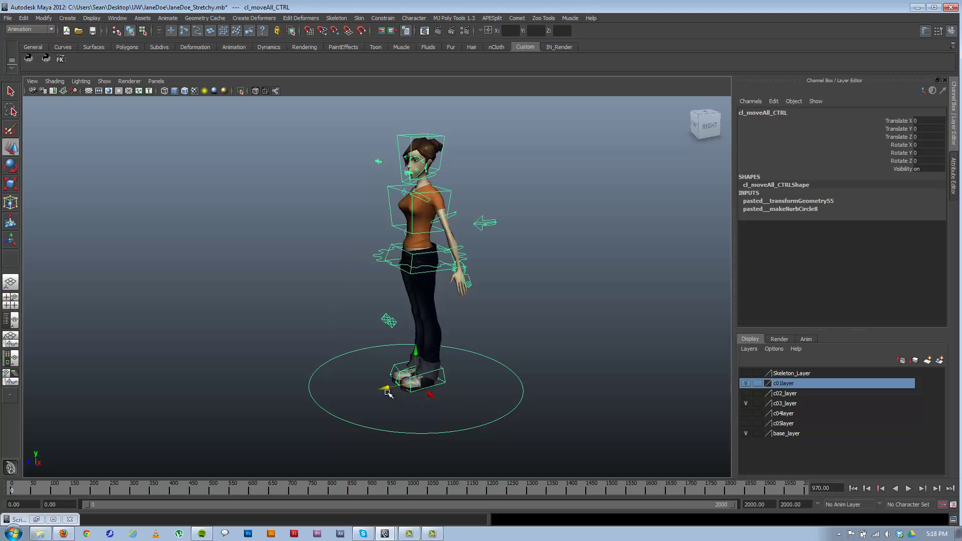
drag(388, 394, 354, 396)
key(ctrl+z)
- Switch to Windows Explorer, inspect the path of the maya scripts folder, and browse back to it from Documents
click(40, 533)
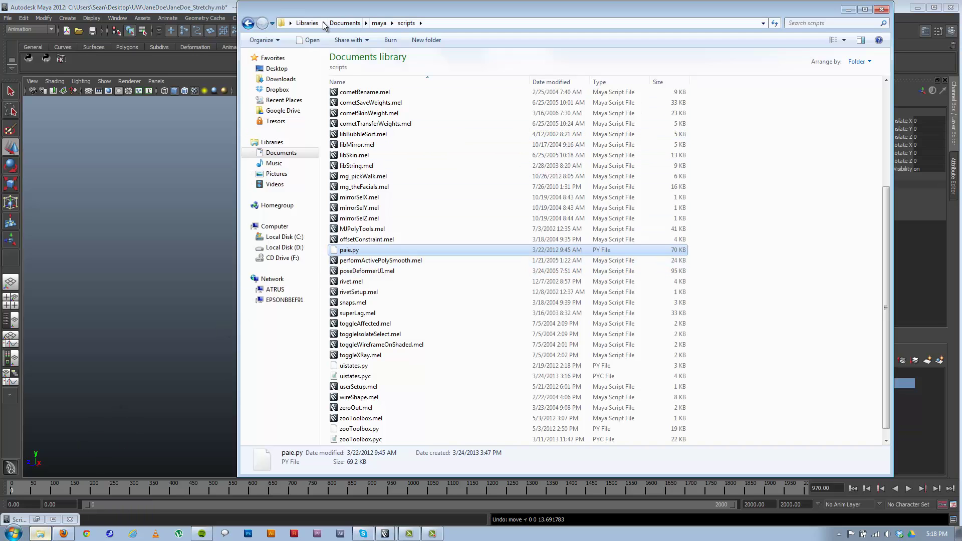
click(437, 22)
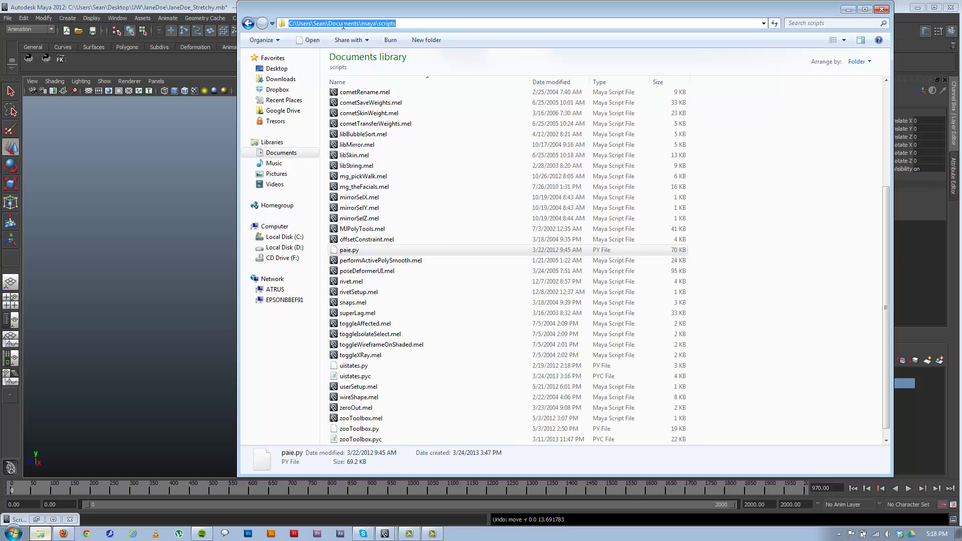
click(420, 24)
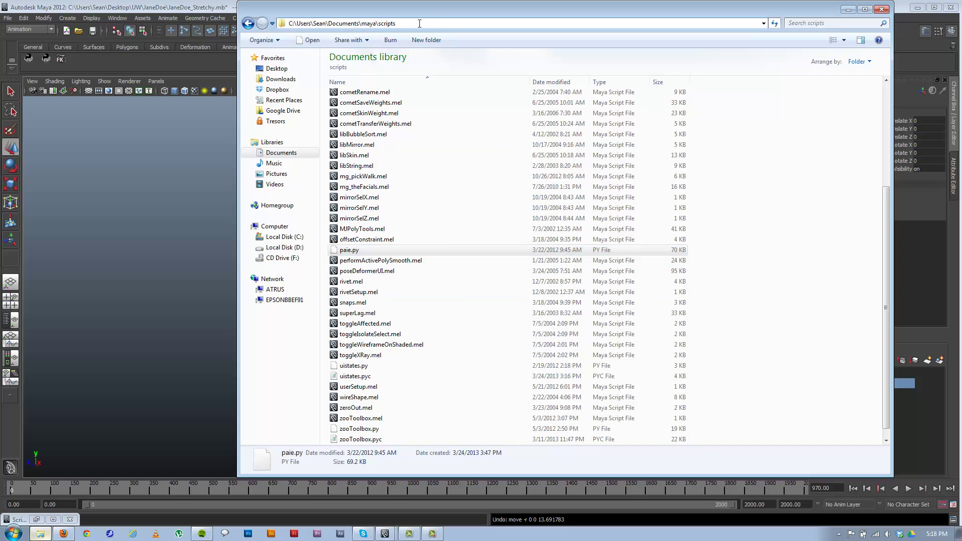
click(248, 24)
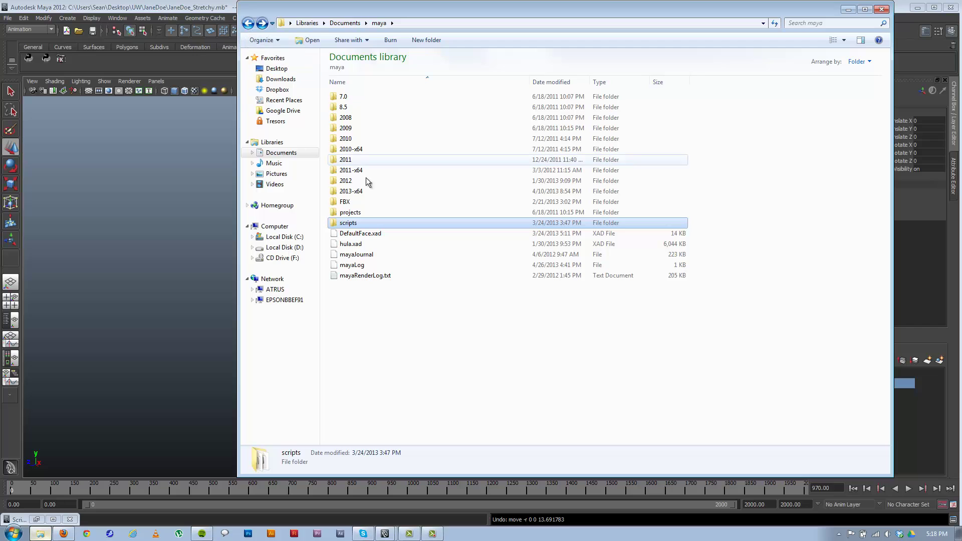
click(247, 23)
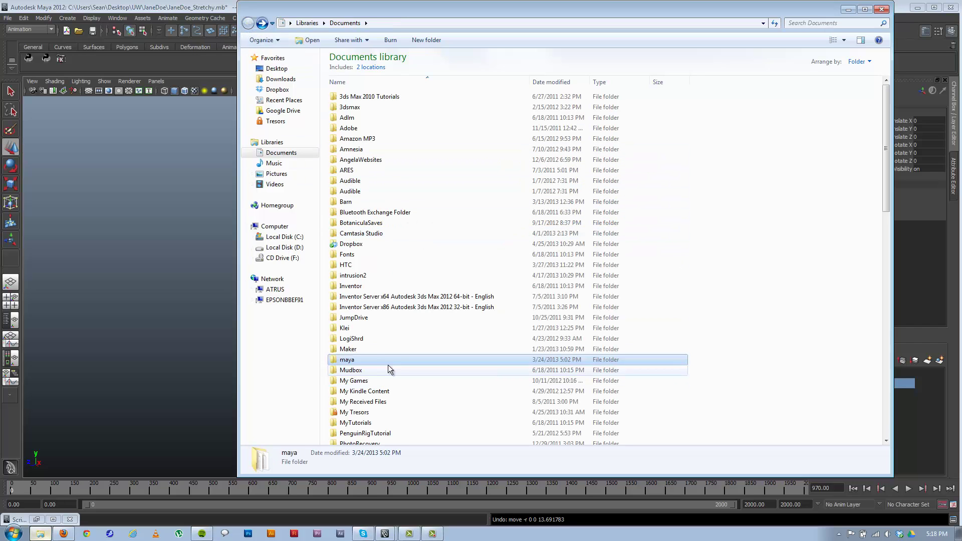
double_click(354, 360)
double_click(351, 228)
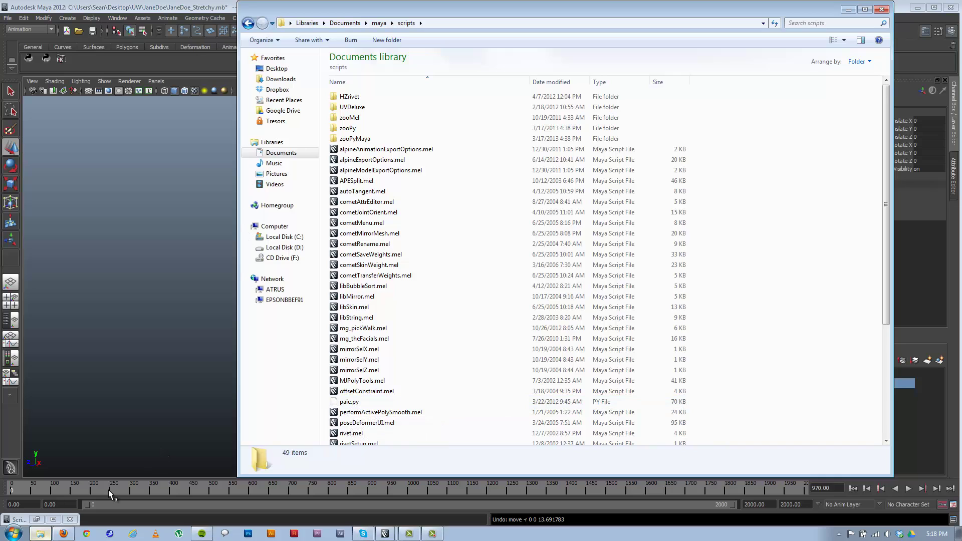
click(136, 396)
- Switch to Firefox and review the PAIE 1.3.2 script's description and installation instructions on CreativeCrash, then return to Maya
click(63, 534)
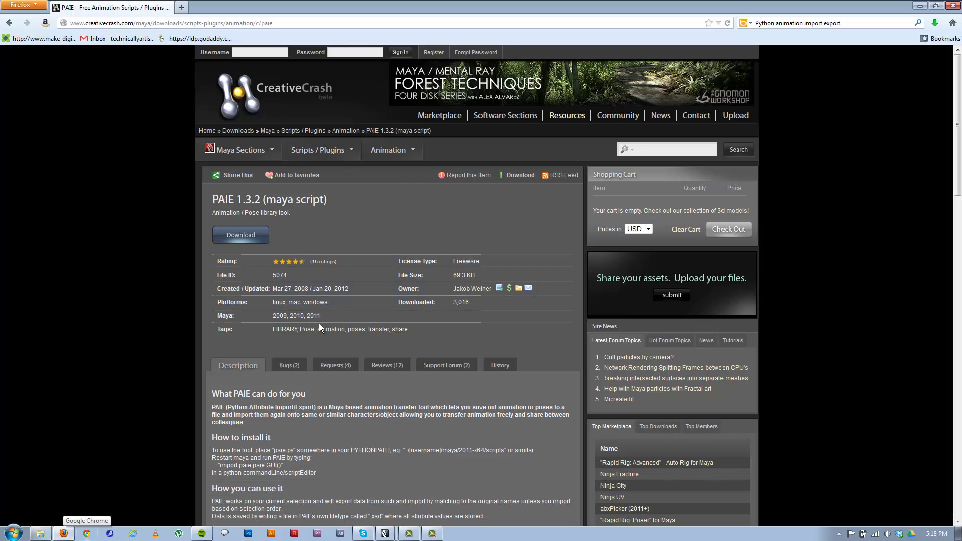
scroll(319, 323, down, 2)
scroll(356, 247, up, 2)
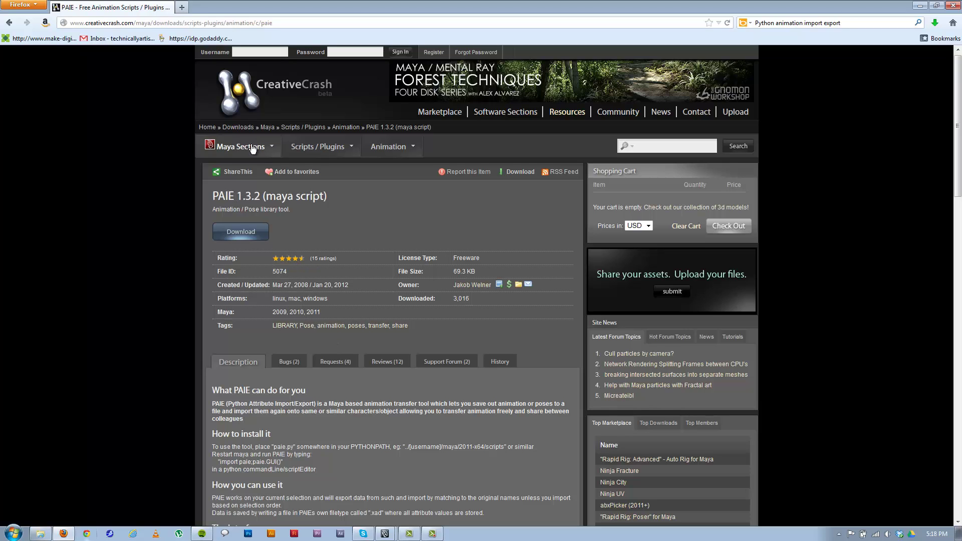
mouse_move(240, 152)
drag(234, 195, 215, 195)
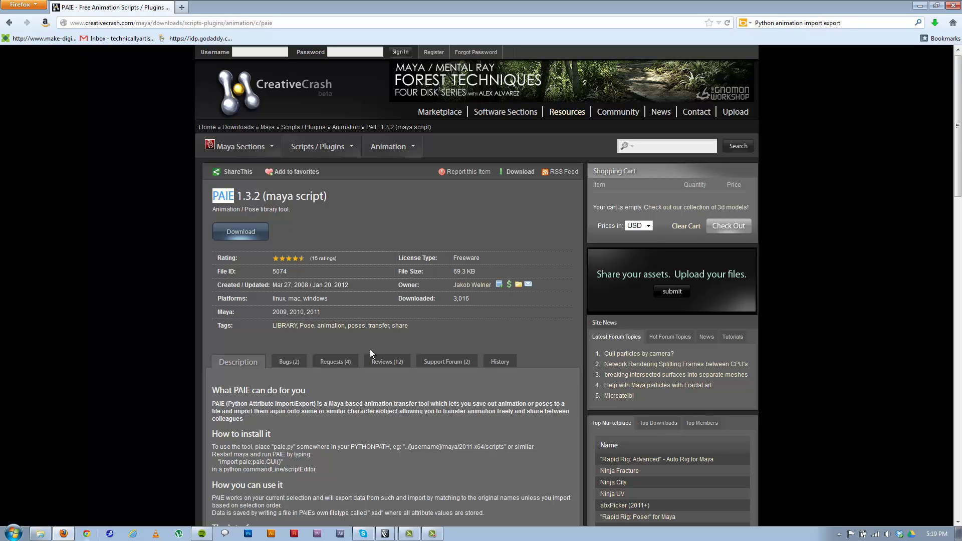
scroll(412, 365, down, 3)
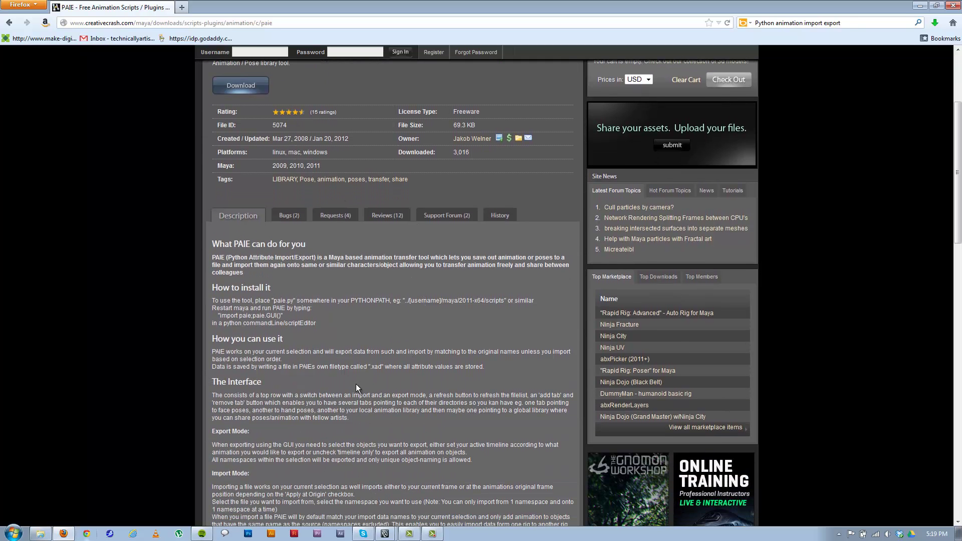
scroll(345, 396, up, 2)
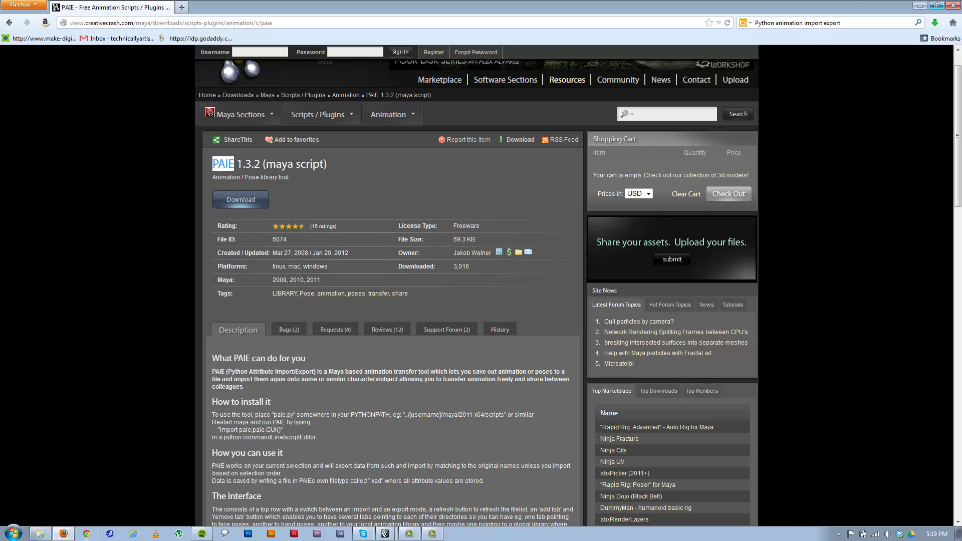
click(920, 6)
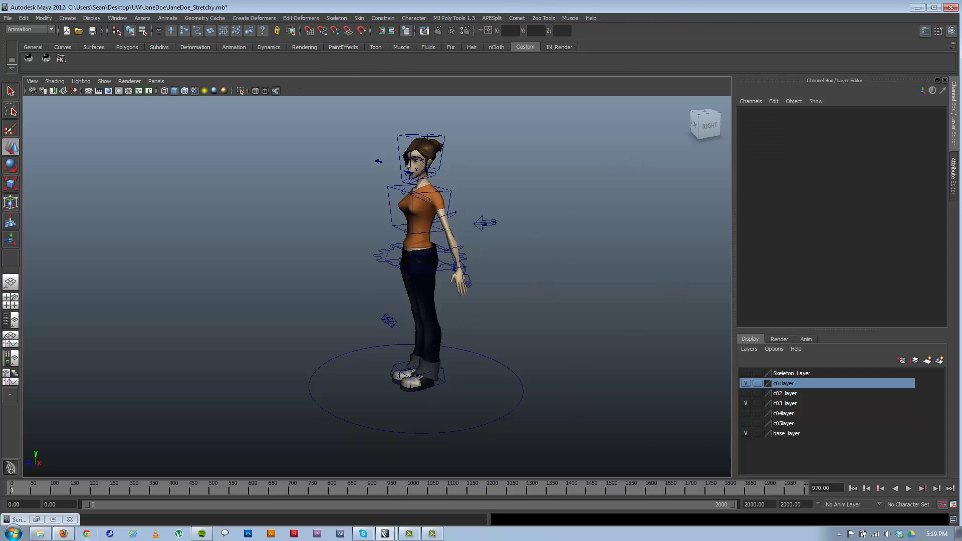
- Open the Script Editor beside the character and delete all existing code from both the MEL and Python input areas
click(953, 521)
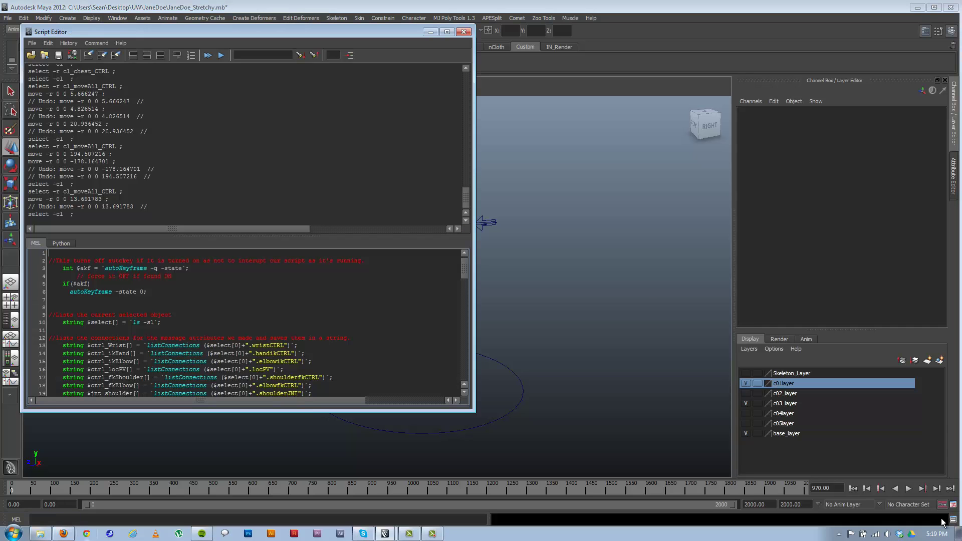
drag(354, 35, 733, 52)
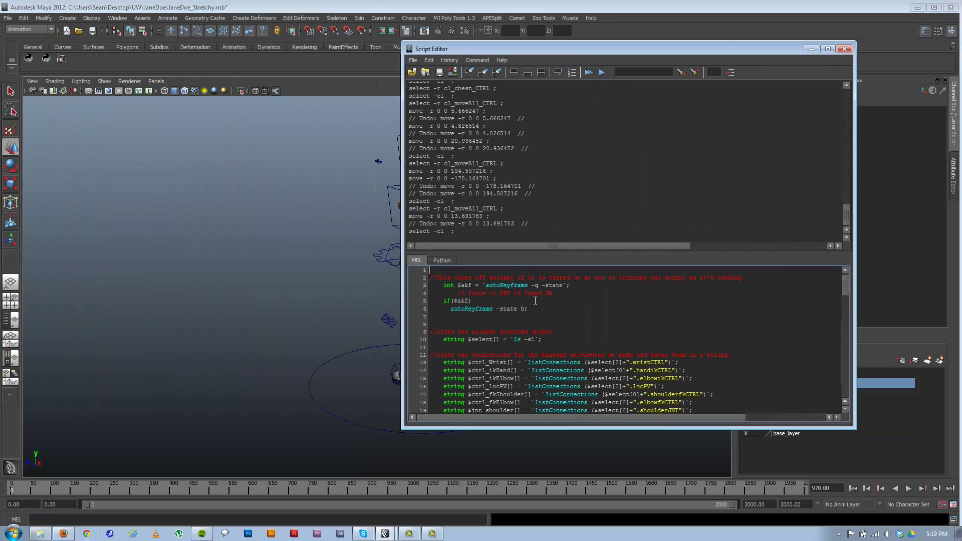
key(ctrl+a)
key(Delete)
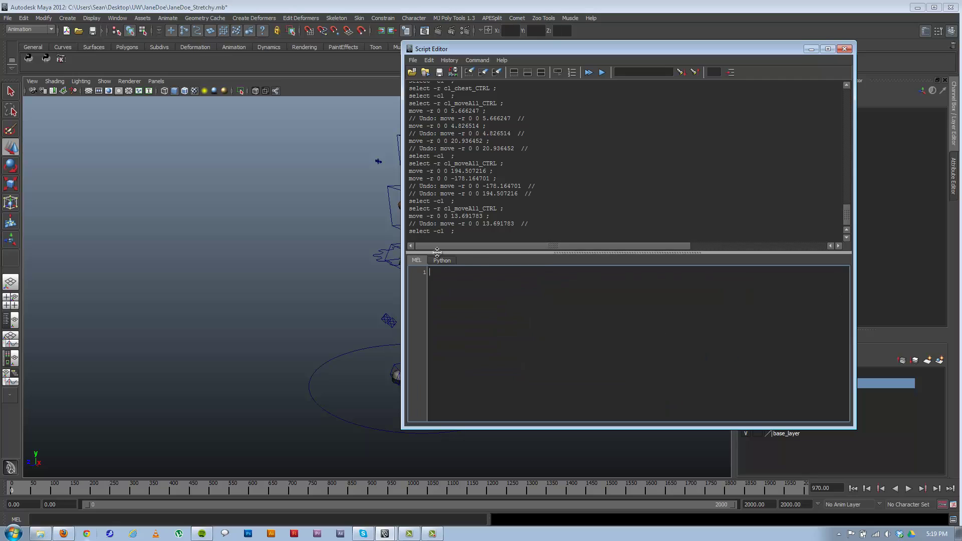
click(442, 261)
key(ctrl+a)
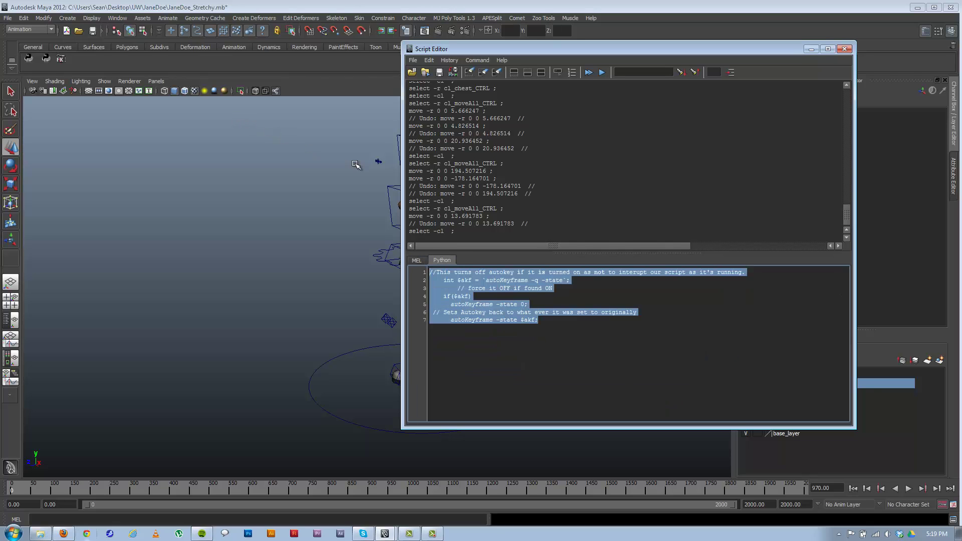
key(Delete)
- Load paie.py from the Documents\maya\scripts folder into the Script Editor's Python input area
click(413, 60)
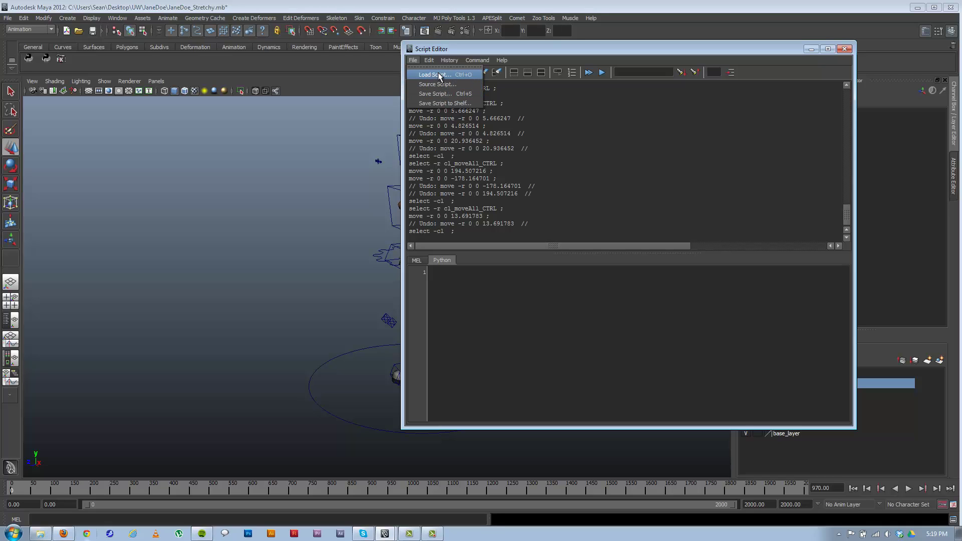
click(451, 51)
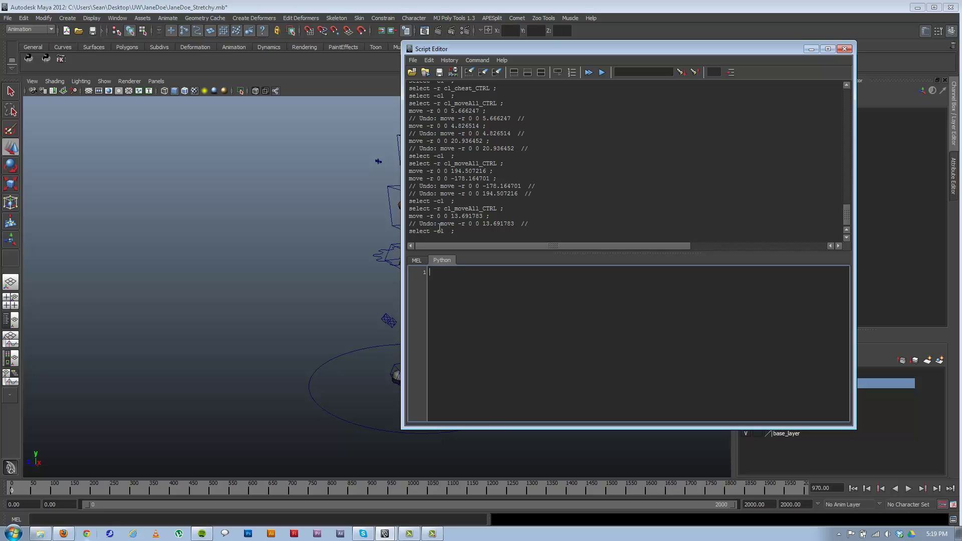
click(445, 260)
click(413, 60)
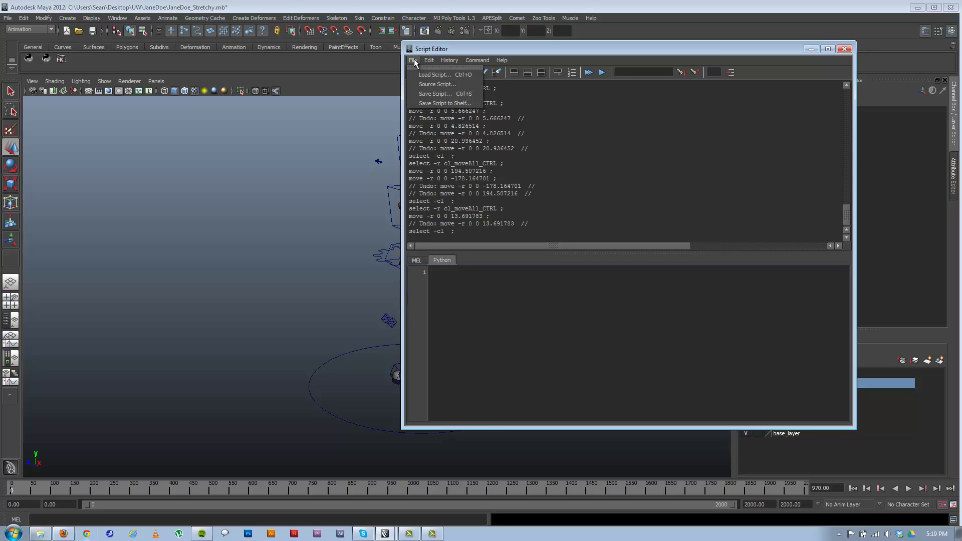
click(434, 75)
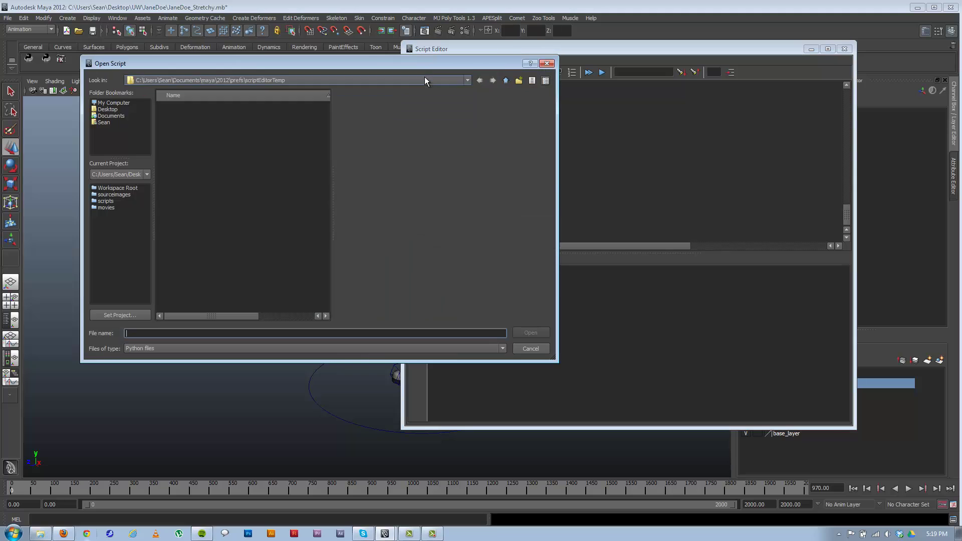
click(108, 116)
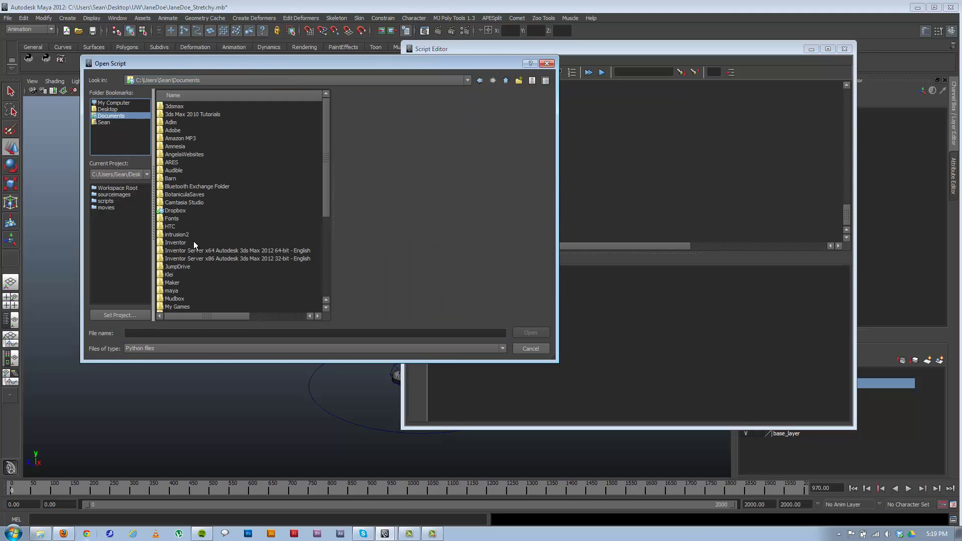
double_click(173, 290)
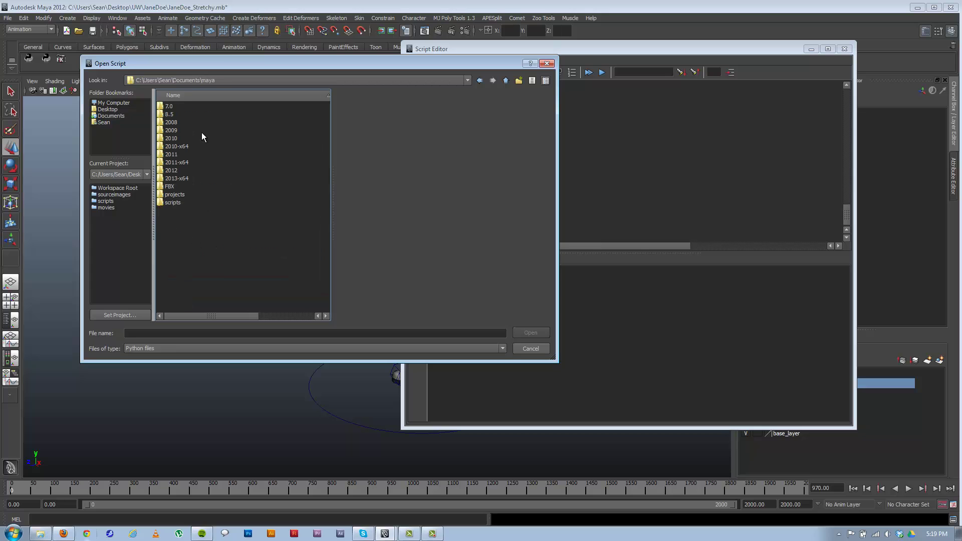
double_click(173, 202)
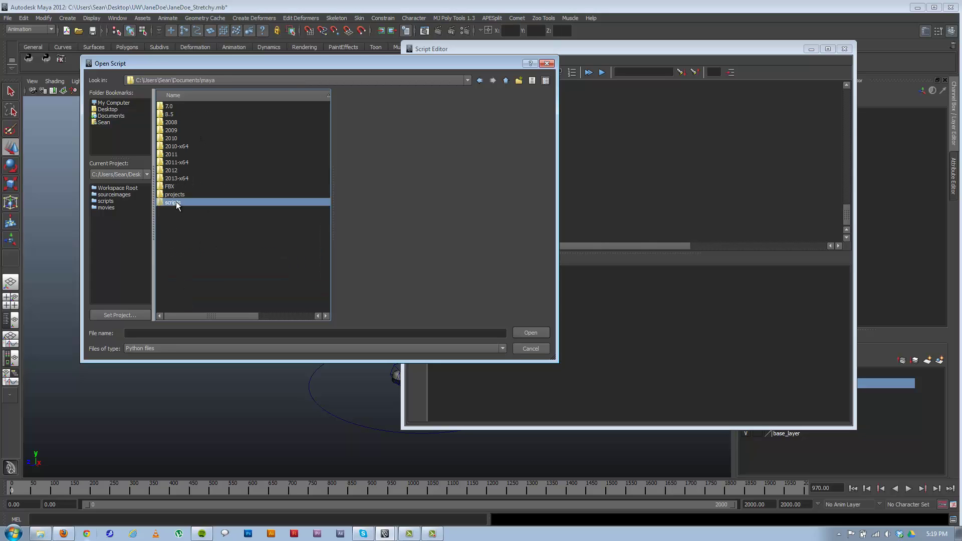
double_click(174, 146)
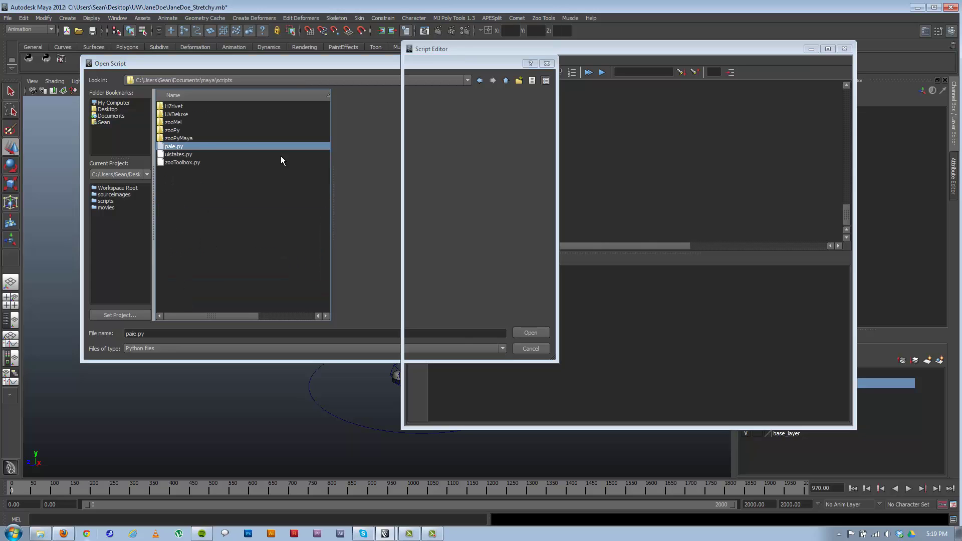
click(705, 319)
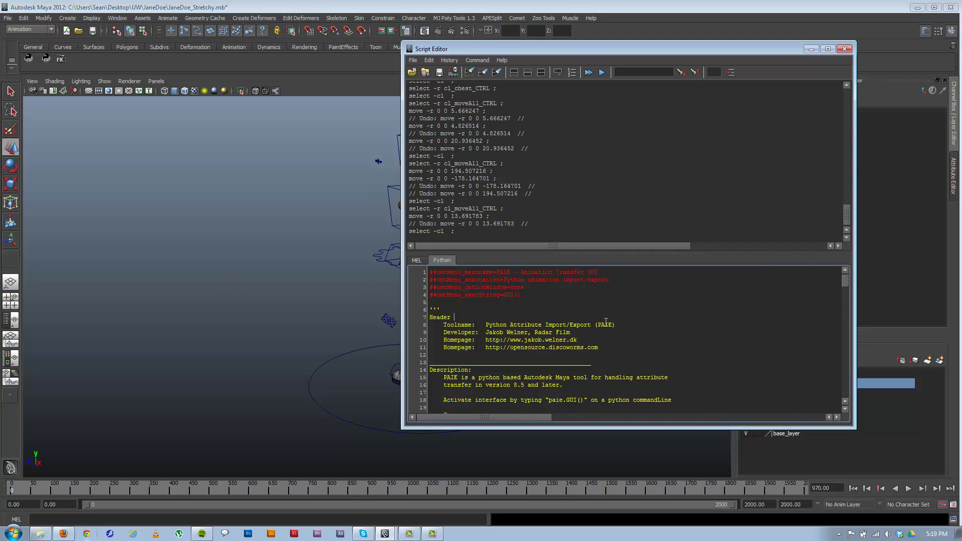
- Copy the PaieGUI() call from the GUI function at the end of the loaded script
drag(844, 282, 840, 405)
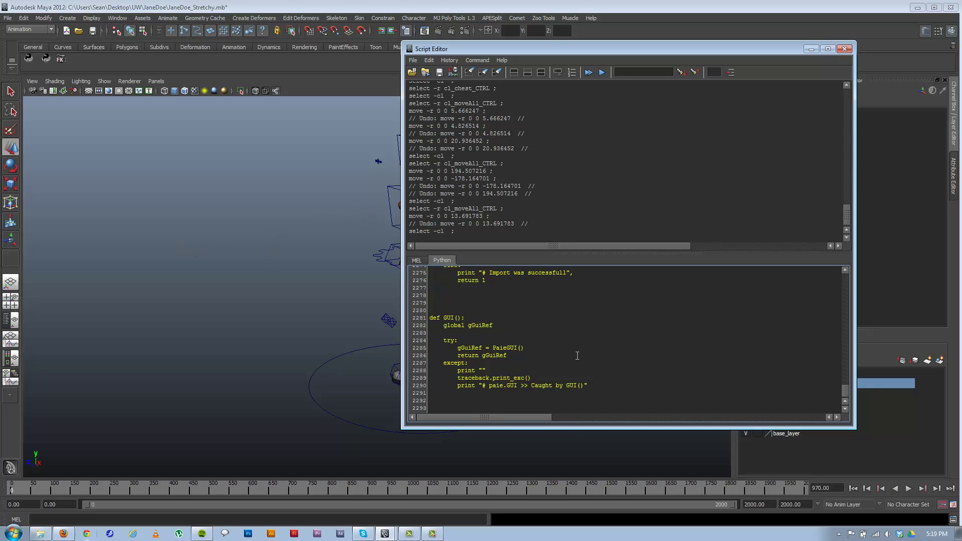
scroll(577, 365, up, 2)
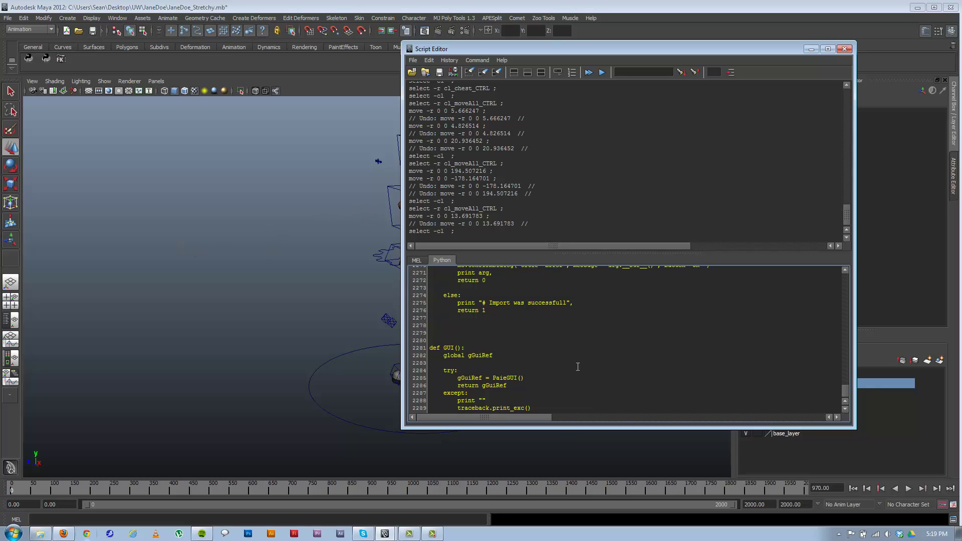
scroll(607, 348, down, 2)
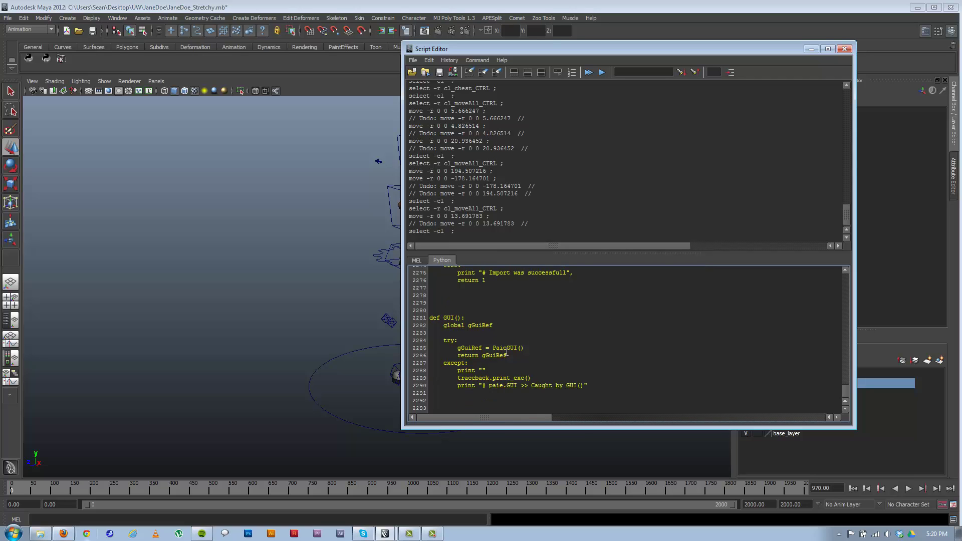
drag(527, 348, 493, 348)
drag(535, 349, 493, 351)
key(ctrl+c)
- Replace the entire script with the copied PaieGUI() call and try to run it
key(ctrl+a)
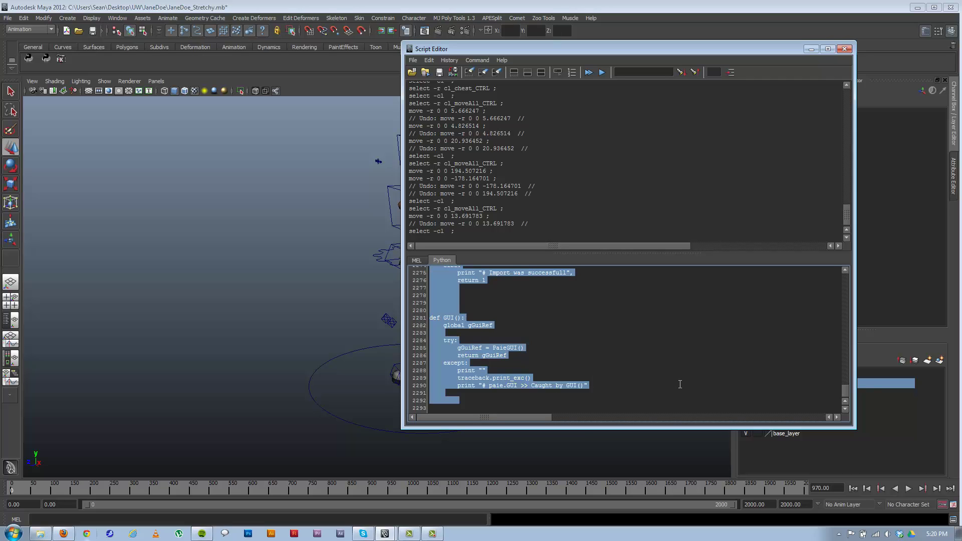
key(ctrl+v)
key(ctrl+a)
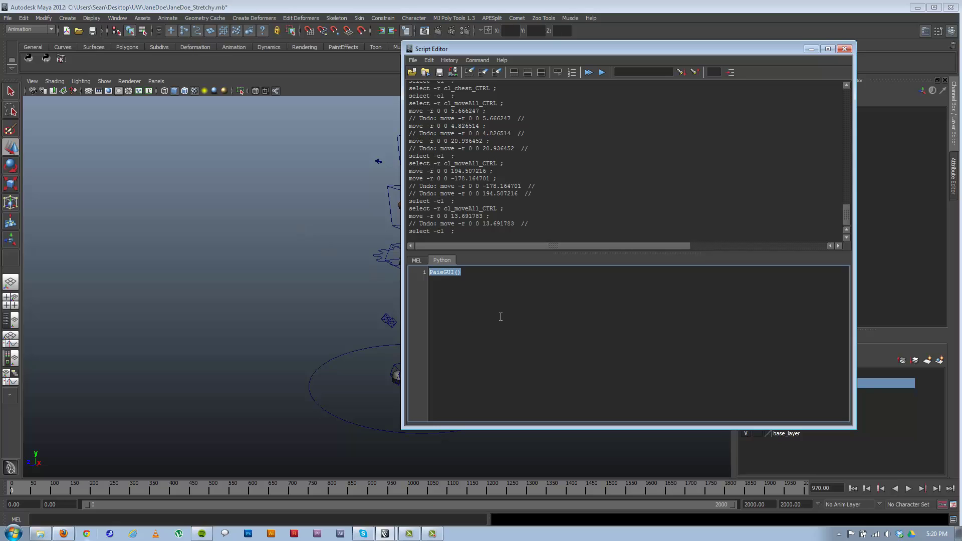
key(ctrl+Return)
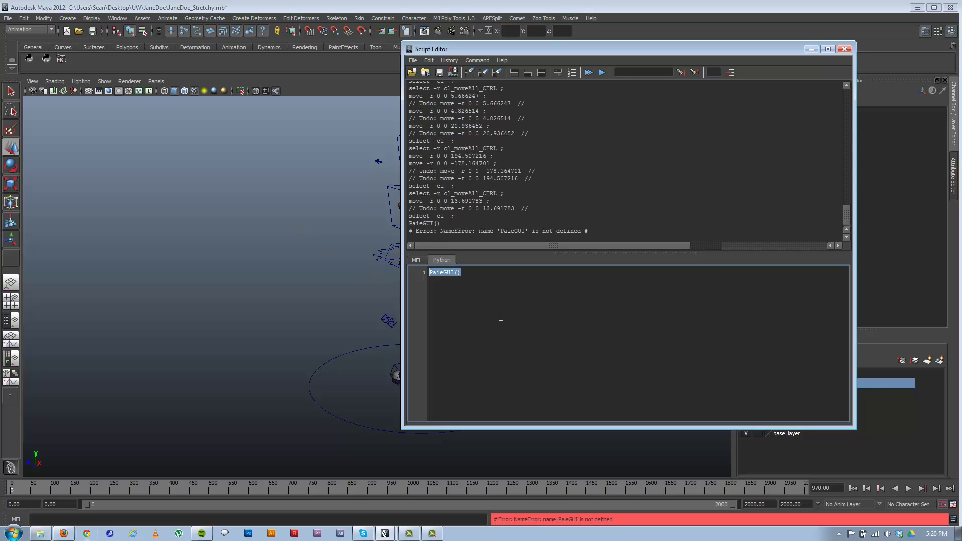
- Clear the PaieGUI() call from the Python input area and load paie.py from the maya scripts folder again
click(540, 314)
key(BackSpace)
key(BackSpace)
key(BackSpace)
key(BackSpace)
key(BackSpace)
key(BackSpace)
key(BackSpace)
key(BackSpace)
click(413, 60)
click(417, 74)
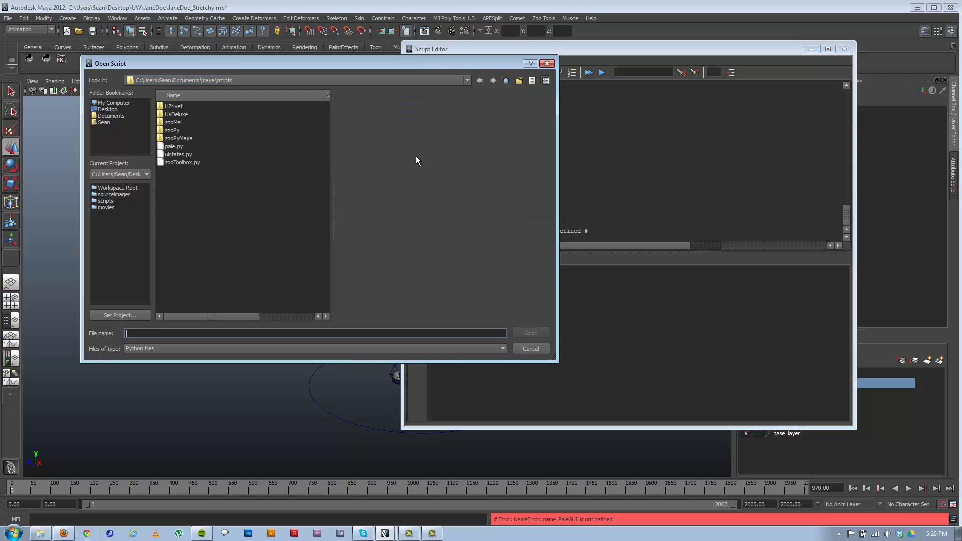
click(182, 146)
key(Return)
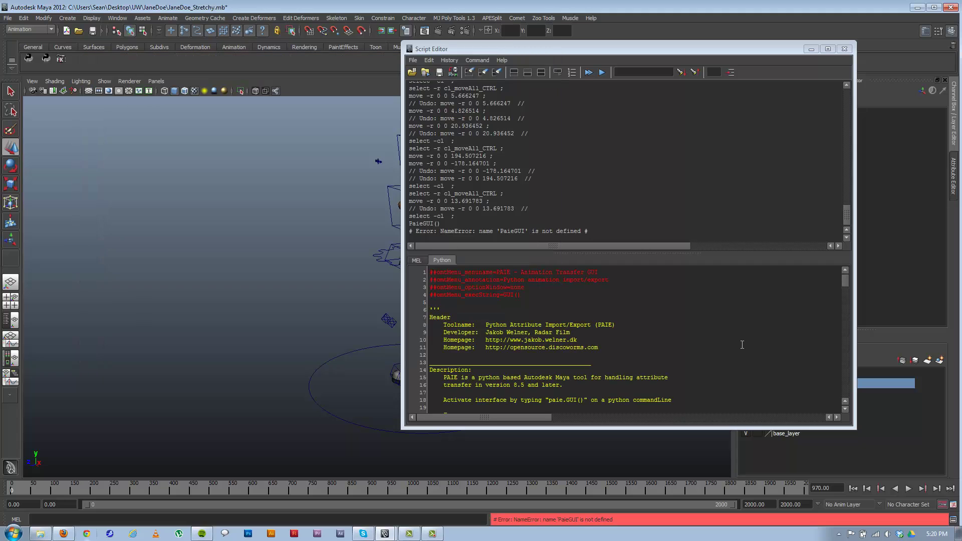
- Select the whole paie.py script in the Python input area and execute it
key(ctrl+a)
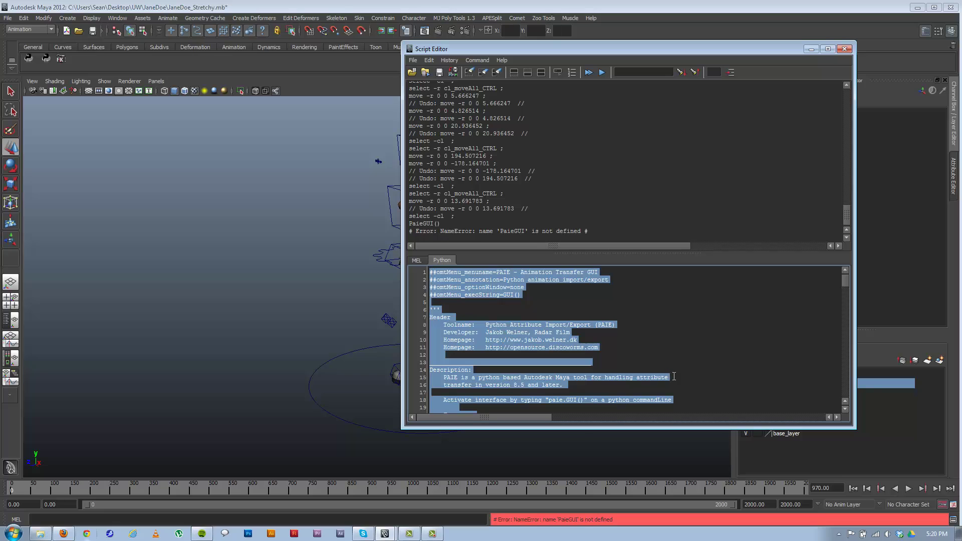
click(716, 372)
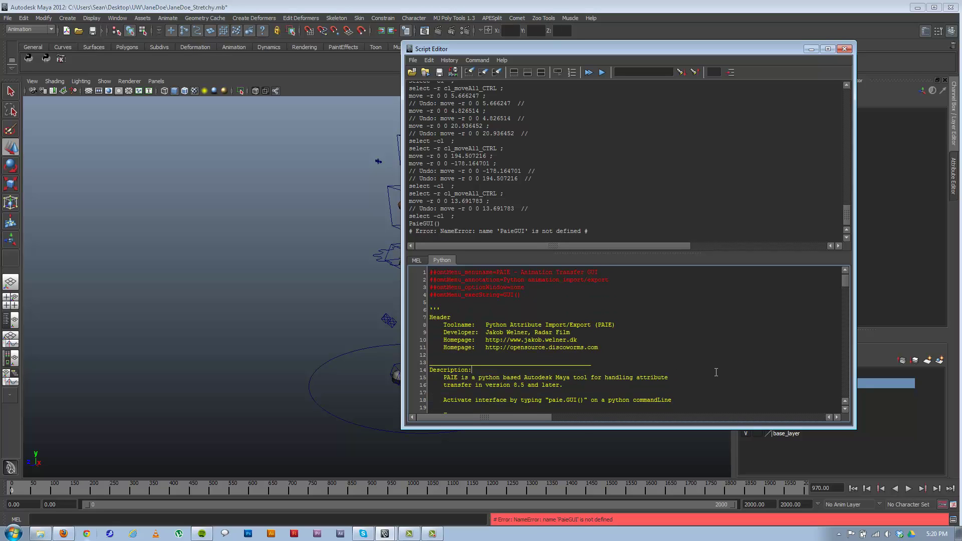
key(ctrl+a)
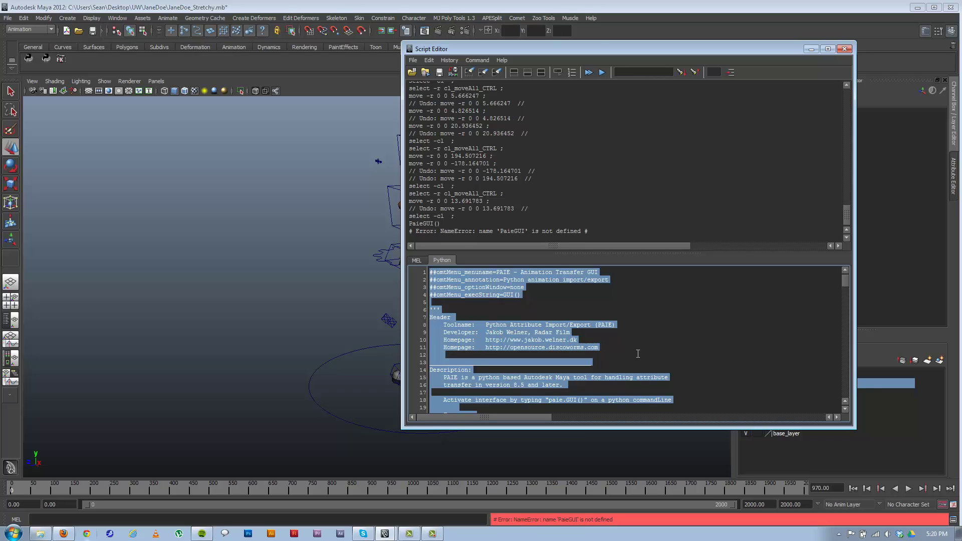
key(ctrl+Return)
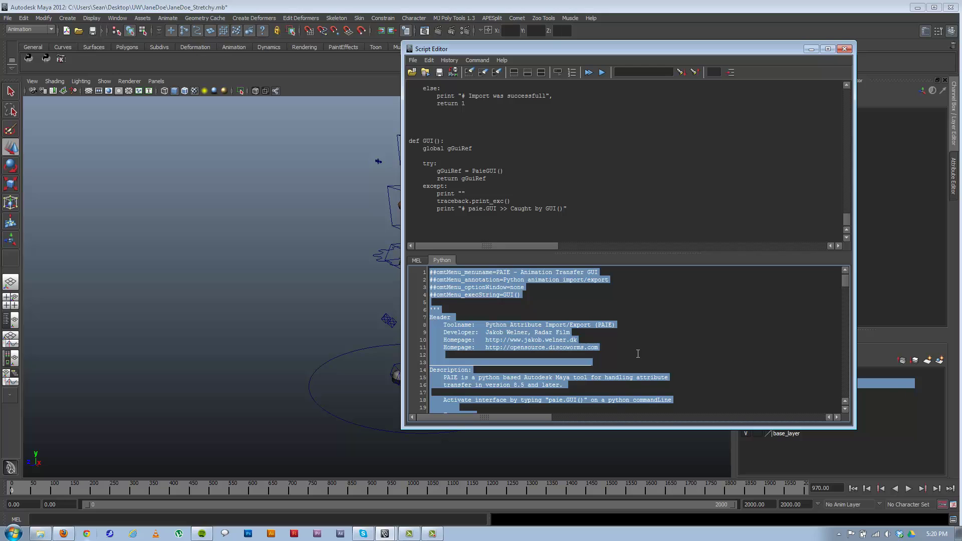
- Copy the PaieGUI() call from the GUI function at the script's end and replace the entire script with it
drag(844, 278, 846, 401)
click(652, 324)
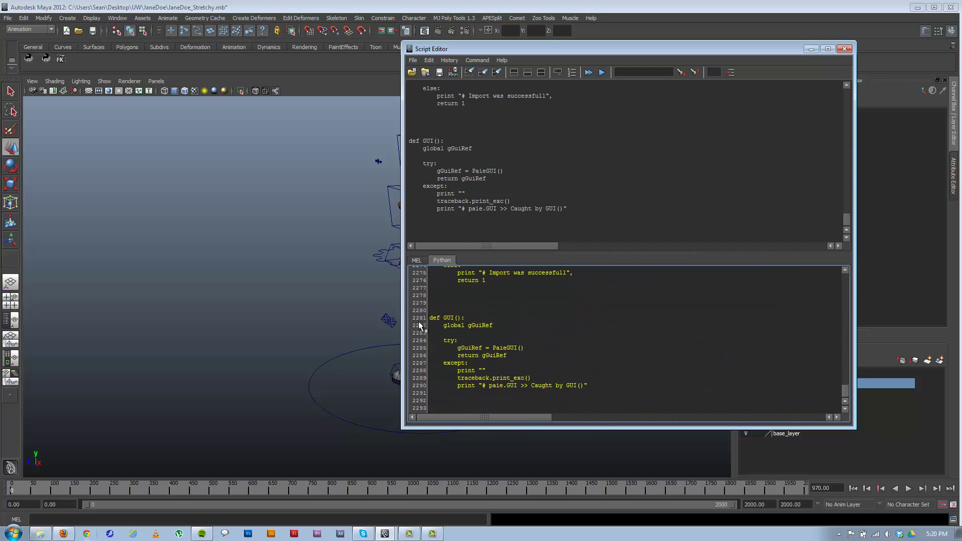
click(519, 351)
drag(524, 347, 494, 348)
key(ctrl+c)
key(ctrl+a)
key(ctrl+v)
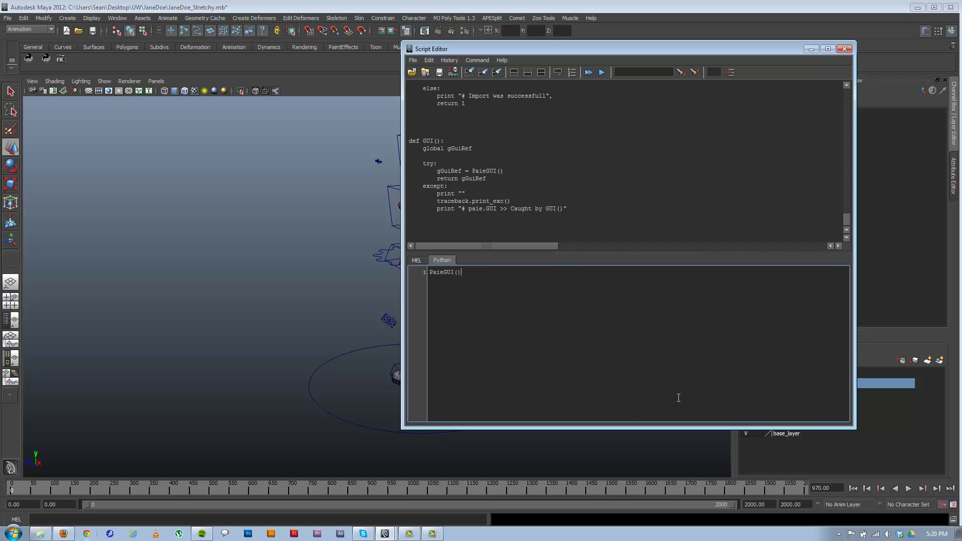
- Execute the PaieGUI() call to open the PAIE window, and close the Script Editor
key(ctrl+a)
key(ctrl+Return)
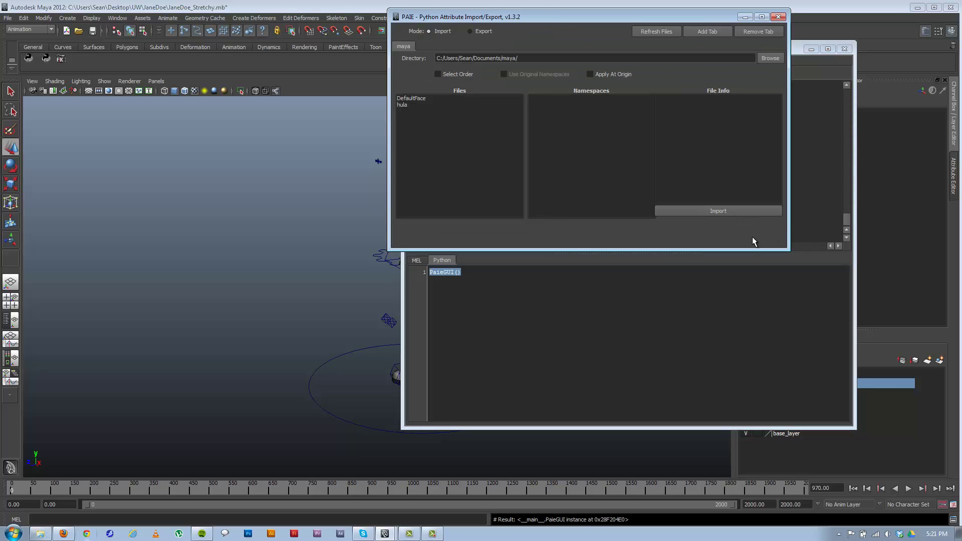
click(845, 48)
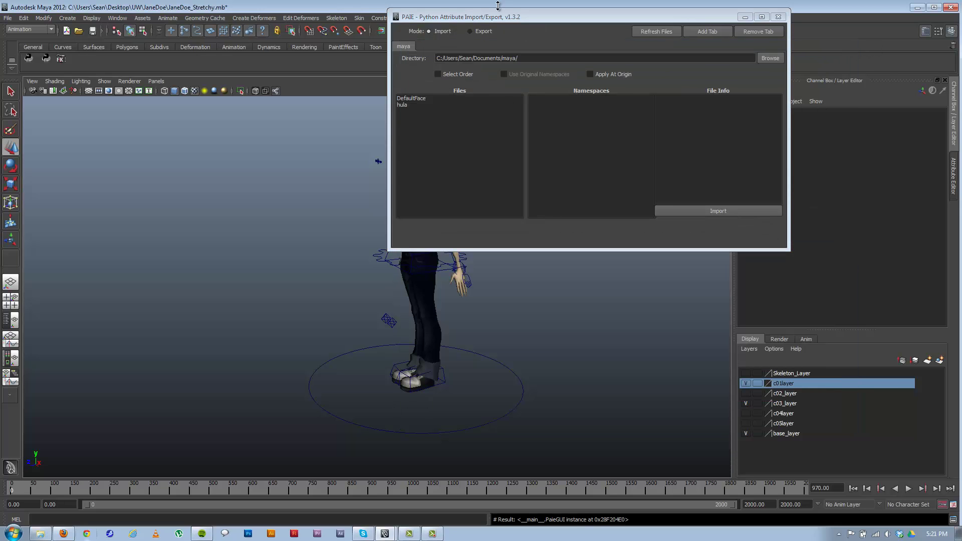
drag(507, 20, 625, 90)
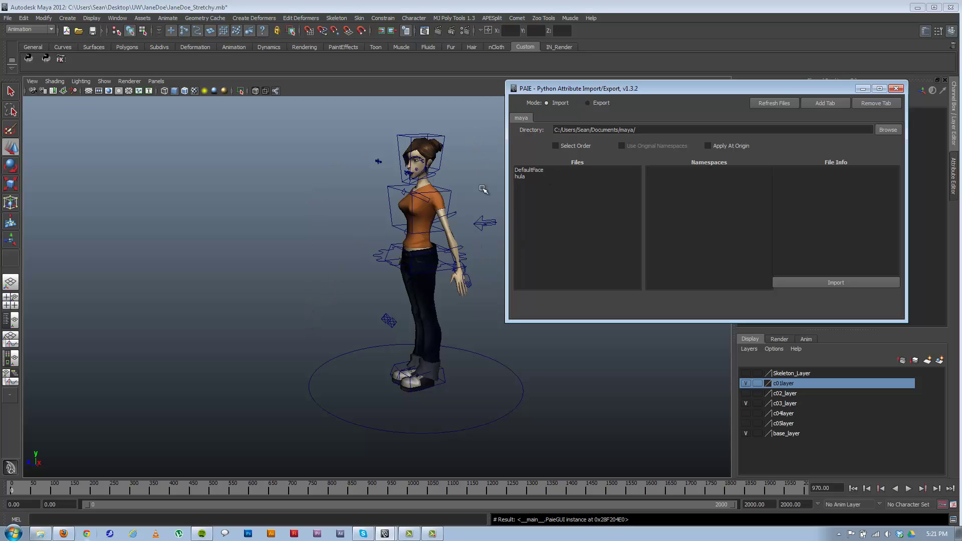
- Select the character's left hand control and reposition the PAIE window over the viewport
click(473, 281)
drag(666, 90, 178, 162)
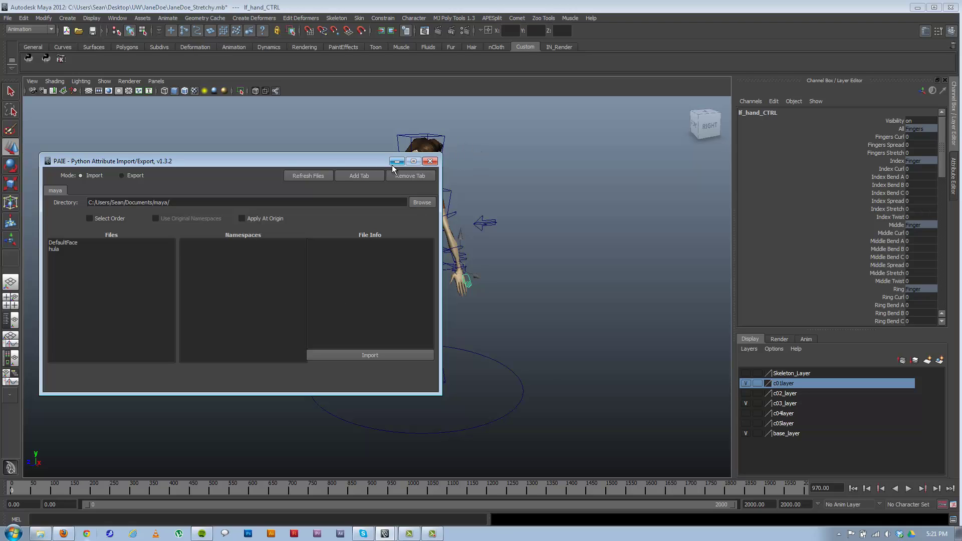
drag(293, 162, 440, 154)
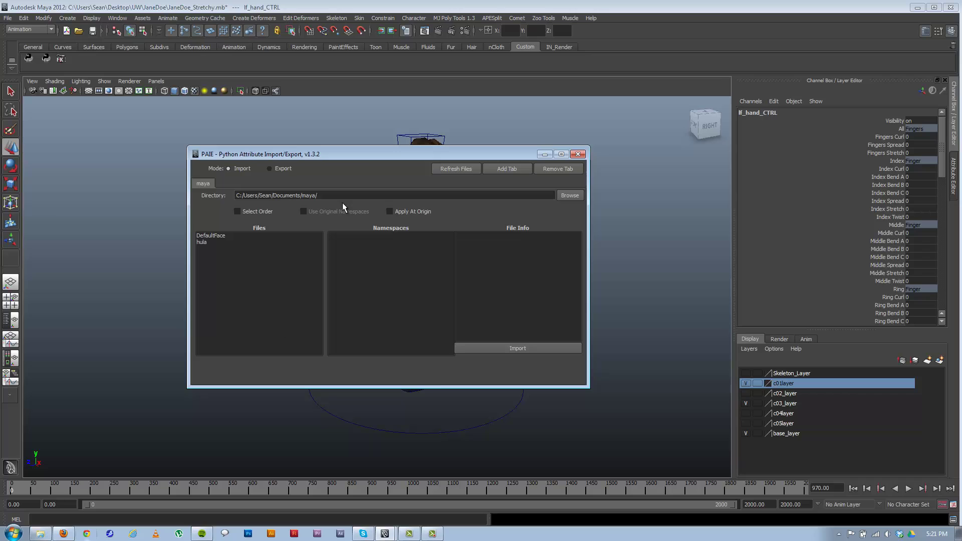
drag(366, 155, 647, 339)
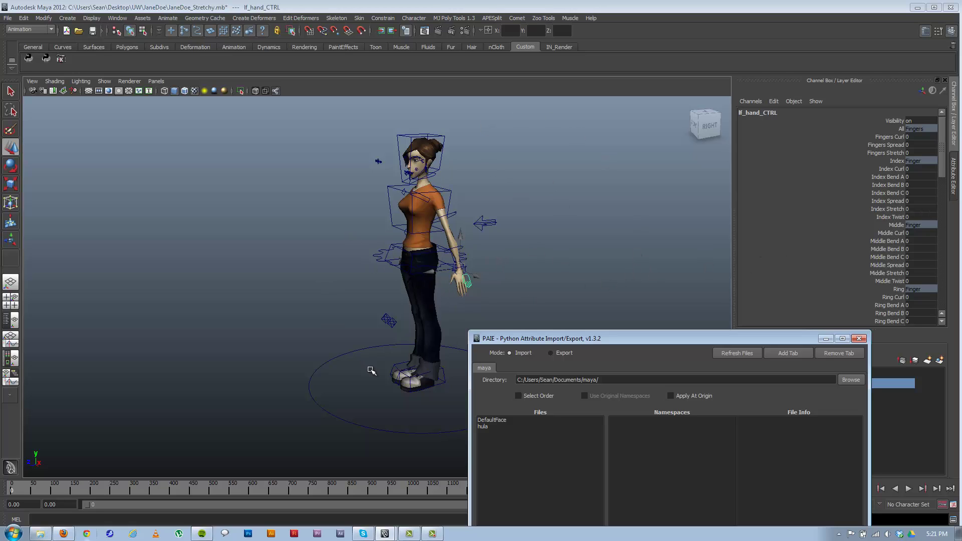
drag(609, 337, 664, 162)
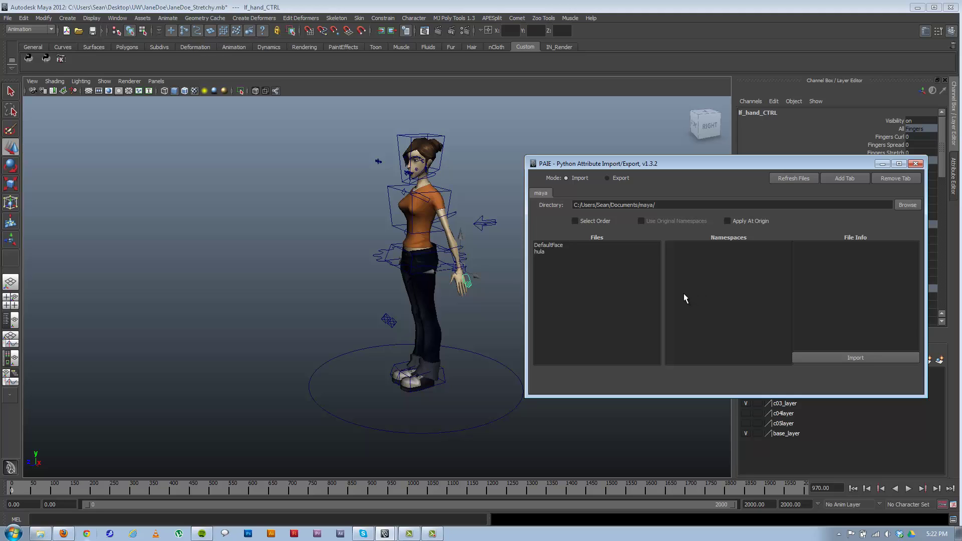
drag(712, 167, 498, 202)
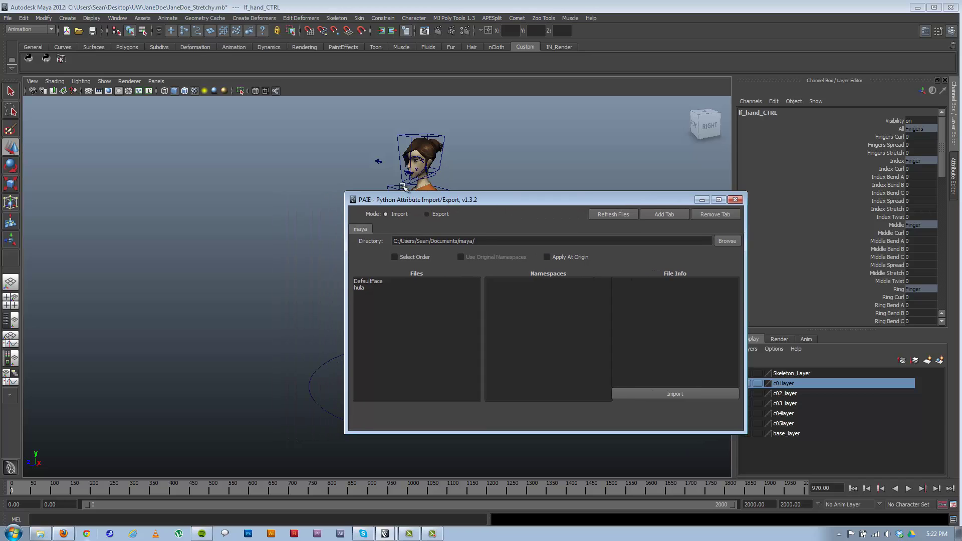
- Compare PAIE's Import and Export modes, leave it in Export mode, and place its window beside the character
click(427, 214)
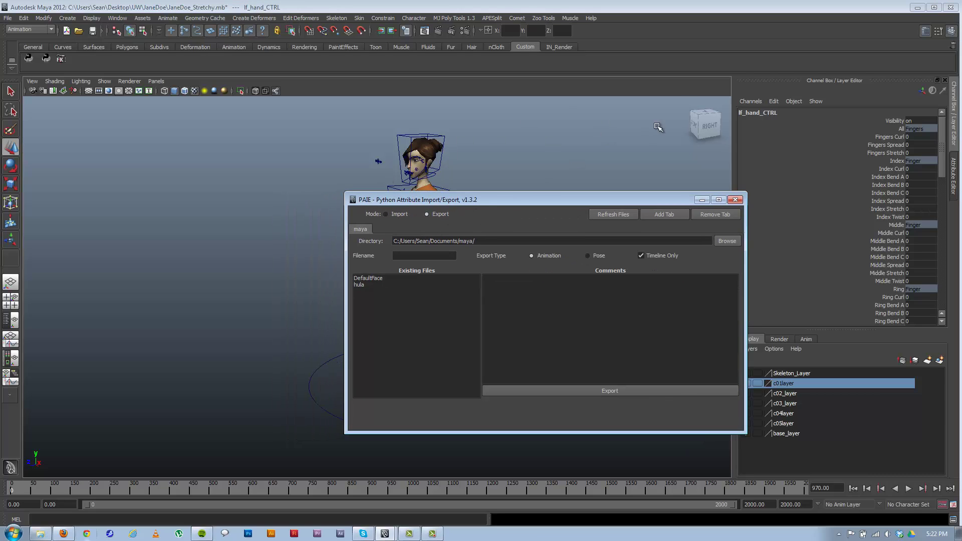
drag(563, 203, 561, 198)
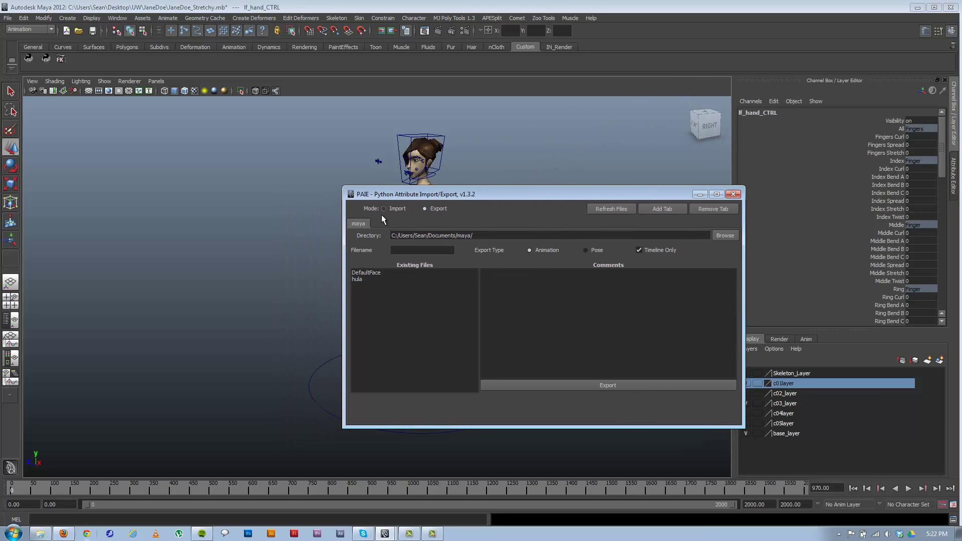
click(390, 210)
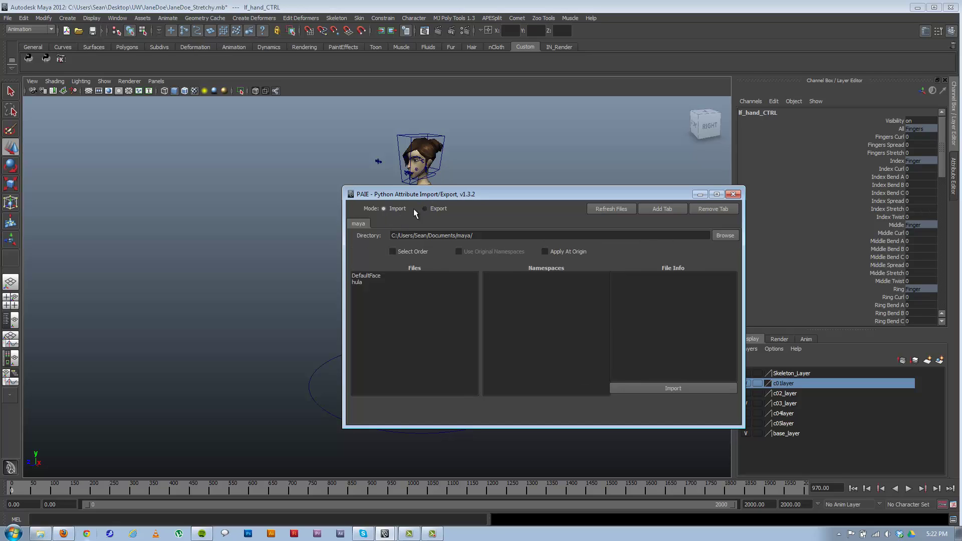
click(435, 209)
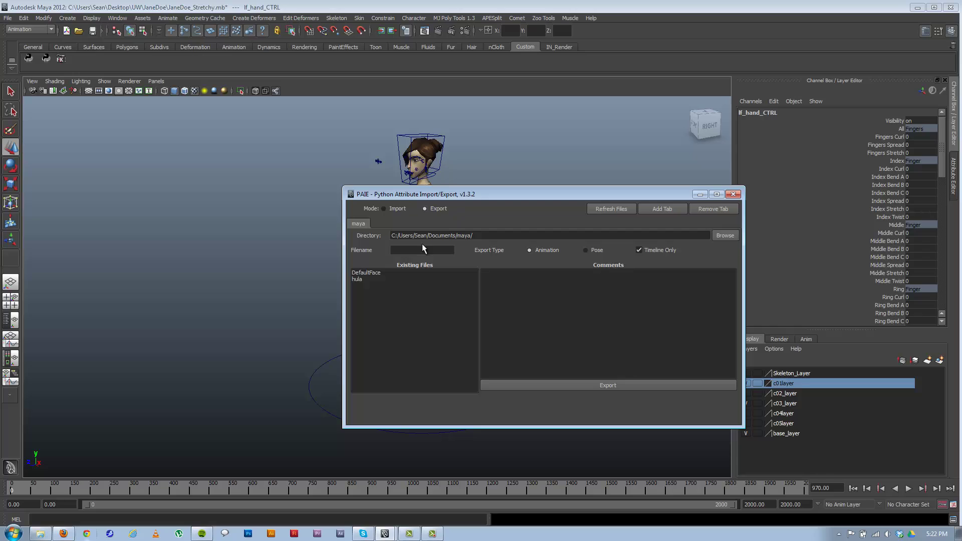
drag(492, 234, 365, 239)
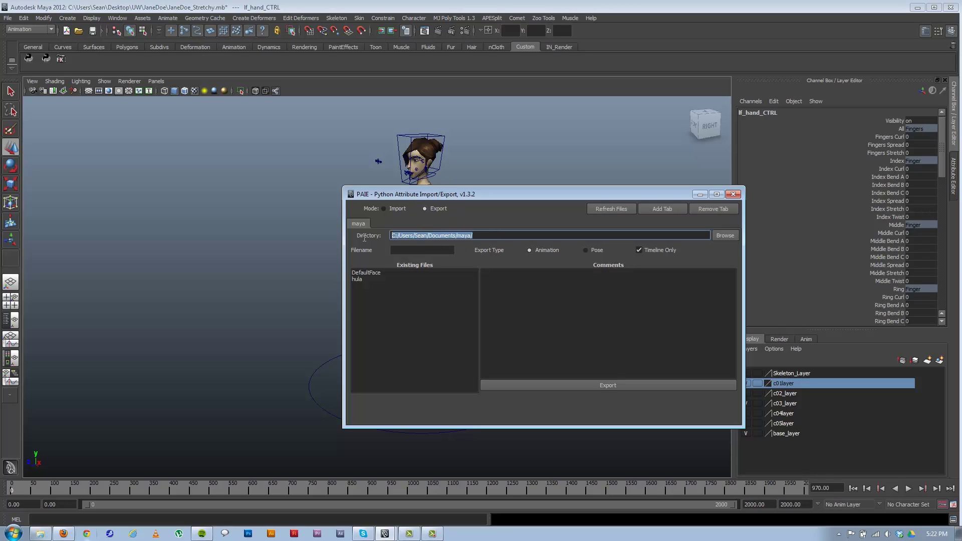
click(430, 251)
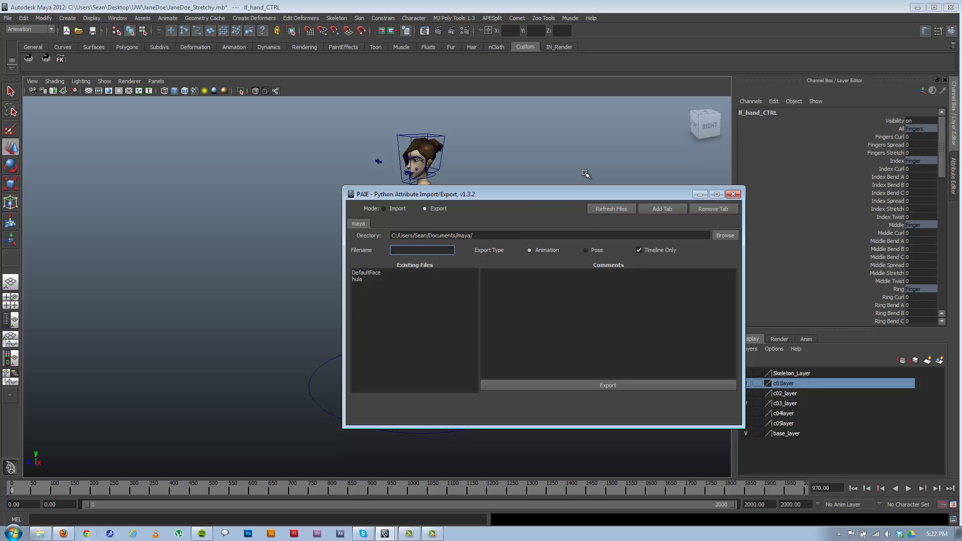
drag(580, 197, 688, 148)
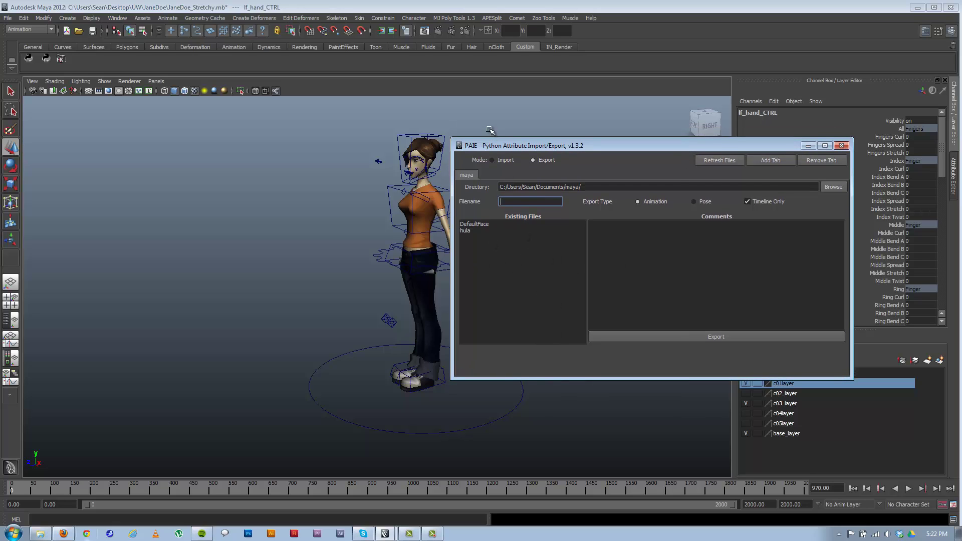
drag(520, 148, 547, 175)
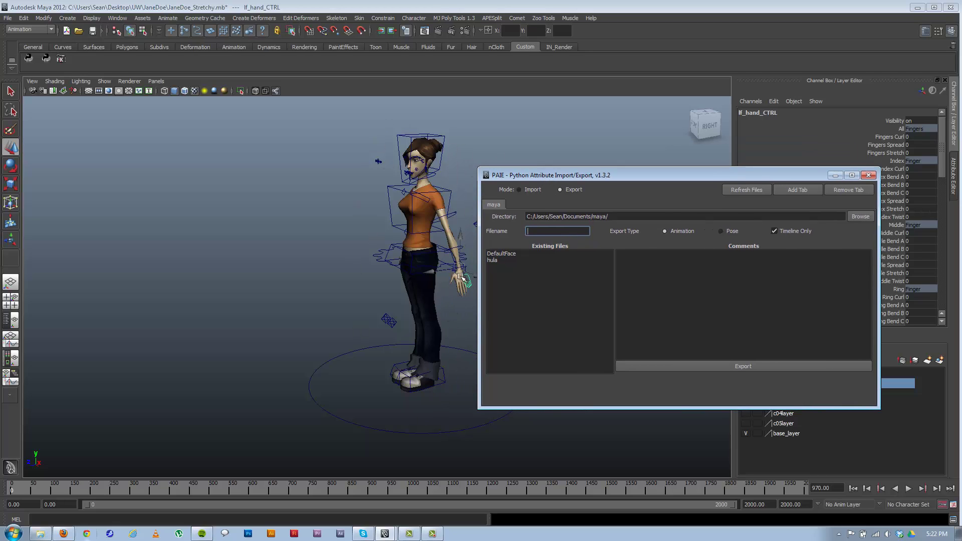
- Export the selected left hand control's attributes as a Pose file named handPose
click(728, 233)
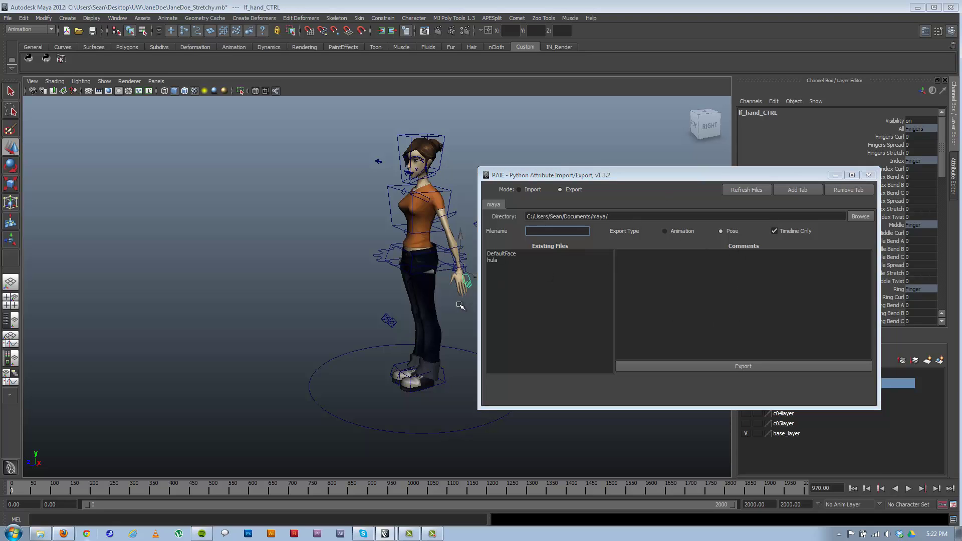
click(835, 175)
mouse_move(942, 149)
mouse_down()
mouse_move(943, 193)
mouse_move(942, 148)
mouse_up()
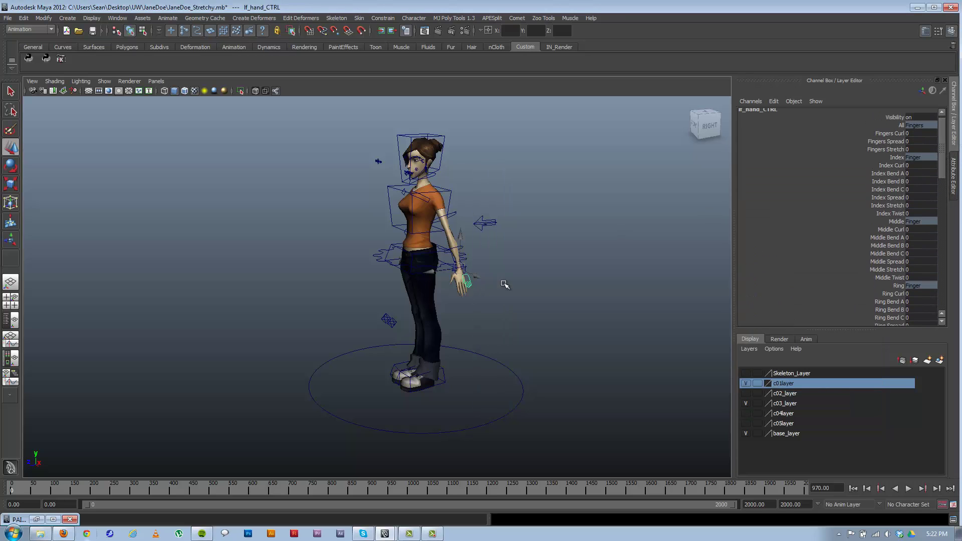
click(40, 519)
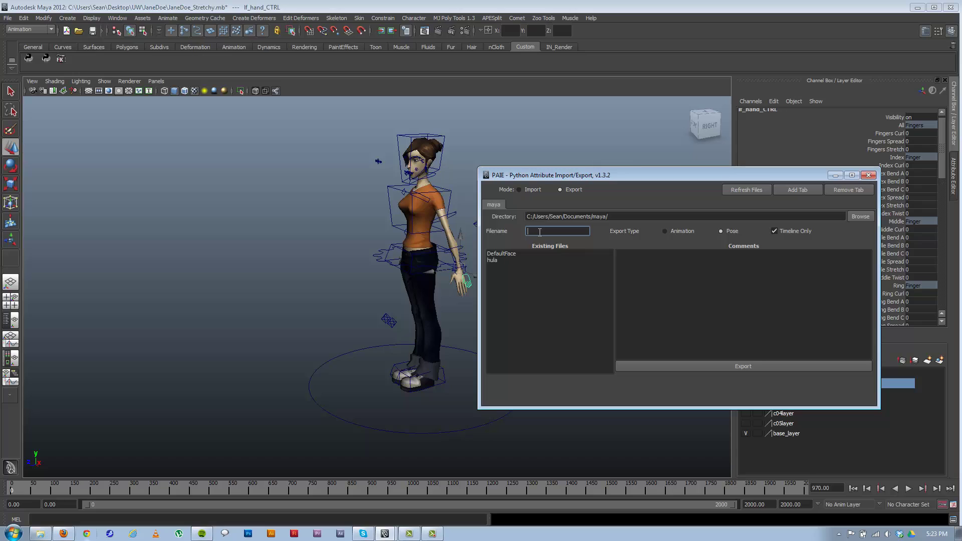
text(handPose)
click(731, 362)
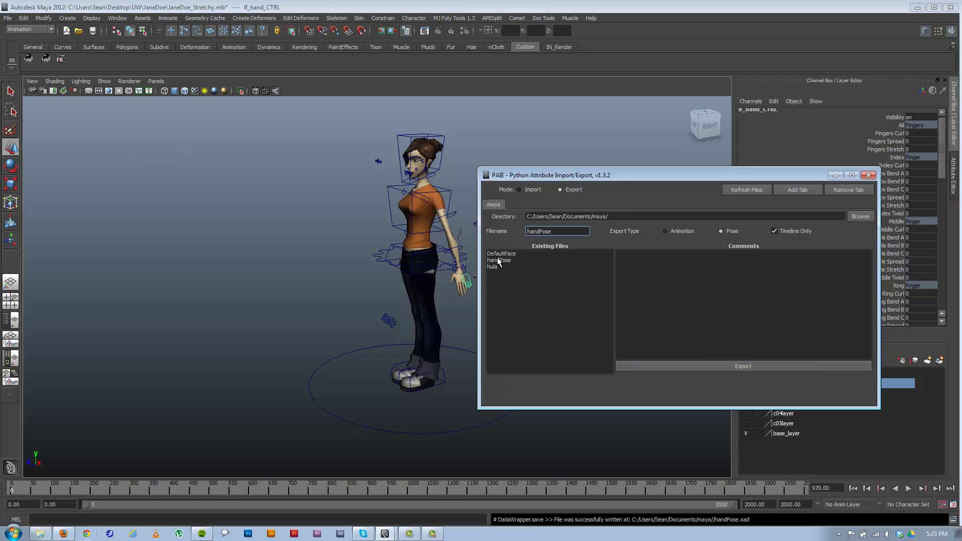
- Switch PAIE to Import mode and examine the file info of the handPose file
click(499, 260)
click(532, 189)
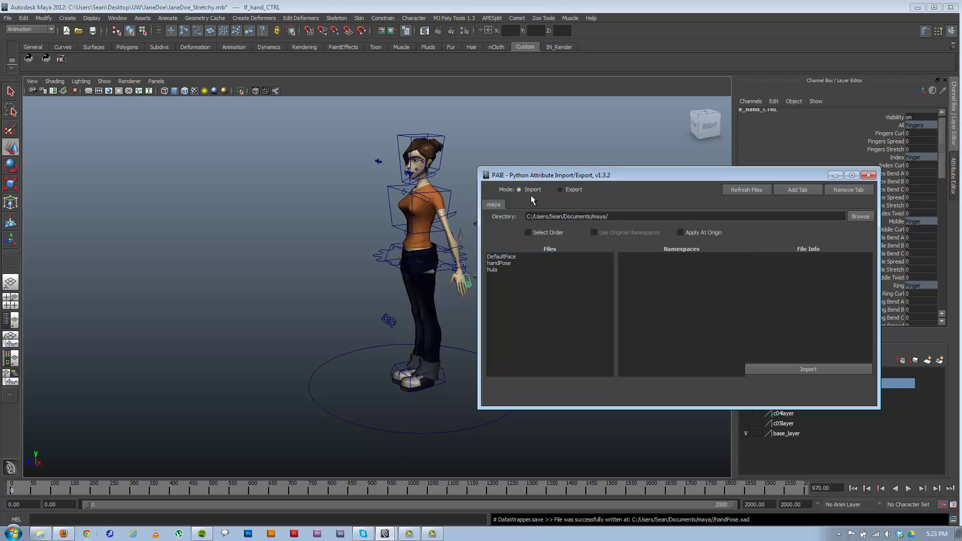
click(501, 265)
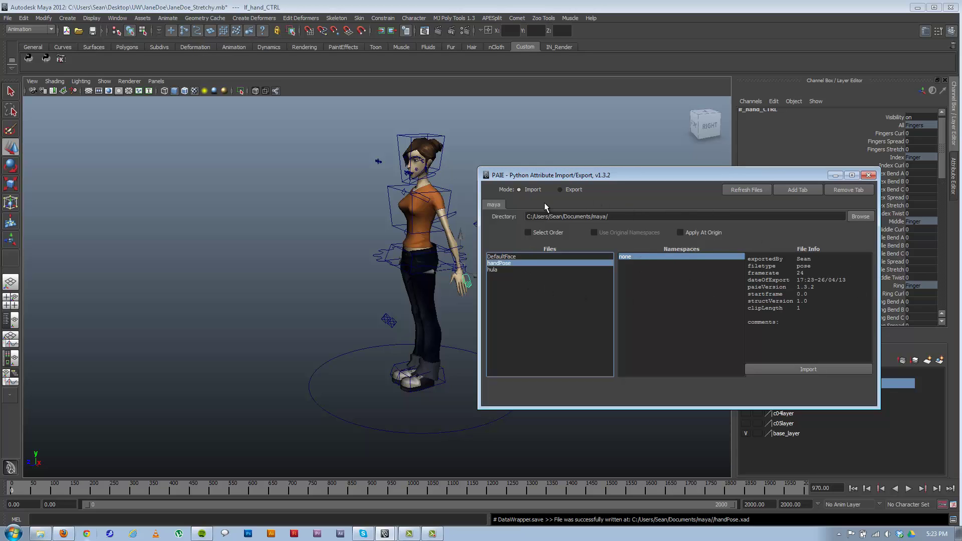
- Return PAIE to Export mode and try shortening the playback range to frame 974 before restoring it to 2000
click(574, 189)
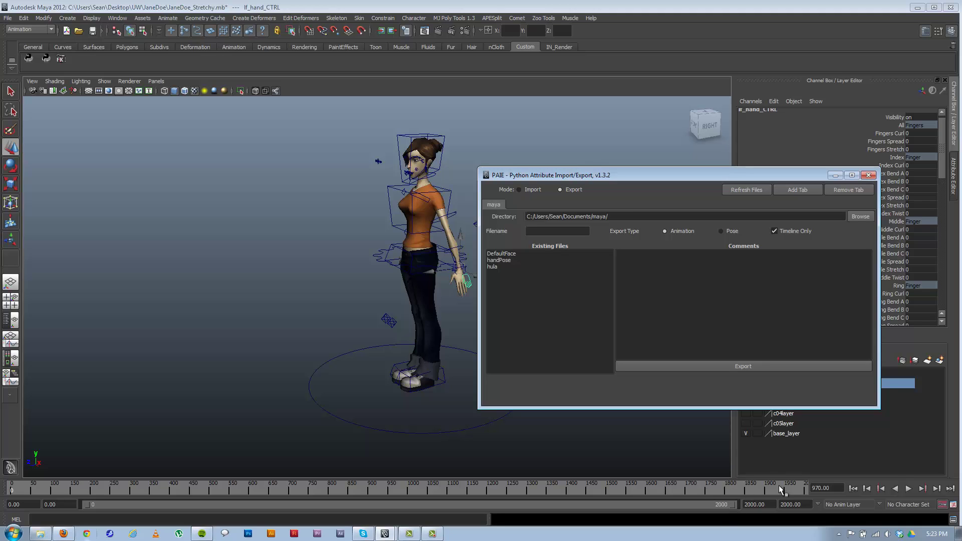
drag(732, 507, 407, 505)
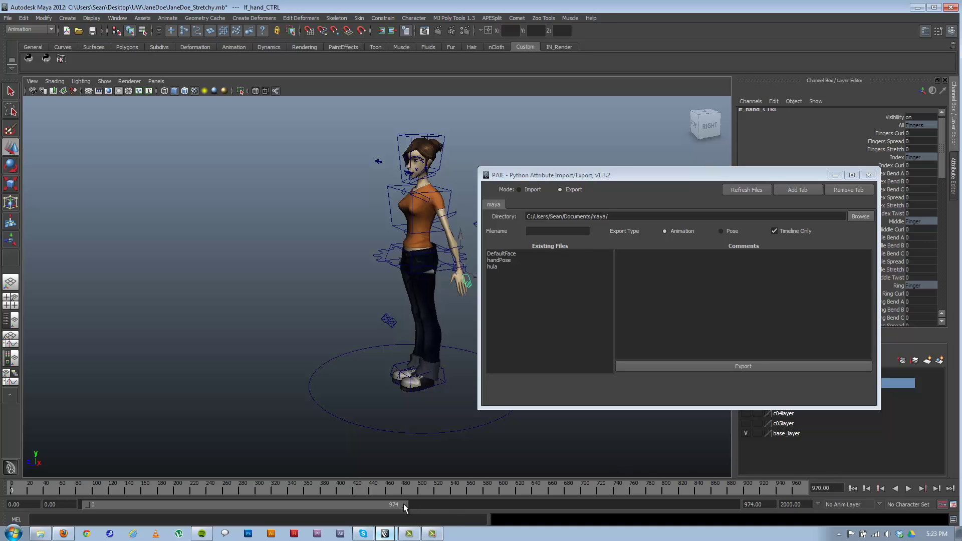
drag(405, 504, 750, 486)
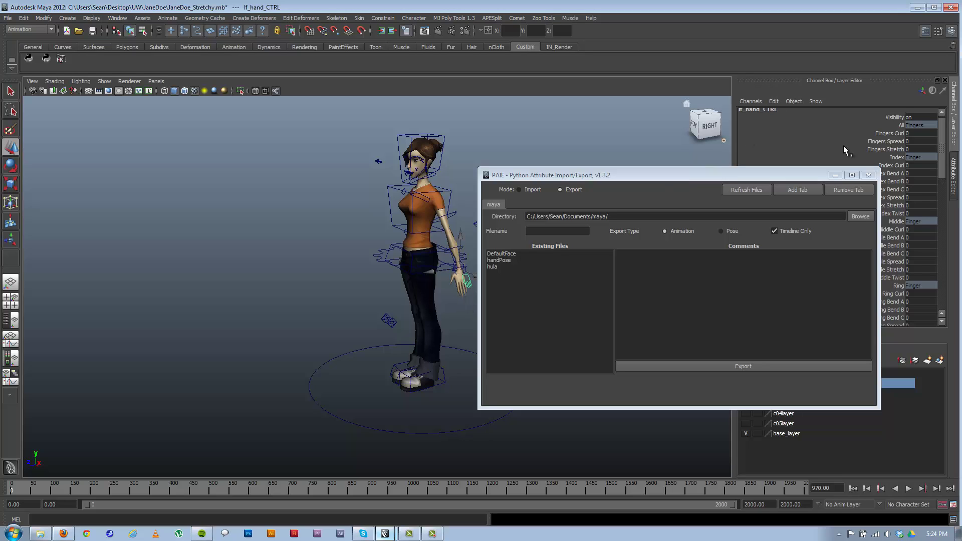
- Minimize the PAIE window to clear the view of the character
drag(942, 159, 945, 146)
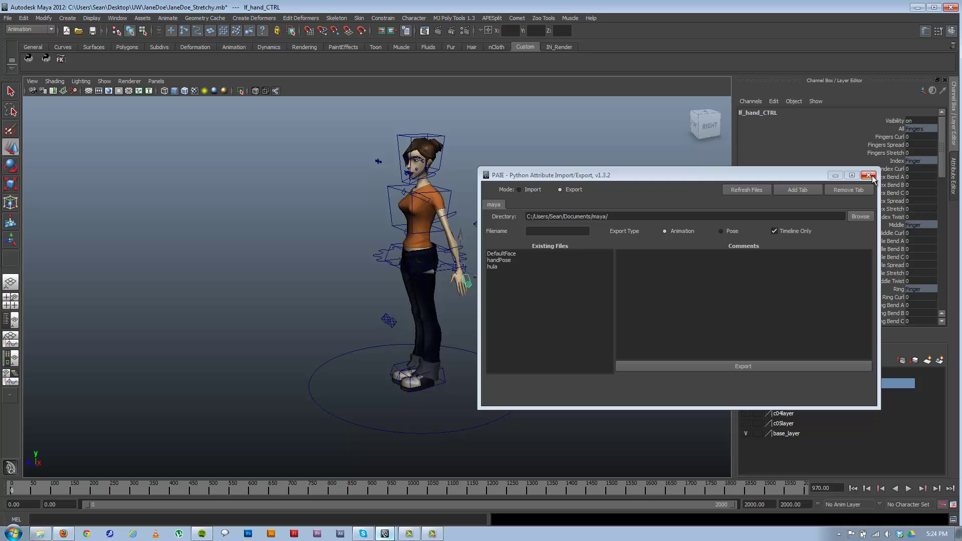
click(835, 175)
alt+drag(387, 335, 371, 337)
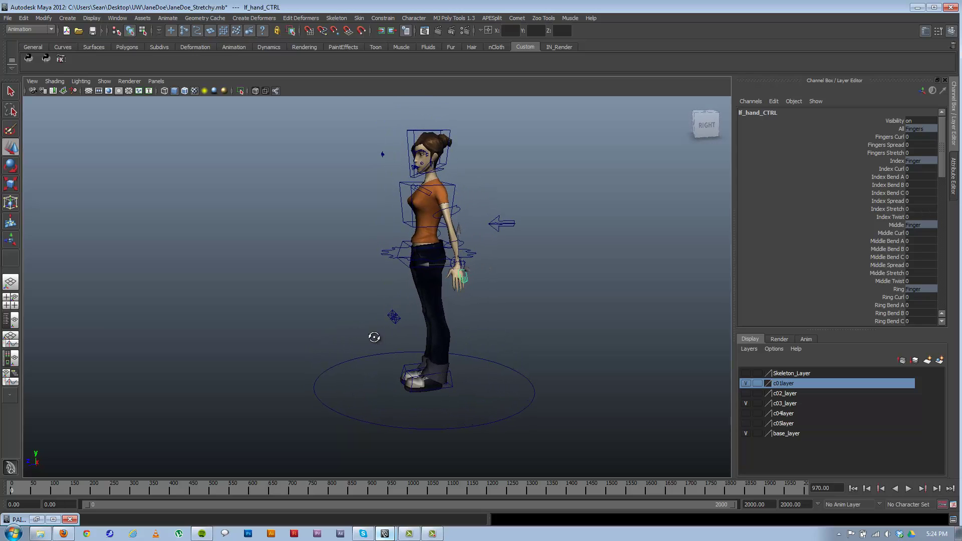
click(36, 520)
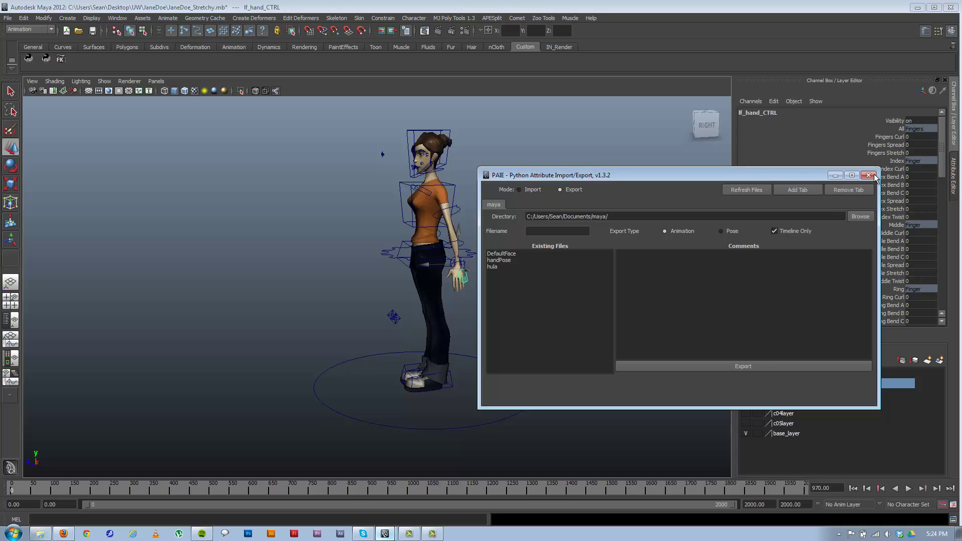
click(835, 176)
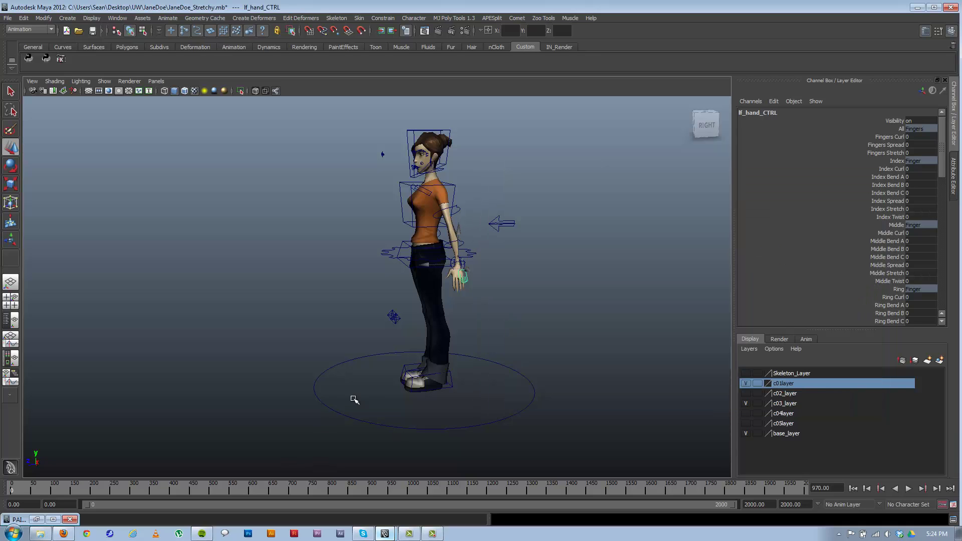
mouse_move(355, 401)
alt+middle_down()
mouse_move(353, 393)
mouse_move(355, 403)
alt+middle_up()
click(557, 357)
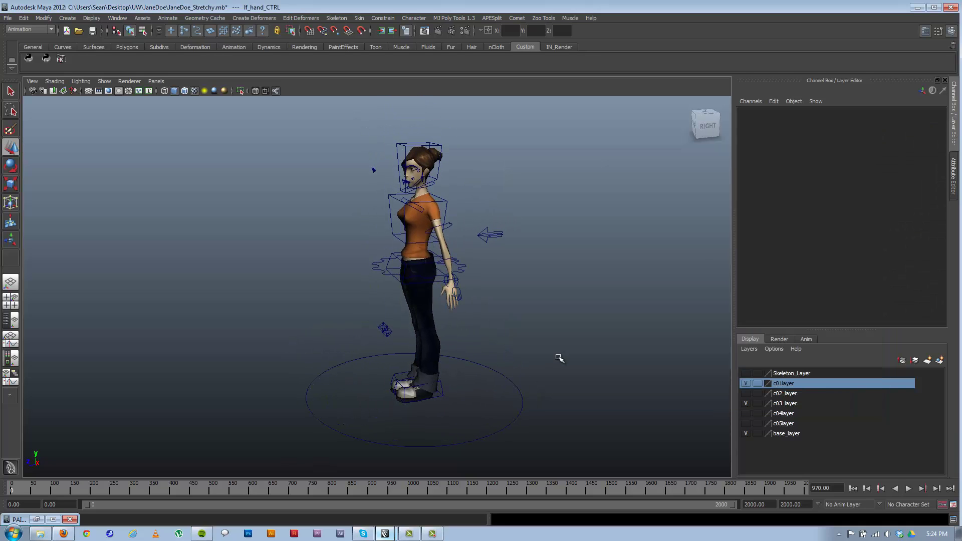
alt+drag(556, 356, 545, 379)
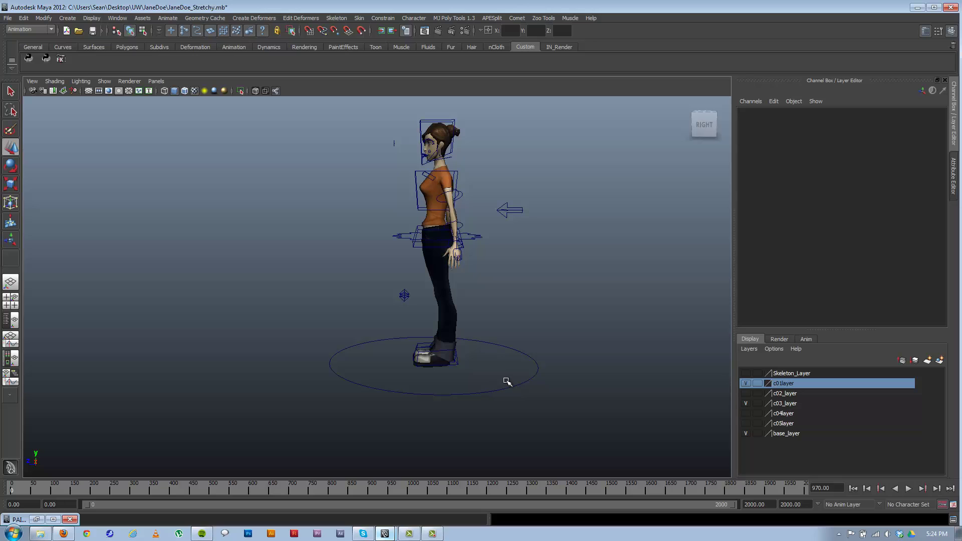
alt+right_drag(548, 365, 478, 384)
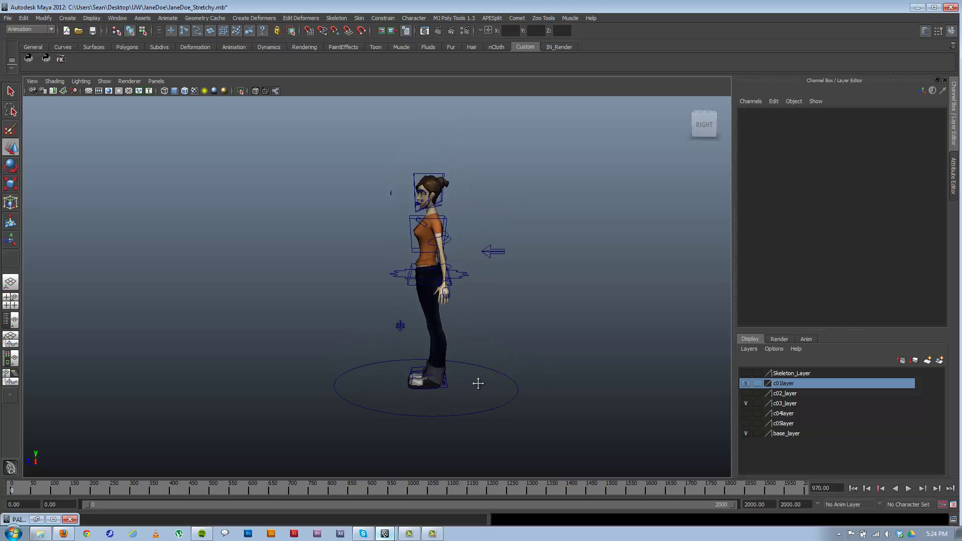
drag(479, 393, 530, 415)
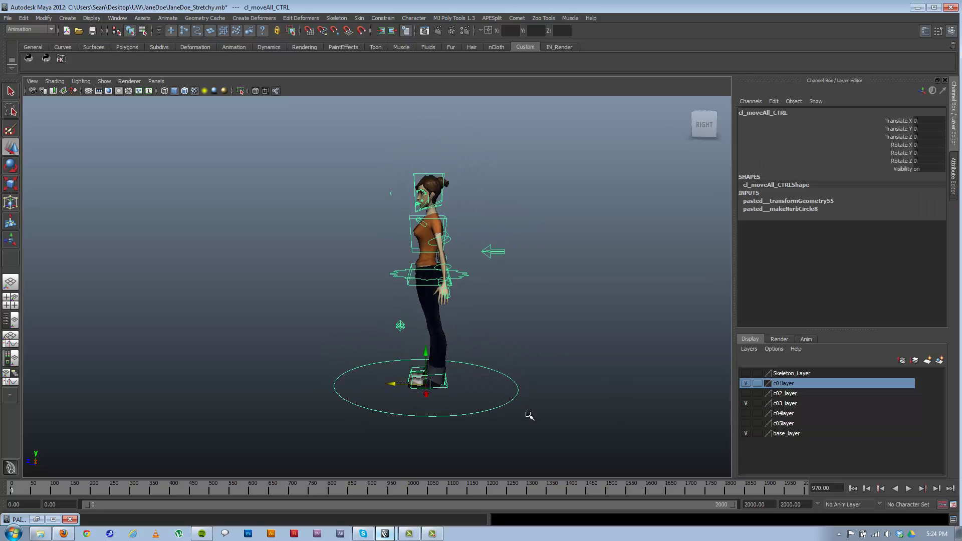
click(536, 373)
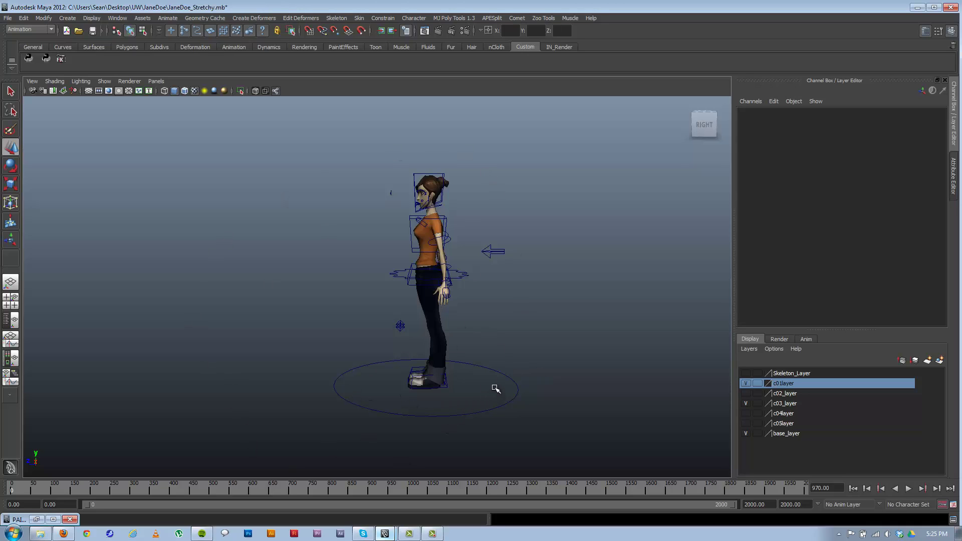
drag(506, 384, 570, 435)
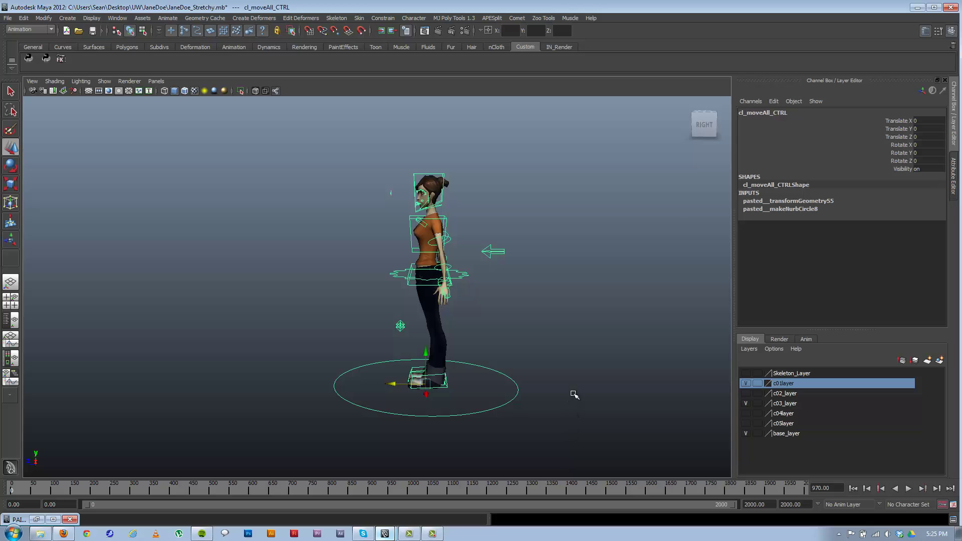
click(571, 427)
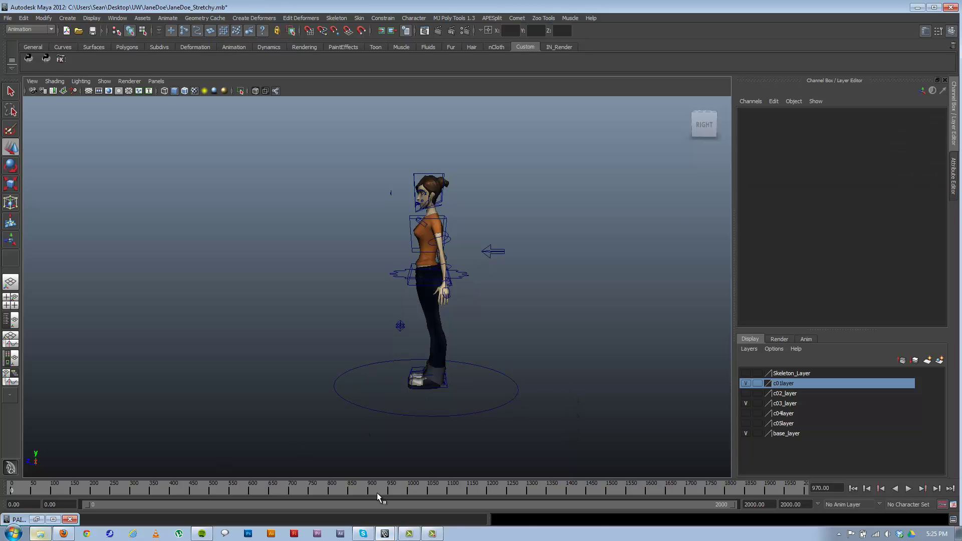
- Set both the playback end and the animation end of the timeline to frame 200
double_click(761, 505)
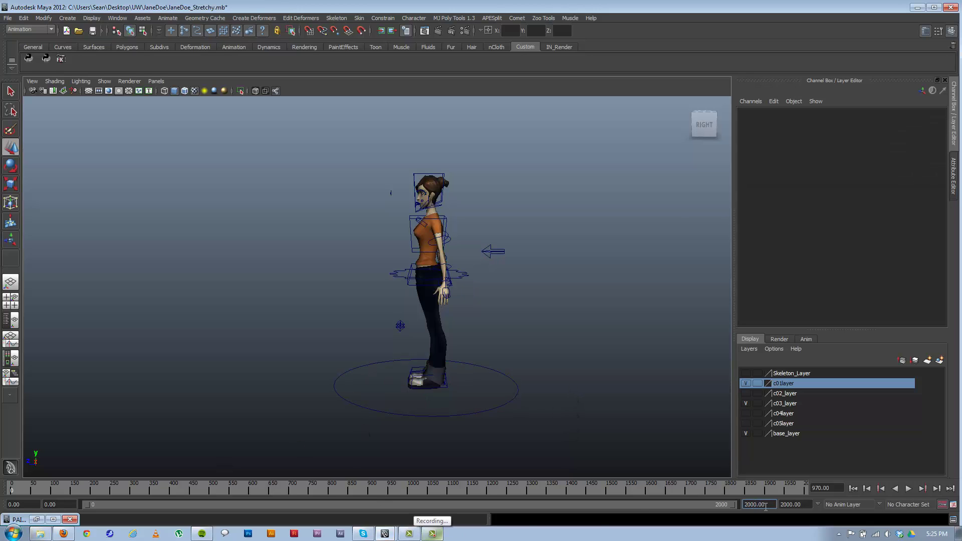
text(200)
click(792, 505)
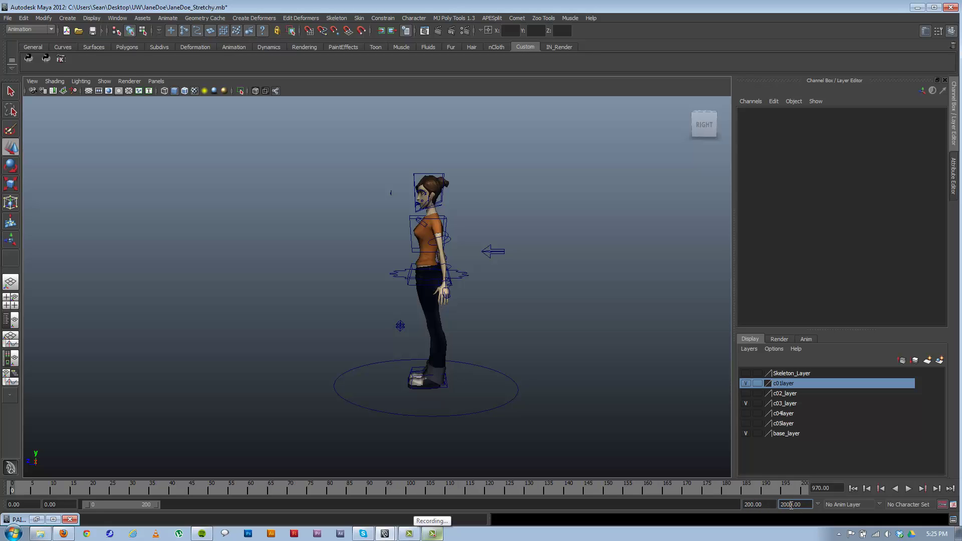
key(Return)
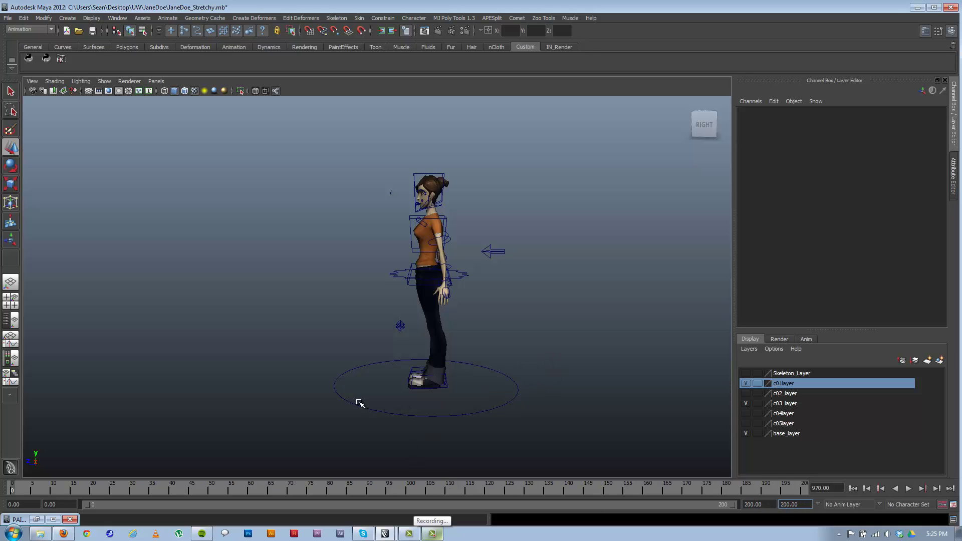
scroll(359, 400, up, 3)
alt+right_drag(404, 404, 412, 404)
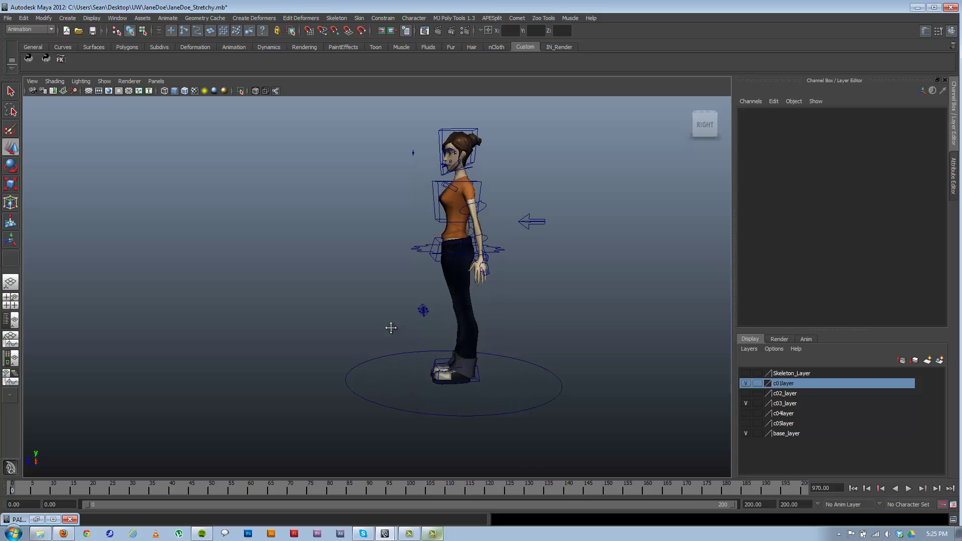
alt+middle_drag(391, 327, 352, 355)
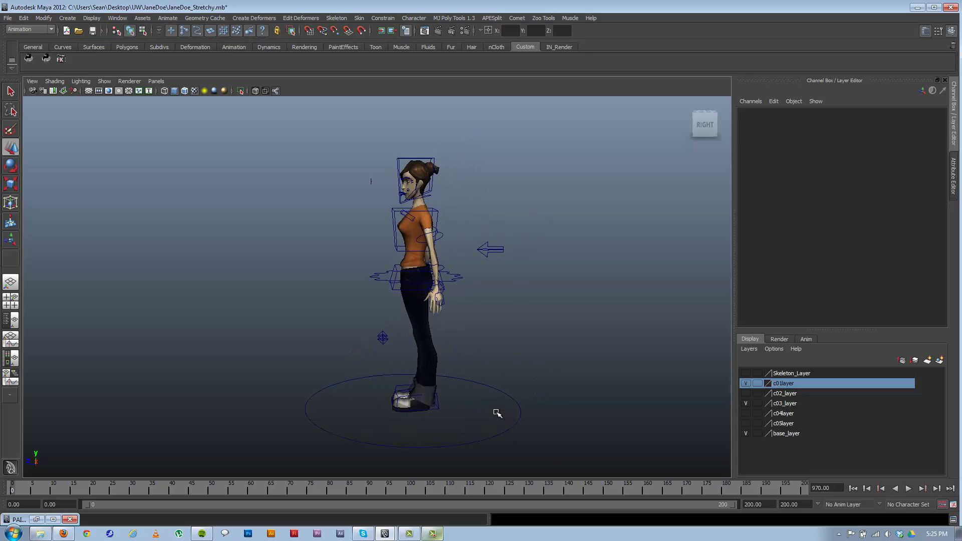
drag(496, 413, 546, 450)
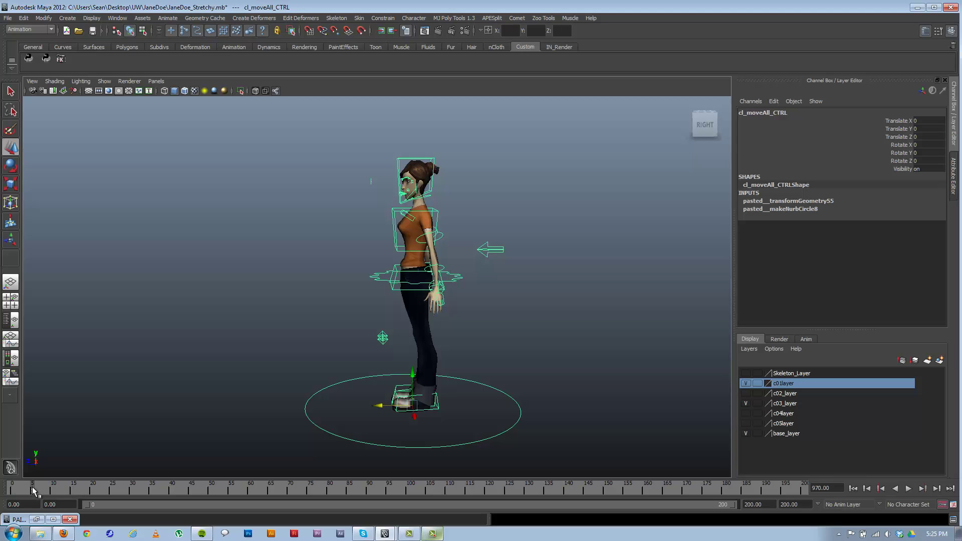
drag(53, 487, 73, 489)
click(93, 490)
alt+middle_drag(228, 405, 316, 384)
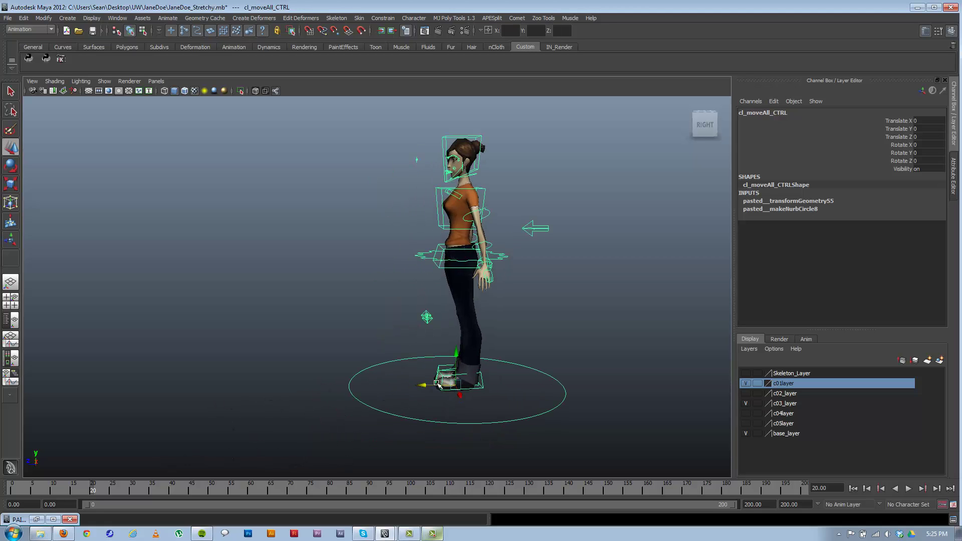
click(390, 385)
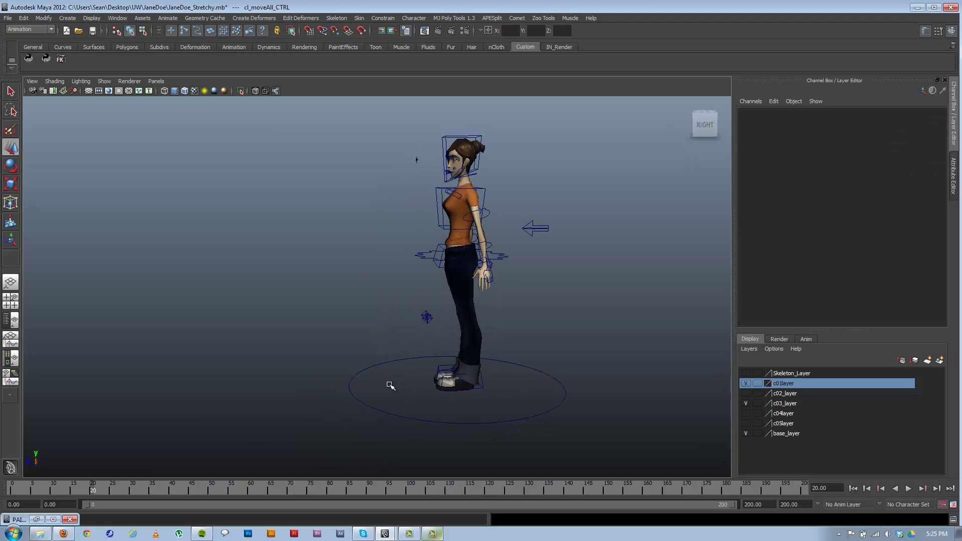
- Select the character's moveAll control and set a key on all its channels at frame 0
click(390, 420)
click(11, 490)
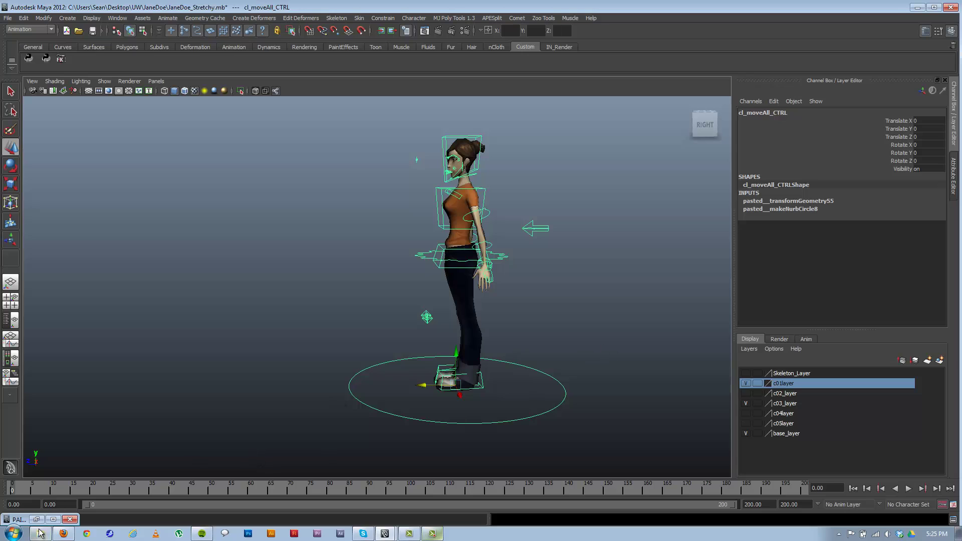
click(93, 492)
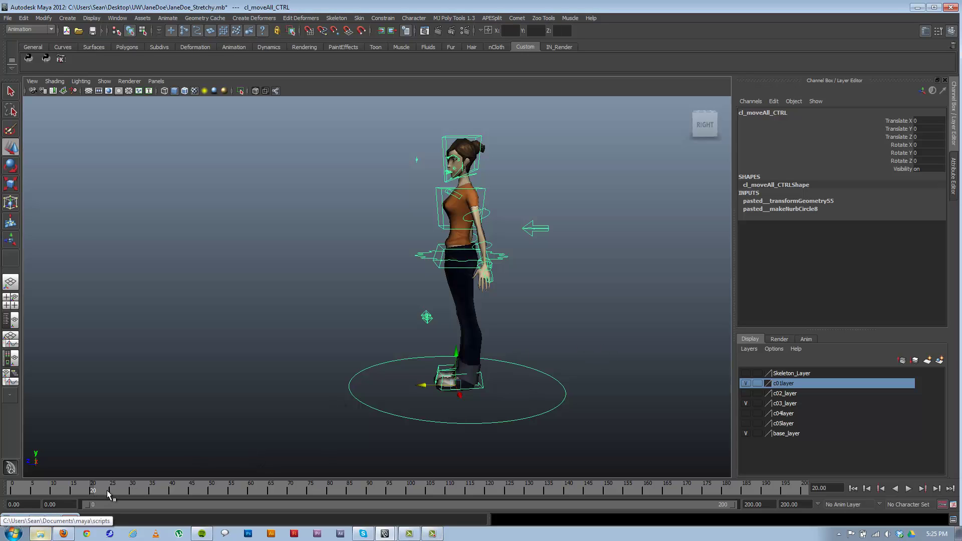
click(13, 491)
key(s)
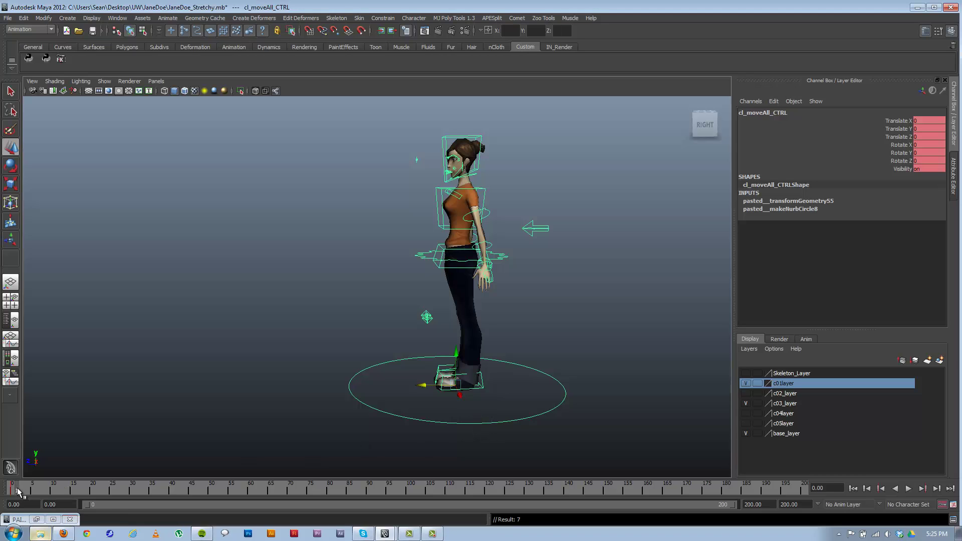
- Try moving the moveAll control forward at frame 10 and undo the move
drag(18, 491, 53, 492)
mouse_move(421, 386)
mouse_down()
mouse_move(204, 398)
mouse_move(195, 407)
mouse_move(411, 394)
mouse_up()
key(ctrl+z)
- Turn on the viewport's grid display, check the ground around the character's feet, and clear the selection
click(116, 18)
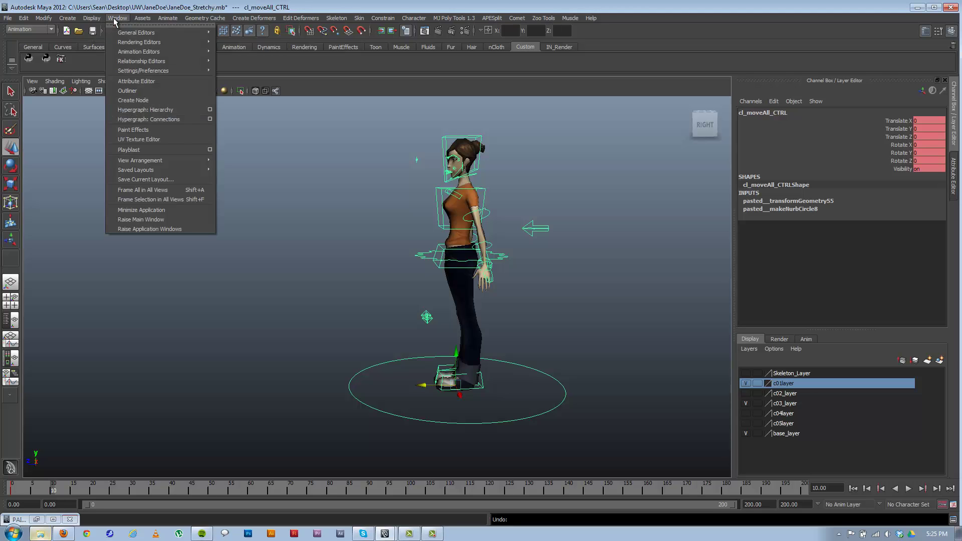
mouse_move(92, 19)
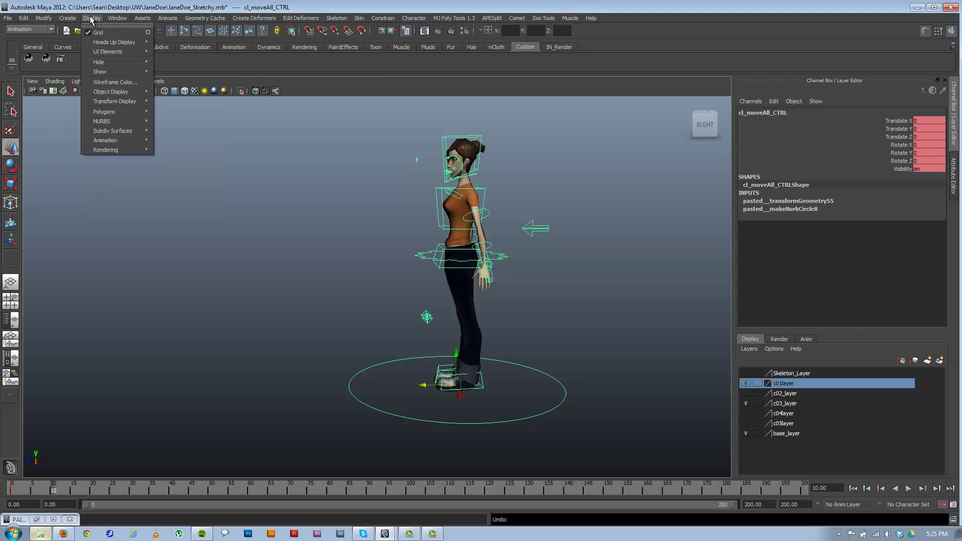
click(104, 82)
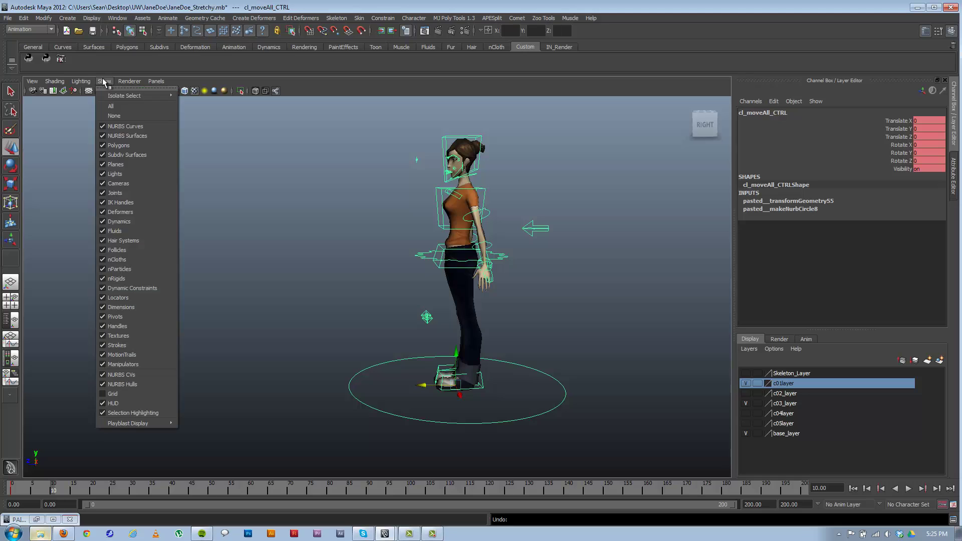
click(144, 396)
alt+drag(370, 354, 367, 373)
click(104, 82)
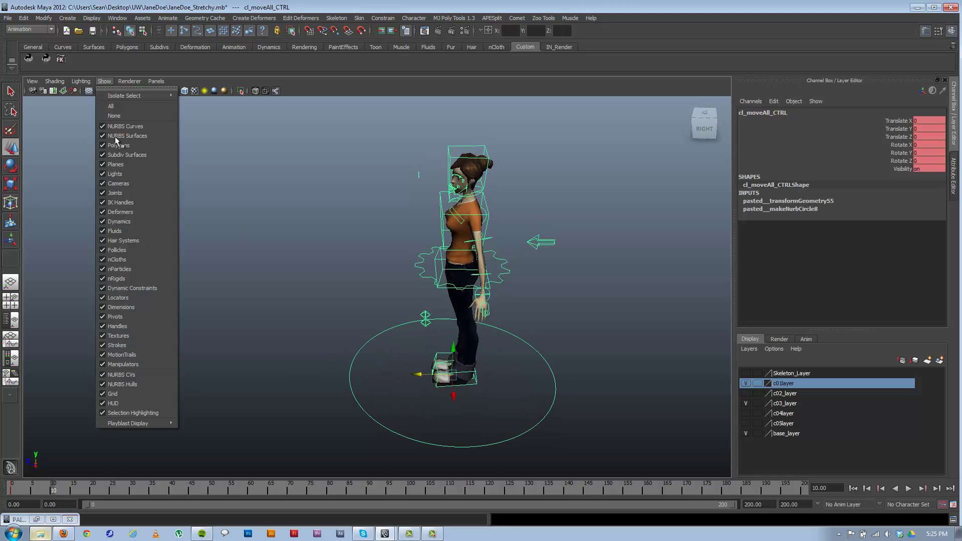
click(144, 394)
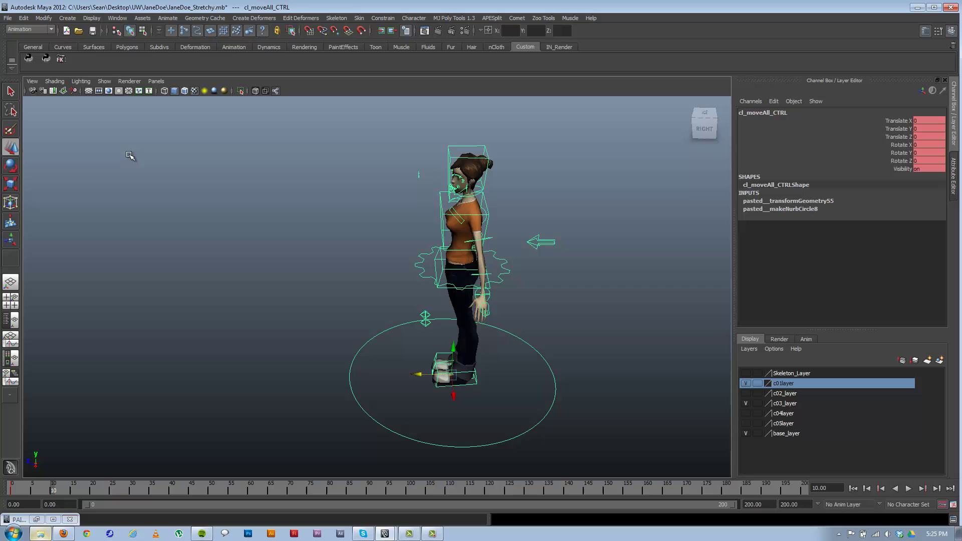
click(106, 83)
click(120, 390)
alt+drag(279, 415, 464, 417)
alt+right_drag(464, 416, 769, 439)
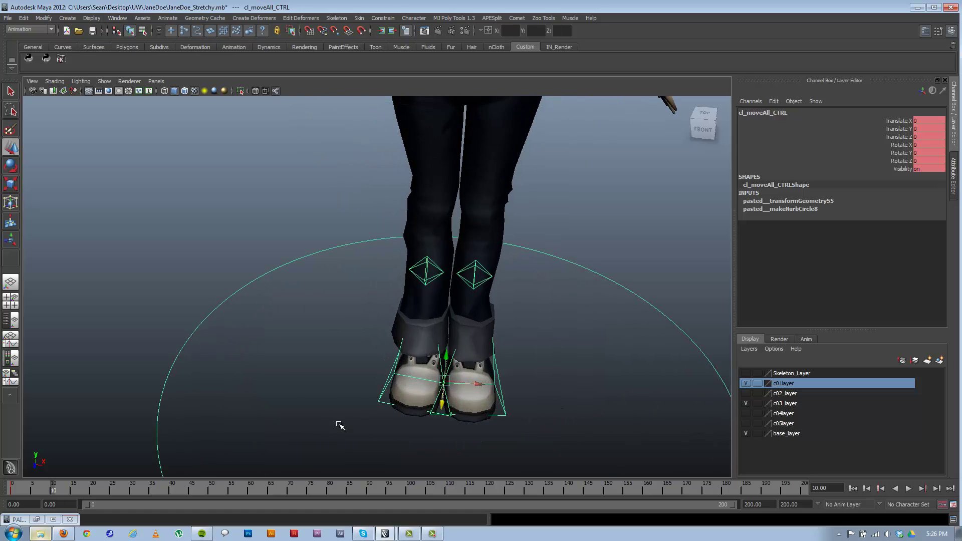
alt+drag(339, 425, 534, 322)
click(477, 357)
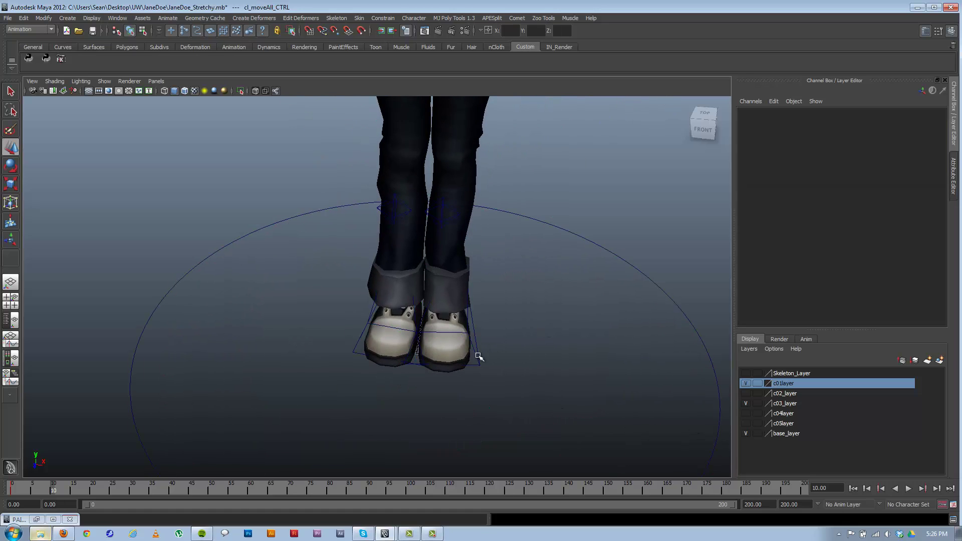
- Examine the general application settings for up axis and working units in the preferences, leaving without saving
click(954, 506)
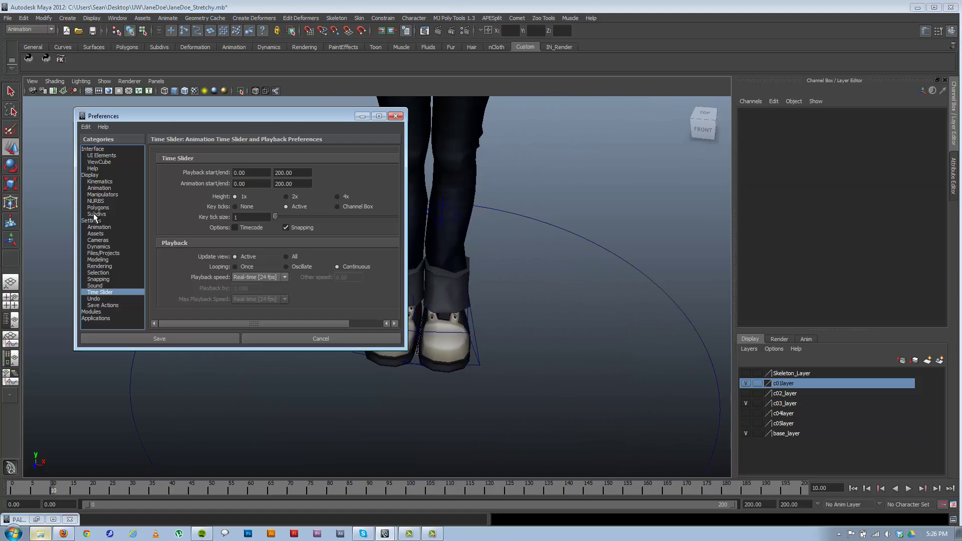
click(90, 222)
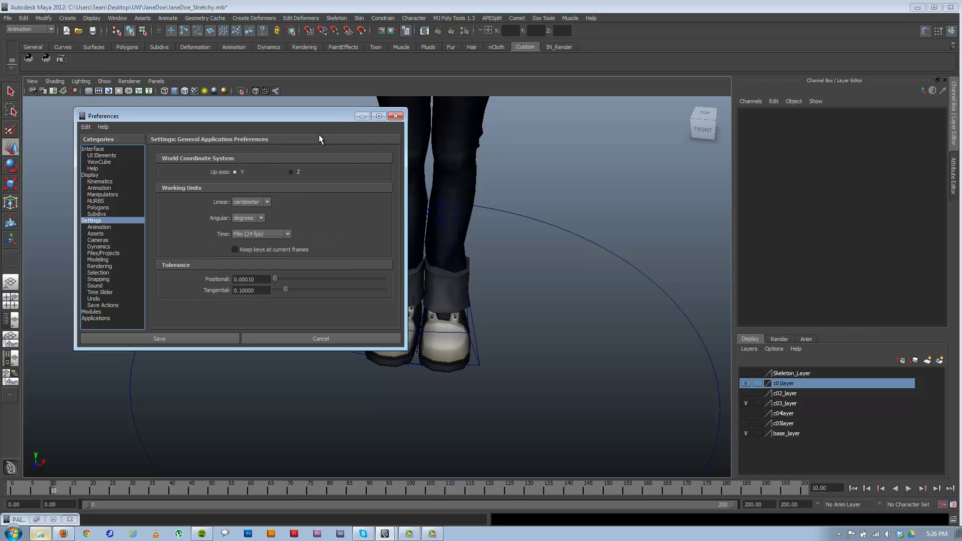
drag(263, 116, 328, 130)
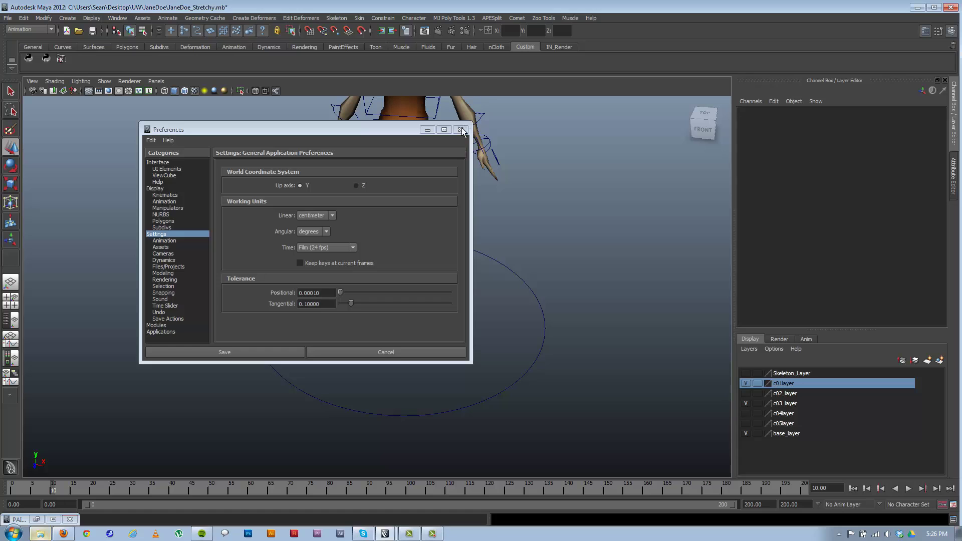
click(386, 353)
alt+drag(600, 193, 400, 290)
alt+right_drag(399, 290, 303, 314)
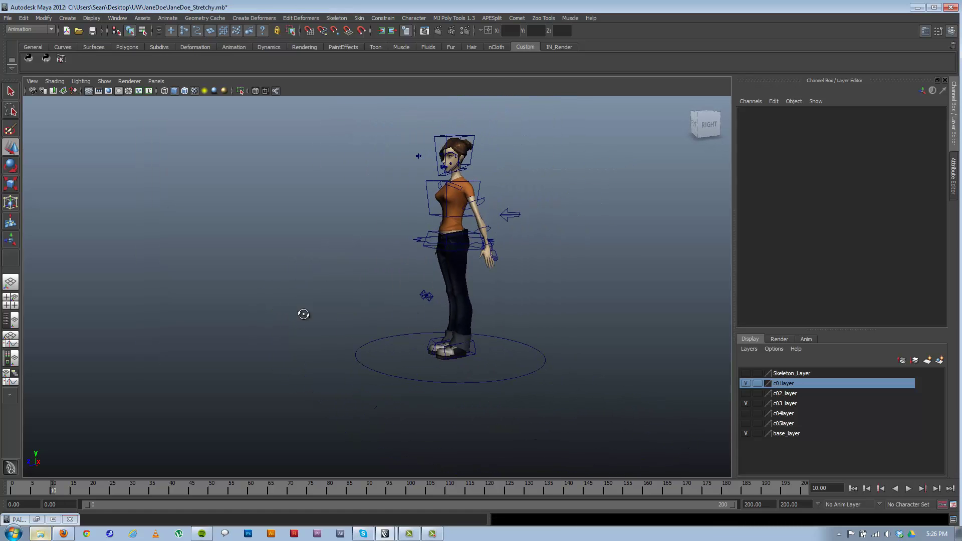
drag(422, 377, 479, 438)
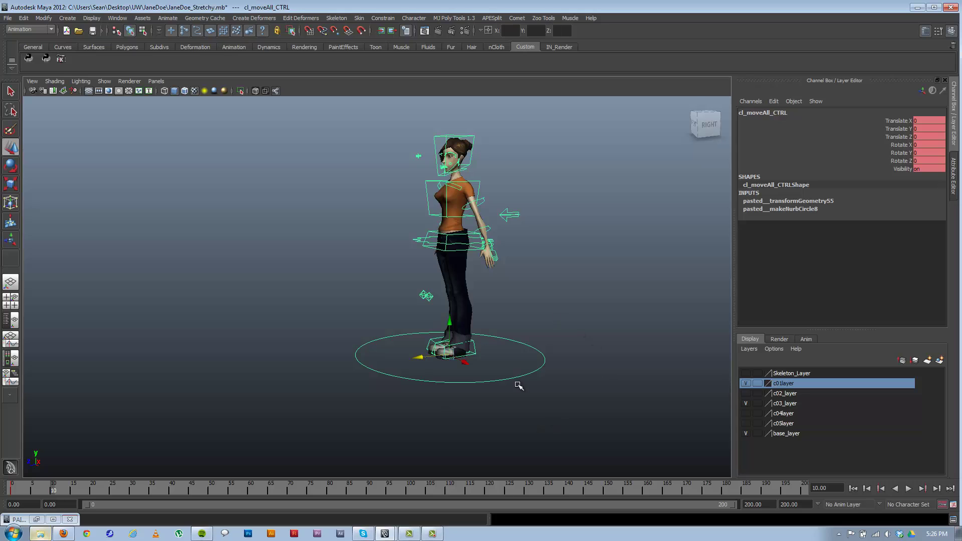
click(607, 344)
- Save the rig scene as a new Maya Binary file named JaneDoe_AnimationRig in the JaneDoe project folder
click(8, 18)
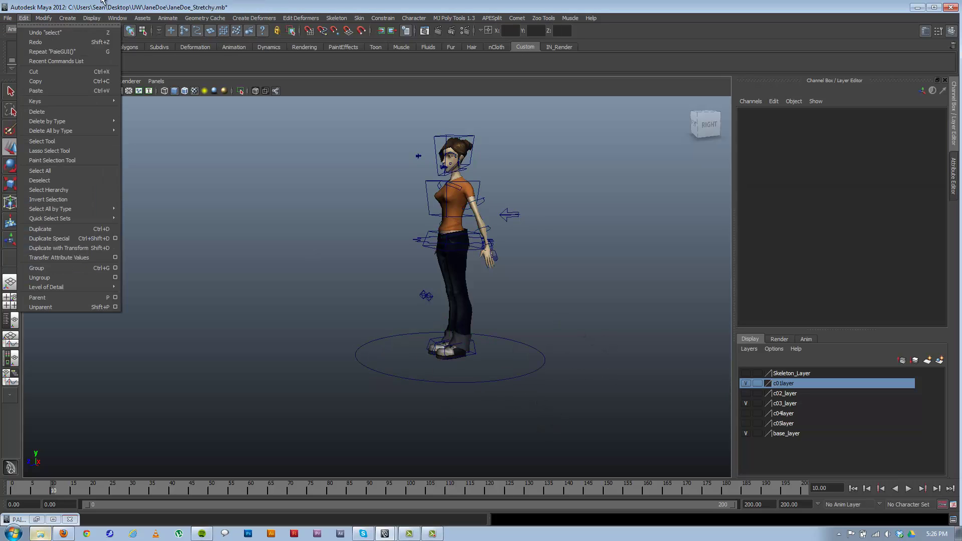
key(Escape)
click(8, 18)
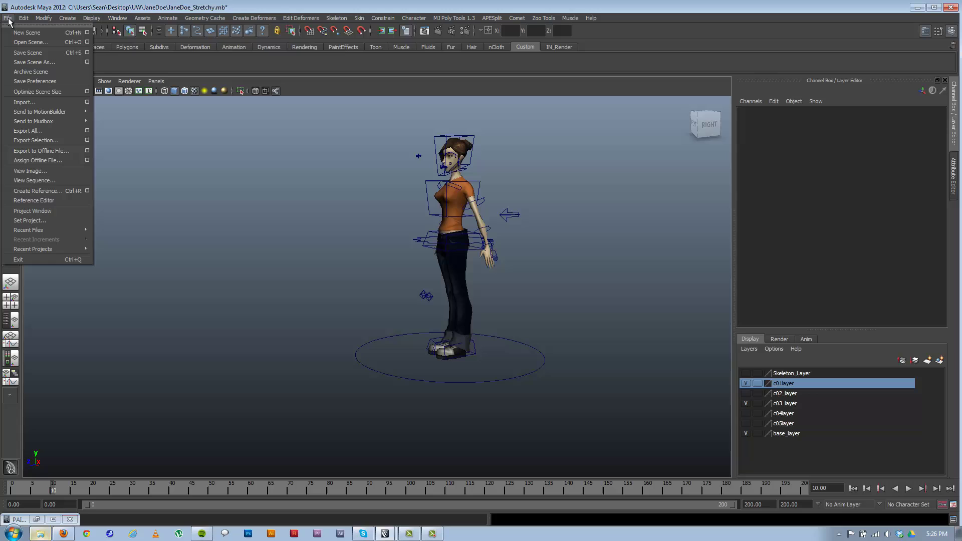
click(31, 60)
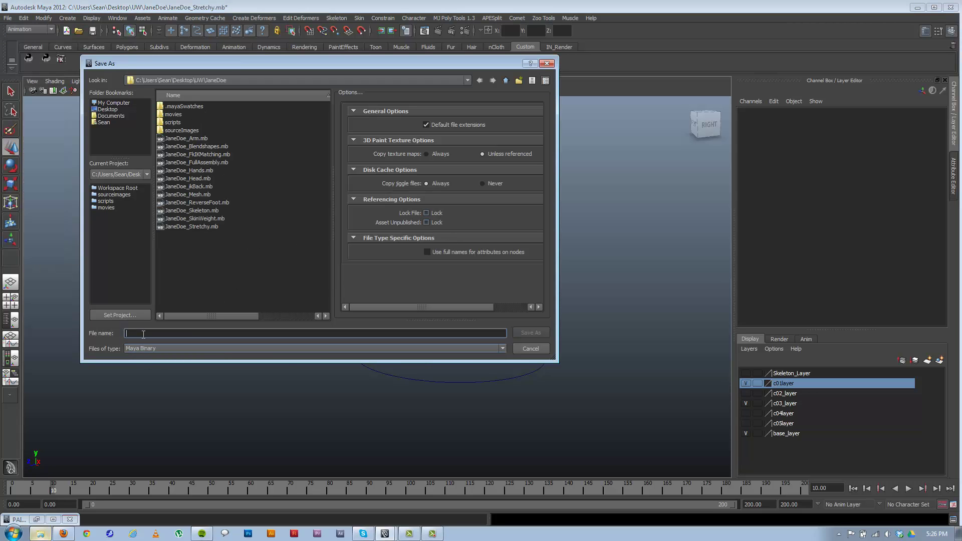
text(JaneD)
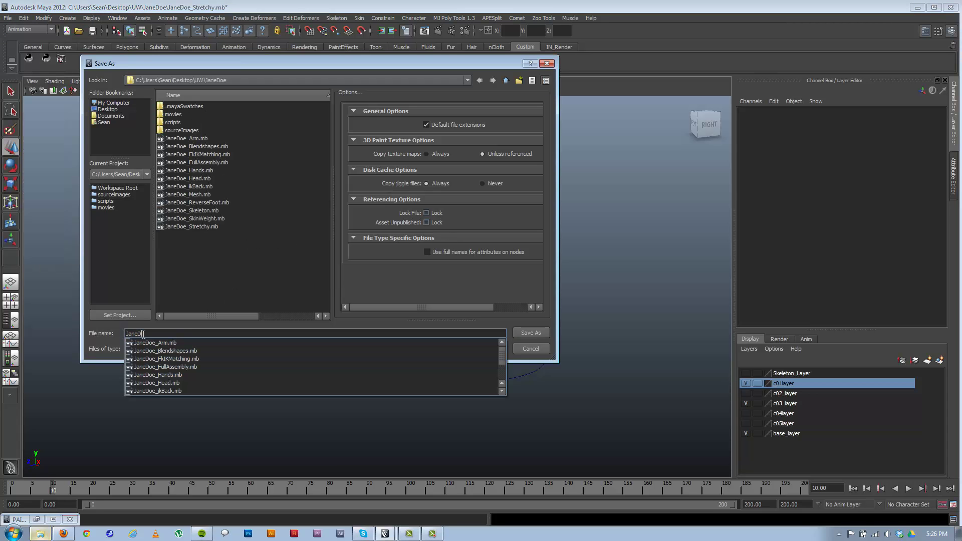
text(oe_AnimationRig)
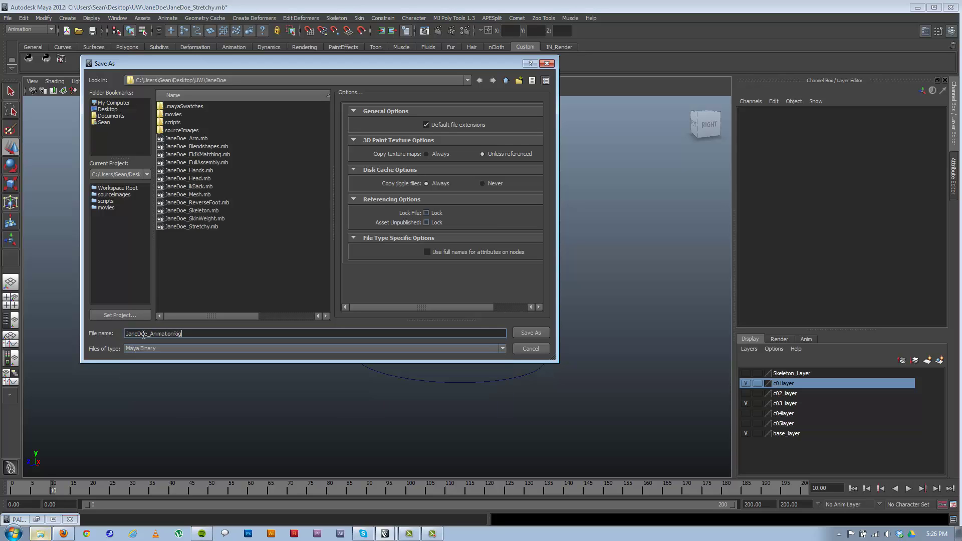
click(541, 333)
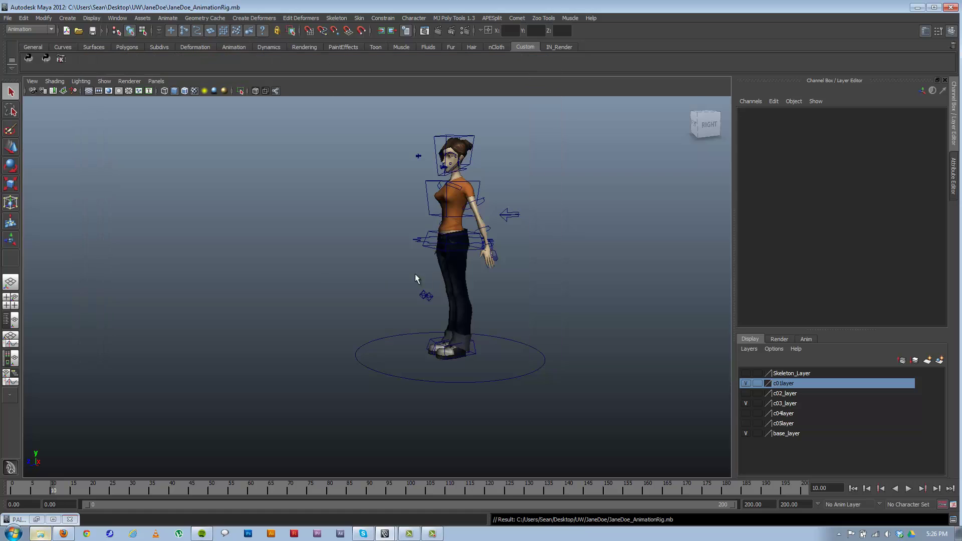
- Start a new scene and reference JaneDoe_AnimationRig.mb into it, using the custom namespace string JaneDoe
click(8, 18)
click(22, 28)
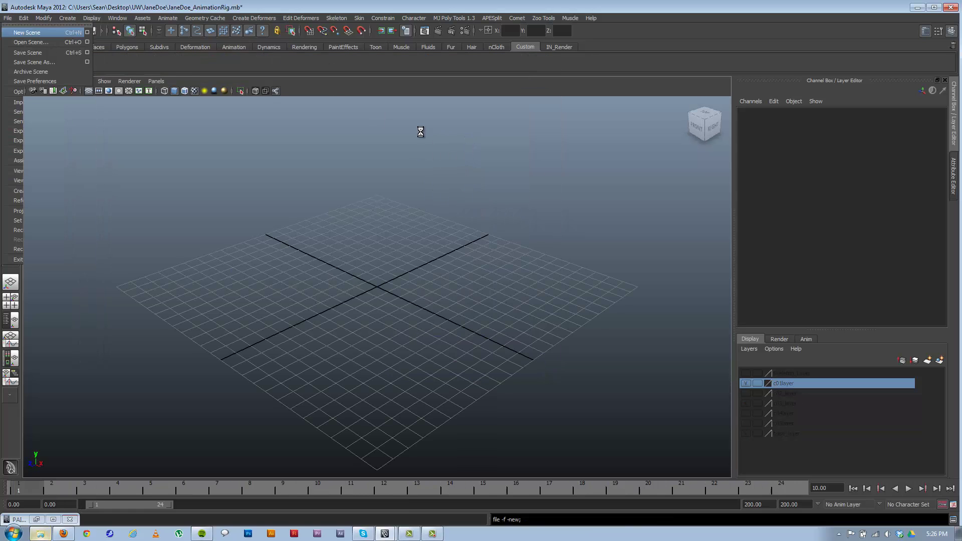
click(10, 17)
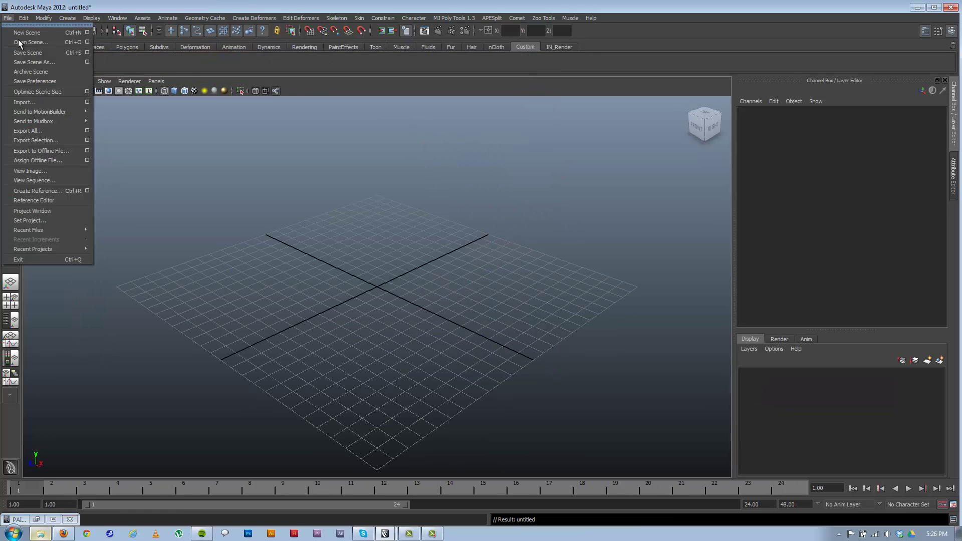
click(88, 191)
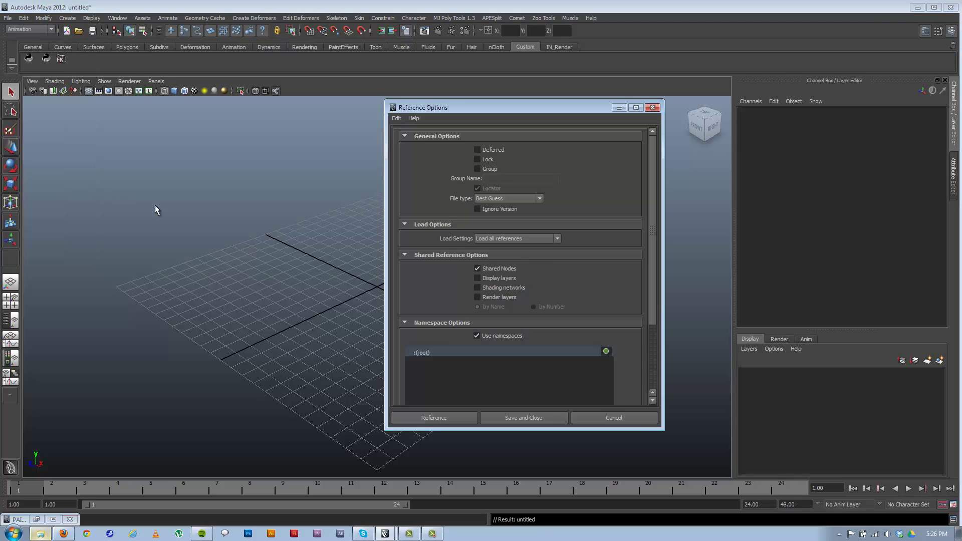
scroll(627, 277, down, 5)
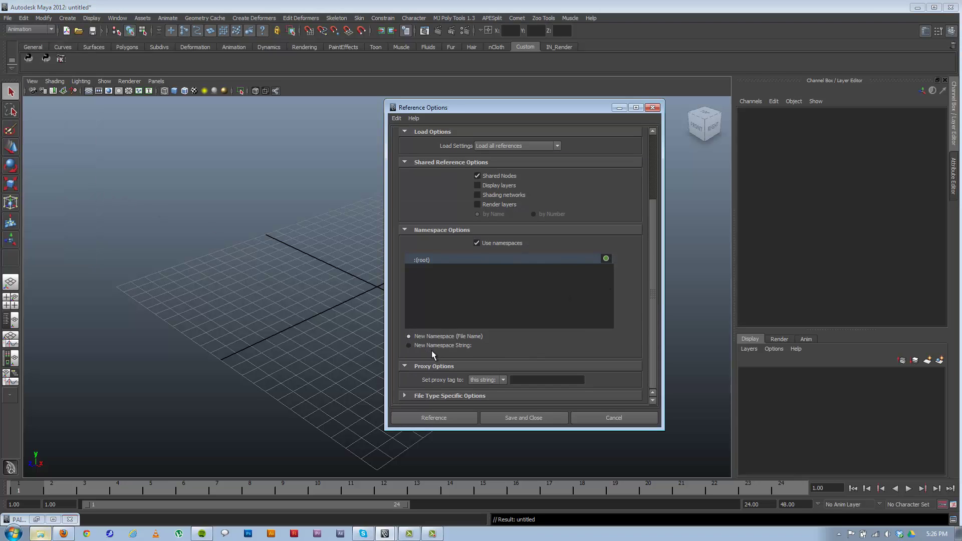
click(431, 347)
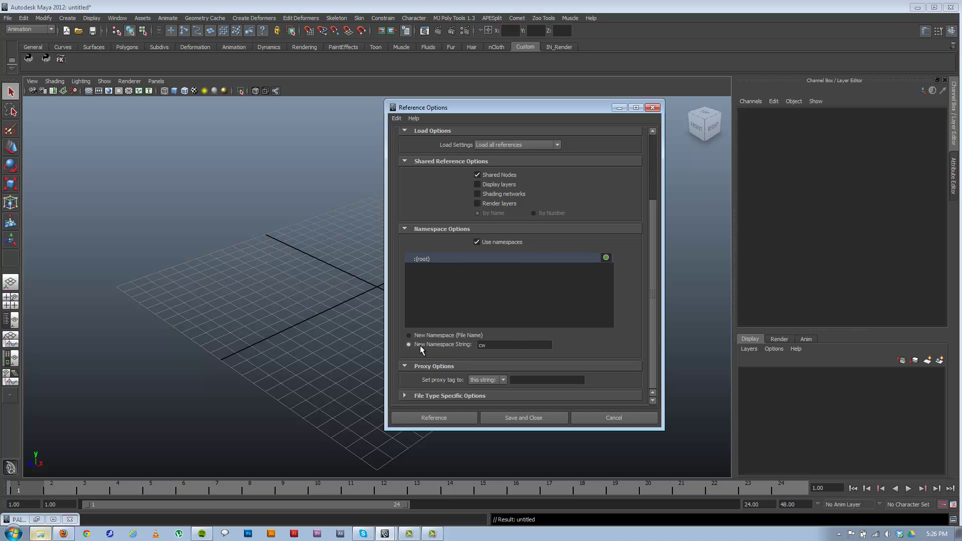
double_click(521, 346)
click(443, 423)
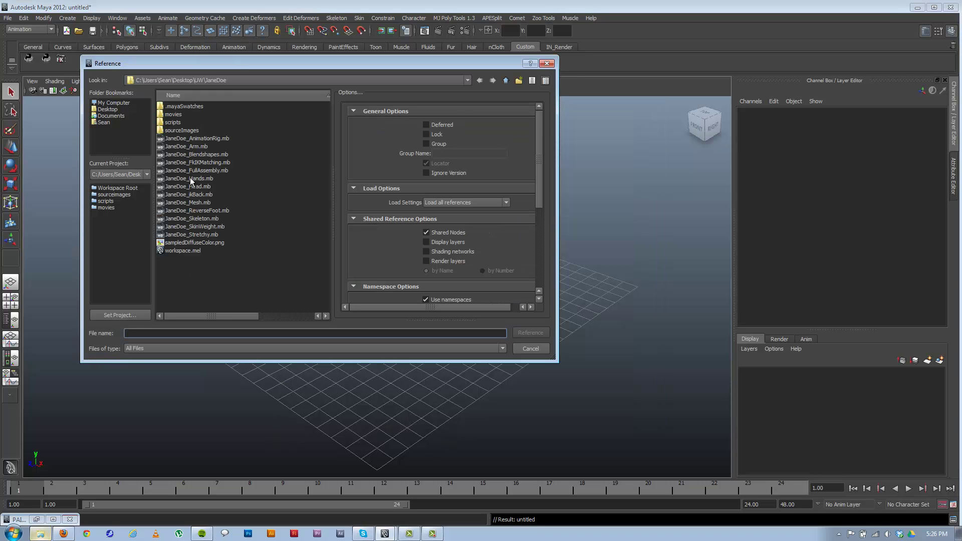
double_click(199, 140)
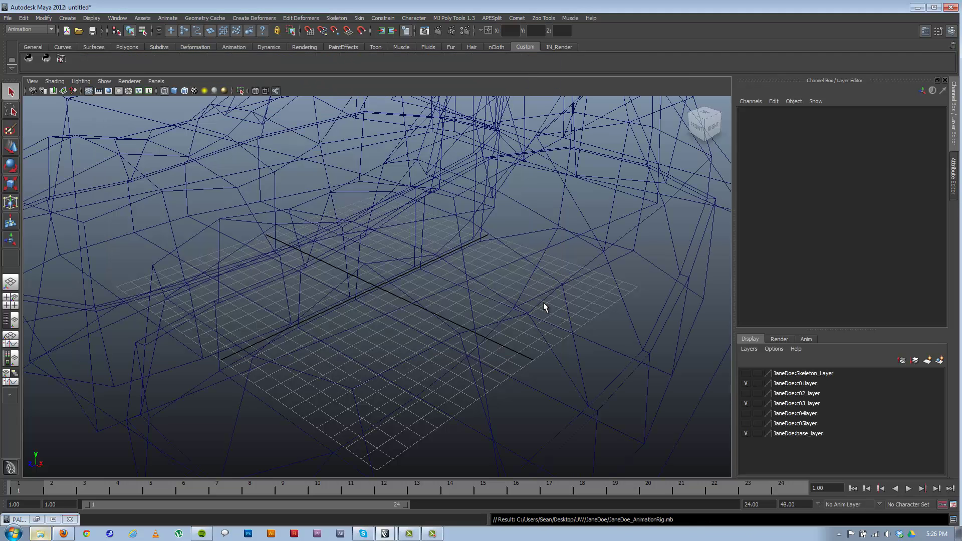
- Display the referenced character in shaded mode and select its moveAll control
alt+right_drag(461, 365, 317, 329)
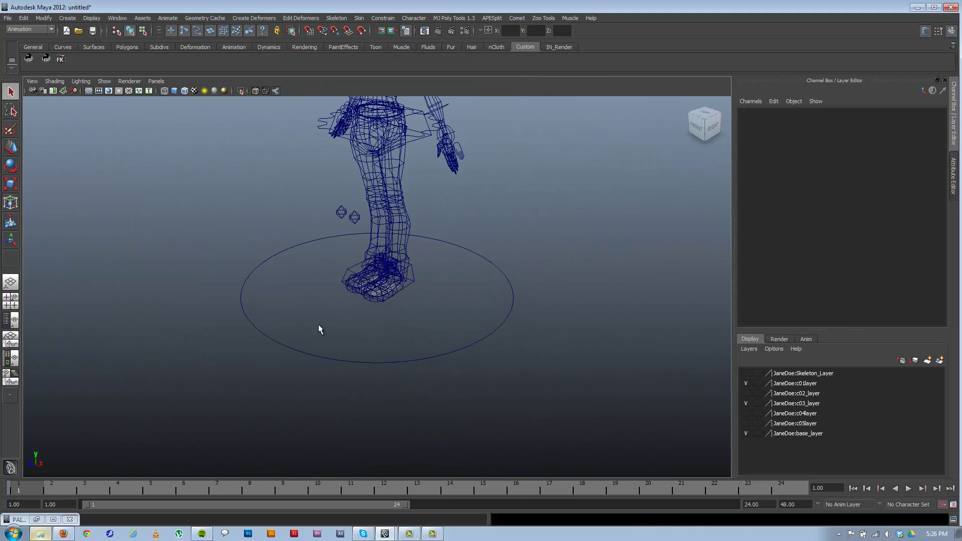
key(5)
drag(472, 314, 530, 397)
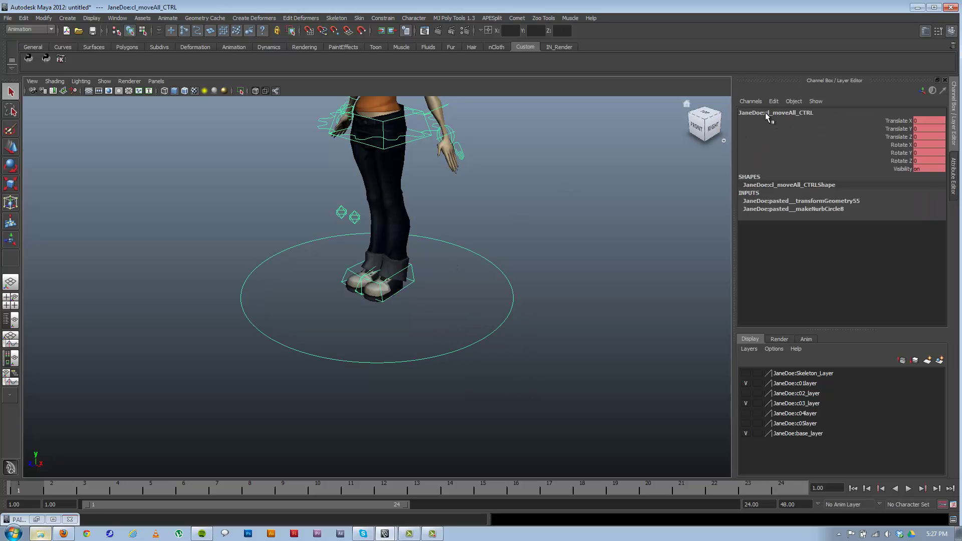
- Compare the PAIE export window with the control's namespaced name, minimize PAIE, clear the selection and frame the whole character
click(37, 519)
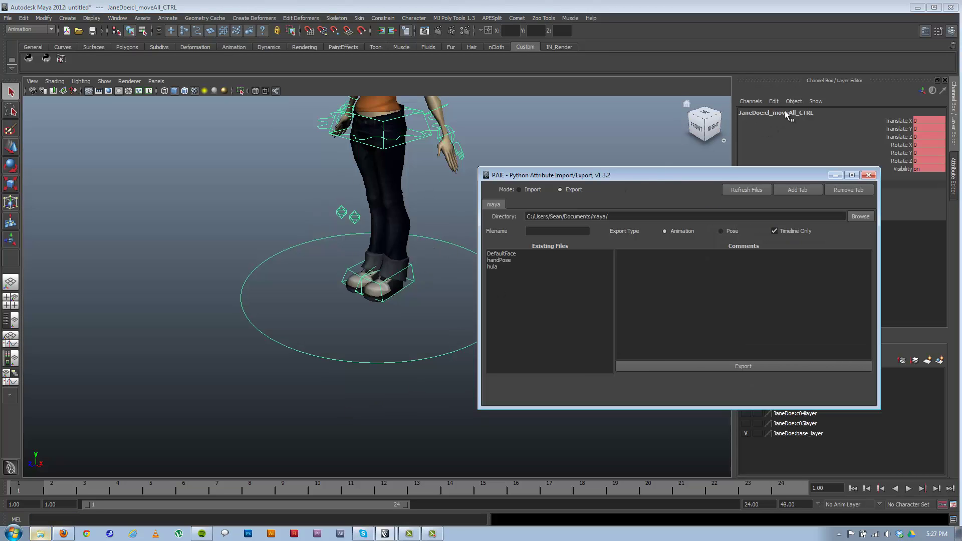
click(835, 175)
click(481, 331)
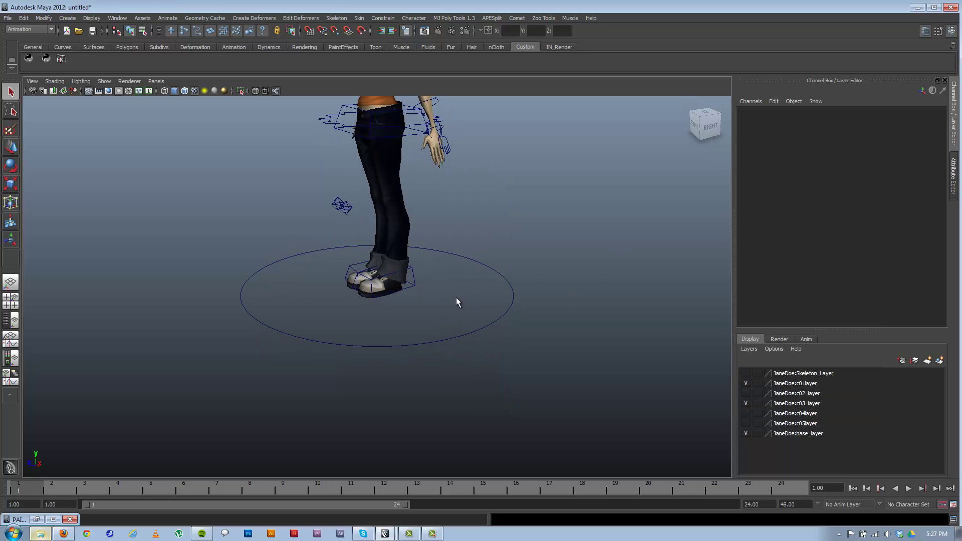
key(a)
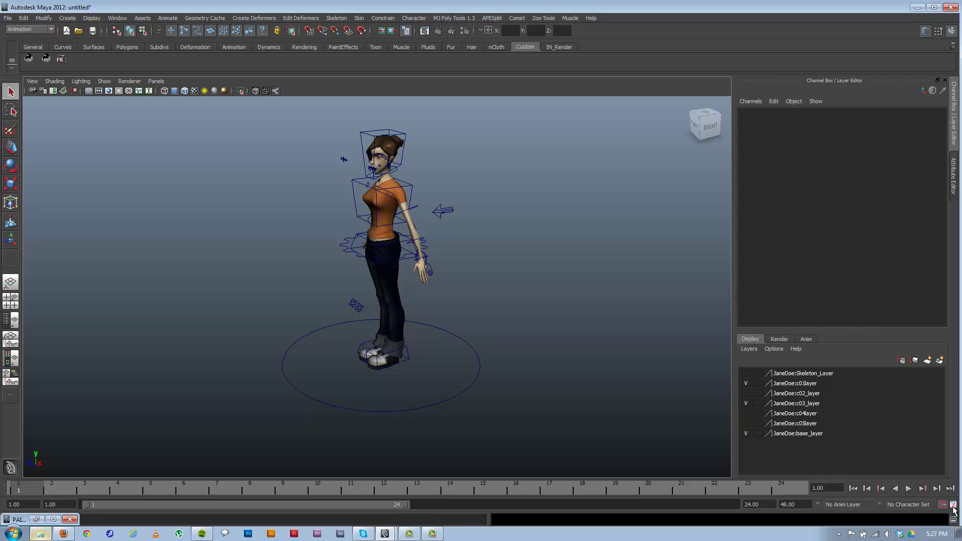
- Set the working units to NTSC (30 fps) for time and foot for linear, and save the preferences
click(954, 504)
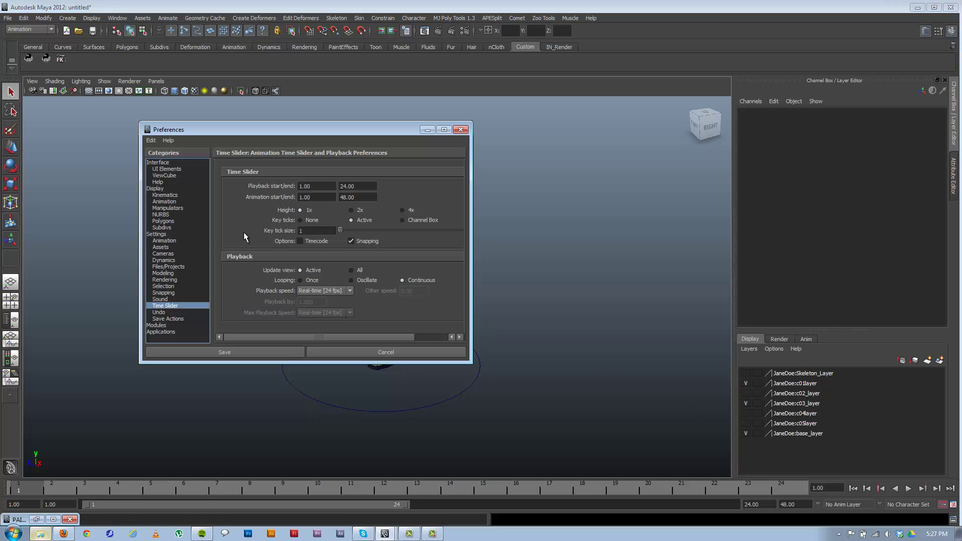
click(155, 234)
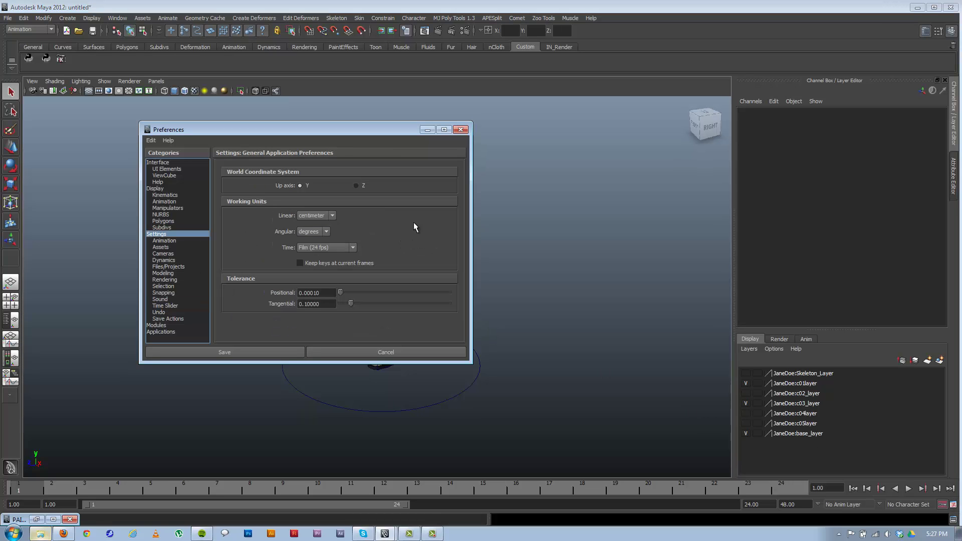
click(343, 248)
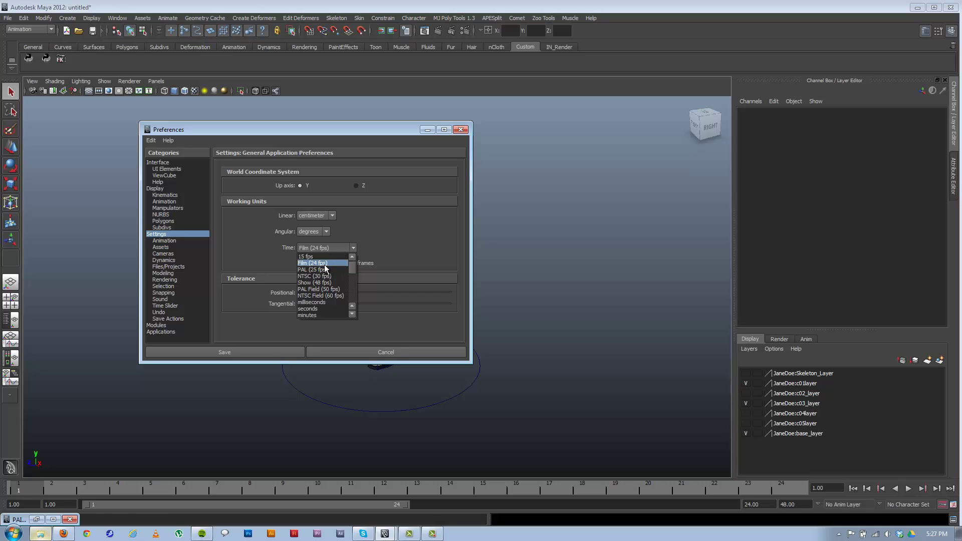
click(338, 275)
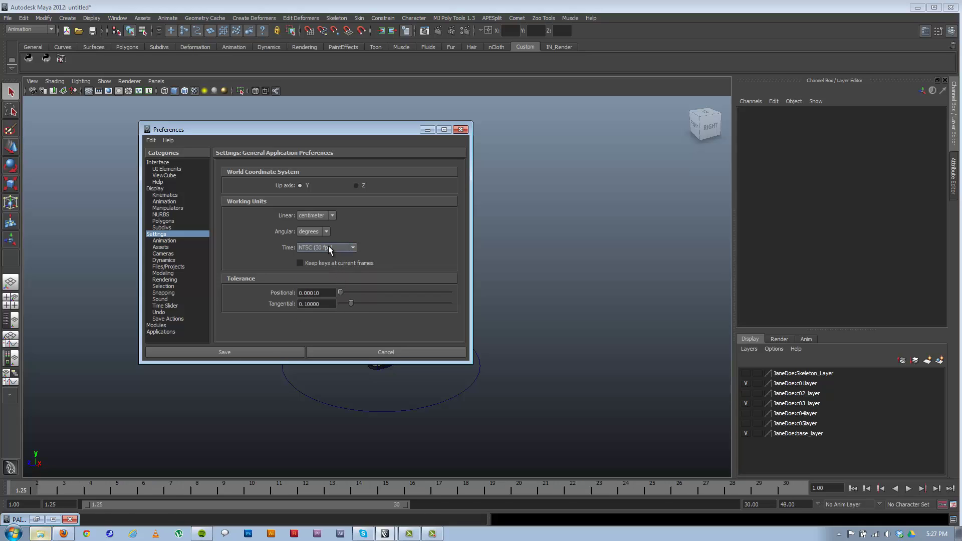
click(331, 214)
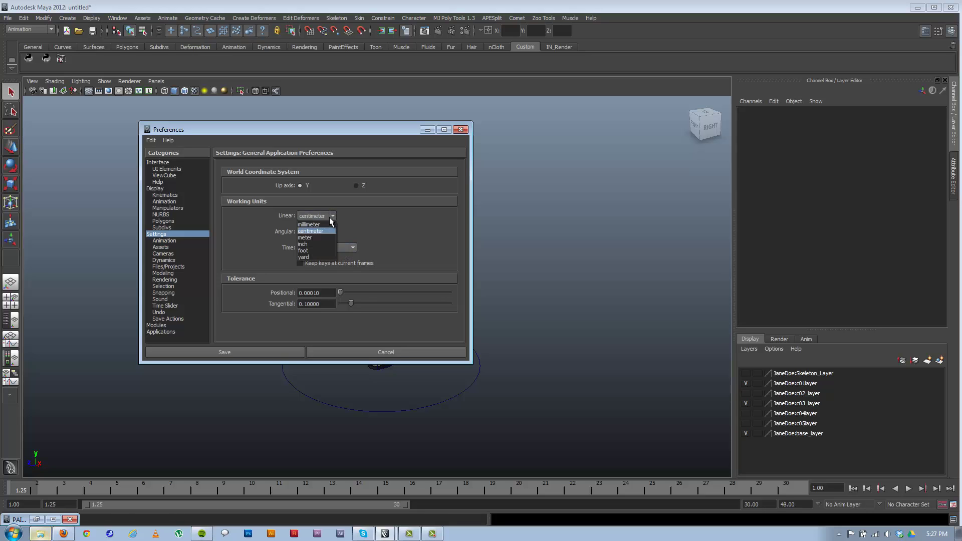
click(328, 251)
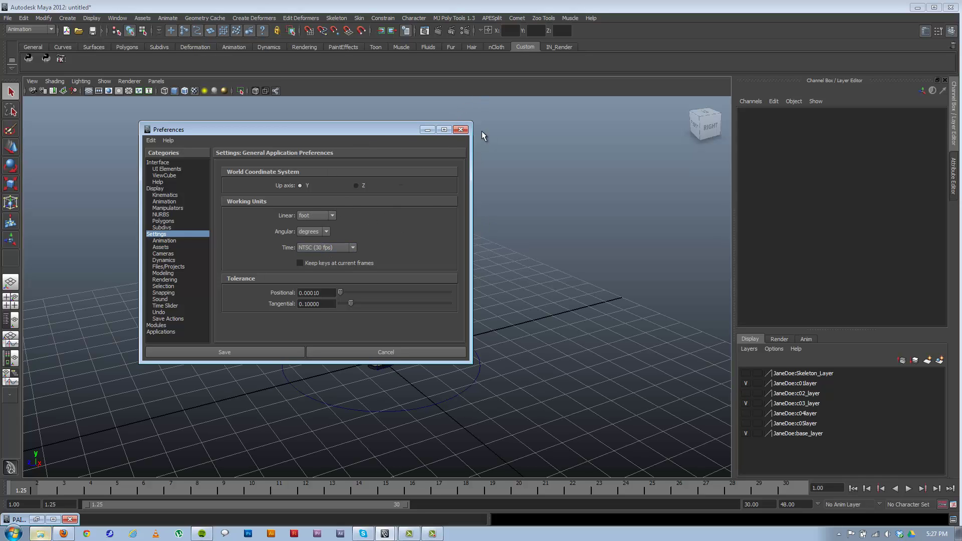
click(461, 130)
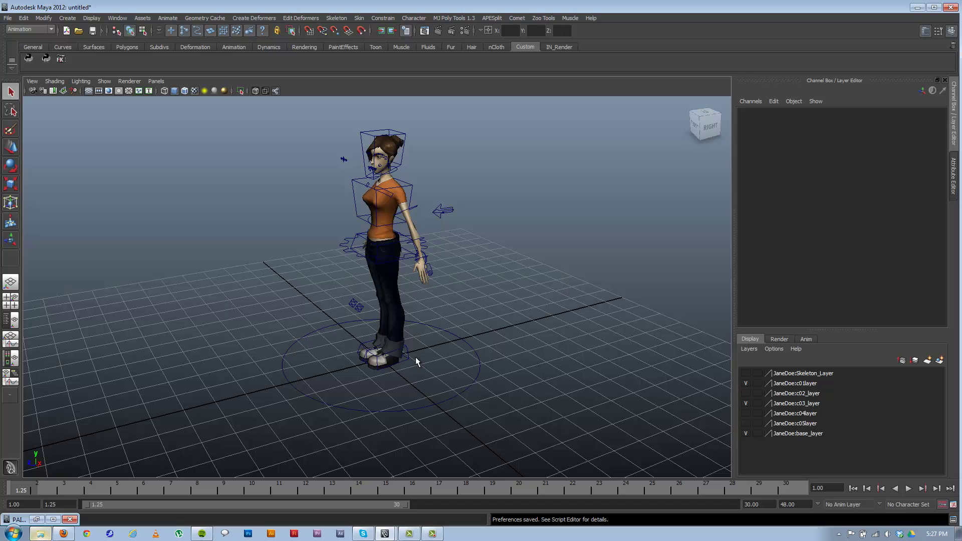
- Select the character's moveAll control and examine the character's size against the ground grid
alt+drag(410, 360, 393, 383)
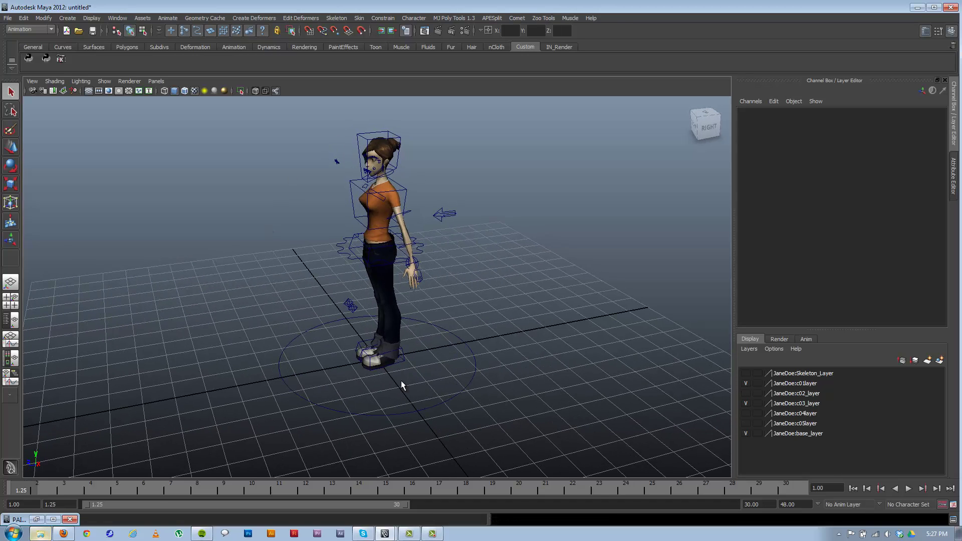
click(463, 389)
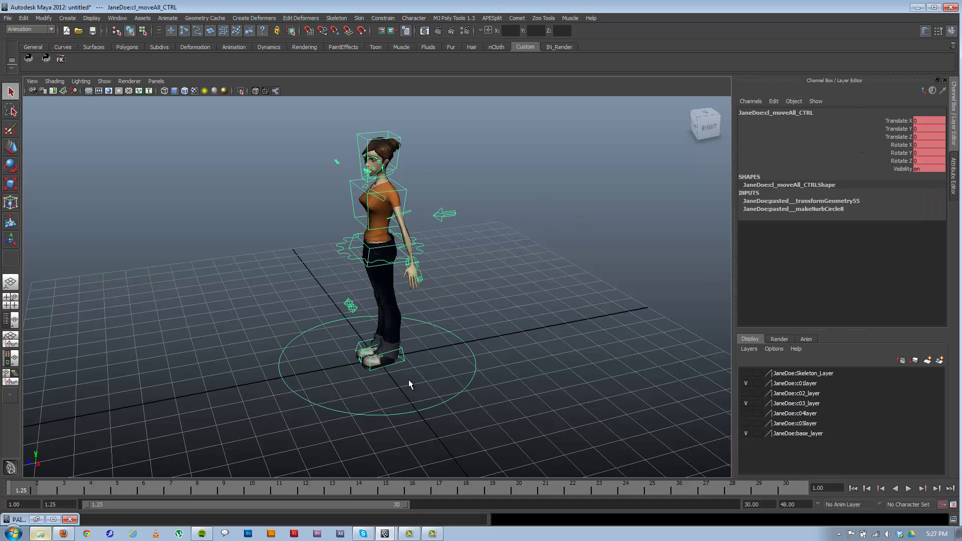
scroll(408, 380, up, 4)
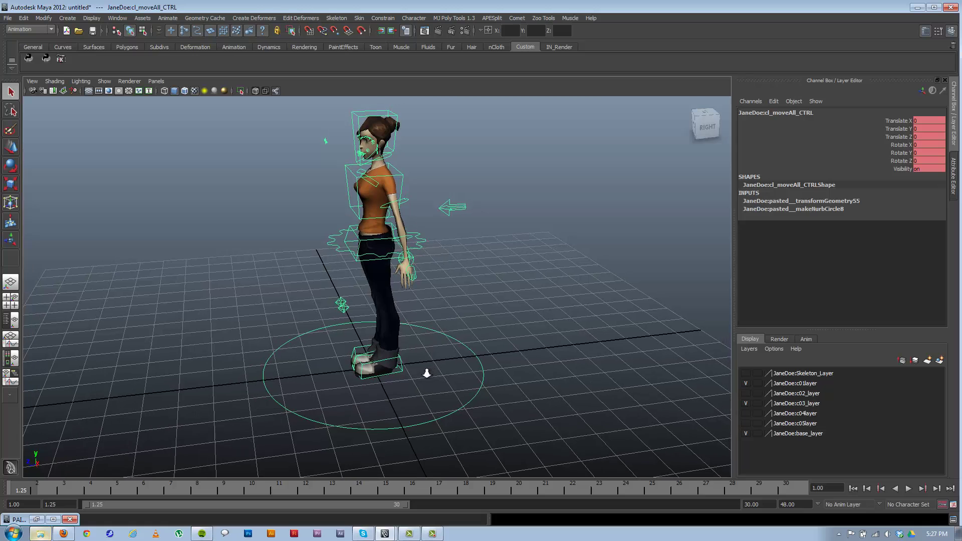
scroll(427, 373, down, 1)
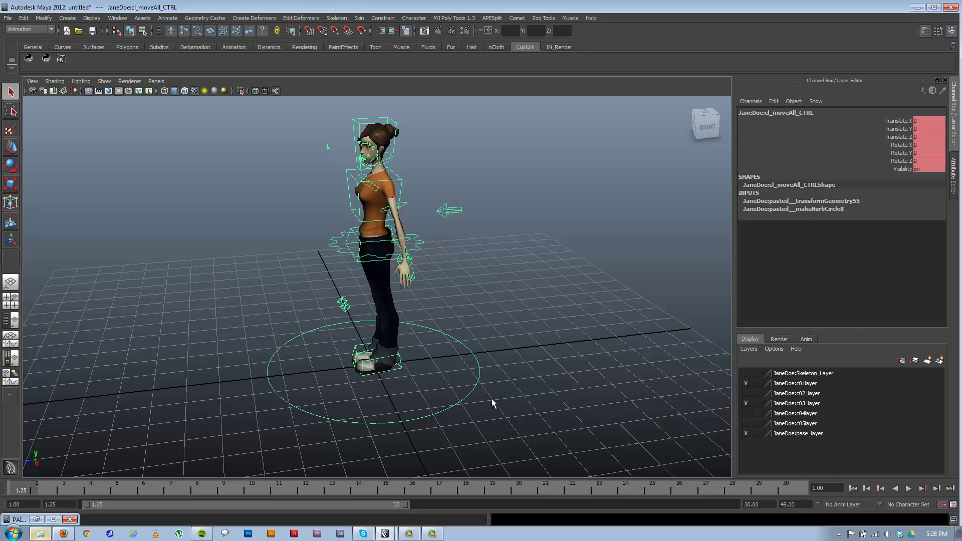
alt+drag(491, 399, 440, 386)
alt+right_drag(440, 390, 434, 420)
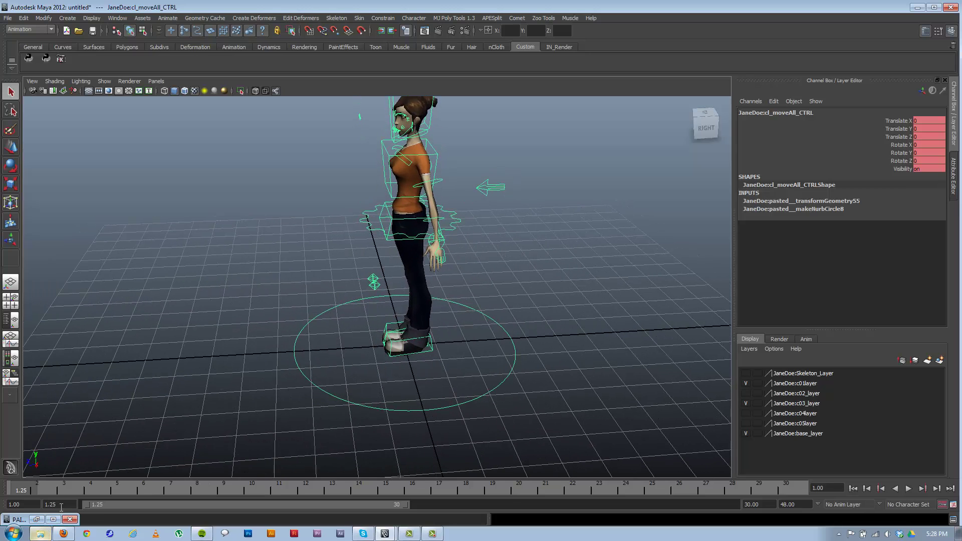
- Set the playback range to start at frame 1 and end at frame 60
mouse_move(22, 485)
mouse_down()
mouse_move(50, 486)
mouse_move(5, 486)
mouse_up()
drag(68, 503, 29, 506)
text(1)
key(Return)
click(17, 487)
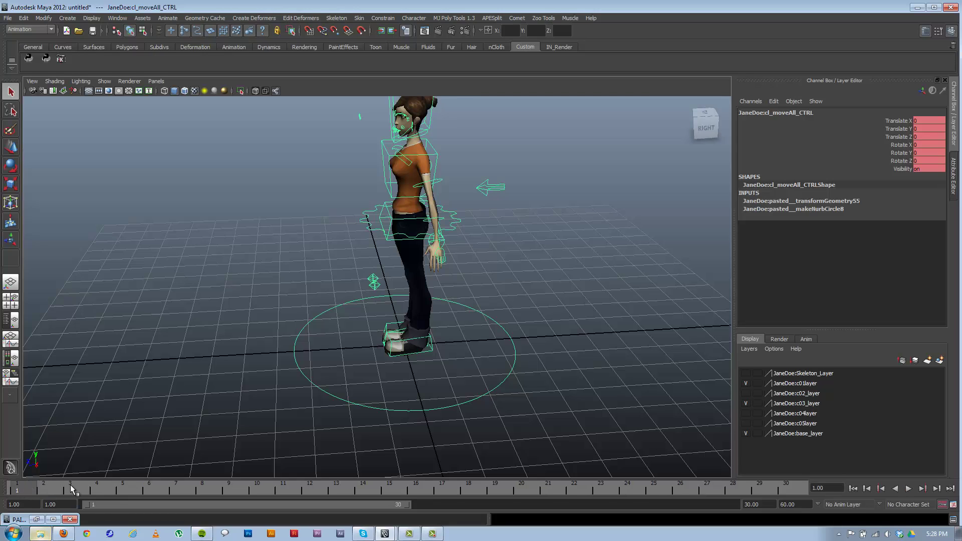
double_click(769, 504)
text(60)
key(Return)
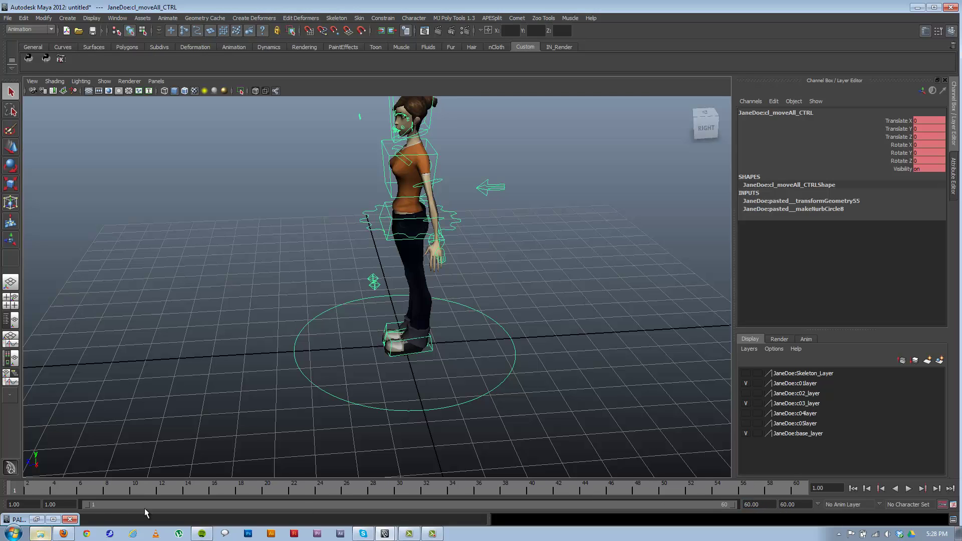
- Start and stop timeline playback, and reselect the moveAll control around the character's feet
key(alt+v)
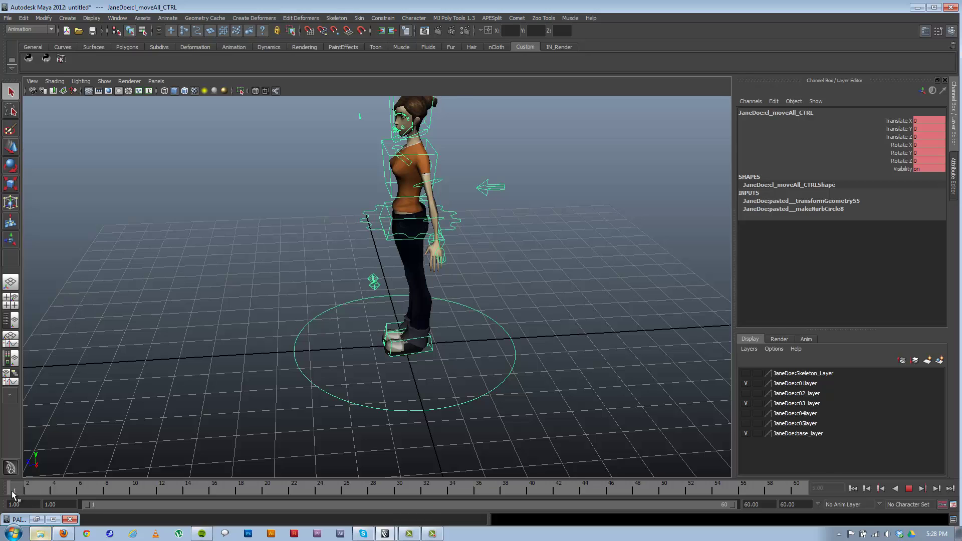
key(alt+v)
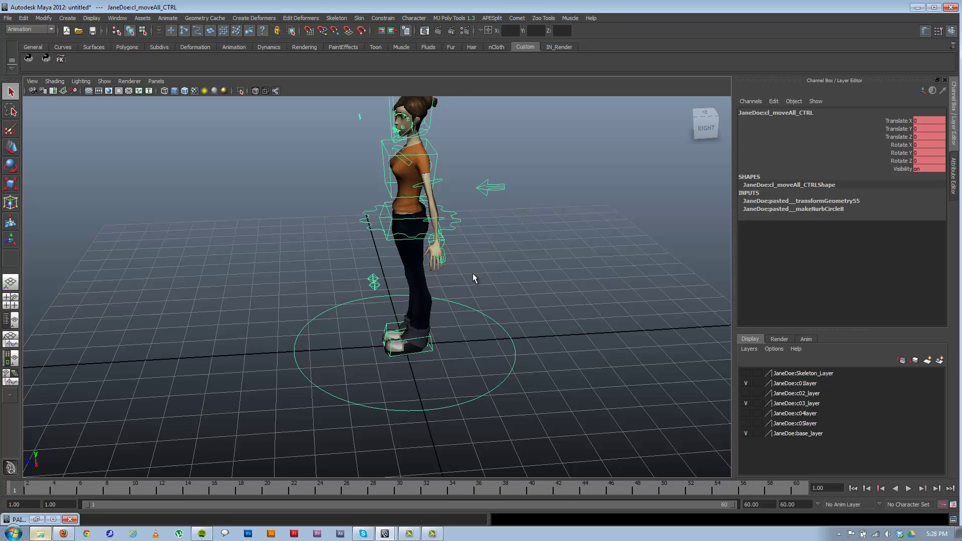
alt+drag(431, 294, 365, 412)
drag(317, 365, 356, 428)
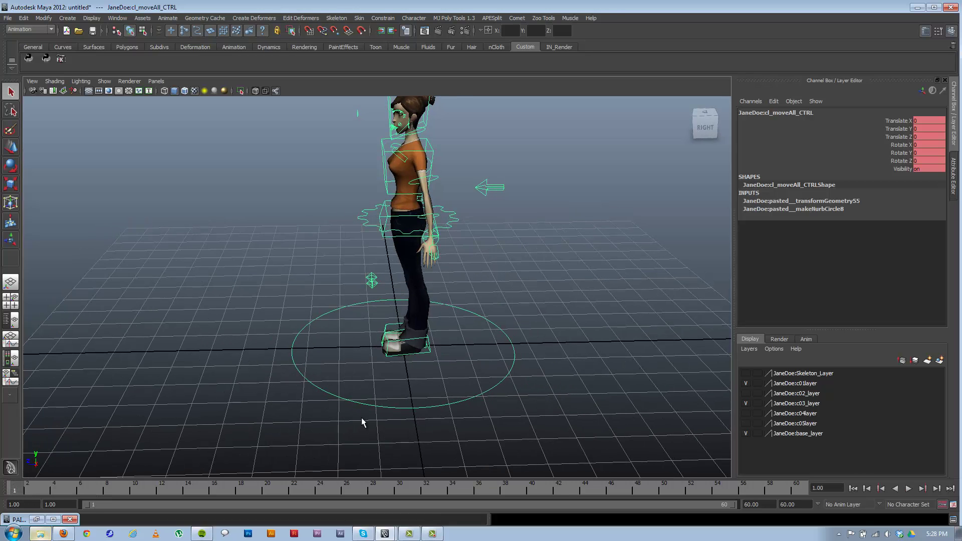
- Try to keyframe the moveAll control at frame 1, and reselect the control with the Move tool active
click(406, 401)
key(s)
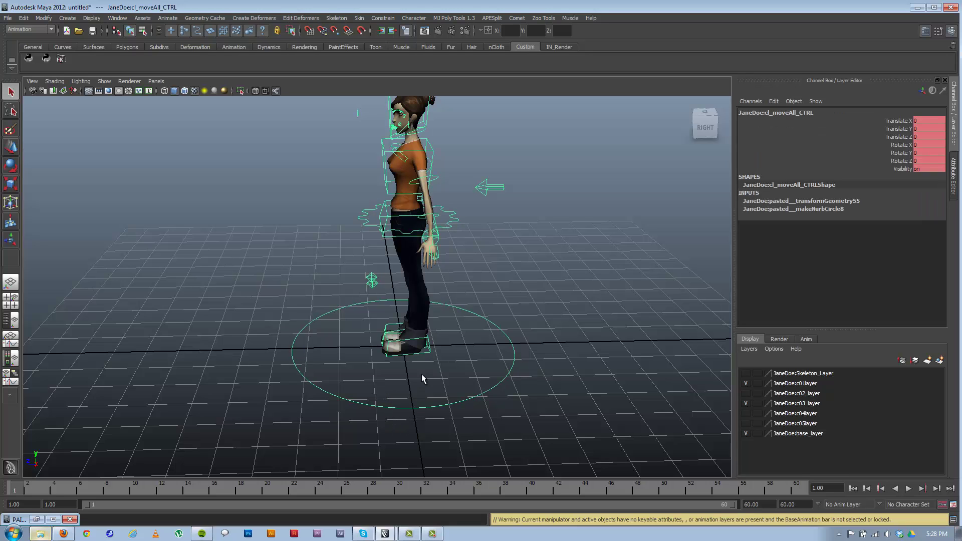
alt+drag(407, 395, 357, 402)
key(w)
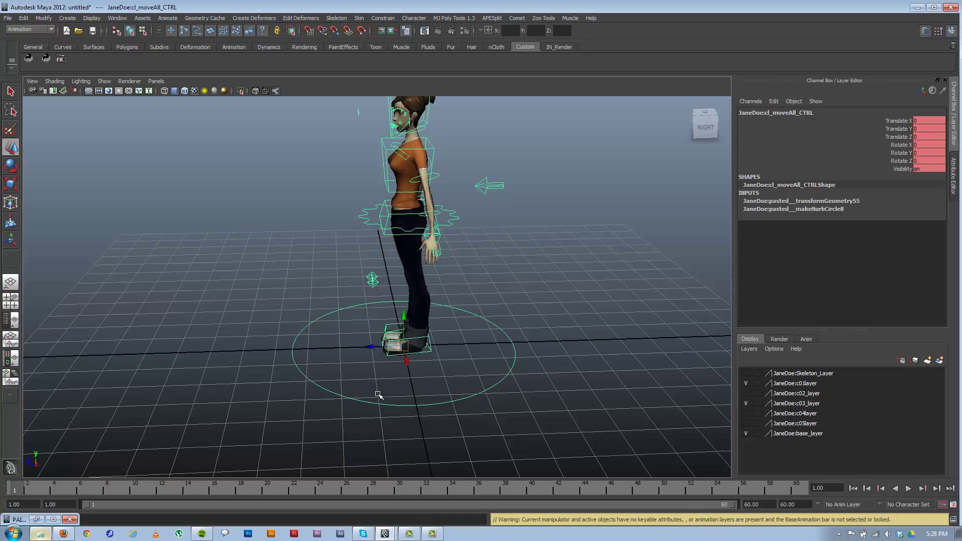
click(360, 435)
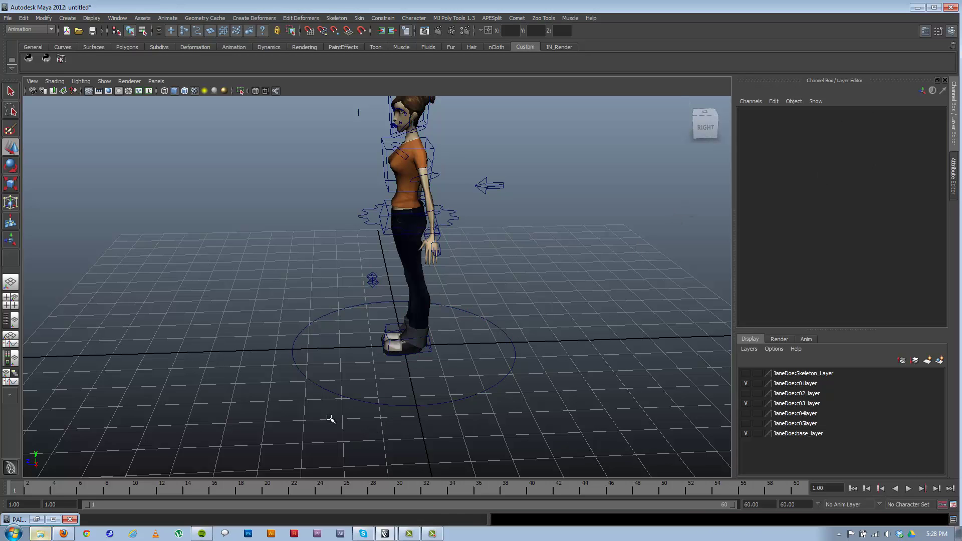
drag(366, 378, 365, 419)
alt+middle_drag(339, 363, 380, 363)
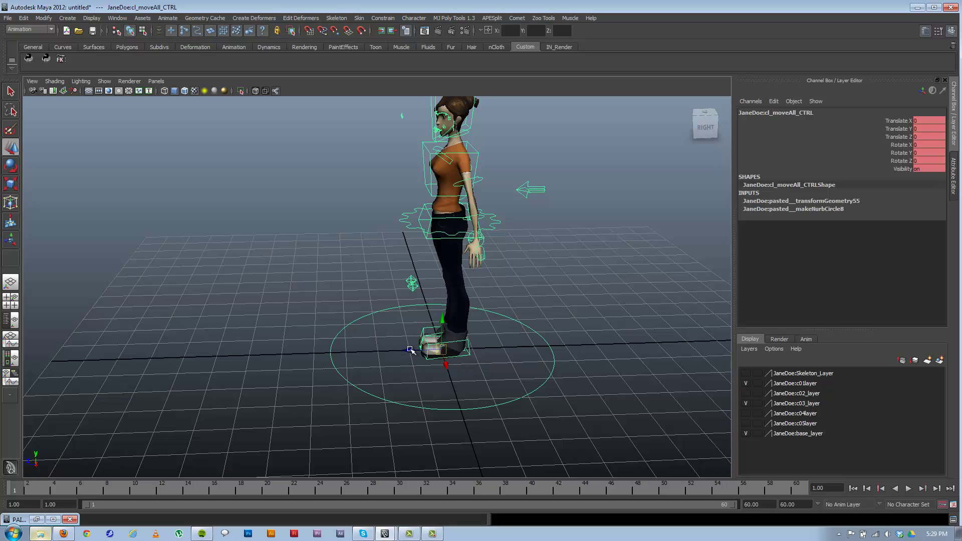
- Move the moveAll control forward, set its Translate Z to 3, and scrub the timeline to frame 7
drag(410, 349, 313, 353)
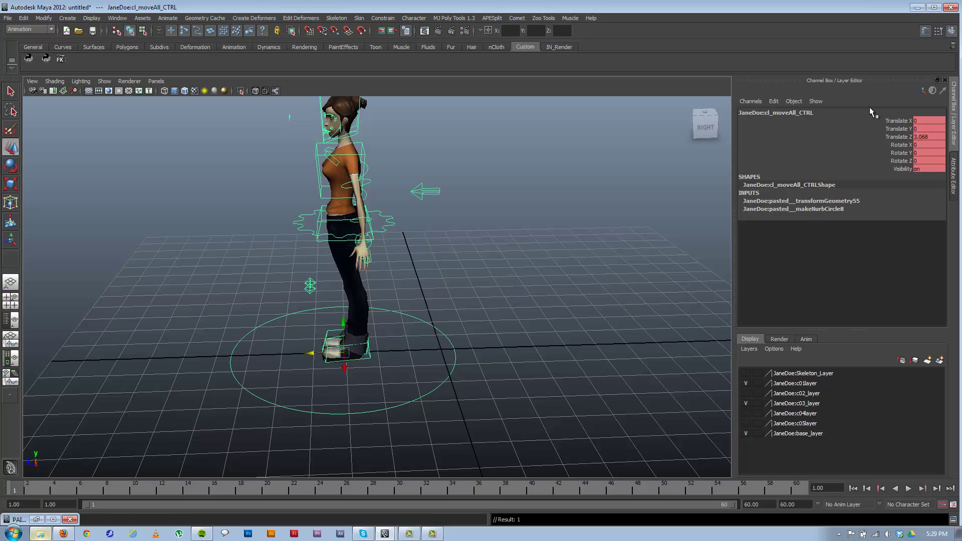
double_click(925, 137)
text(3)
key(Return)
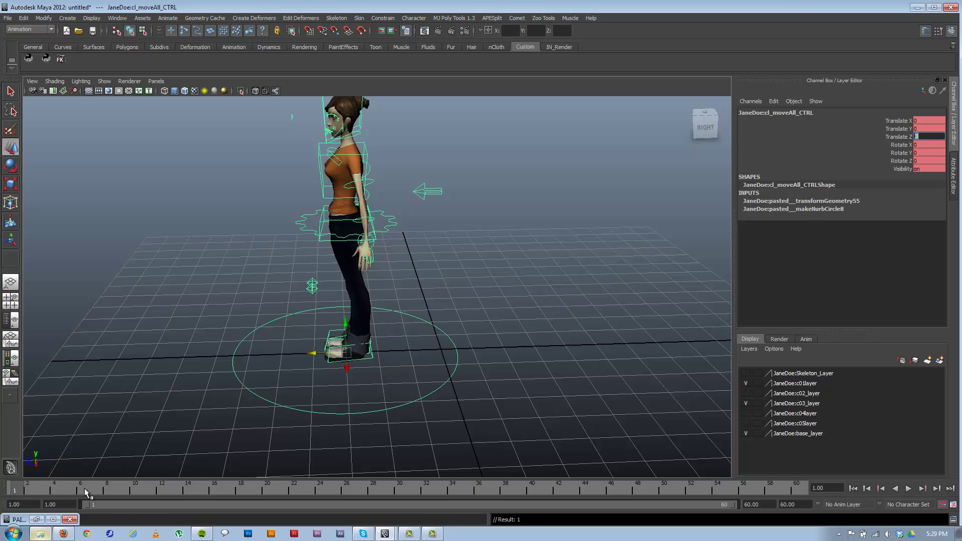
key(alt+v)
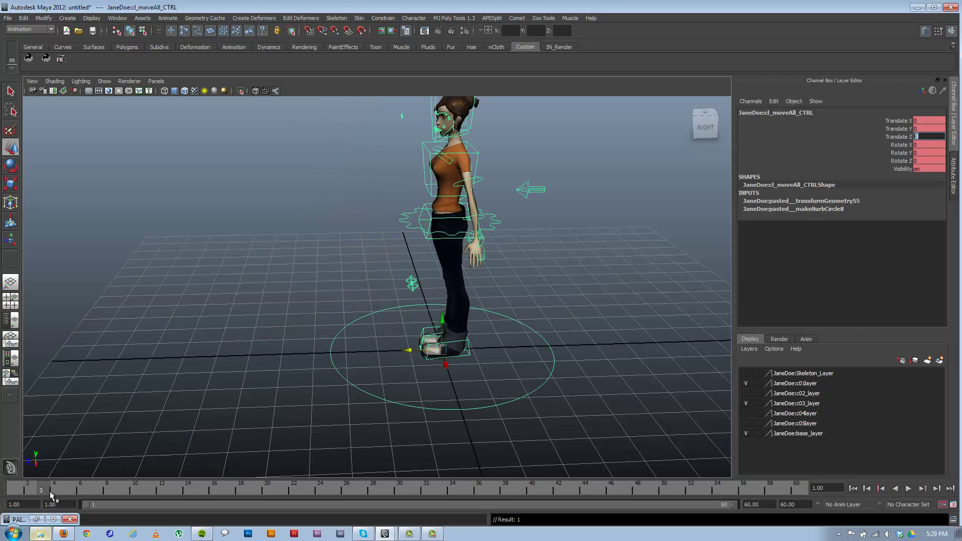
click(93, 492)
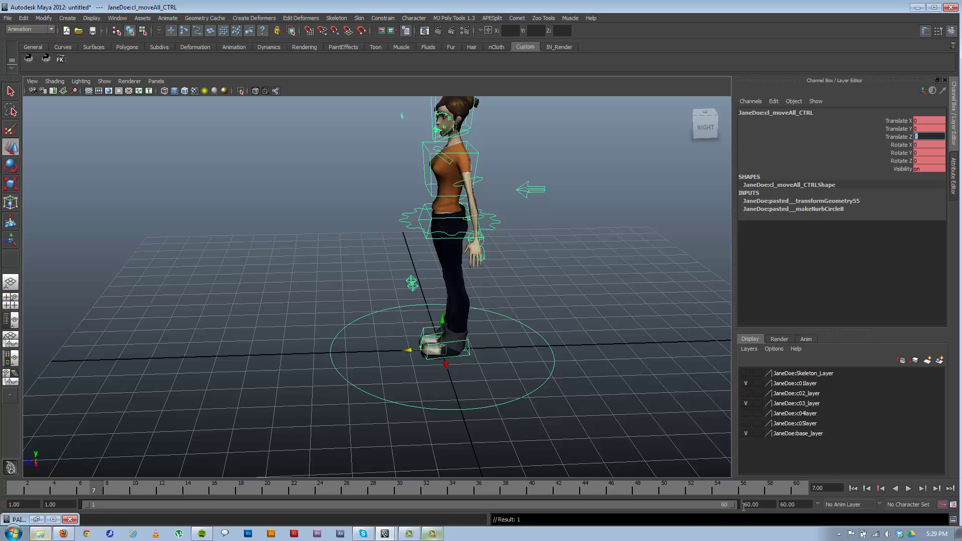
- Set the playback range's end frame to 100 and move the current time to frame 10
drag(775, 505, 621, 503)
text(100)
key(Return)
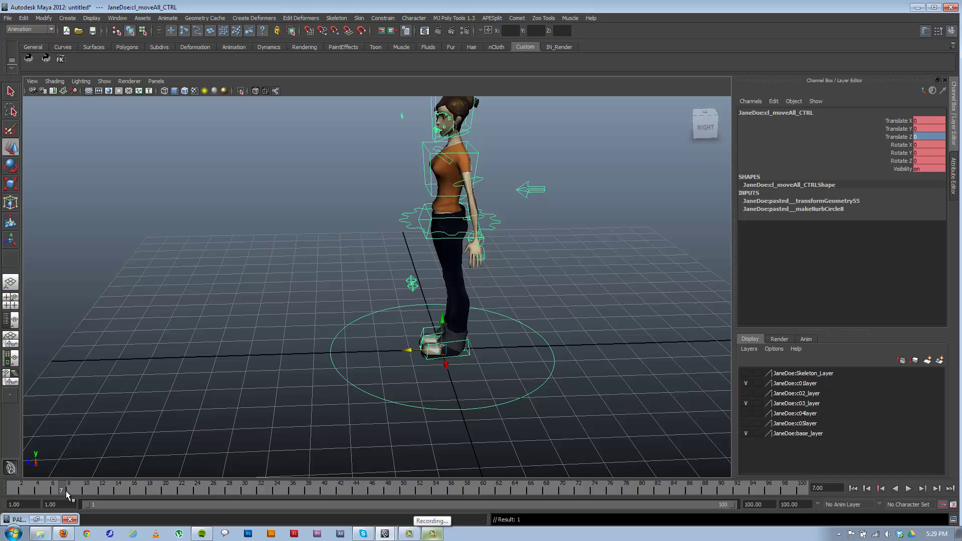
click(86, 491)
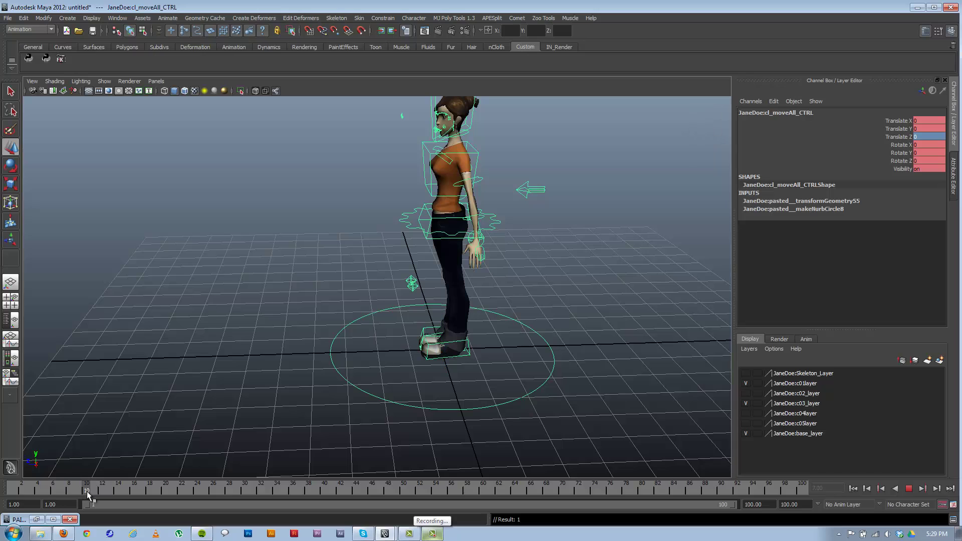
- Try to keyframe the moveAll control at frame 1, and go to frame 10
click(15, 492)
key(s)
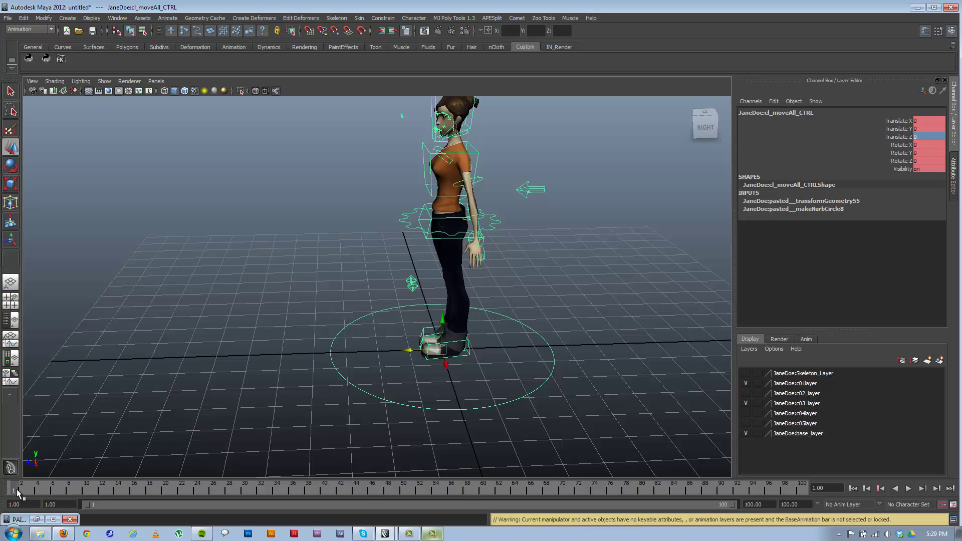
key(alt+v)
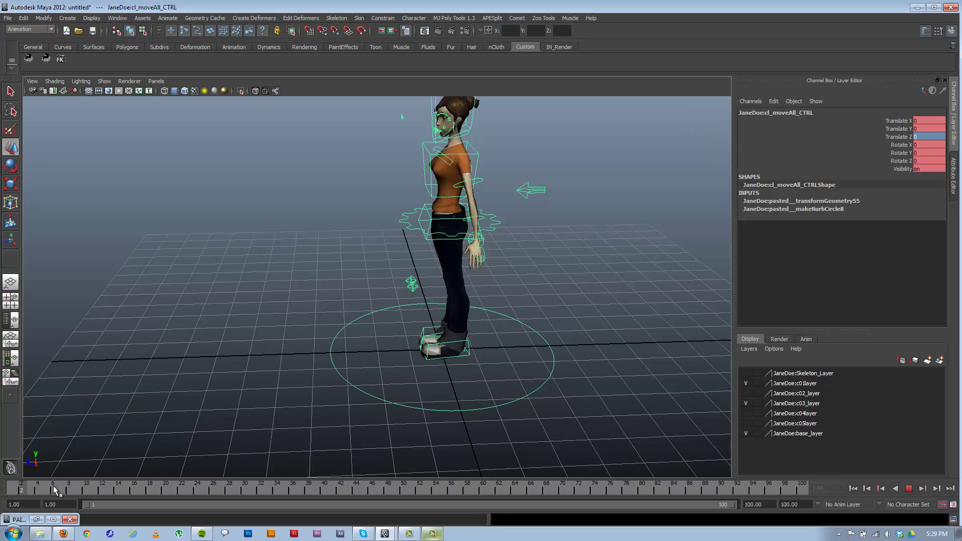
key(alt+v)
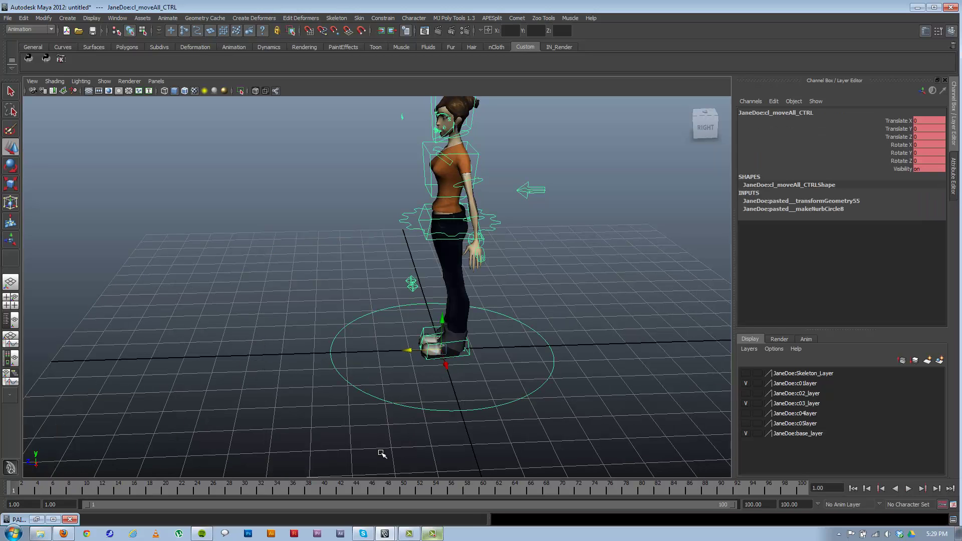
key(s)
key(alt+v)
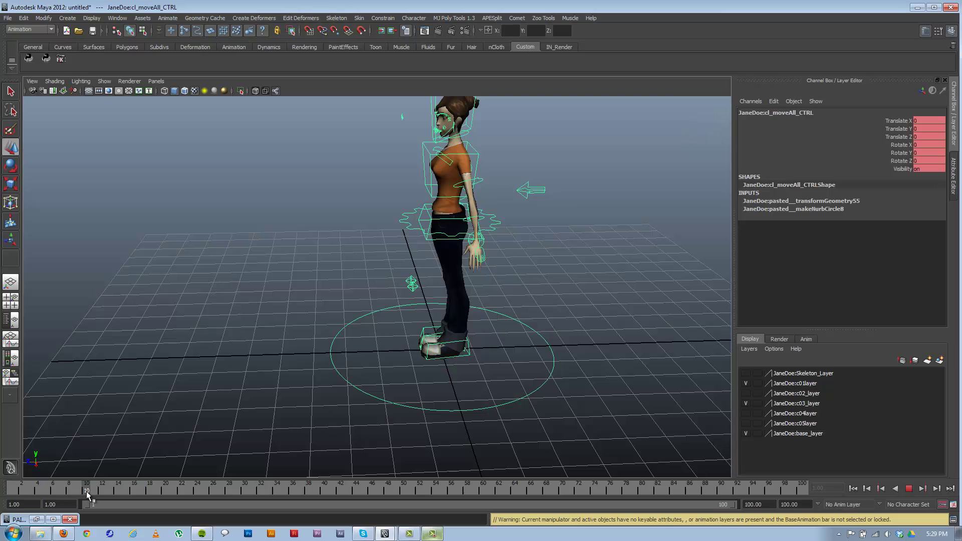
drag(88, 493, 89, 492)
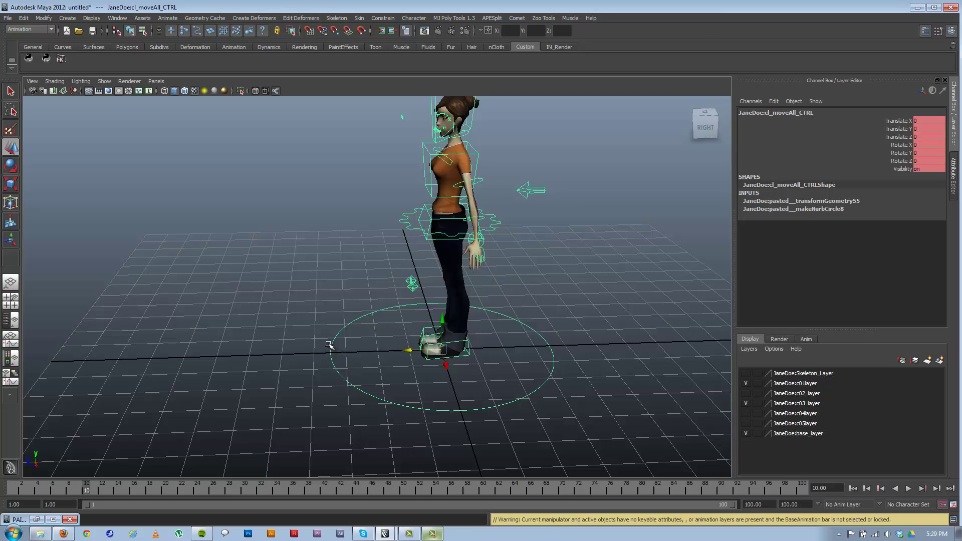
- Deselect and reselect the moveAll control, and start and stop playback around frames 1 and 10
click(311, 352)
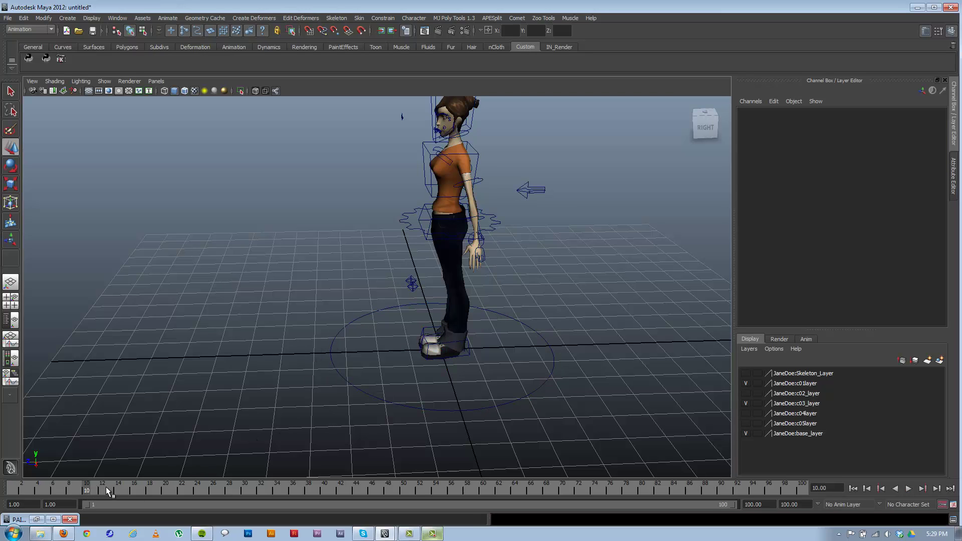
key(alt+v)
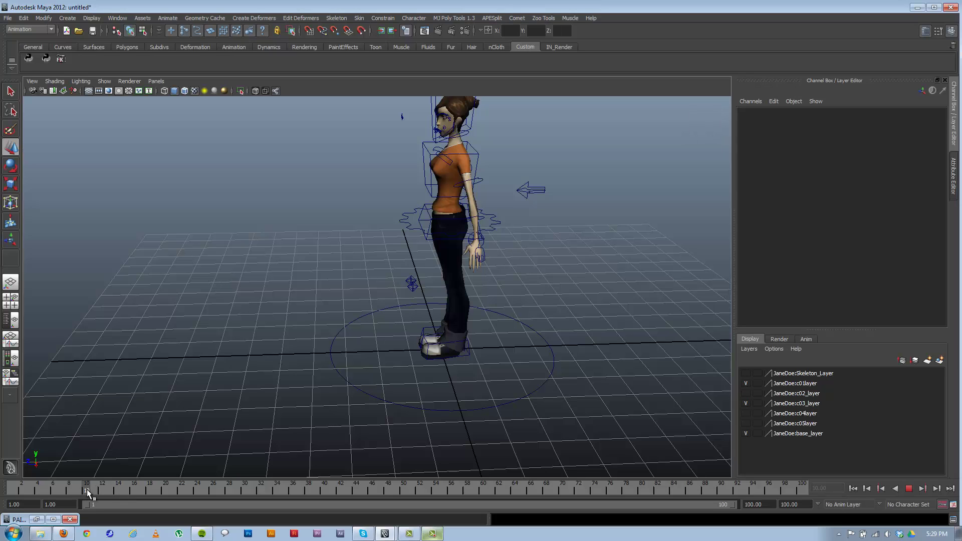
key(alt+v)
click(382, 401)
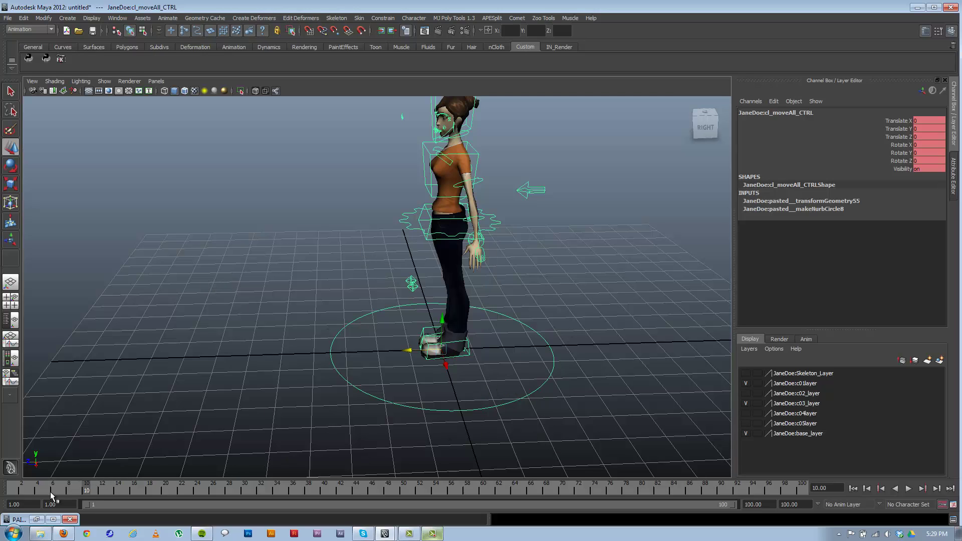
click(12, 490)
key(alt+v)
key(alt+v)
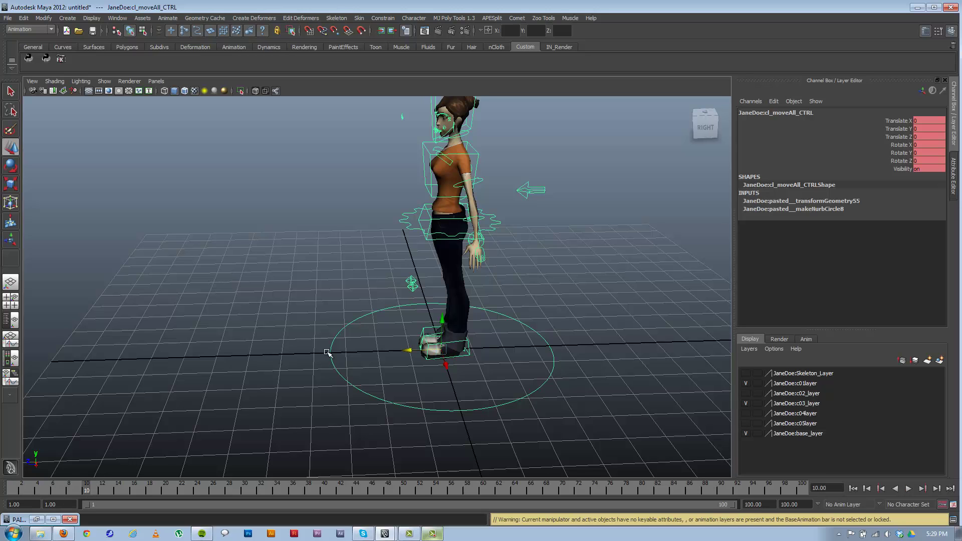
- Move the moveAll control forward at frame 10 and set its Translate Z to exactly 3
drag(409, 351, 278, 360)
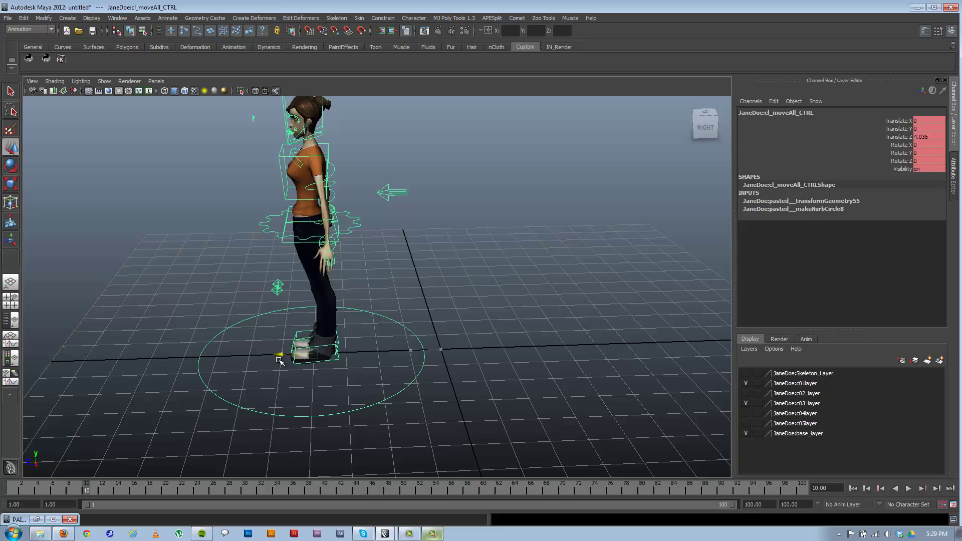
drag(281, 357, 312, 351)
double_click(935, 136)
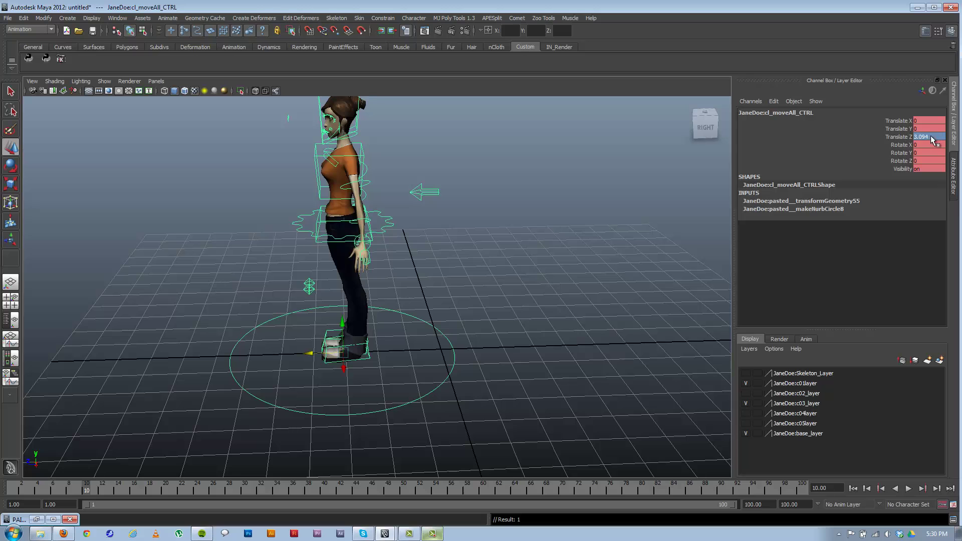
text(3)
key(Return)
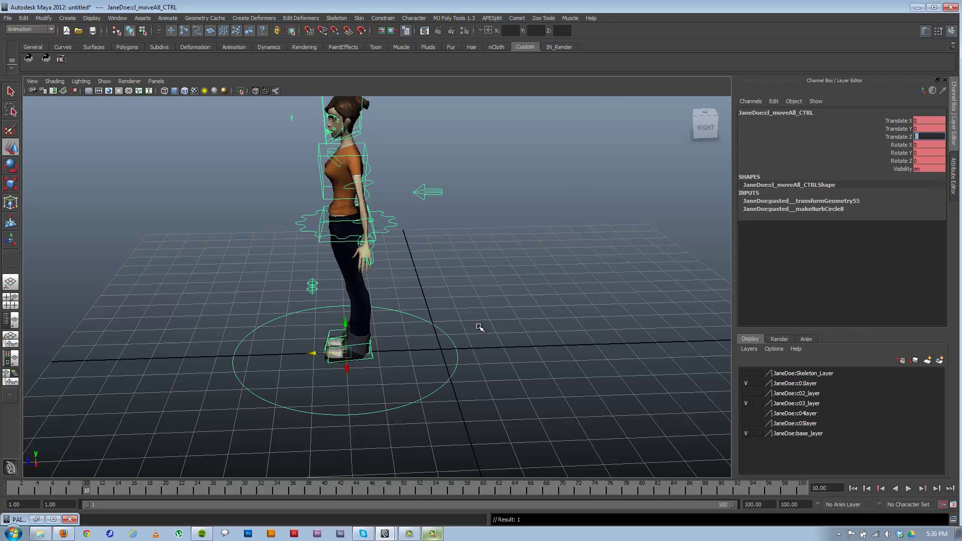
alt+drag(490, 329, 462, 350)
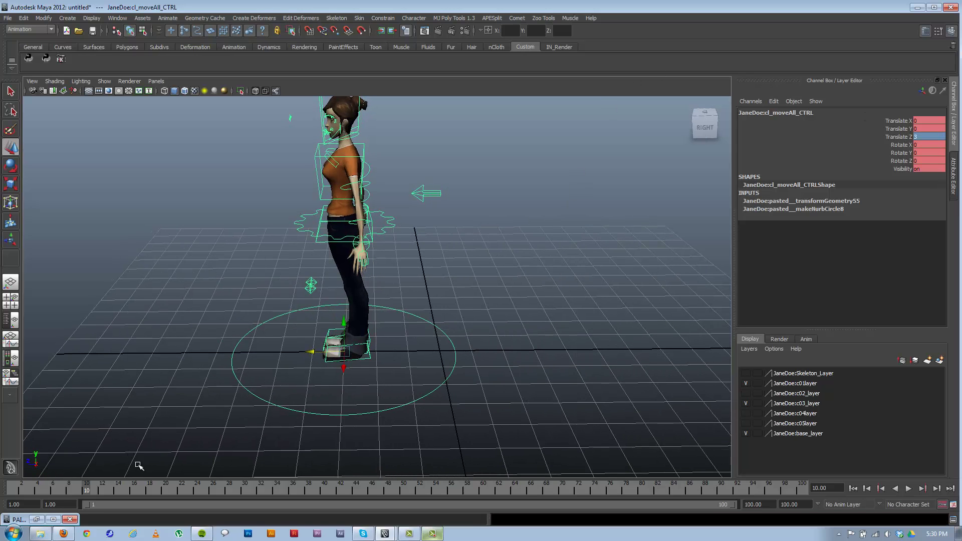
- Scrub the timeline to check the move, and examine the keyframe commands in the Script Editor history
click(87, 492)
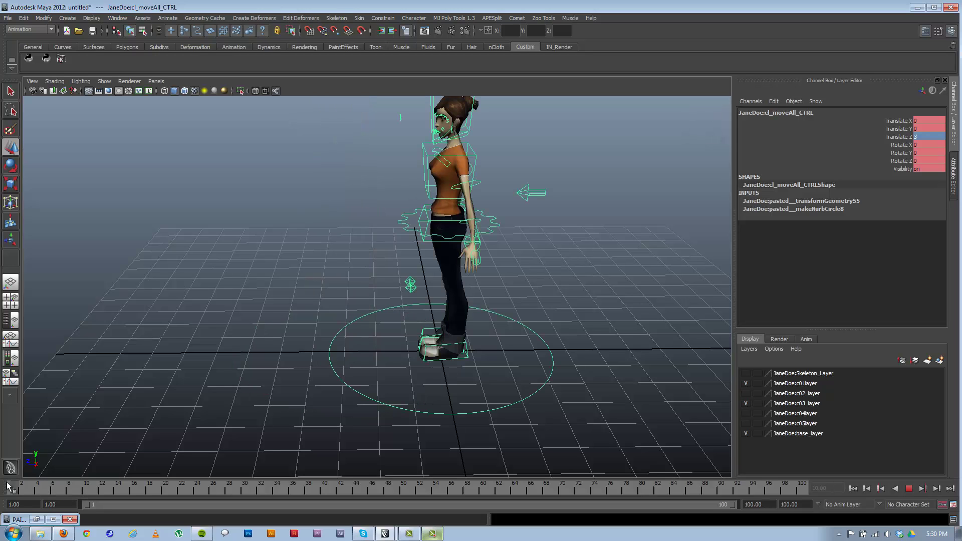
click(953, 520)
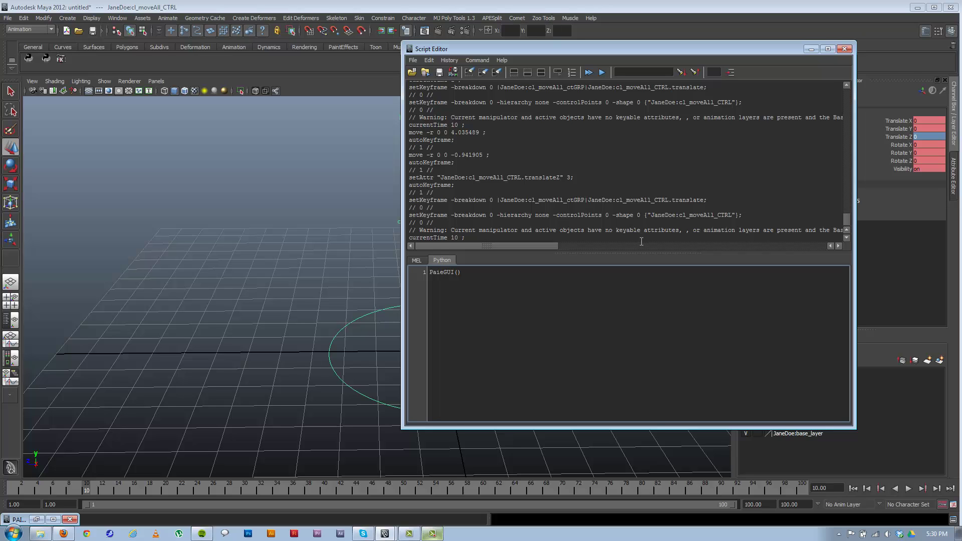
click(811, 49)
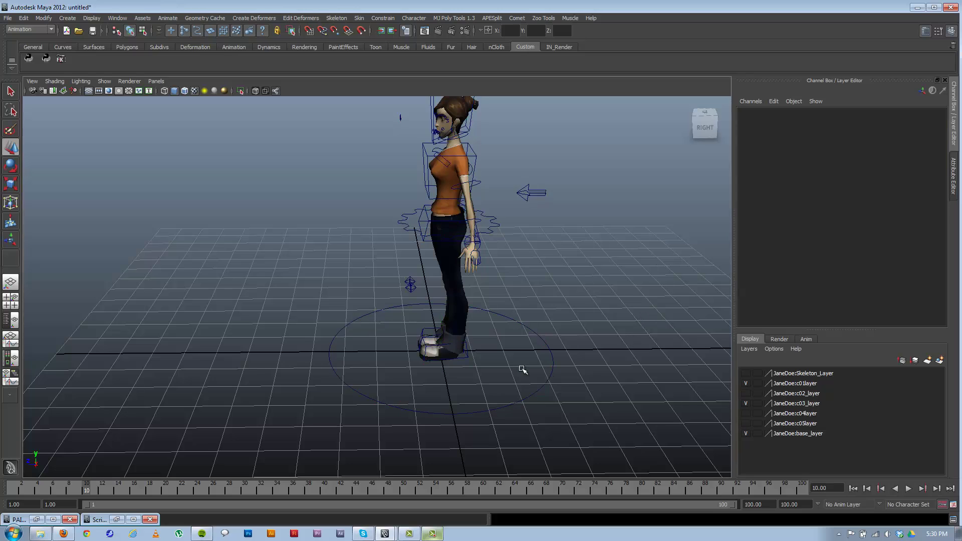
- Reopen the recent scene JaneDoe_AnimationRig.mb, discarding the changes to the untitled scene
click(7, 17)
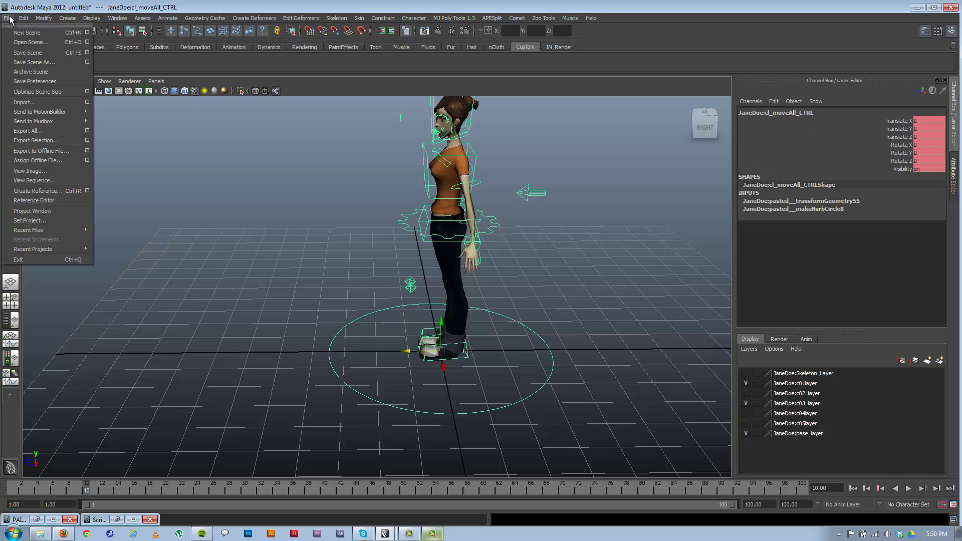
mouse_move(73, 230)
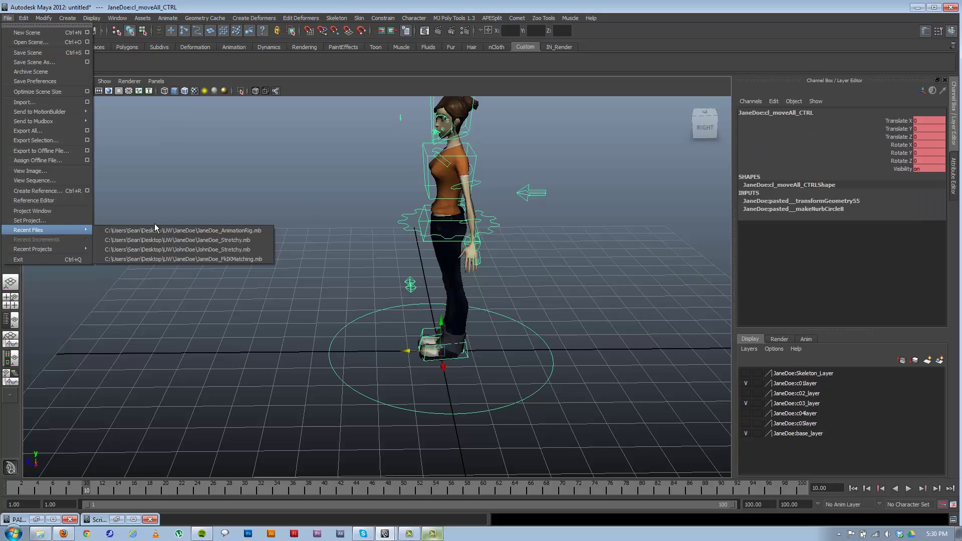
click(196, 231)
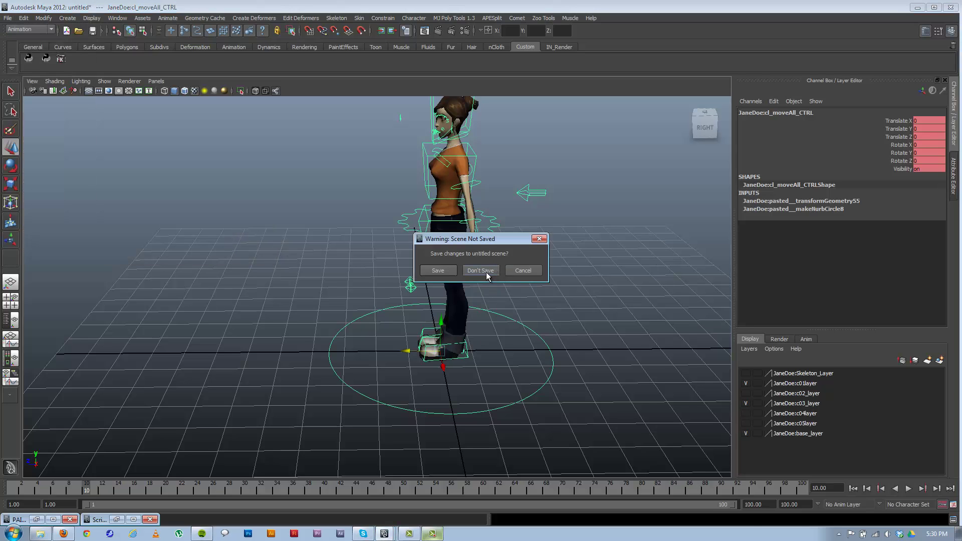
click(480, 270)
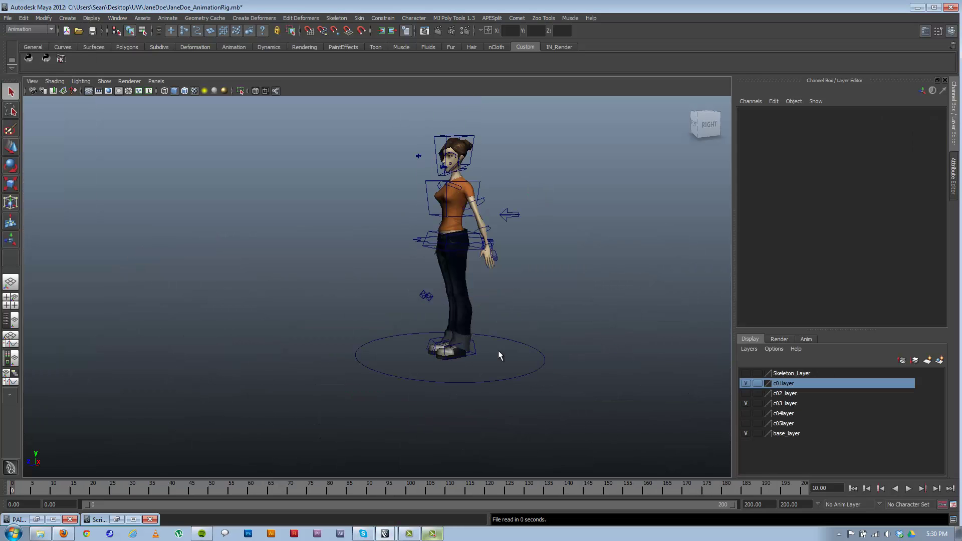
- Select the rig's moveAll control, delete its key at frame 0, and deselect it
drag(499, 351, 555, 423)
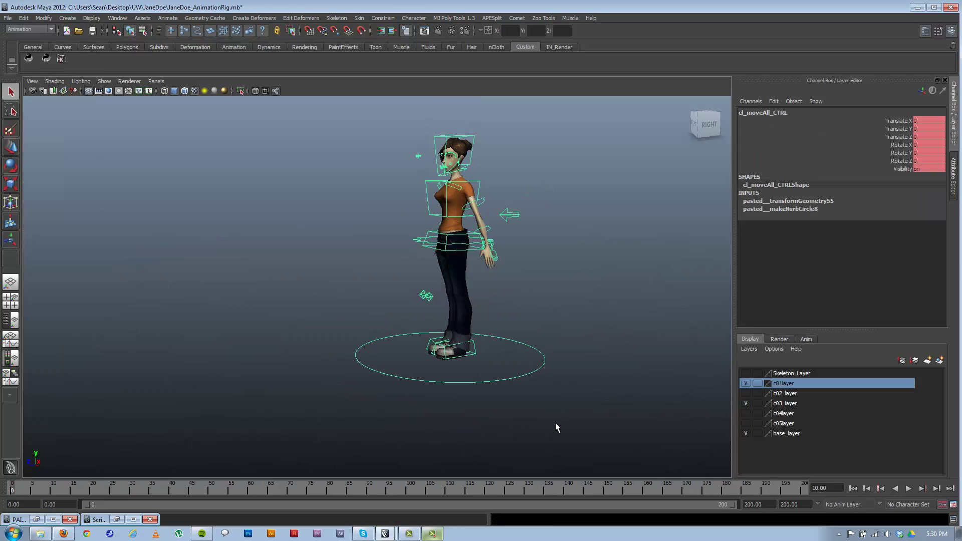
right_click(10, 492)
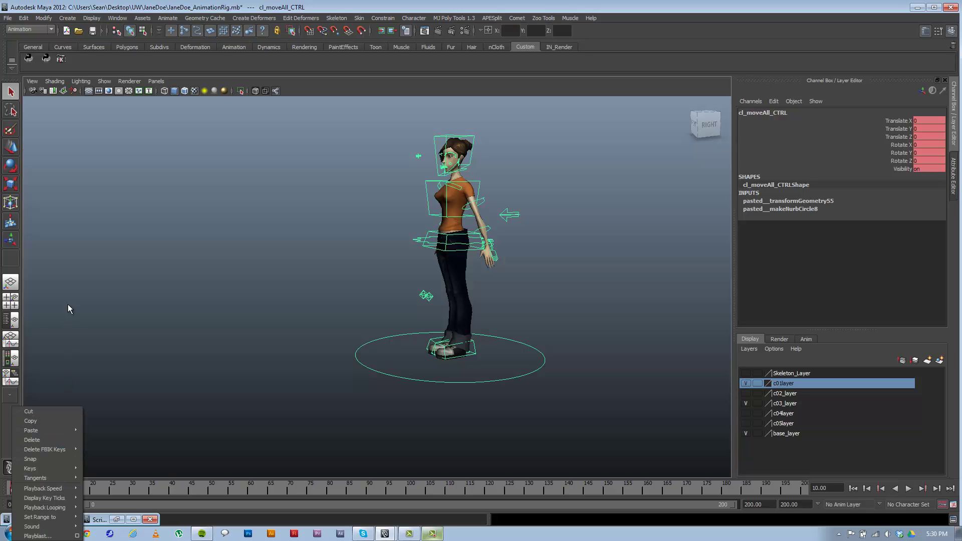
click(44, 440)
click(487, 406)
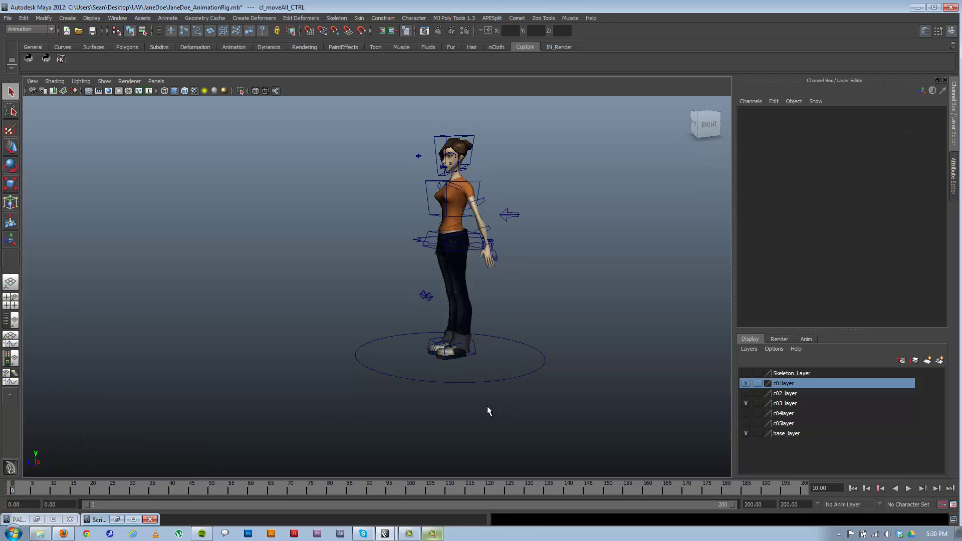
alt+drag(487, 406, 508, 368)
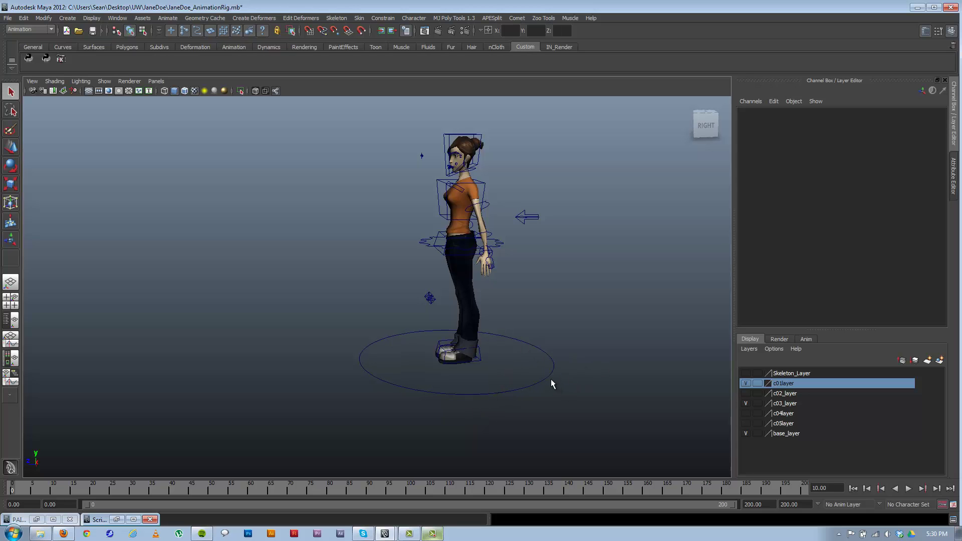
- Save the animation rig scene and create a new empty scene
key(ctrl+s)
click(8, 19)
click(26, 33)
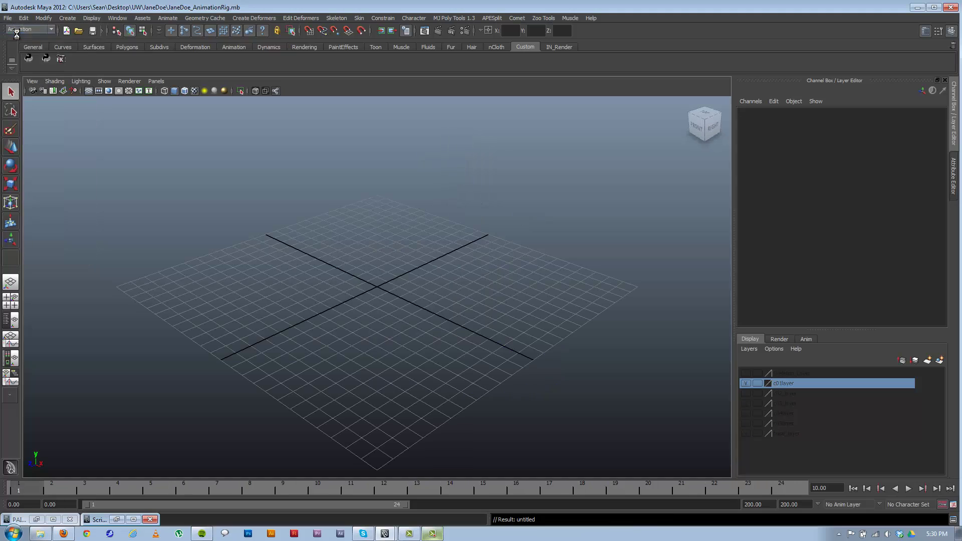
- Reference JaneDoe_AnimationRig.mb into the new scene and display the whole character shaded
click(8, 18)
click(60, 192)
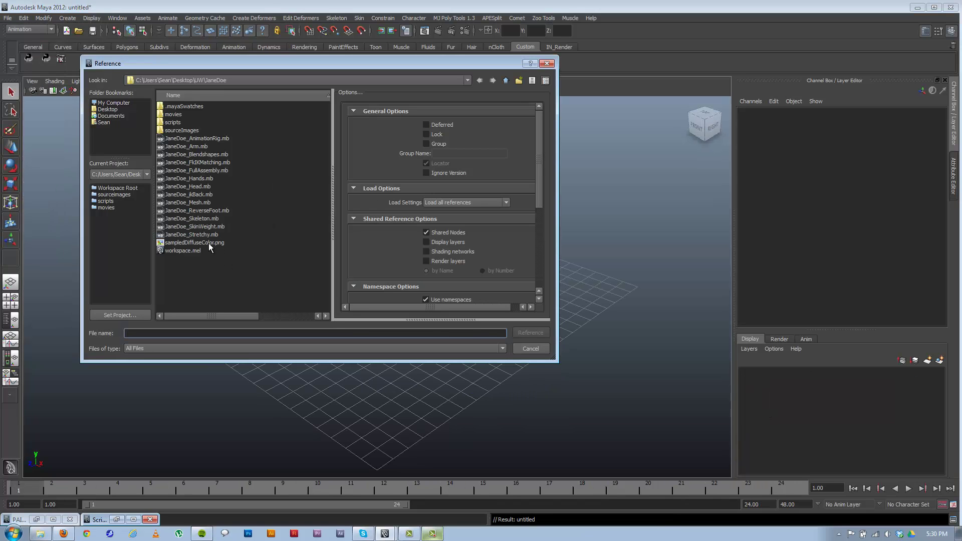
double_click(207, 139)
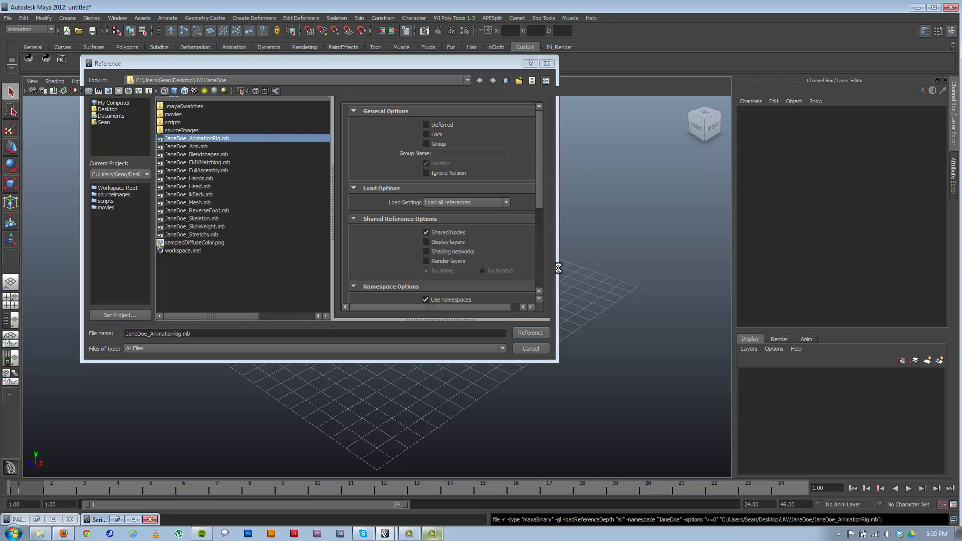
alt+drag(544, 317, 451, 348)
key(5)
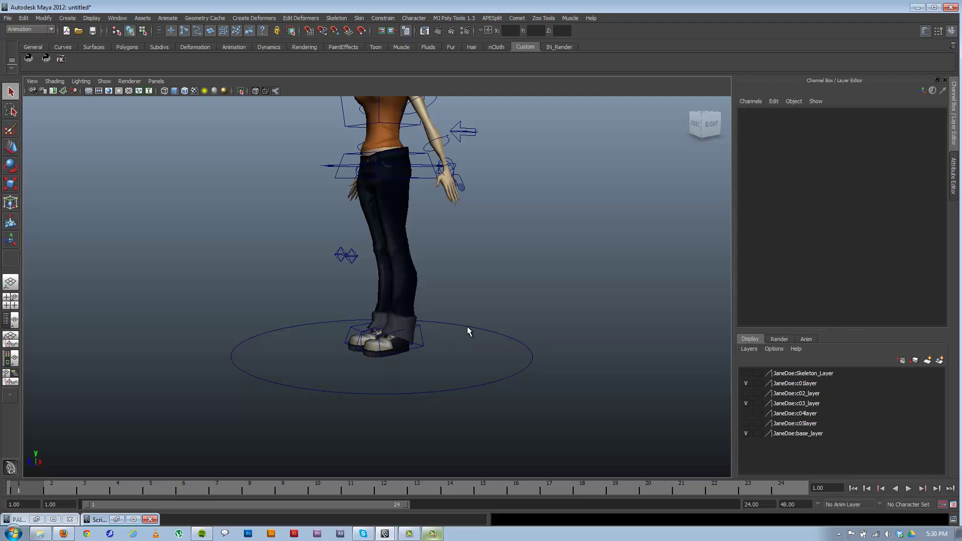
mouse_move(520, 375)
alt+right_down()
mouse_move(440, 275)
mouse_move(639, 425)
alt+right_up()
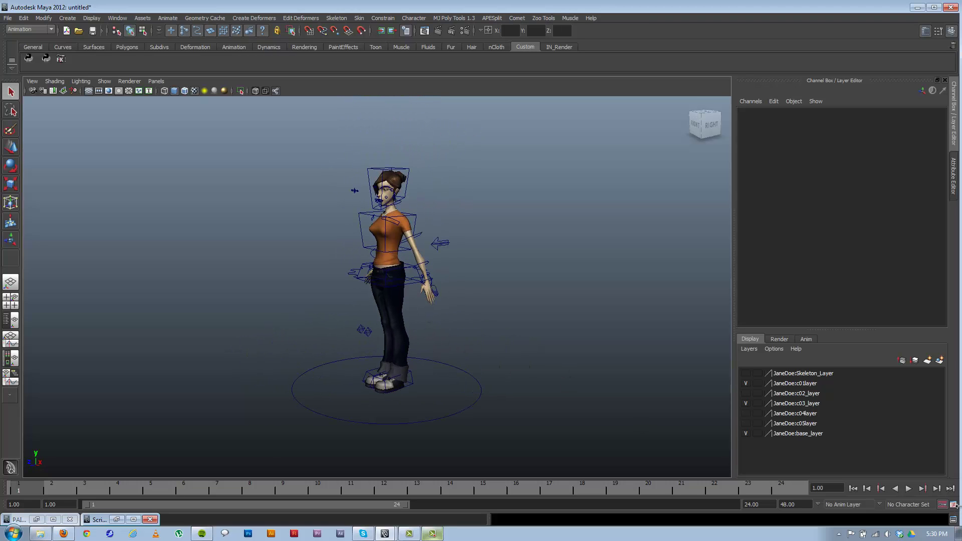
- Set the linear working unit to foot and the time unit to NTSC (30 fps), and save the preferences
click(955, 505)
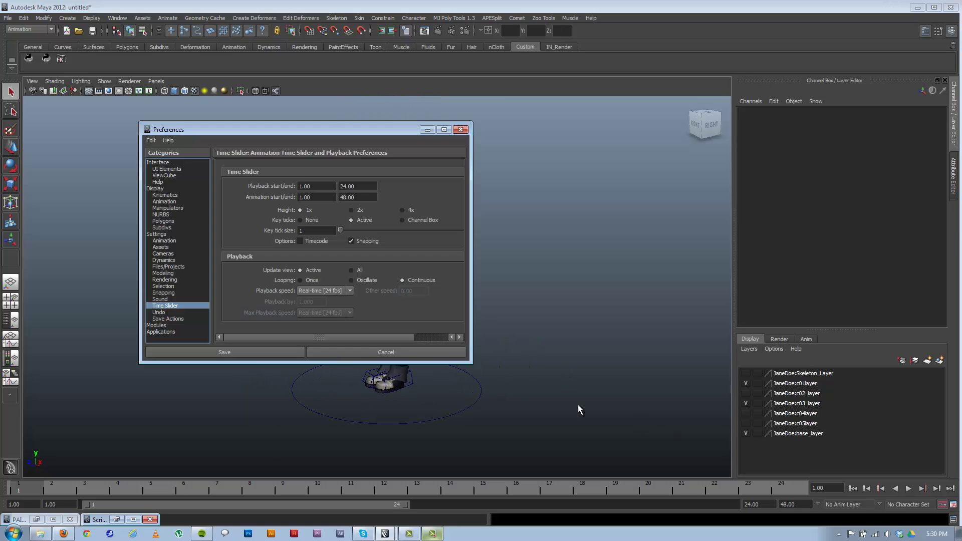
click(157, 234)
click(319, 217)
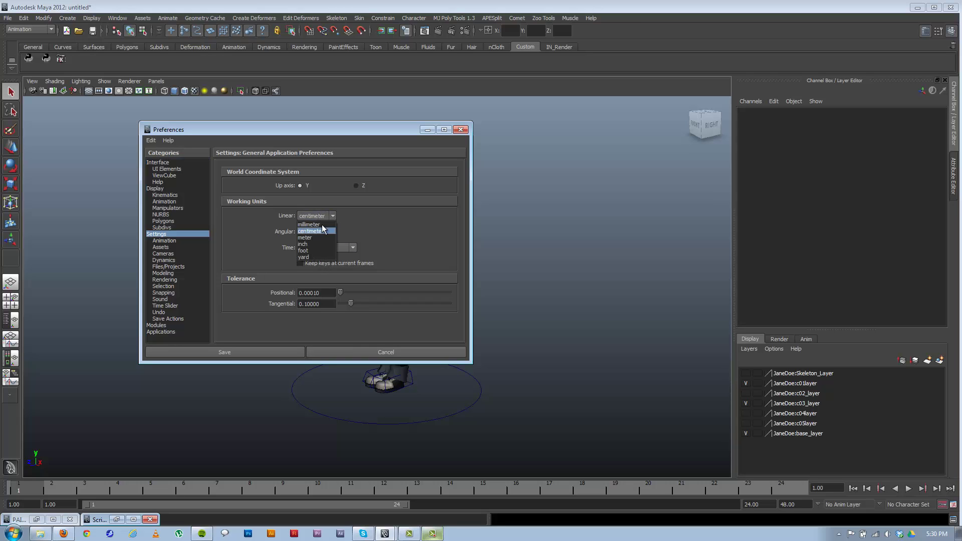
click(321, 249)
click(322, 247)
click(330, 276)
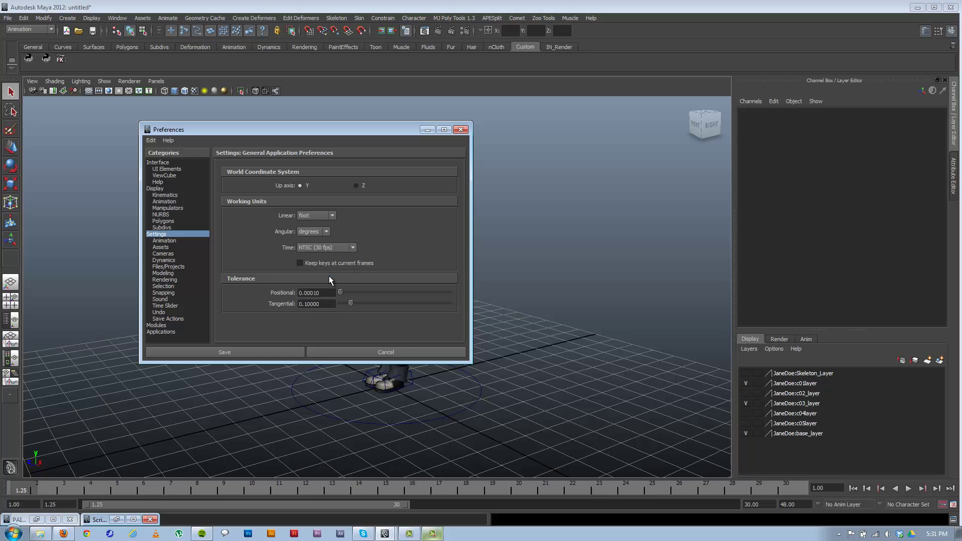
click(254, 354)
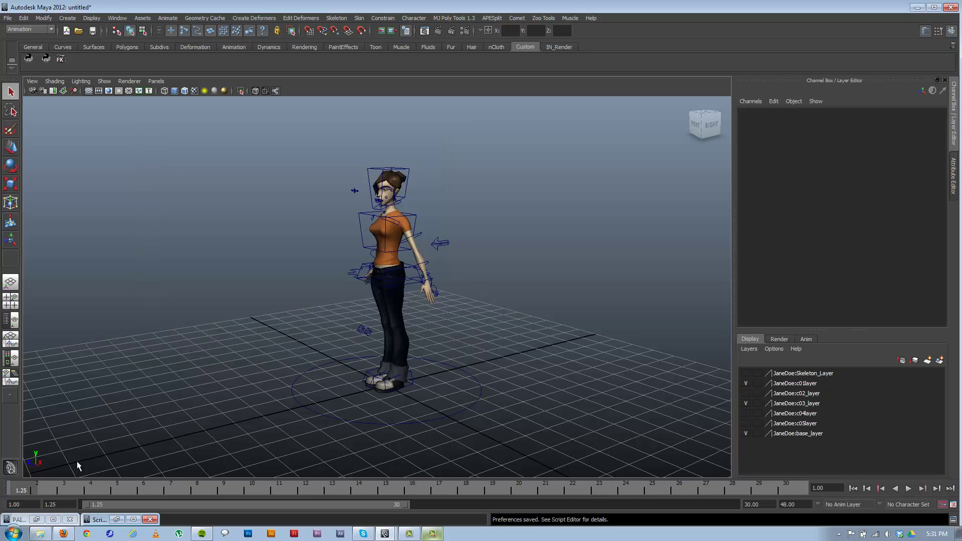
- Set the timeline's playback range to start at frame 1 and end at frame 100
double_click(56, 505)
text(1)
key(Return)
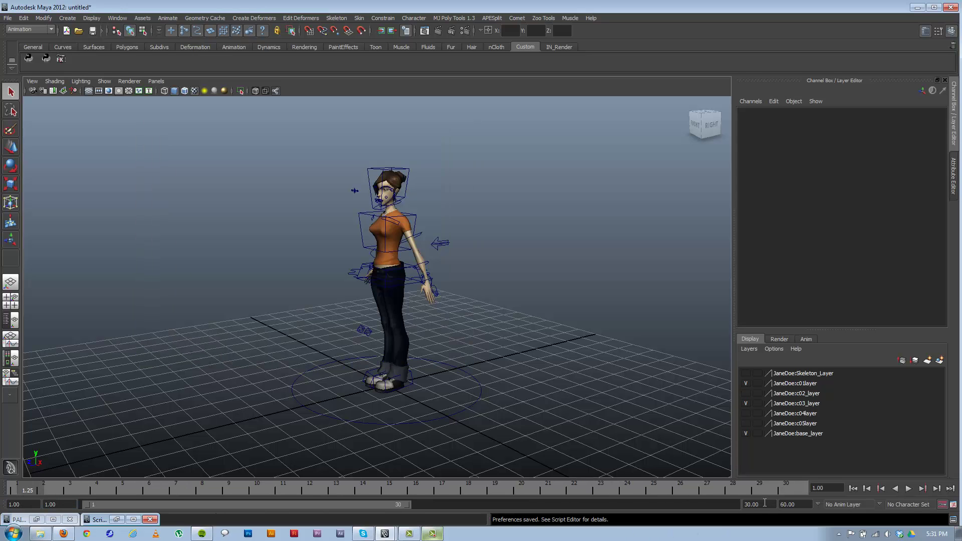
double_click(763, 504)
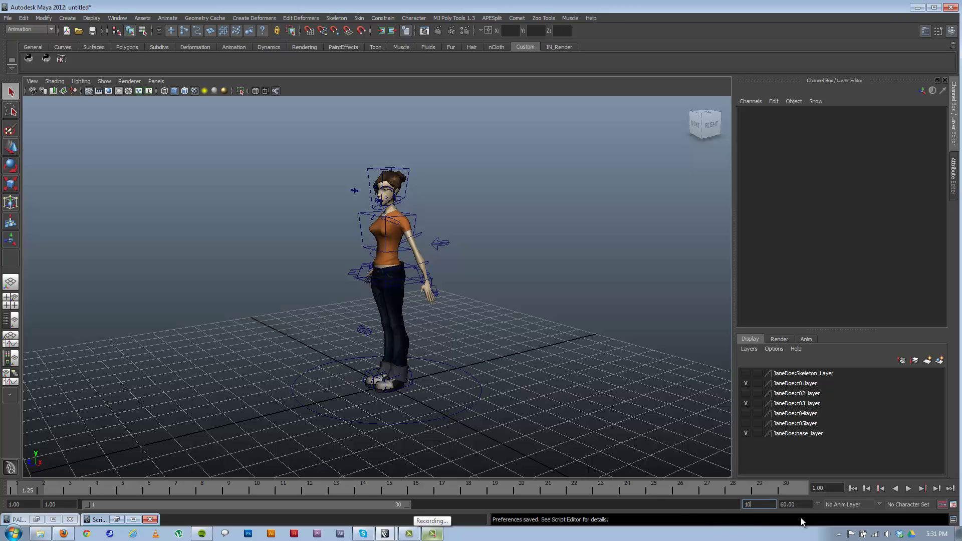
text(100)
key(Return)
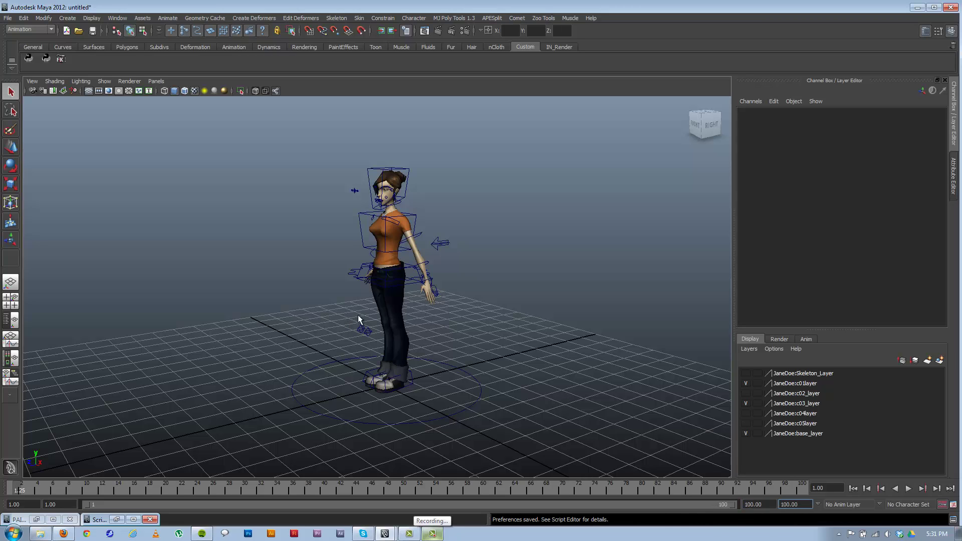
- Select the rig's moveAll control, the large circle around the character's feet
alt+drag(359, 319, 447, 395)
click(385, 432)
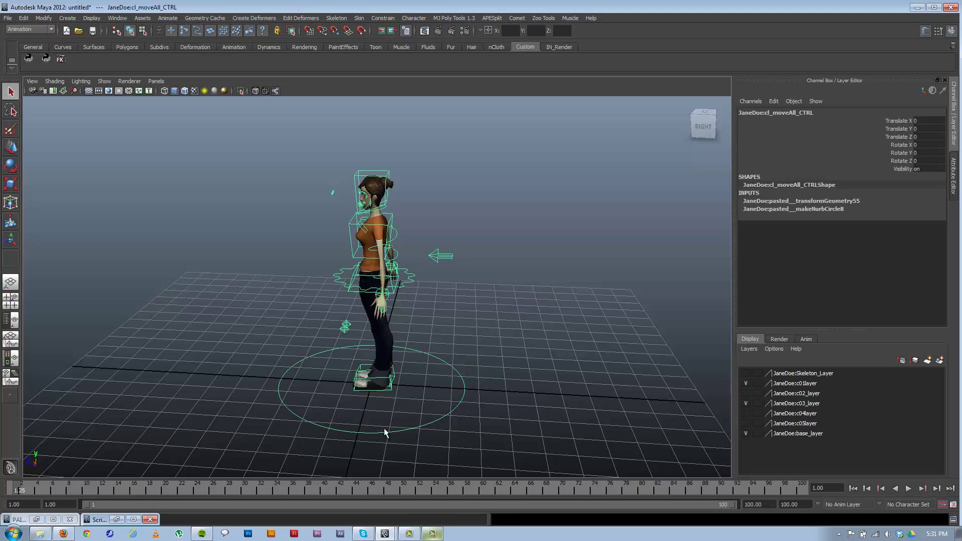
key(s)
click(175, 397)
key(ctrl+z)
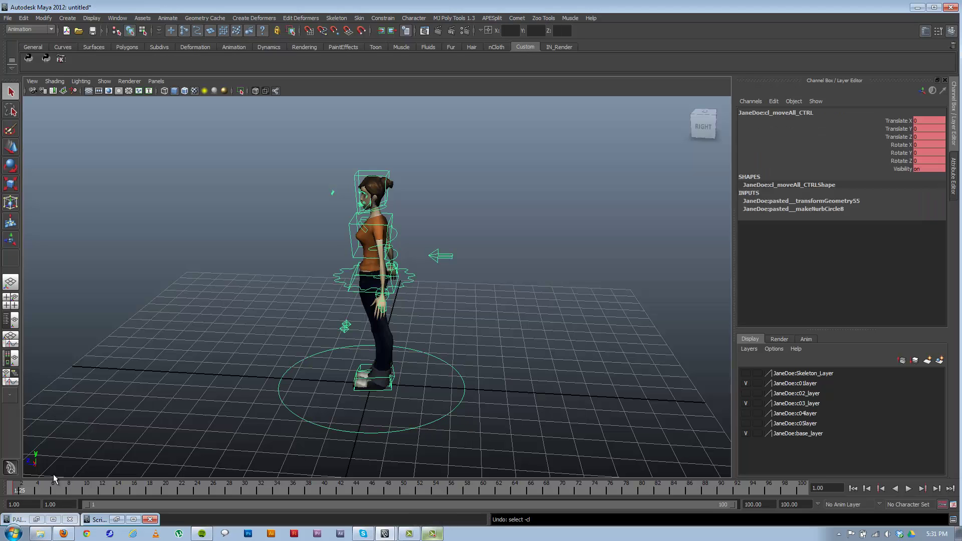
- Key the moveAll control at frame 1, activate the Move tool and go to frame 10
click(5, 493)
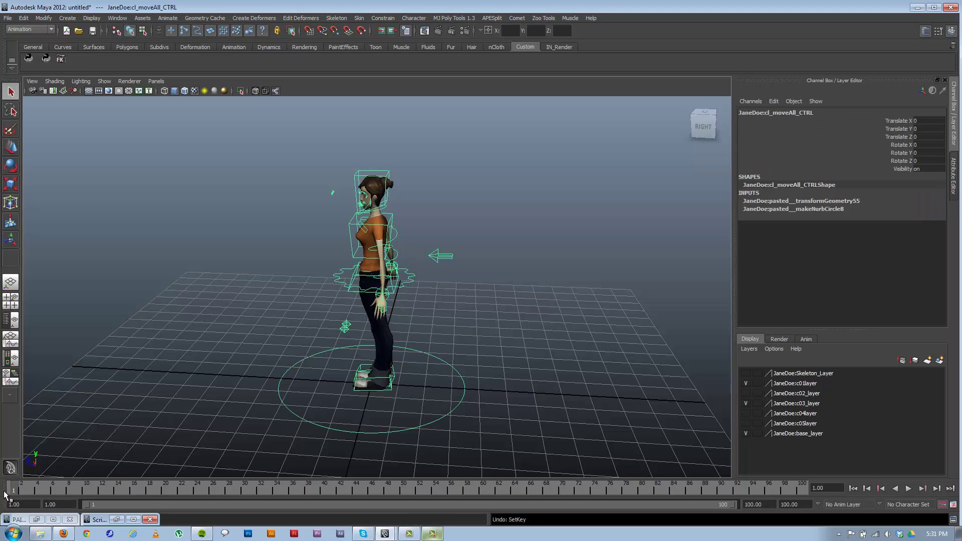
key(s)
alt+drag(359, 420, 413, 406)
key(w)
click(86, 489)
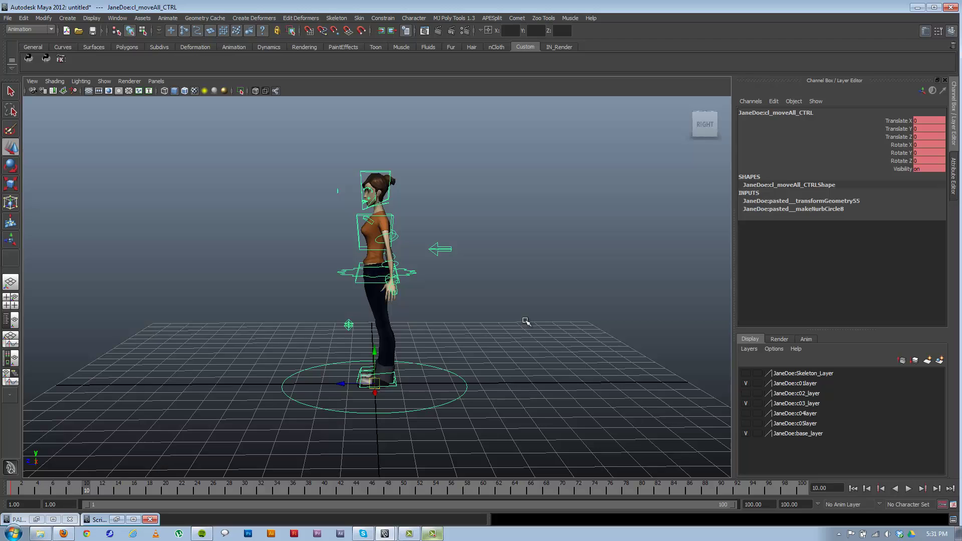
alt+drag(334, 378, 275, 412)
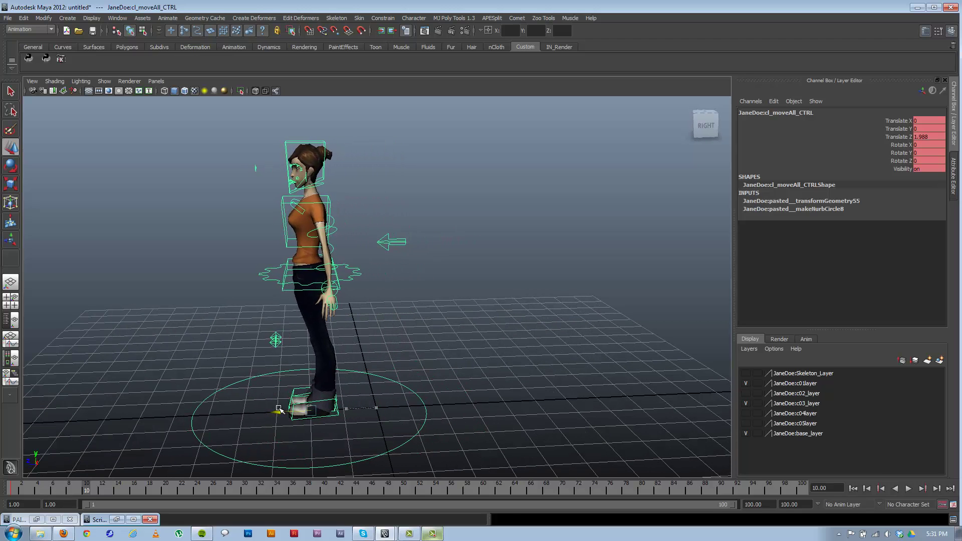
key(s)
drag(279, 411, 349, 414)
key(ctrl+z)
key(ctrl+z)
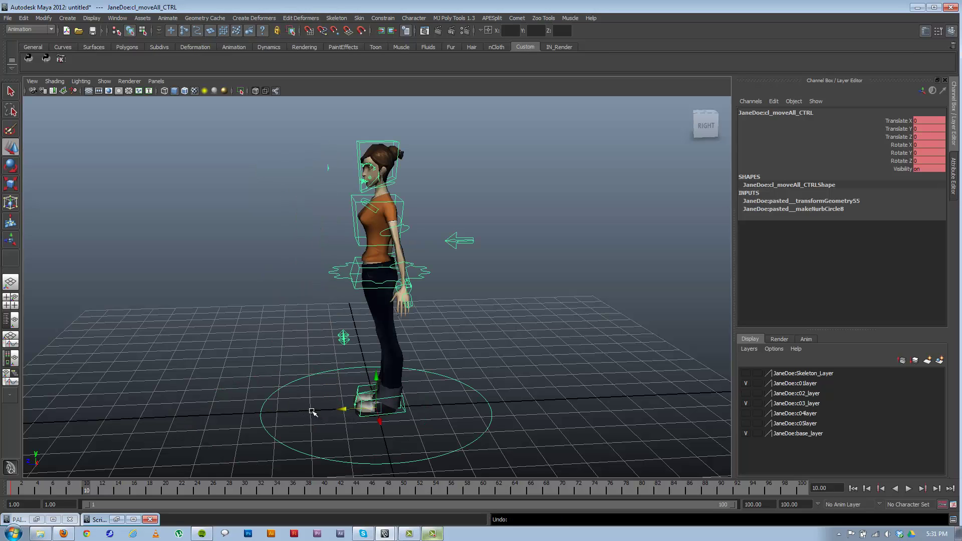
- Move the moveAll control forward at frame 10 and set its Translate Z to exactly 2
drag(342, 411, 271, 412)
double_click(927, 137)
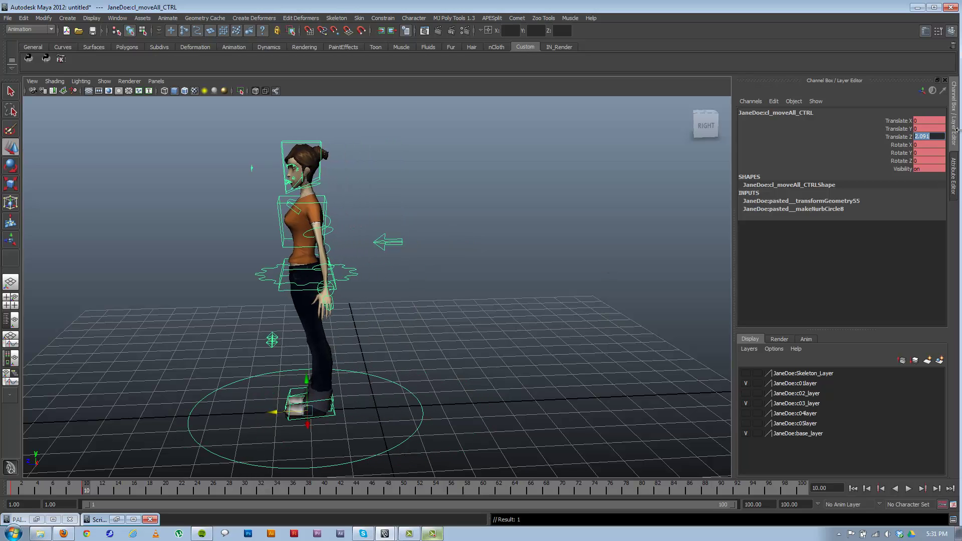
text(2)
key(Return)
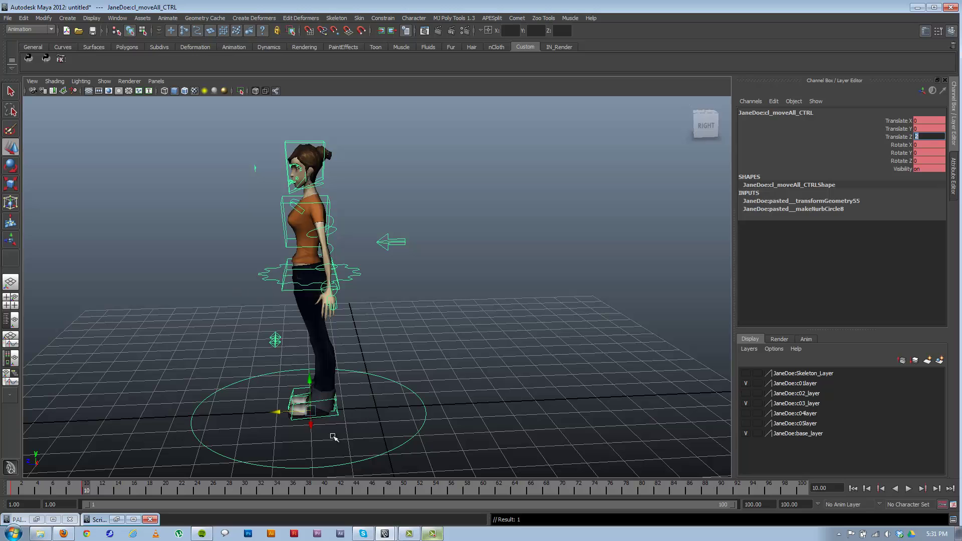
- Play back the animation and examine the character's forward move from the side
alt+right_drag(475, 386, 451, 386)
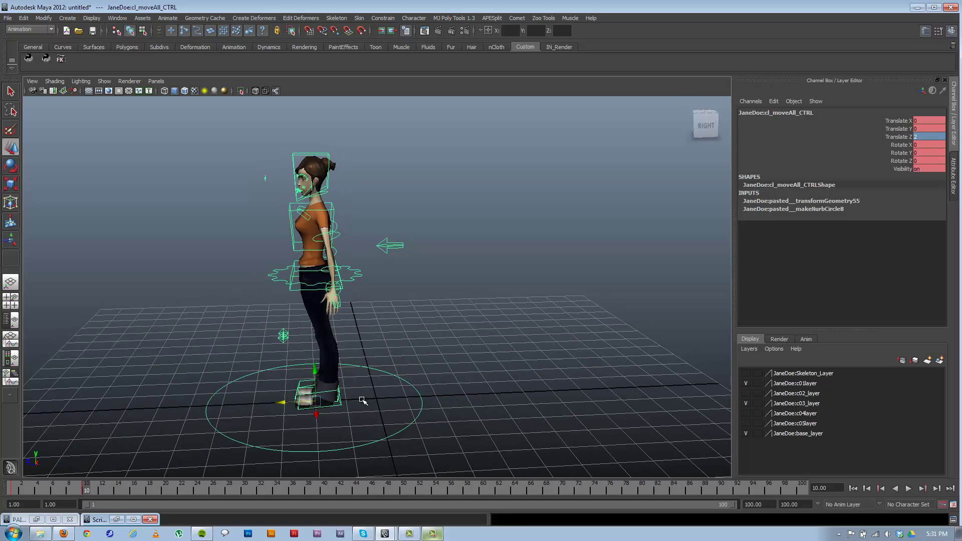
alt+right_drag(442, 378, 423, 419)
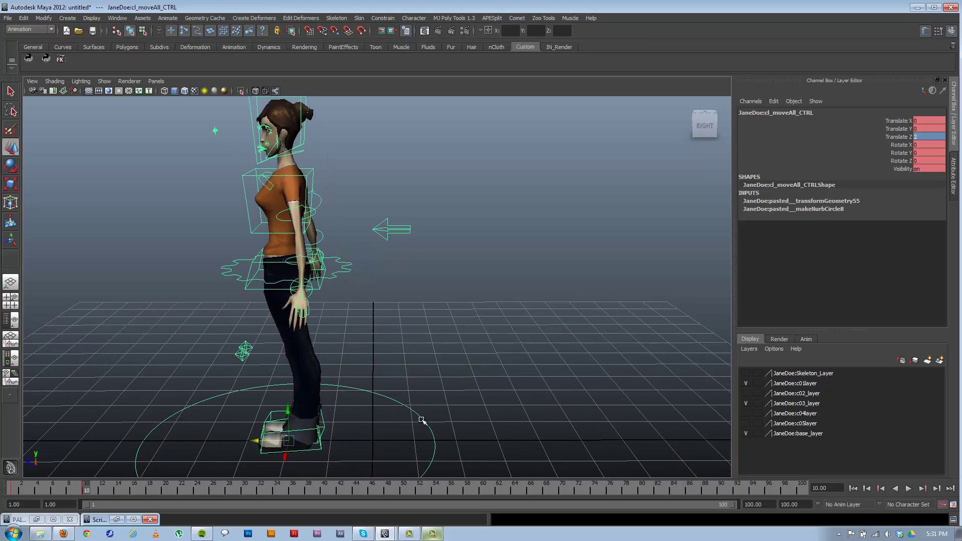
alt+middle_drag(424, 419, 397, 324)
mouse_move(402, 375)
alt+right_down()
mouse_move(391, 374)
mouse_move(408, 384)
alt+right_up()
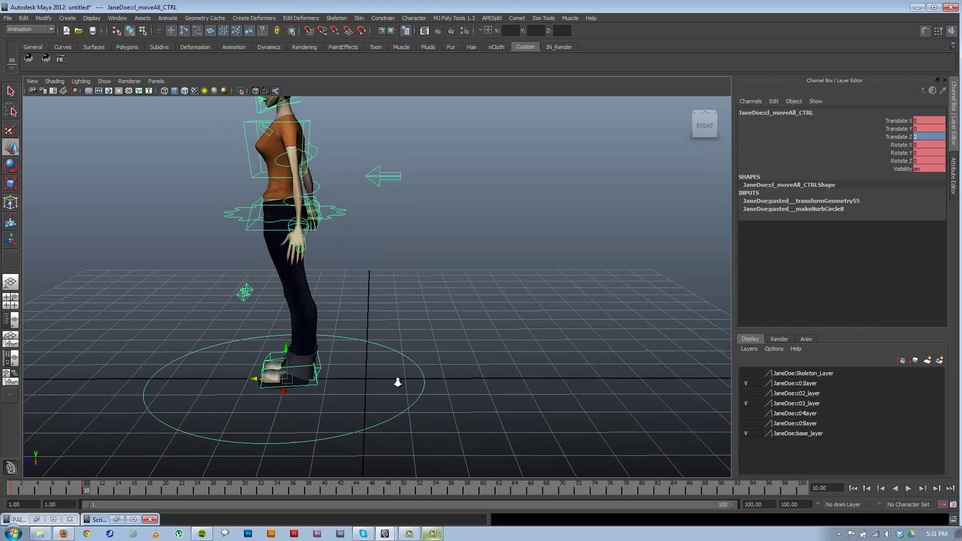
key(alt+v)
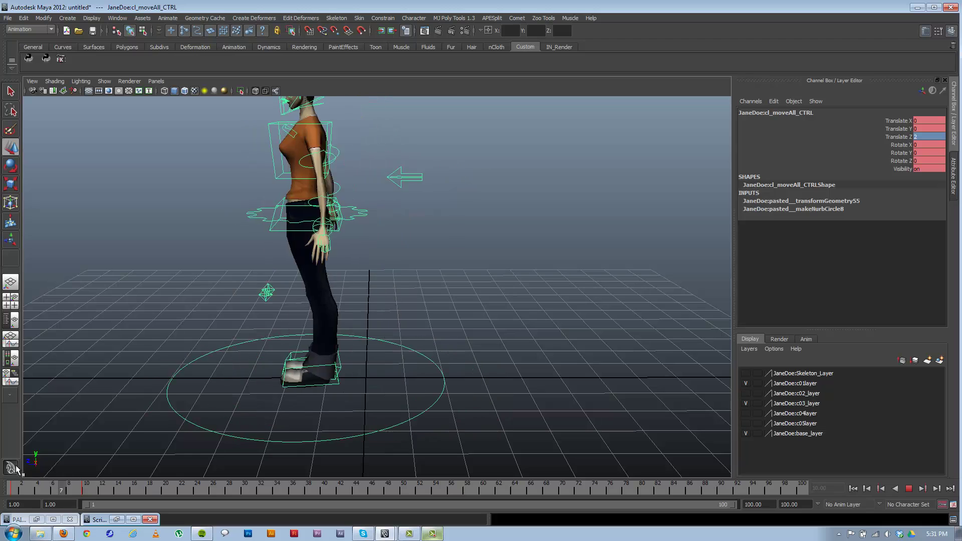
mouse_move(194, 462)
mouse_down()
mouse_move(0, 438)
mouse_move(249, 455)
mouse_move(4, 462)
mouse_move(84, 481)
mouse_up()
alt+right_drag(278, 365, 254, 349)
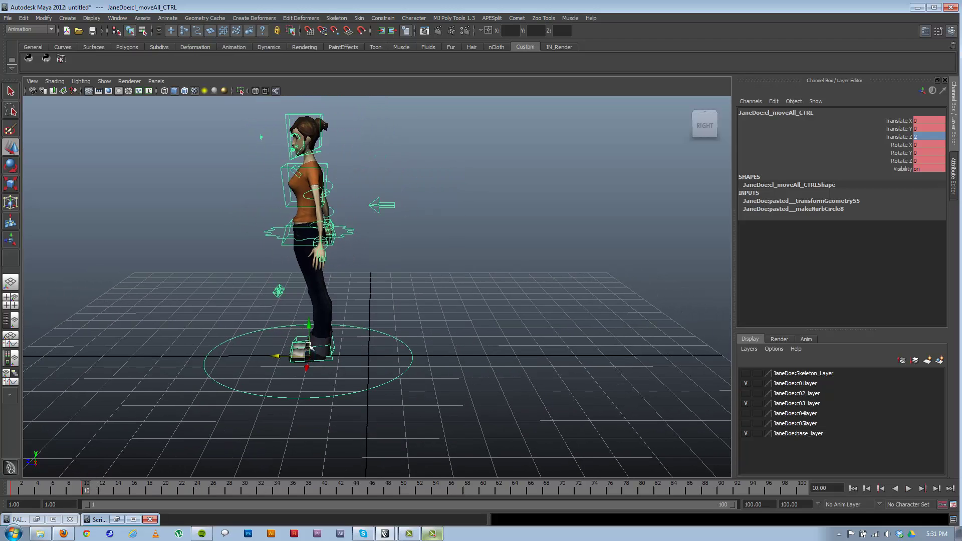
alt+middle_drag(330, 346, 370, 386)
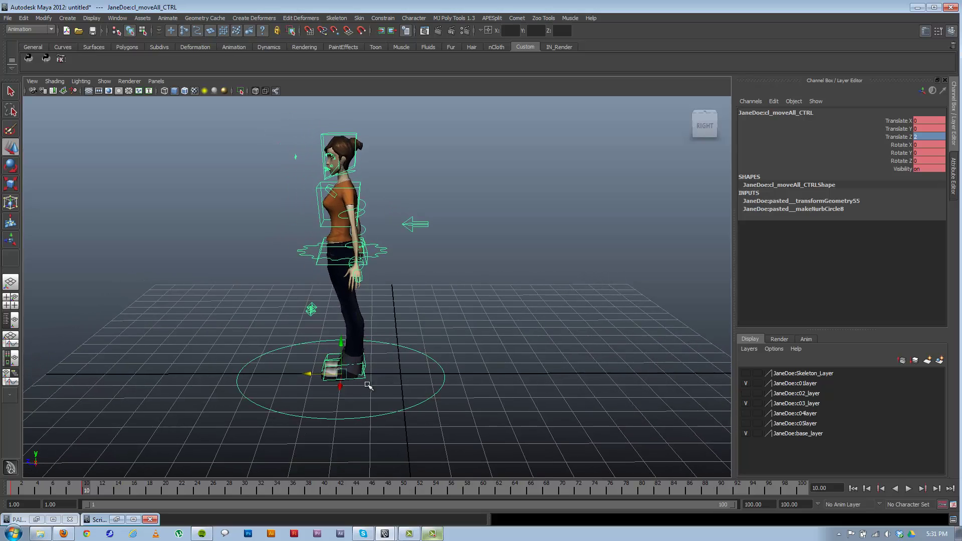
- Open the Graph Editor, isolate the moveAll control's Translate Z curve and frame it
click(119, 19)
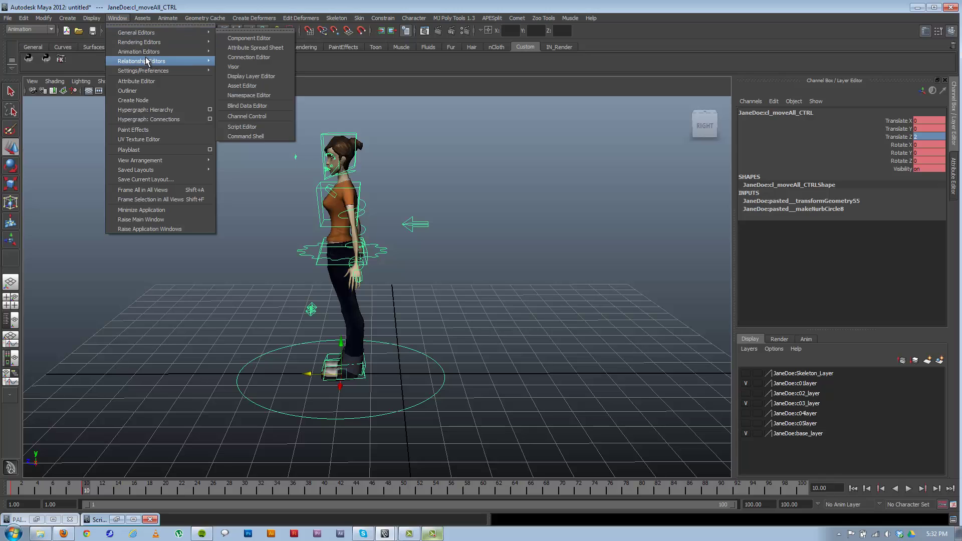
mouse_move(145, 52)
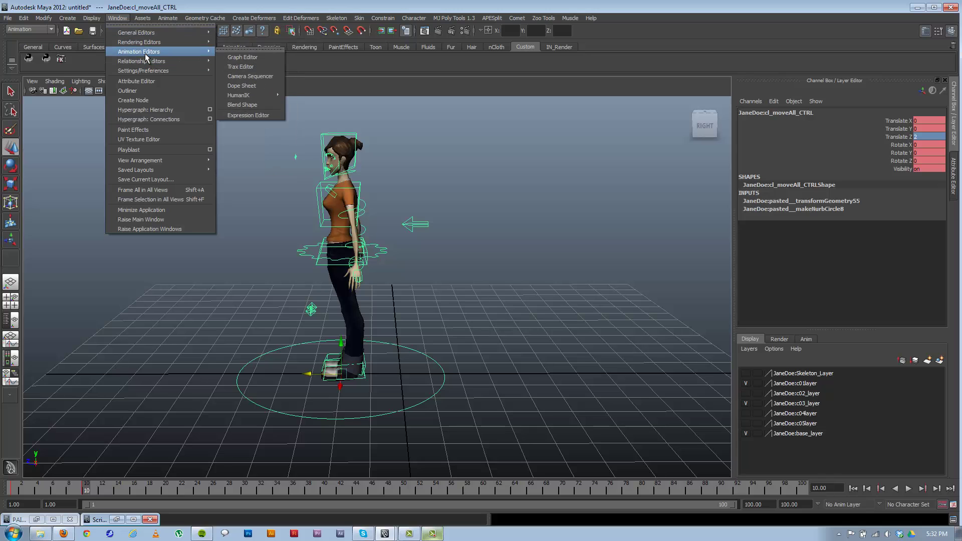
click(243, 57)
drag(263, 41, 851, 15)
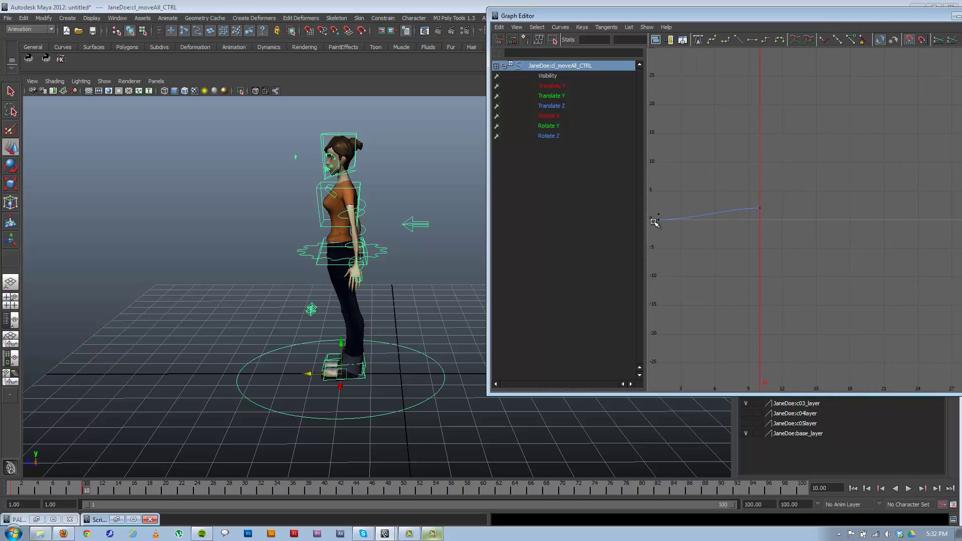
click(551, 108)
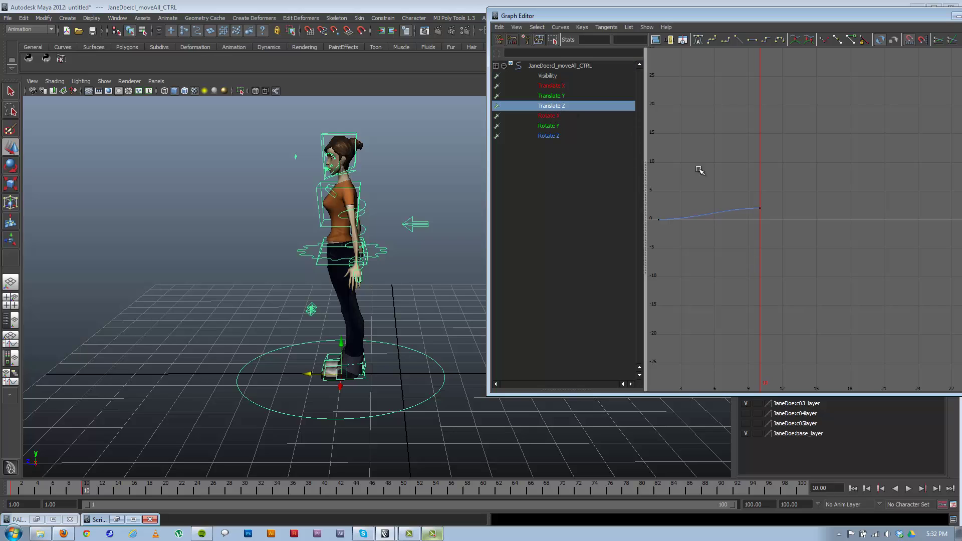
alt+right_drag(746, 248, 777, 273)
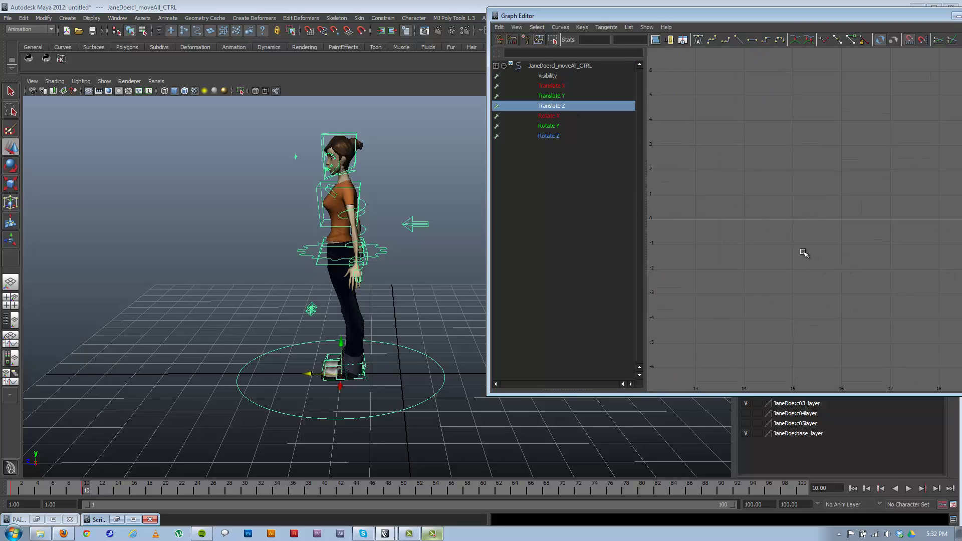
key(f)
drag(824, 24, 751, 35)
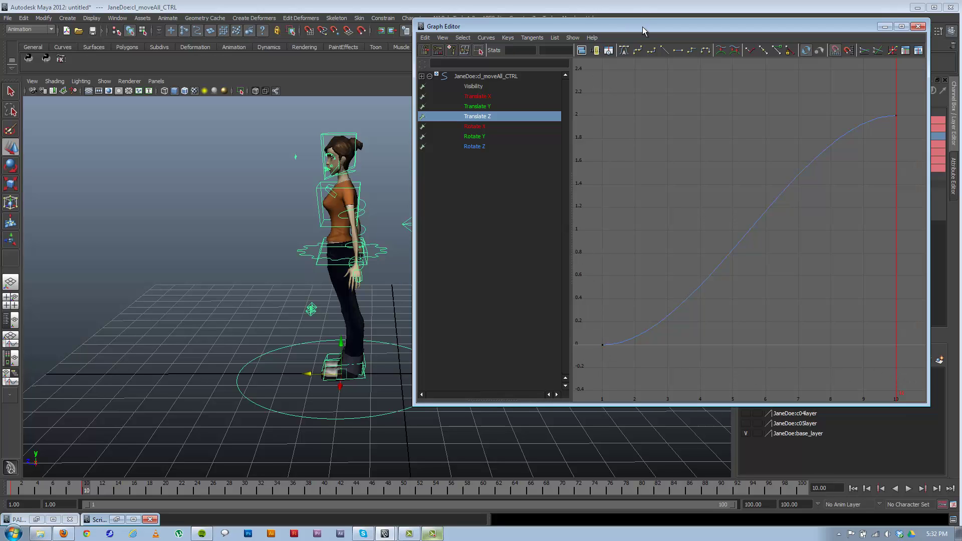
drag(643, 26, 516, 43)
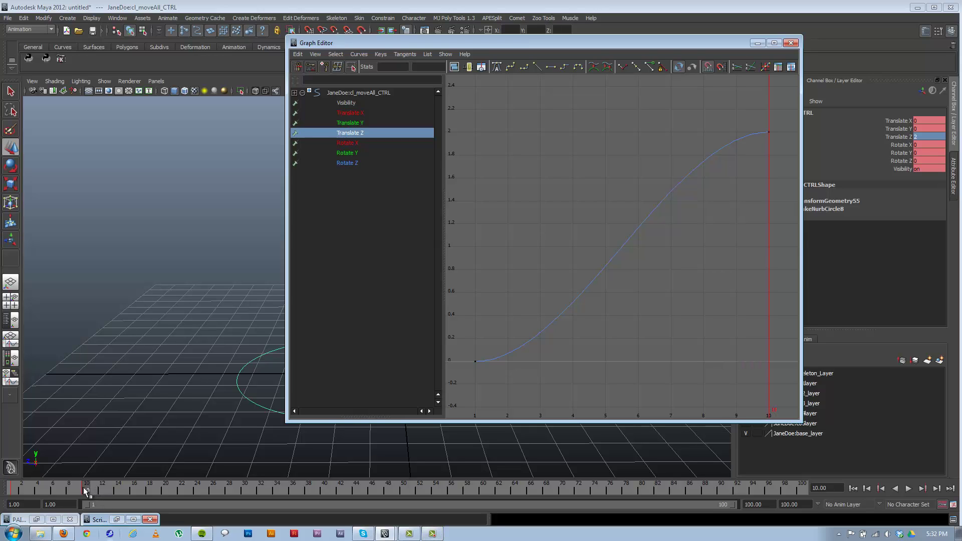
- Play back the keyed move, compare its timing with the Translate Z curve, and return to frame 1
key(alt+v)
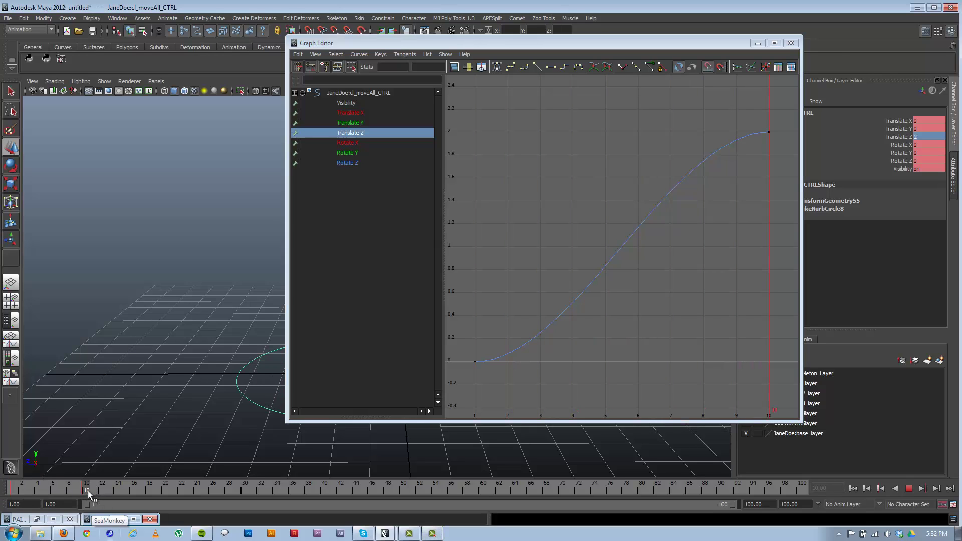
key(alt+v)
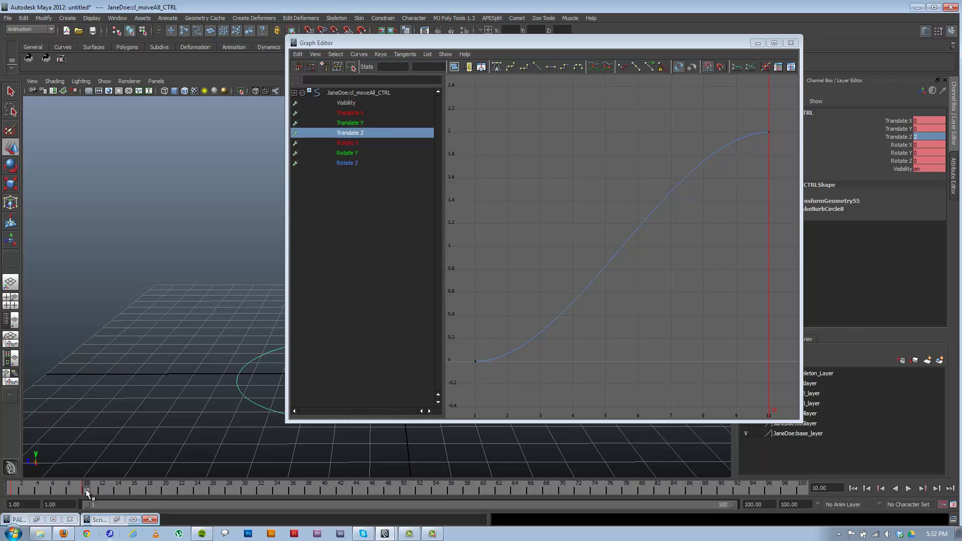
key(alt+v)
key(alt+v)
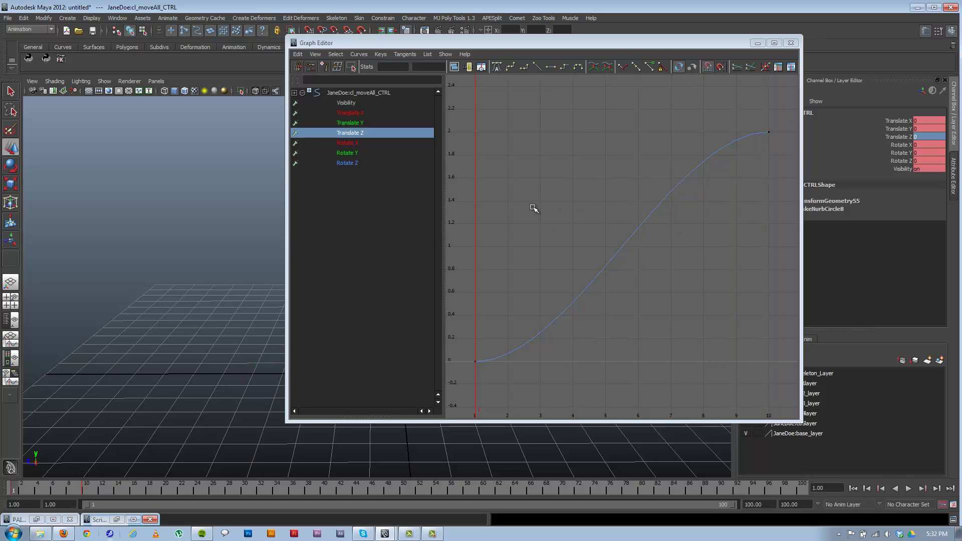
- Select both Translate Z keys, at frames 1 and 10, and give them linear tangents
drag(465, 337, 536, 402)
shift+drag(724, 111, 795, 180)
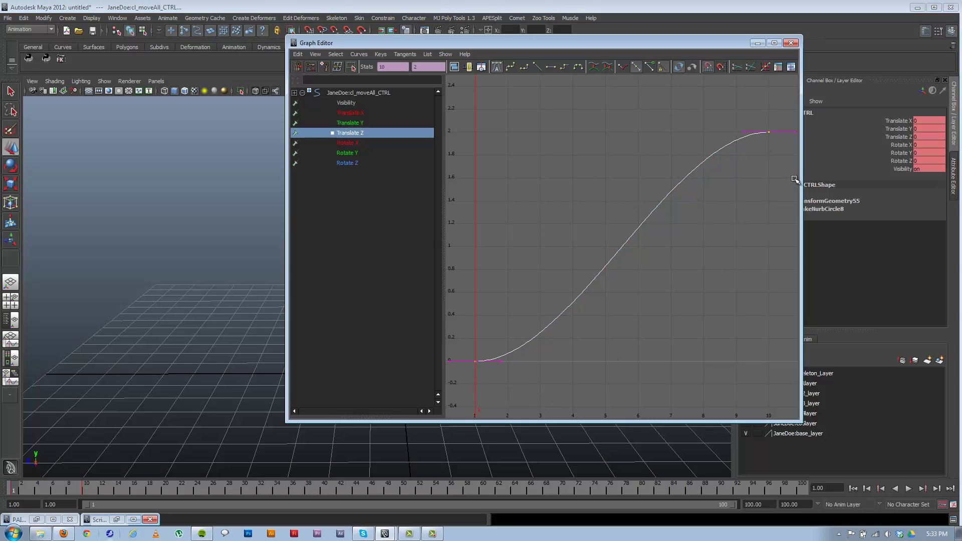
click(537, 66)
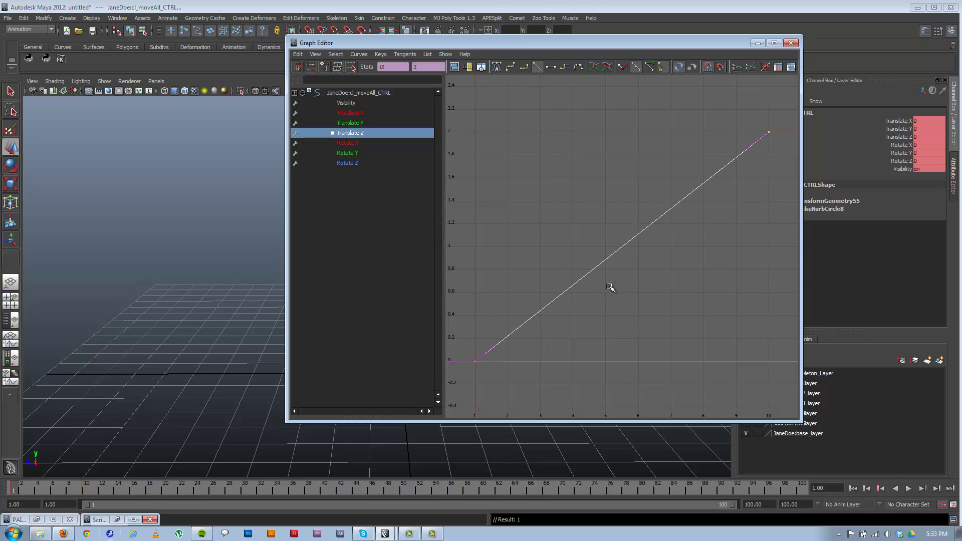
click(738, 136)
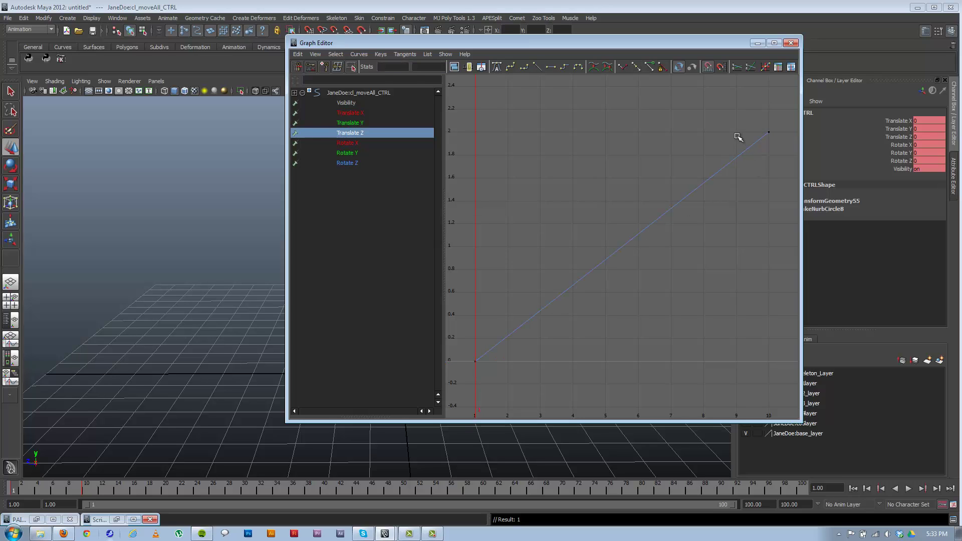
- Try bending the incoming tangent handle of the Translate Z key at frame 10, and reset that key to linear
drag(755, 127, 788, 154)
click(744, 146)
mouse_move(745, 146)
middle_down()
mouse_move(716, 133)
mouse_move(728, 161)
mouse_move(744, 146)
middle_up()
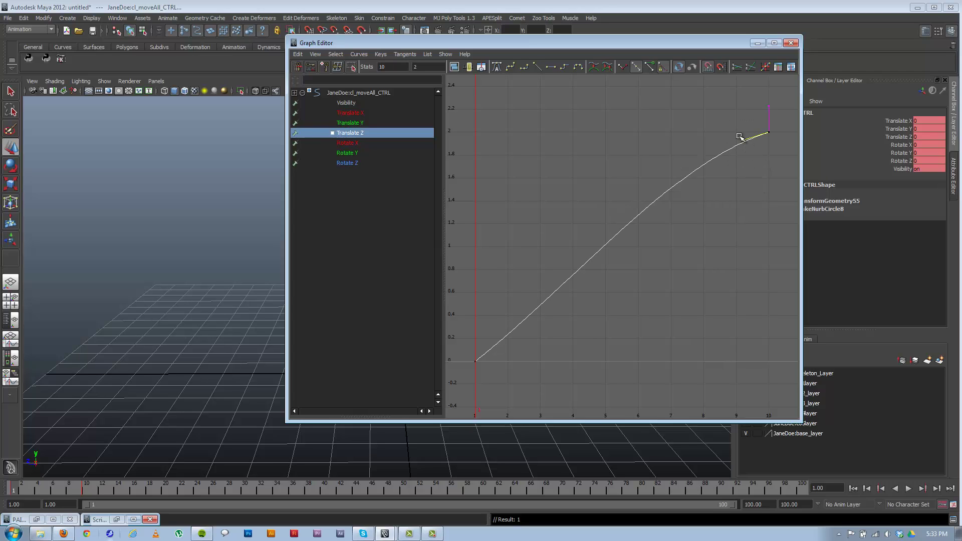
click(774, 157)
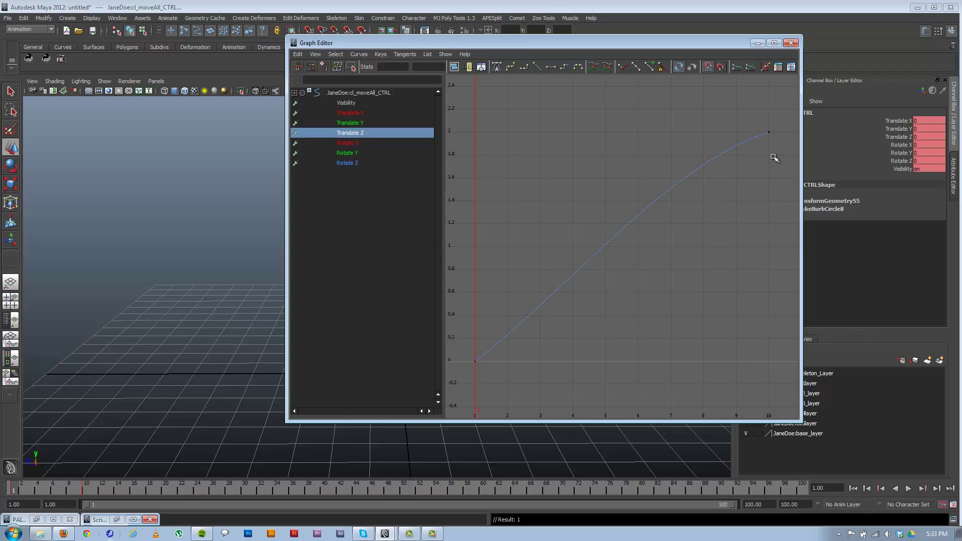
drag(784, 152, 765, 125)
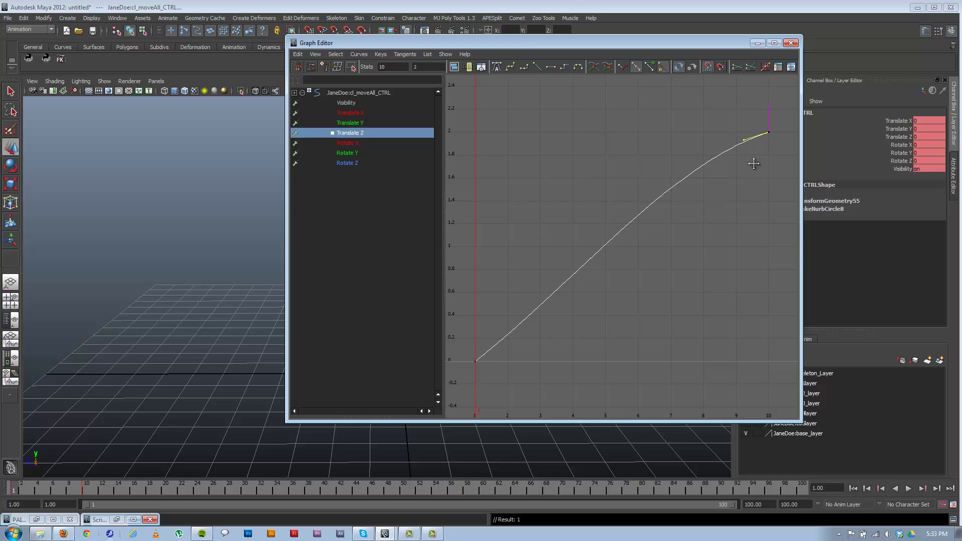
mouse_move(744, 139)
mouse_down()
mouse_move(737, 103)
mouse_move(747, 158)
mouse_move(737, 108)
mouse_move(747, 144)
mouse_up()
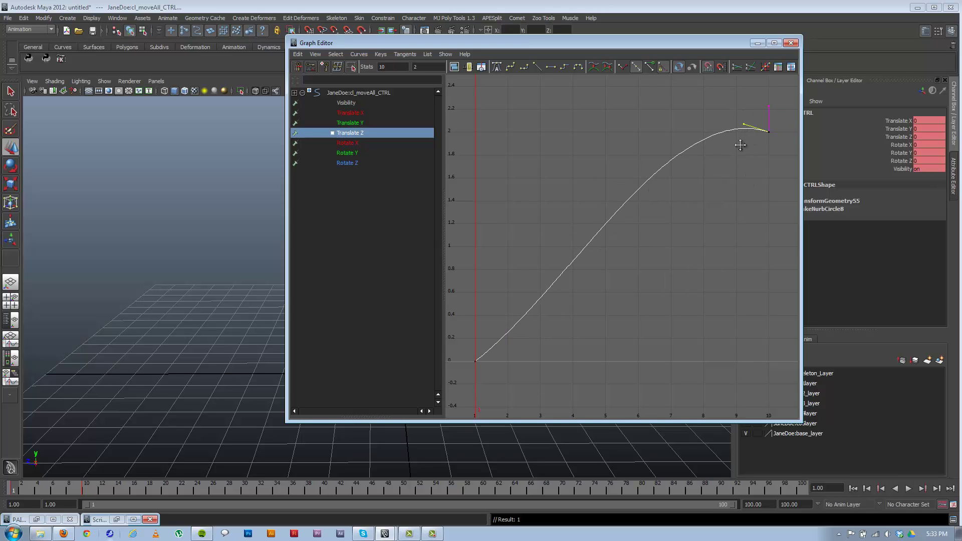
click(767, 130)
drag(760, 106, 778, 122)
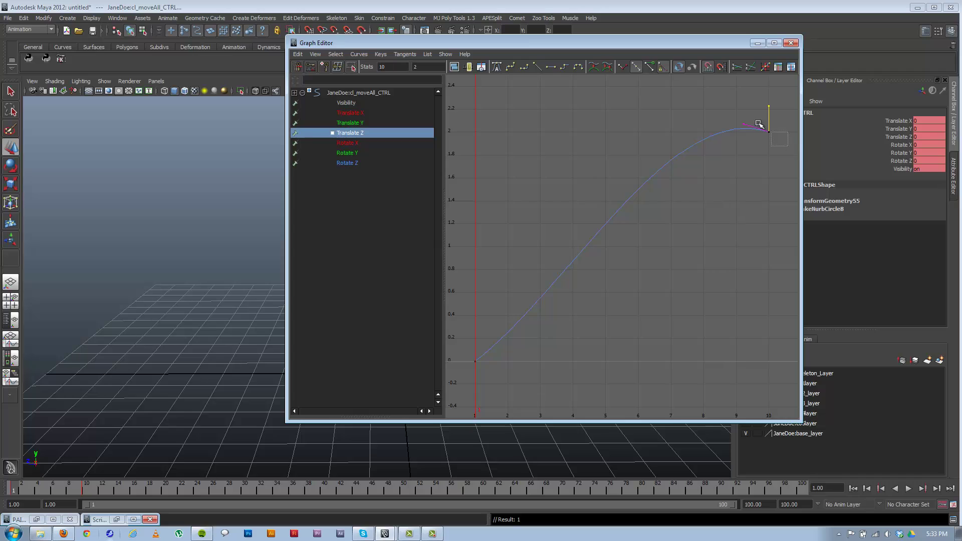
drag(763, 124, 778, 140)
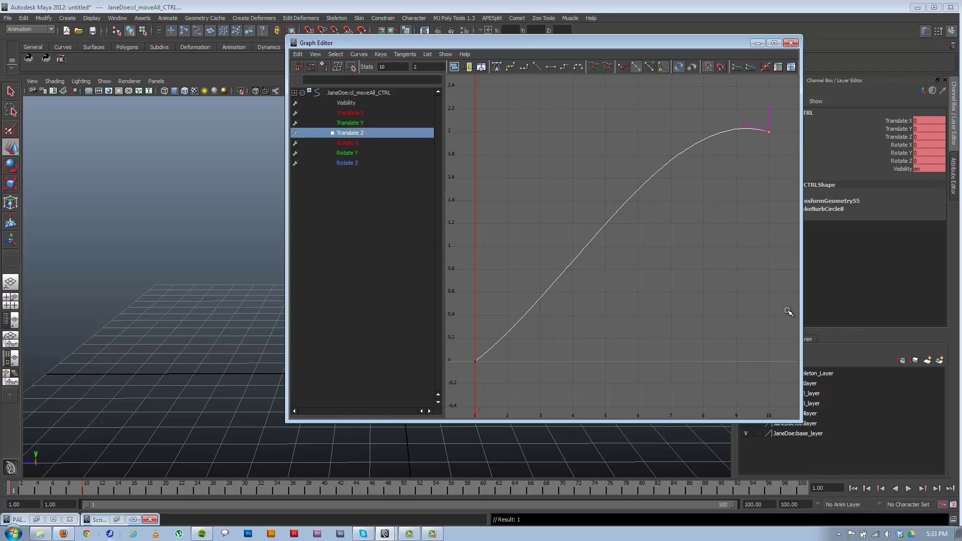
click(538, 67)
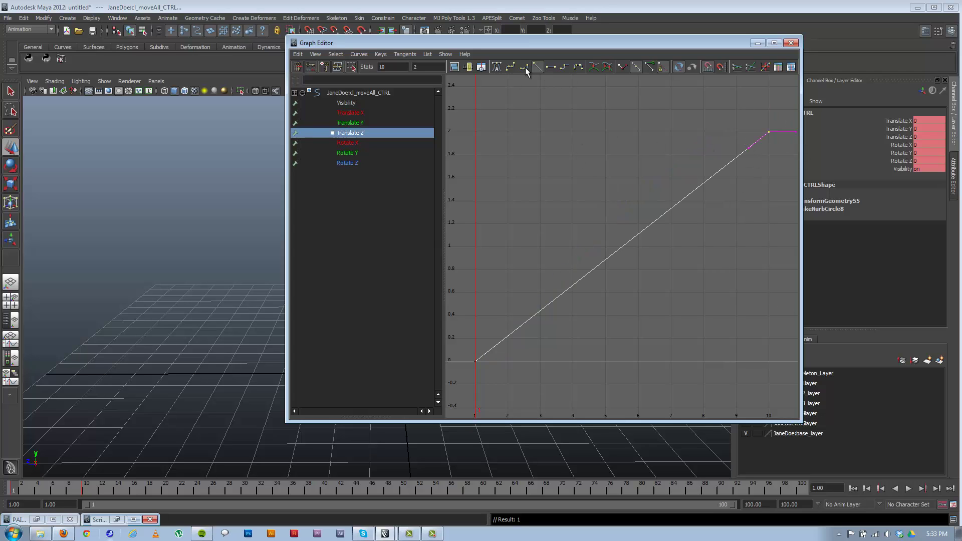
- Try spline, clamped, flat and stepped tangents on the Translate Z key at frame 1, and return it to linear
drag(462, 348, 519, 398)
click(511, 68)
click(525, 68)
click(551, 67)
click(565, 69)
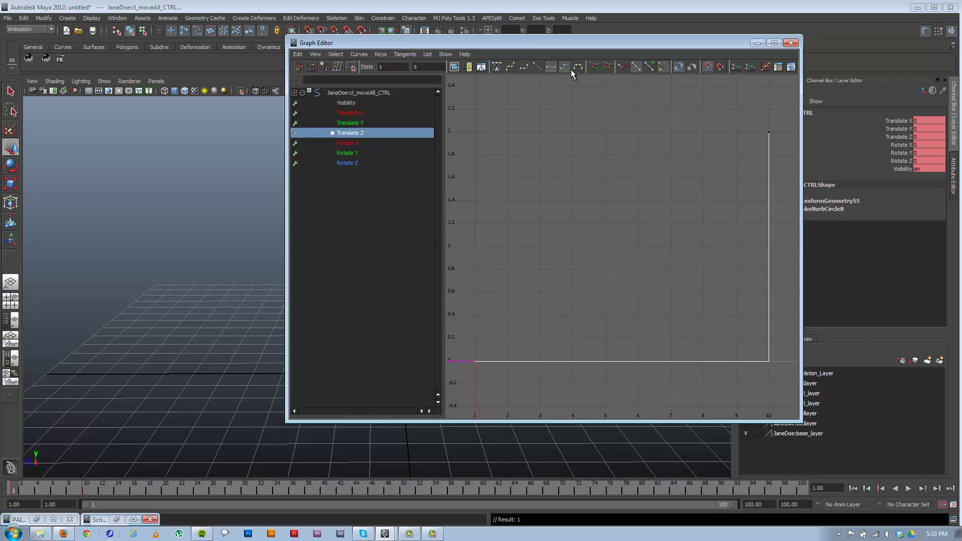
click(550, 68)
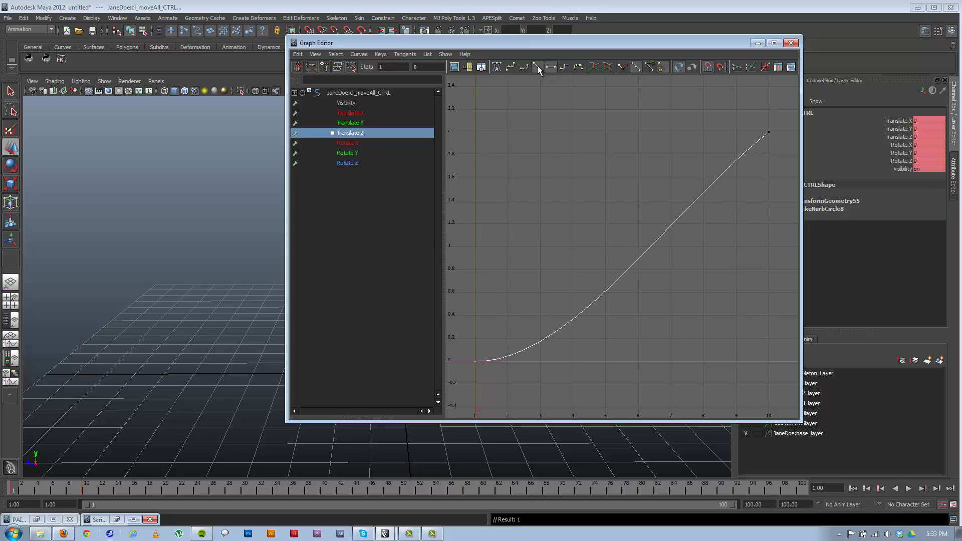
click(537, 66)
click(602, 366)
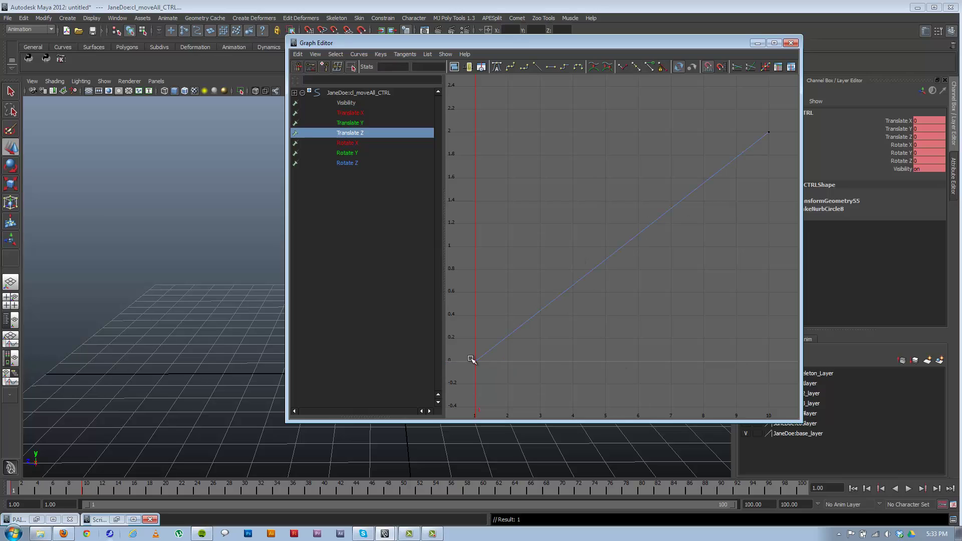
- Minimize the Graph Editor, play back the linear move in the viewport, and return to frame 1
click(758, 43)
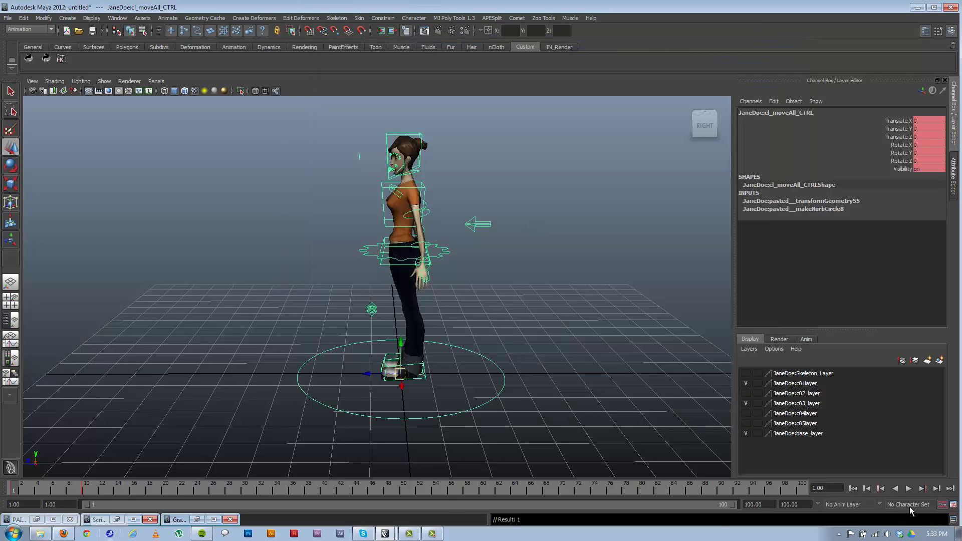
click(908, 488)
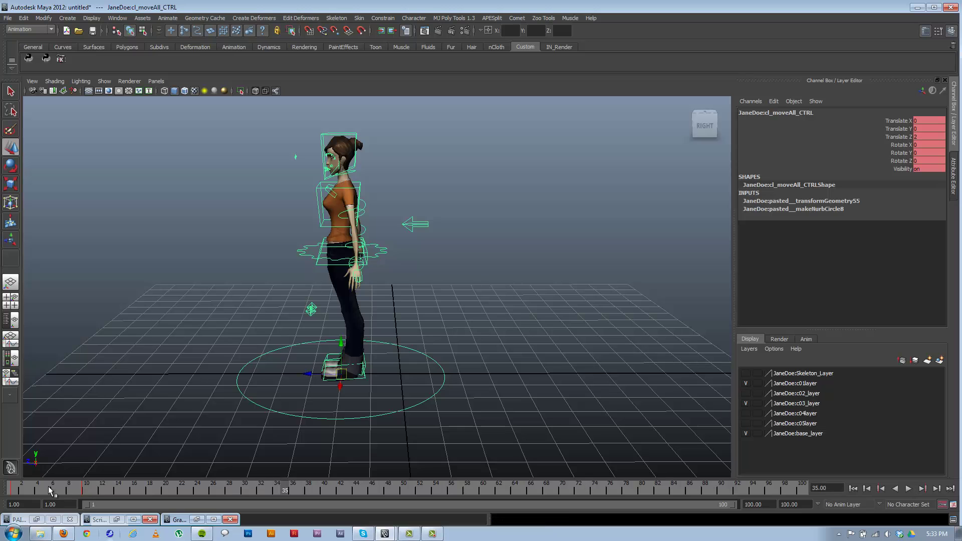
drag(64, 493, 10, 494)
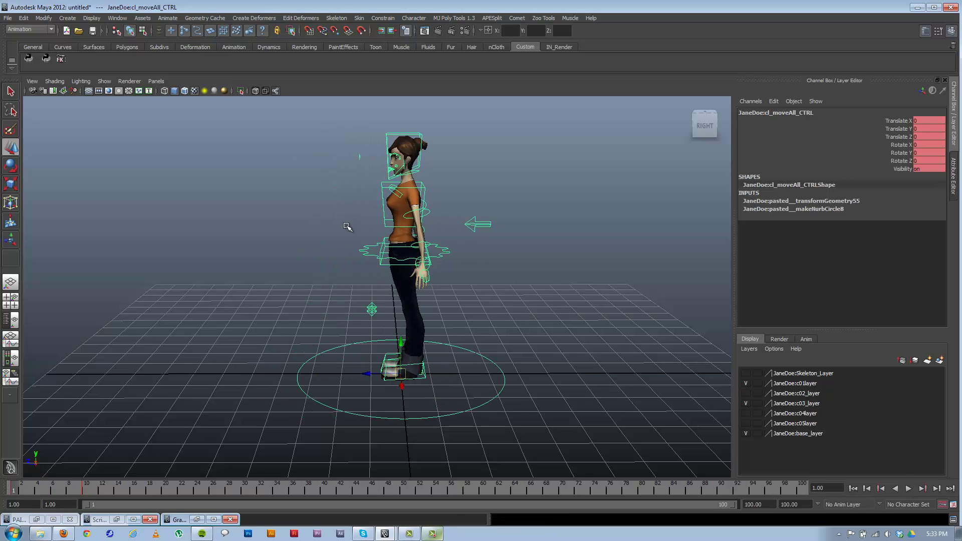
- Pose the feet in a stride, with the right foot control at Translate X 0.122 and Translate Z 0.983
scroll(441, 337, up, 5)
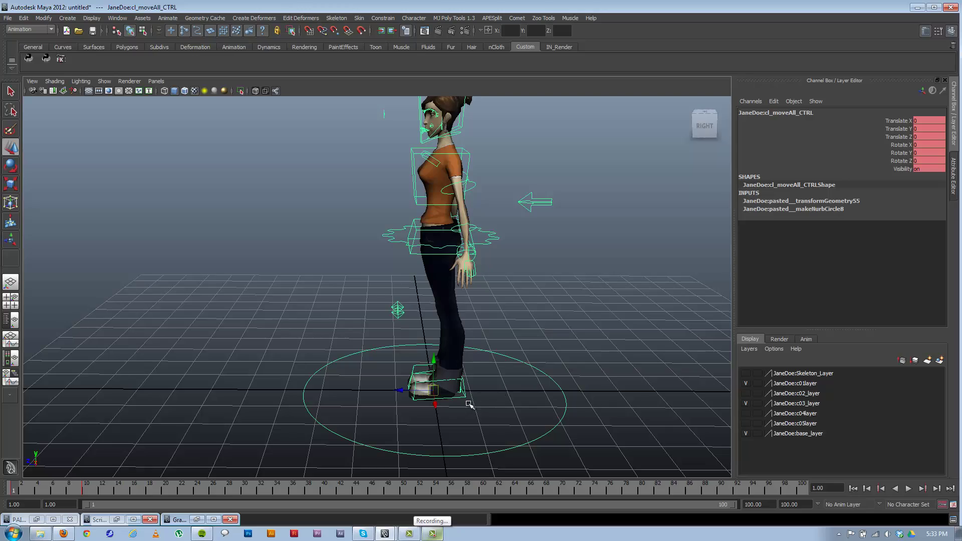
mouse_move(470, 404)
alt+mouse_down()
mouse_move(456, 403)
mouse_move(470, 403)
alt+mouse_up()
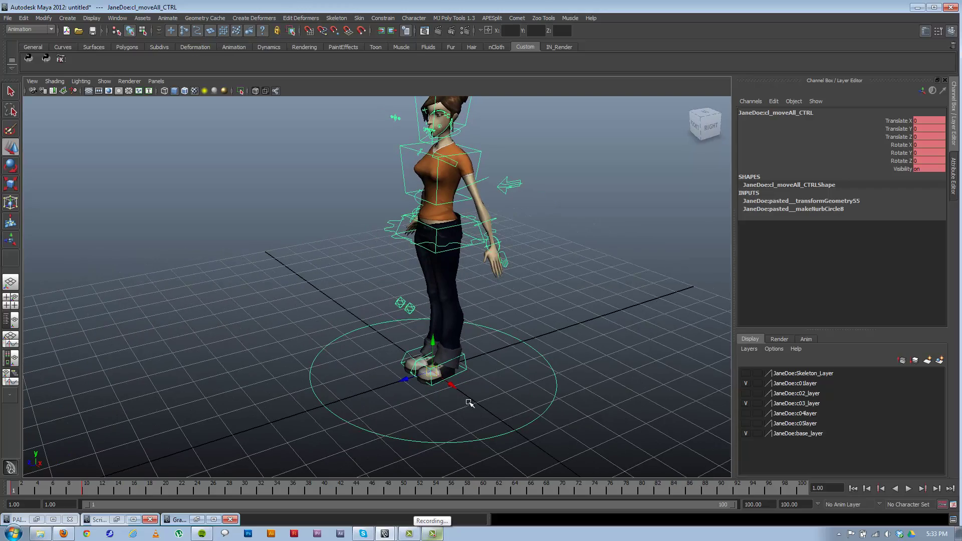
alt+drag(538, 377, 466, 365)
scroll(461, 386, up, 1)
alt+drag(456, 404, 401, 378)
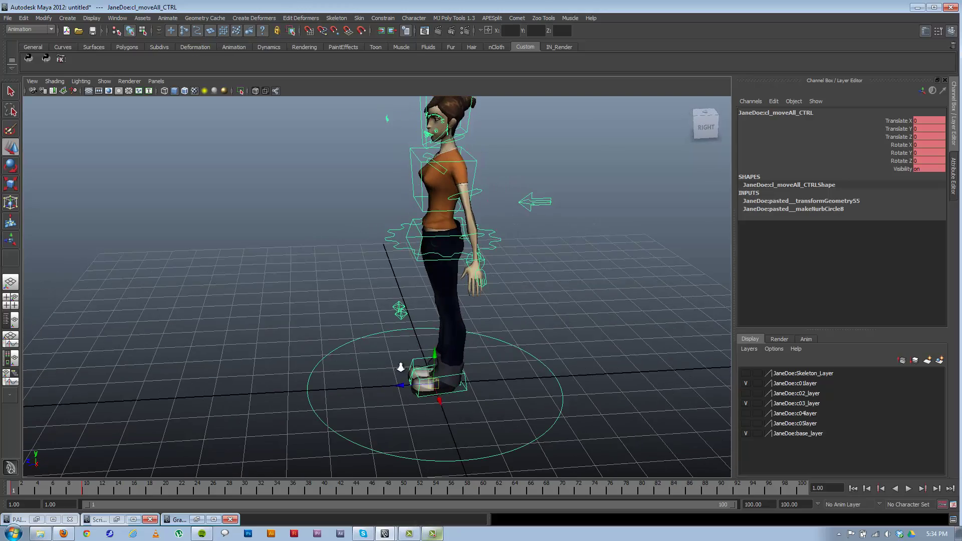
scroll(451, 401, up, 3)
click(500, 419)
alt+drag(501, 420, 379, 181)
click(434, 397)
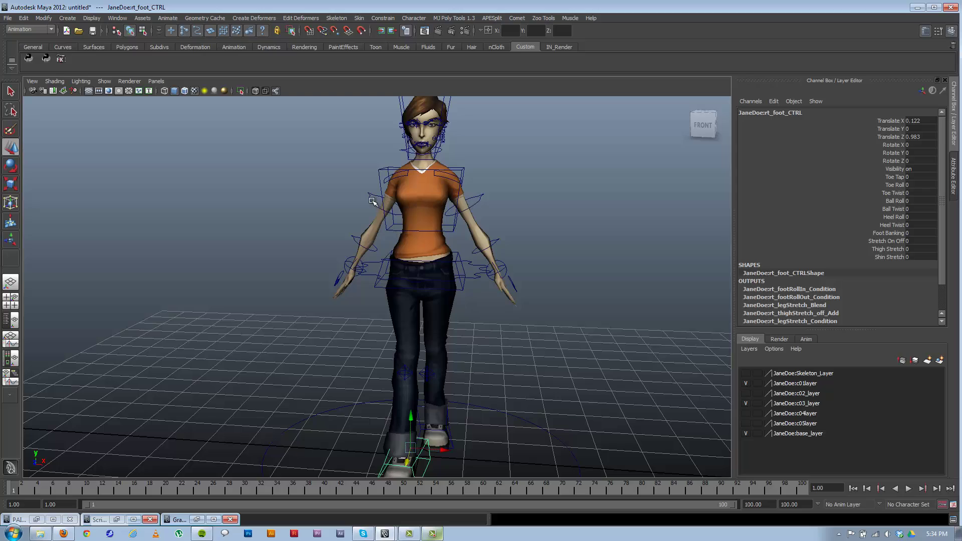
- Rotate the right shoulder FK control to a Rotate Y of about 16.749 to swing the arm
click(372, 202)
alt+drag(372, 201, 324, 259)
alt+right_drag(306, 262, 341, 297)
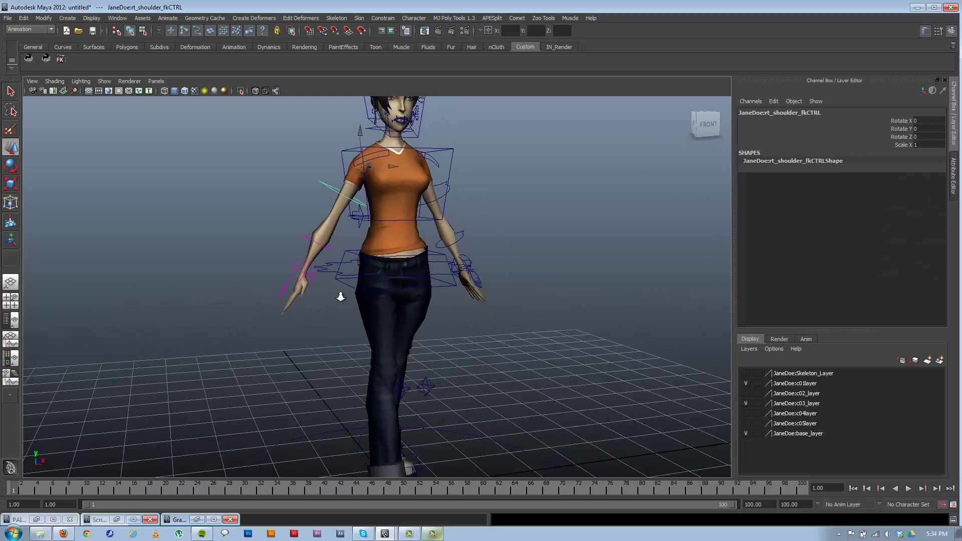
key(e)
alt+drag(323, 262, 351, 196)
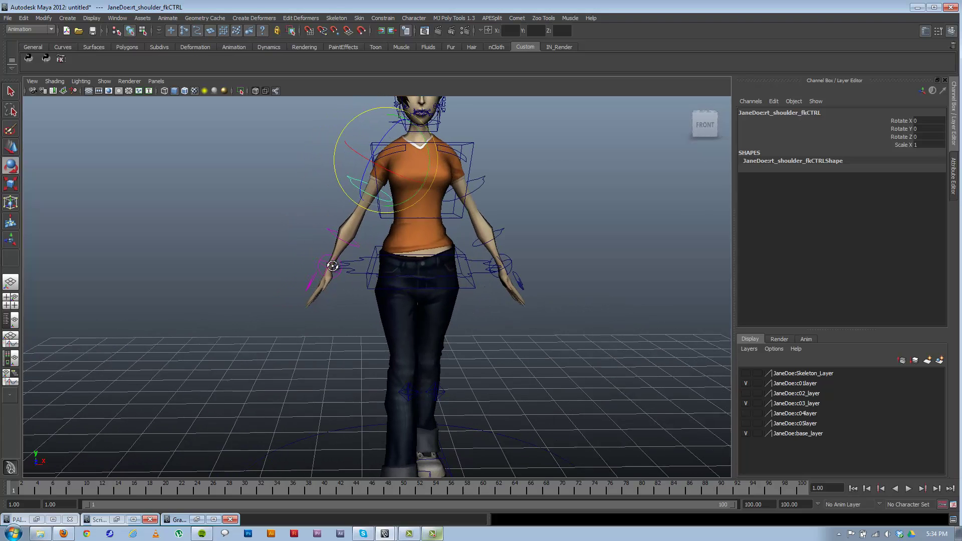
alt+right_drag(350, 196, 409, 158)
drag(419, 194, 381, 251)
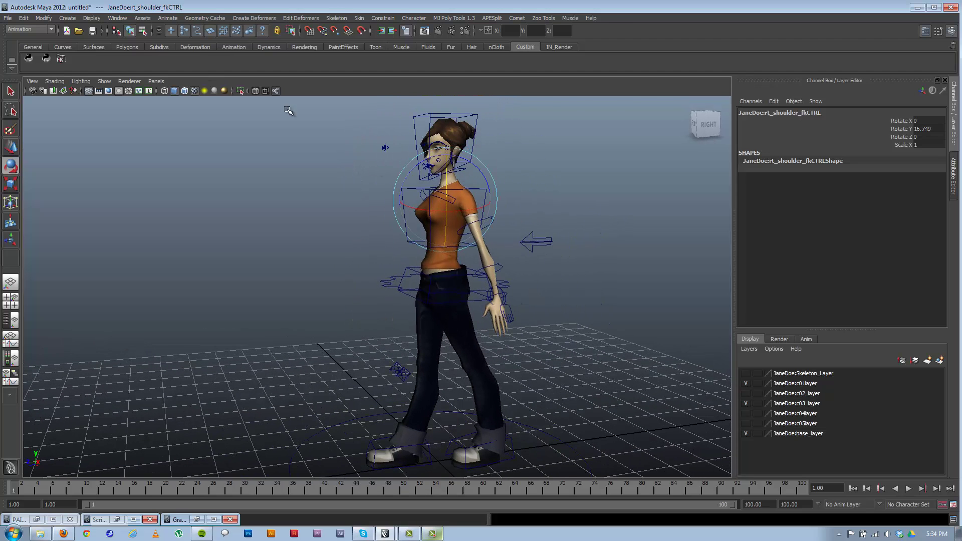
- Limit the viewport display to NURBS curves, and check the rig's top-level groups in the Outliner before minimizing it
click(104, 80)
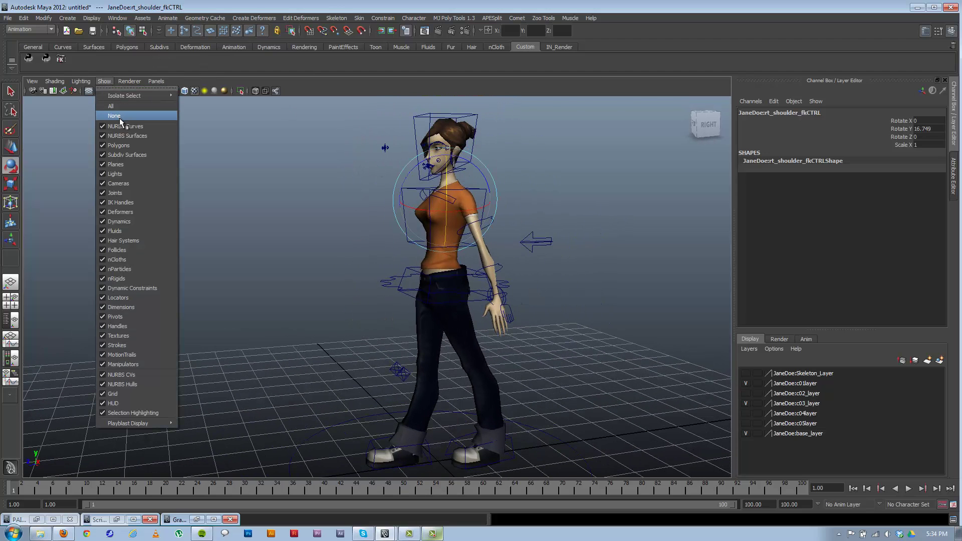
click(120, 116)
click(105, 81)
click(121, 126)
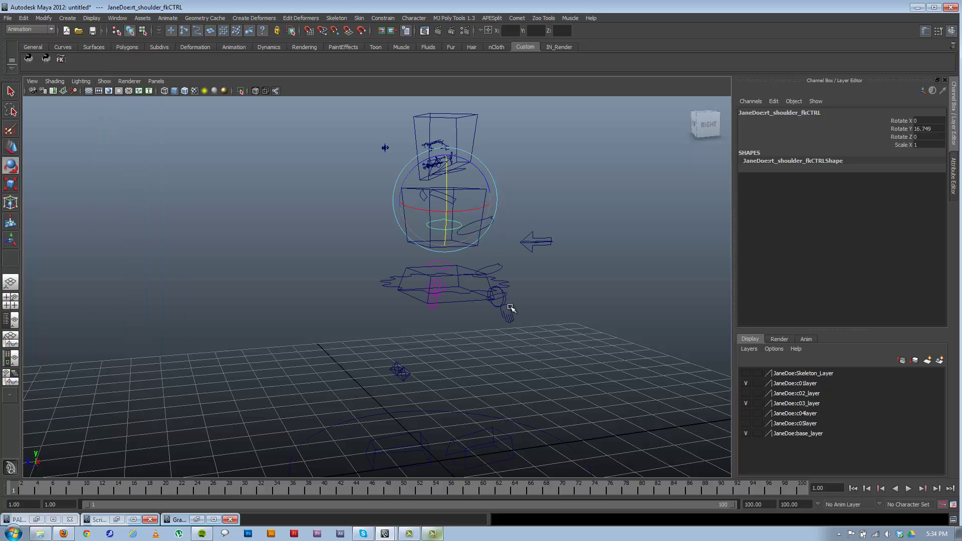
alt+drag(510, 307, 411, 299)
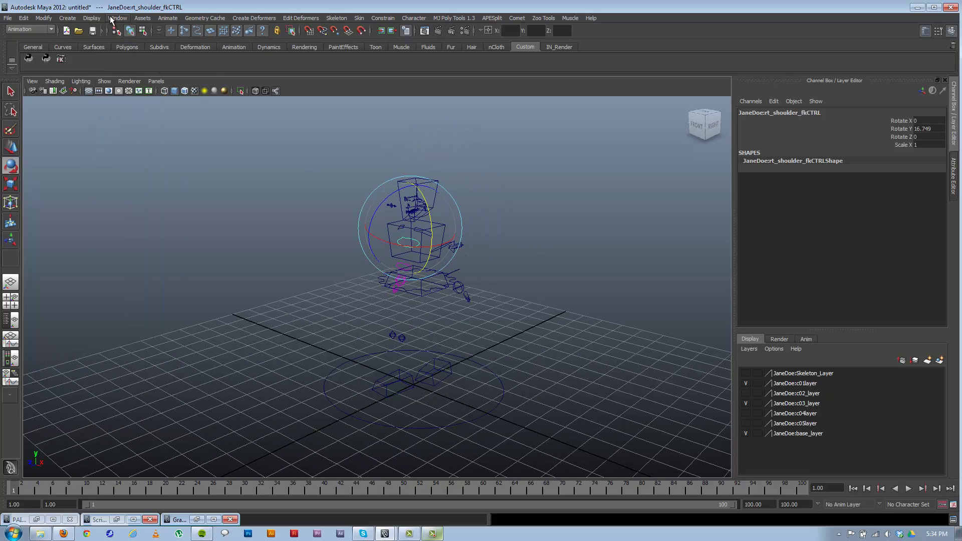
click(112, 19)
click(140, 92)
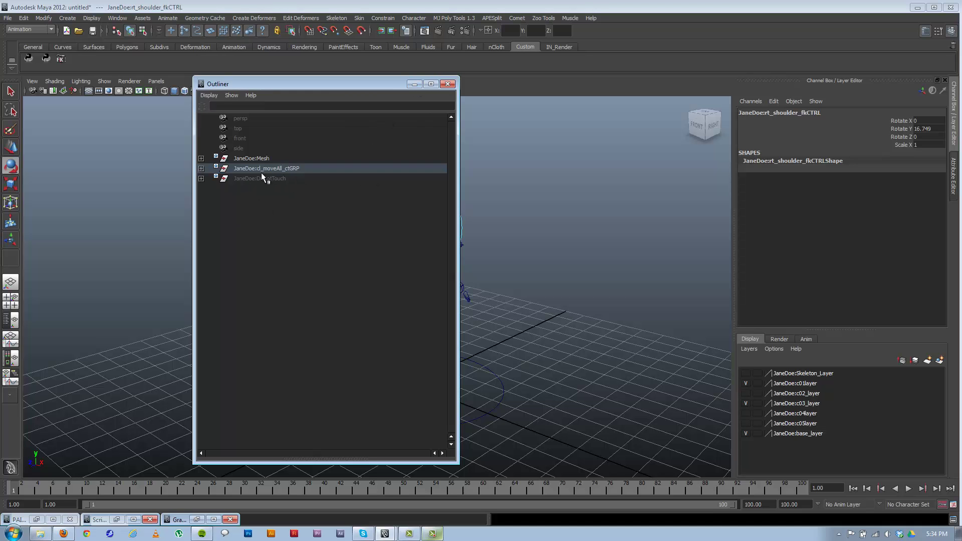
click(414, 86)
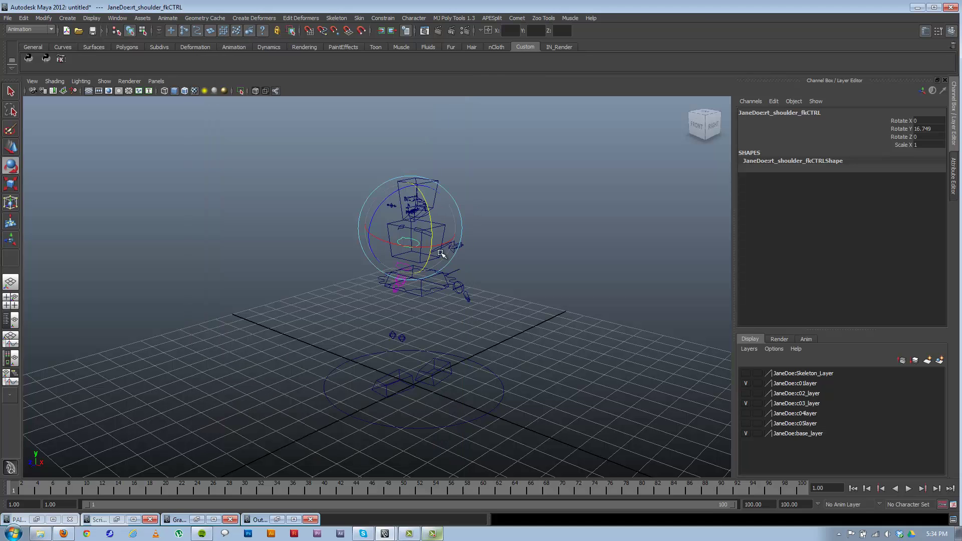
- Select all the rig's control curves, key them at frame 1, and display all object types in the viewport again
alt+drag(435, 253, 351, 250)
drag(277, 166, 669, 484)
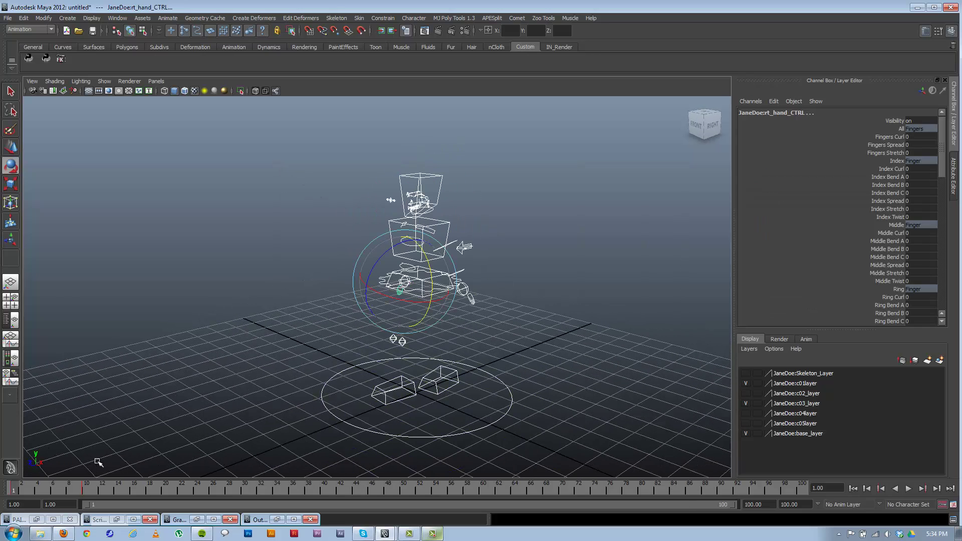
key(s)
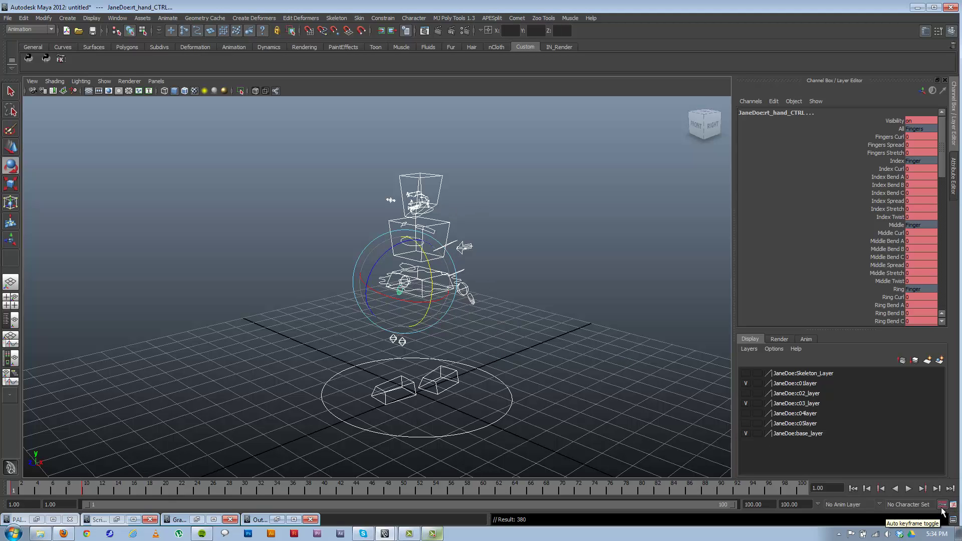
click(496, 338)
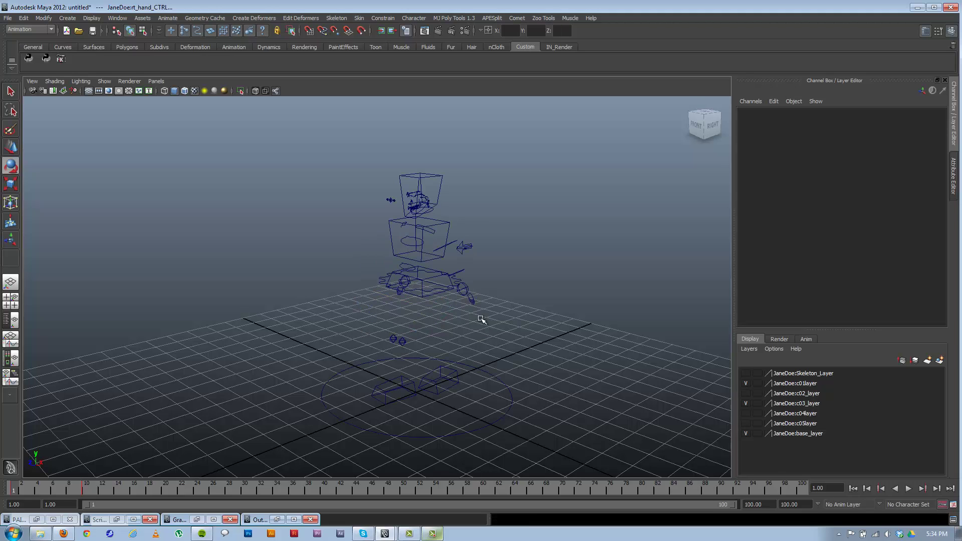
click(100, 81)
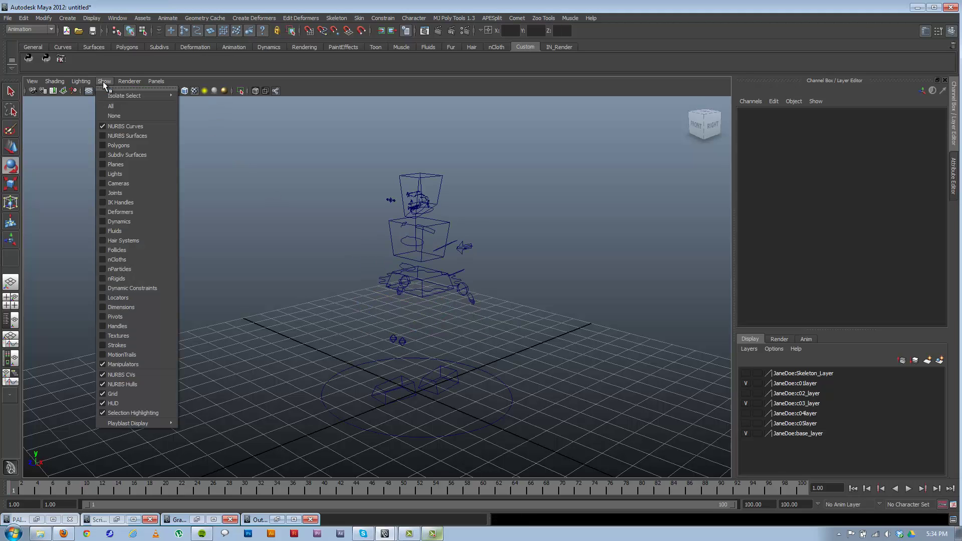
click(113, 106)
- Rotate the right shoulder FK control further so the right arm swings behind the body
alt+drag(434, 306, 535, 301)
alt+right_drag(535, 300, 483, 332)
alt+drag(483, 332, 290, 181)
click(289, 199)
alt+middle_drag(258, 236, 317, 264)
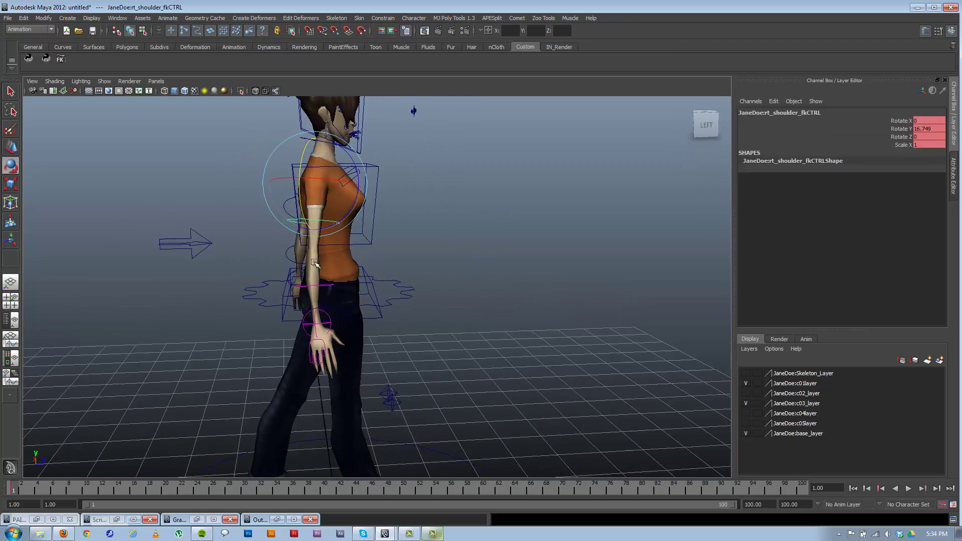
drag(356, 203, 388, 210)
click(292, 296)
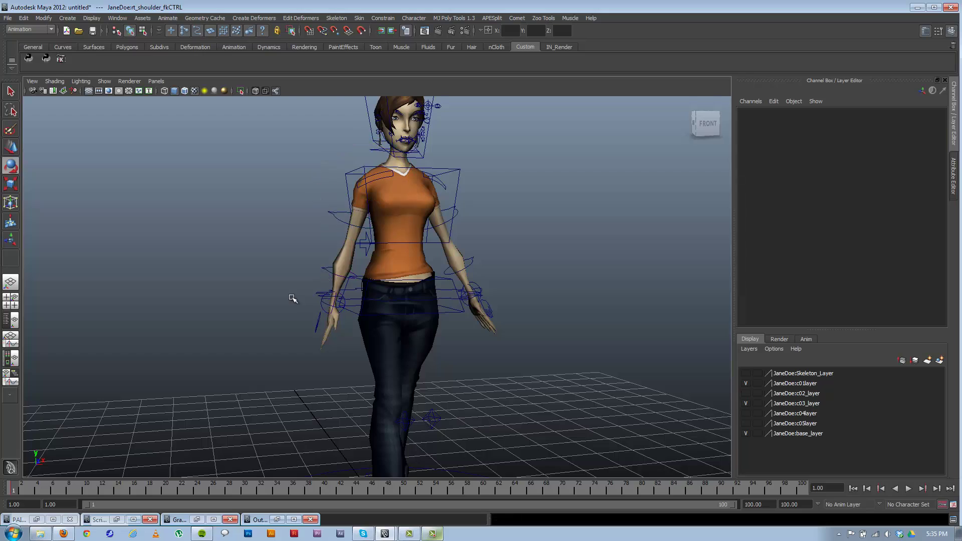
- Bend the right elbow FK control and rotate the right wrist control to a Rotate Y of about 15.631
alt+drag(292, 297, 303, 280)
click(304, 280)
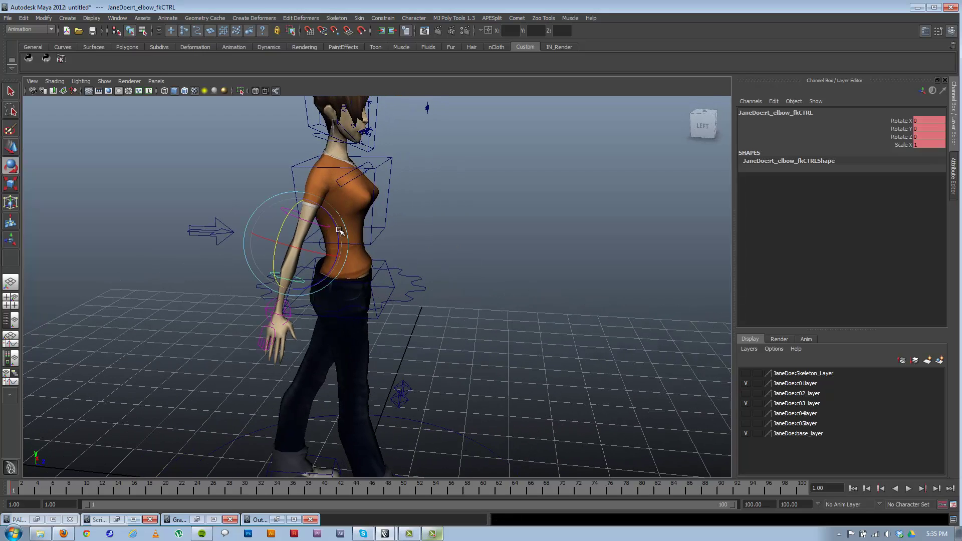
drag(339, 223, 315, 278)
click(337, 304)
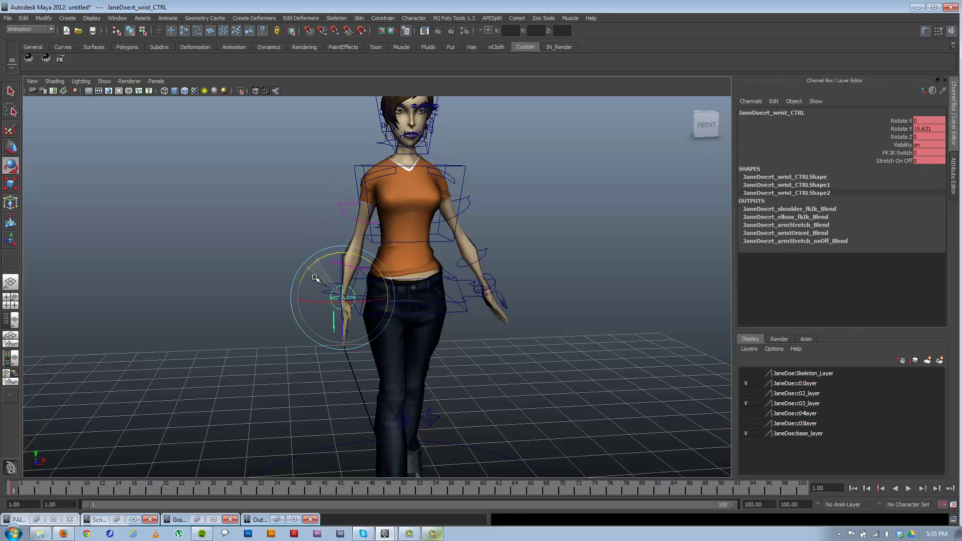
- Rotate the left shoulder FK control to about 16.663, 21.492, -25.208 so the left arm swings forward close to the body
alt+drag(551, 333, 489, 322)
click(612, 296)
alt+drag(612, 296, 522, 238)
click(511, 201)
drag(441, 224, 459, 290)
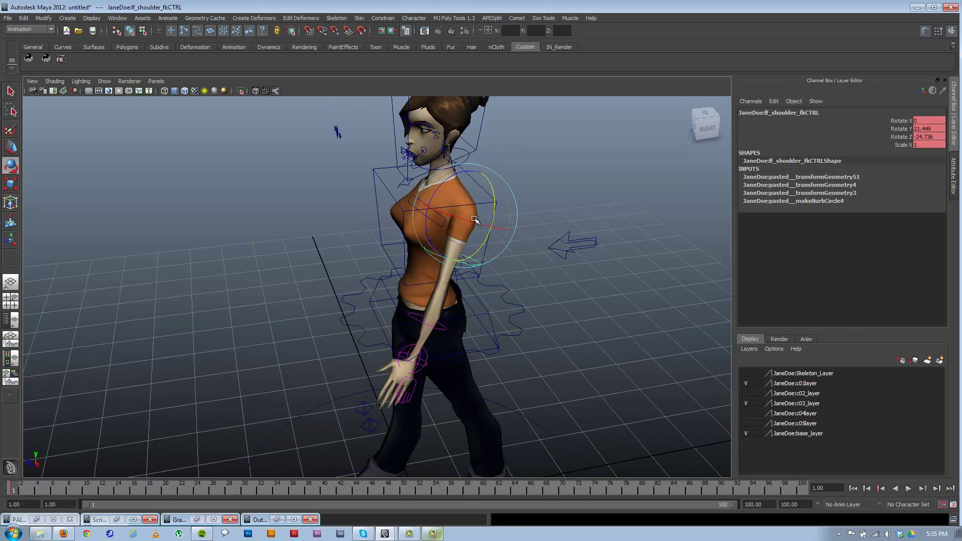
drag(475, 219, 538, 233)
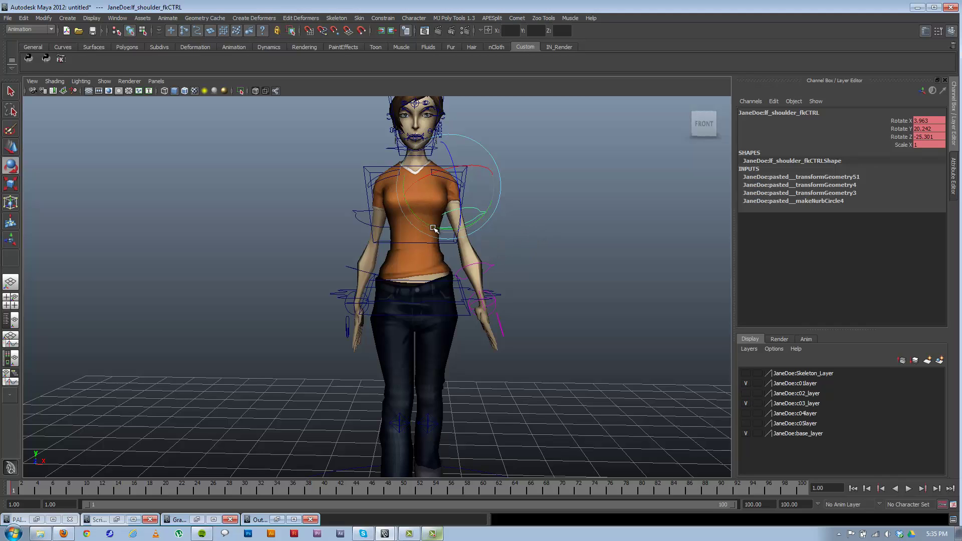
drag(434, 229, 433, 228)
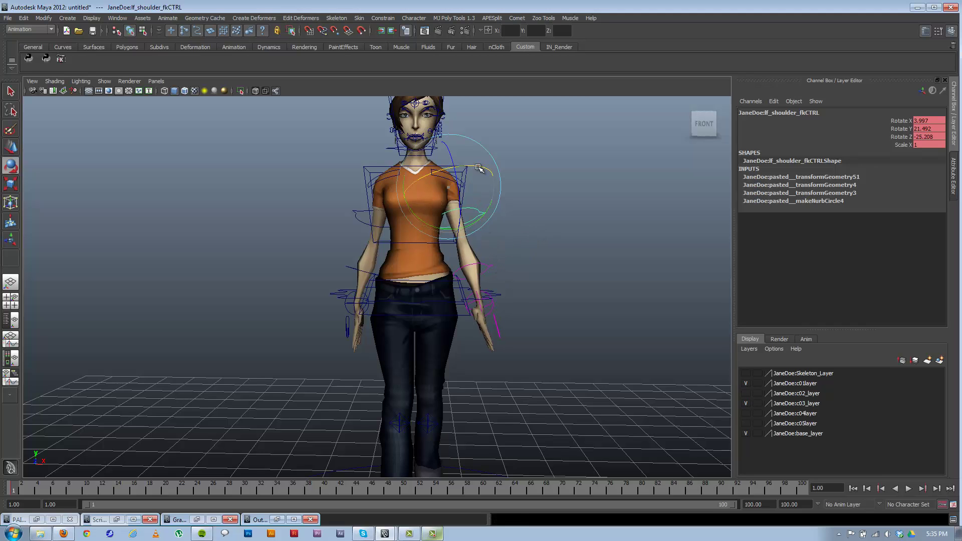
drag(479, 168, 470, 165)
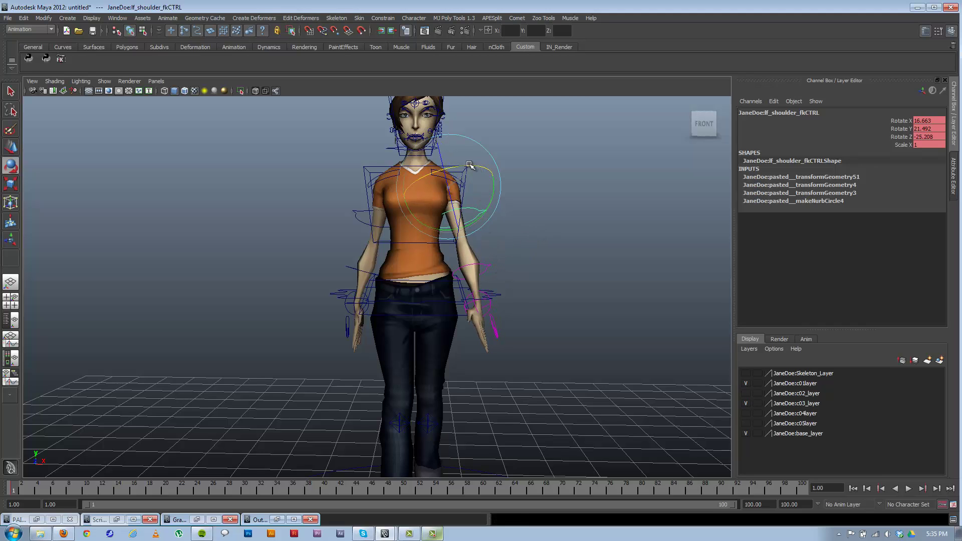
- Bend the left elbow FK control to a Rotate Z of about -18.467
click(489, 267)
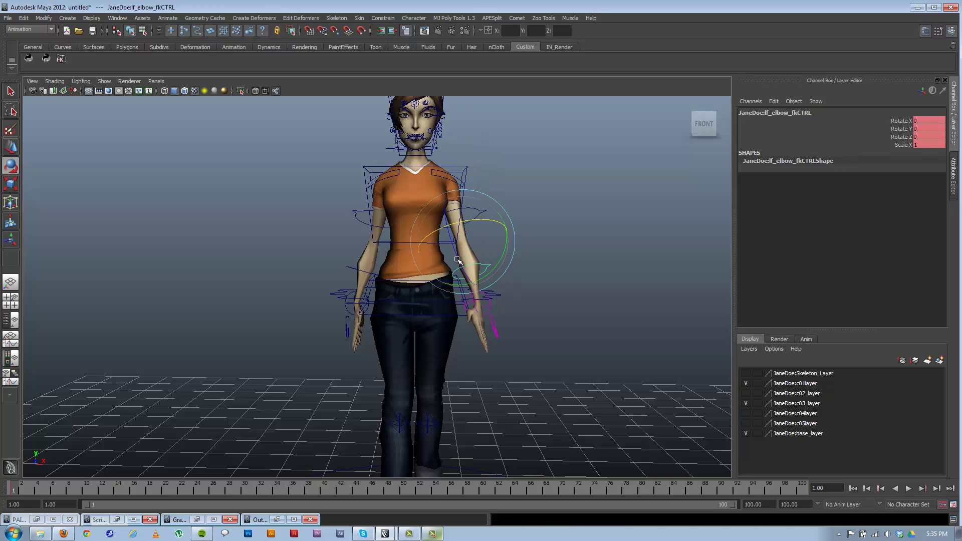
drag(458, 260, 449, 244)
mouse_move(561, 281)
alt+mouse_down()
mouse_move(498, 284)
mouse_move(569, 281)
alt+mouse_up()
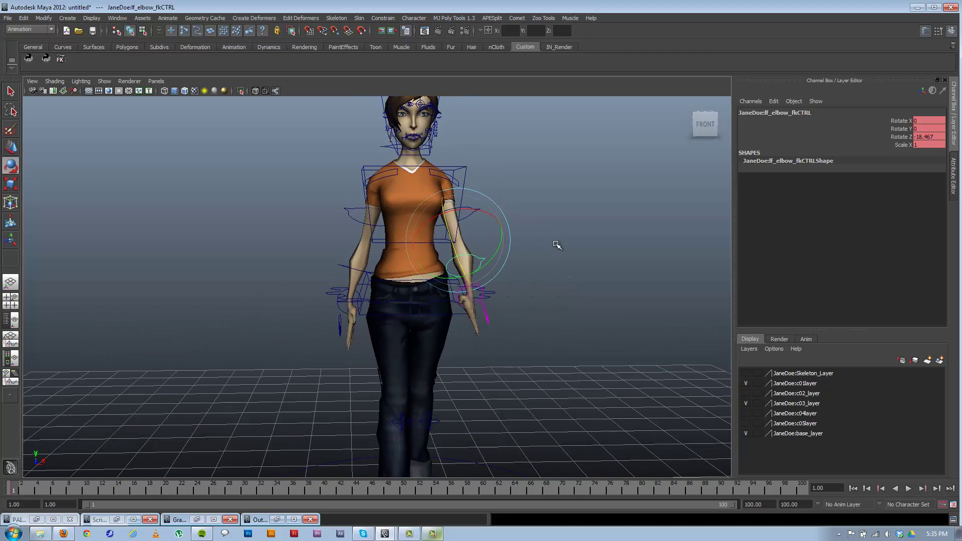
- Twist the left shoulder FK control further about its X axis to turn the left arm inward
click(481, 208)
click(483, 211)
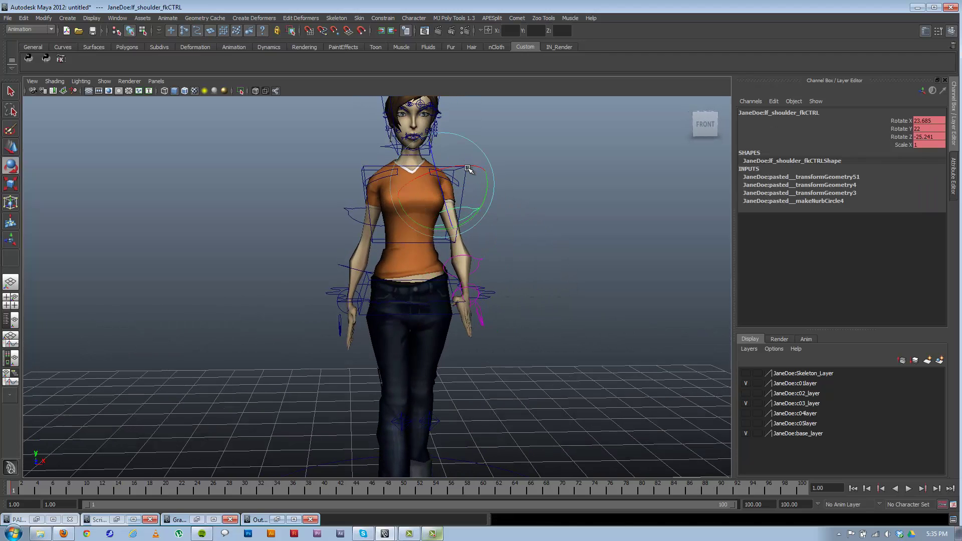
drag(468, 168, 470, 270)
- Rotate the left wrist control to about -4.015, 14.029, -11.203 to angle the left hand
scroll(471, 270, up, 5)
click(513, 325)
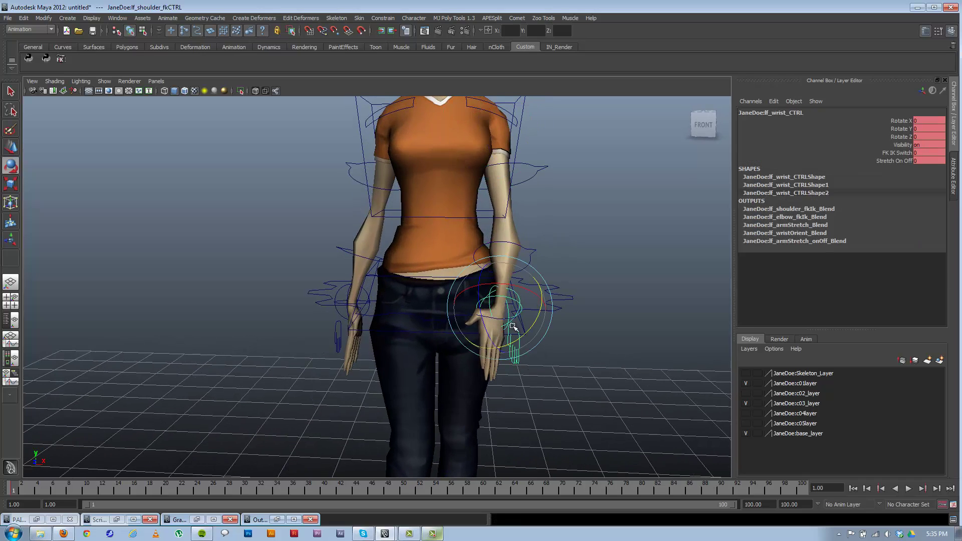
drag(513, 326, 510, 330)
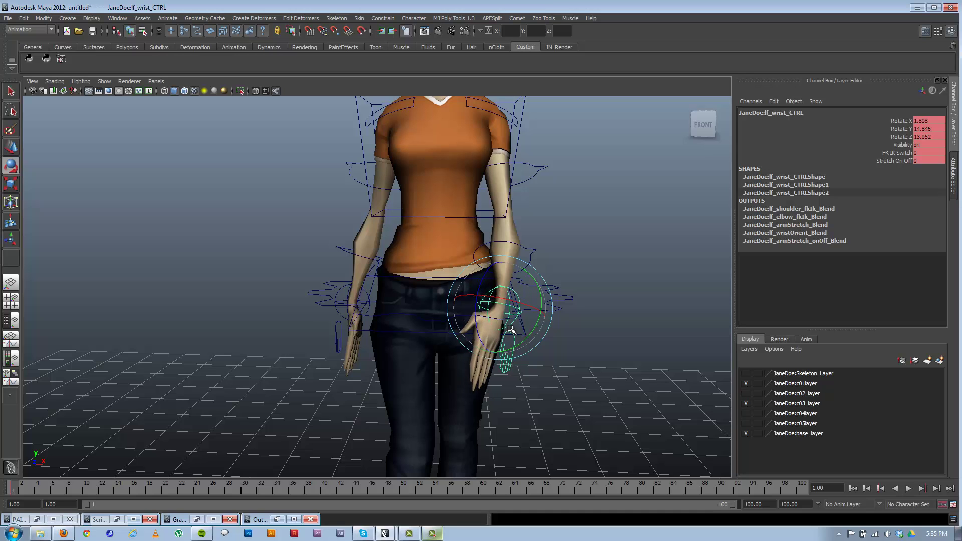
alt+drag(585, 335, 445, 365)
alt+right_drag(445, 365, 445, 314)
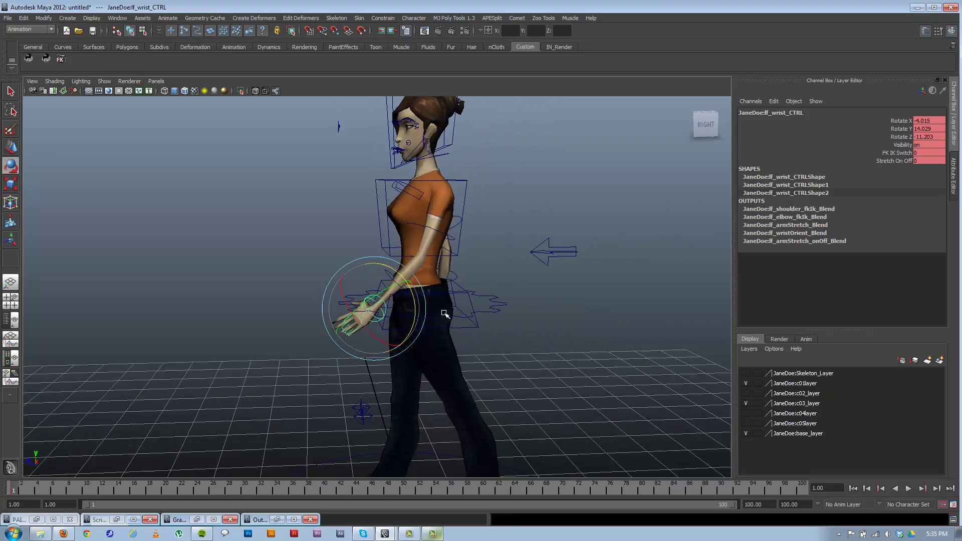
- Readjust the right shoulder FK control's rotation and rotate the right wrist control to about 6.471, 14.259, 24.727
alt+drag(444, 314, 330, 307)
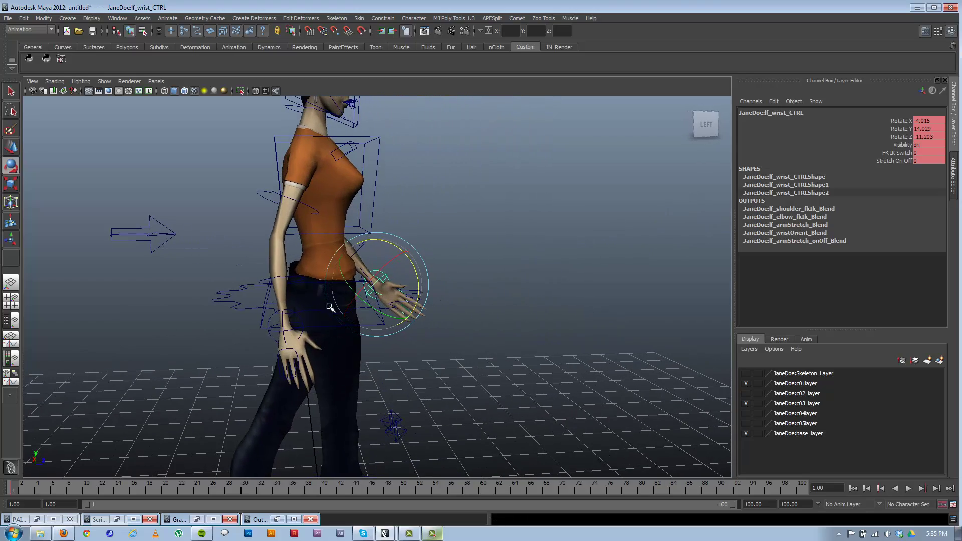
click(308, 203)
drag(330, 184, 326, 193)
alt+drag(325, 232, 330, 287)
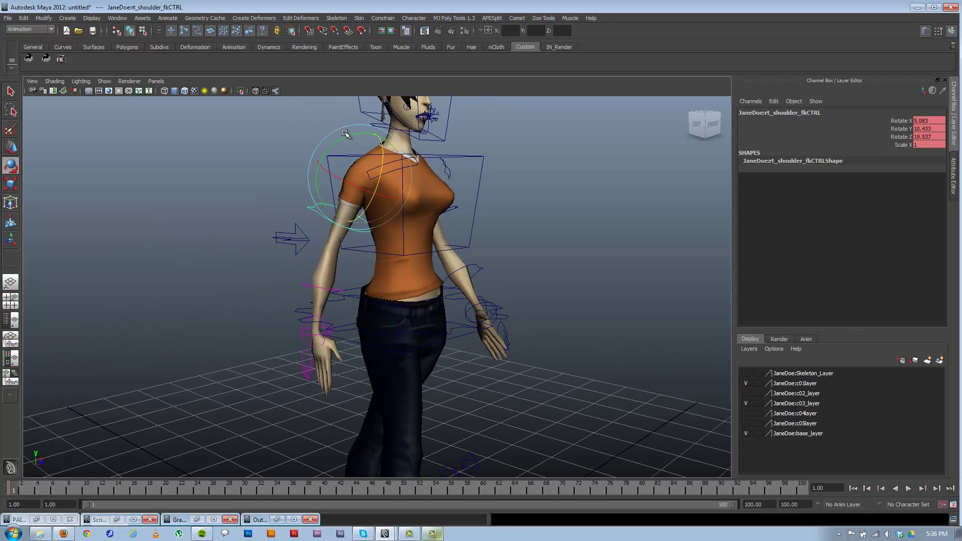
drag(345, 133, 337, 138)
alt+drag(455, 280, 352, 319)
click(354, 327)
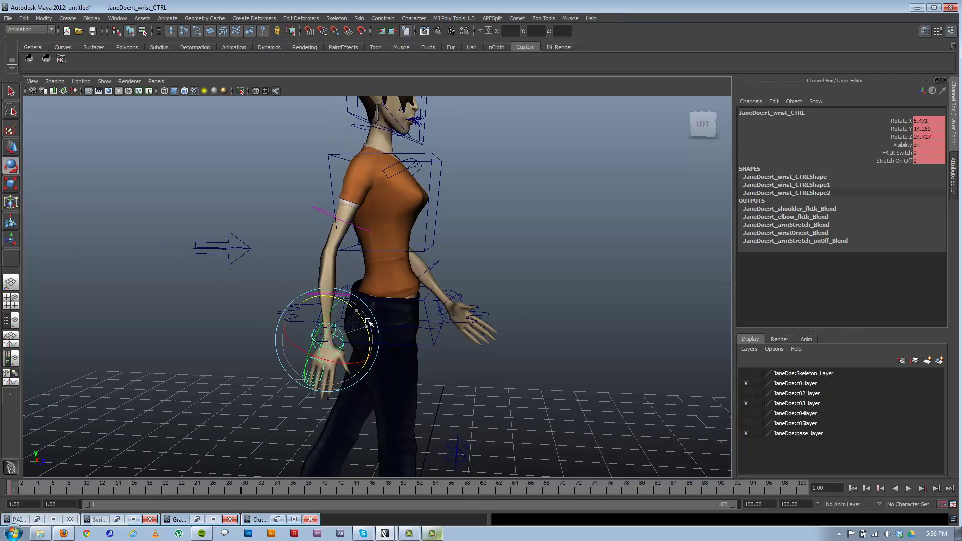
- Rotate the center-of-gravity control at the hips to a Rotate Y of about 7.885
alt+drag(436, 333, 370, 239)
click(524, 245)
click(437, 229)
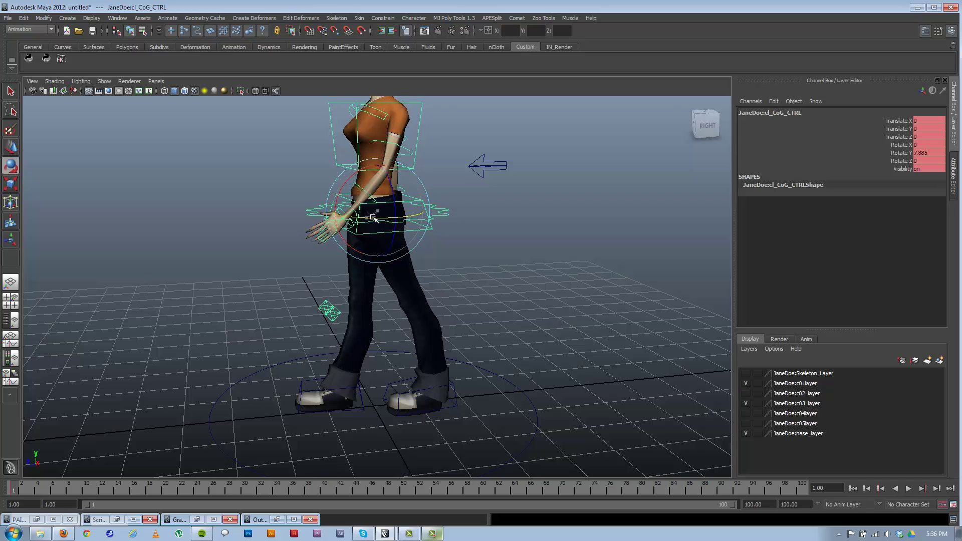
- Move the center-of-gravity control to about 0.032, -0.035, -0.198 to shift the body's weight over the feet
scroll(373, 218, down, 3)
alt+drag(373, 219, 441, 333)
scroll(383, 279, up, 3)
alt+drag(382, 279, 389, 228)
key(w)
scroll(354, 224, down, 3)
scroll(389, 228, up, 3)
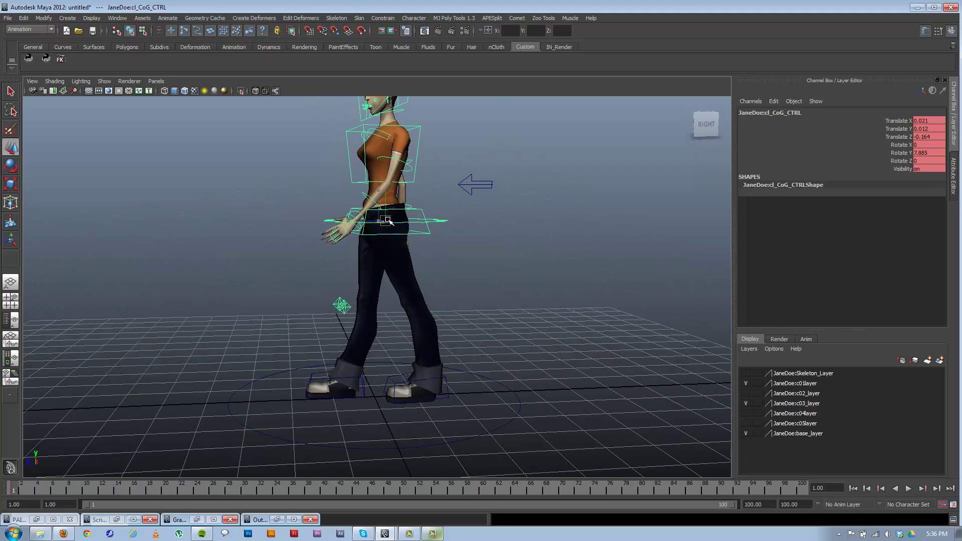
alt+drag(390, 222, 312, 398)
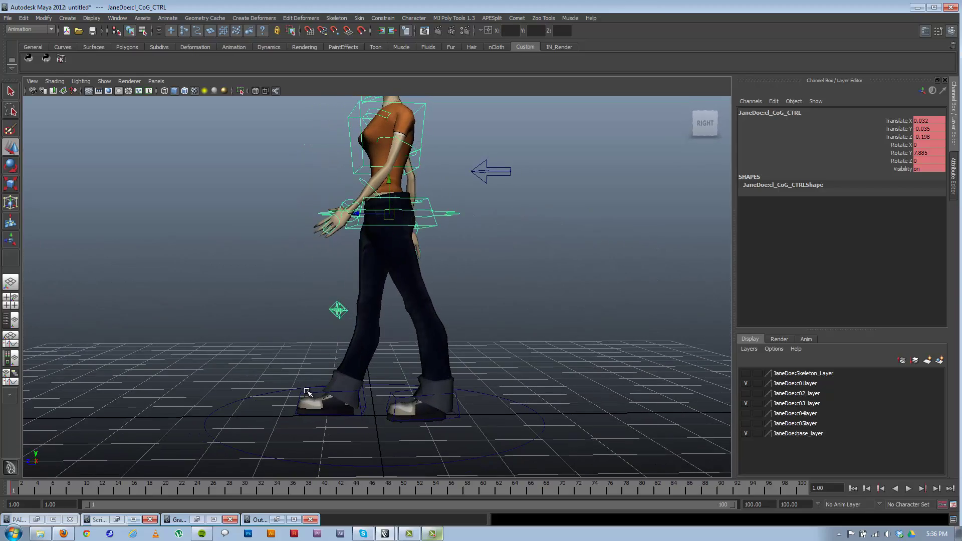
- Tilt the right foot control to a Rotate X of about -9.672 so the toes lift
click(307, 392)
key(e)
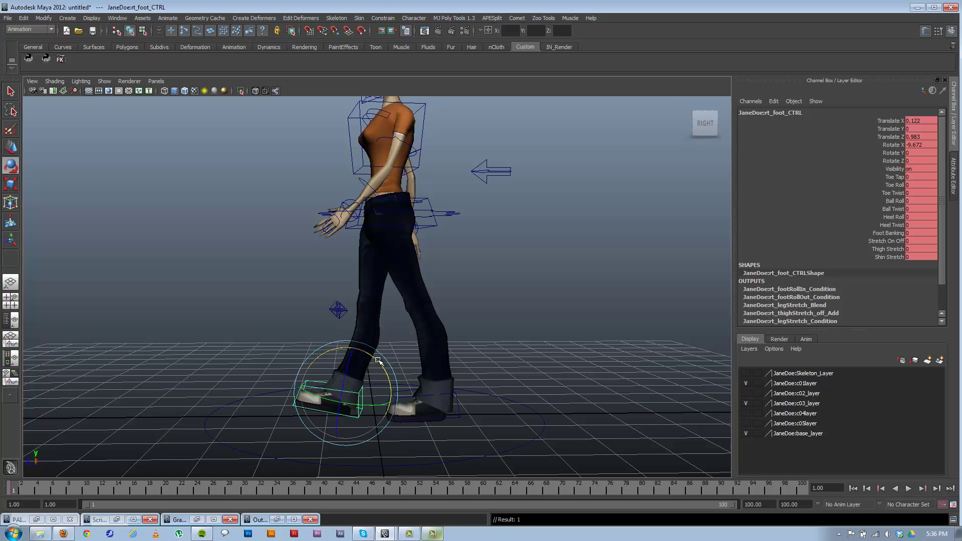
alt+middle_drag(379, 360, 365, 303)
- Try rotating the left foot control, and undo the change
alt+right_drag(400, 337, 448, 391)
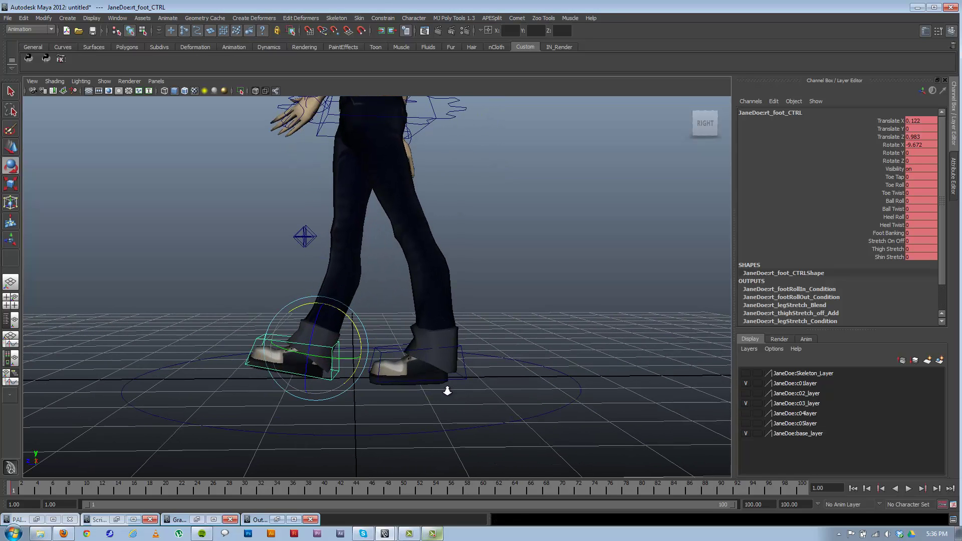
click(466, 370)
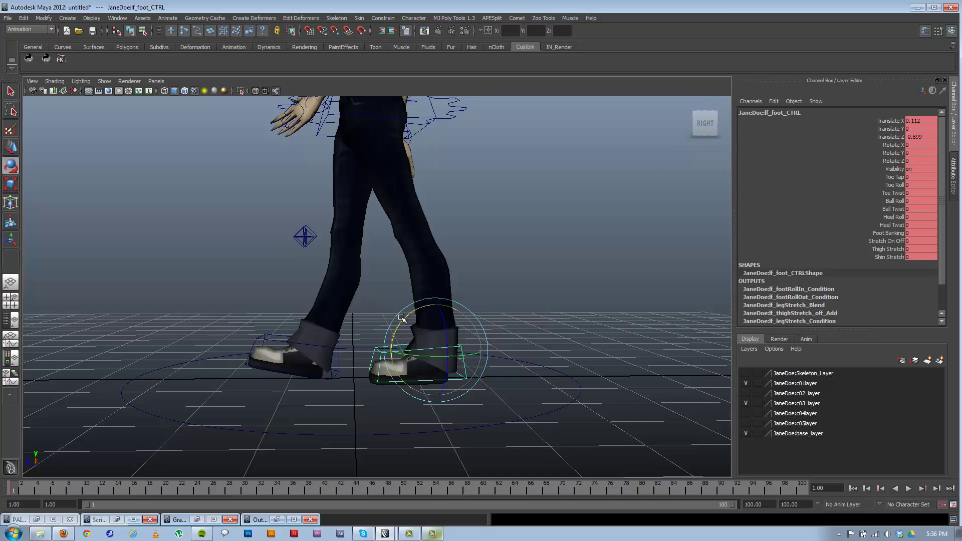
alt+drag(402, 318, 373, 368)
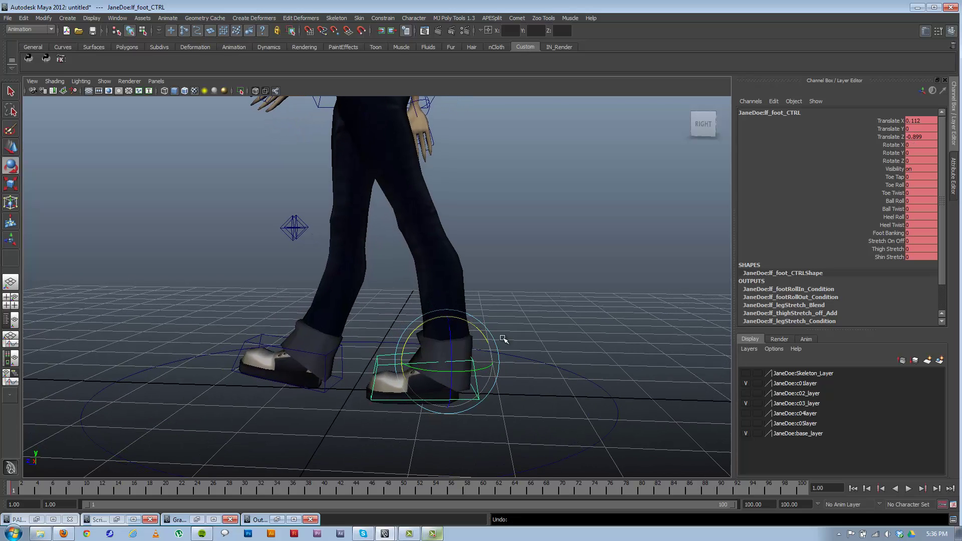
alt+right_drag(550, 348, 430, 337)
alt+drag(430, 336, 423, 338)
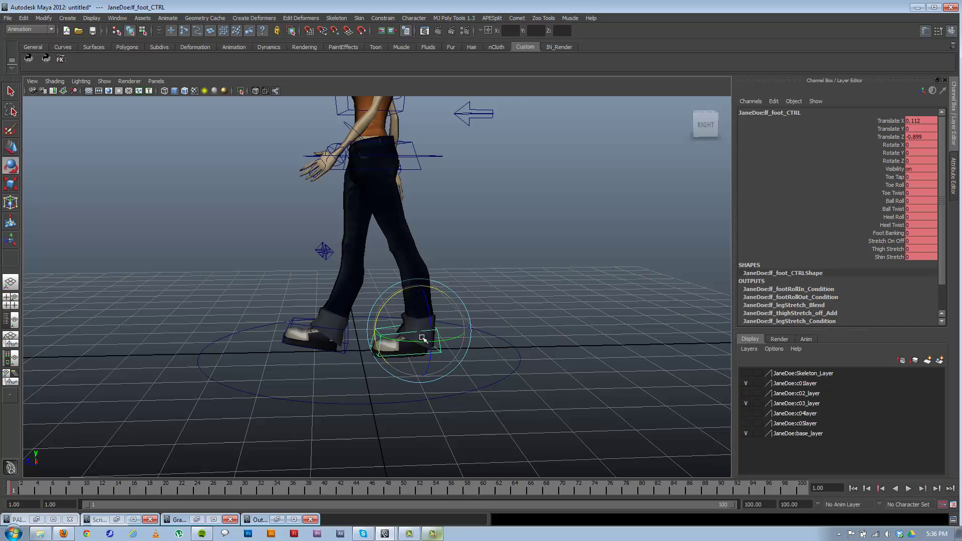
click(434, 152)
click(461, 112)
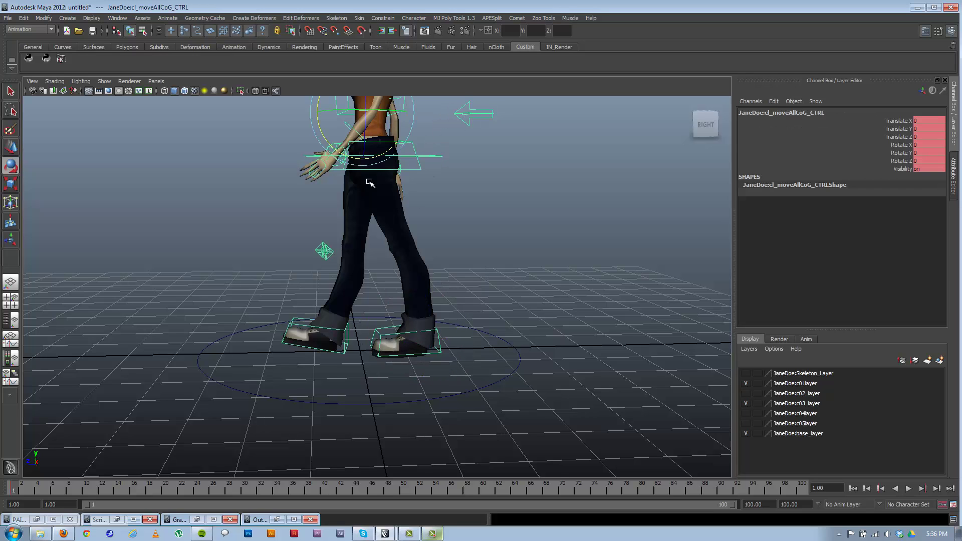
alt+drag(461, 112, 332, 165)
key(w)
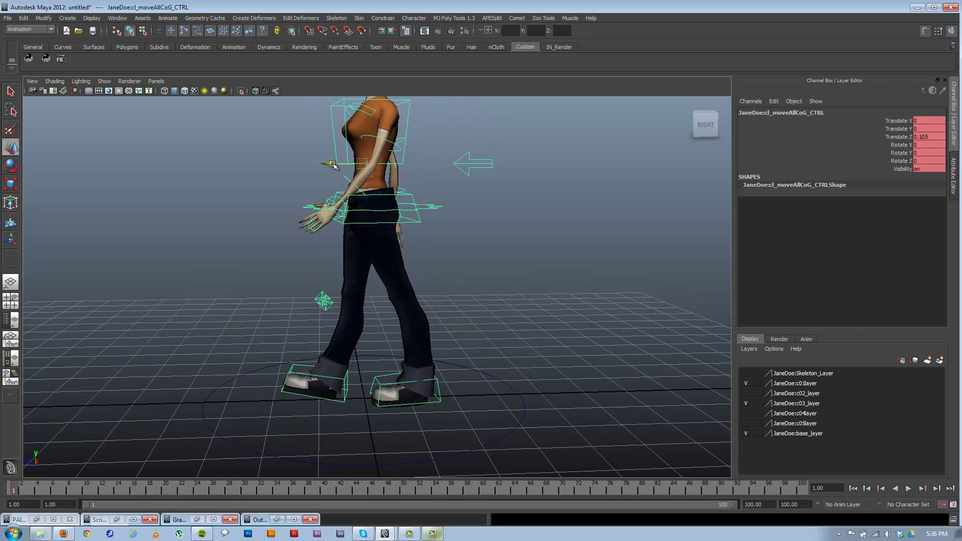
- Move the center-of-gravity control forward to a Translate Z of about -0.03
middle_drag(382, 181, 385, 181)
click(338, 202)
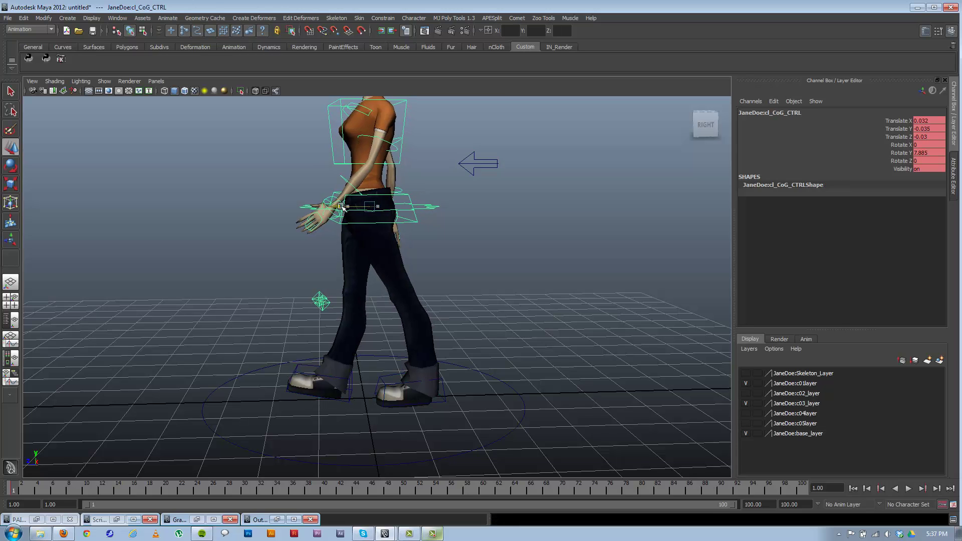
alt+drag(263, 319, 369, 349)
- Set Stretch On Off to 1 on both the right and left foot controls
click(341, 375)
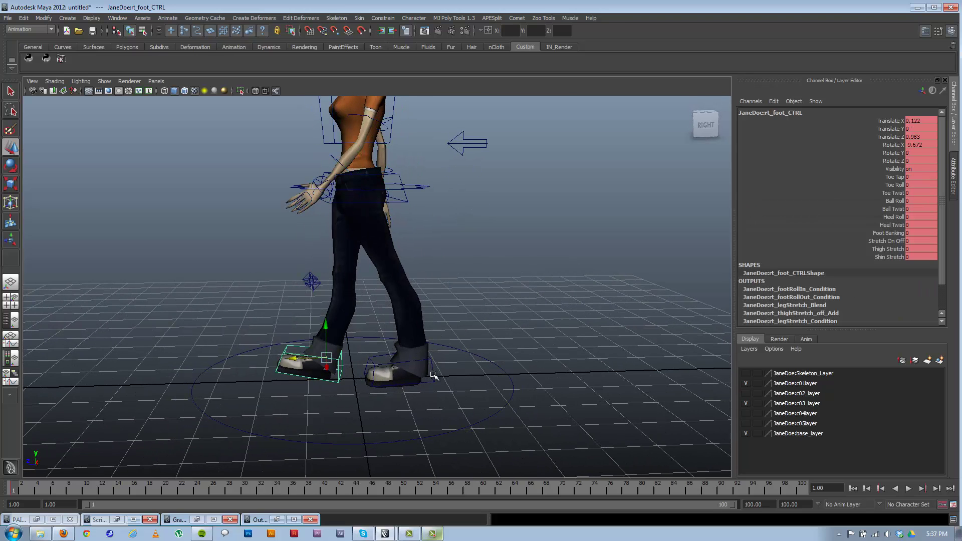
click(887, 241)
middle_drag(445, 271, 479, 284)
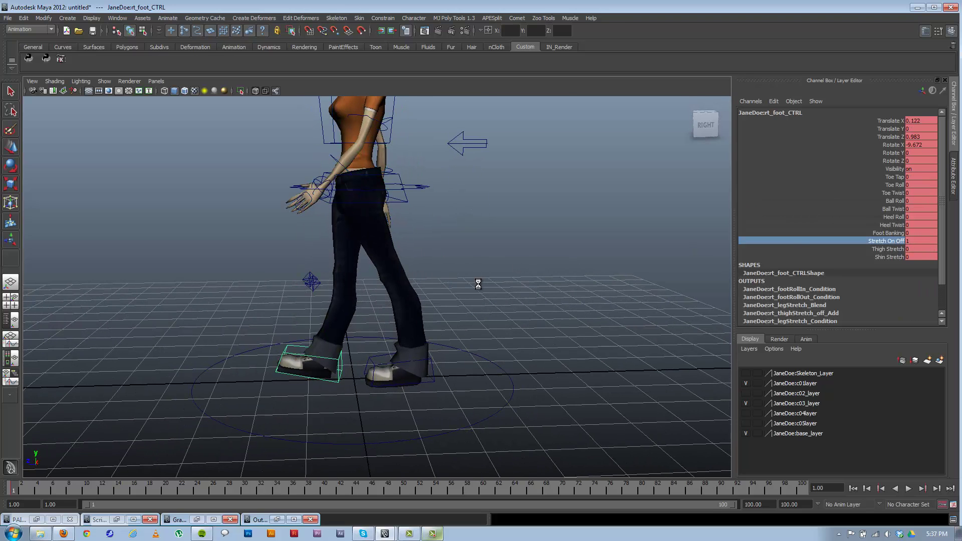
click(433, 375)
click(880, 242)
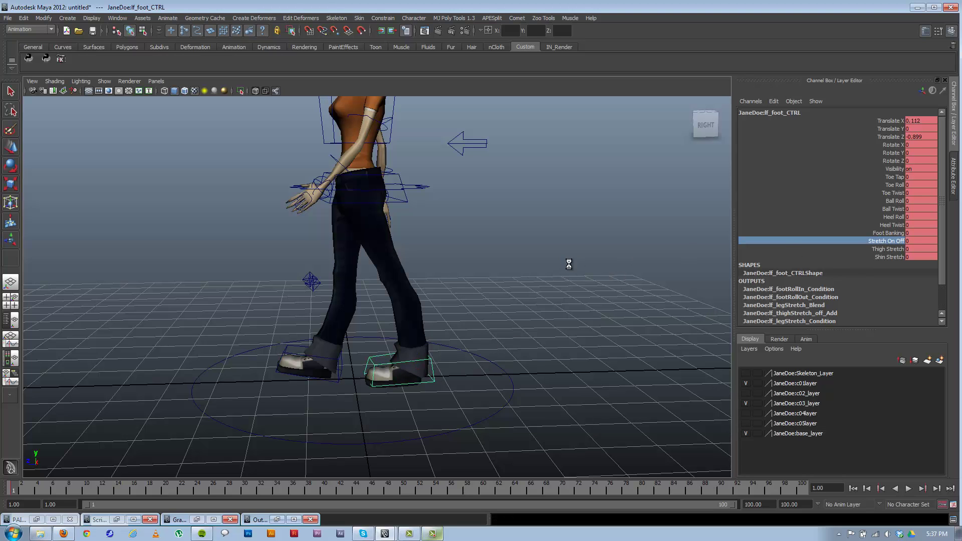
middle_drag(569, 264, 596, 283)
- Set Stretch On Off to 1 on the chest control
mouse_move(387, 296)
alt+mouse_down()
mouse_move(416, 300)
mouse_move(394, 310)
alt+mouse_up()
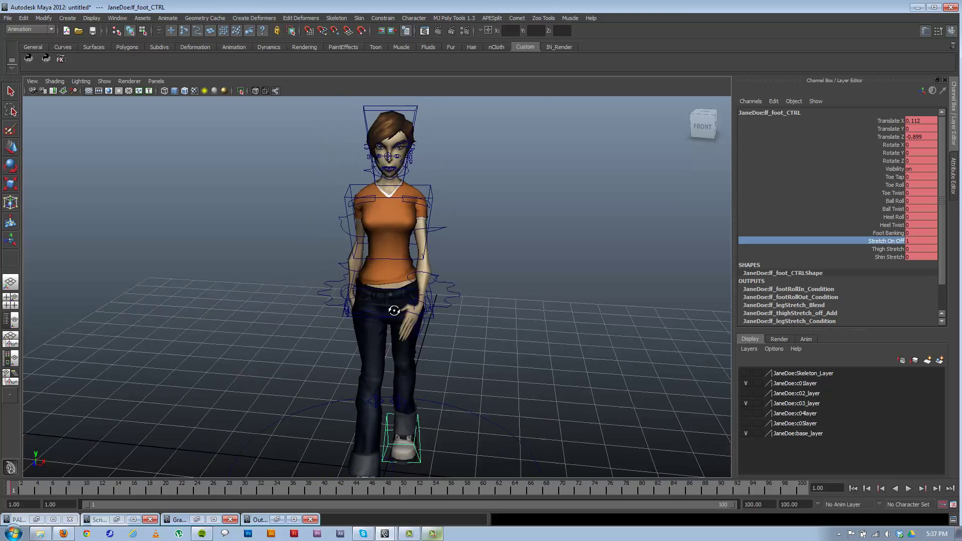
scroll(394, 310, up, 5)
click(471, 213)
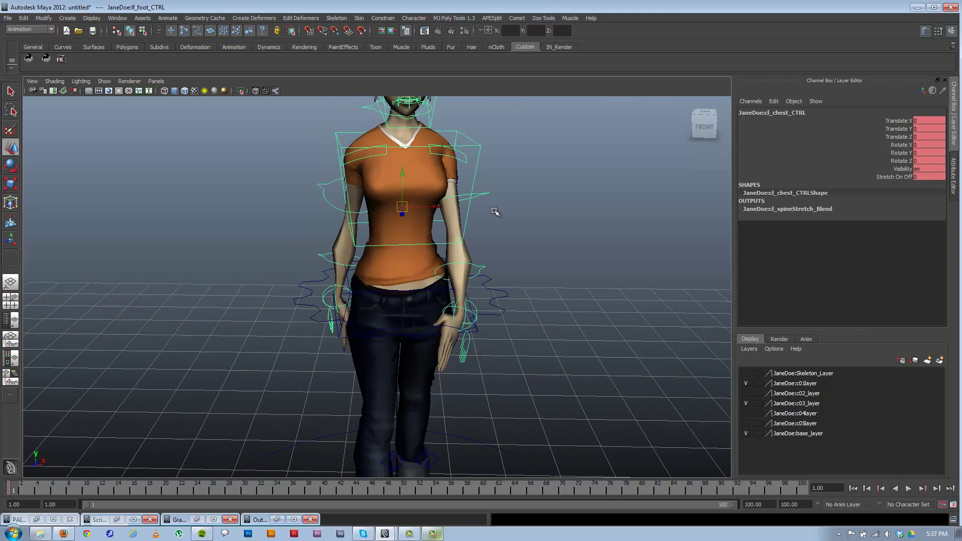
click(902, 177)
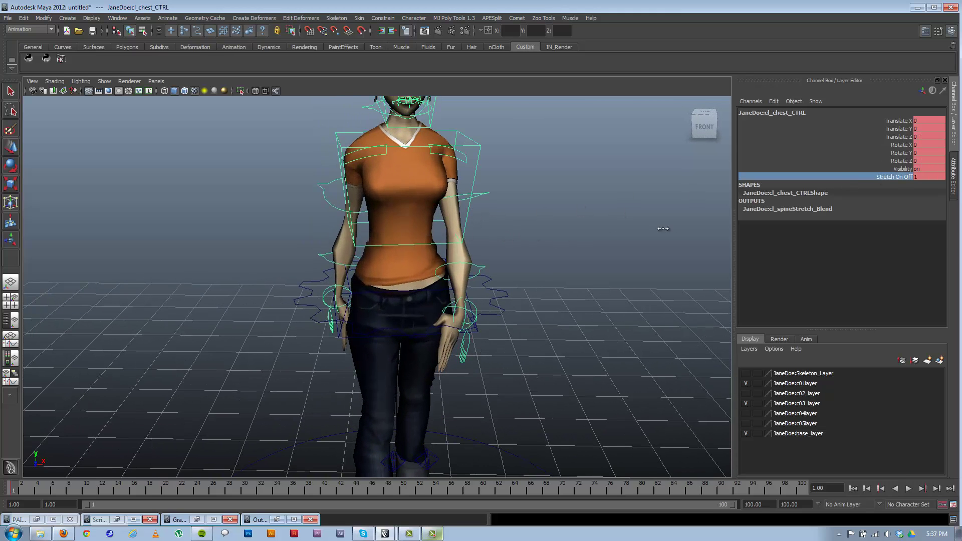
- Rotate the chest control to a Rotate Y of about -10.433 to twist the upper body against the hips
alt+drag(562, 262, 505, 274)
key(e)
drag(434, 258, 429, 256)
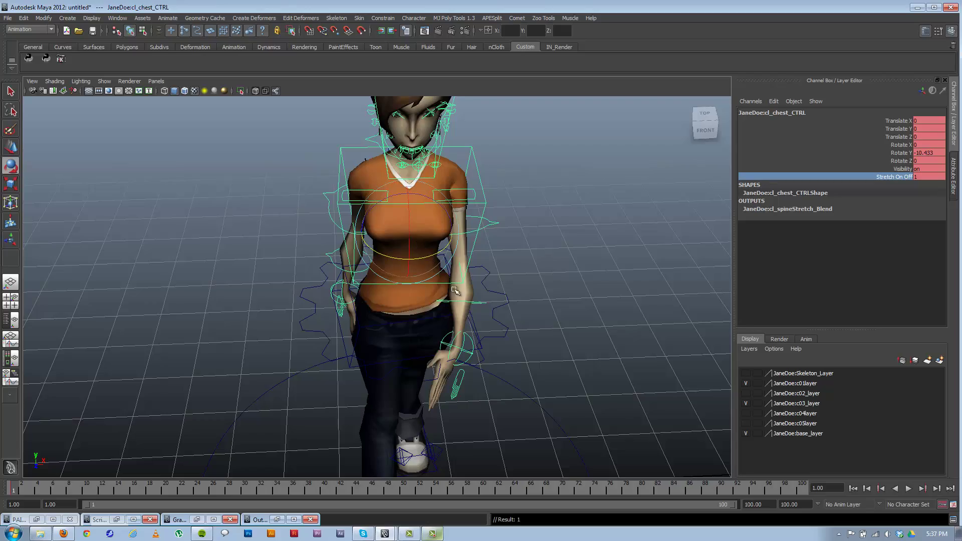
- Tilt the hips control to a Rotate Z of about -2.789
scroll(424, 335, down, 5)
alt+drag(423, 336, 415, 318)
alt+right_drag(414, 318, 451, 362)
alt+drag(447, 346, 436, 330)
alt+right_drag(387, 302, 476, 301)
click(480, 299)
click(484, 297)
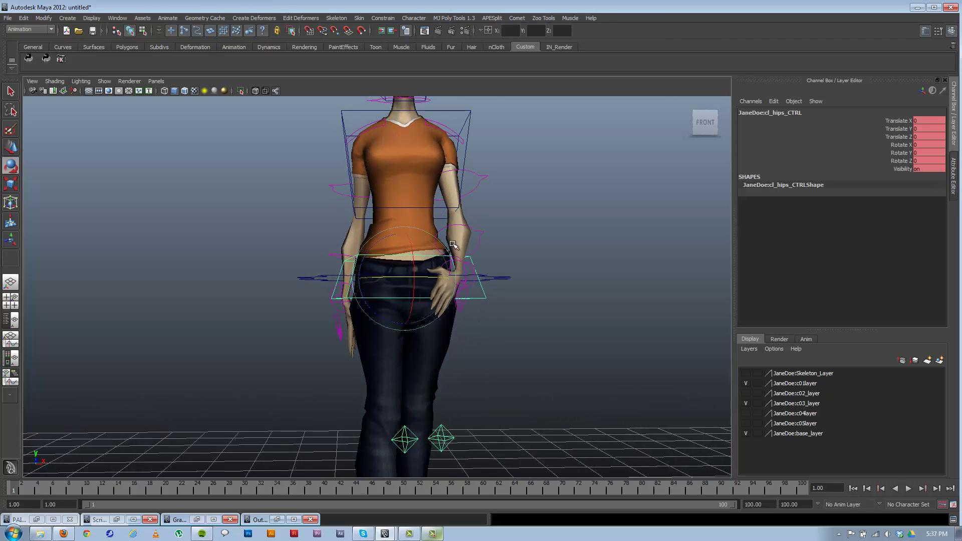
drag(379, 241, 382, 239)
alt+middle_drag(415, 197, 413, 259)
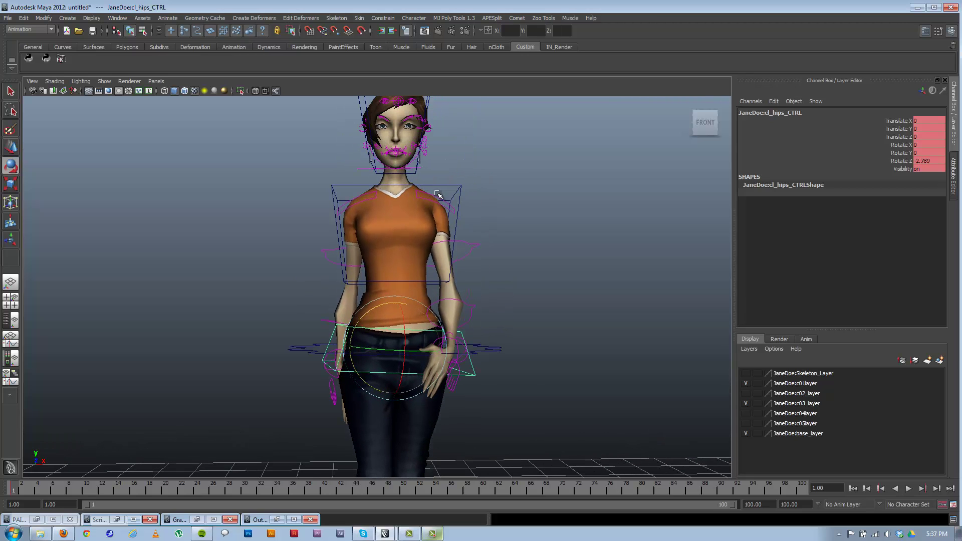
- Tilt the chest control to a Rotate Z of about 2.264 and adjust the left shoulder FK control to a Rotate Y of about 27.478
click(450, 185)
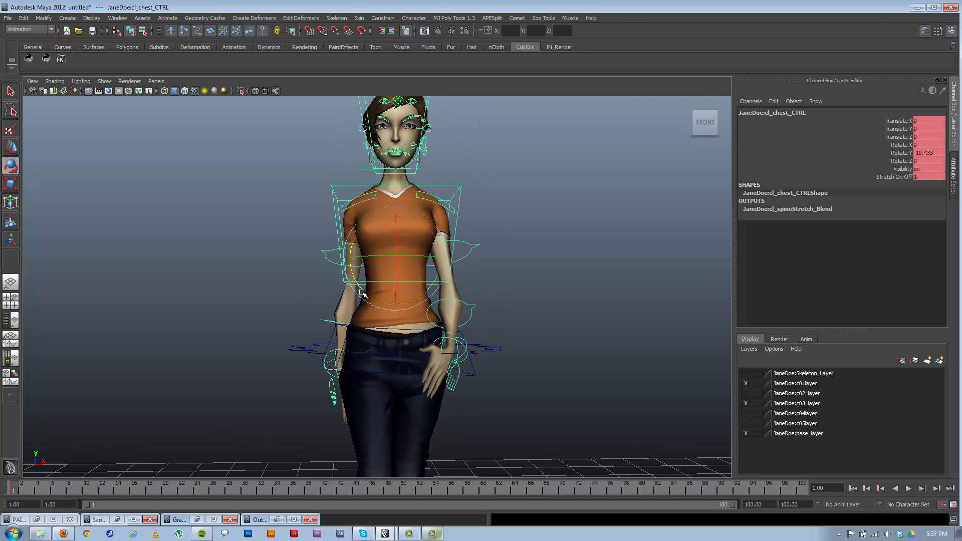
drag(364, 292, 366, 294)
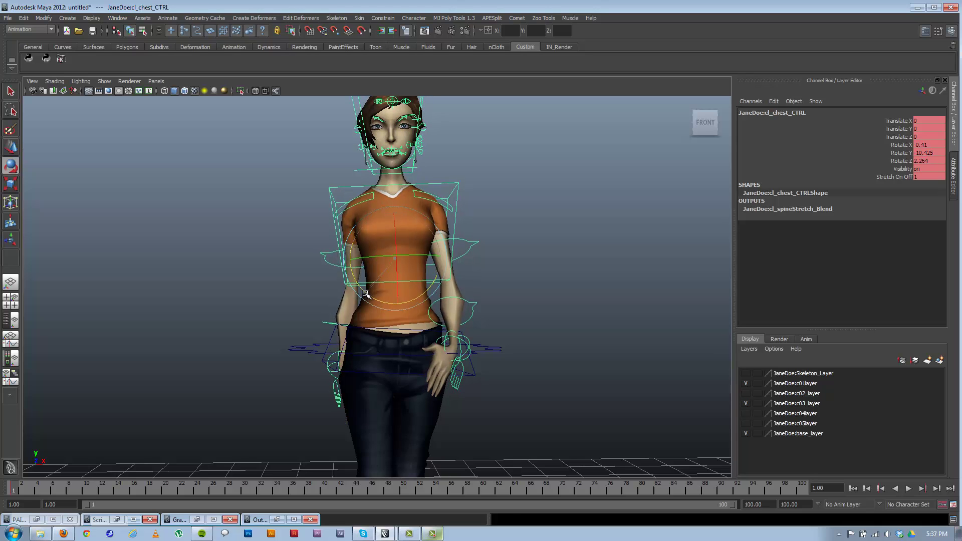
click(475, 242)
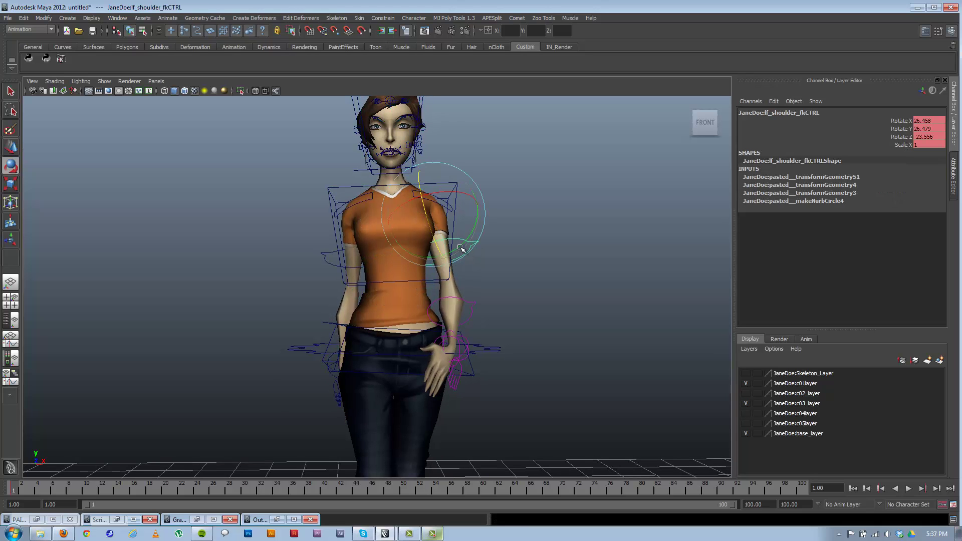
drag(460, 248, 460, 247)
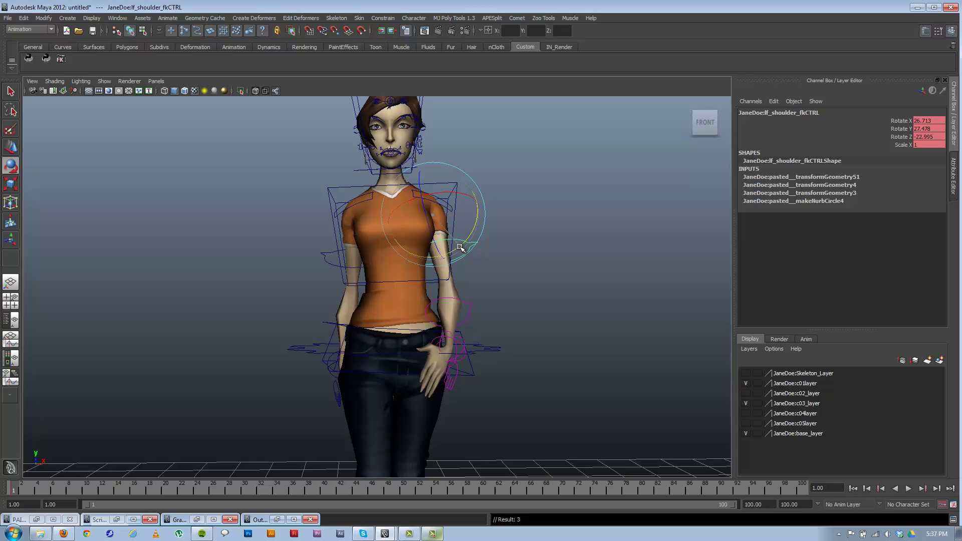
- Bring the fingers closer together by setting Fingers Spread to about -6.1 on the left hand control
click(461, 345)
alt+drag(466, 361, 478, 277)
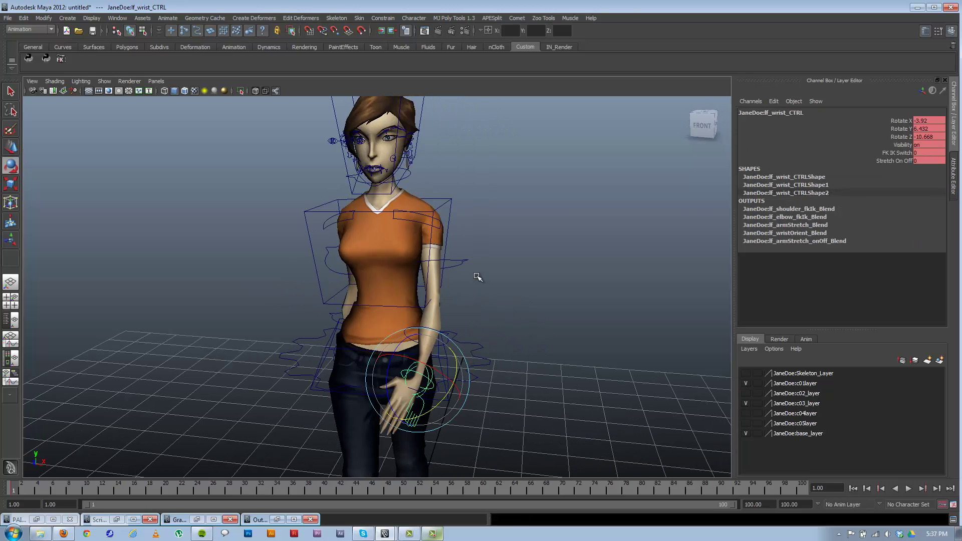
alt+right_drag(478, 277, 605, 357)
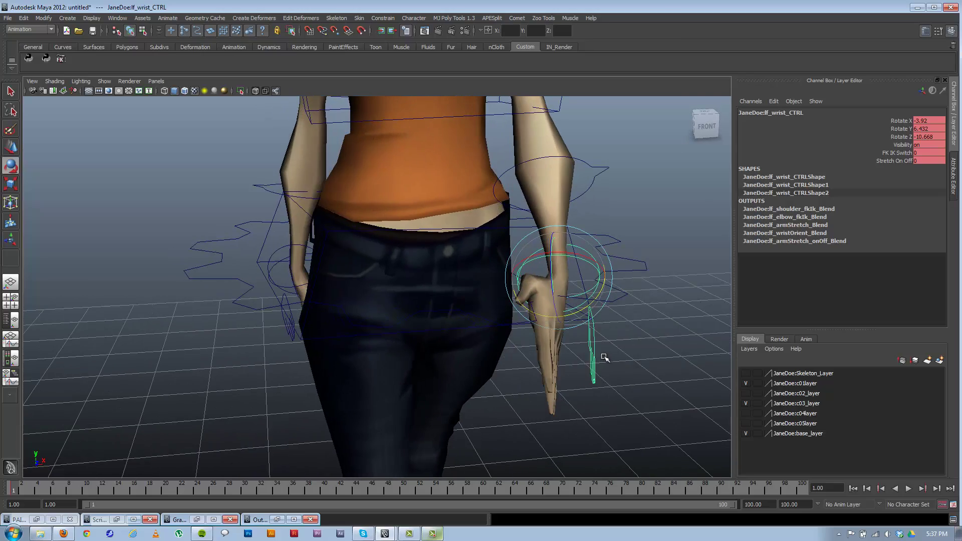
click(593, 357)
alt+drag(574, 391, 494, 397)
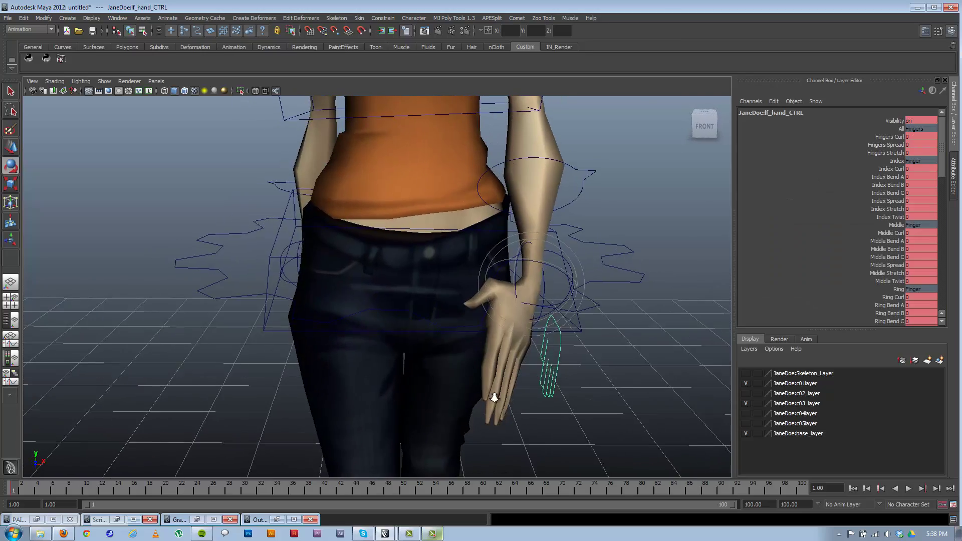
alt+right_drag(494, 398, 510, 412)
alt+middle_drag(503, 358, 486, 331)
alt+drag(499, 343, 481, 313)
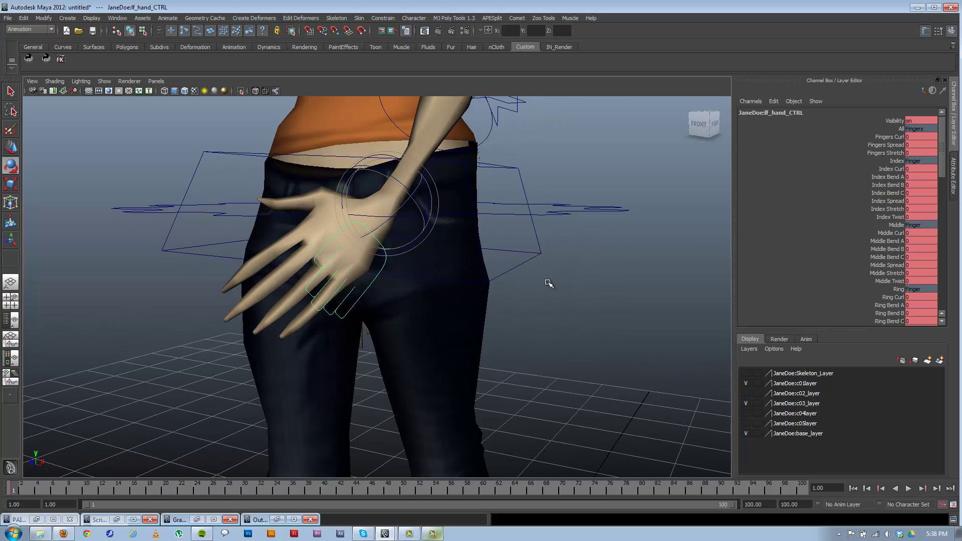
click(886, 146)
middle_drag(458, 284, 429, 272)
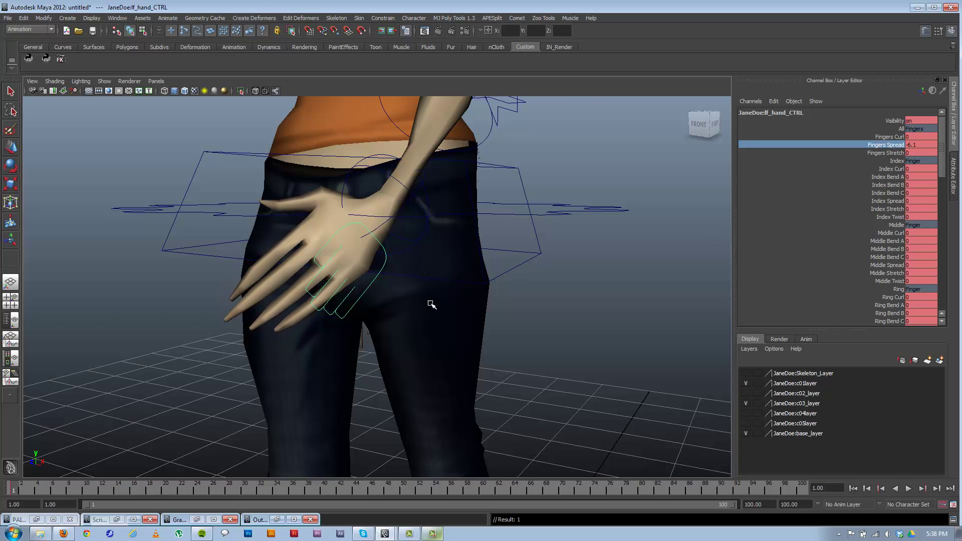
alt+drag(432, 305, 458, 307)
alt+right_drag(458, 307, 486, 335)
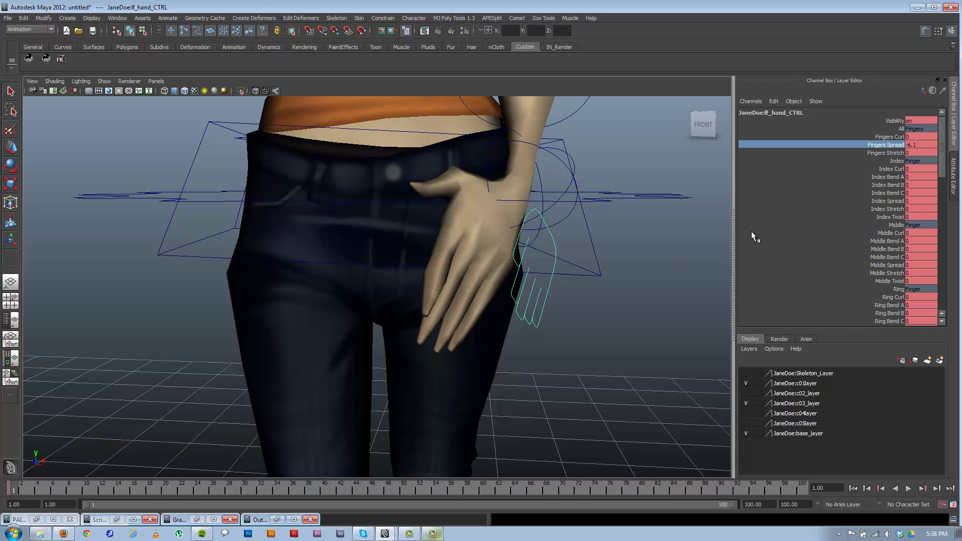
- Curl the left hand's index finger slightly with an Index Curl of about 5.6
alt+drag(724, 242, 707, 248)
click(893, 170)
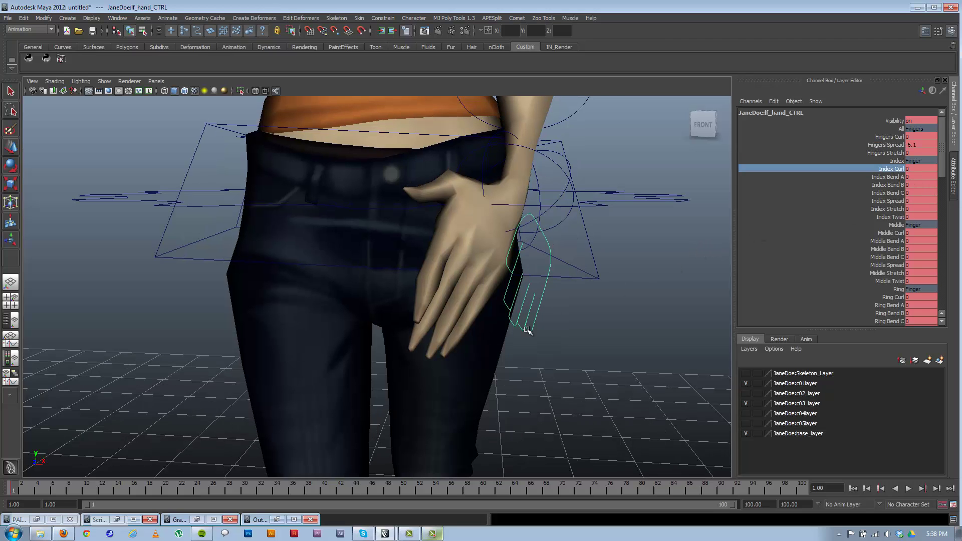
middle_drag(526, 331, 553, 344)
alt+drag(554, 346, 727, 293)
- Curl the left hand's middle and ring fingers, with Middle Curl at about 12.9 and Ring Curl at about 17.8
click(892, 234)
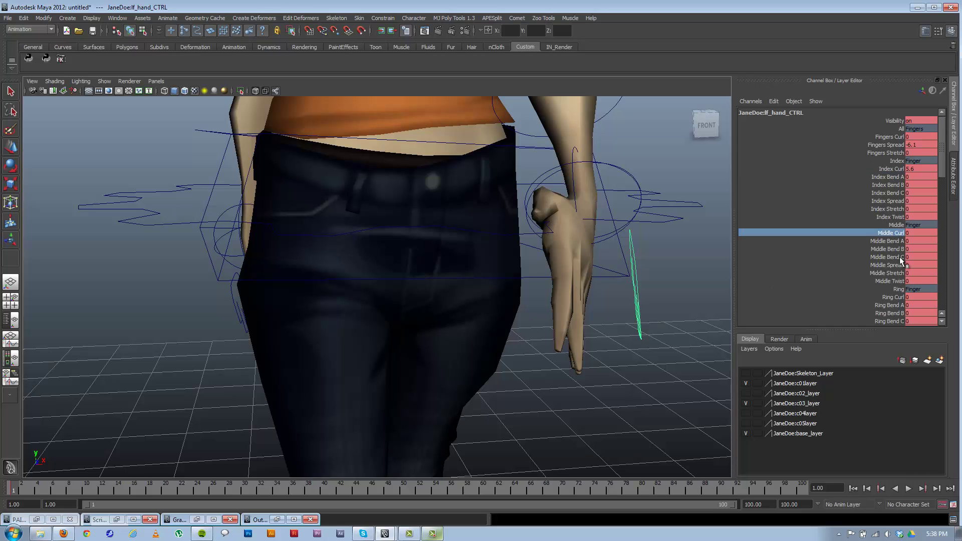
ctrl+click(893, 297)
middle_drag(500, 296, 570, 314)
click(883, 305)
click(901, 297)
alt+drag(554, 319, 543, 326)
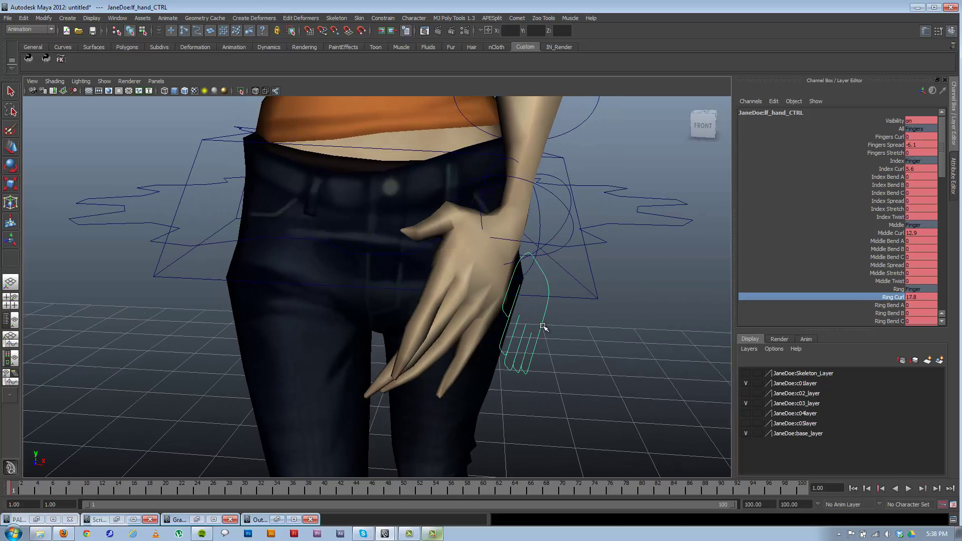
- Curl the left hand's pinky with a Pinky Curl of about 24
alt+middle_drag(543, 326, 551, 259)
scroll(943, 187, down, 3)
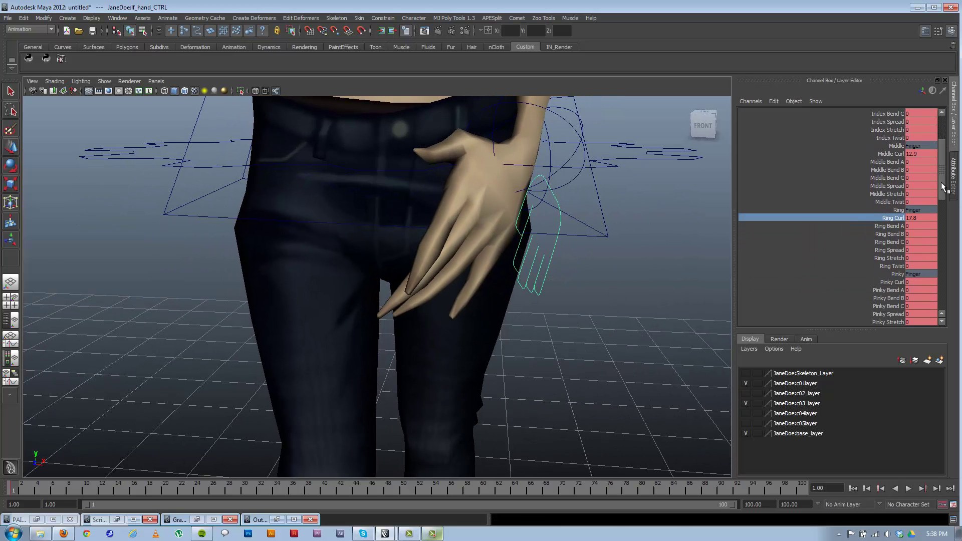
click(896, 282)
middle_drag(628, 301, 664, 323)
alt+drag(664, 323, 633, 296)
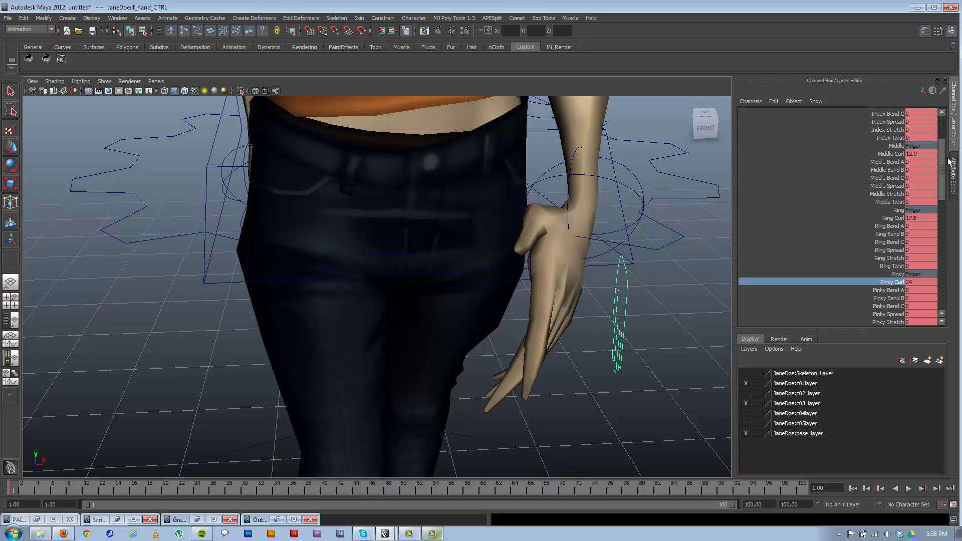
- Set Thumb Curl to about 16.6 on the left hand control
drag(943, 163, 944, 201)
click(889, 213)
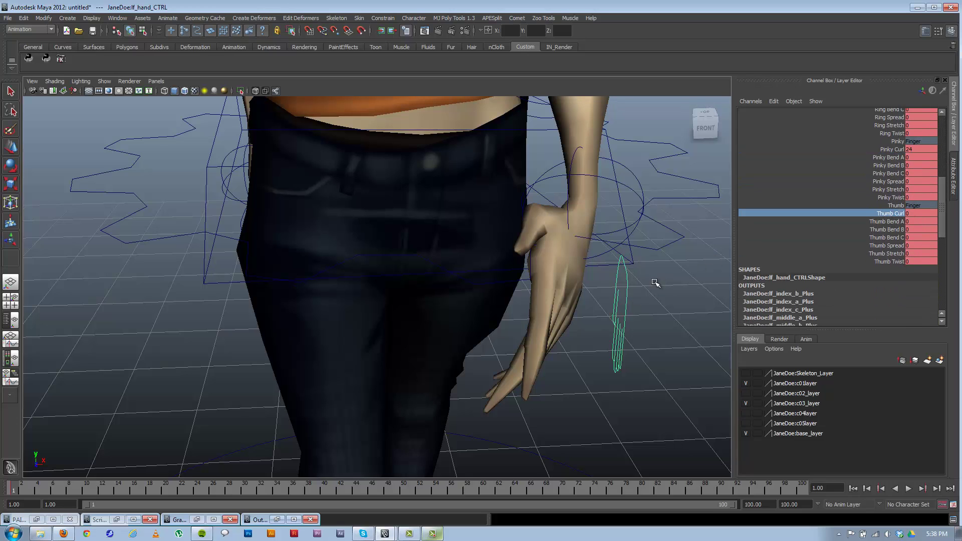
middle_drag(669, 273, 755, 258)
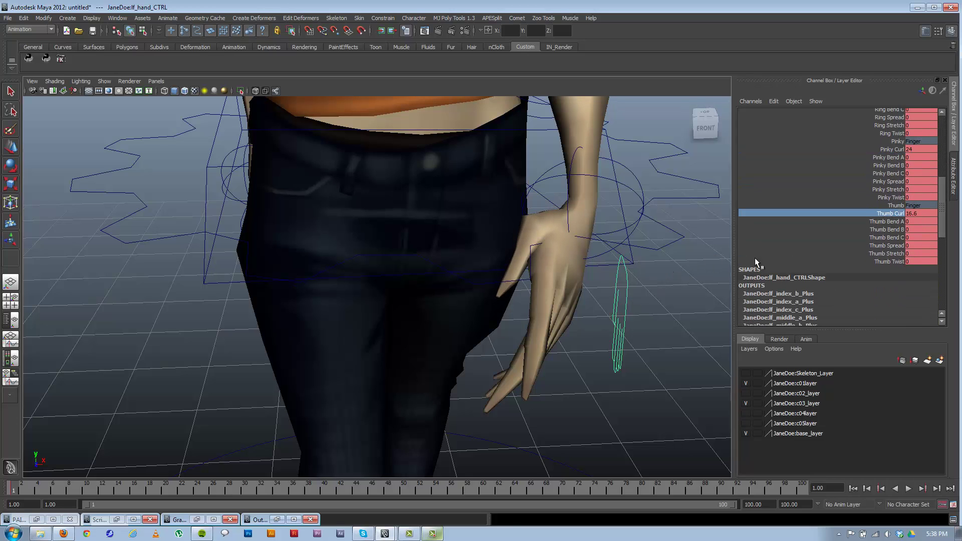
click(895, 253)
middle_drag(896, 253, 787, 238)
key(ctrl+z)
click(894, 261)
key(ctrl+z)
- Set Thumb Spread to about 24.3 and Thumb Bend A to about 33.2 on the left hand control
click(897, 247)
mouse_move(624, 272)
alt+mouse_down()
mouse_move(644, 266)
mouse_move(630, 271)
alt+mouse_up()
click(884, 224)
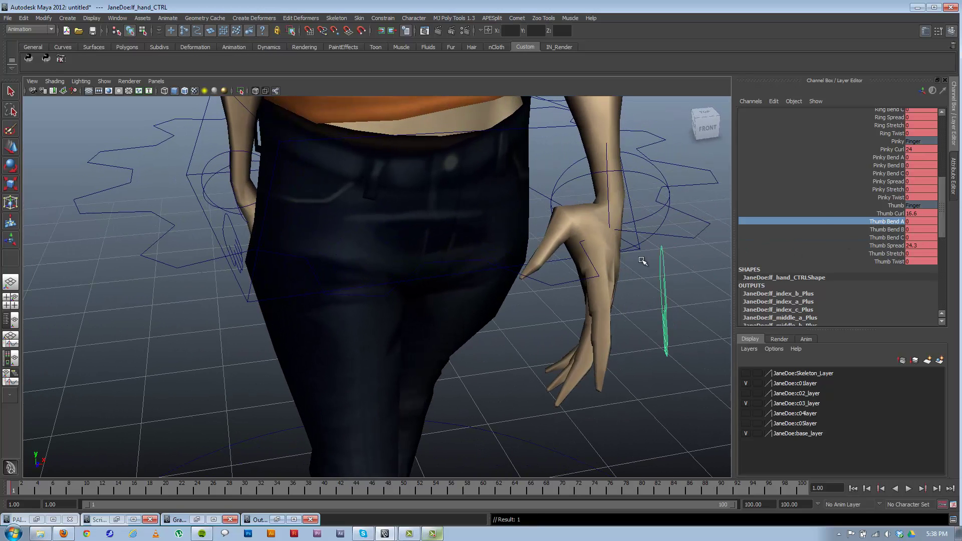
middle_drag(640, 257, 808, 256)
alt+drag(659, 284, 536, 301)
- Bend the left thumb's middle joint back with a Thumb Bend B of about -31.2
click(888, 229)
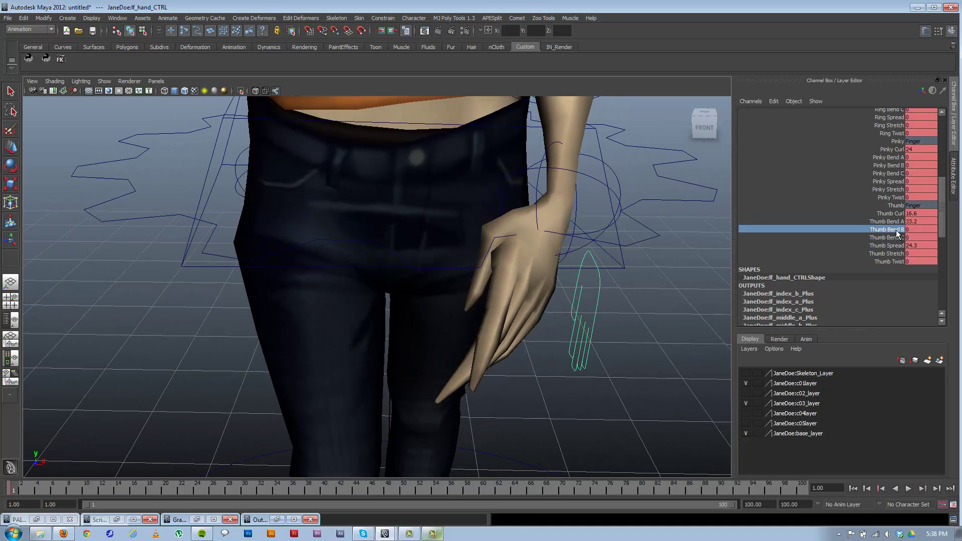
middle_drag(597, 283, 441, 252)
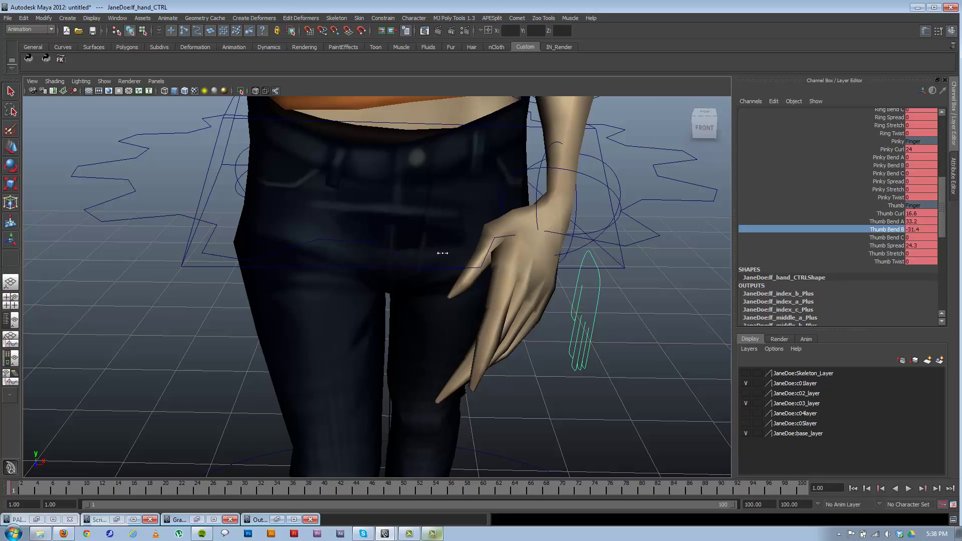
alt+drag(440, 251, 426, 298)
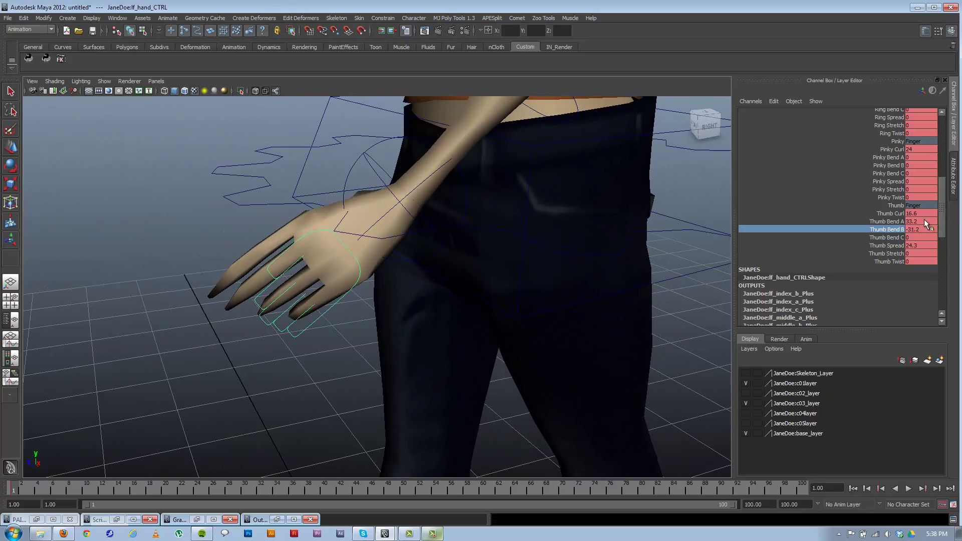
drag(942, 202, 944, 134)
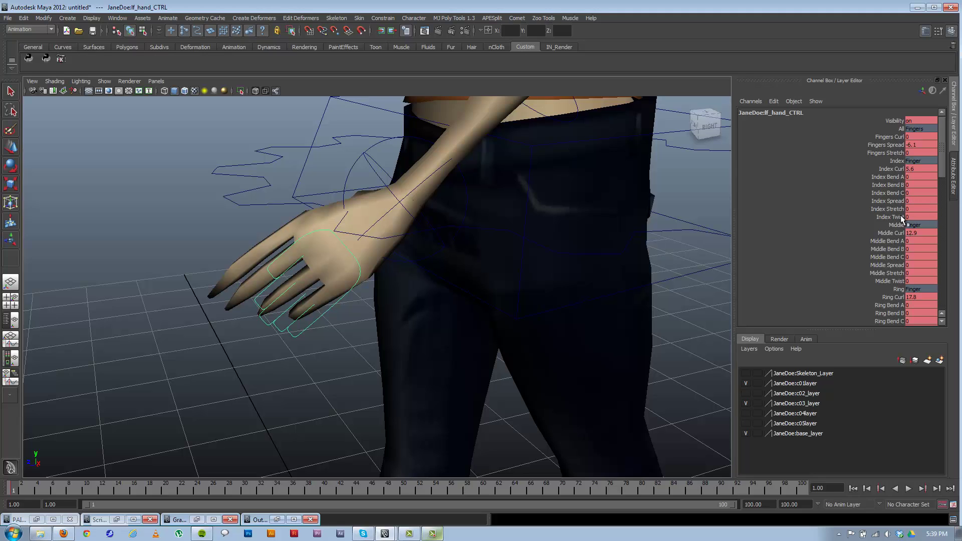
click(887, 210)
middle_drag(588, 281, 583, 281)
key(ctrl+z)
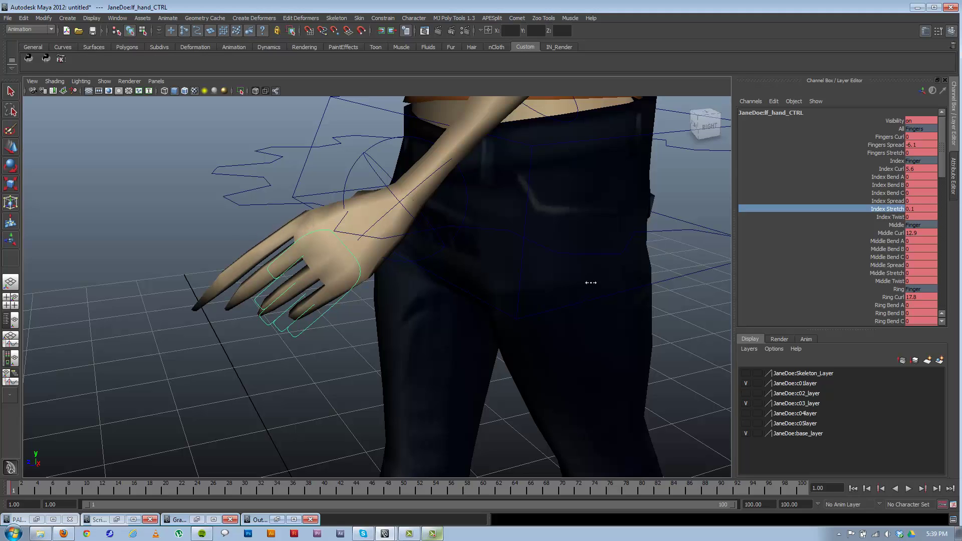
- Set Index Spread to about -6.3 on the left hand control
click(897, 201)
middle_drag(510, 312, 480, 313)
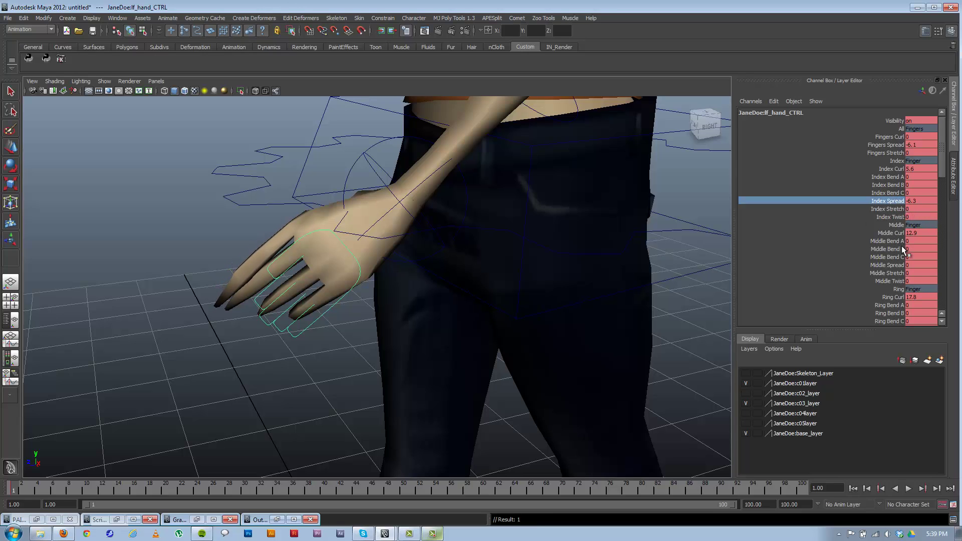
click(888, 273)
scroll(946, 166, down, 3)
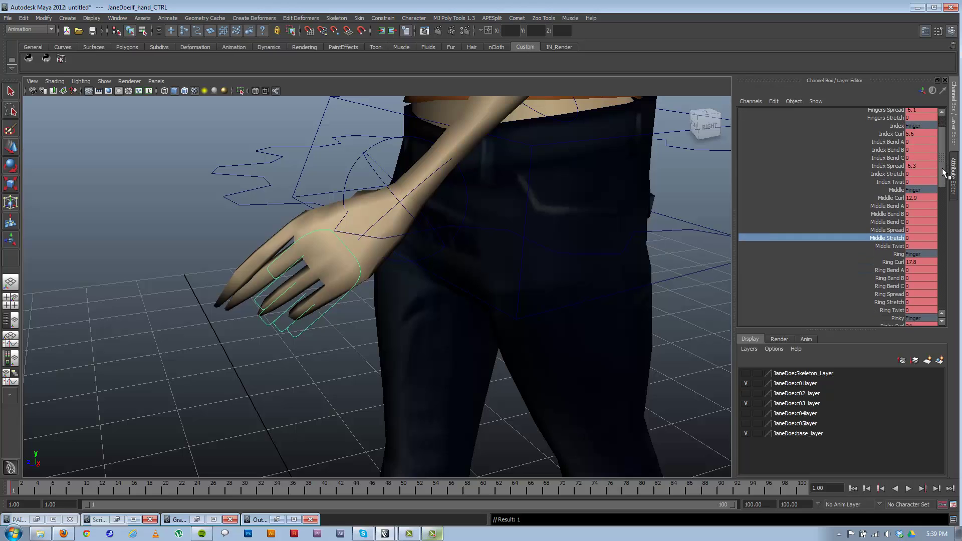
click(899, 282)
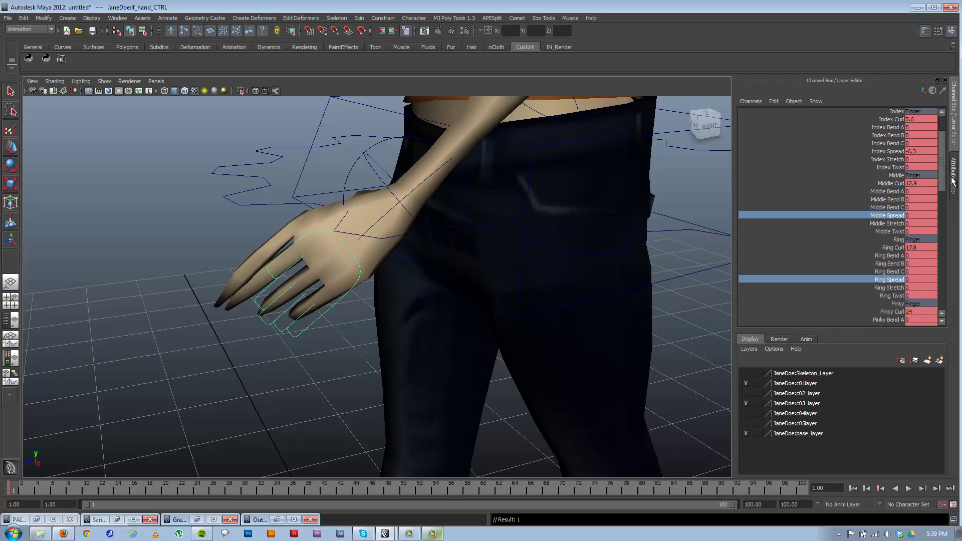
drag(946, 173, 942, 200)
ctrl+click(888, 242)
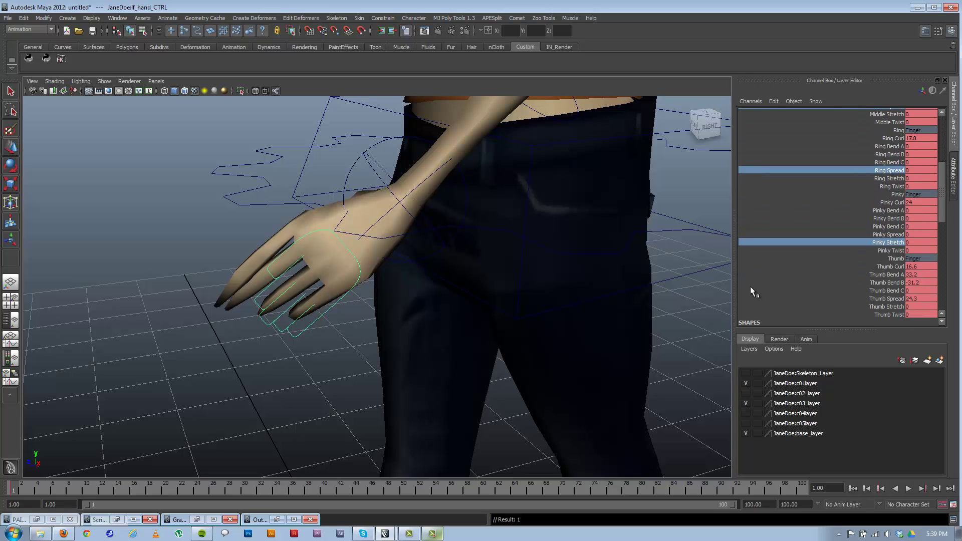
middle_drag(539, 315, 561, 291)
key(ctrl+z)
ctrl+click(890, 242)
ctrl+click(890, 242)
key(ctrl+z)
- Set Middle Spread to about -5.7 on the left hand control
click(889, 114)
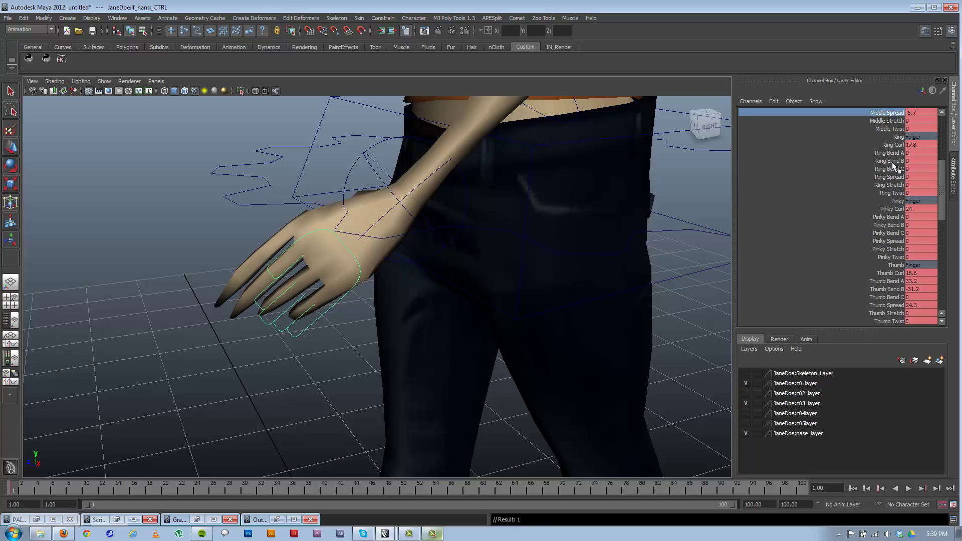
alt+drag(591, 300, 630, 293)
- Rotate the left wrist control to about -2.236, 7.19 and 3.459 in X, Y and Z
click(630, 243)
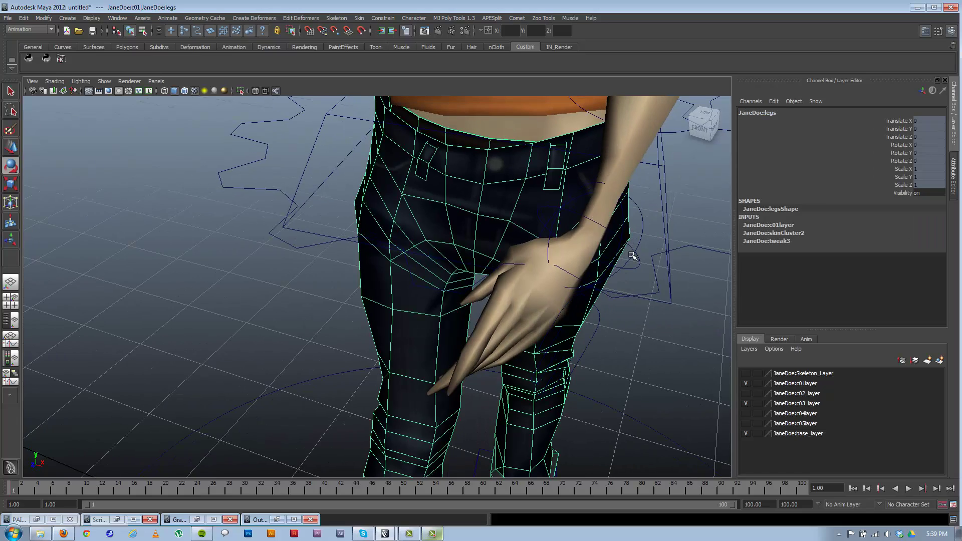
click(606, 259)
drag(559, 239, 381, 353)
alt+right_drag(381, 353, 275, 368)
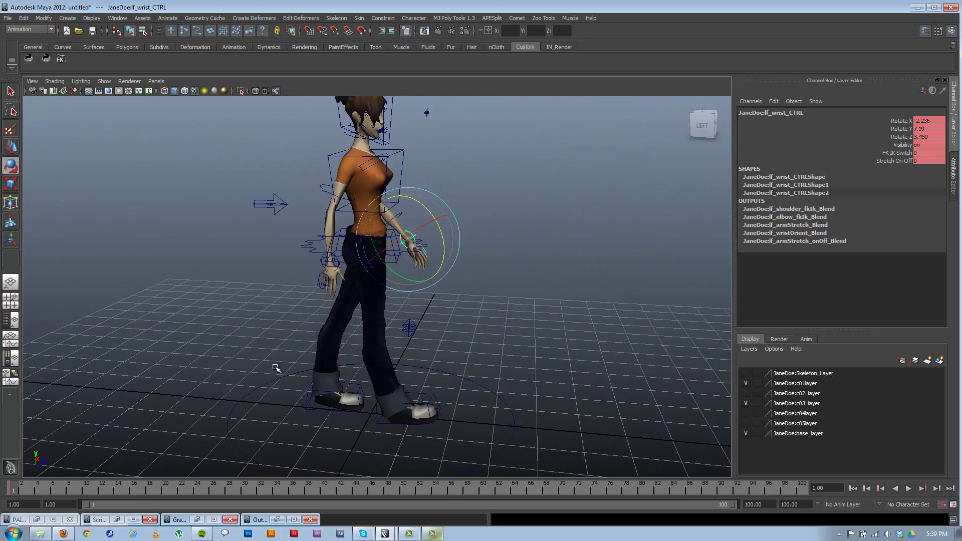
alt+drag(284, 377, 316, 339)
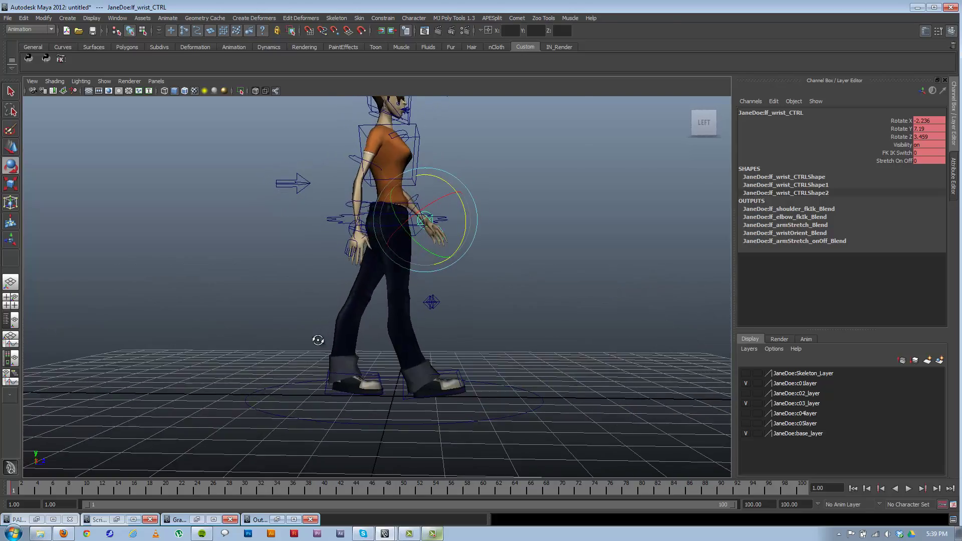
alt+right_drag(316, 339, 430, 402)
mouse_move(430, 401)
alt+mouse_down()
mouse_move(226, 353)
mouse_move(51, 359)
mouse_move(58, 376)
alt+mouse_up()
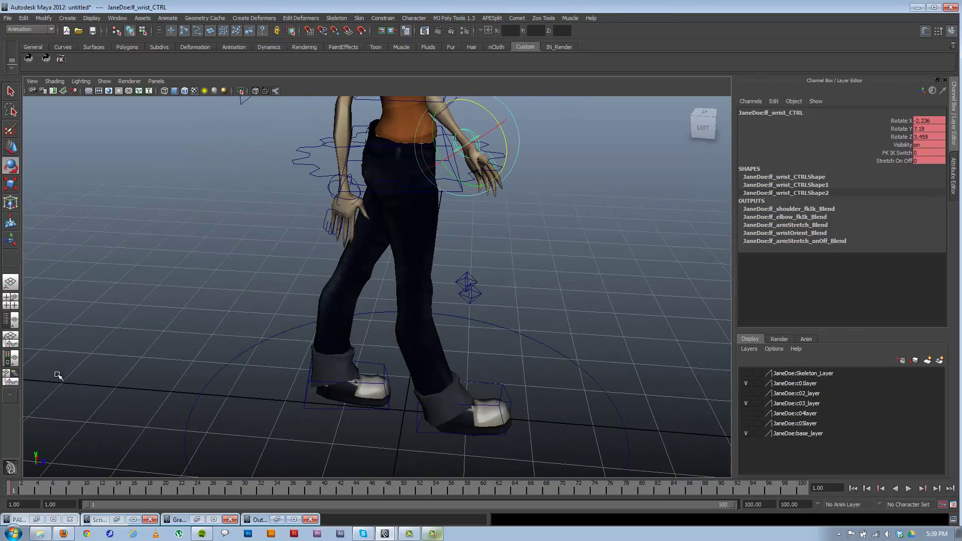
- Copy the left hand control's finger key at frame 1 and paste it onto the right hand control
mouse_move(441, 348)
alt+mouse_down()
mouse_move(372, 344)
mouse_move(373, 323)
alt+mouse_up()
alt+middle_drag(469, 323, 496, 321)
alt+right_drag(496, 321, 623, 369)
click(627, 277)
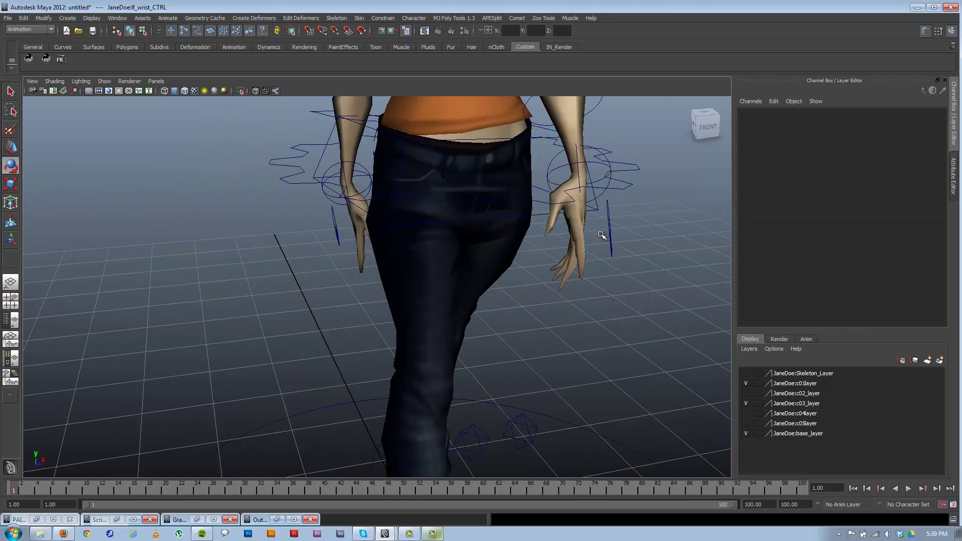
click(607, 236)
right_click(15, 491)
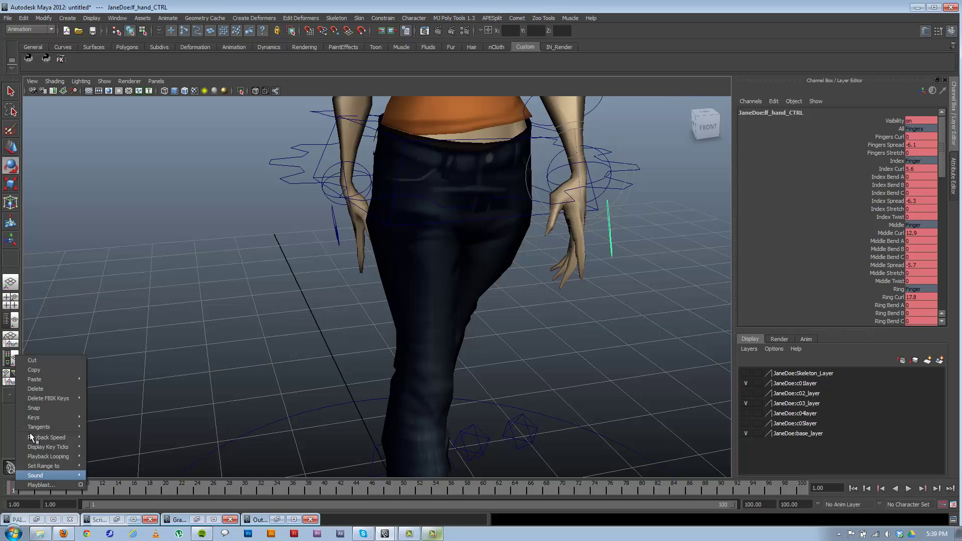
click(38, 375)
alt+drag(272, 258, 324, 256)
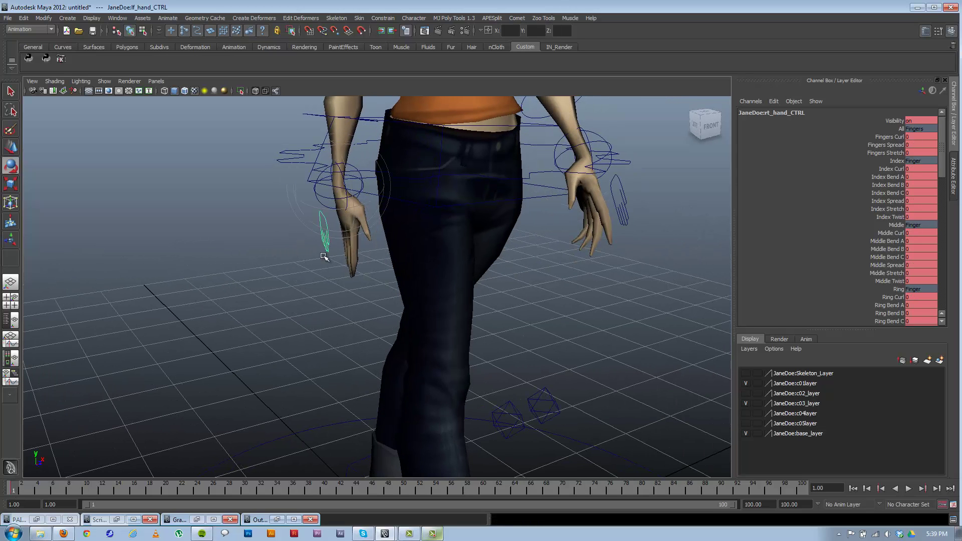
right_click(18, 485)
mouse_move(65, 375)
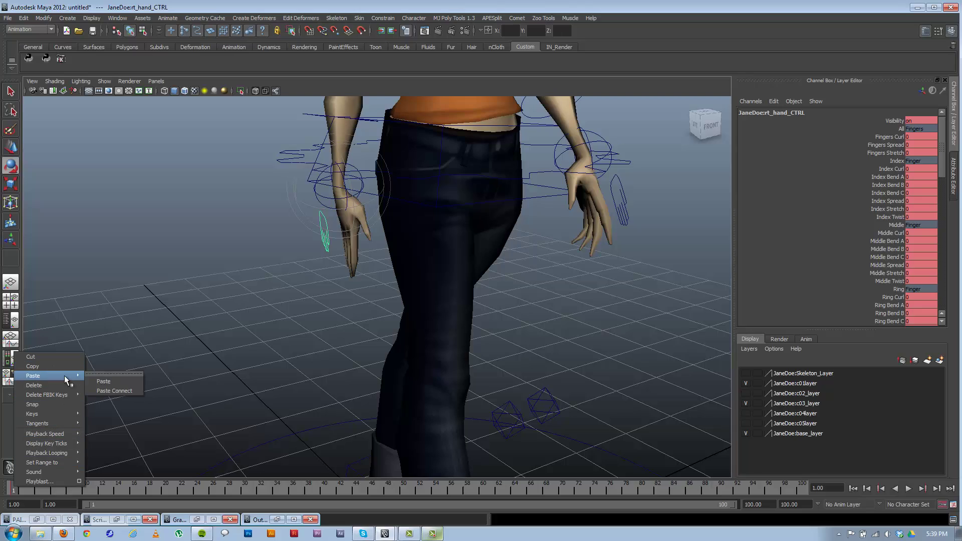
click(106, 384)
alt+drag(100, 383, 495, 326)
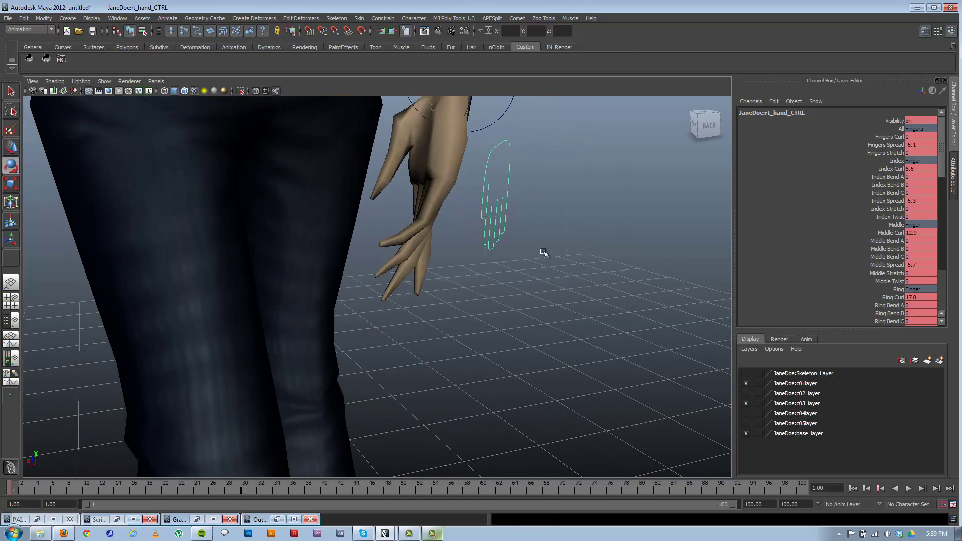
- Set Middle Curl to about 8.6 and Index Curl to about 7.1 on the right hand control
click(890, 233)
middle_drag(581, 261, 531, 262)
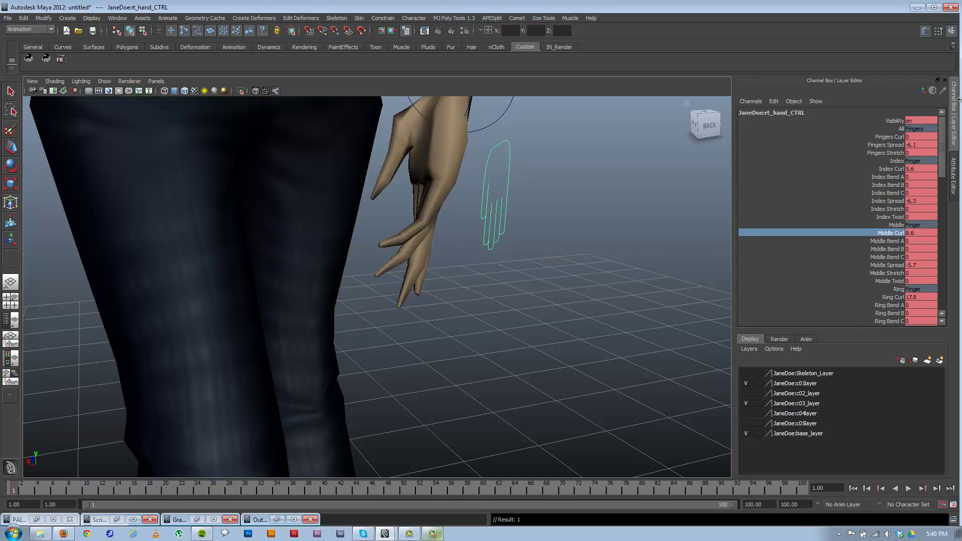
click(891, 169)
mouse_move(600, 261)
middle_down()
mouse_move(549, 271)
mouse_move(600, 256)
middle_up()
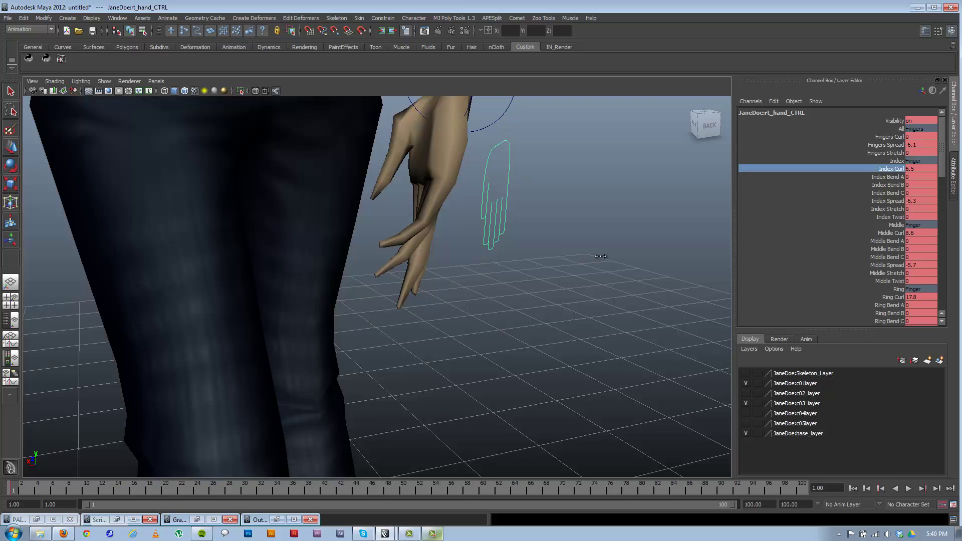
alt+drag(604, 257, 574, 275)
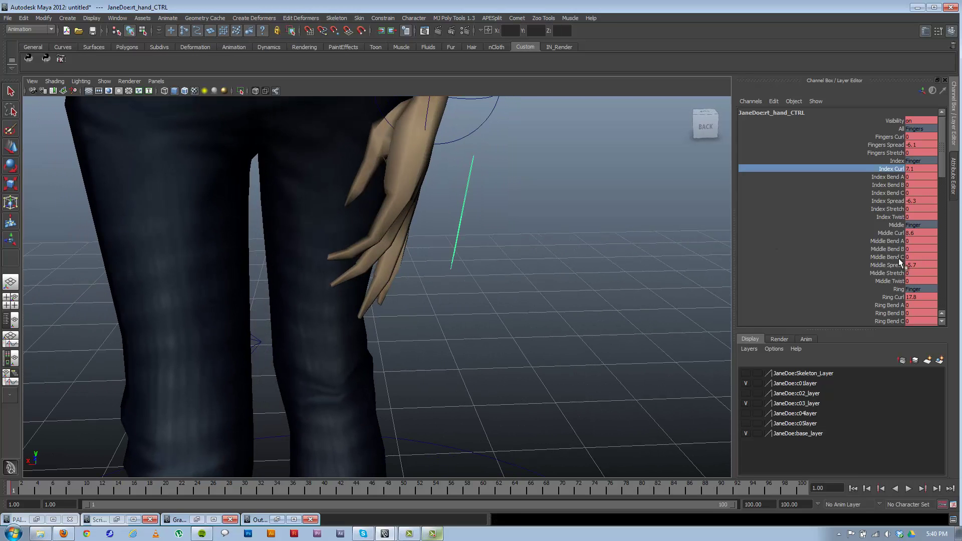
- Relax the right hand's outer fingers with a Ring Curl of about 13.3 and a Pinky Curl of about 18.3
click(891, 233)
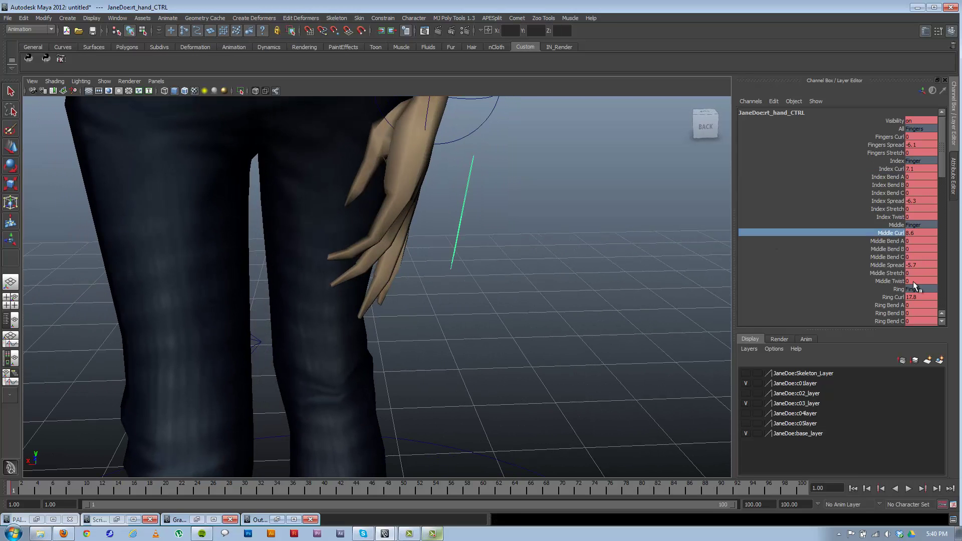
click(890, 297)
middle_drag(594, 304, 531, 313)
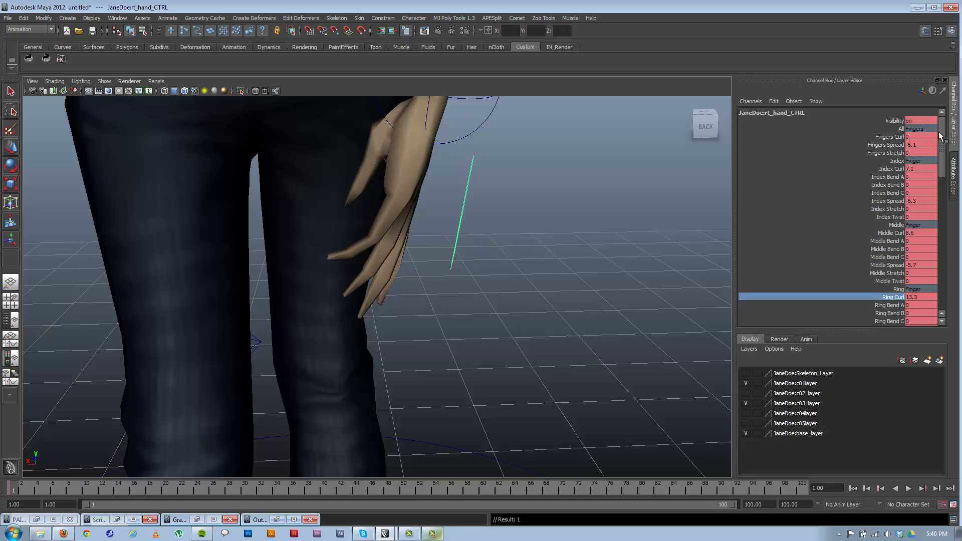
drag(940, 136, 946, 163)
click(893, 266)
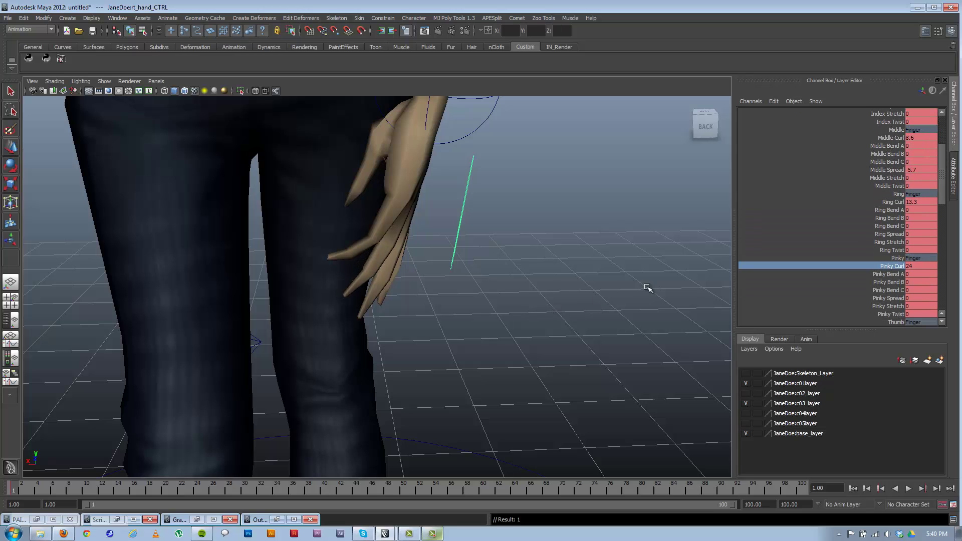
middle_drag(645, 287, 567, 300)
alt+drag(594, 325, 329, 228)
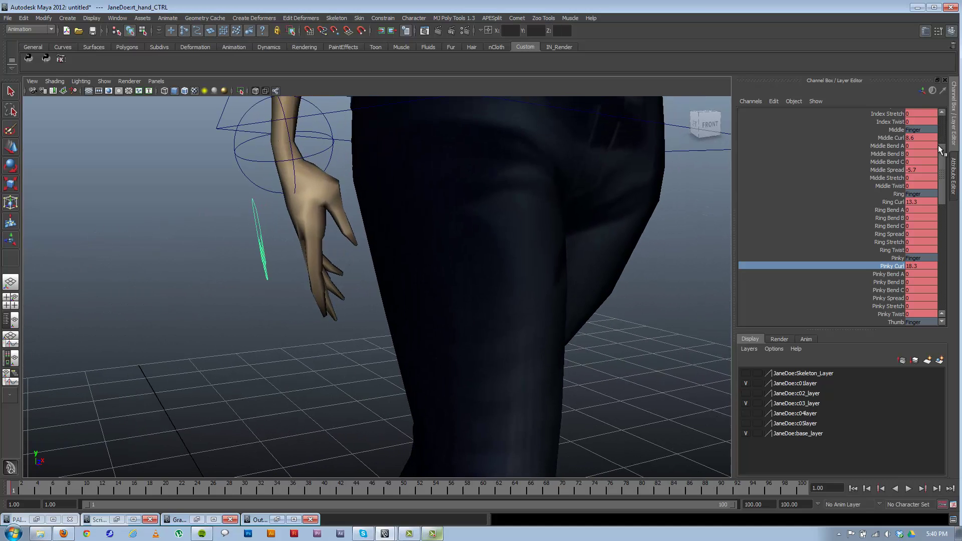
- Set the right thumb's Thumb Bend C to 19 and its Thumb Twist to about 68.9
drag(939, 149, 947, 191)
click(888, 254)
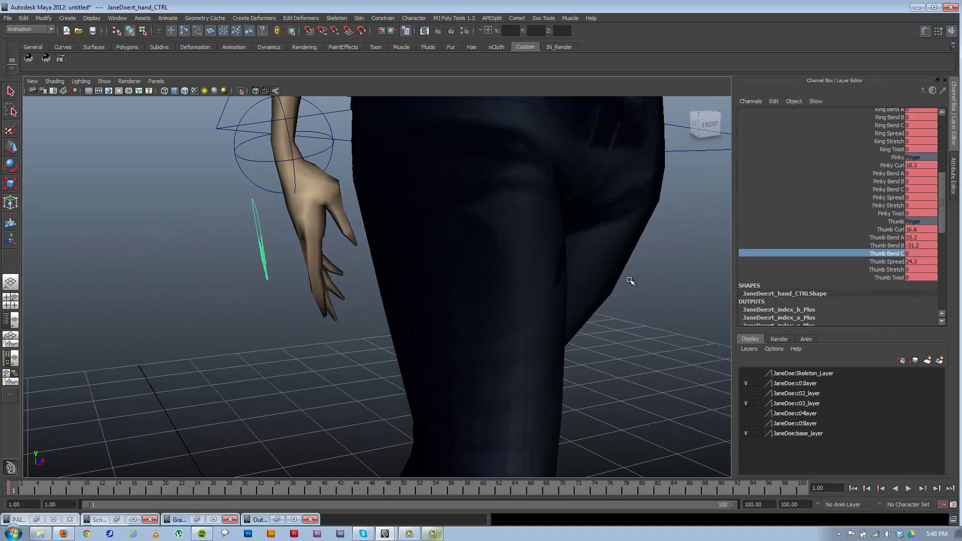
middle_drag(435, 336, 310, 316)
mouse_move(429, 311)
alt+mouse_down()
mouse_move(411, 303)
mouse_move(371, 313)
mouse_move(446, 303)
alt+mouse_up()
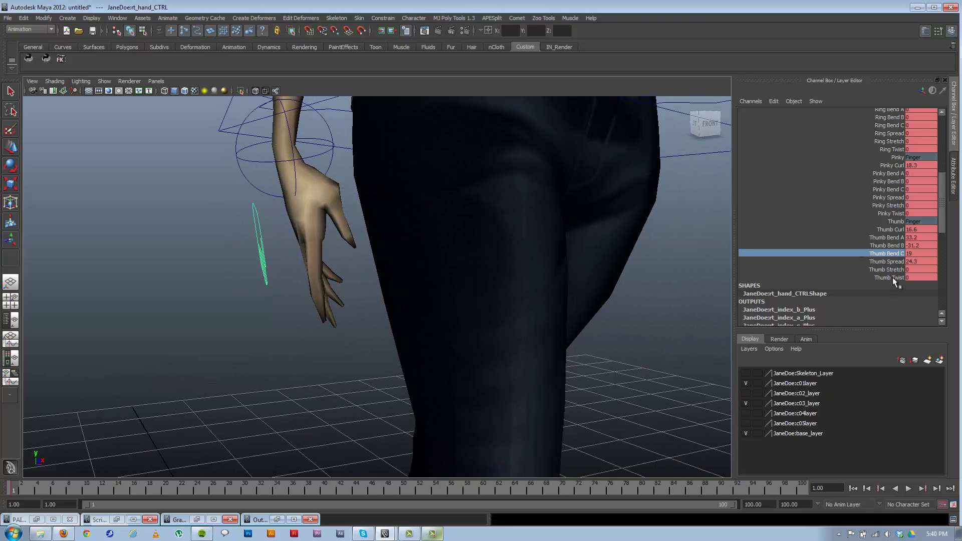
click(893, 278)
middle_drag(424, 289, 583, 258)
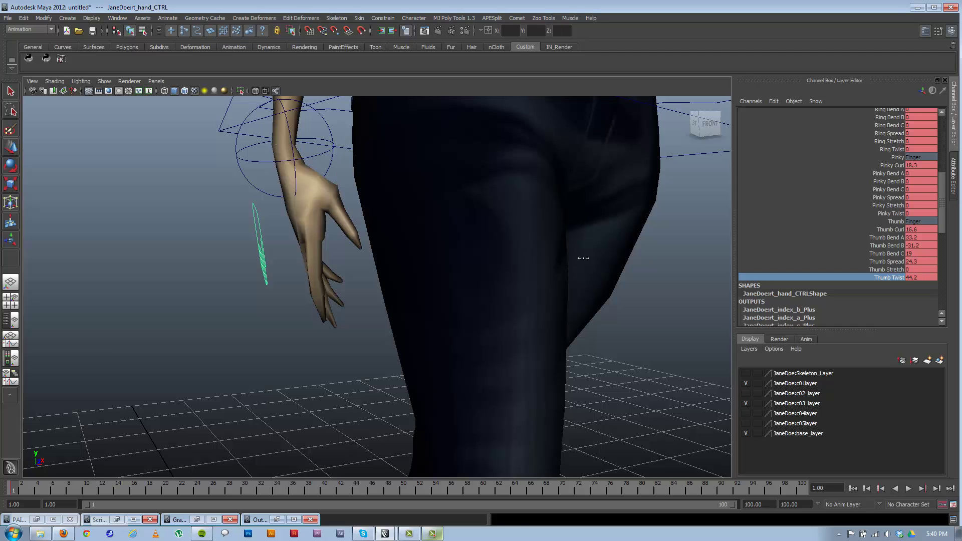
alt+drag(583, 258, 570, 305)
middle_drag(570, 305, 662, 275)
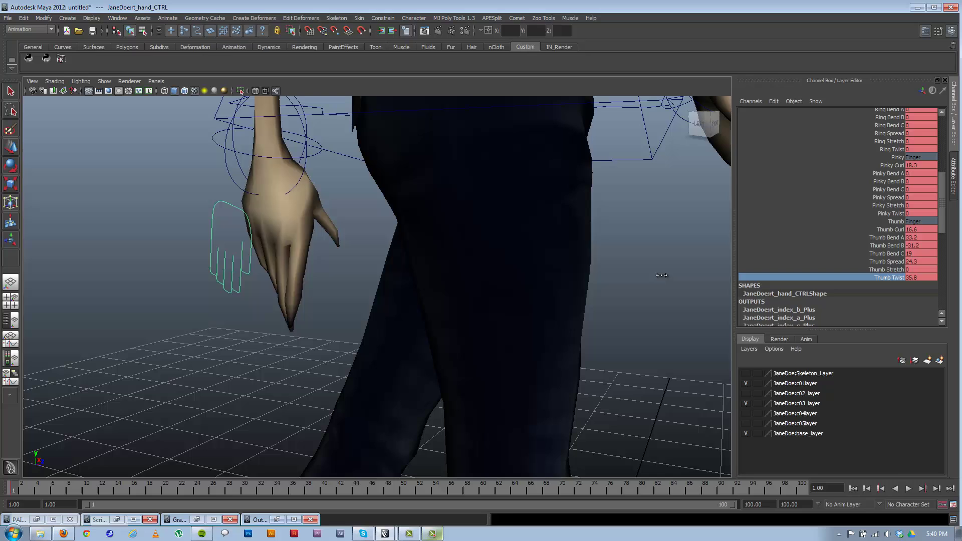
- Try Thumb Bend B at about -21.5 and Thumb Bend C at about 4.6 on the right hand, and undo the Thumb Bend C change
click(895, 246)
middle_drag(529, 258, 474, 280)
click(812, 253)
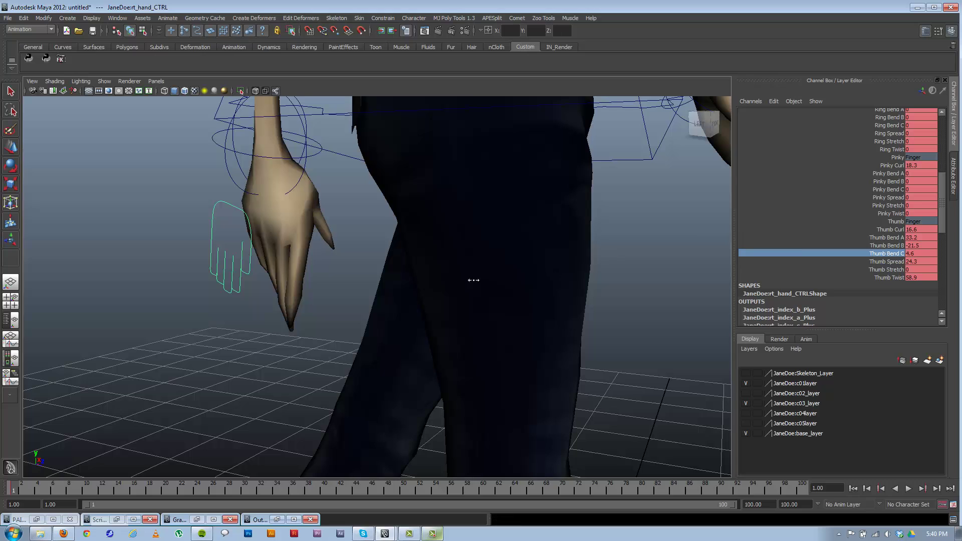
key(ctrl+z)
- Set the right thumb's Thumb Bend A to about 19.1 and Thumb Bend B to about -3.8
click(894, 239)
middle_drag(509, 285, 460, 291)
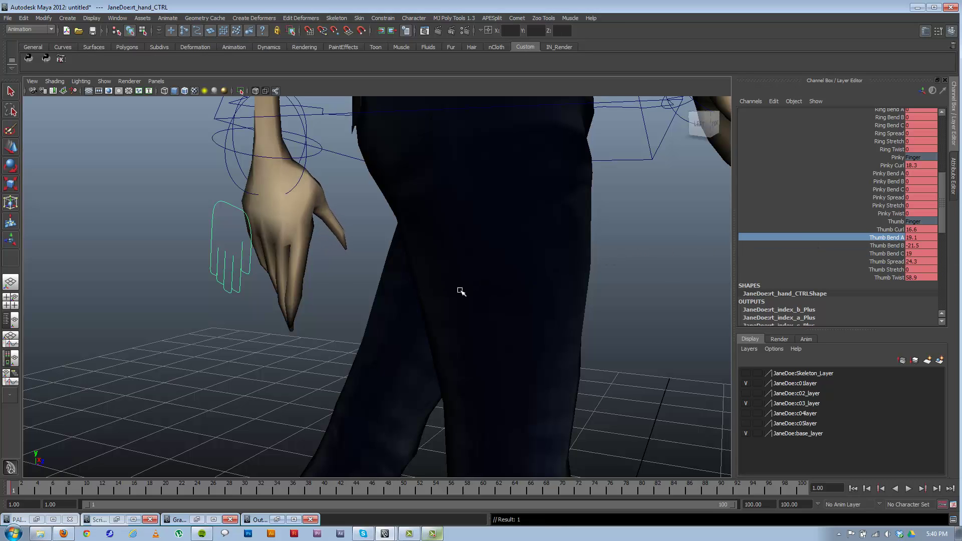
click(890, 247)
mouse_move(629, 268)
middle_down()
mouse_move(462, 292)
mouse_move(618, 268)
middle_up()
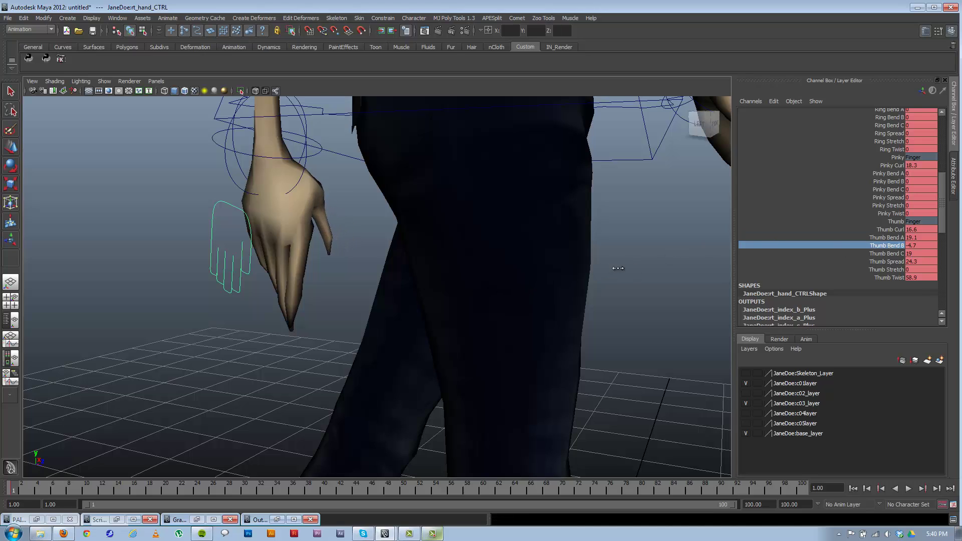
- Examine the character's full contact pose and both hands from the front and the side
alt+drag(622, 268, 546, 290)
alt+right_drag(545, 290, 485, 266)
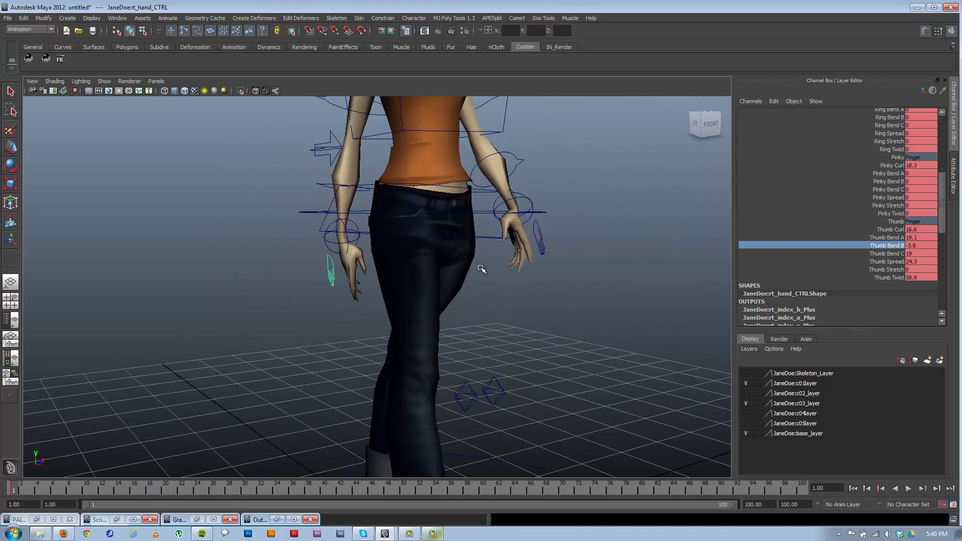
alt+drag(486, 266, 519, 278)
alt+right_drag(518, 278, 516, 296)
alt+drag(516, 295, 302, 300)
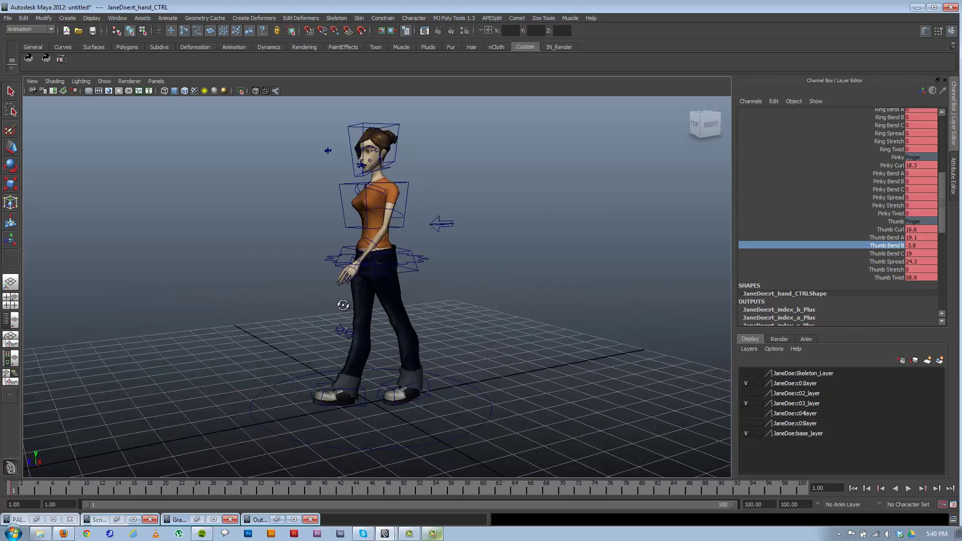
alt+right_drag(301, 300, 369, 357)
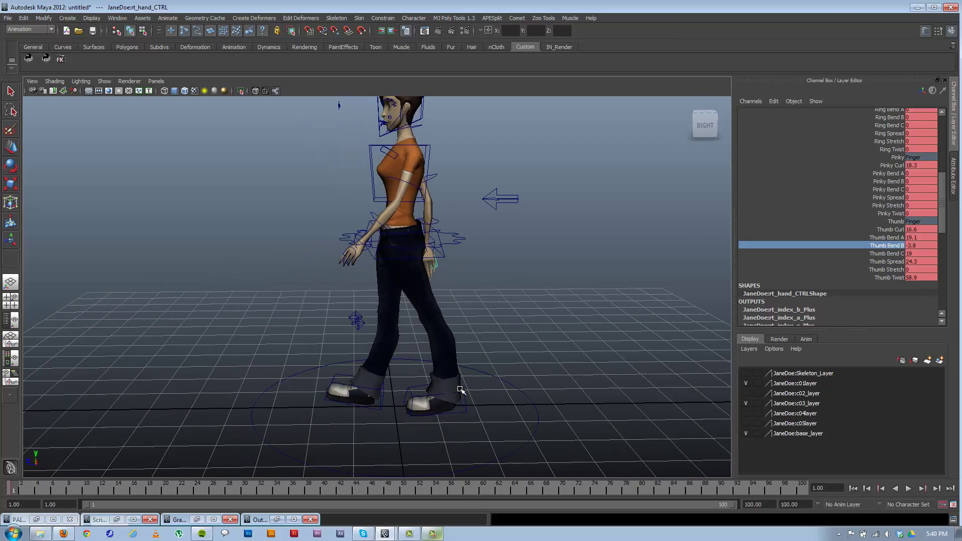
alt+right_drag(461, 389, 444, 425)
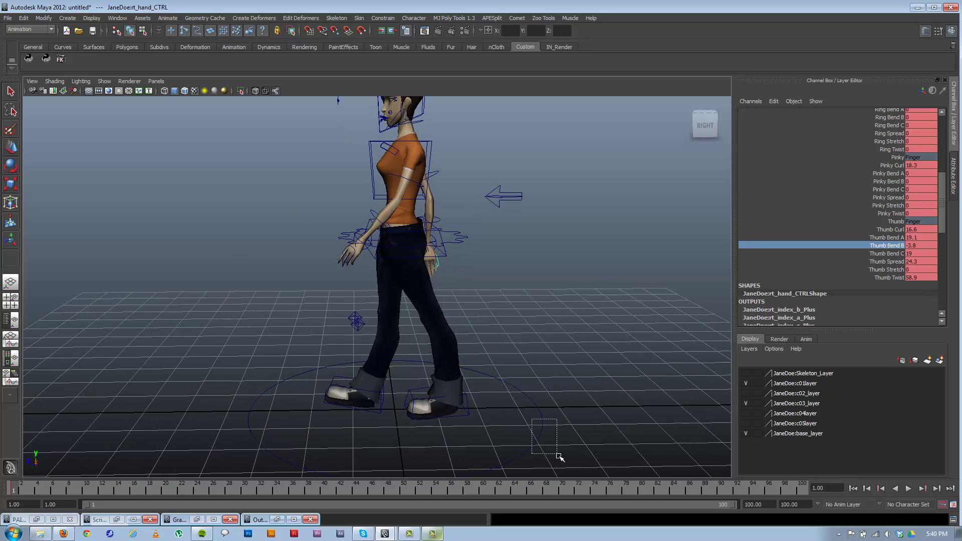
- Select the character's move-all circle control and copy its key at frame 10
drag(560, 457, 560, 458)
click(83, 493)
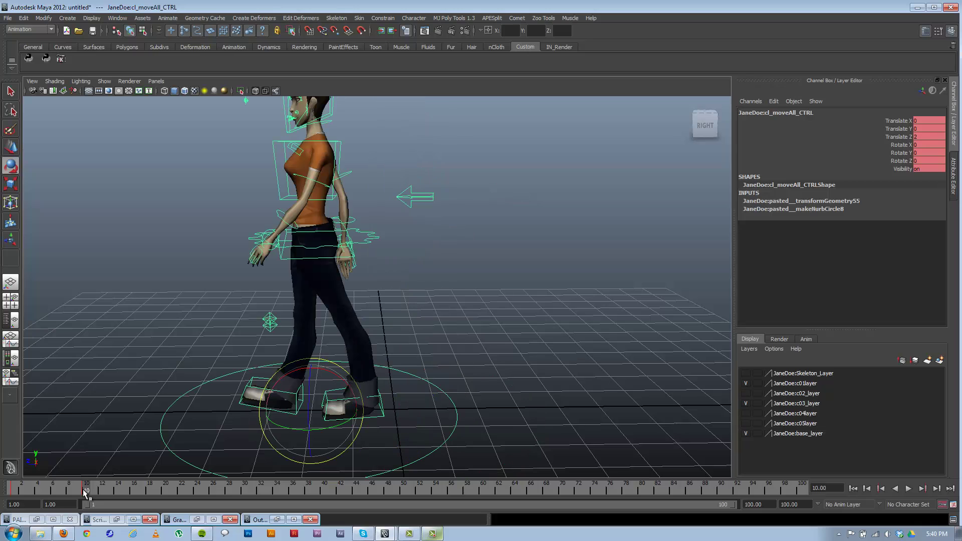
right_click(85, 492)
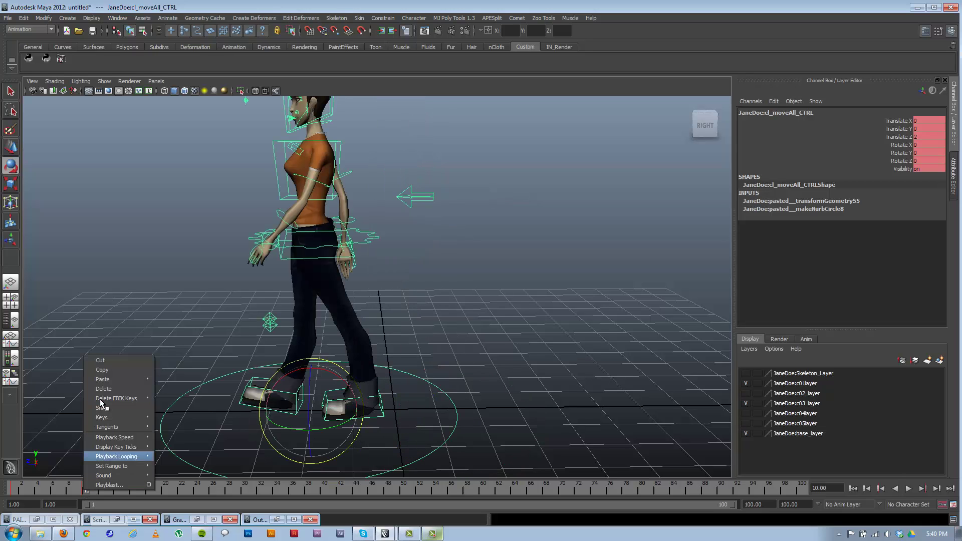
click(102, 371)
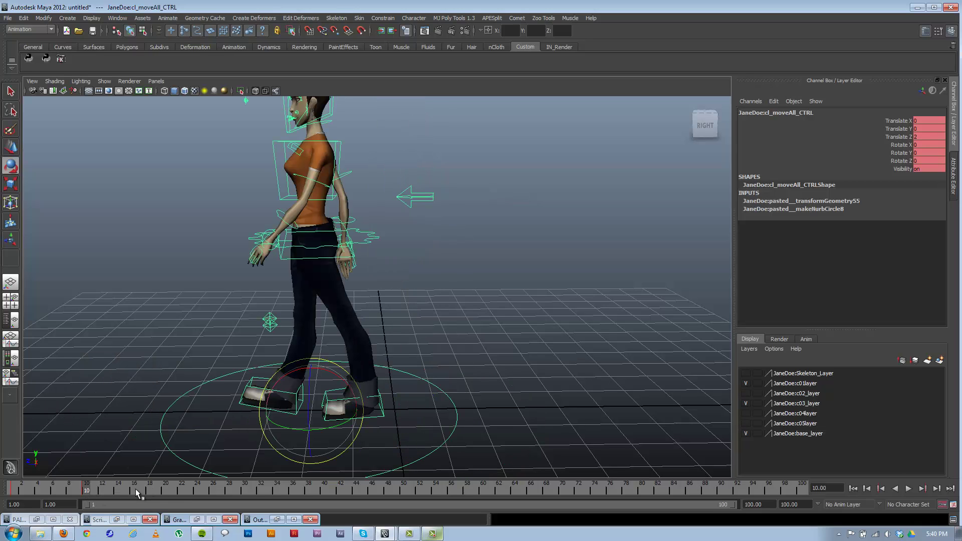
- Set the move-all control's Translate Z to 4 at frame 20
click(165, 493)
double_click(930, 136)
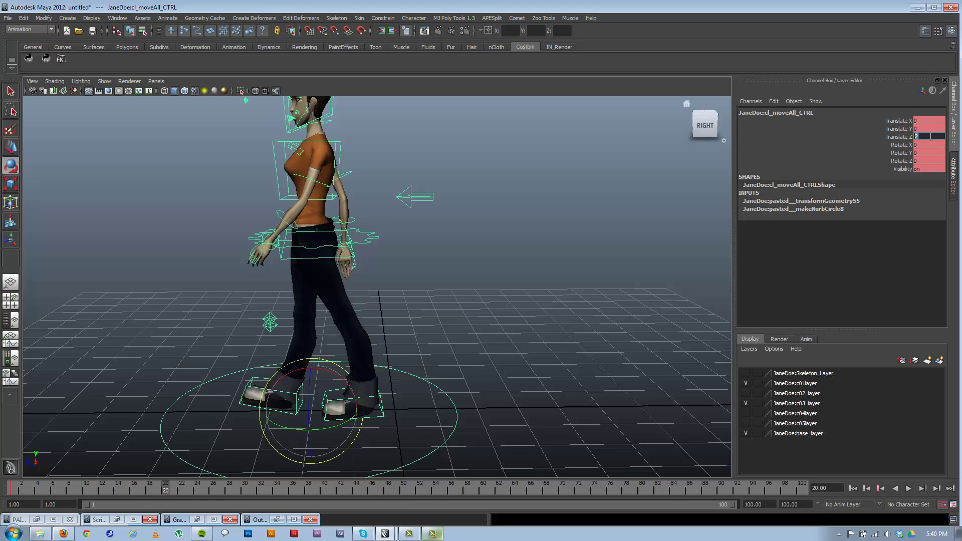
text(4)
key(Return)
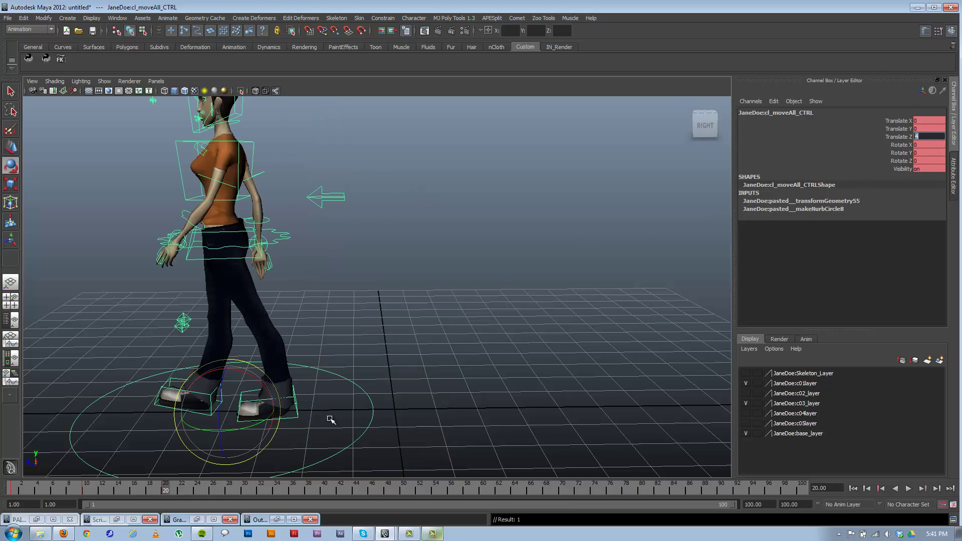
alt+middle_drag(330, 420, 419, 406)
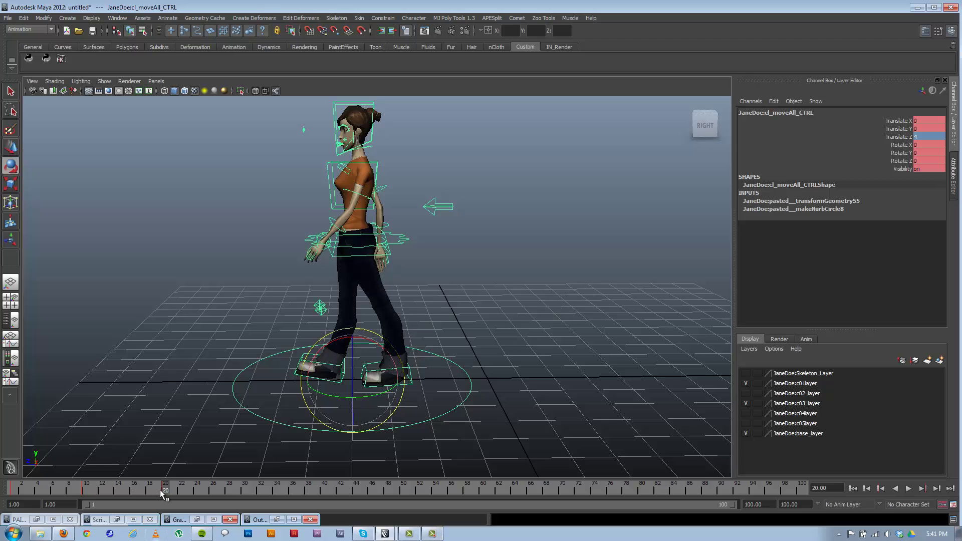
- Play and scrub through the character's forward movement, and return to frame 1
key(alt+v)
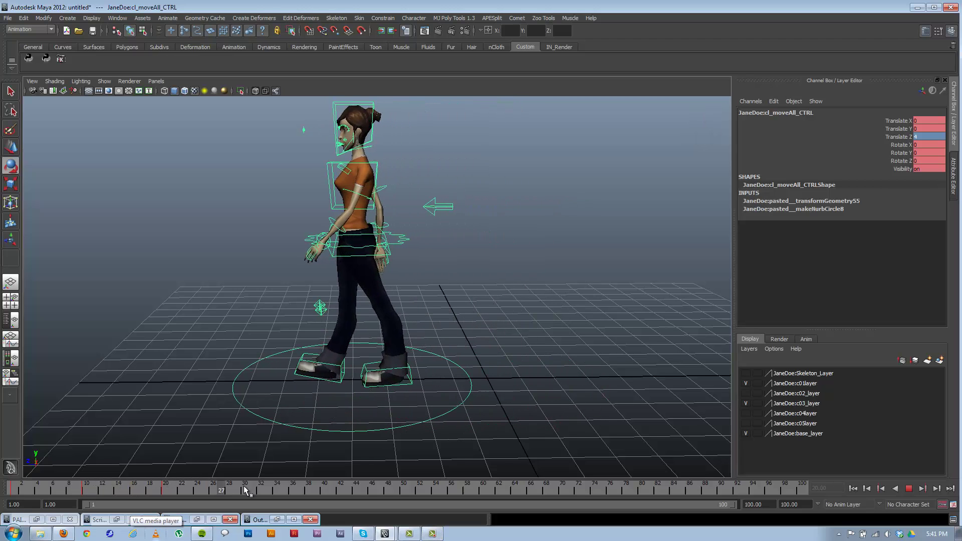
drag(244, 487, 166, 491)
key(alt+shift+v)
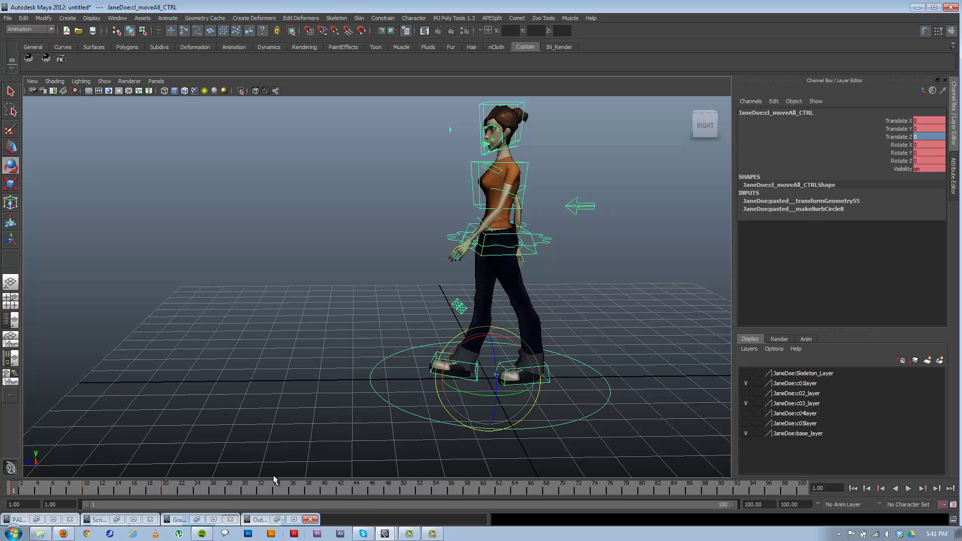
- Make the move-all control's Translate Z keys at frames 10 and 20 linear in the Graph Editor, and play the animation back
click(197, 520)
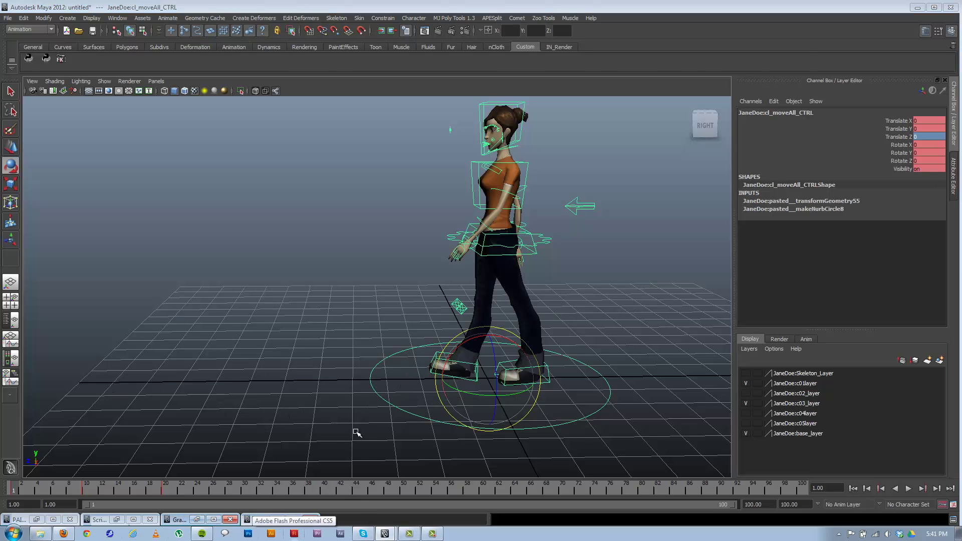
alt+middle_drag(716, 209, 517, 366)
alt+right_drag(684, 280, 623, 298)
drag(598, 181, 713, 296)
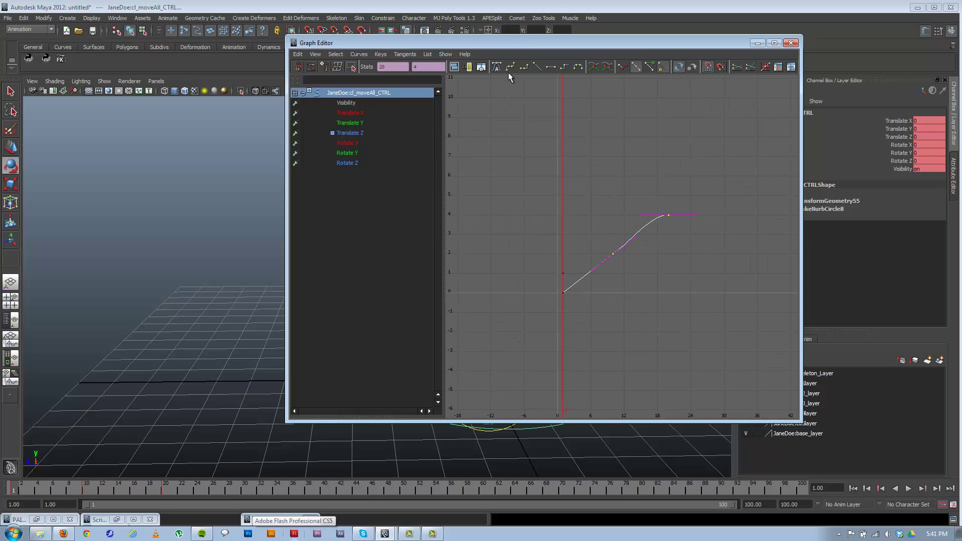
click(537, 67)
click(758, 43)
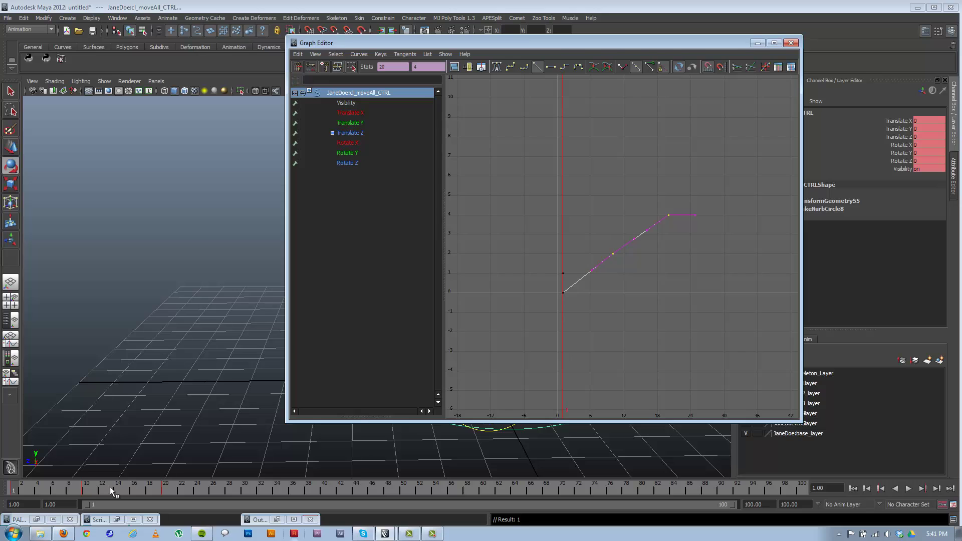
click(909, 489)
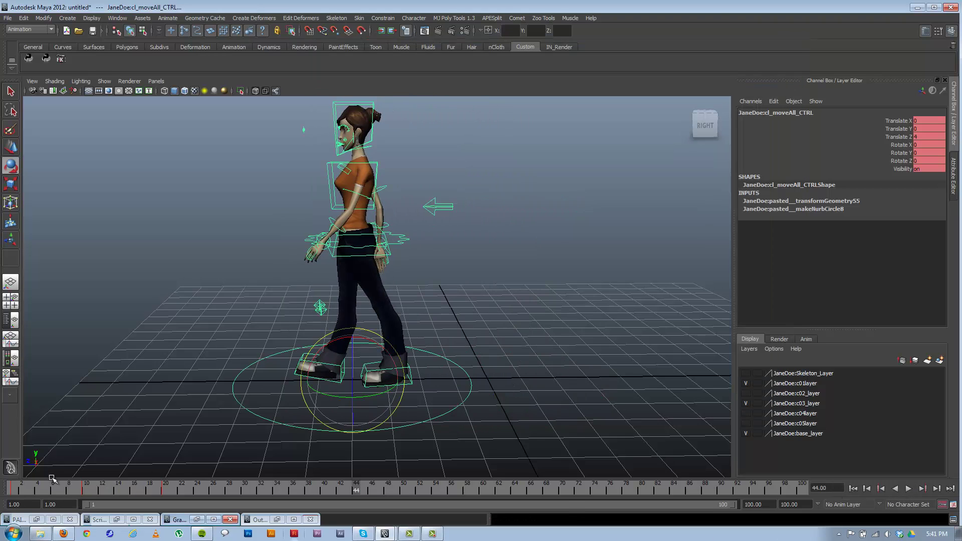
- Stop playback, return to frame 1, and select the whole character together with all her controls
key(Escape)
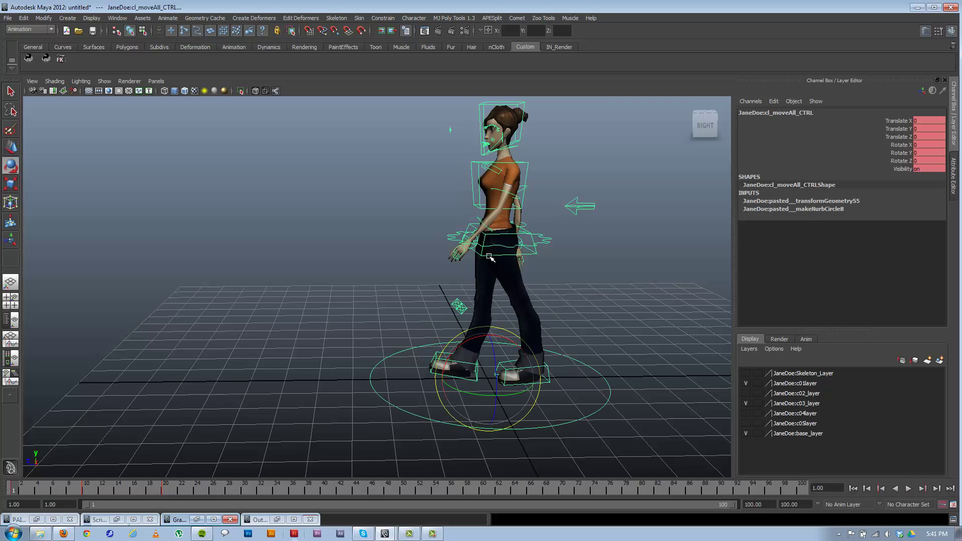
scroll(505, 264, down, 1)
click(104, 81)
click(104, 82)
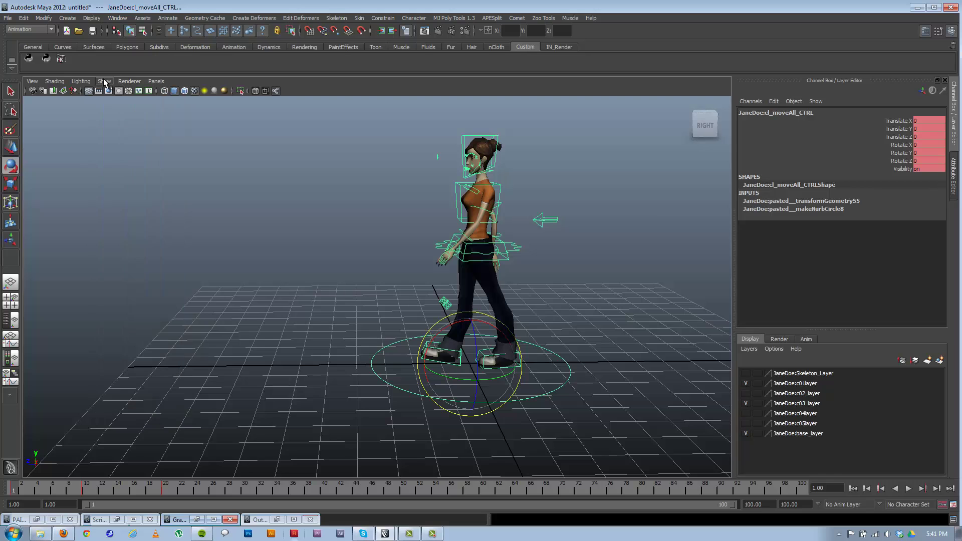
click(209, 33)
click(345, 197)
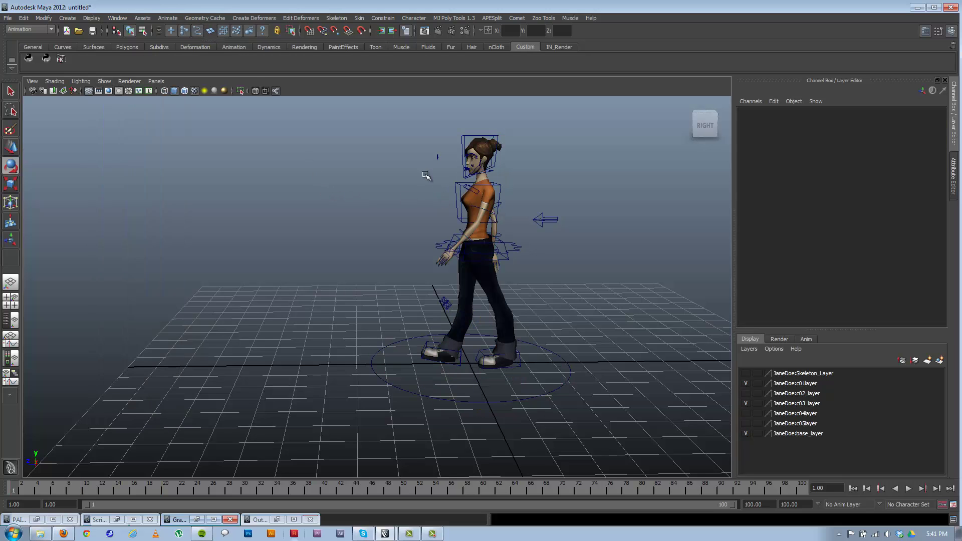
drag(322, 107, 760, 444)
- Set the JaneDoe c01layer, c03_layer and base_layer display layers to Reference
click(758, 383)
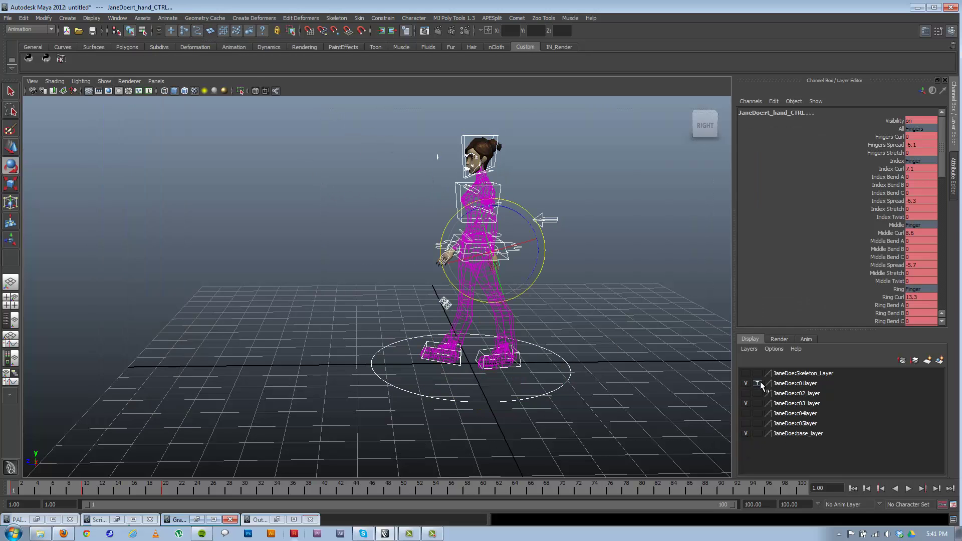
click(757, 384)
click(758, 404)
click(758, 404)
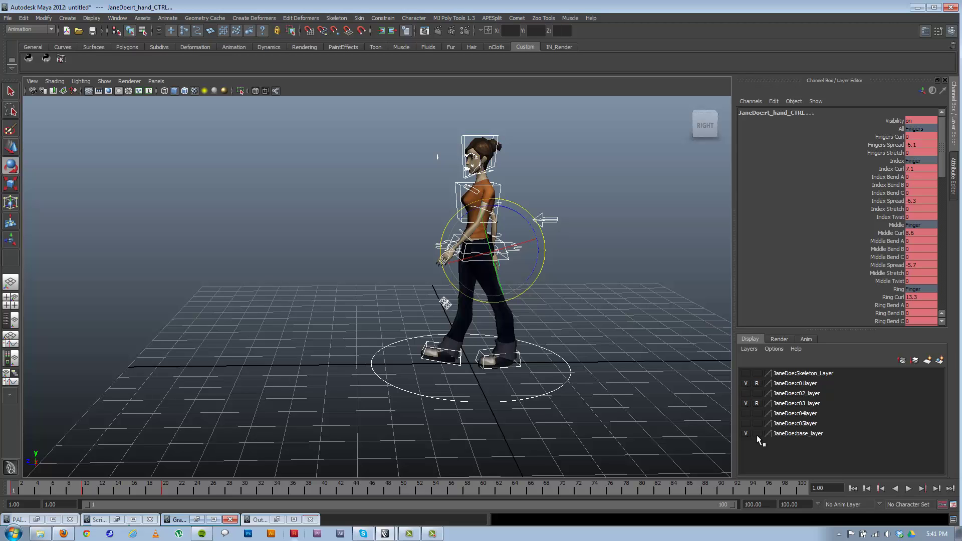
click(758, 434)
click(757, 434)
alt+right_drag(274, 205, 332, 166)
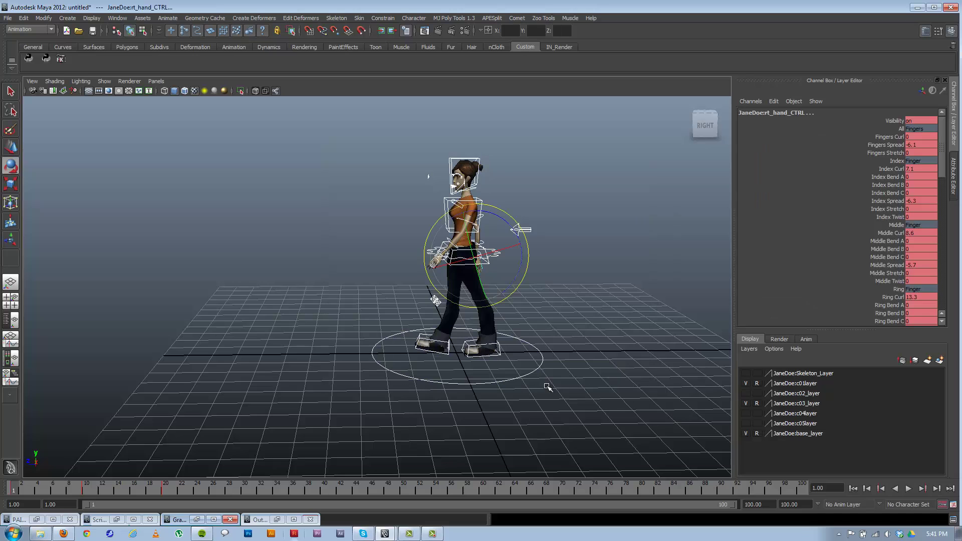
- Play the forward movement and compare the character's poses at frames 1 and 20
key(alt+v)
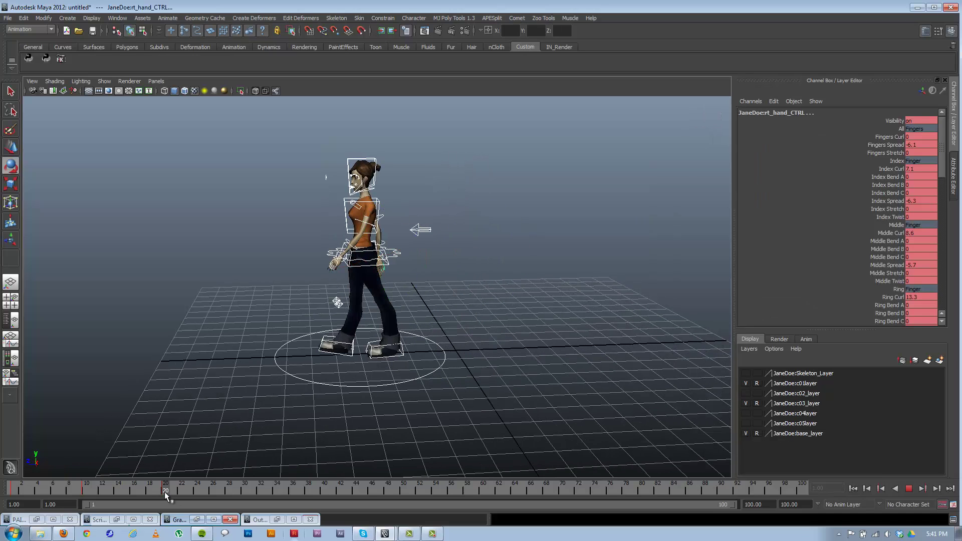
click(164, 492)
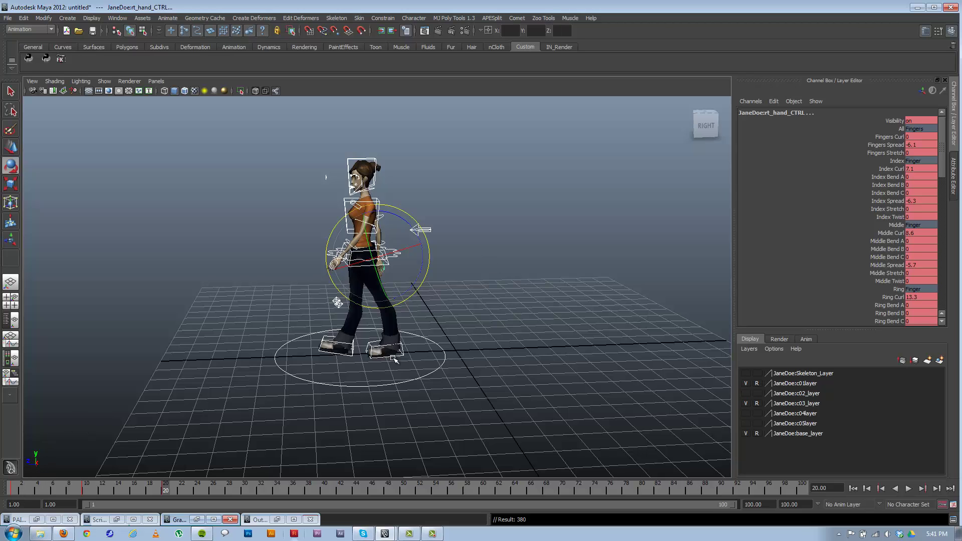
click(13, 489)
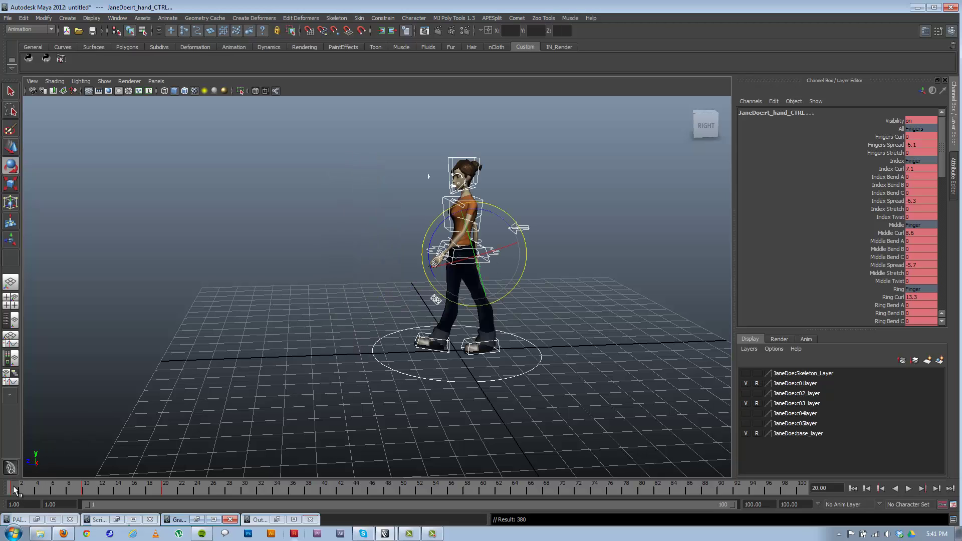
click(165, 489)
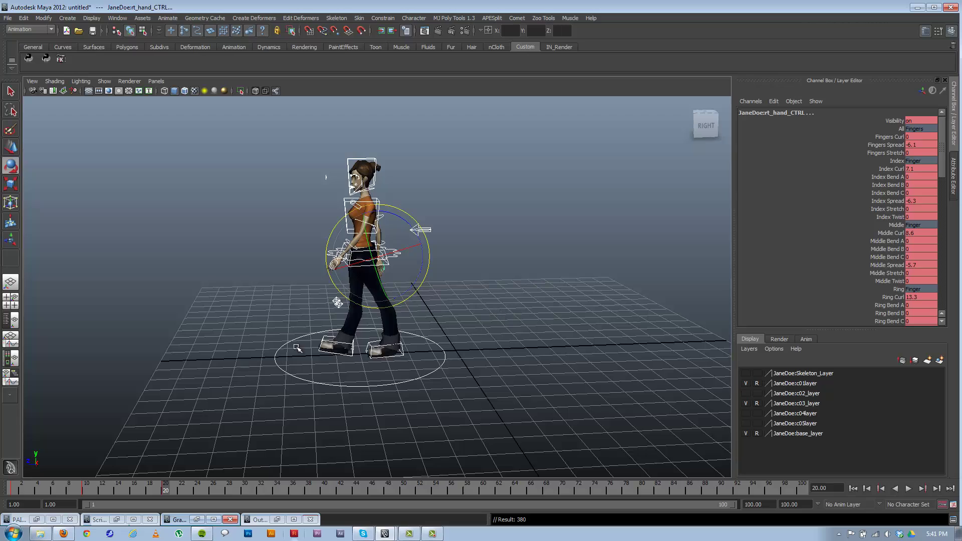
scroll(281, 396, up, 3)
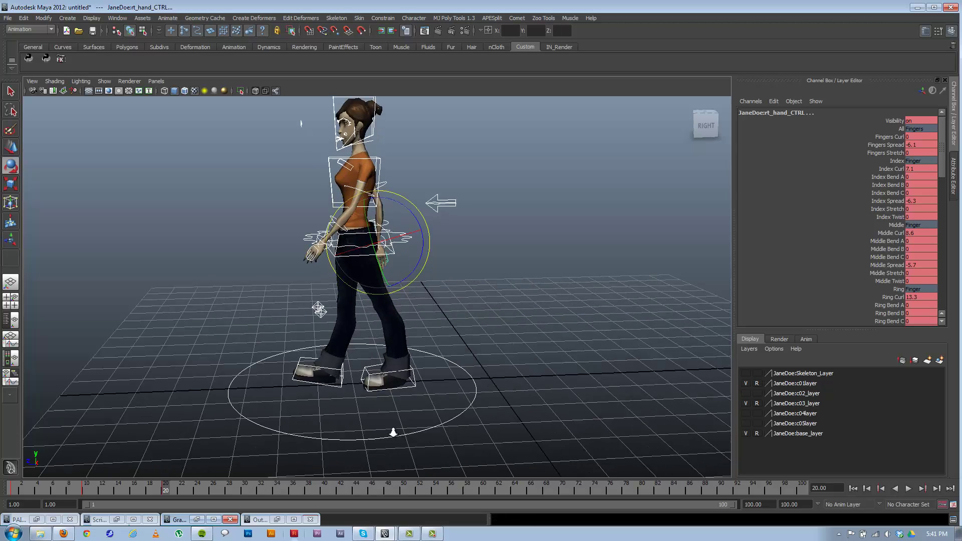
- At frame 10, select the right foot control and set its Rotate X to 0
click(87, 492)
alt+right_drag(492, 388, 450, 414)
alt+middle_drag(425, 400, 388, 364)
alt+drag(381, 384, 494, 423)
click(386, 384)
key(w)
alt+drag(415, 373, 339, 355)
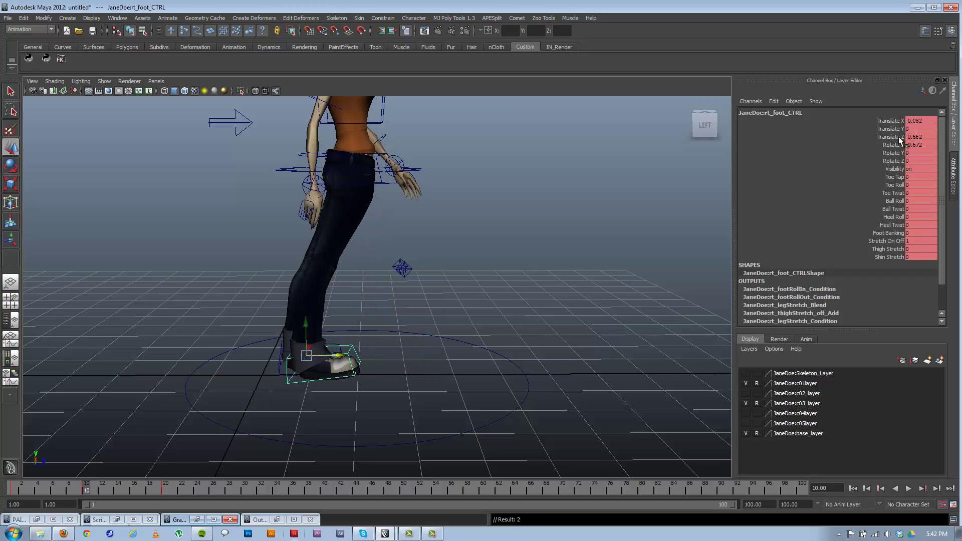
double_click(919, 144)
text(0)
key(Return)
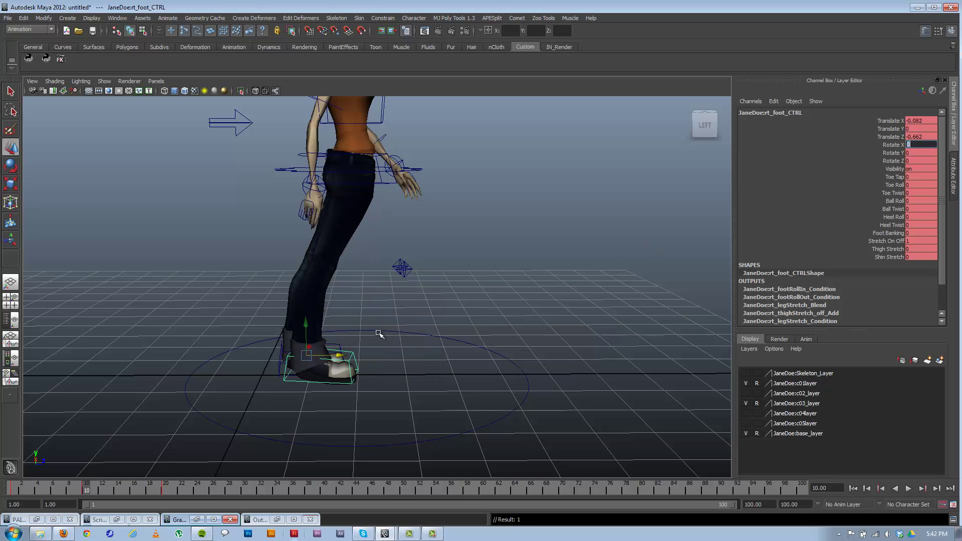
- Move the left foot control forward at frame 10 to Translate X about -0.129 and Translate Z about 1.039
click(342, 345)
drag(328, 351, 425, 344)
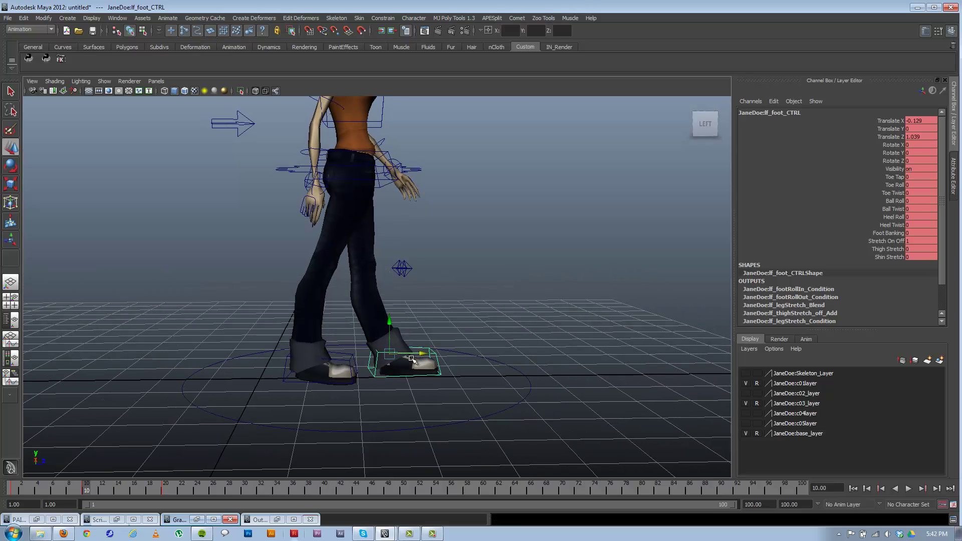
click(344, 362)
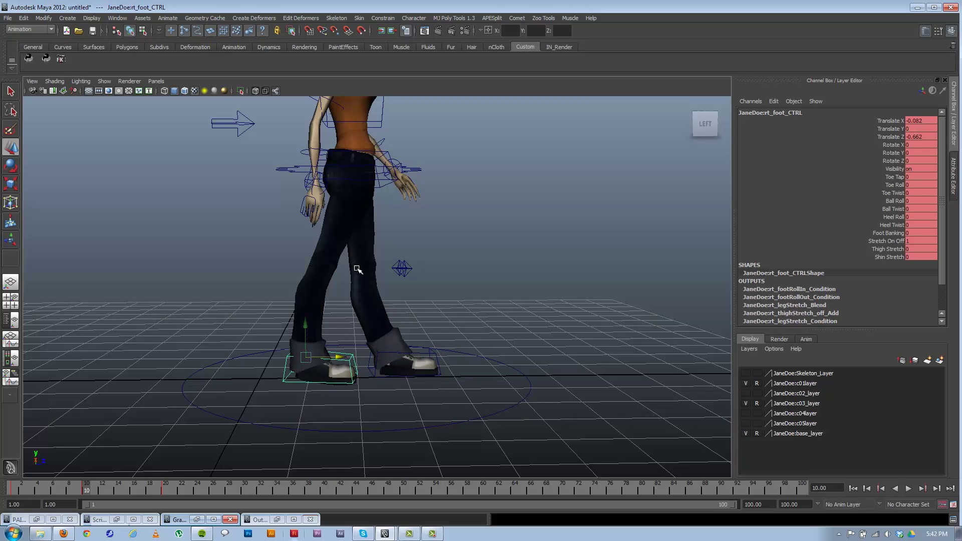
- Undo the left foot control's forward move and redo it
key(ctrl+z)
key(ctrl+z)
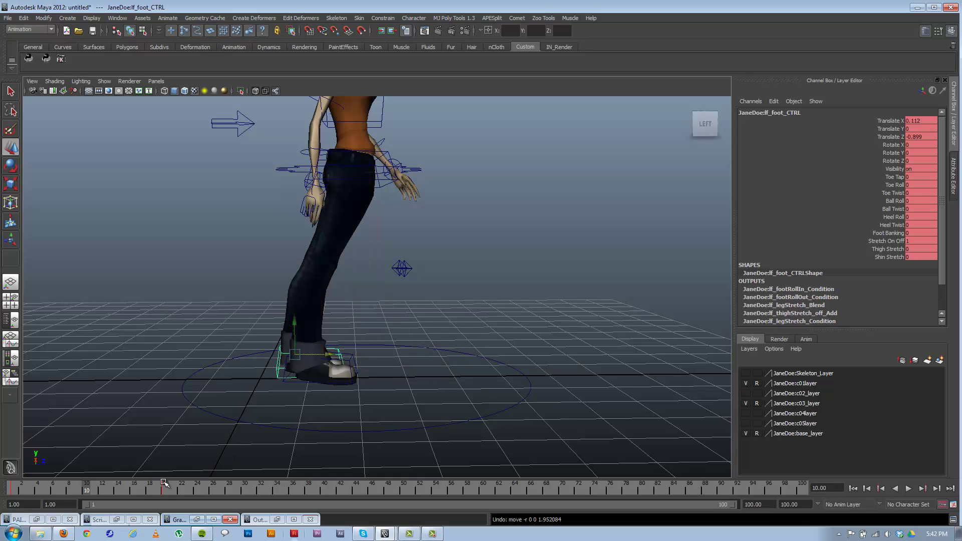
click(23, 18)
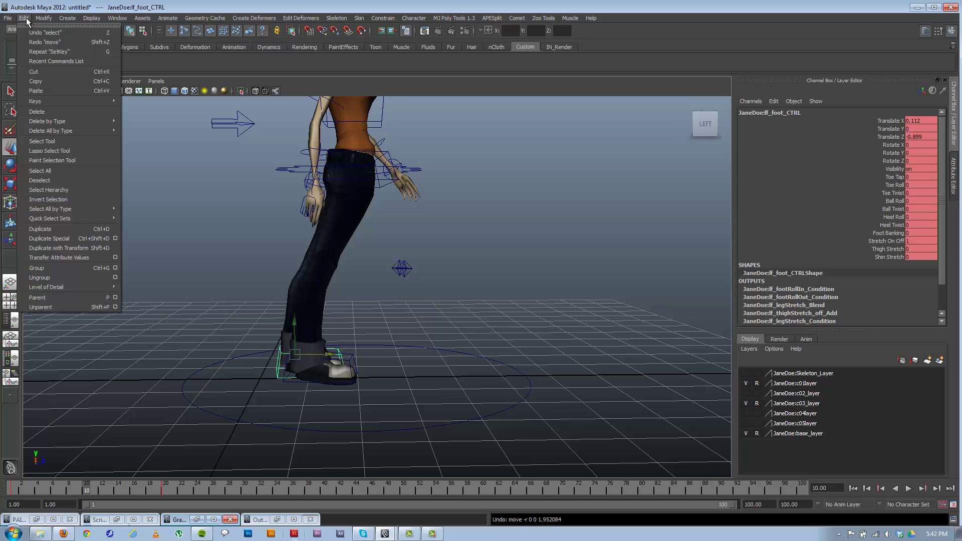
click(37, 34)
click(24, 17)
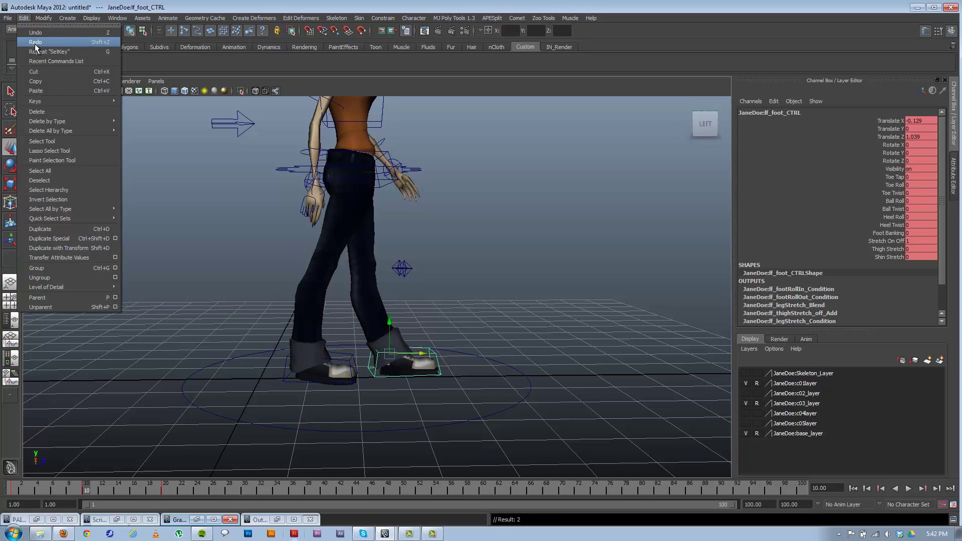
click(37, 34)
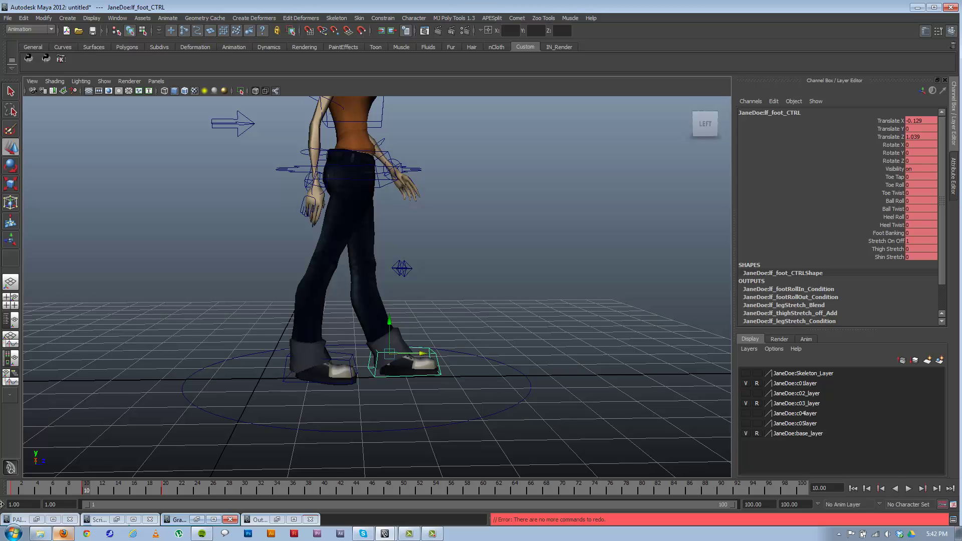
- Check the stride at frame 1, and move the right foot control back at frame 10 to Translate Z about -0.945
click(14, 490)
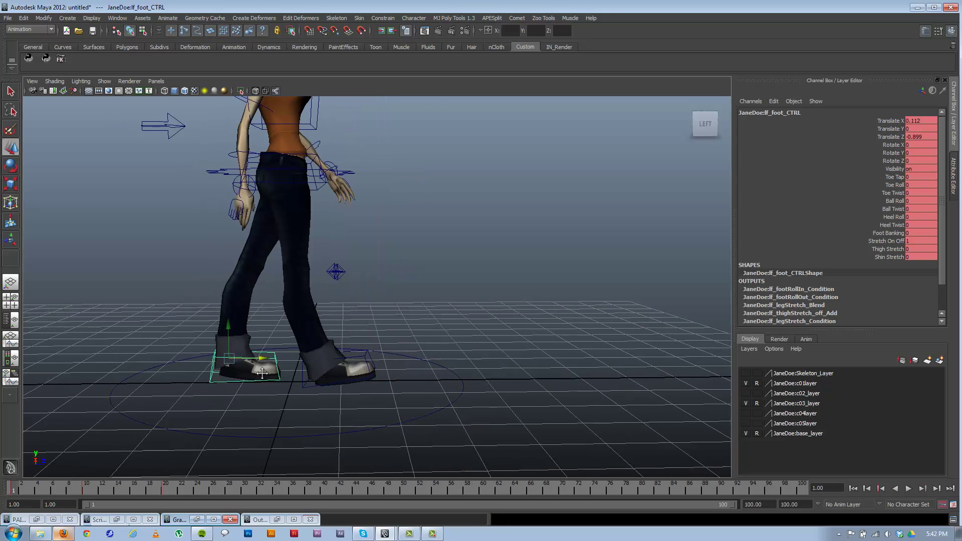
alt+middle_drag(245, 374, 320, 382)
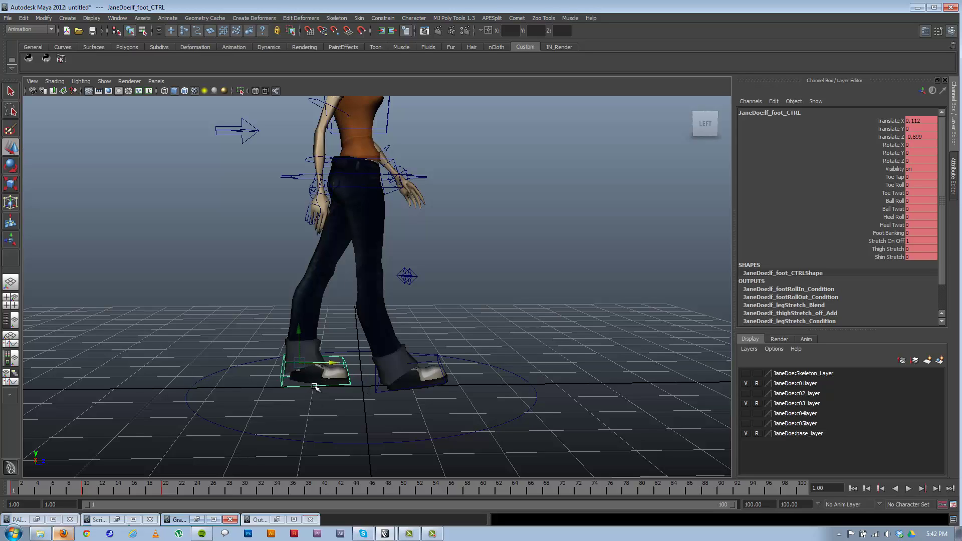
click(86, 489)
alt+middle_drag(346, 361, 381, 357)
click(383, 360)
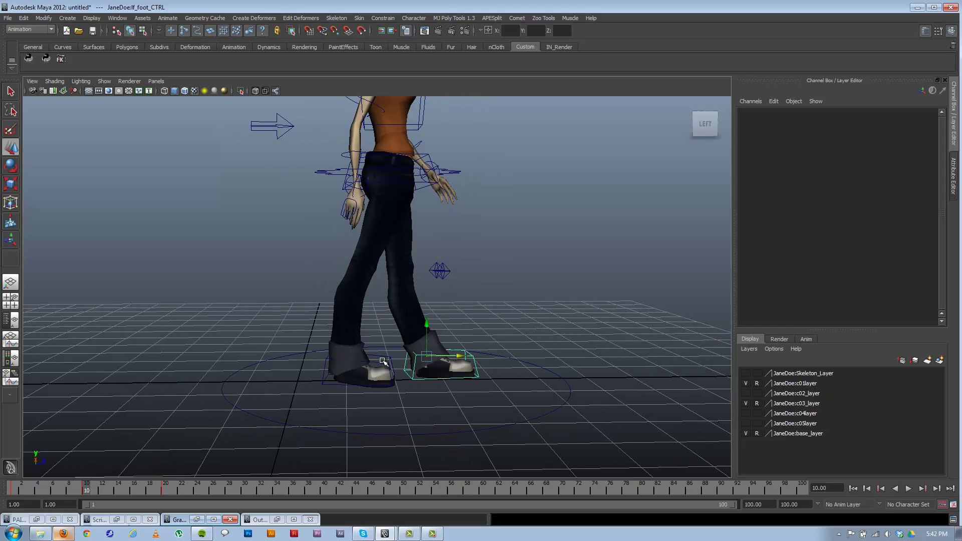
click(382, 360)
drag(381, 359, 357, 359)
alt+drag(451, 390, 465, 366)
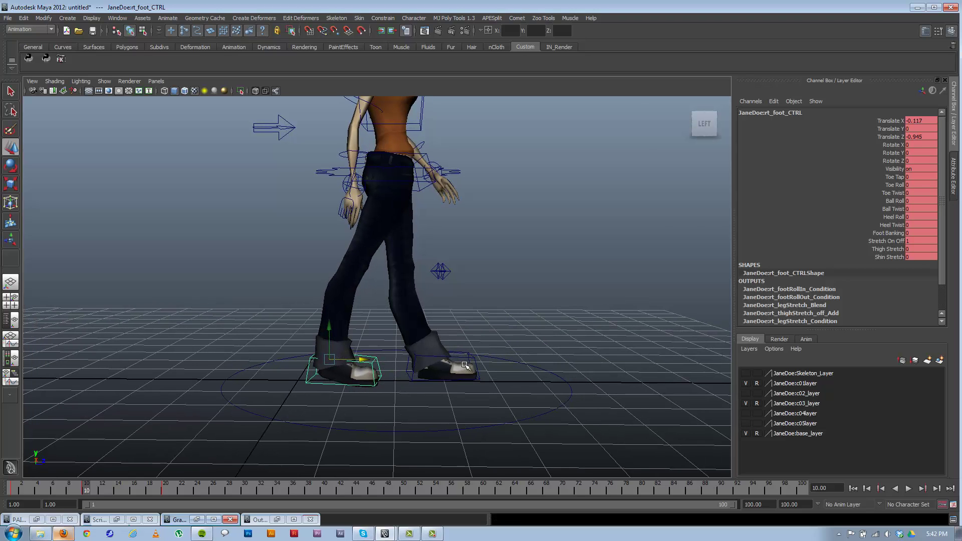
- Rotate the left foot control at frame 10 so the toes lift, with Rotate X about -13.833
click(467, 361)
key(e)
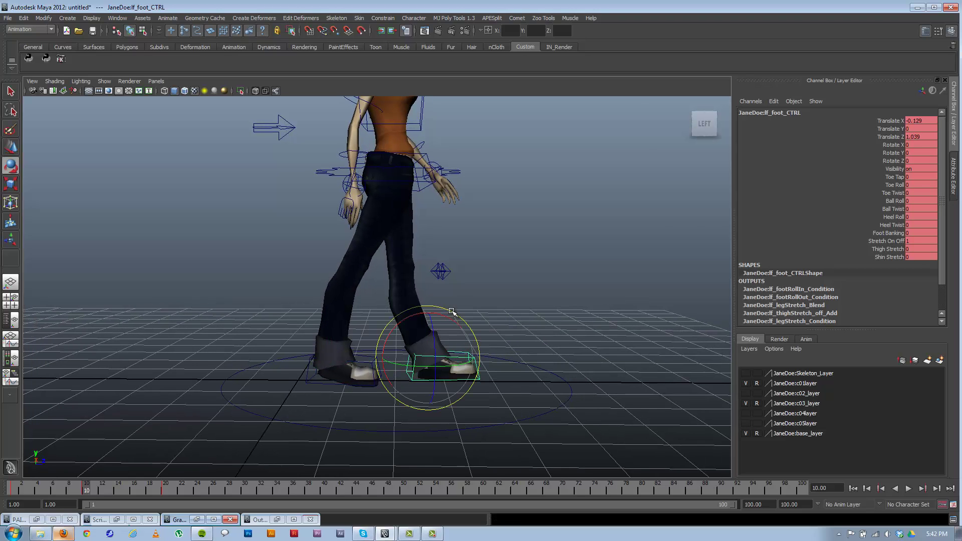
drag(450, 320, 448, 389)
click(554, 317)
click(467, 348)
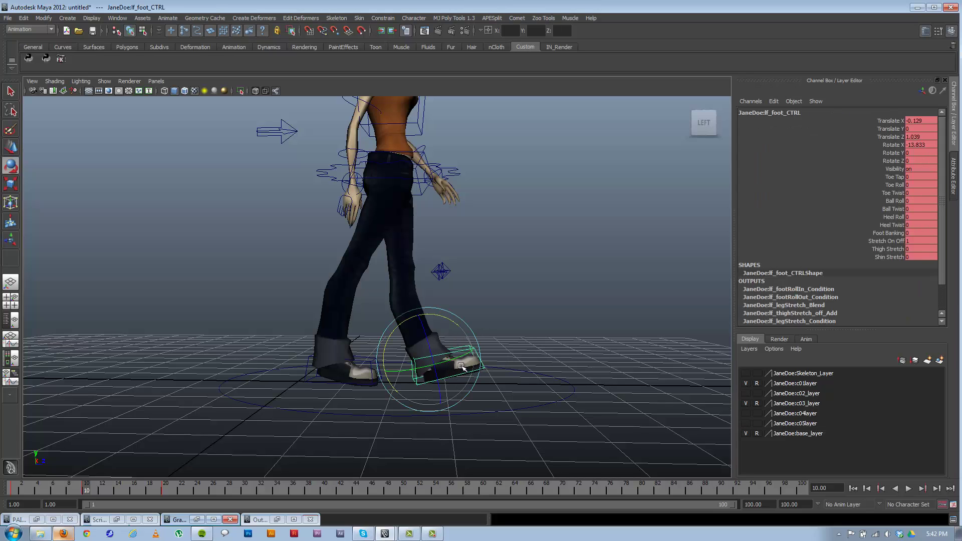
- Examine the raised left foot and the mirrored contact pose at frame 10 from several side angles, and play the animation
alt+drag(546, 344, 498, 363)
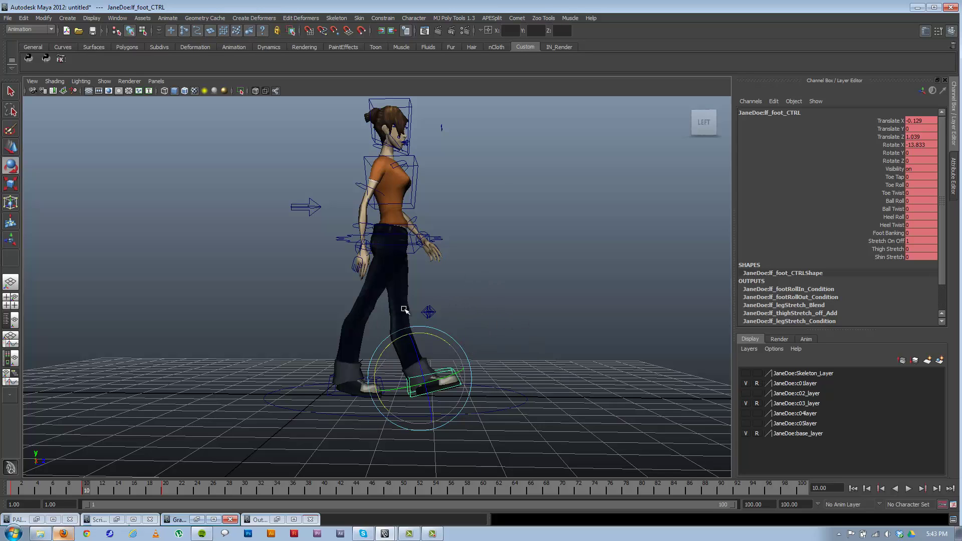
click(498, 339)
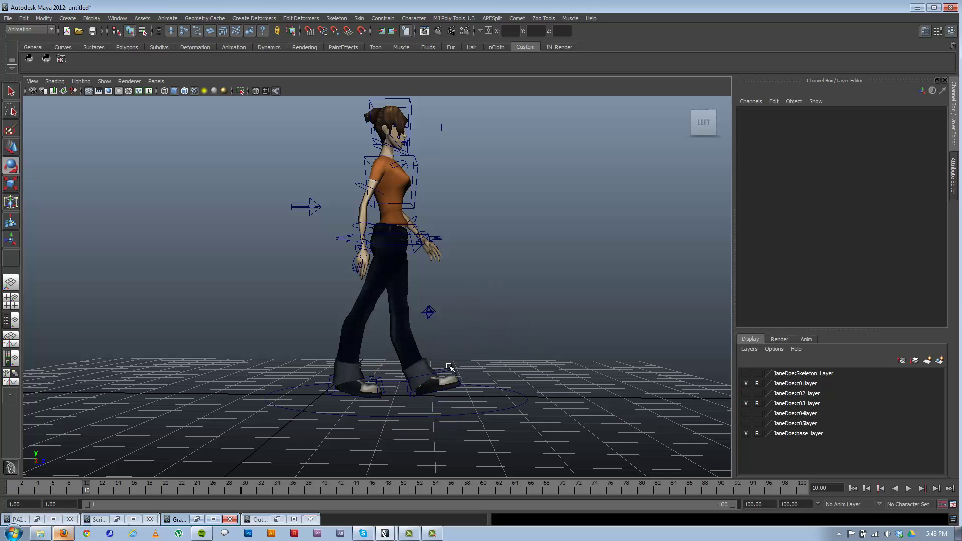
click(451, 370)
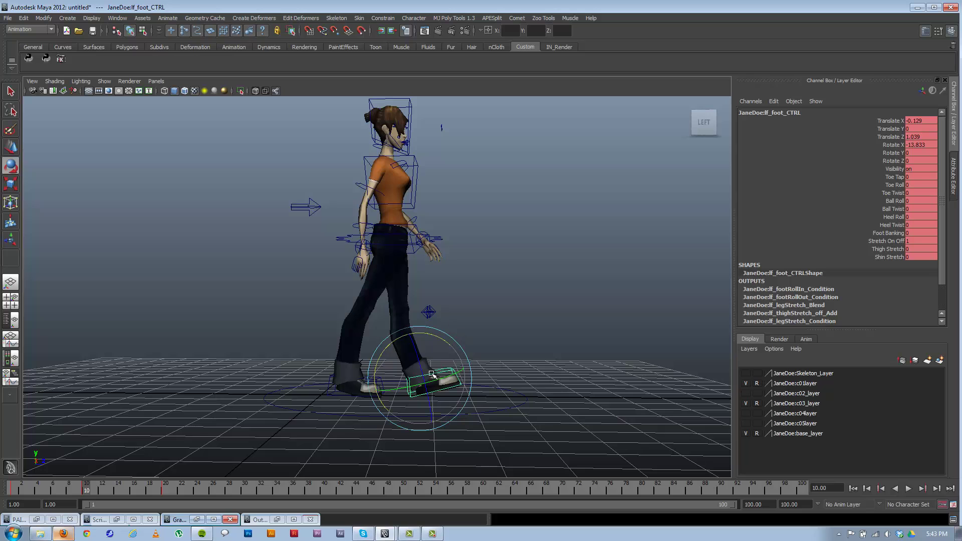
alt+middle_drag(434, 396, 420, 384)
alt+drag(420, 384, 422, 386)
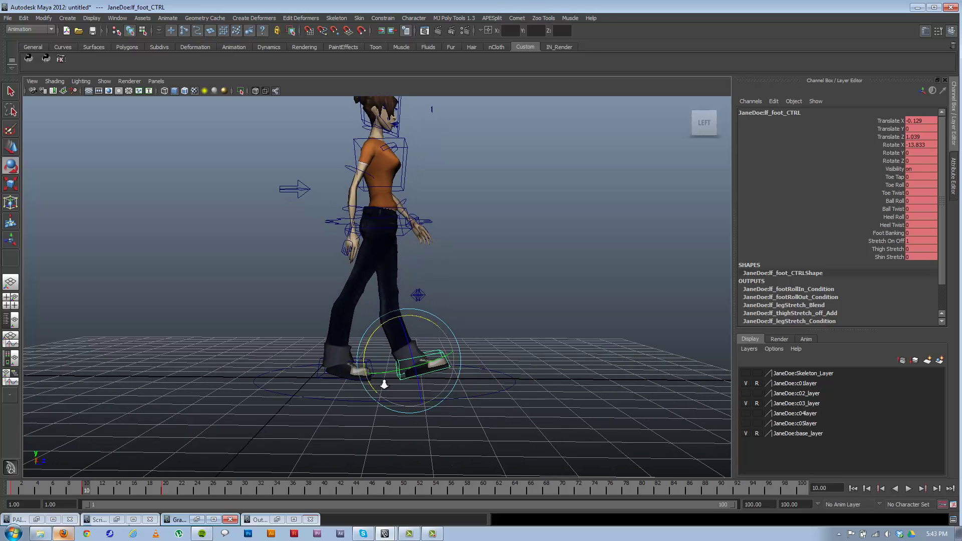
alt+right_drag(384, 385, 408, 404)
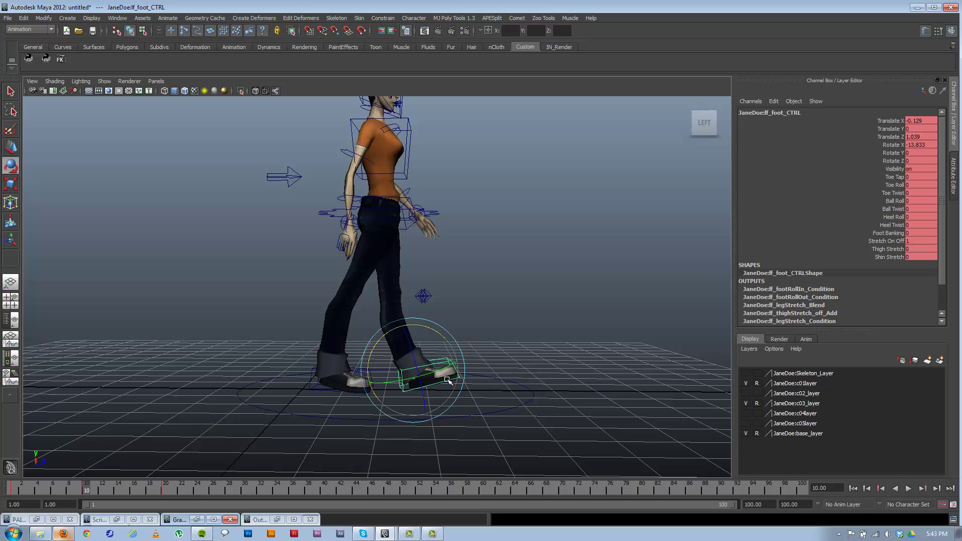
mouse_move(449, 381)
alt+mouse_down()
mouse_move(336, 390)
mouse_move(436, 383)
alt+mouse_up()
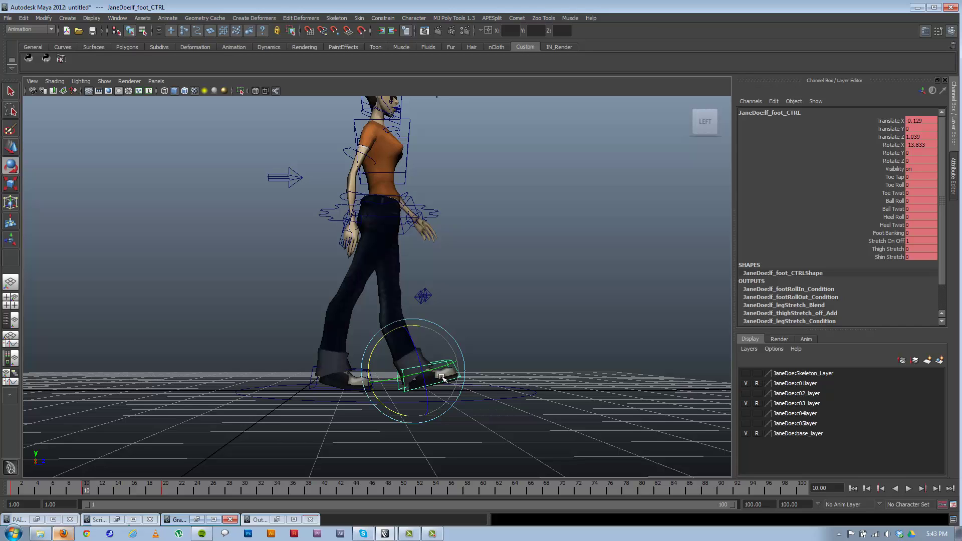
alt+drag(462, 370, 458, 371)
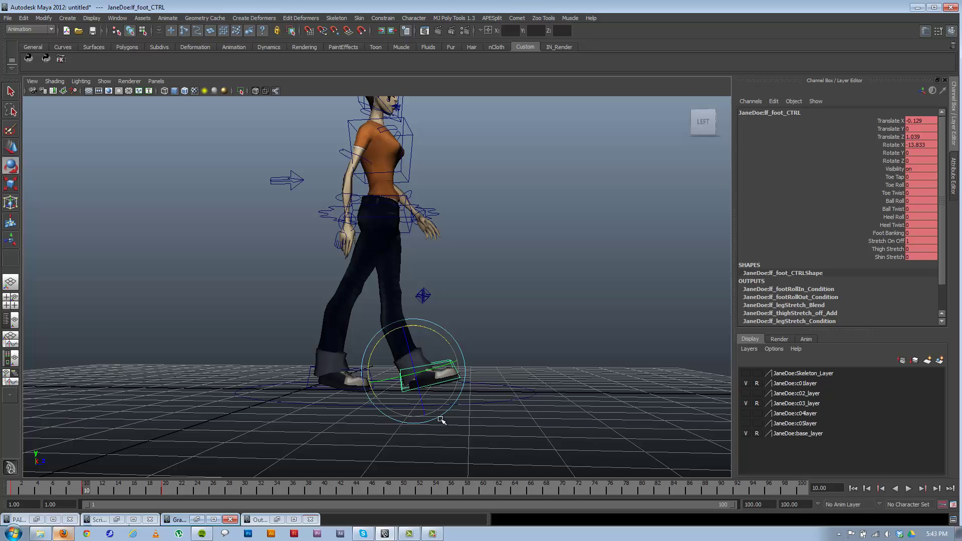
mouse_move(441, 420)
alt+mouse_down()
mouse_move(247, 423)
mouse_move(369, 411)
mouse_move(430, 421)
alt+mouse_up()
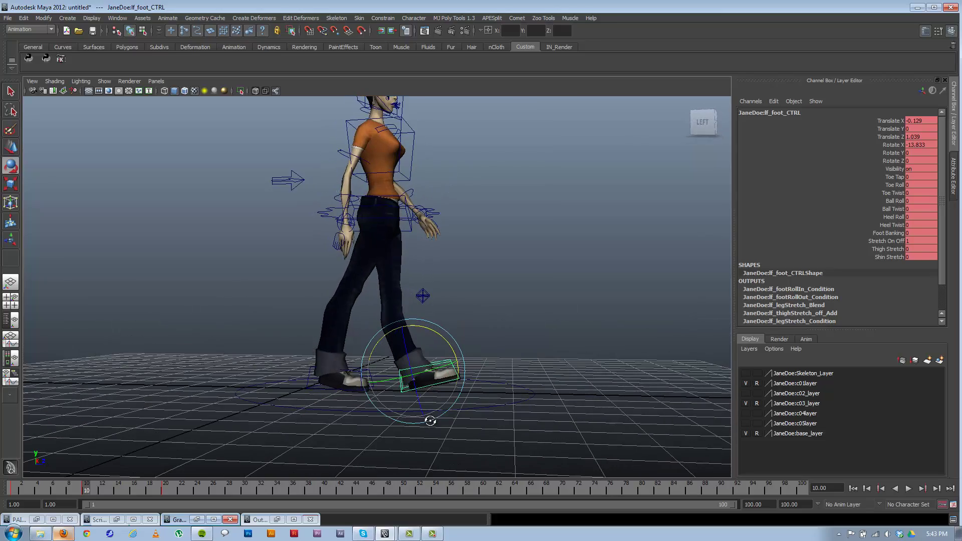
alt+right_drag(376, 354, 411, 386)
alt+drag(411, 385, 451, 395)
alt+right_drag(451, 396, 430, 429)
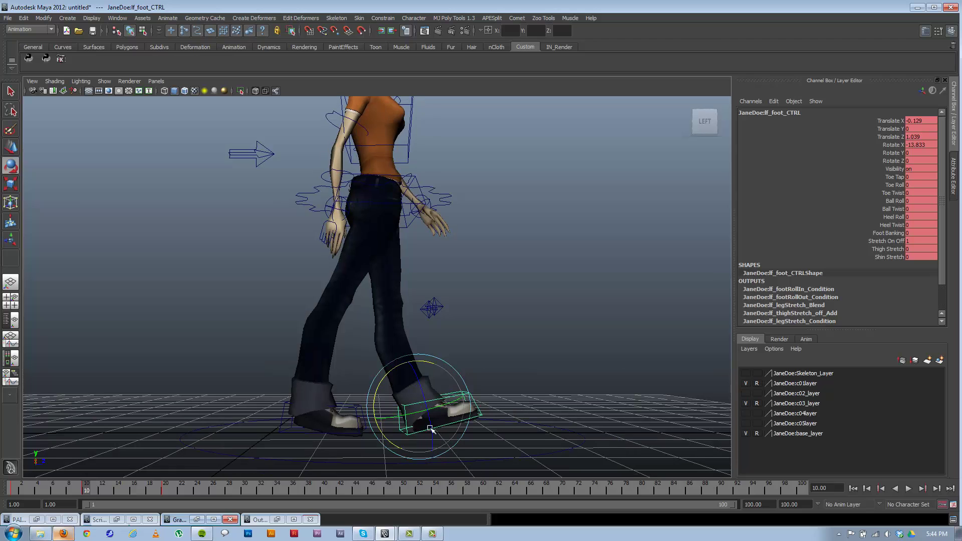
key(alt+v)
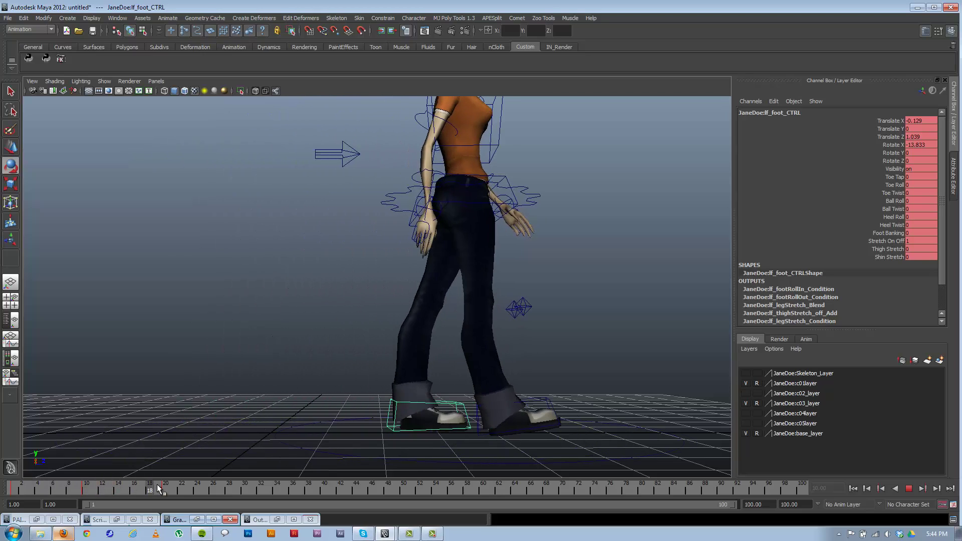
- Stop the playback and compare the contact poses at frames 1, 10 and 20 from the character's opposite side
key(alt+v)
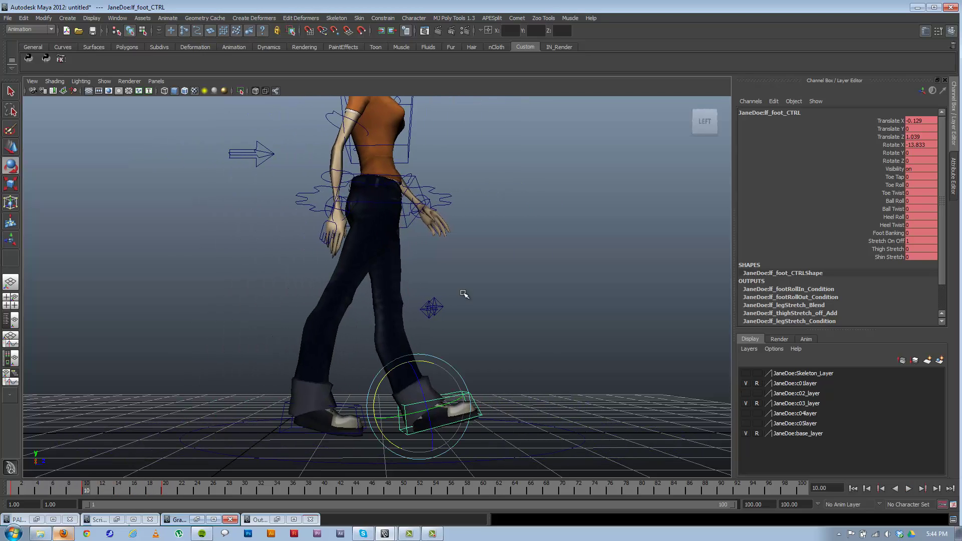
alt+drag(465, 296, 241, 301)
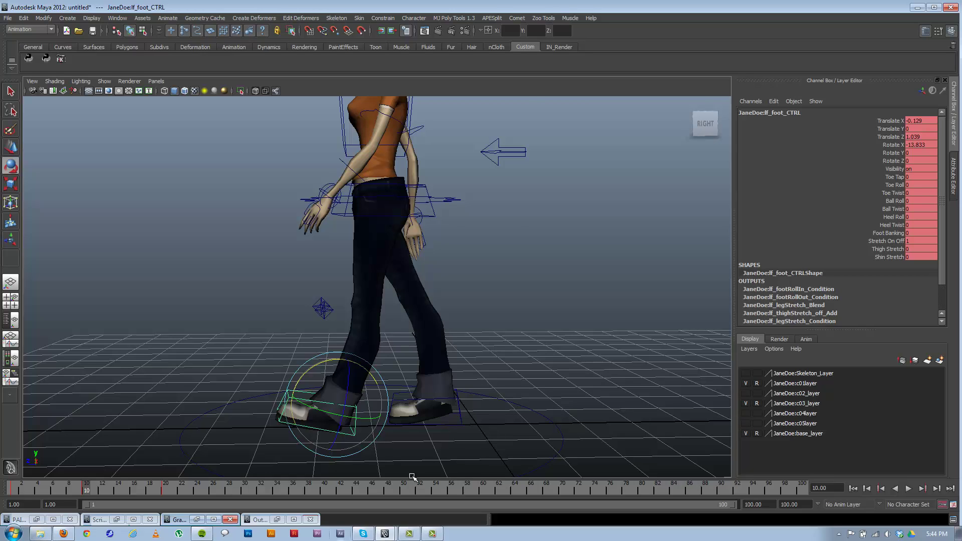
key(comma)
key(period)
key(comma)
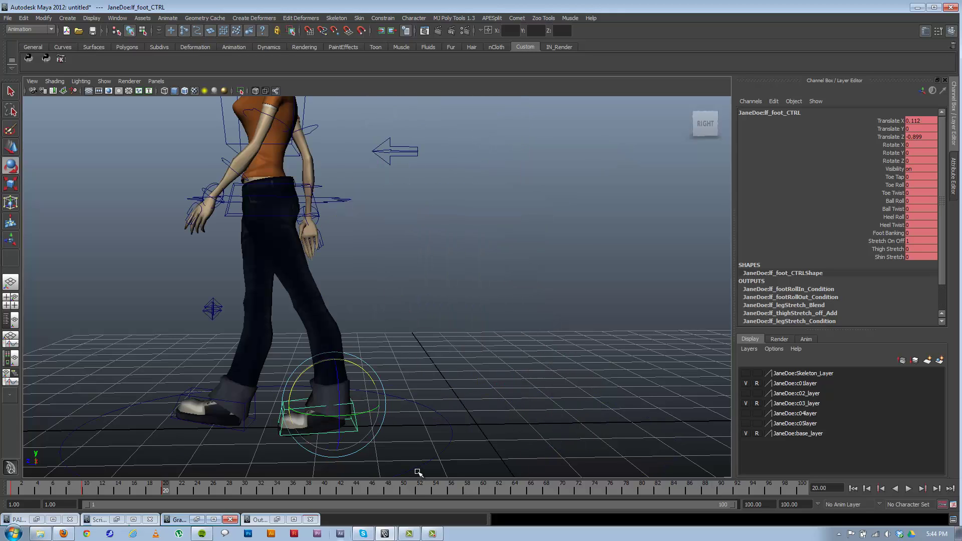
key(period)
key(period)
key(comma)
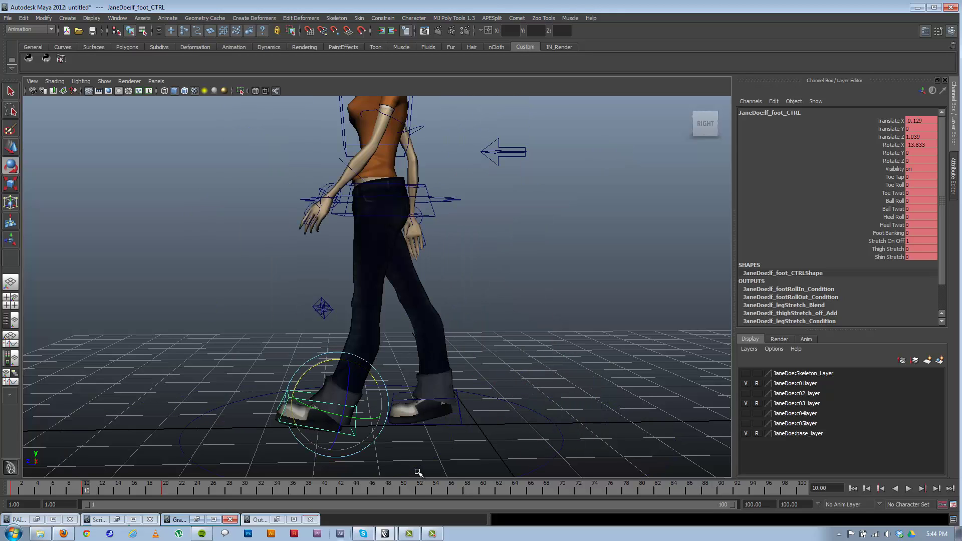
key(comma)
key(period)
- Rotate the hips control at frame 10 to mirror the opposite contact pose, with Rotate Y about -15.709 and Rotate Z about 5.174
alt+drag(336, 282, 461, 271)
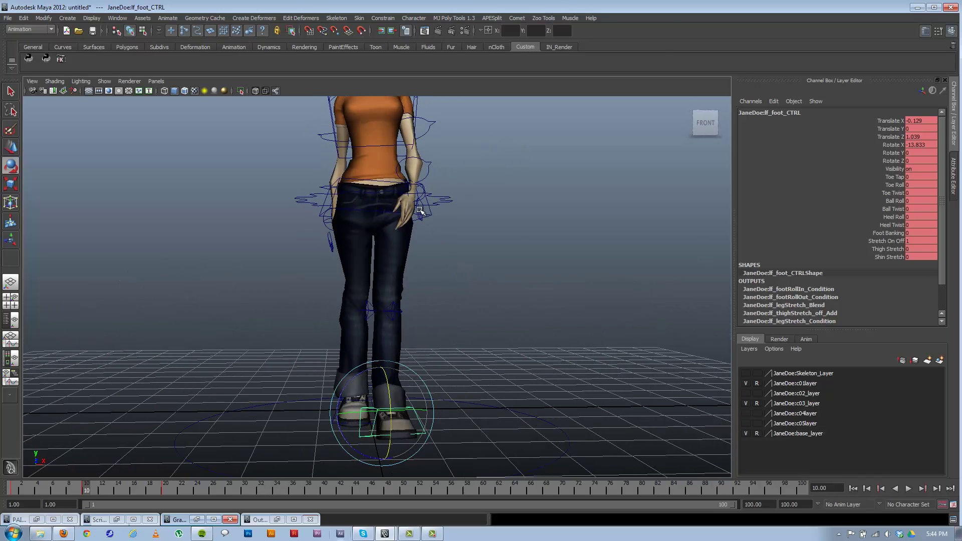
click(426, 213)
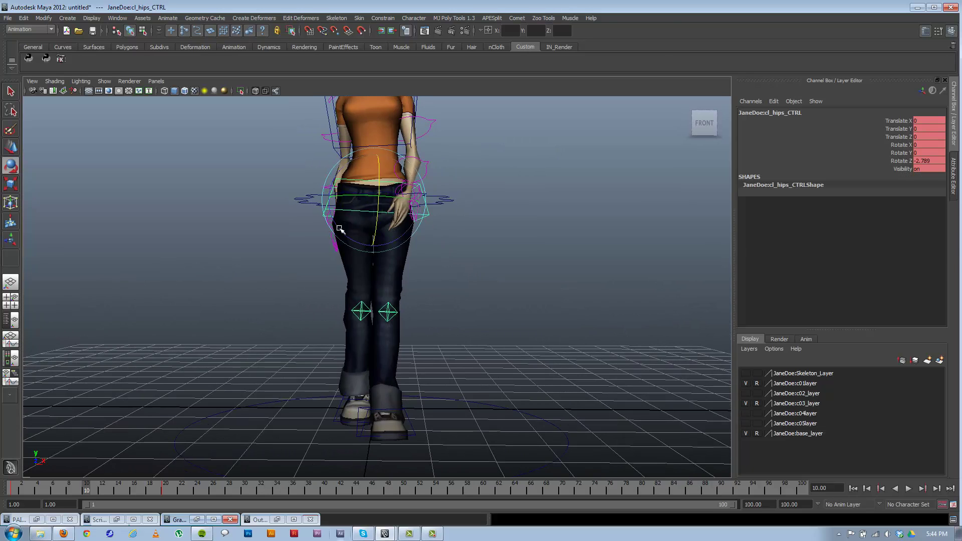
drag(340, 229, 386, 196)
alt+middle_drag(413, 194, 435, 215)
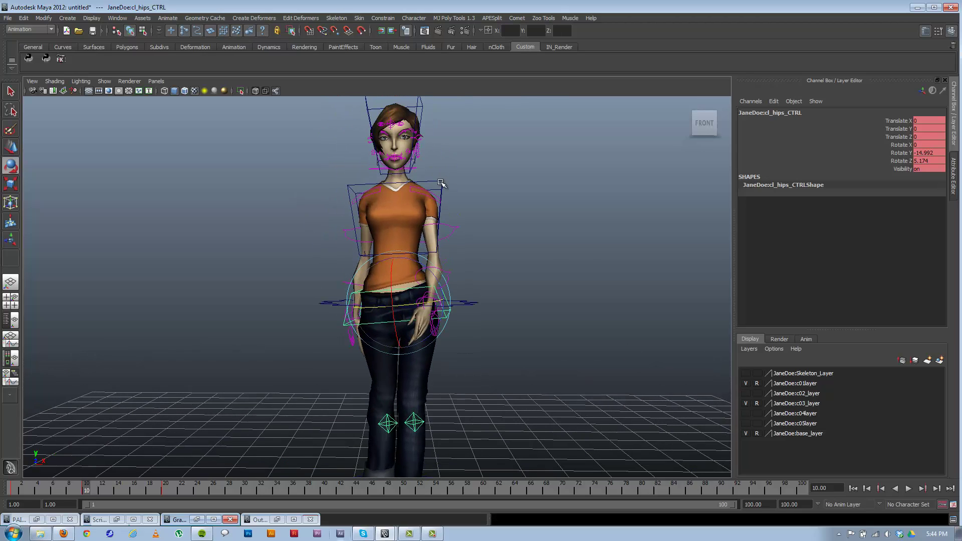
click(442, 183)
alt+drag(431, 211, 316, 237)
alt+drag(419, 314, 431, 380)
click(414, 335)
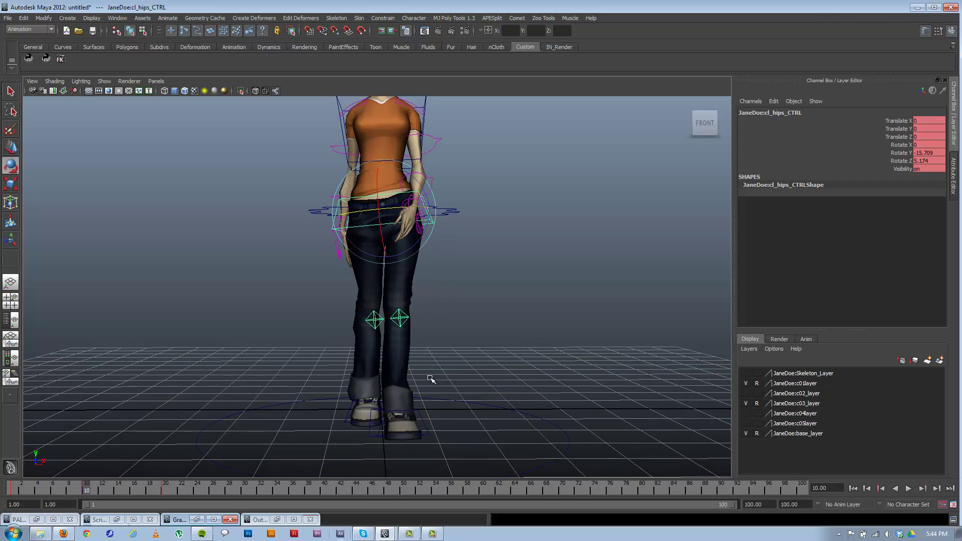
- Try to shift the hips control sideways at frame 10
alt+right_drag(401, 414, 354, 354)
alt+drag(408, 280, 389, 358)
click(396, 440)
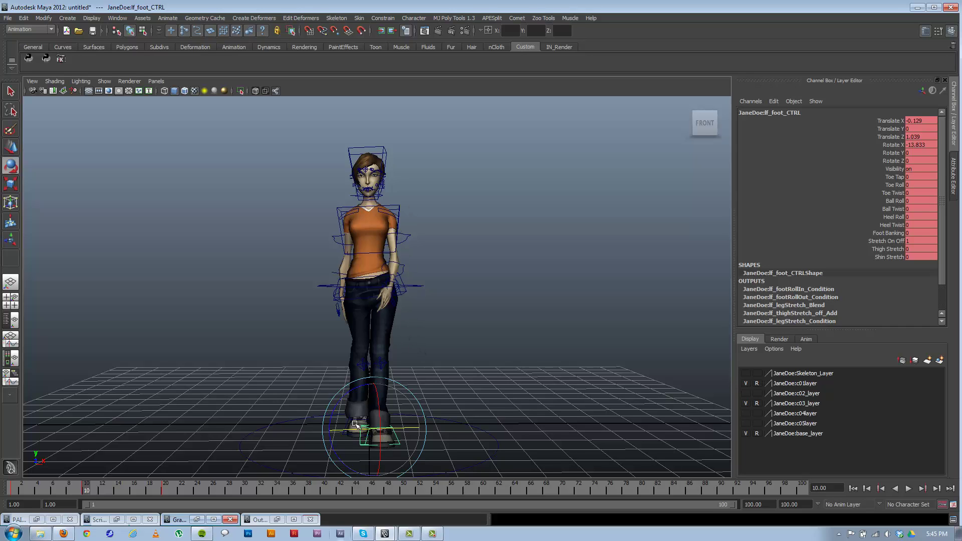
alt+drag(356, 437, 333, 322)
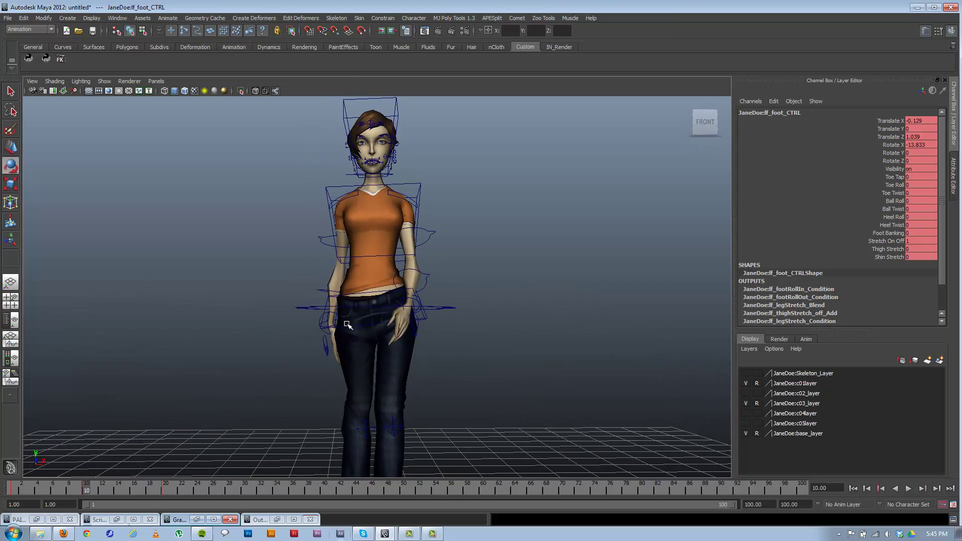
click(350, 326)
drag(399, 307, 412, 316)
key(ctrl+z)
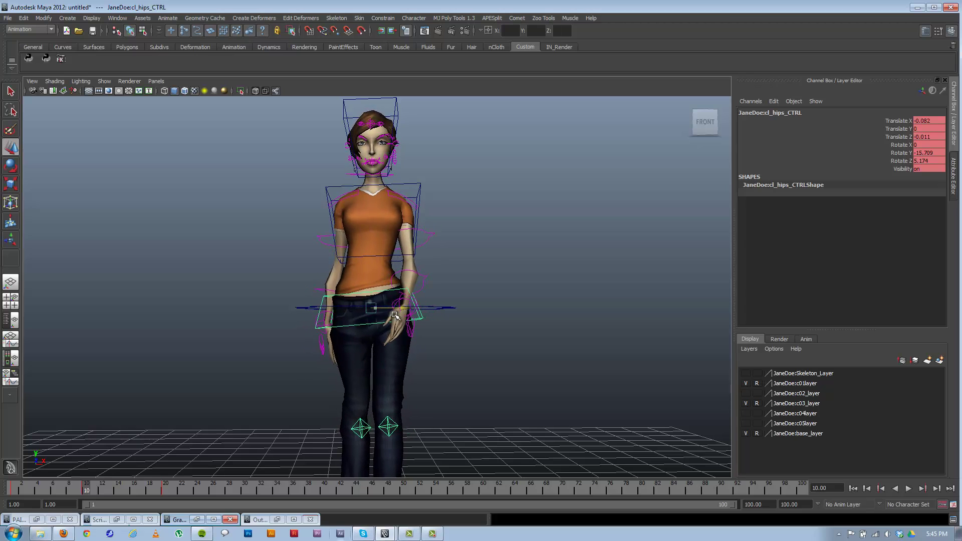
- Rotate the chest control at frame 10 to about Rotate X -0.042, Rotate Y -7.088 and Rotate Z -0.715
alt+drag(457, 359, 356, 306)
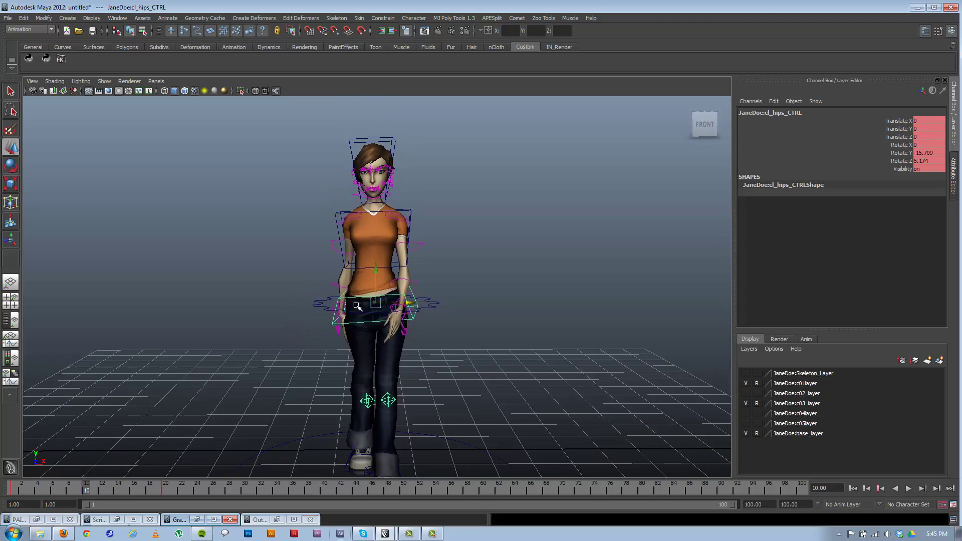
scroll(404, 252, up, 3)
click(421, 174)
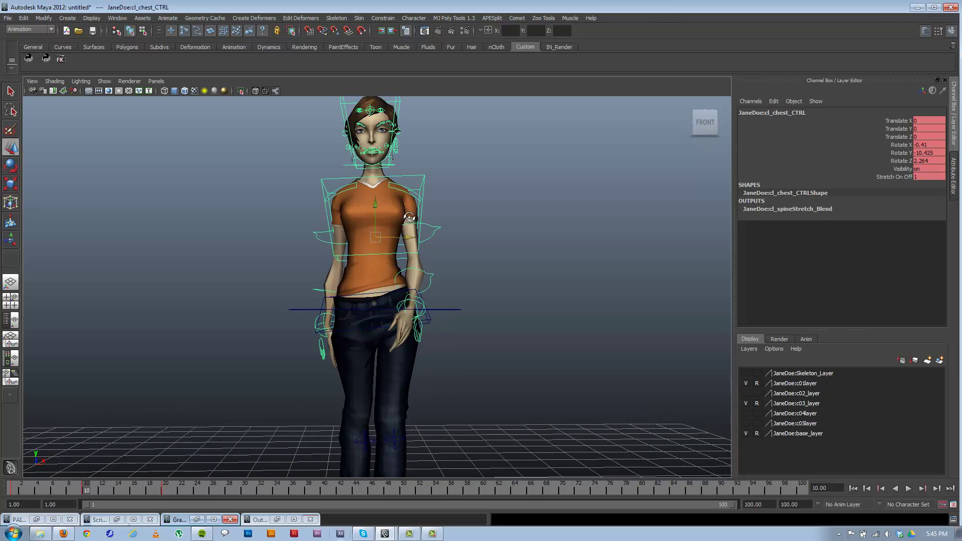
alt+drag(421, 175, 393, 302)
key(e)
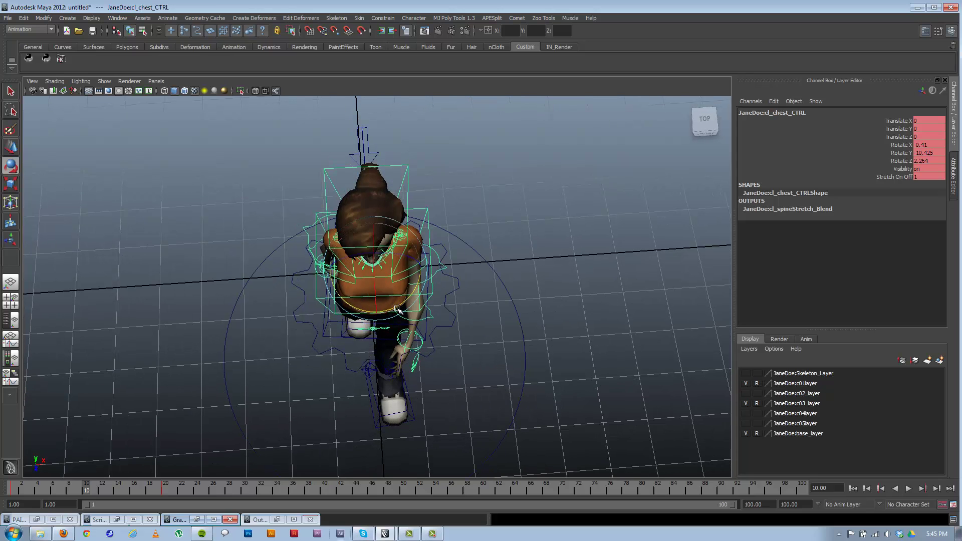
alt+drag(399, 308, 394, 219)
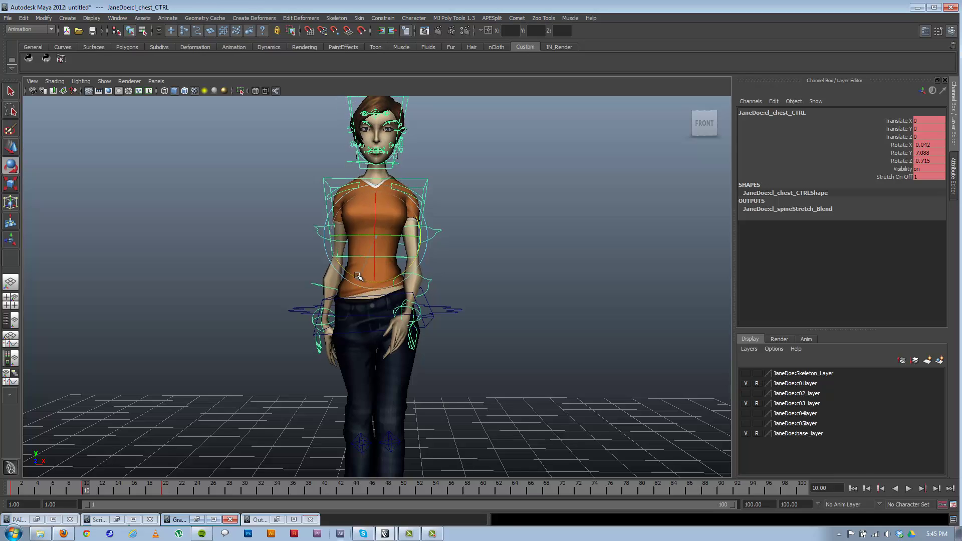
alt+drag(360, 277, 501, 258)
- Select the left and right shoulder FK controls in turn at frame 10 for reposing the arms
click(449, 236)
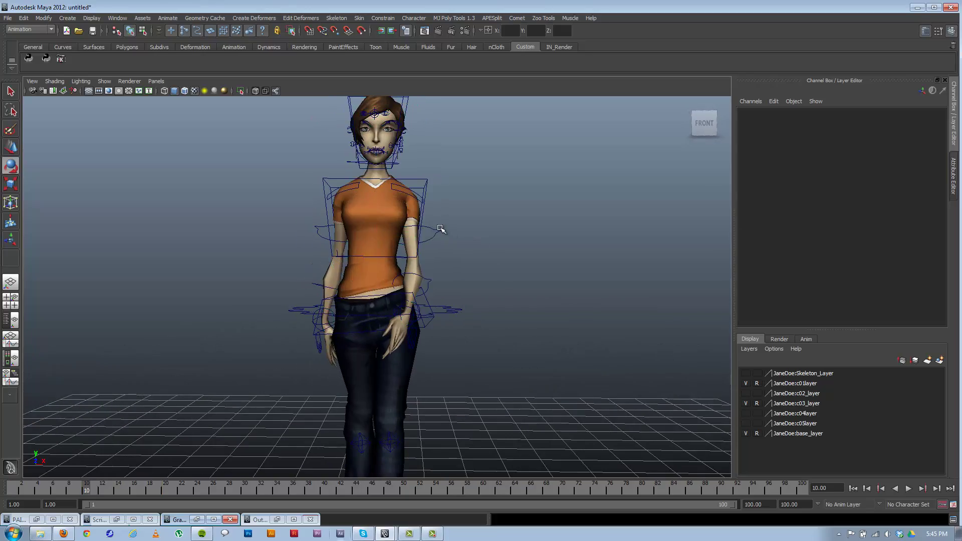
click(437, 233)
mouse_move(387, 266)
alt+mouse_down()
mouse_move(353, 267)
mouse_move(401, 251)
mouse_move(363, 212)
mouse_move(354, 264)
mouse_move(494, 273)
mouse_move(379, 263)
alt+mouse_up()
key(ctrl+z)
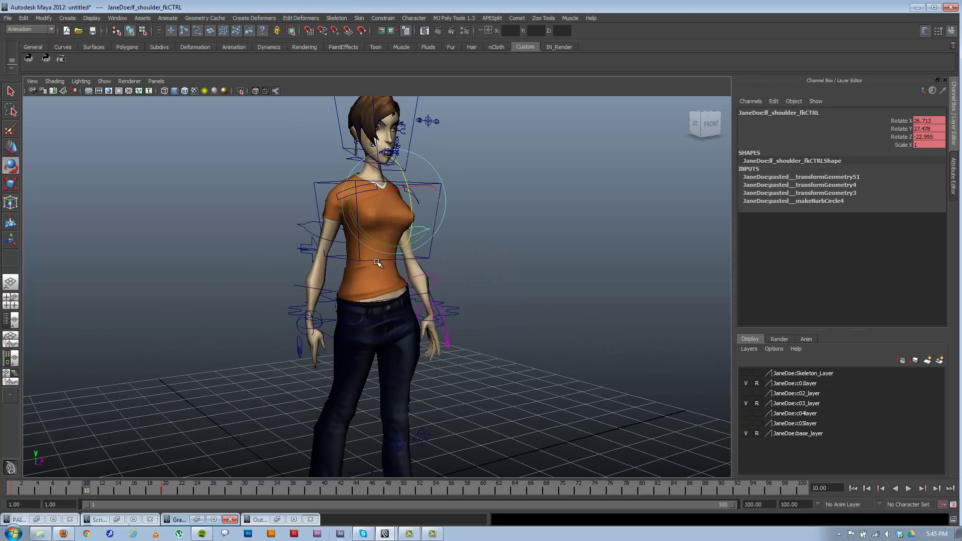
click(310, 232)
key(Caps_Lock)
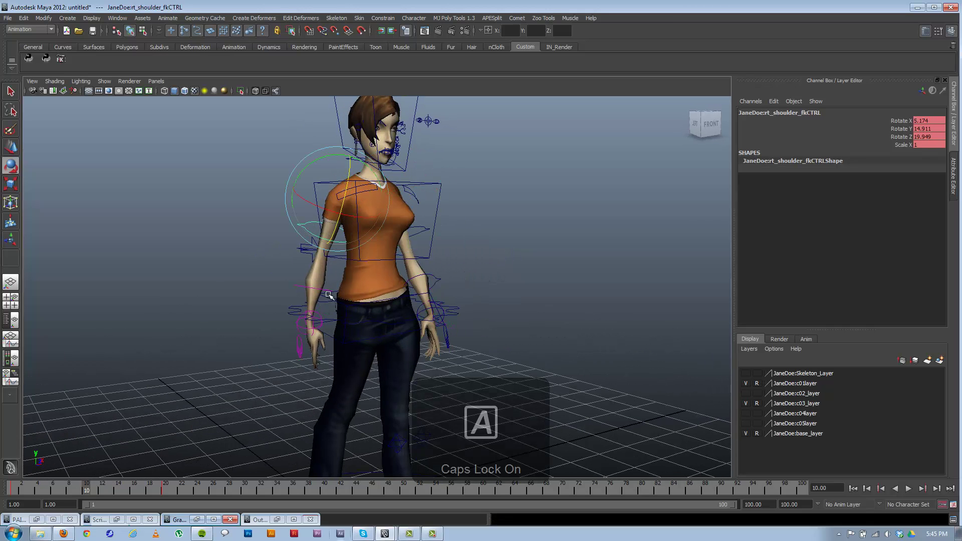
click(293, 272)
click(298, 290)
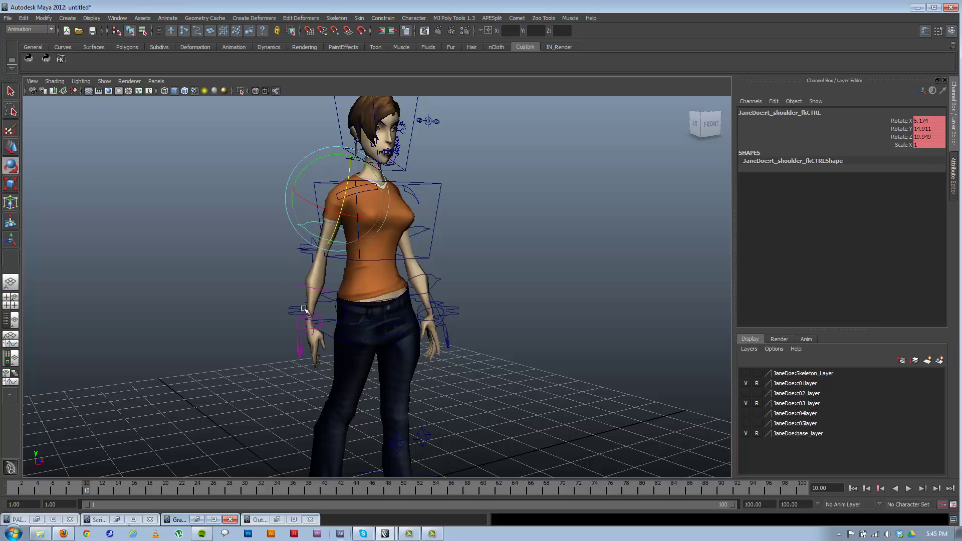
- Copy the frame 10 keys of the right arm's FK controls, including shoulder and wrist
click(300, 326)
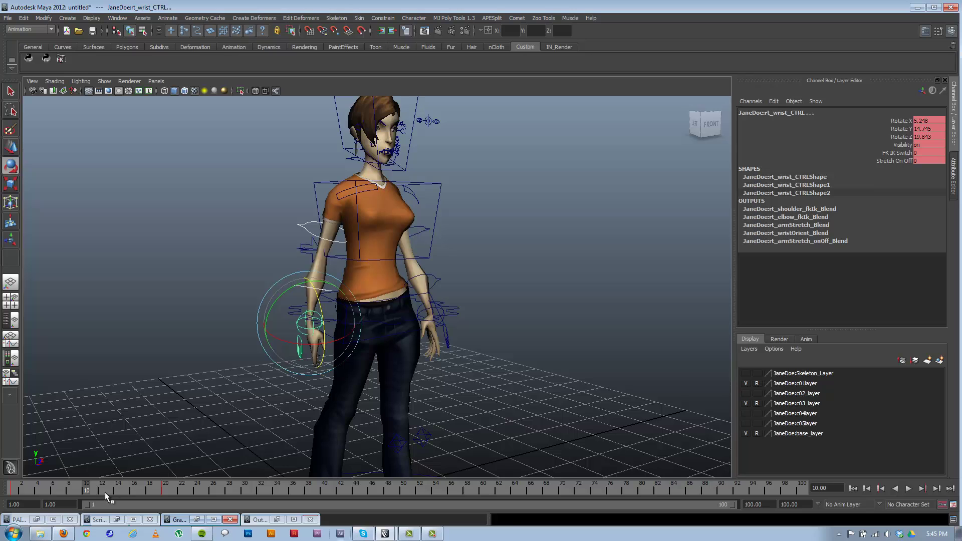
right_click(88, 493)
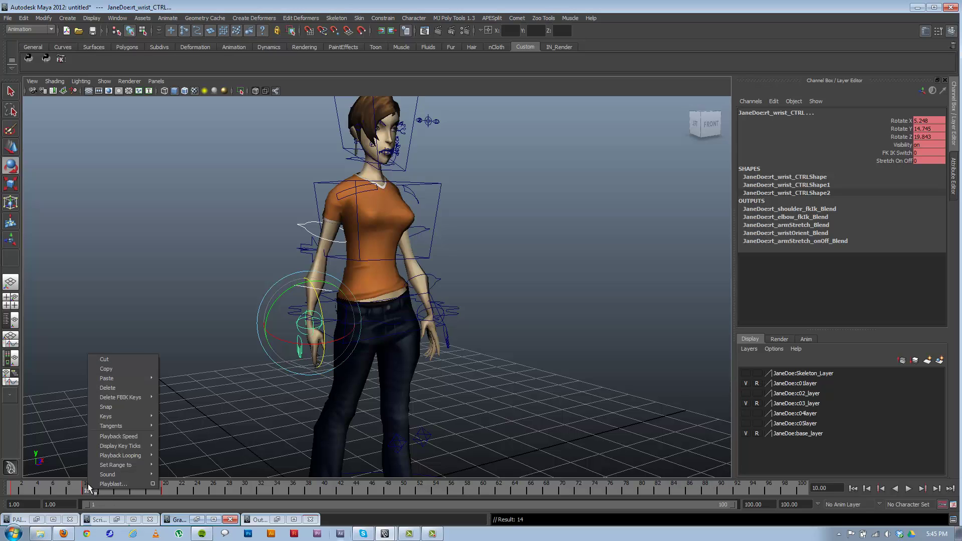
click(125, 370)
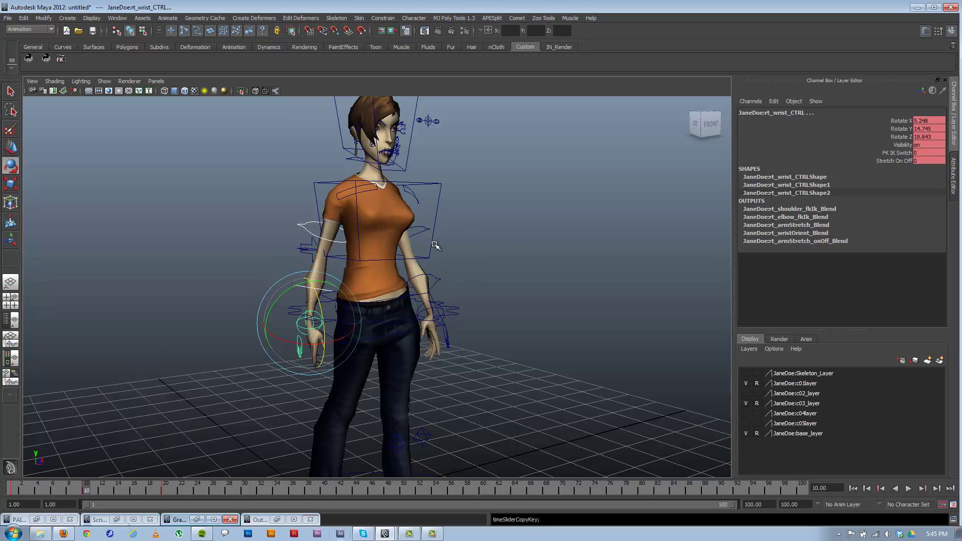
- Select the left shoulder, elbow and wrist controls and paste the copied right-arm keys onto them at frame 10
alt+drag(481, 279, 436, 268)
click(446, 234)
alt+drag(446, 233, 435, 316)
click(436, 290)
shift+click(435, 319)
key(ctrl+z)
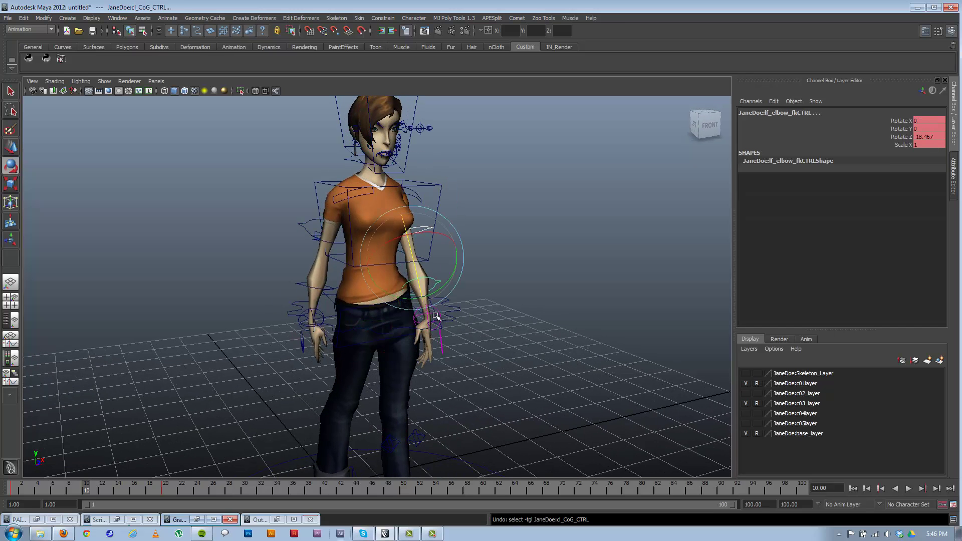
click(441, 311)
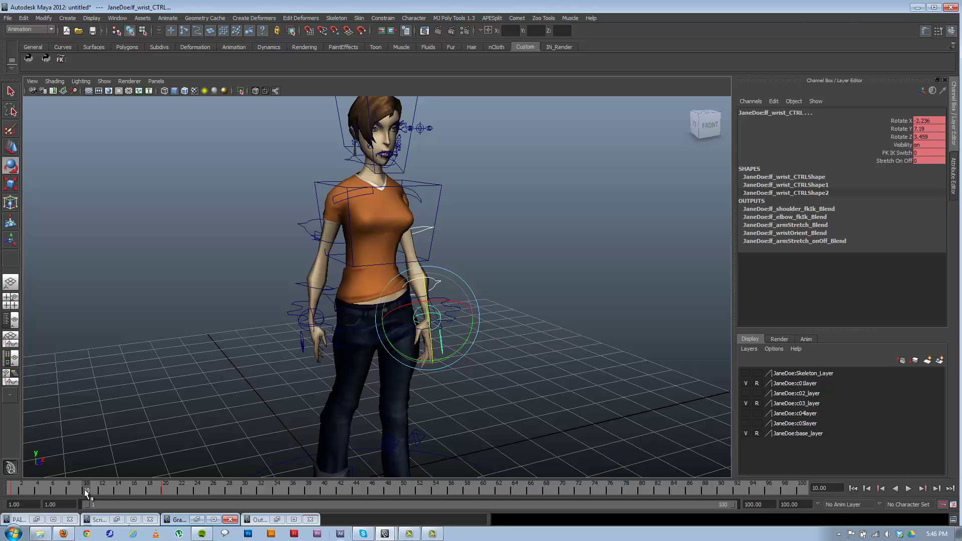
right_click(86, 494)
mouse_move(128, 380)
click(196, 384)
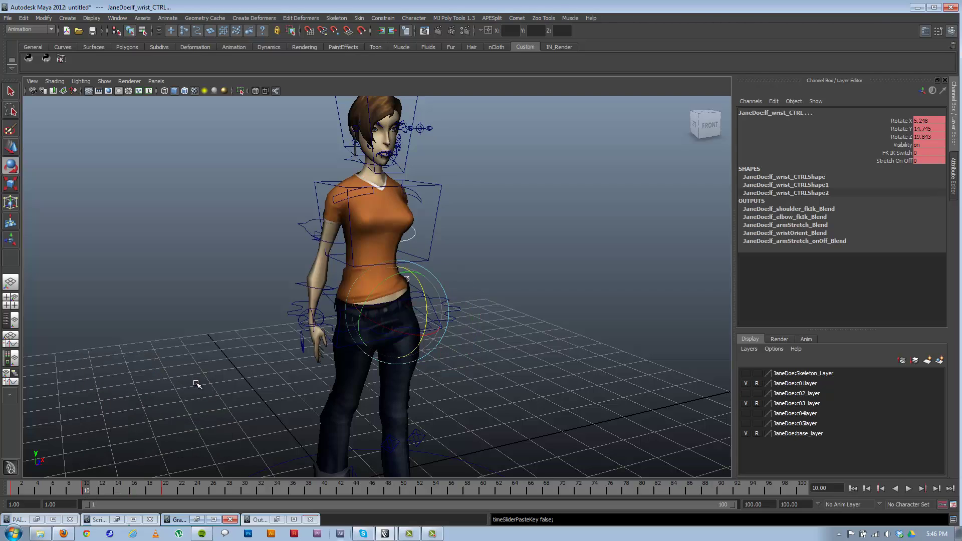
- Go to frame 1 and select the left wrist, elbow and shoulder controls together
alt+drag(427, 377, 386, 359)
alt+right_drag(387, 358, 401, 362)
click(14, 489)
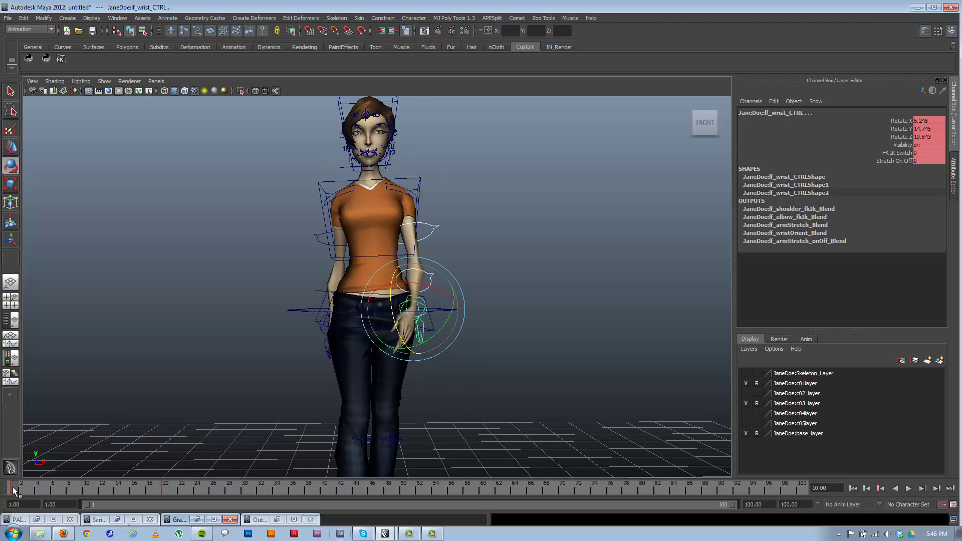
alt+drag(389, 281, 396, 300)
alt+right_drag(395, 301, 433, 325)
click(450, 281)
click(417, 299)
key(q)
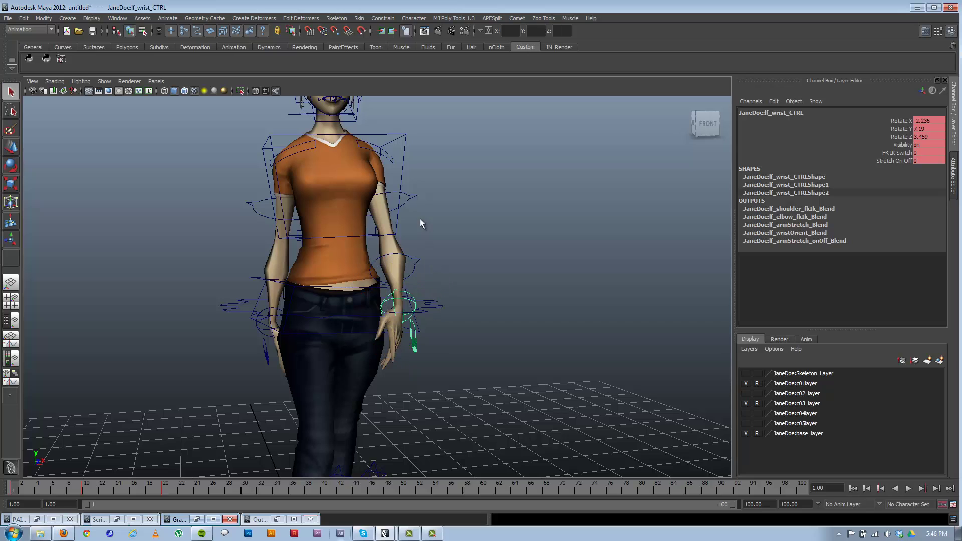
shift+click(419, 262)
shift+click(412, 197)
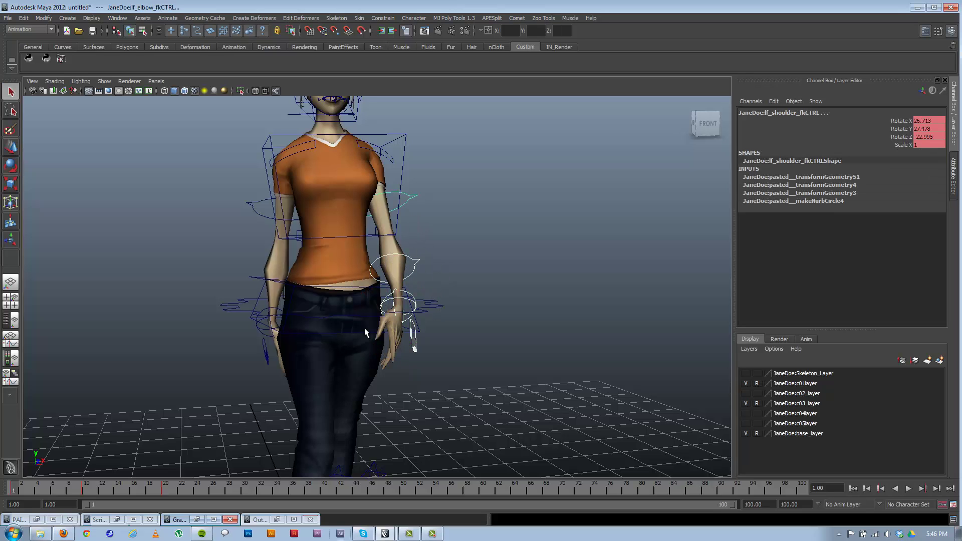
- Try to transfer the left arm's pose by adding the right shoulder, elbow and wrist controls and pasting keys at frame 10
click(85, 490)
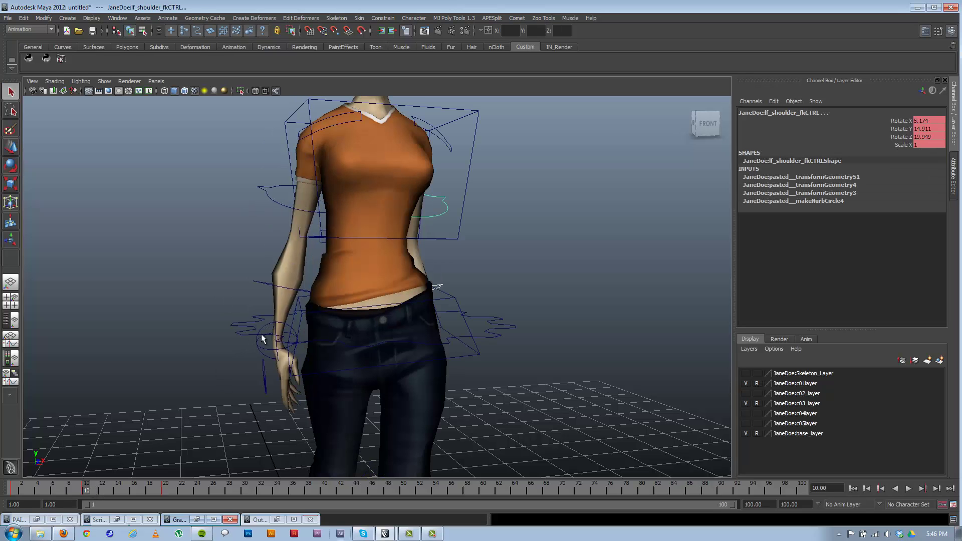
shift+click(272, 197)
shift+click(265, 283)
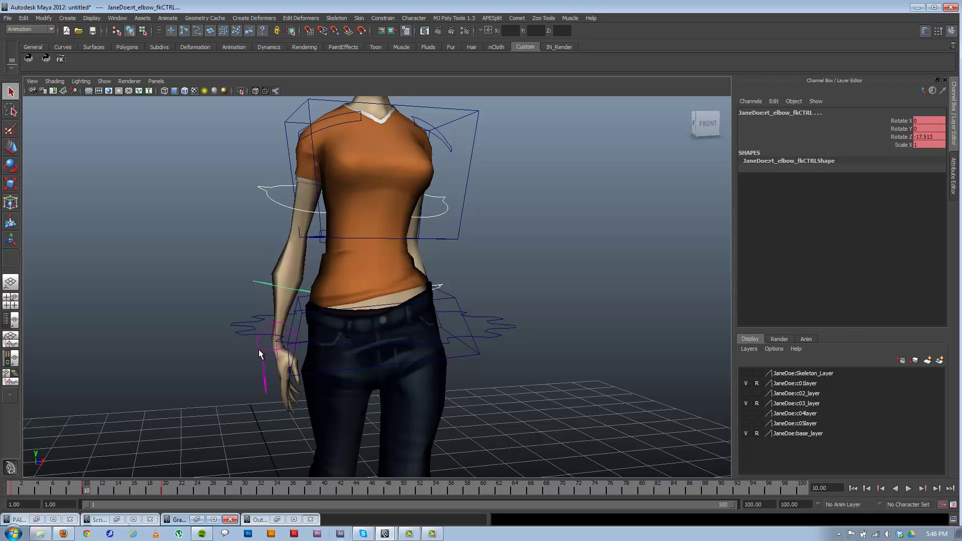
shift+click(259, 351)
right_click(94, 490)
mouse_move(136, 377)
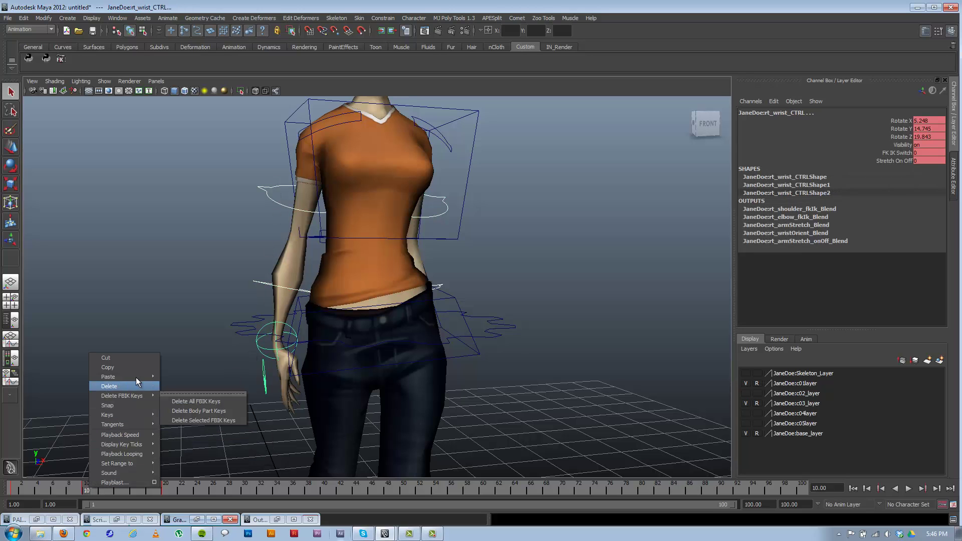
click(188, 379)
alt+drag(188, 376, 333, 352)
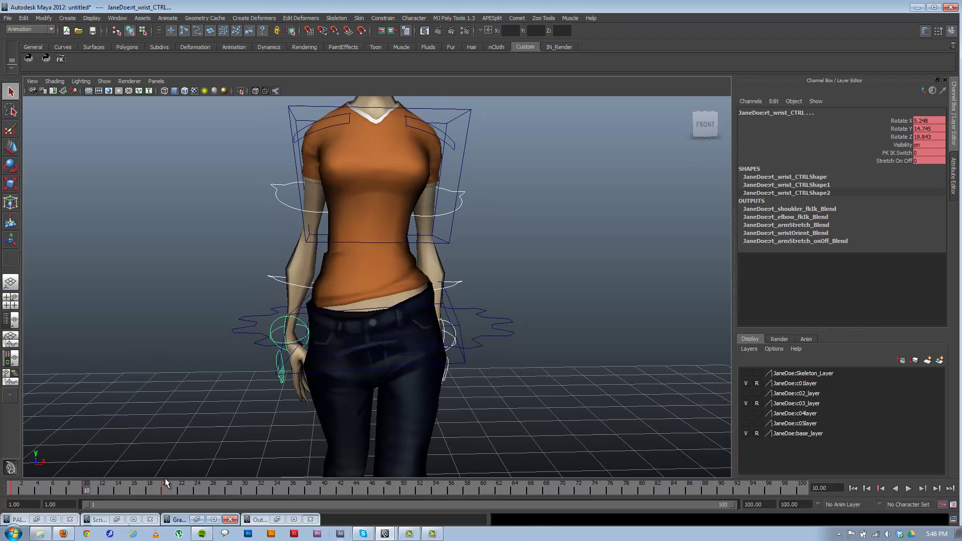
alt+drag(439, 367, 423, 347)
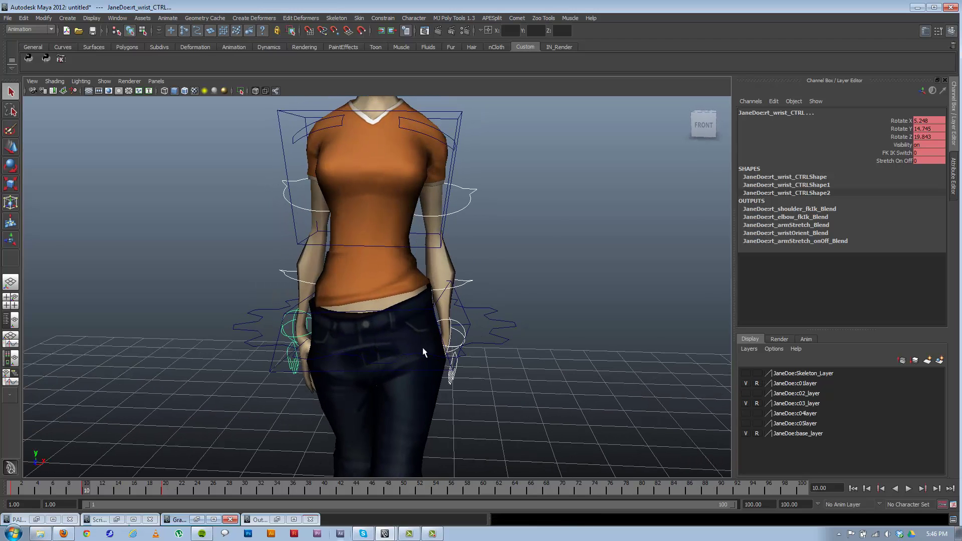
- Copy the frame 1 keys of the left wrist, elbow and shoulder controls
click(13, 486)
alt+drag(351, 337, 399, 319)
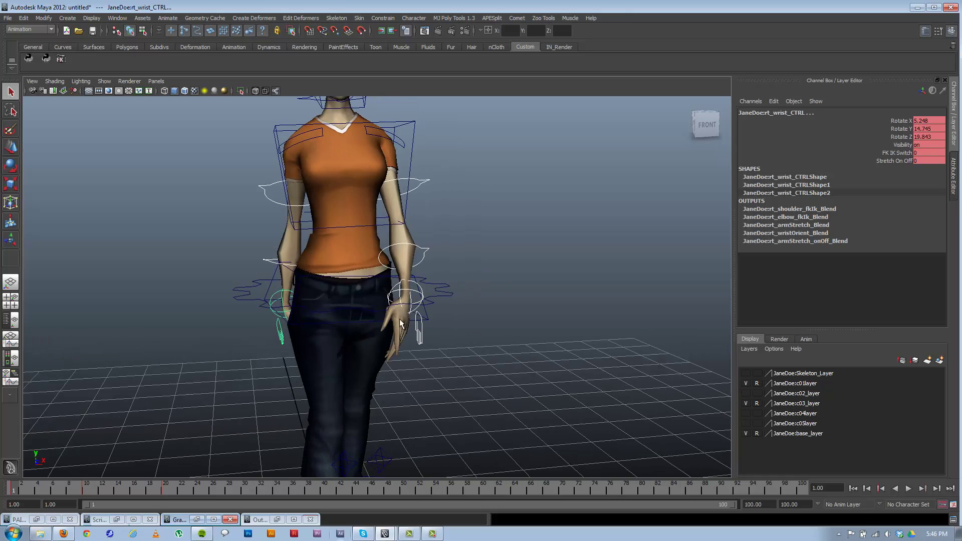
click(422, 294)
click(419, 284)
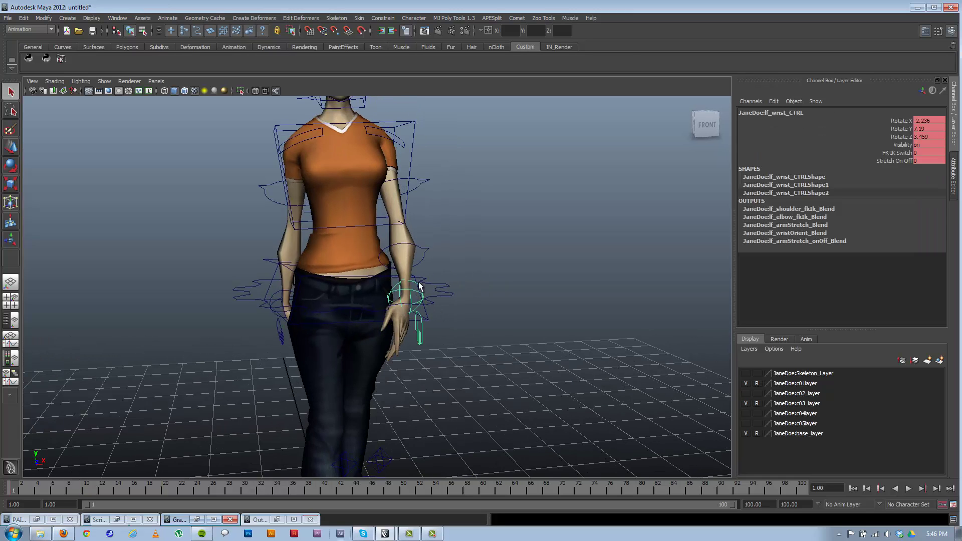
click(425, 248)
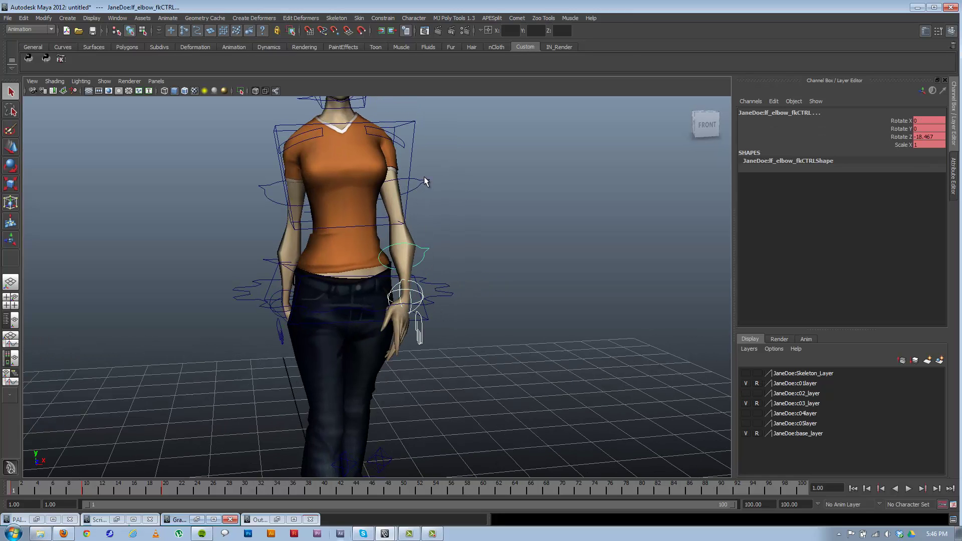
click(425, 182)
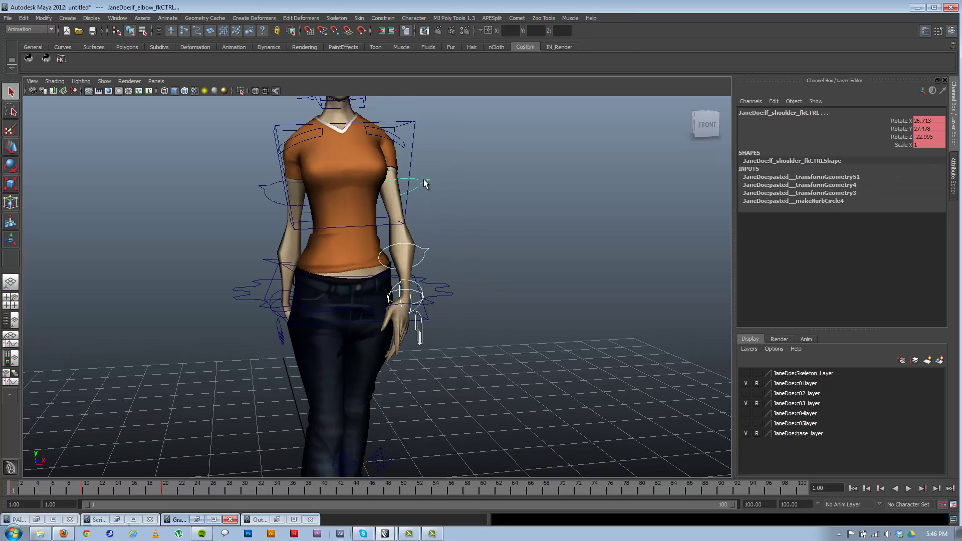
right_click(16, 489)
click(46, 370)
- Paste the copied left-arm keys onto the right shoulder, elbow and wrist controls at frame 10
click(86, 489)
click(264, 199)
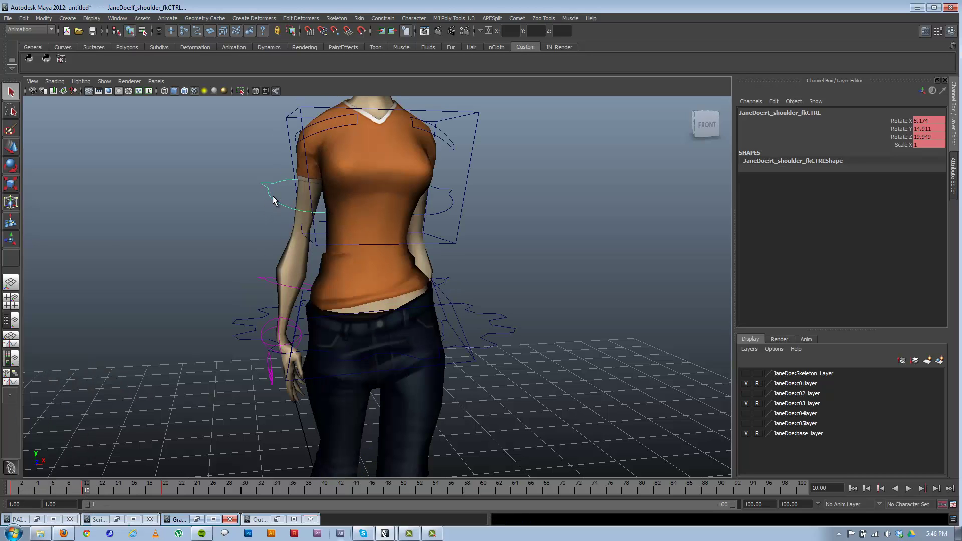
shift+click(265, 278)
shift+click(275, 336)
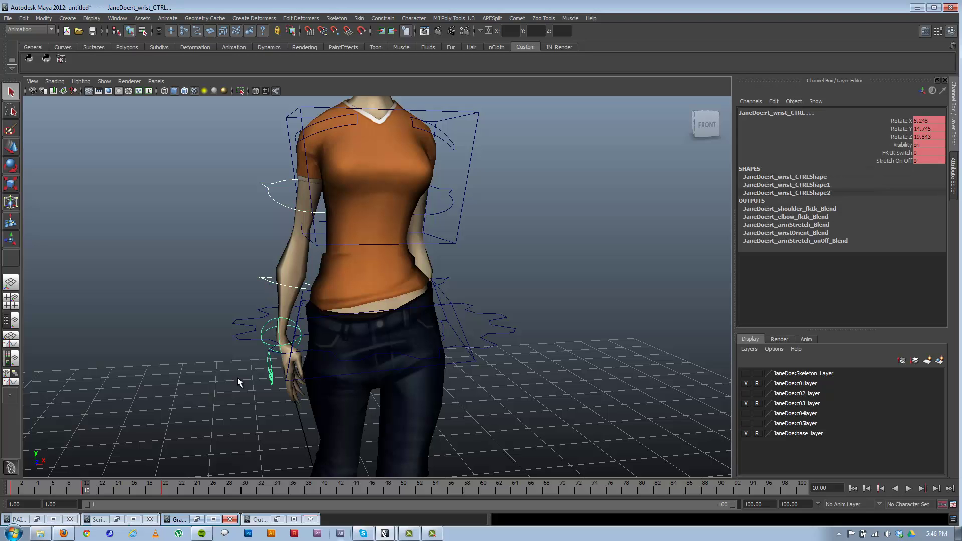
right_click(98, 481)
mouse_move(145, 376)
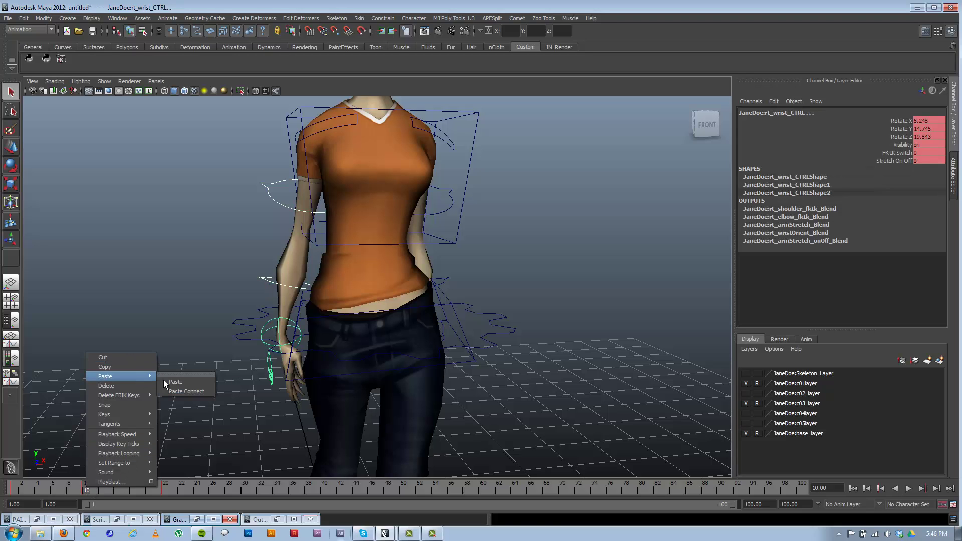
click(188, 385)
- Copy the left shoulder FK control's key at frame 1
alt+drag(212, 384, 380, 291)
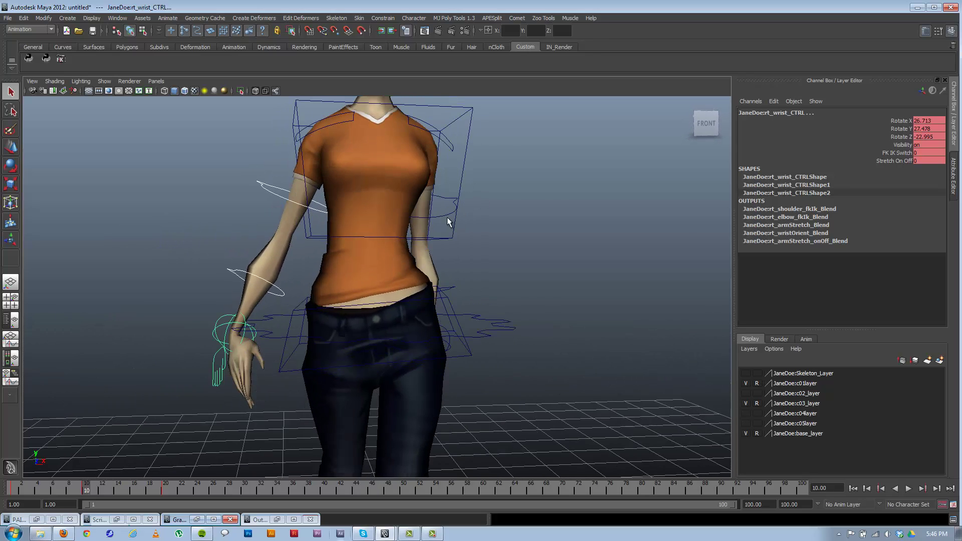
click(447, 219)
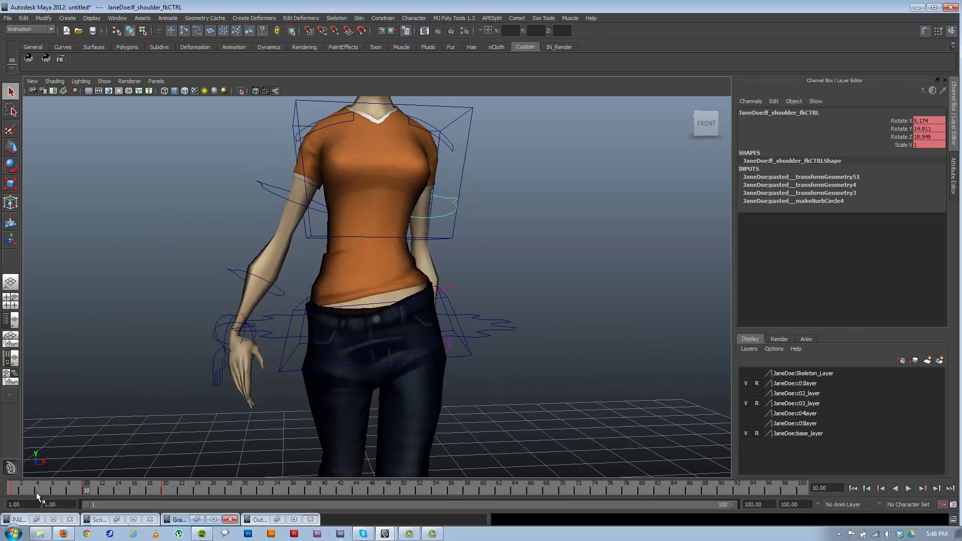
click(16, 489)
right_click(17, 490)
click(45, 370)
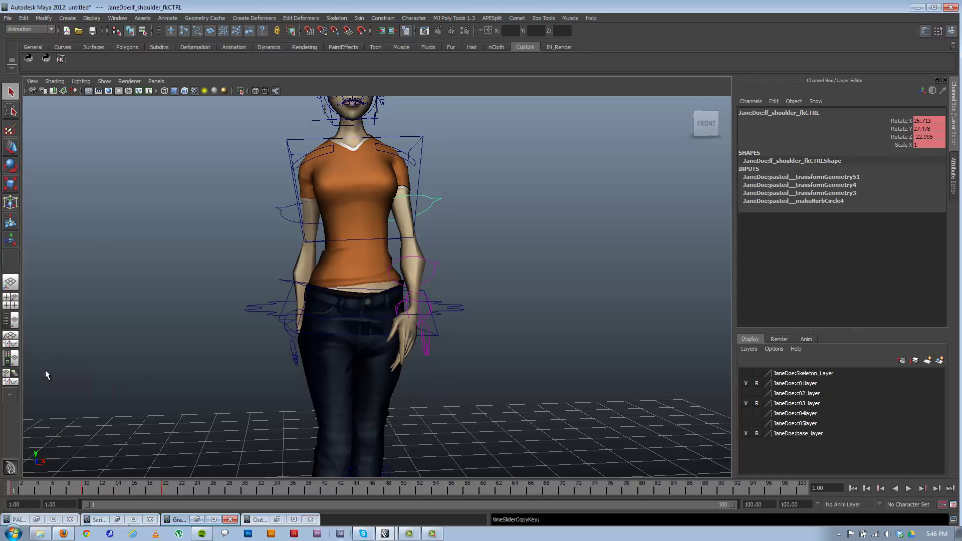
- Paste the copied shoulder key onto the right shoulder FK control at frame 10
click(87, 488)
right_click(87, 488)
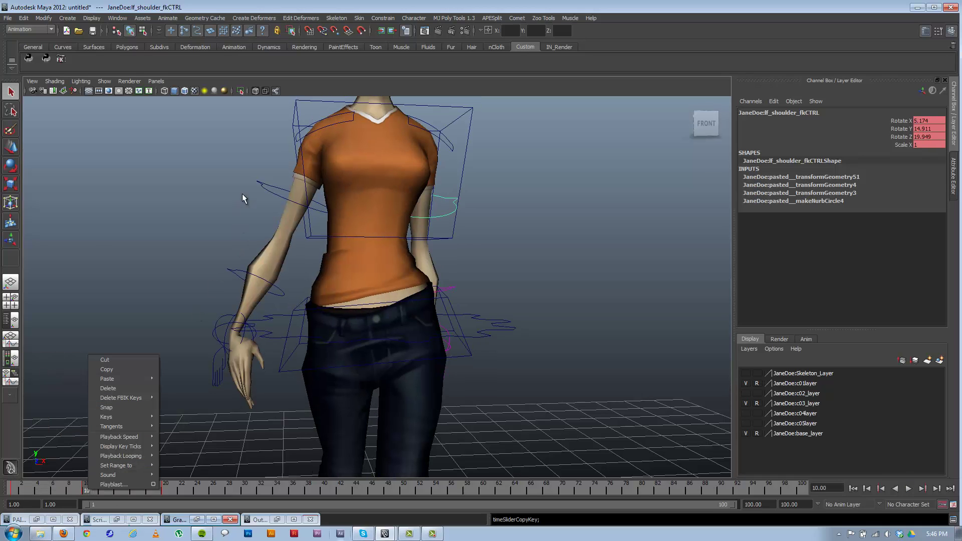
click(242, 198)
click(274, 205)
right_click(81, 490)
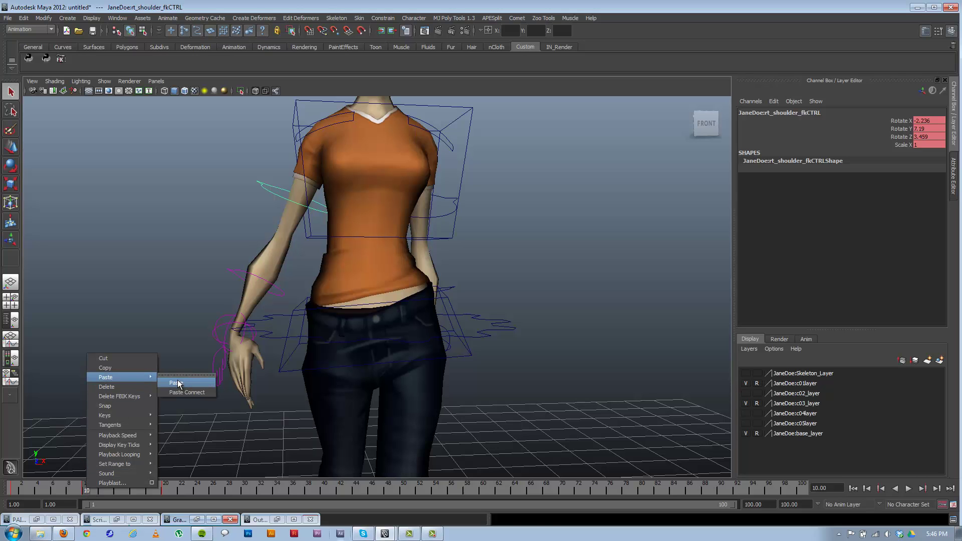
click(176, 383)
alt+drag(457, 320, 498, 278)
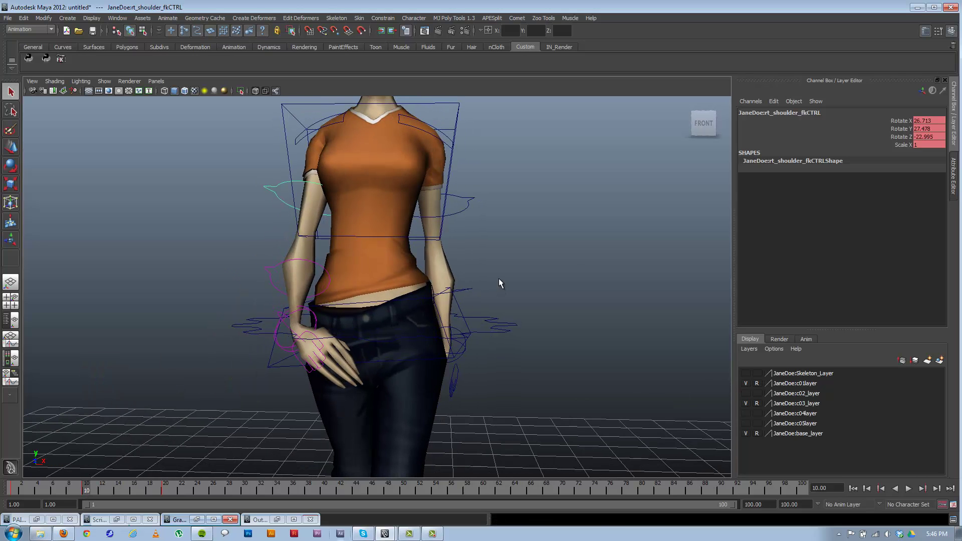
- Copy the left elbow FK control's key at frame 1
click(464, 288)
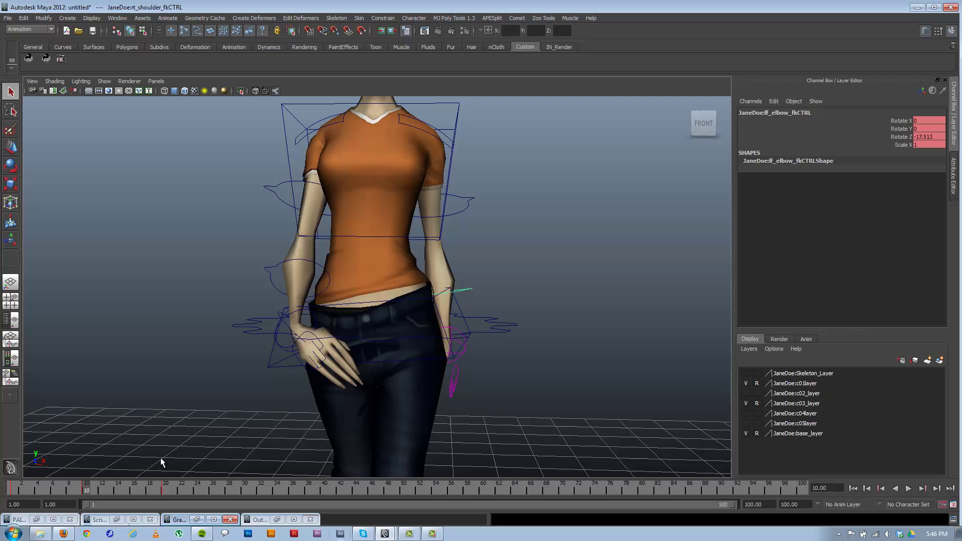
click(15, 494)
right_click(15, 493)
click(34, 371)
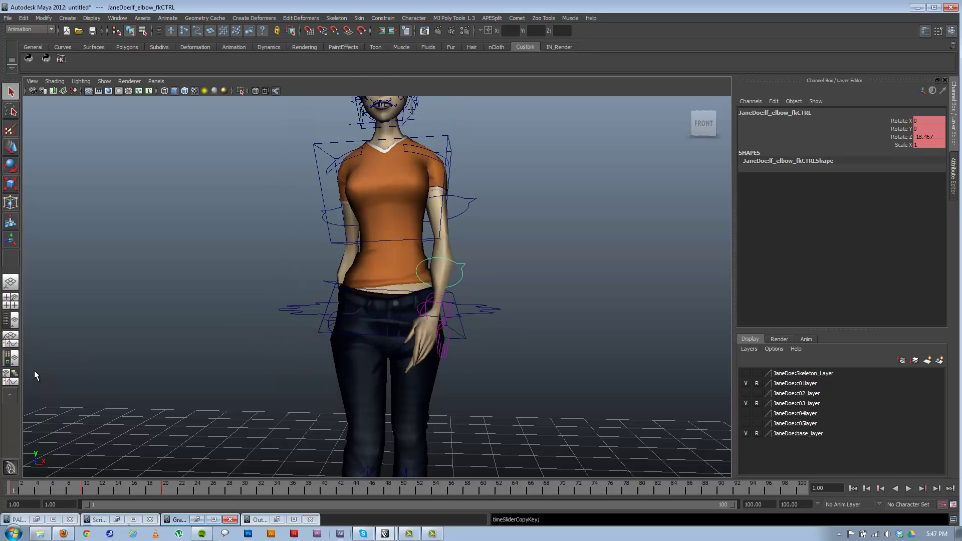
- Paste the copied elbow key onto the right elbow FK control at frame 10
click(87, 488)
click(273, 265)
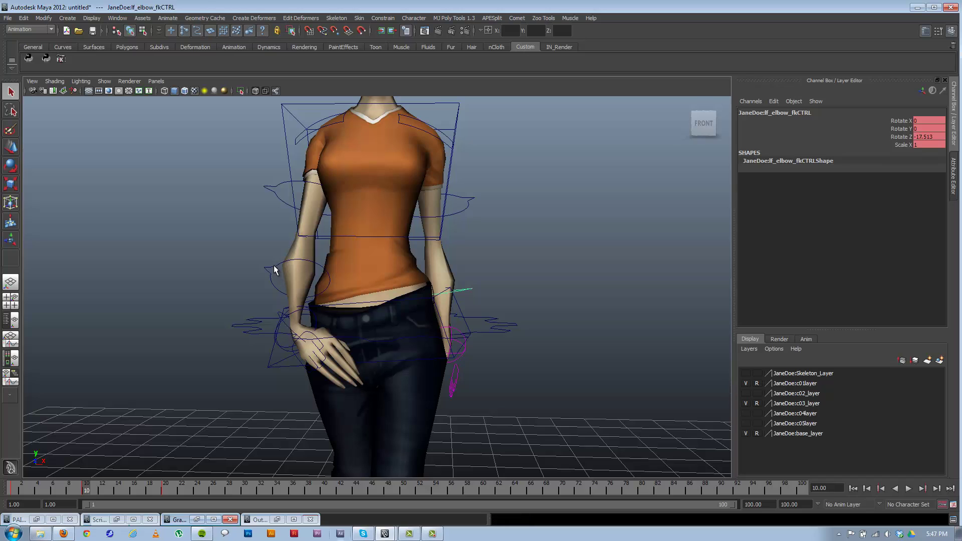
right_click(86, 492)
mouse_move(144, 380)
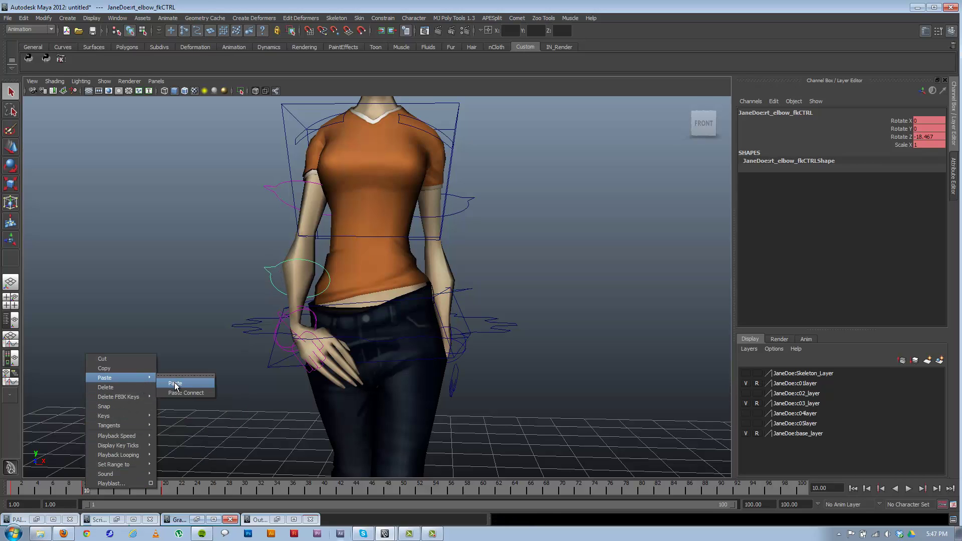
alt+drag(379, 298, 222, 376)
- Select the left wrist control and copy its key at frame 10
drag(27, 484, 13, 486)
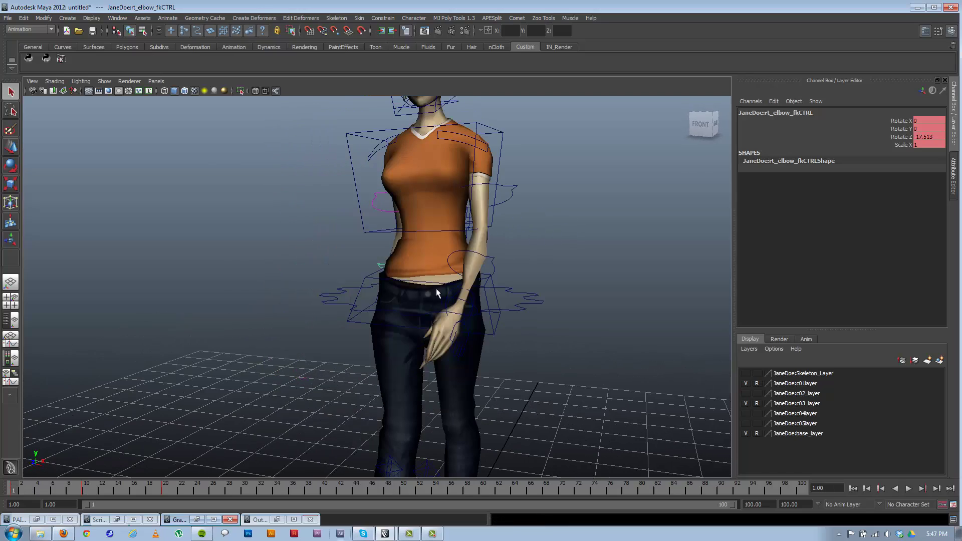
scroll(436, 288, down, 5)
click(420, 282)
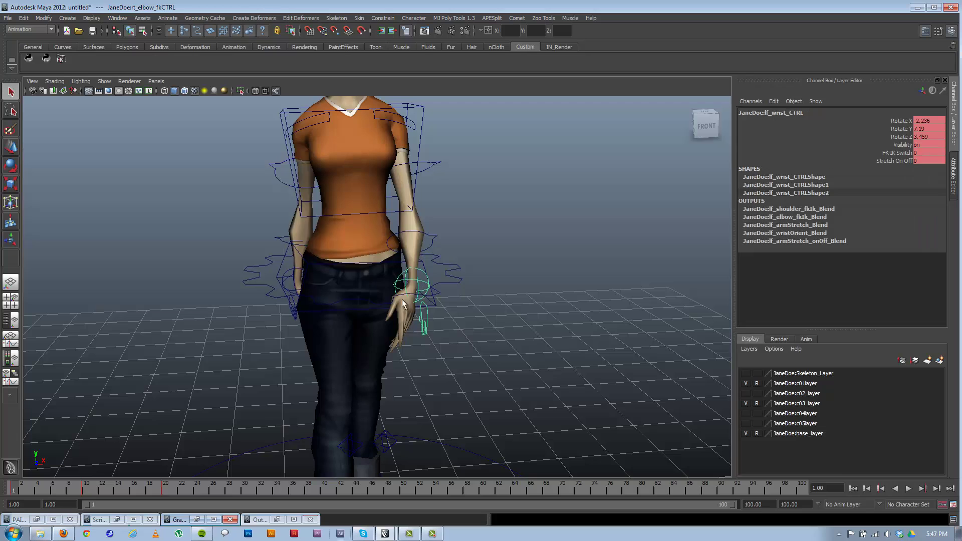
click(86, 486)
right_click(86, 486)
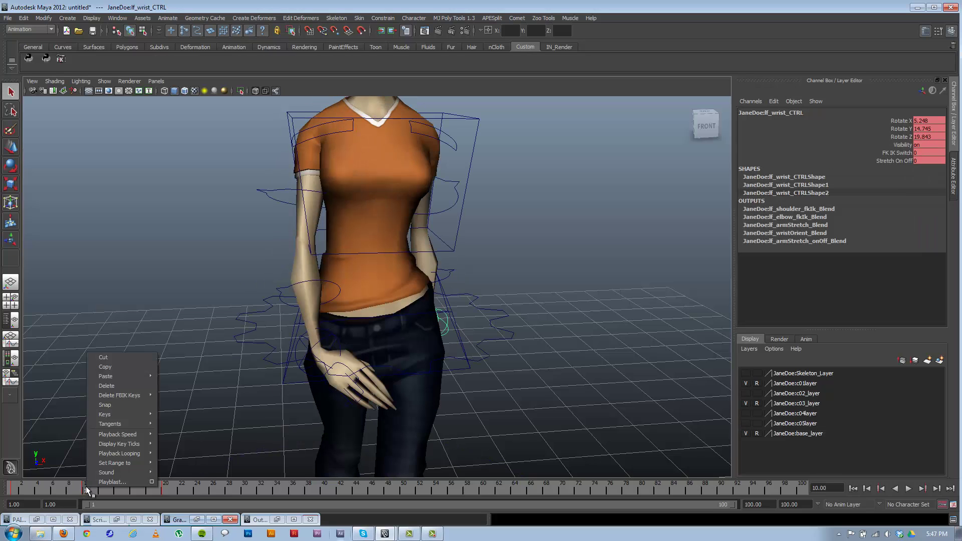
click(122, 366)
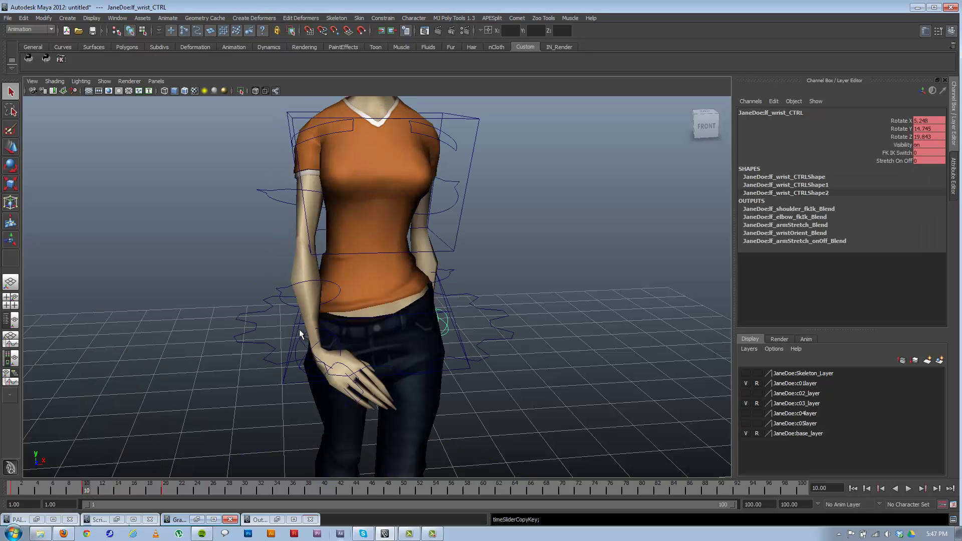
- Paste the copied wrist key onto the right wrist control at frame 10
click(295, 351)
right_click(95, 491)
mouse_move(124, 376)
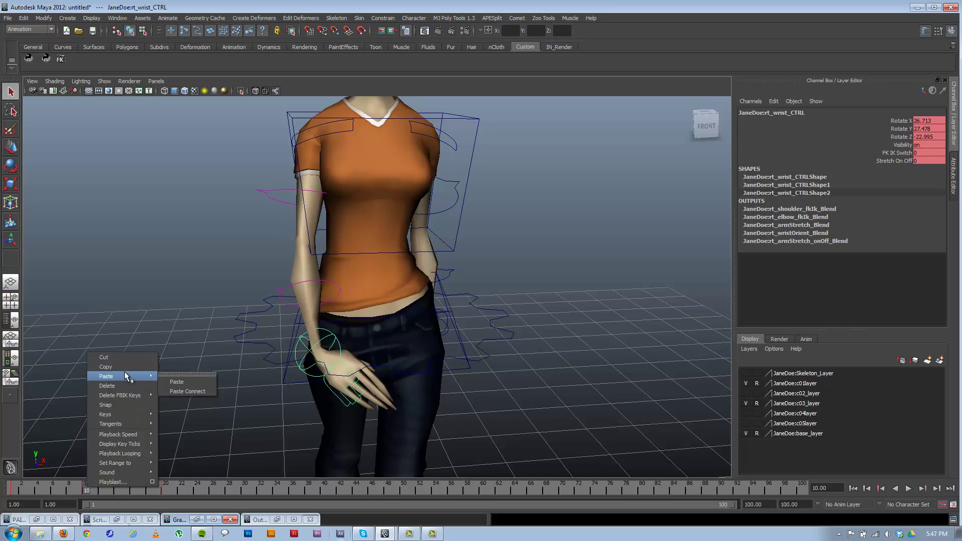
click(177, 382)
- Examine the arm poses from the side by stepping through the keyed frames and playing the walk animation
alt+drag(261, 371, 346, 365)
alt+right_drag(346, 366, 191, 351)
alt+drag(191, 351, 384, 352)
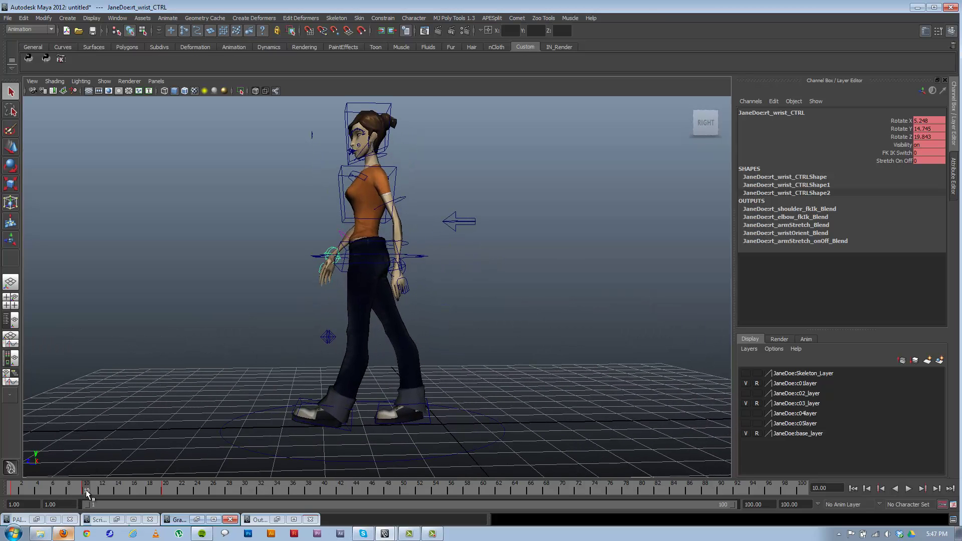
key(comma)
key(comma)
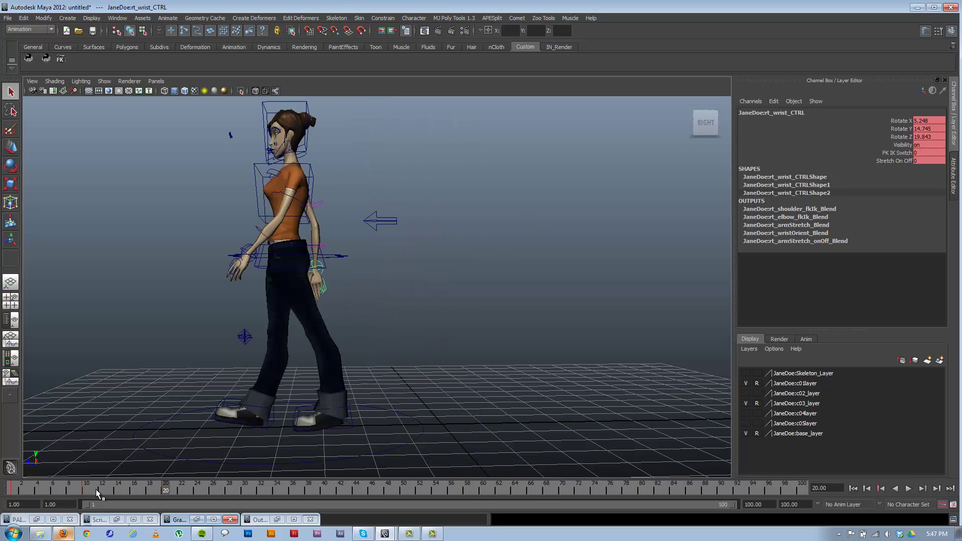
key(comma)
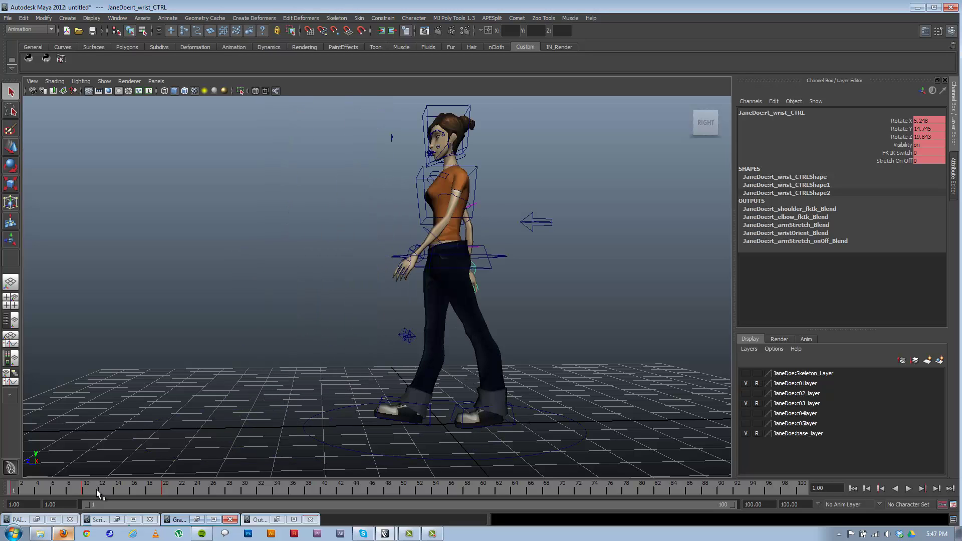
key(period)
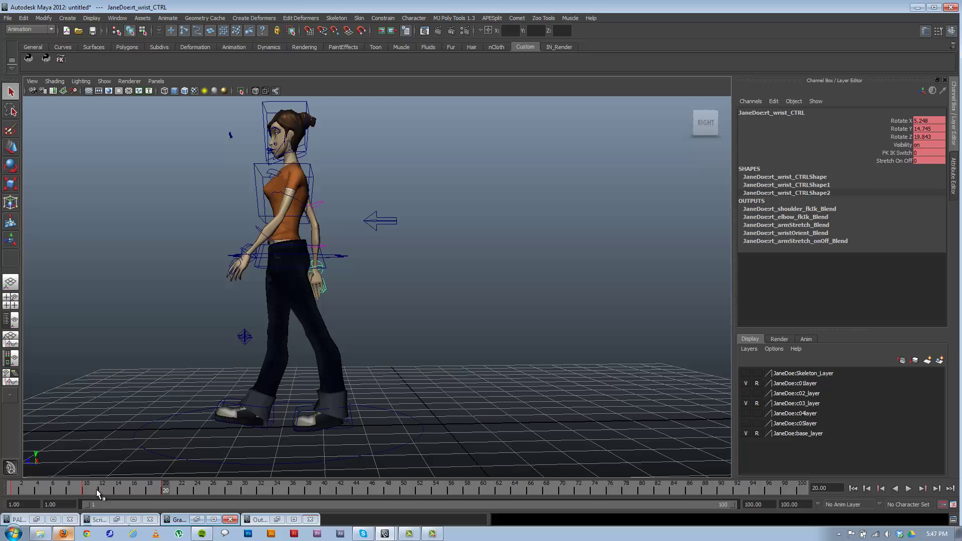
key(alt+shift+v)
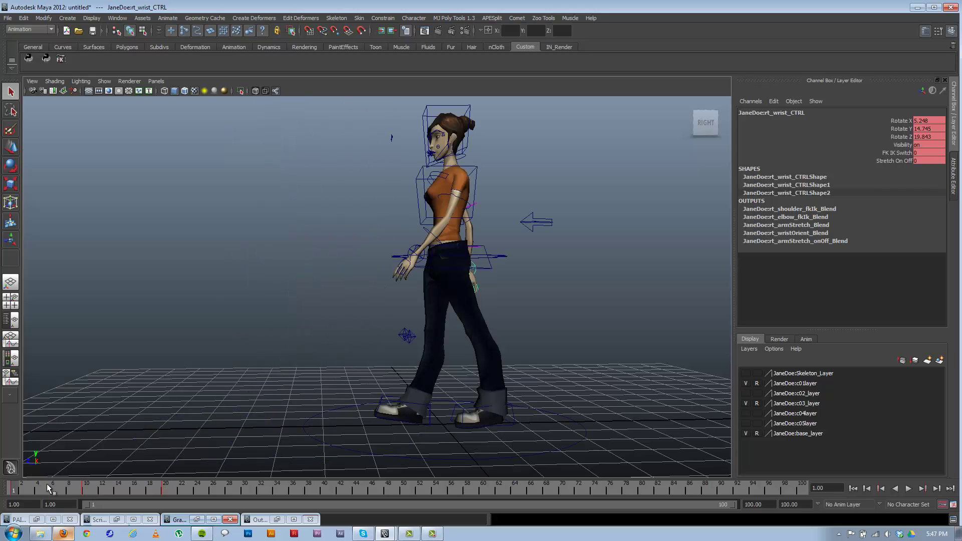
key(alt+v)
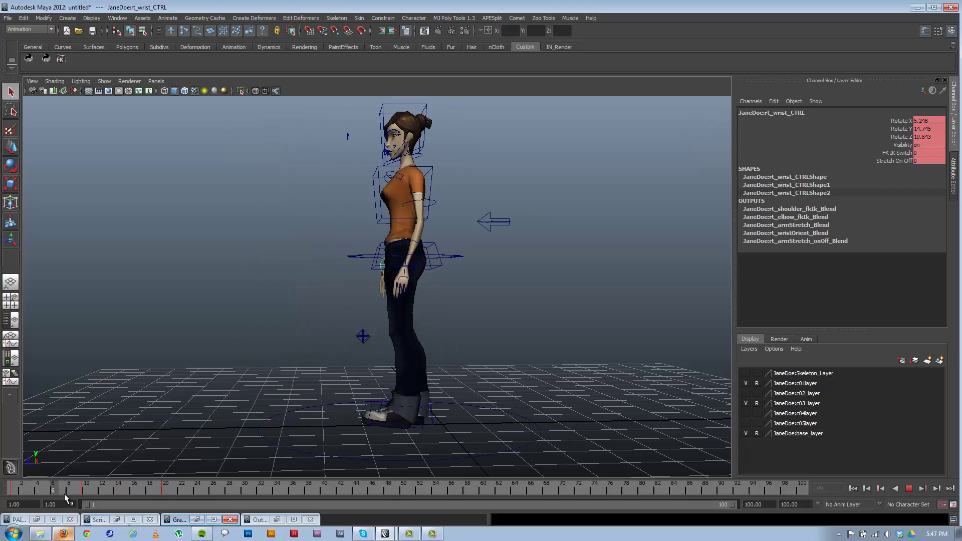
drag(307, 509, 10, 490)
- Select the right foot control at frame 1 and open its curves in the Graph Editor, keeping the legs in view
alt+drag(178, 444, 305, 425)
alt+right_drag(305, 426, 387, 383)
alt+drag(360, 375, 416, 329)
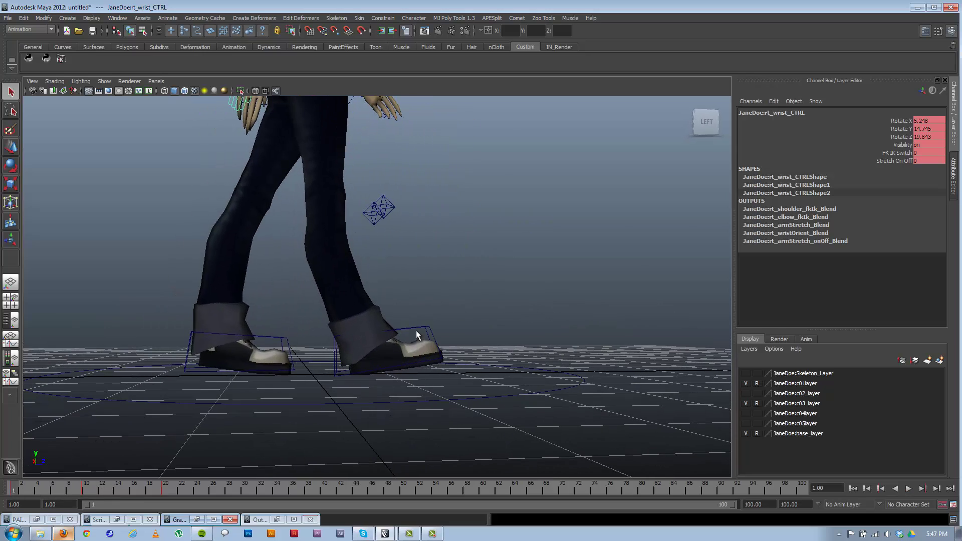
click(416, 330)
click(279, 341)
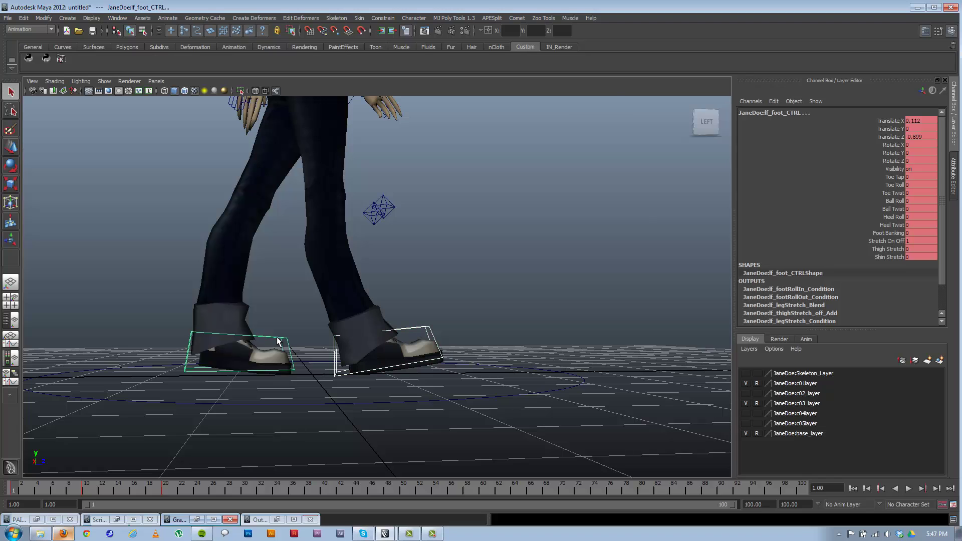
click(441, 301)
click(425, 331)
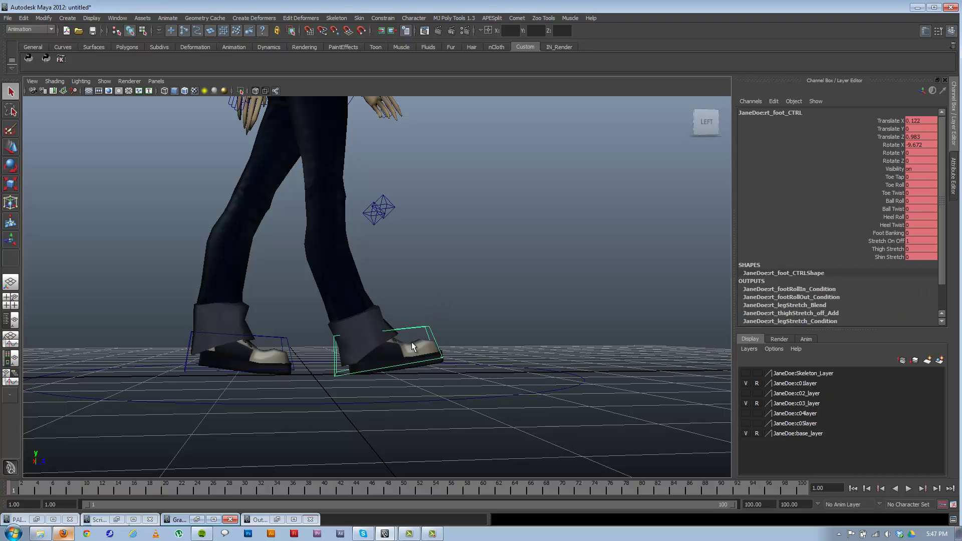
click(202, 521)
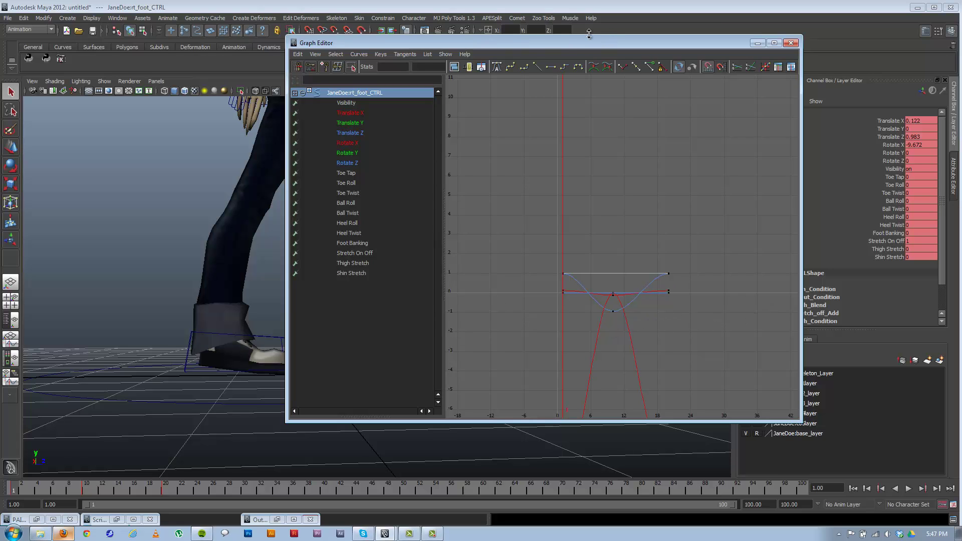
drag(532, 49, 692, 29)
key(w)
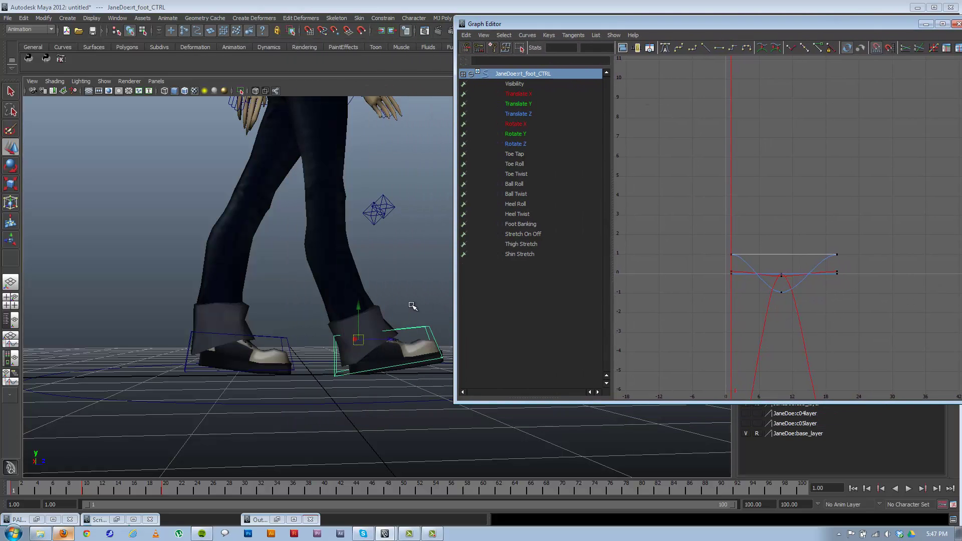
alt+drag(412, 324, 402, 331)
click(409, 322)
click(414, 326)
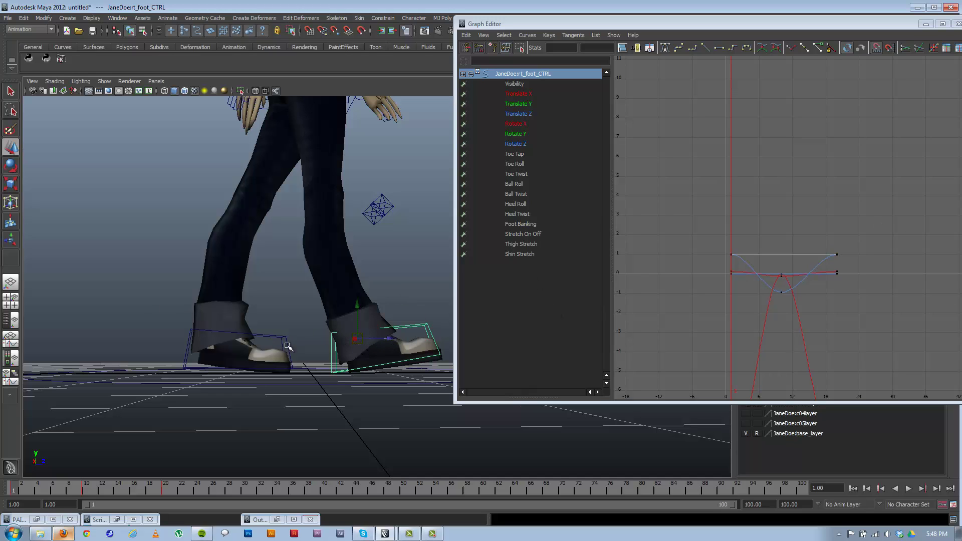
- Apply linear tangents to all keys of the right foot control's Translate Z curve
click(519, 115)
alt+middle_drag(764, 306, 721, 307)
mouse_move(723, 309)
alt+right_down()
mouse_move(745, 321)
mouse_move(726, 316)
alt+right_up()
alt+middle_drag(706, 296, 721, 303)
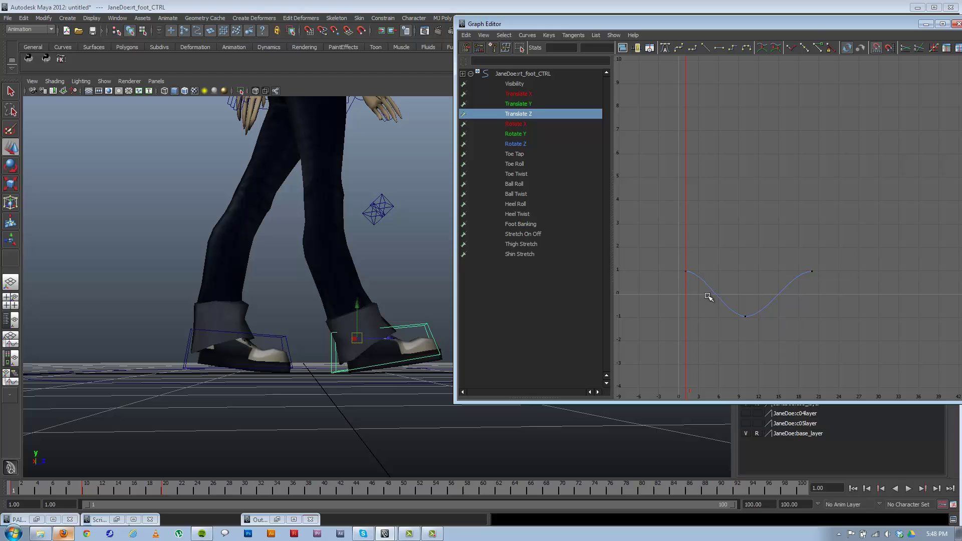
drag(673, 232, 852, 373)
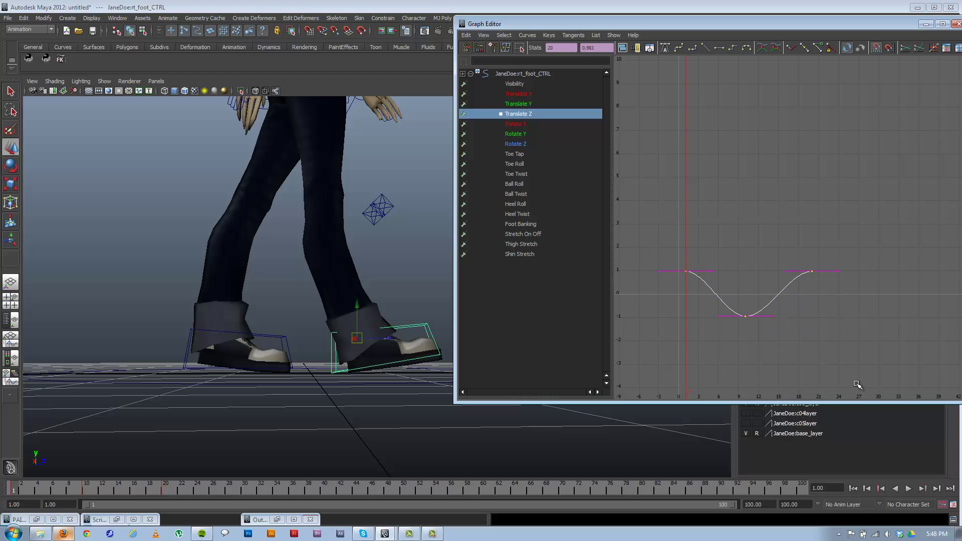
click(705, 47)
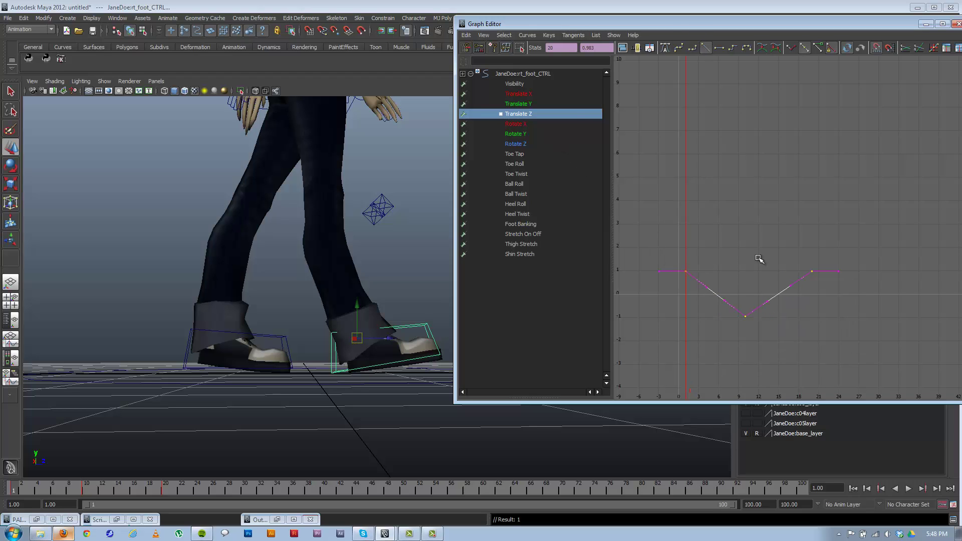
- Examine the left foot control's individual translation and rotation curves in the Graph Editor
click(273, 340)
click(271, 336)
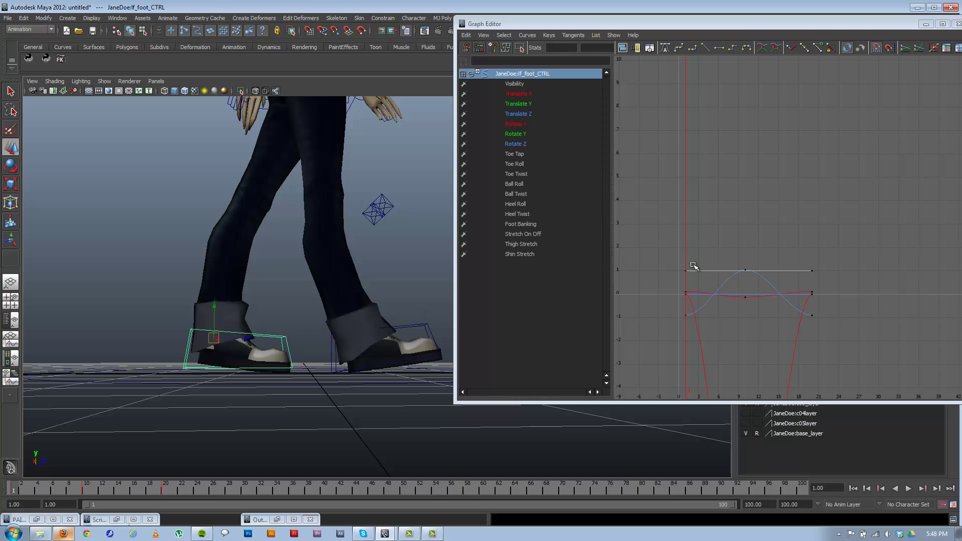
click(522, 94)
click(517, 108)
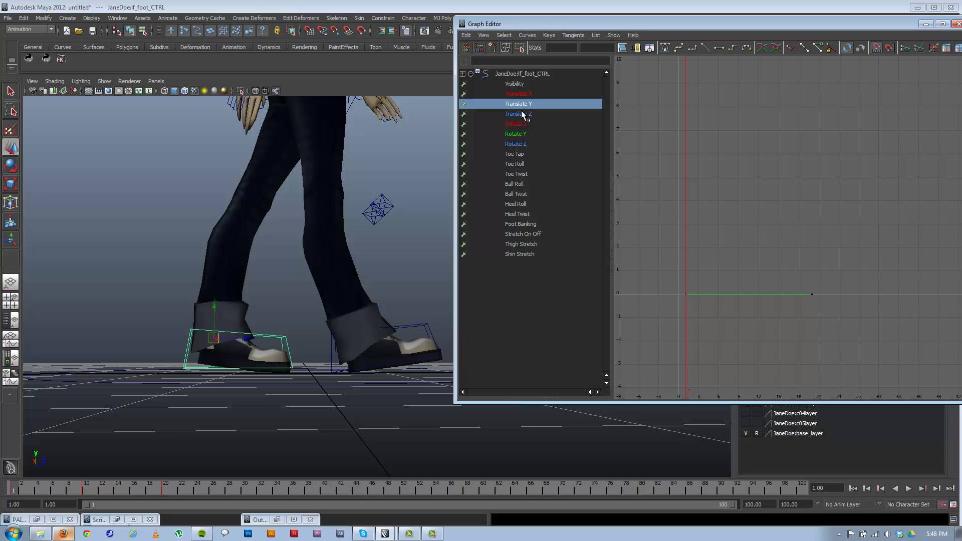
click(523, 114)
click(521, 123)
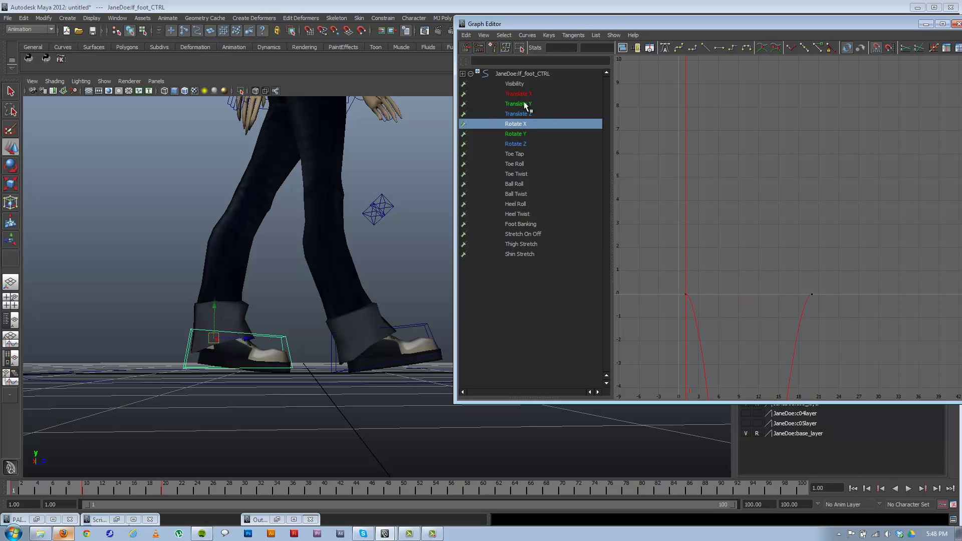
click(519, 132)
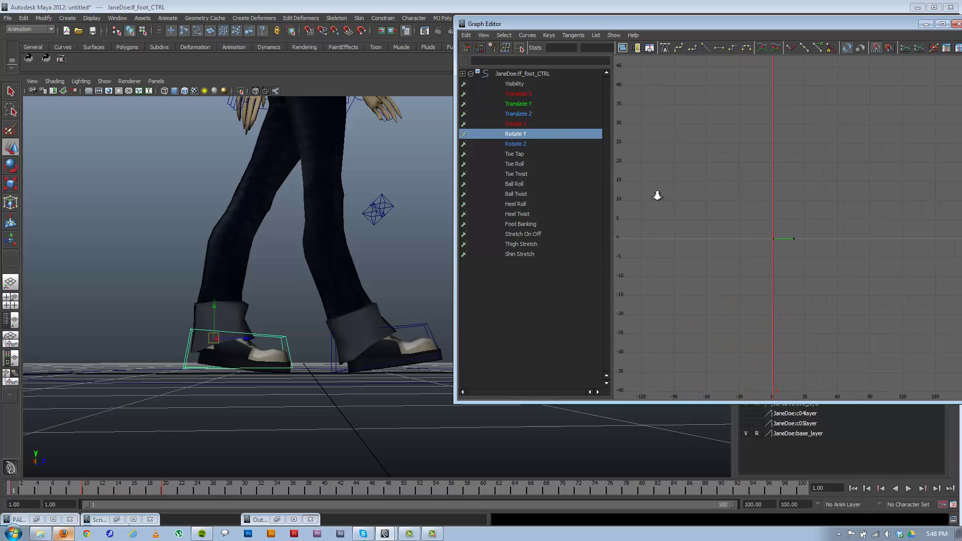
alt+right_drag(655, 194, 857, 266)
key(f)
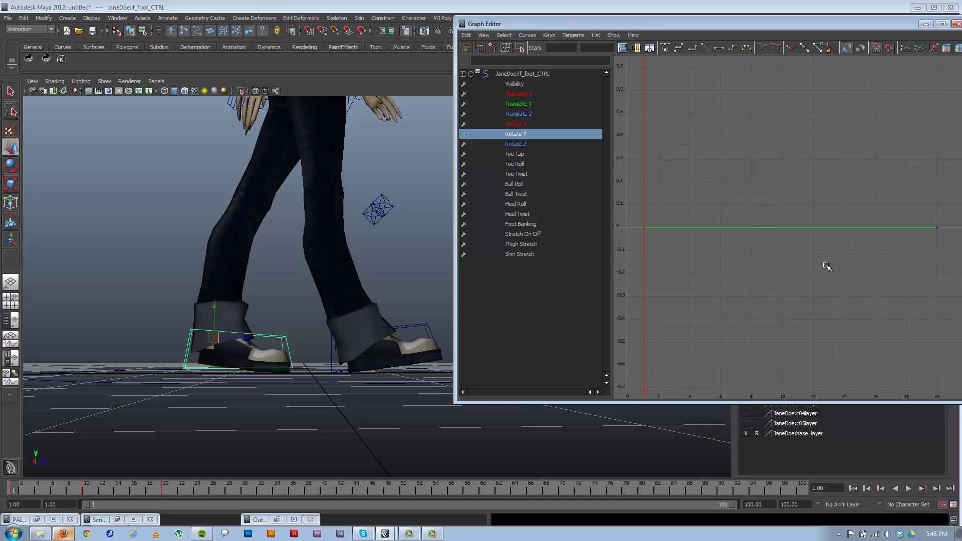
click(520, 144)
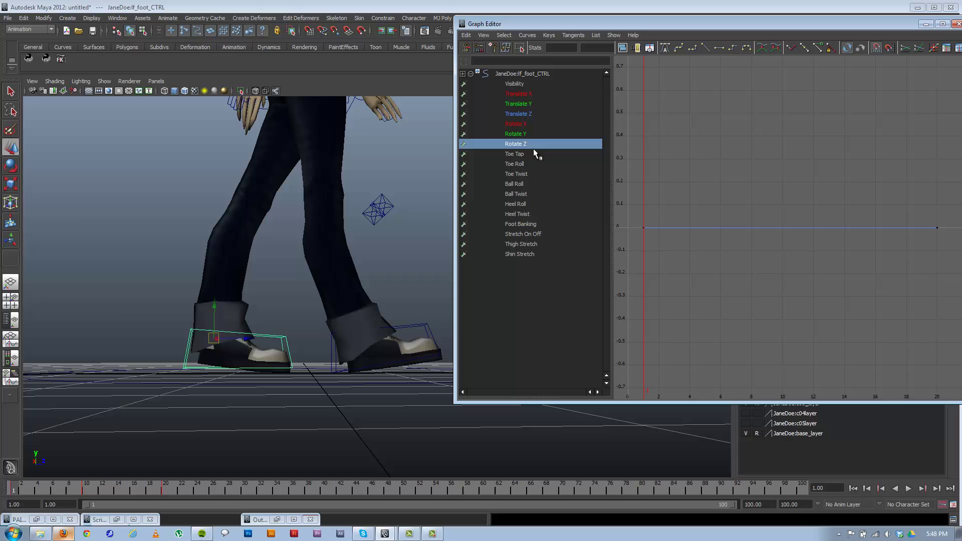
- Apply linear tangents to all keys of the left foot control's Translate Z curve and put the Graph Editor away
click(519, 114)
key(f)
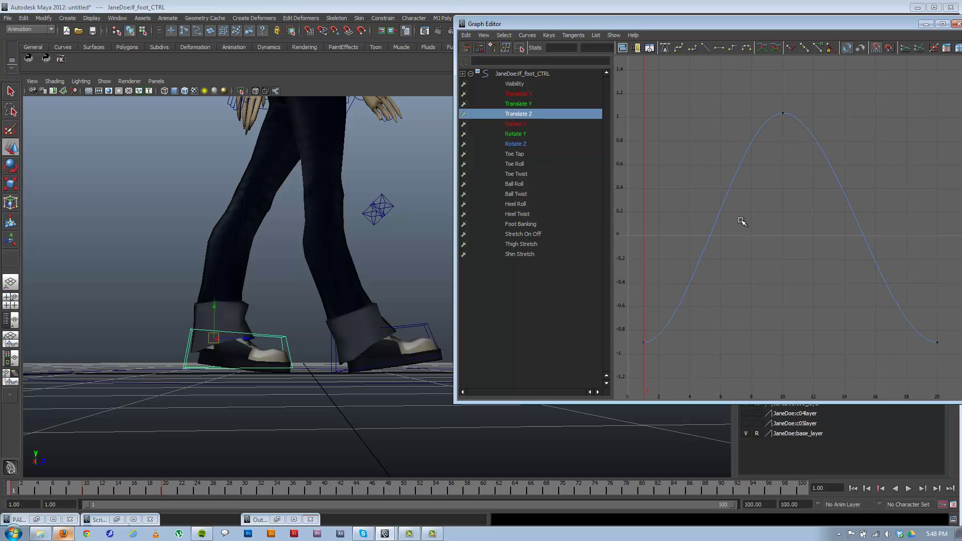
alt+right_drag(815, 233, 783, 219)
drag(739, 176, 863, 311)
click(706, 48)
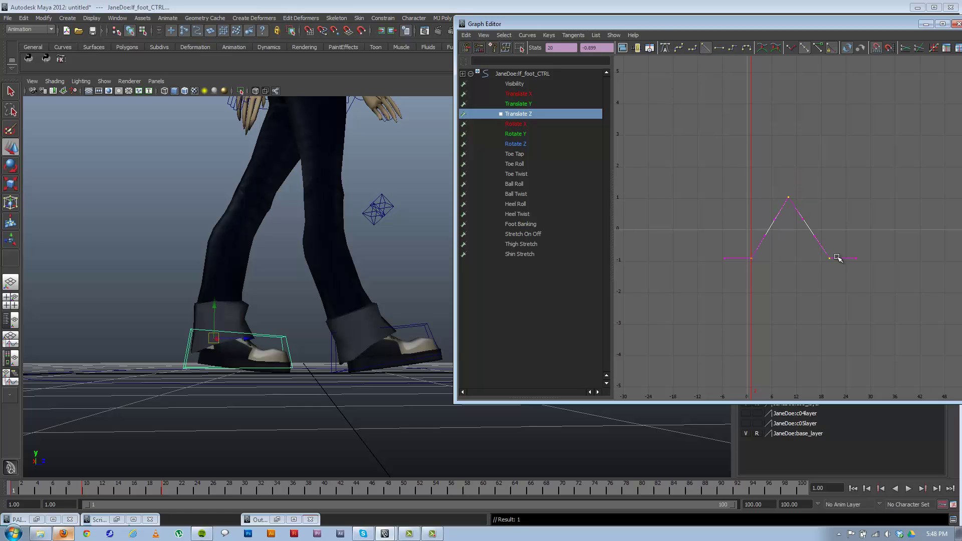
click(851, 223)
click(925, 25)
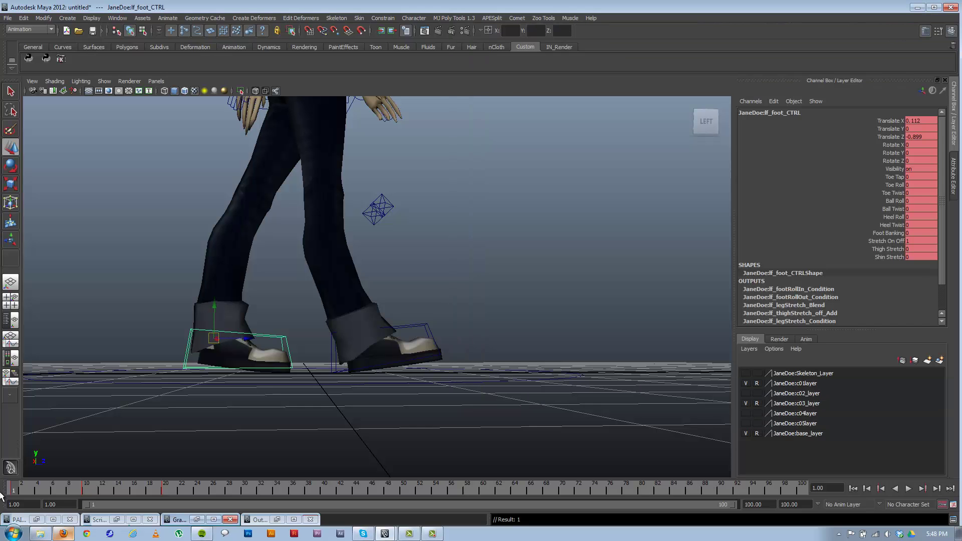
- Play the walk animation and examine the placement of both feet at frame 10
key(alt+v)
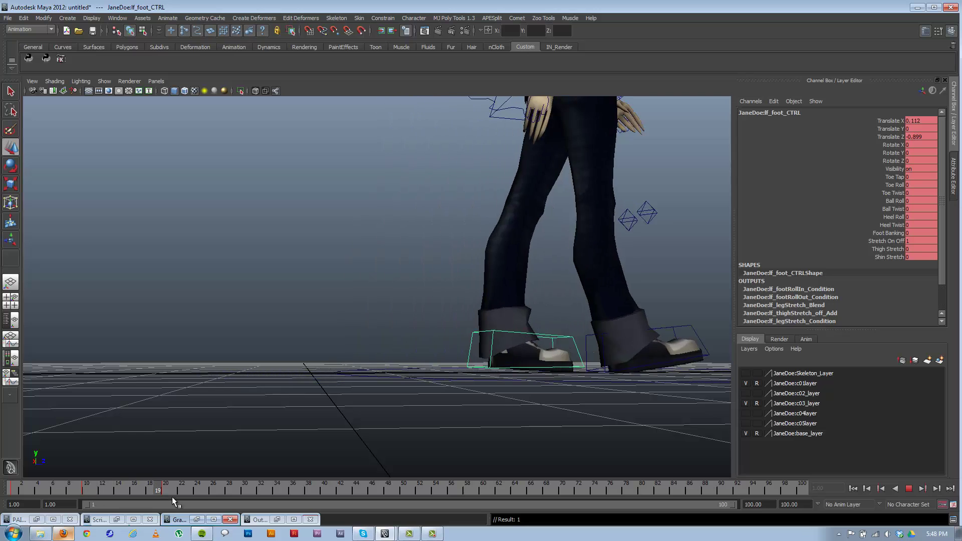
mouse_move(132, 491)
mouse_down()
mouse_move(0, 485)
mouse_move(87, 492)
mouse_up()
alt+drag(327, 333, 327, 305)
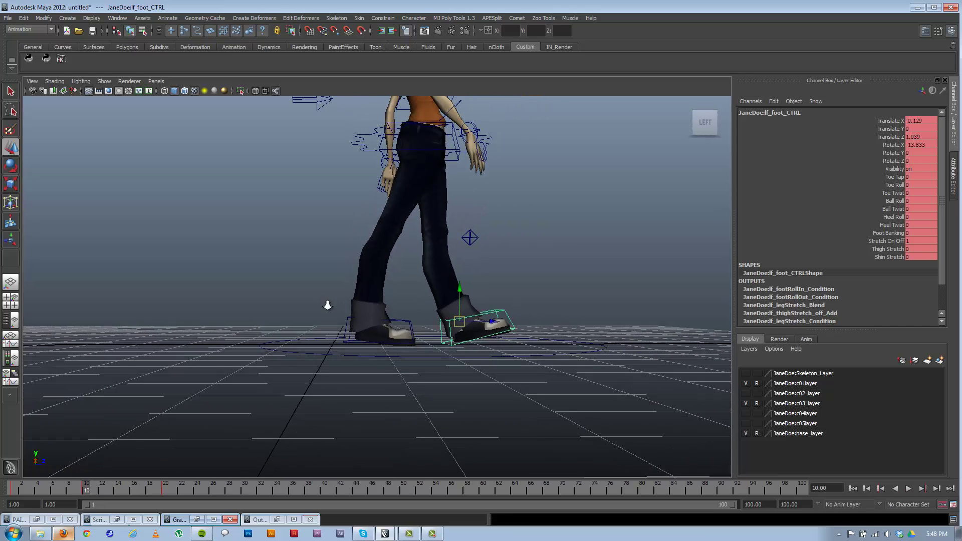
alt+right_drag(328, 305, 396, 333)
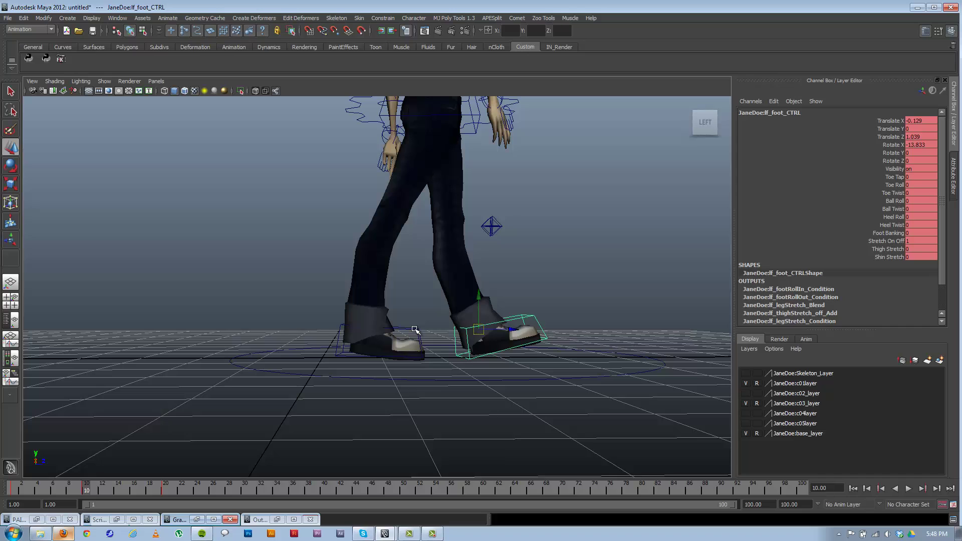
click(414, 328)
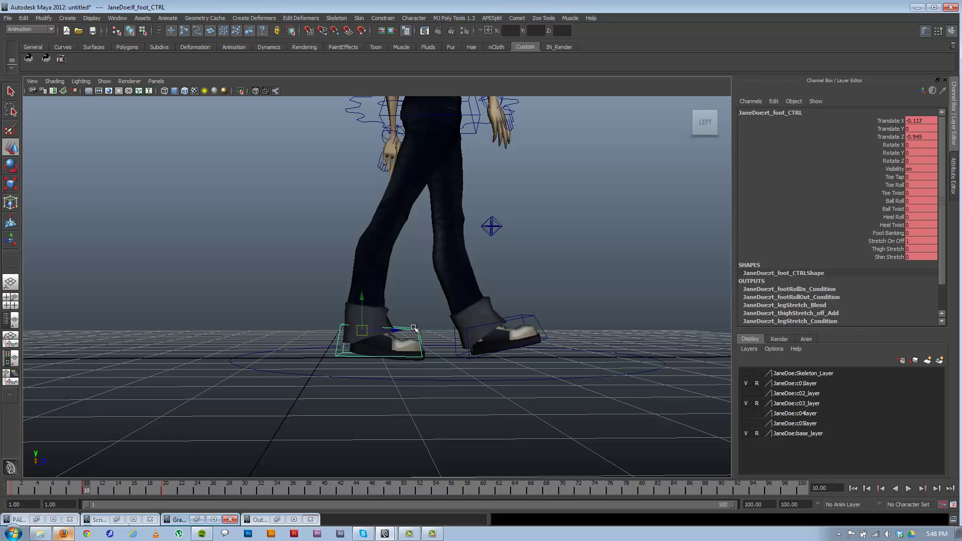
- Move the left foot control back to Translate Z -1.182 at frame 1 and copy its key
click(13, 491)
alt+drag(281, 346, 317, 354)
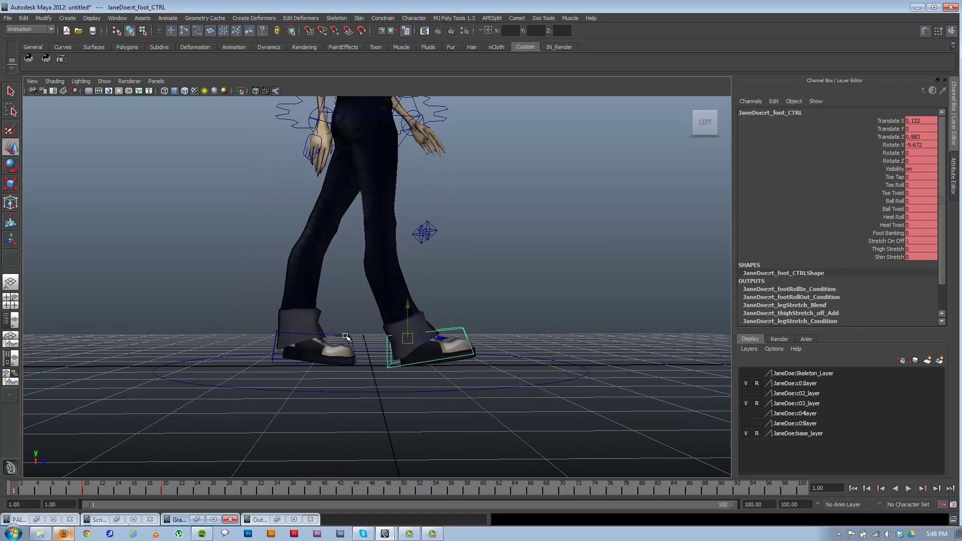
click(346, 337)
right_click(70, 492)
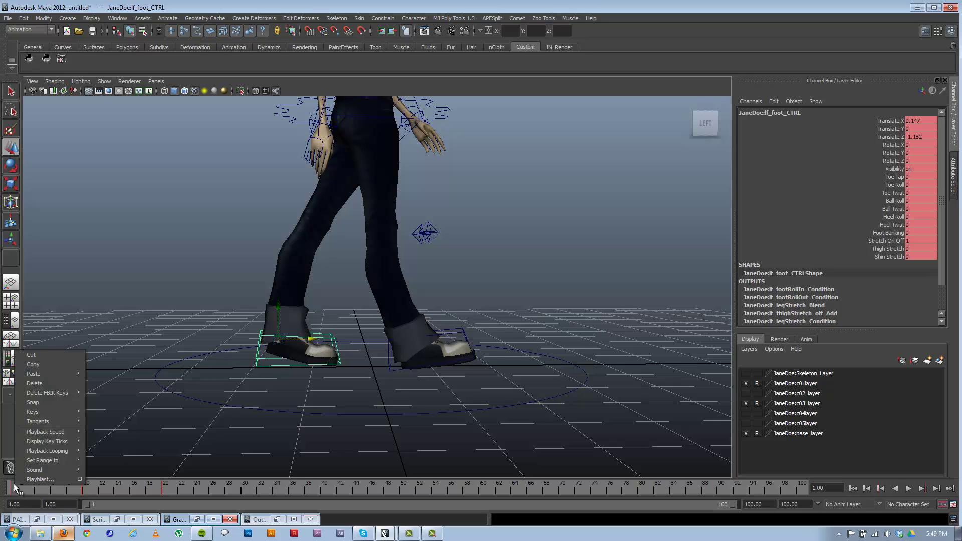
click(33, 364)
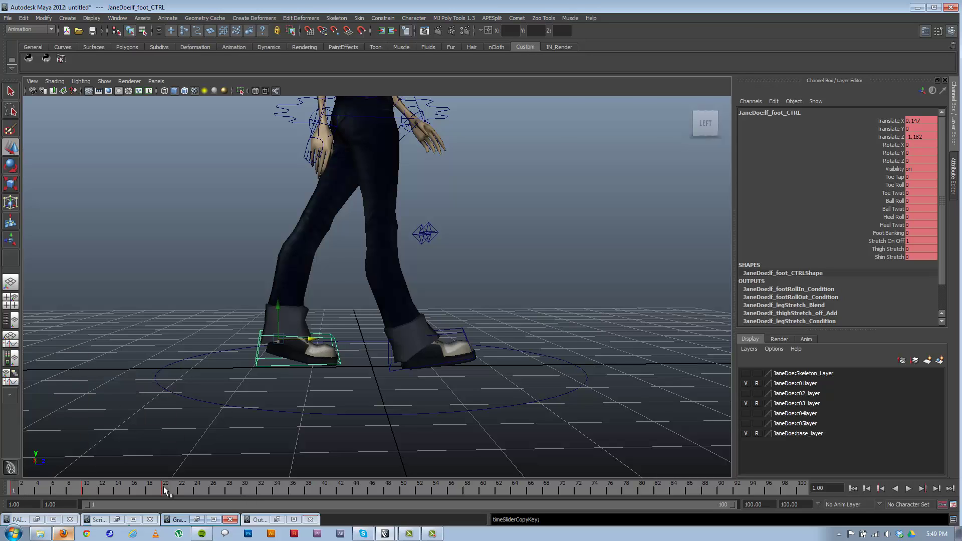
- Paste the copied left foot key at frame 20
click(163, 488)
right_click(166, 489)
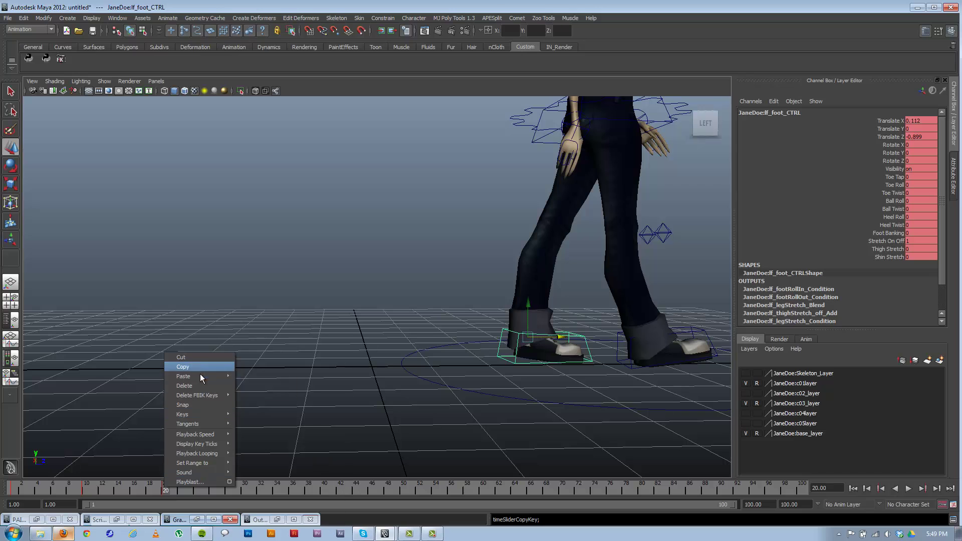
mouse_move(207, 379)
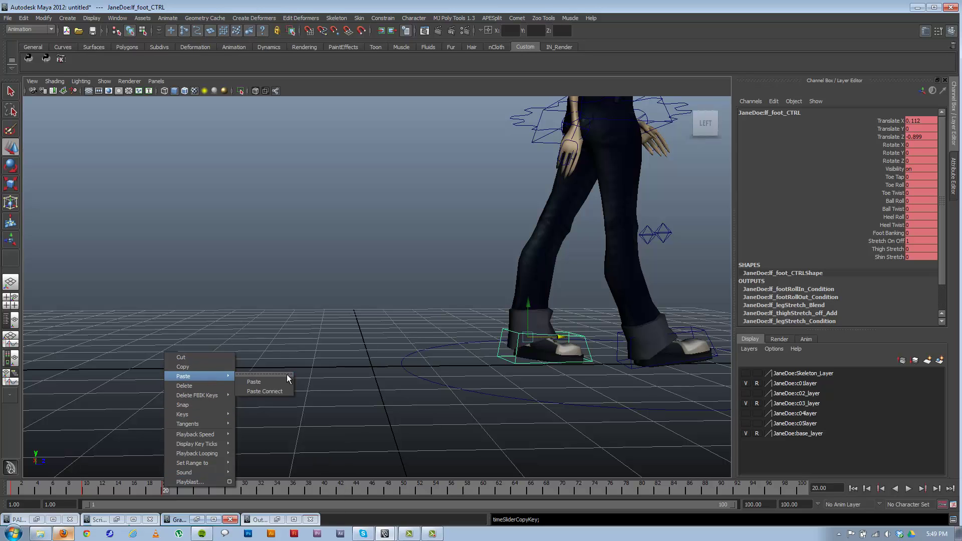
click(276, 381)
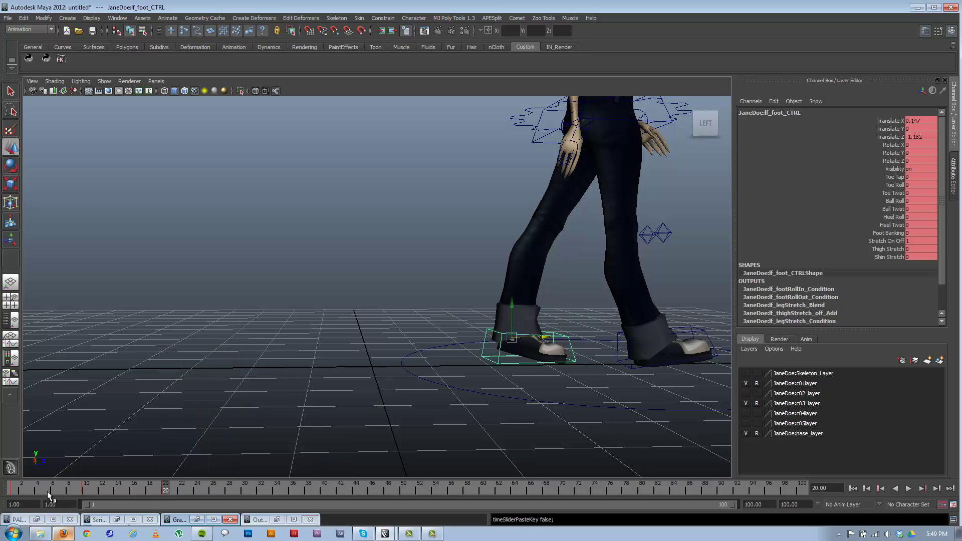
- Try moving the right foot control back to Translate Z -1.242 at frame 10 and review the stride
click(90, 485)
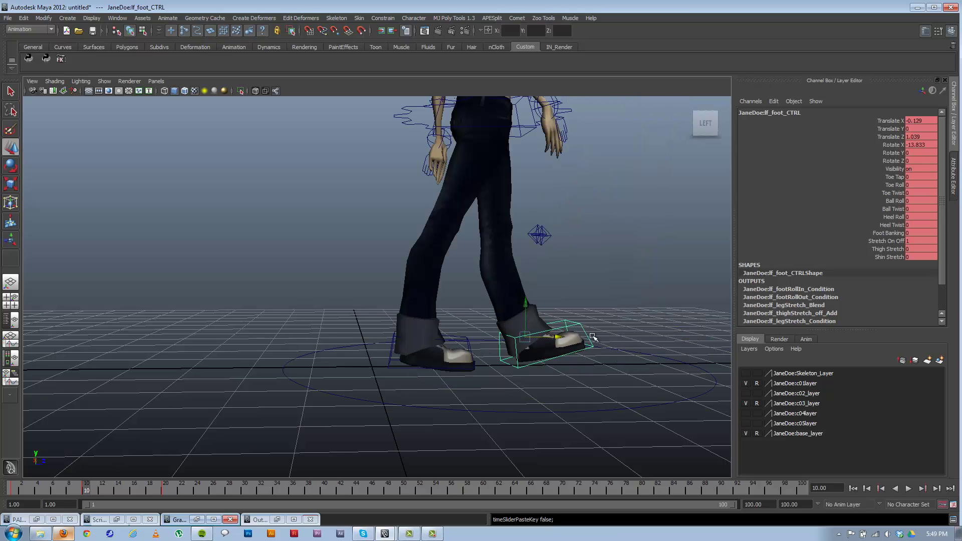
click(470, 352)
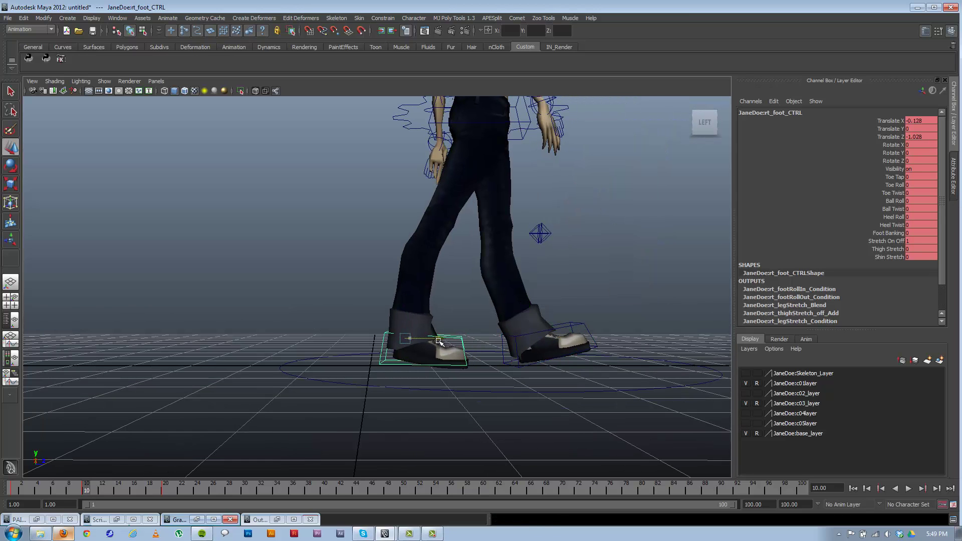
drag(439, 342, 426, 341)
alt+right_drag(426, 340, 323, 429)
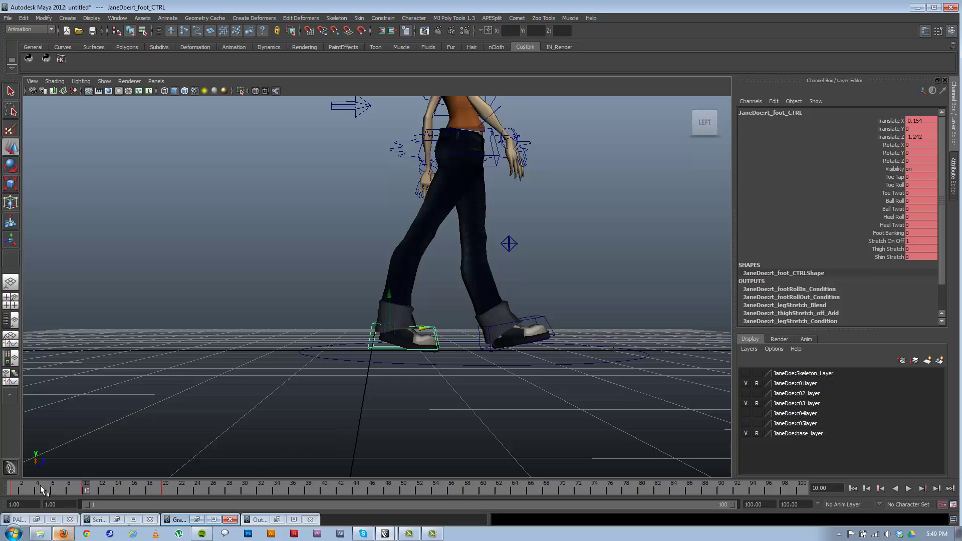
key(alt+v)
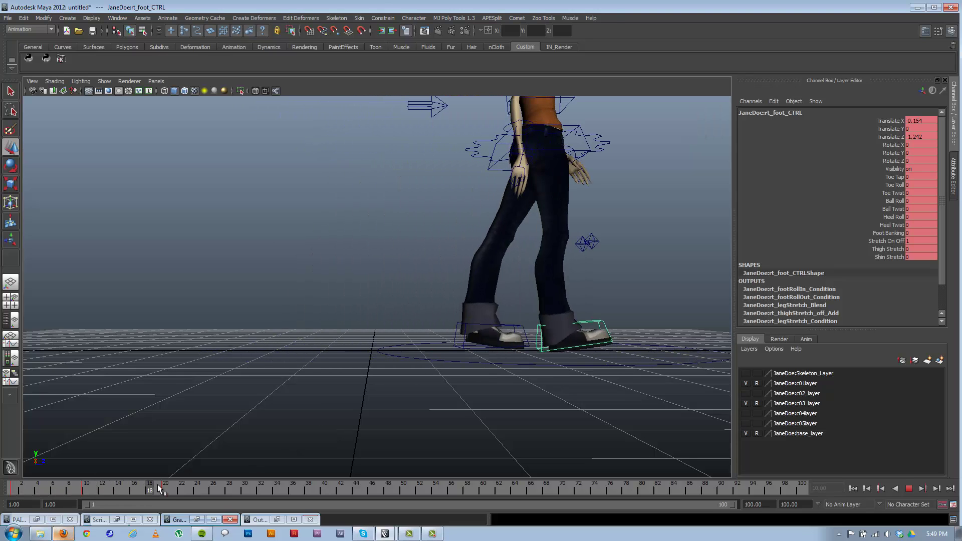
drag(158, 486, 191, 487)
- Undo the recent foot control moves and pasted key until the left foot's earlier frame 1 pose is restored
key(ctrl+z)
key(ctrl+z)
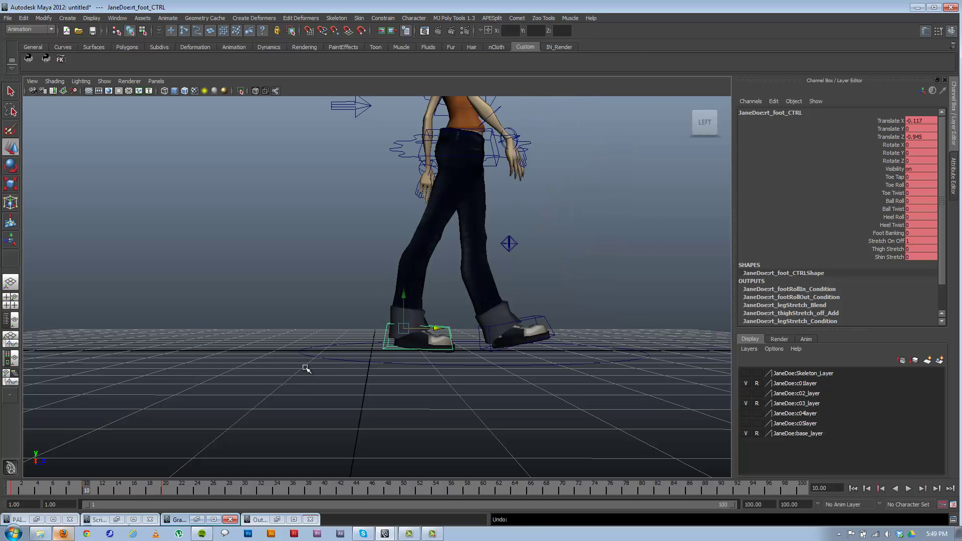
key(ctrl+z)
key(ctrl+z)
key(ctrl+z)
key(ctrl+z)
key(ctrl+z)
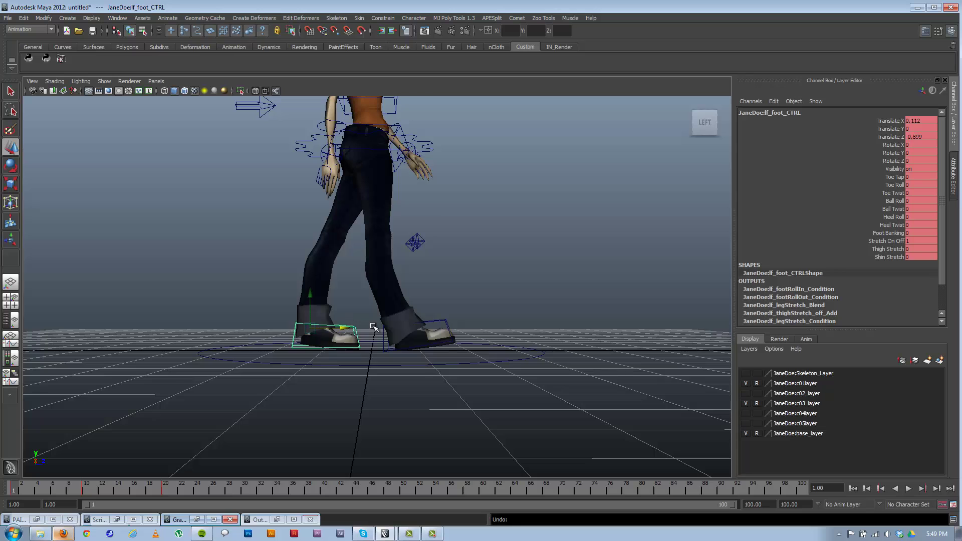
- Scrub through the first frames of the walk and examine both feet from the two sides
alt+right_drag(441, 325, 59, 453)
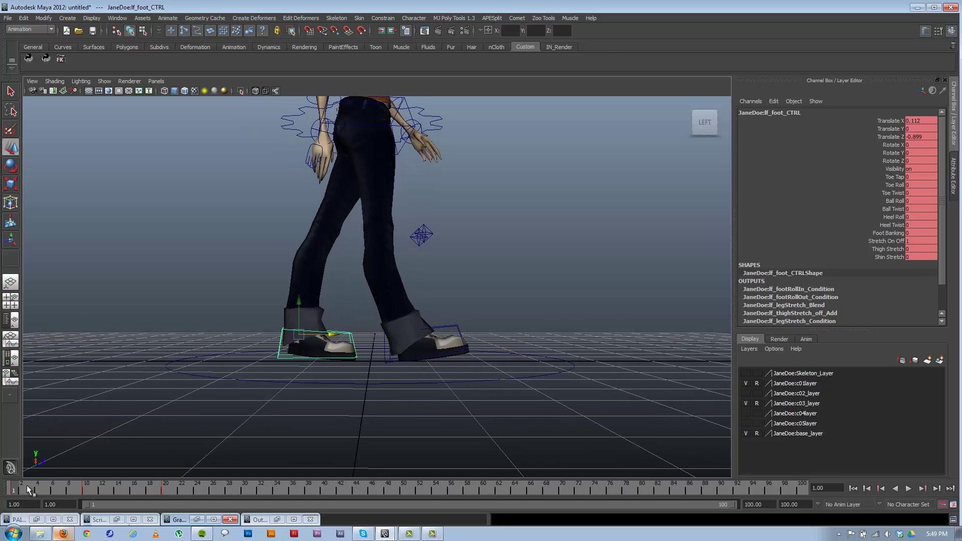
key(alt+v)
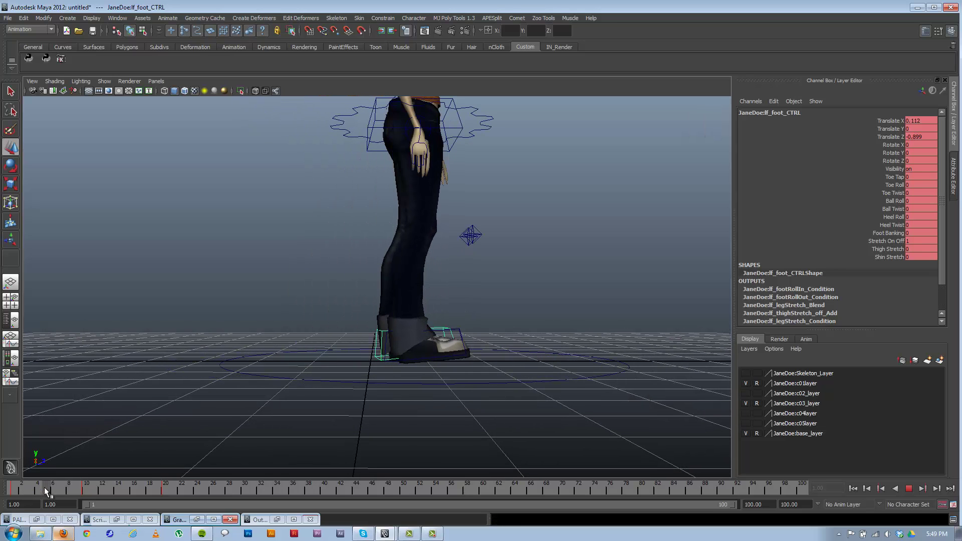
drag(43, 491, 1, 484)
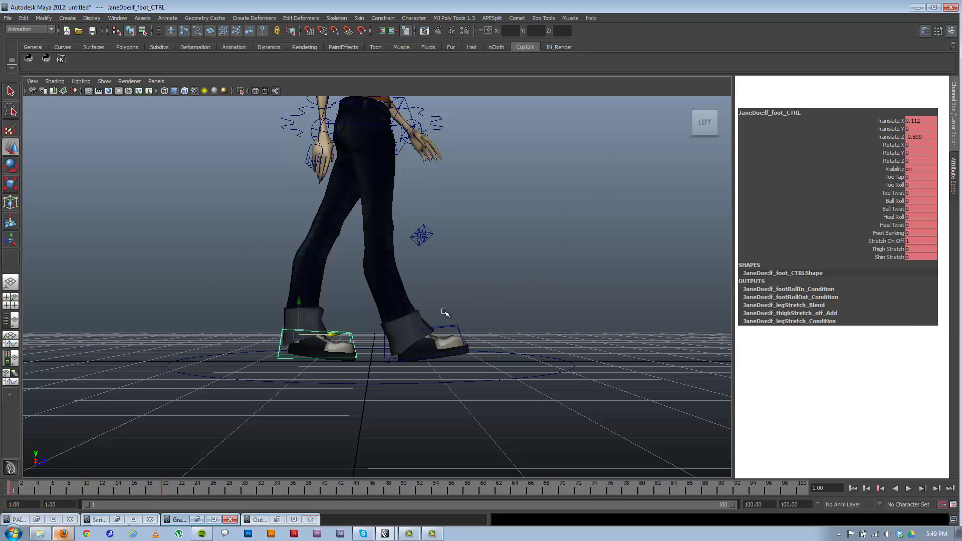
drag(1, 493, 38, 489)
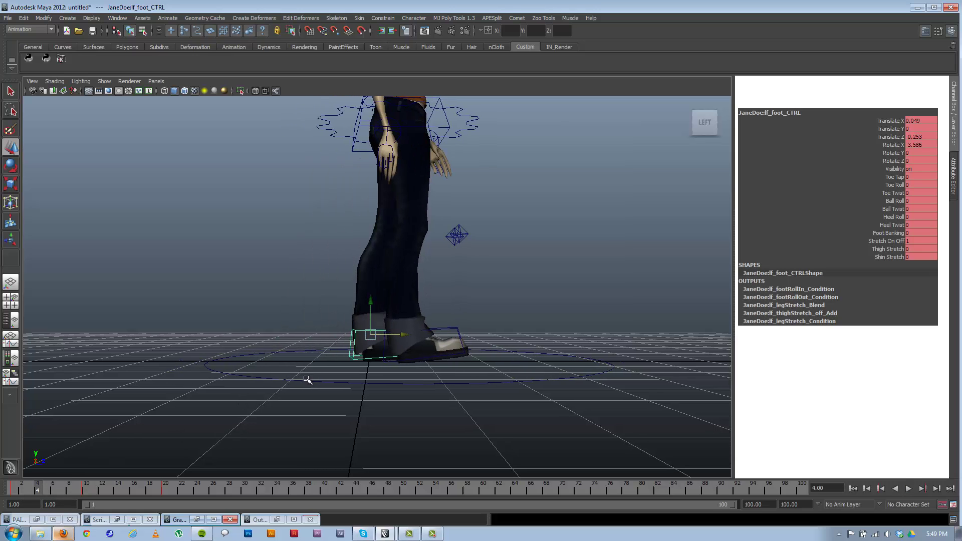
alt+drag(307, 381, 542, 343)
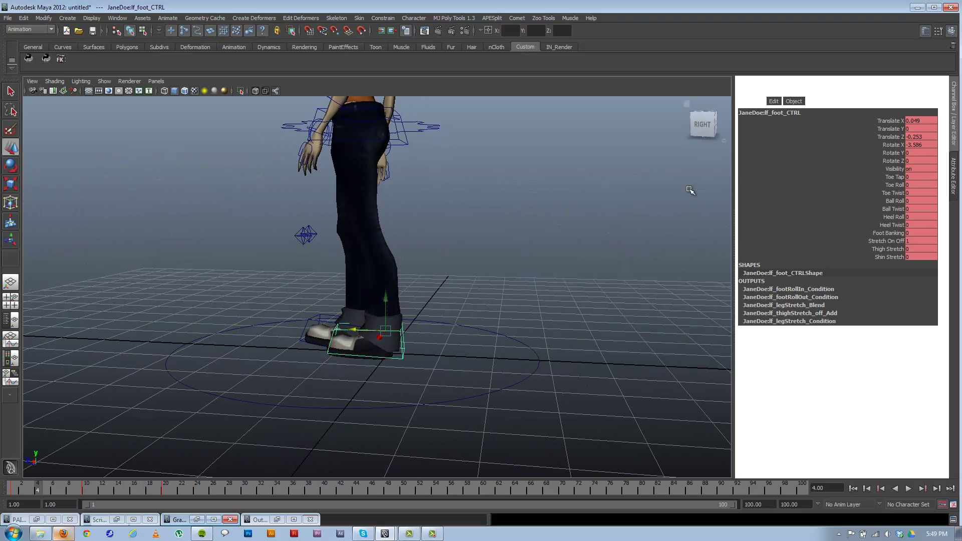
- Clear the selection and restore the Channel Box / Layer Editor display
click(654, 235)
click(954, 182)
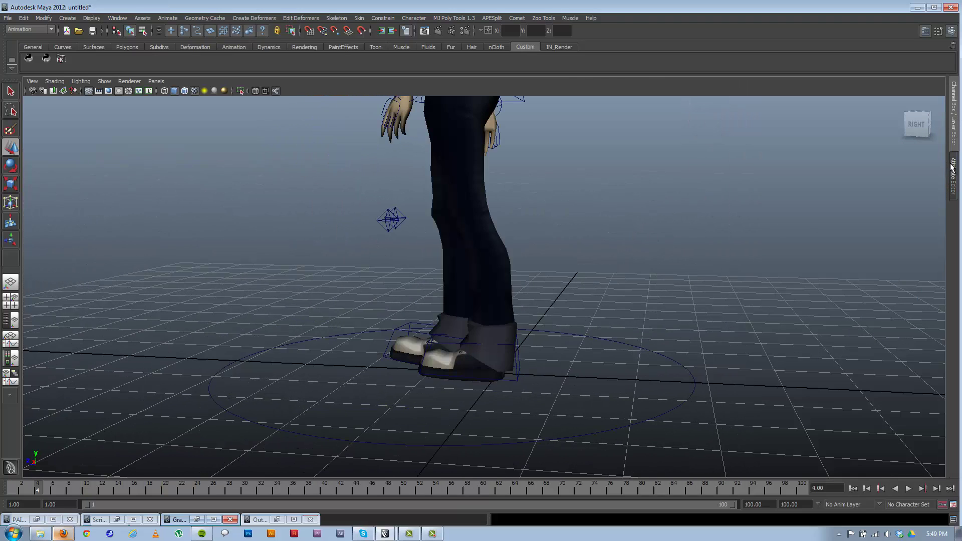
click(953, 167)
click(951, 124)
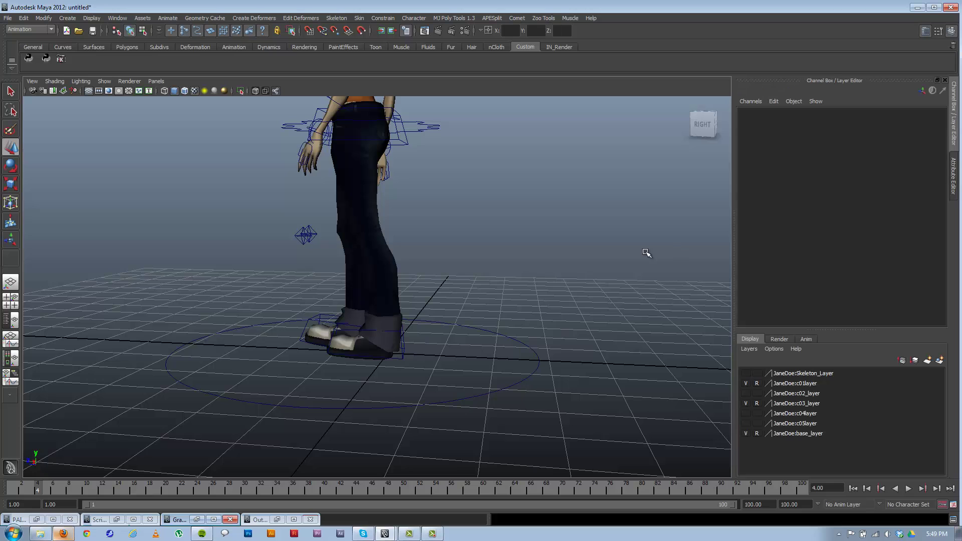
- Set the animation's playback speed to Play Every Frame, Free
alt+right_drag(644, 254, 437, 299)
alt+middle_drag(438, 300, 438, 317)
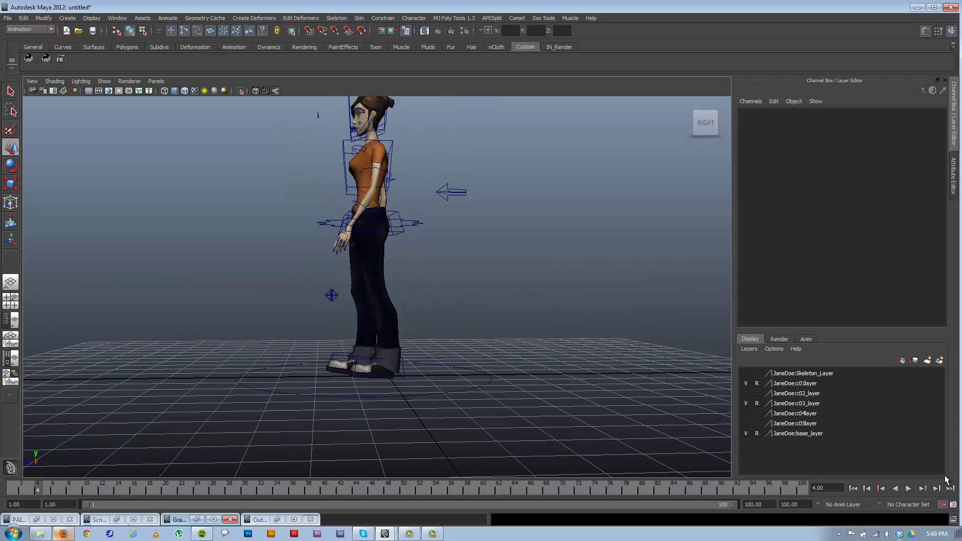
right_click(904, 489)
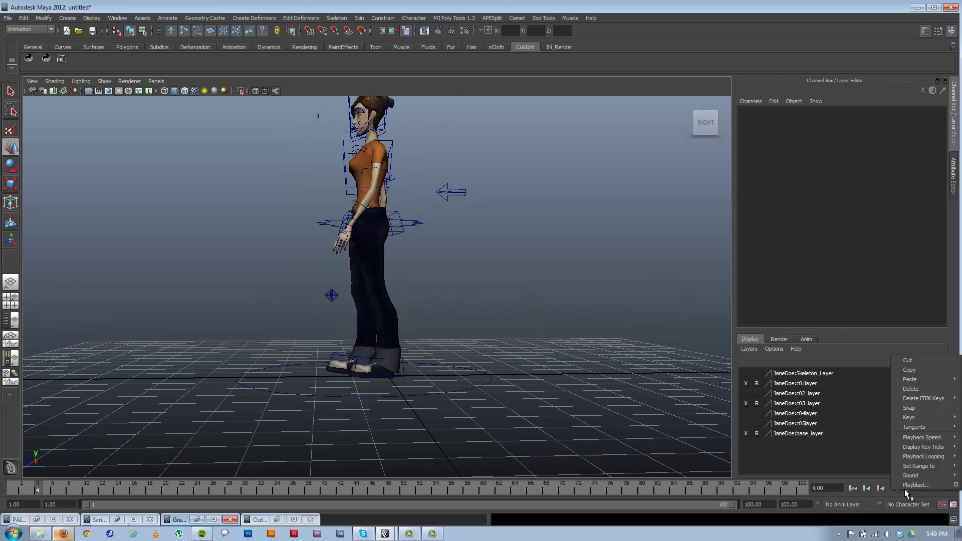
mouse_move(927, 441)
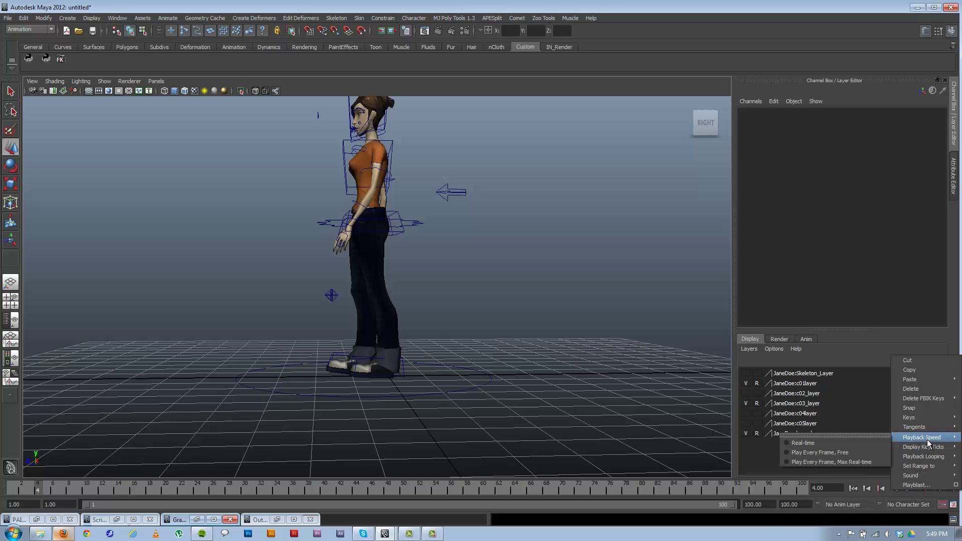
click(847, 453)
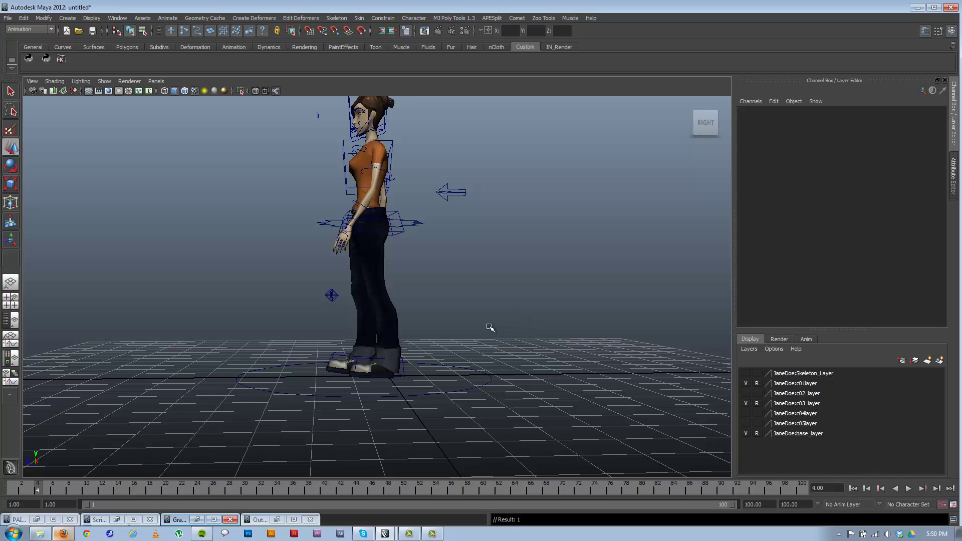
- Play the walk with the whole character in side view and return to frame 1
alt+drag(490, 327, 477, 379)
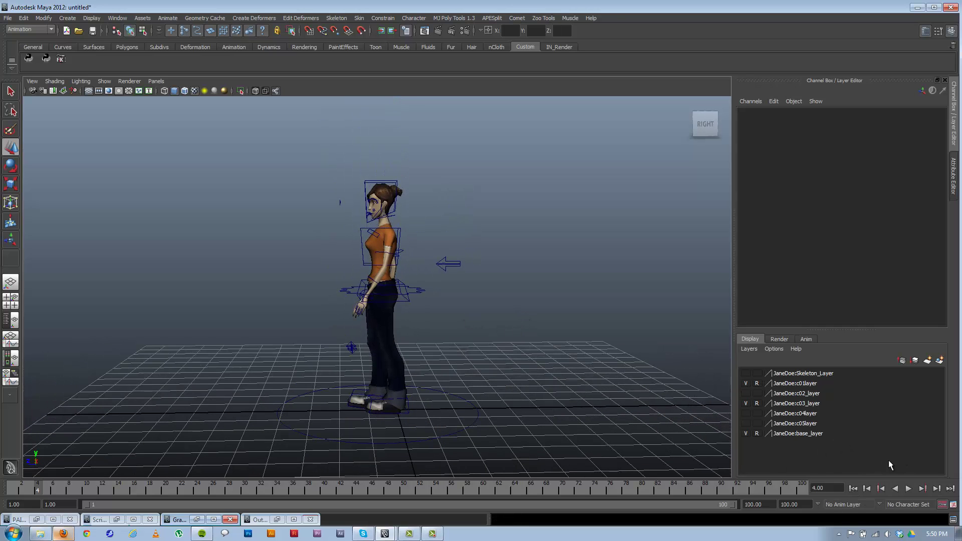
alt+middle_drag(549, 412, 554, 382)
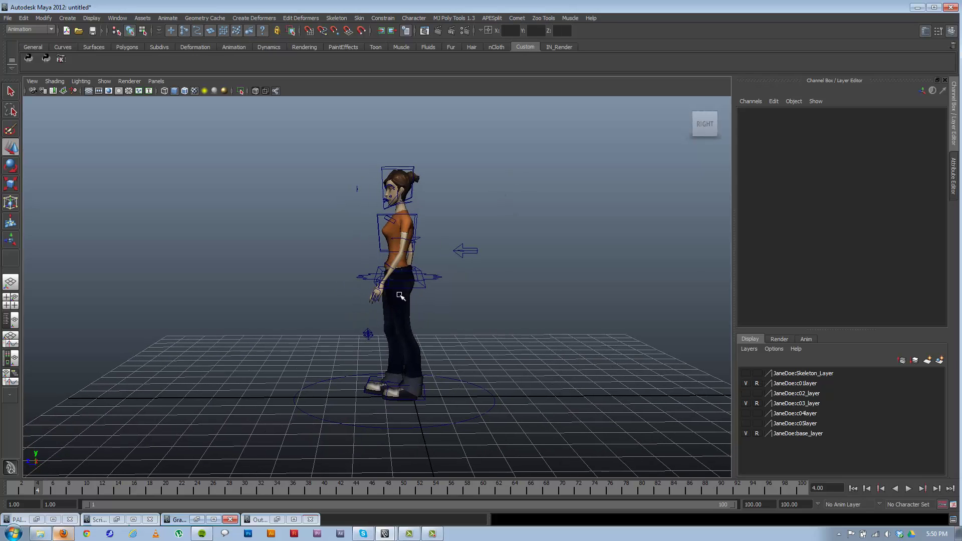
key(alt+v)
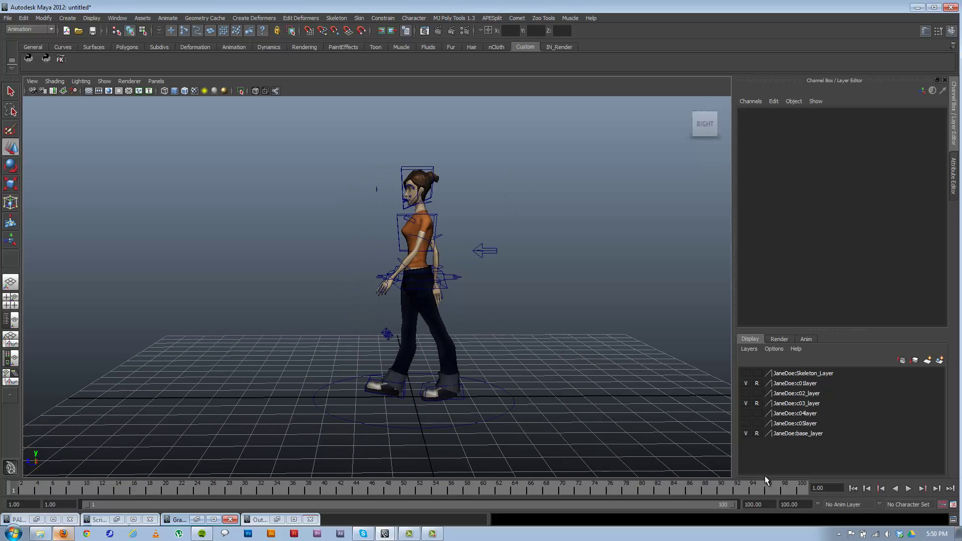
click(908, 489)
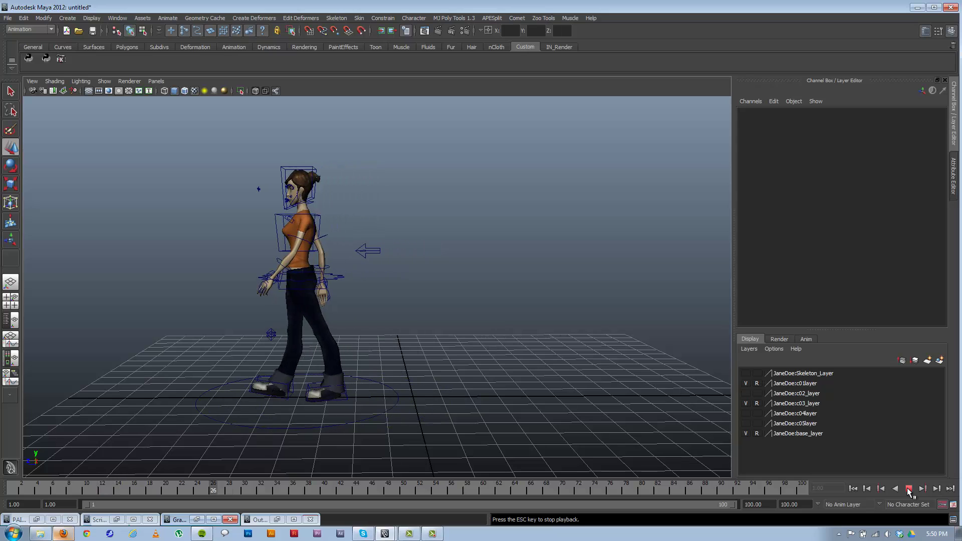
key(alt+v)
drag(71, 483, 14, 488)
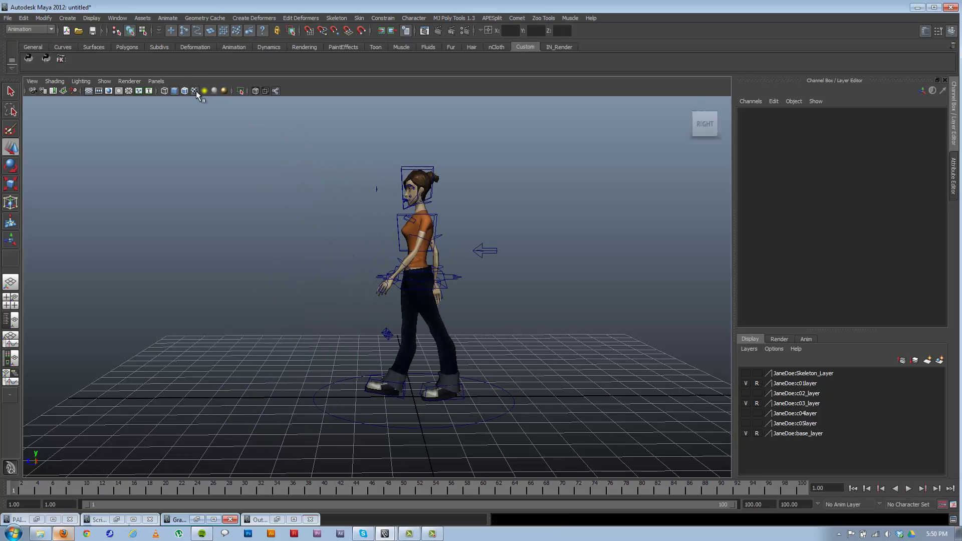
- Select all the character's controls and shift their keys from frames 10 and 20 to frames 15 and 30
drag(251, 148, 677, 436)
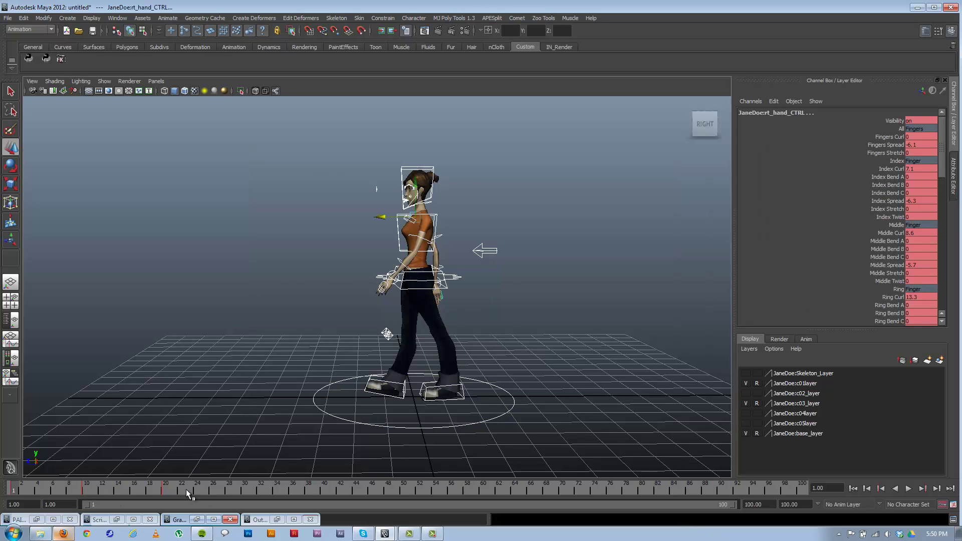
shift+drag(197, 489, 86, 490)
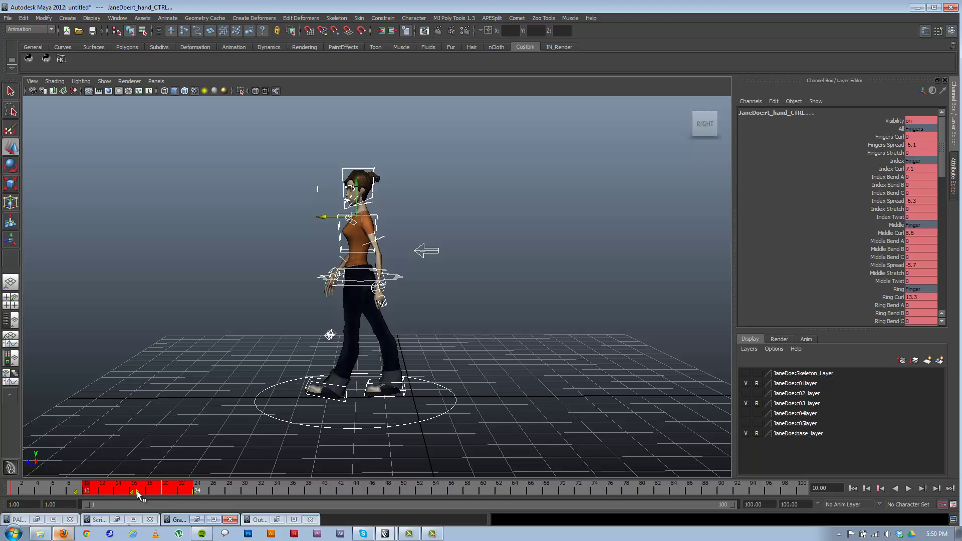
key(alt+v)
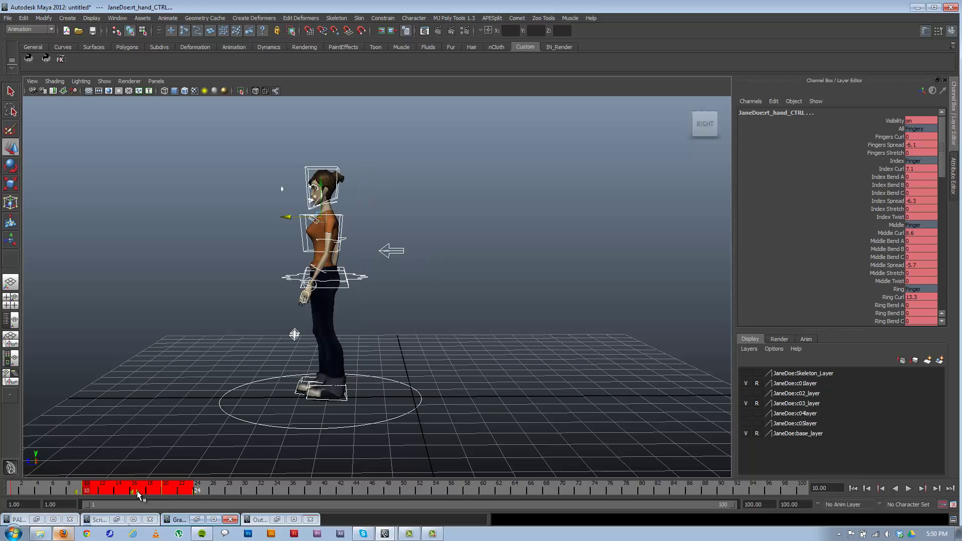
drag(137, 491, 173, 492)
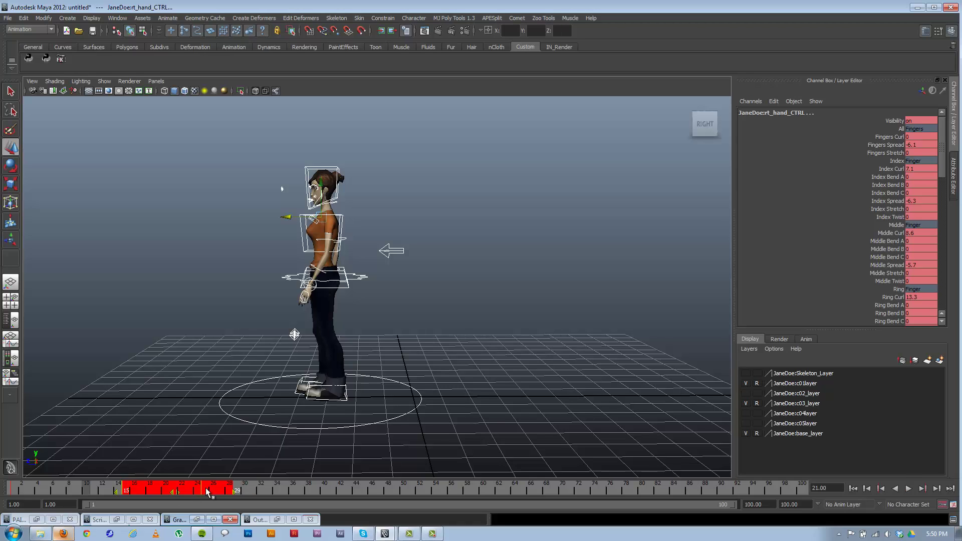
mouse_move(276, 491)
shift+mouse_down()
mouse_move(183, 492)
mouse_move(271, 494)
shift+mouse_up()
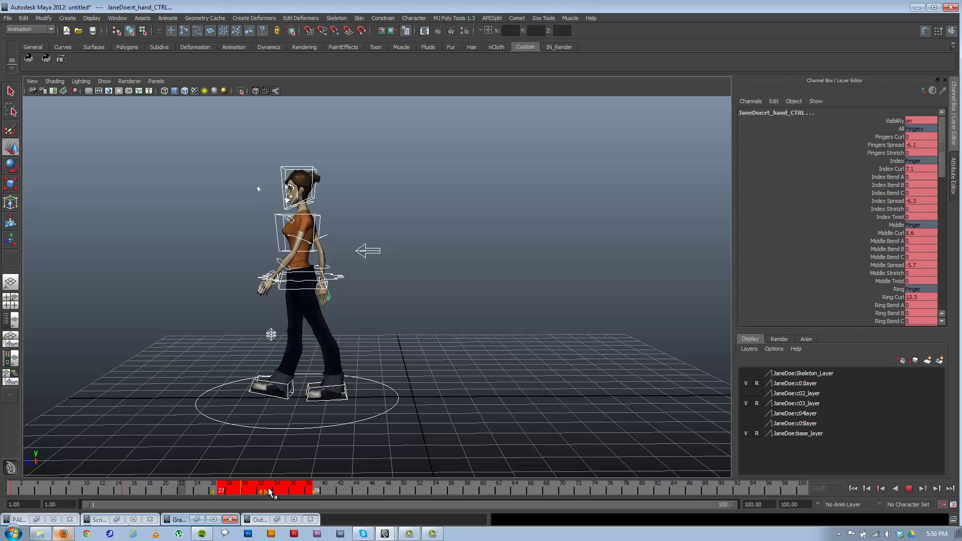
click(397, 494)
- Play the retimed walk from the first frame to review its pace
click(853, 488)
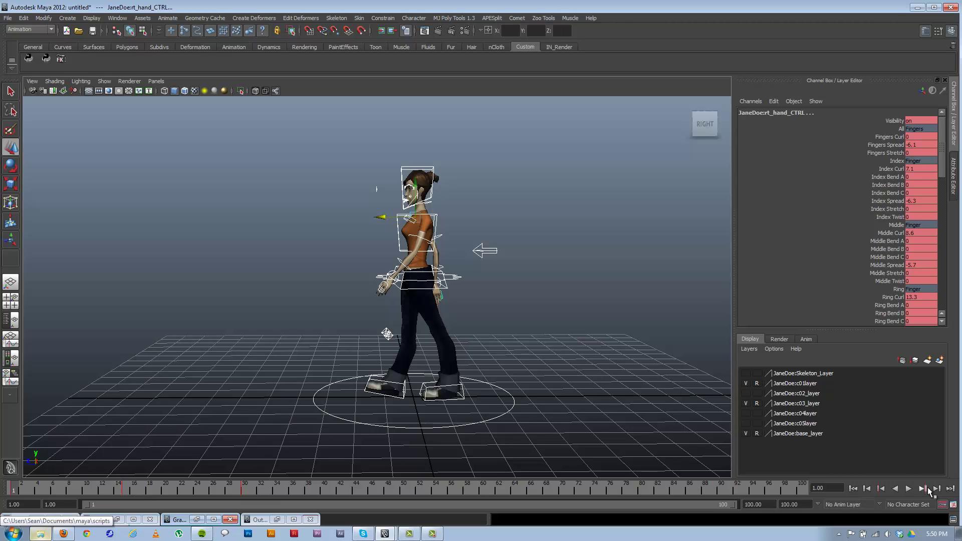
click(909, 490)
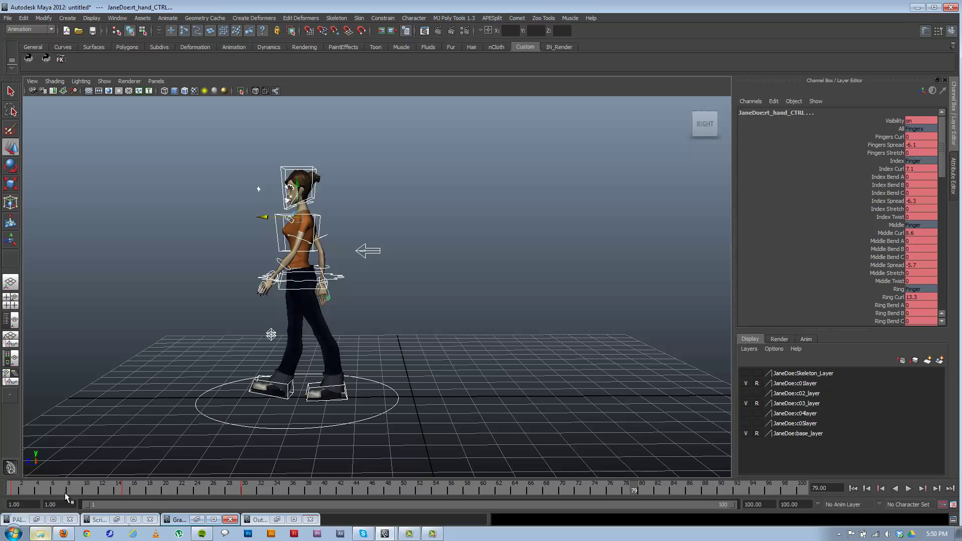
key(alt+v)
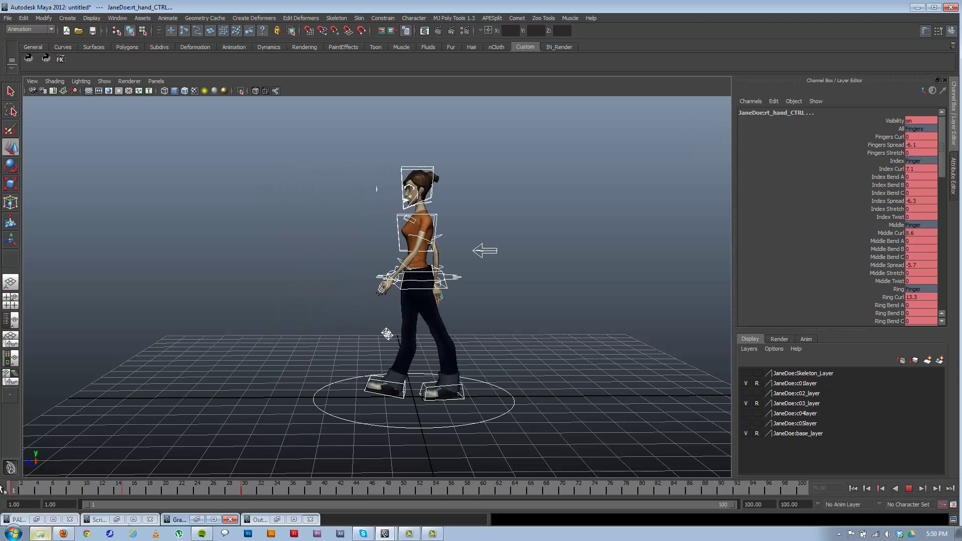
key(alt+v)
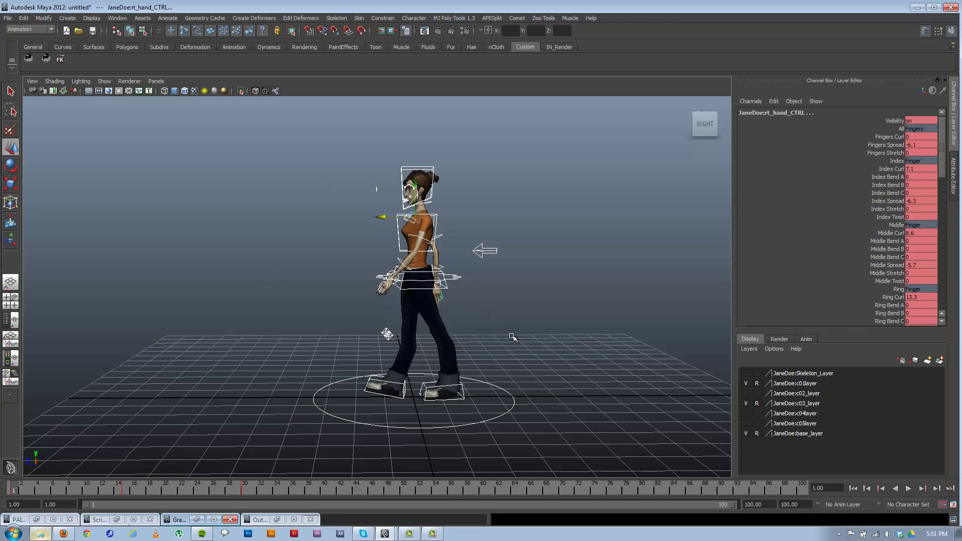
- Try stretching the key range of frames 1 to 35 out to frame 73, and undo the stretch
alt+drag(169, 417, 318, 432)
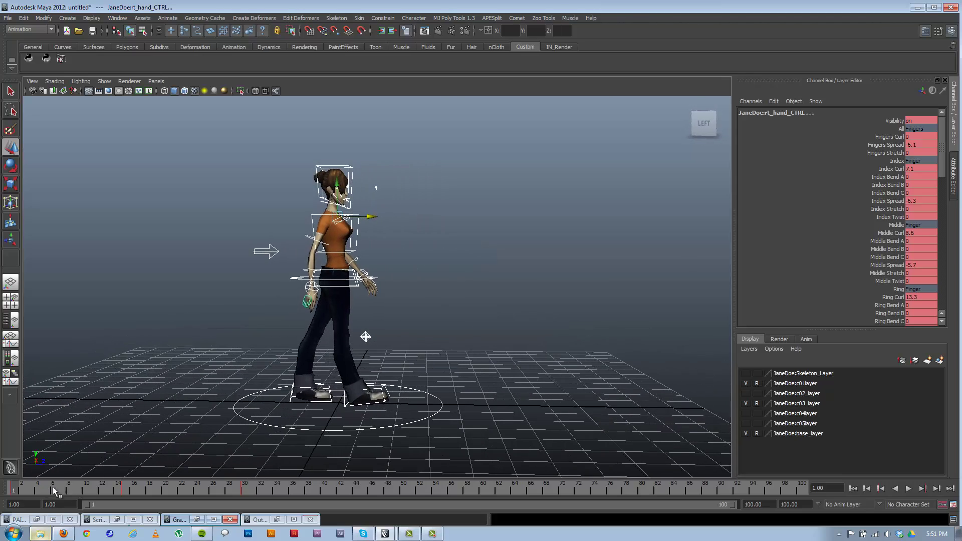
shift+drag(284, 489, 14, 489)
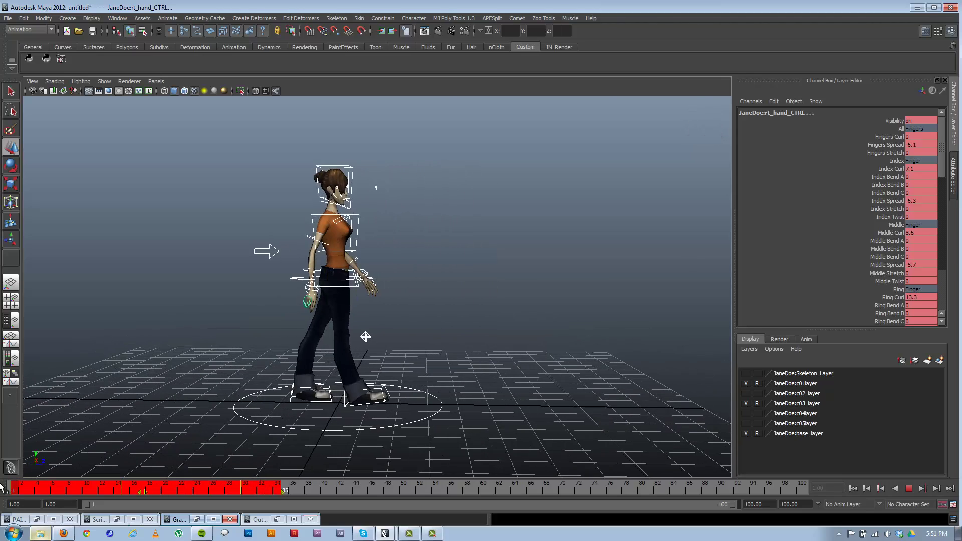
shift+drag(283, 494, 587, 478)
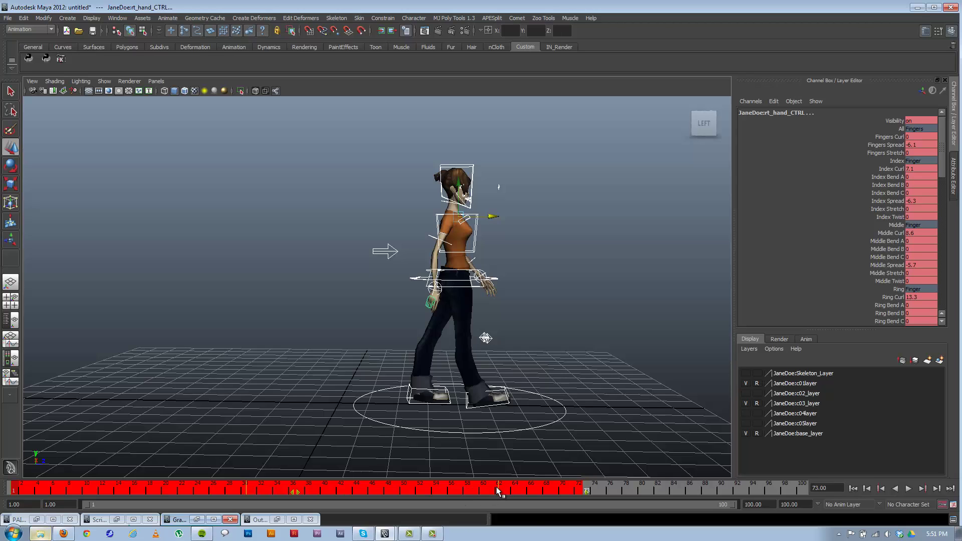
key(ctrl+z)
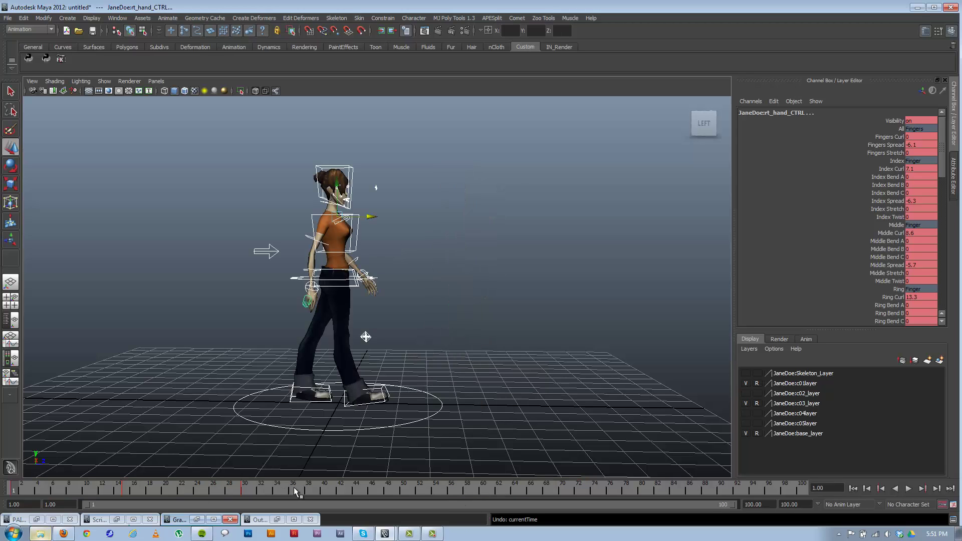
- Try shifting the selected key range of all controls three frames later, and undo the shift
shift+drag(295, 489, 12, 489)
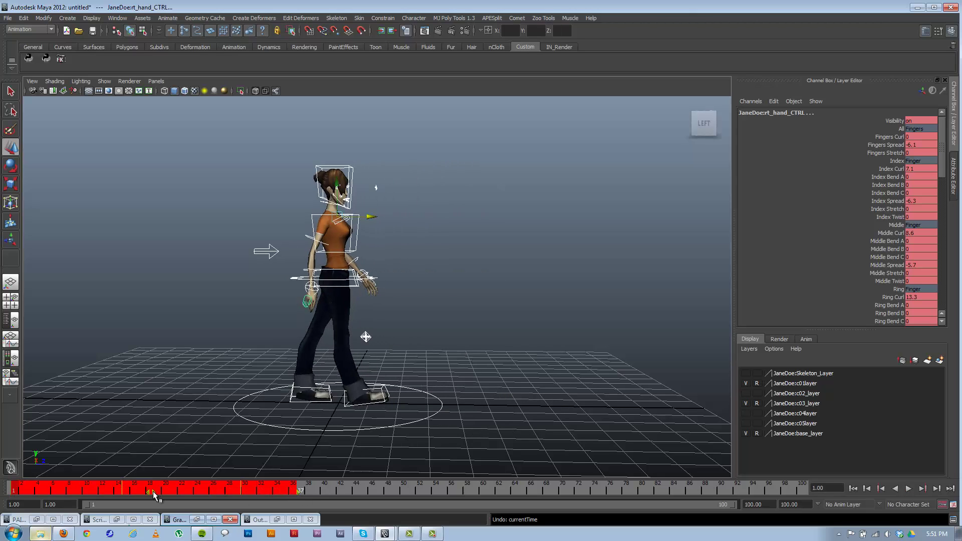
drag(153, 494, 173, 496)
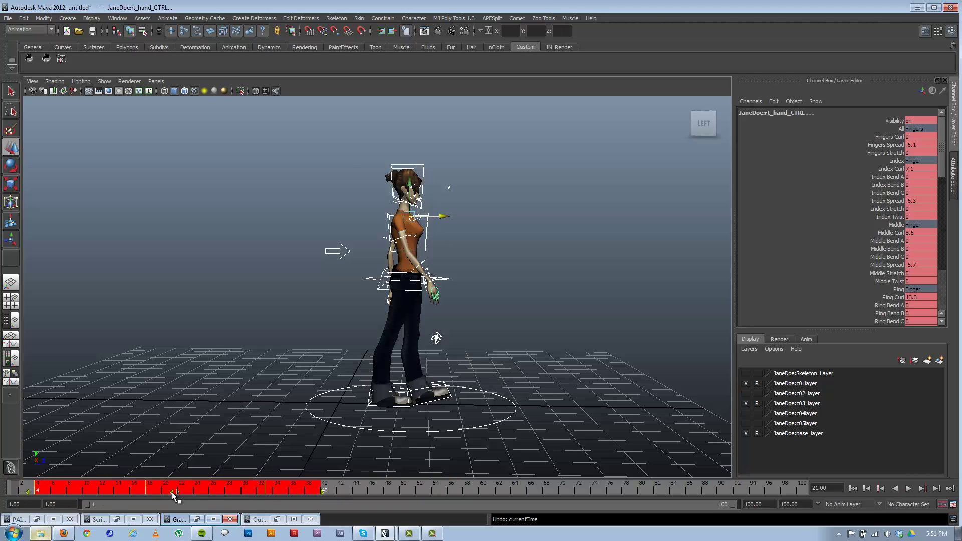
key(ctrl+z)
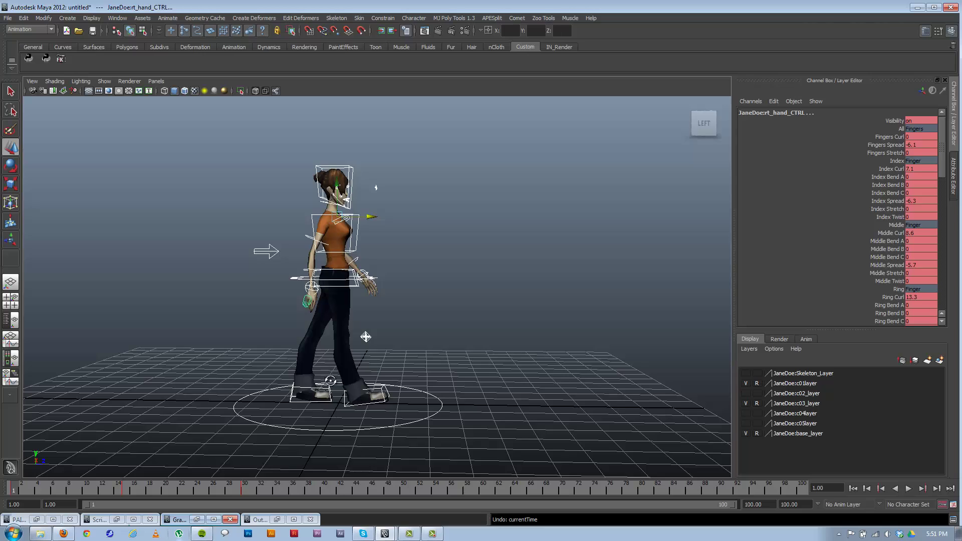
- At frame 5, try moving the left foot back and up with its toe tilted down, and preview the swing
scroll(331, 381, up, 2)
scroll(372, 412, up, 3)
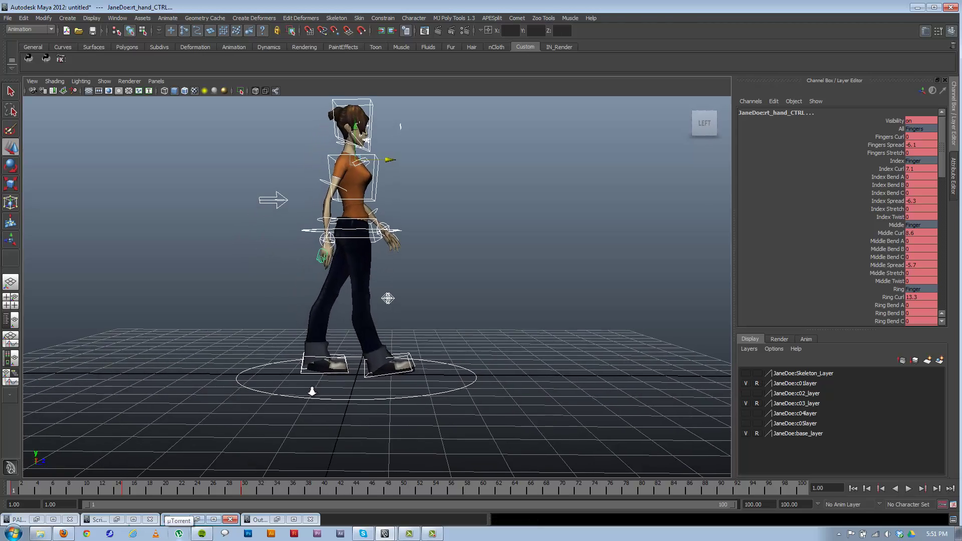
drag(35, 483, 47, 491)
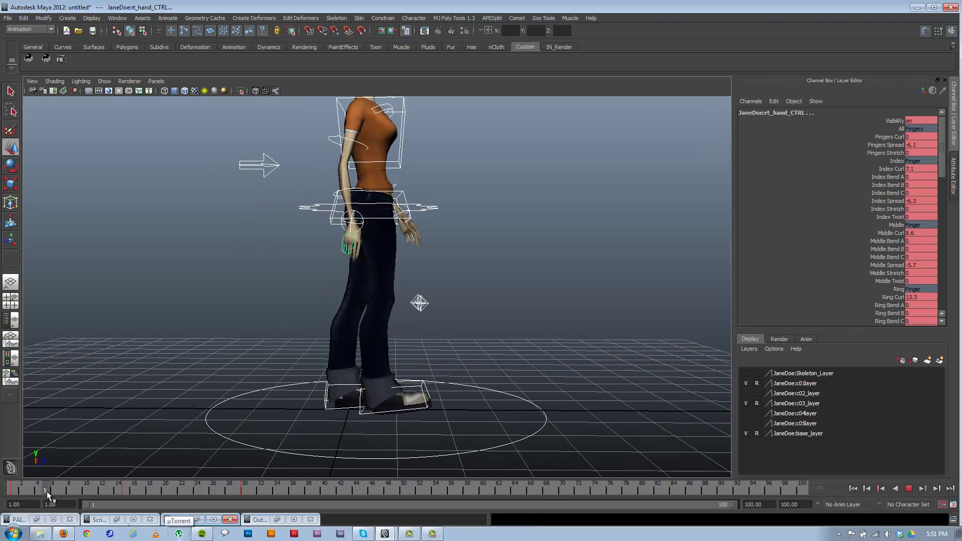
click(321, 412)
drag(373, 390, 314, 353)
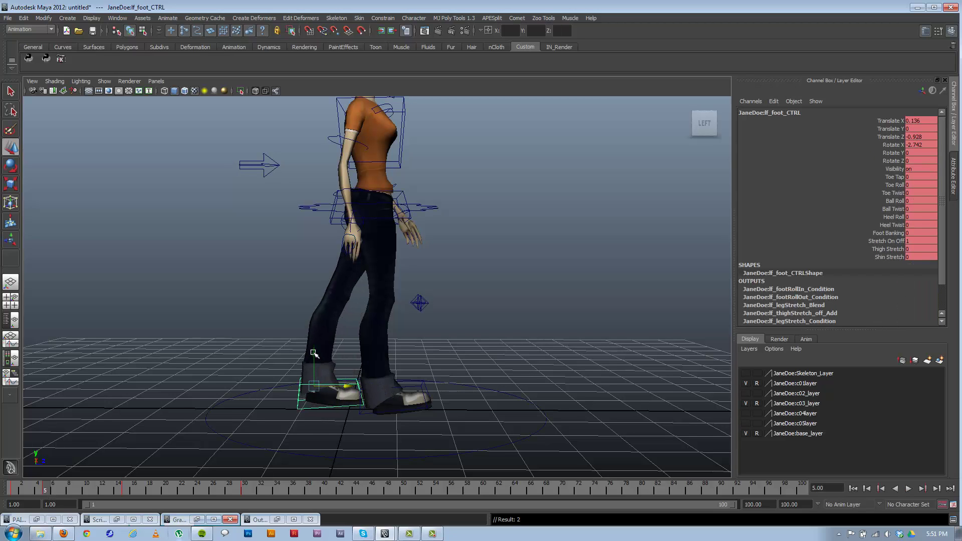
drag(352, 392, 330, 392)
drag(292, 353, 338, 343)
key(e)
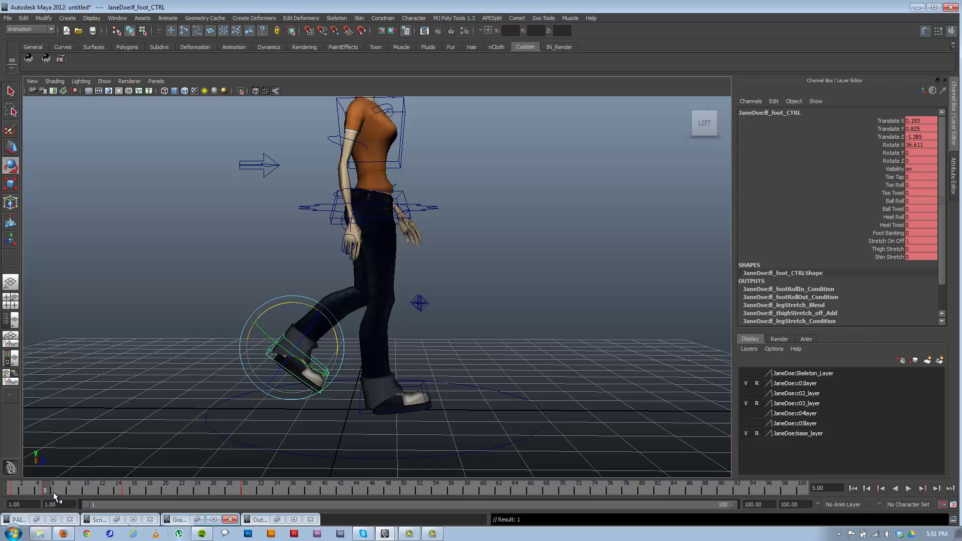
key(alt+v)
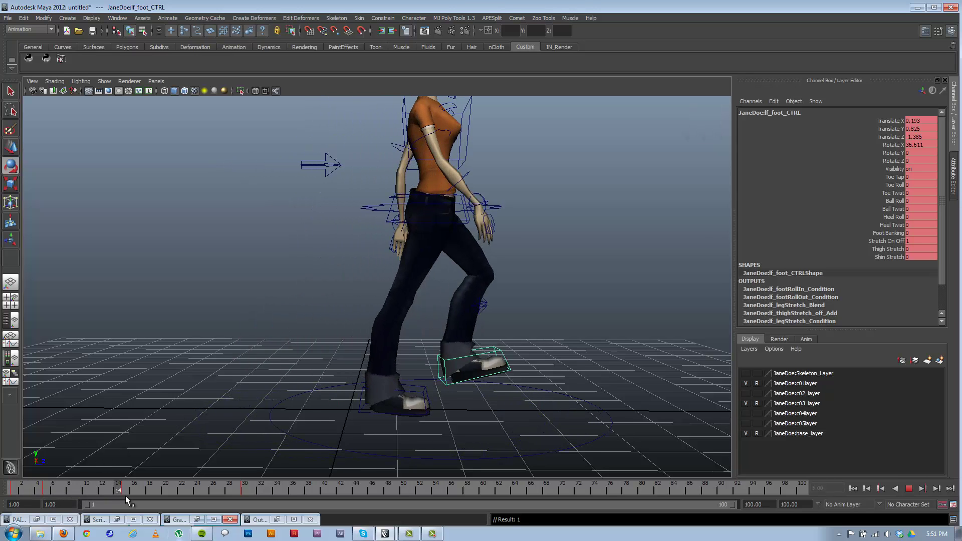
drag(168, 495, 5, 494)
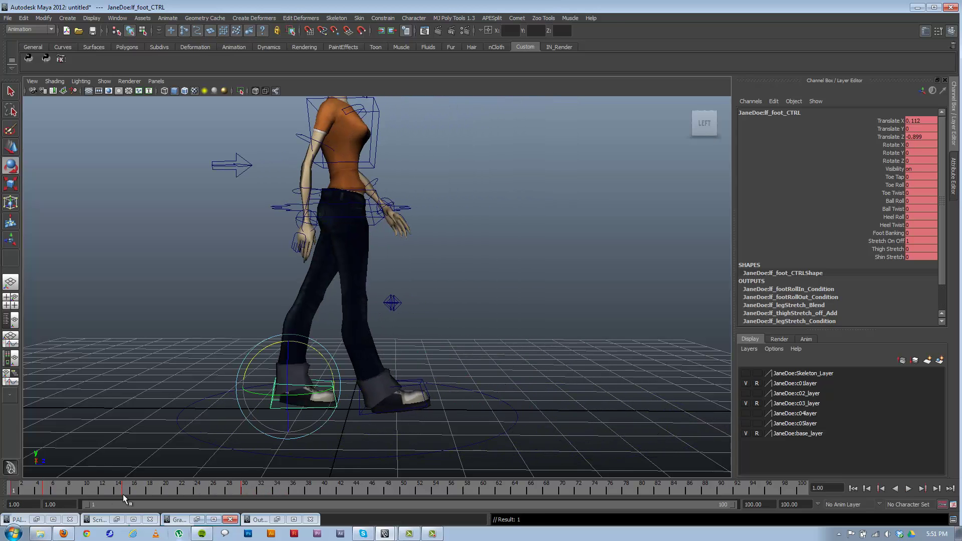
- Undo the left foot's rotation and moves at frame 5
key(ctrl+z)
key(ctrl+z)
key(ctrl+z)
key(ctrl+z)
key(ctrl+z)
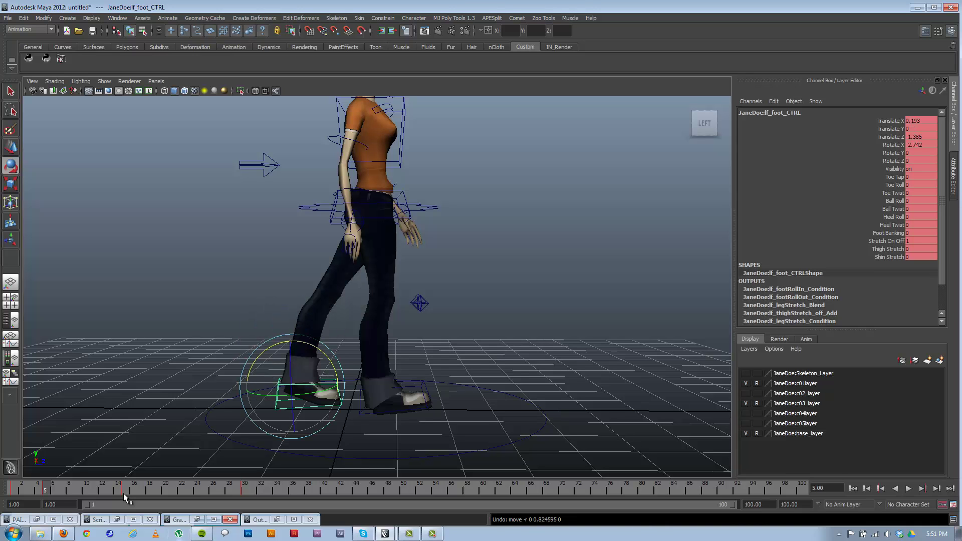
key(ctrl+z)
key(ctrl+z)
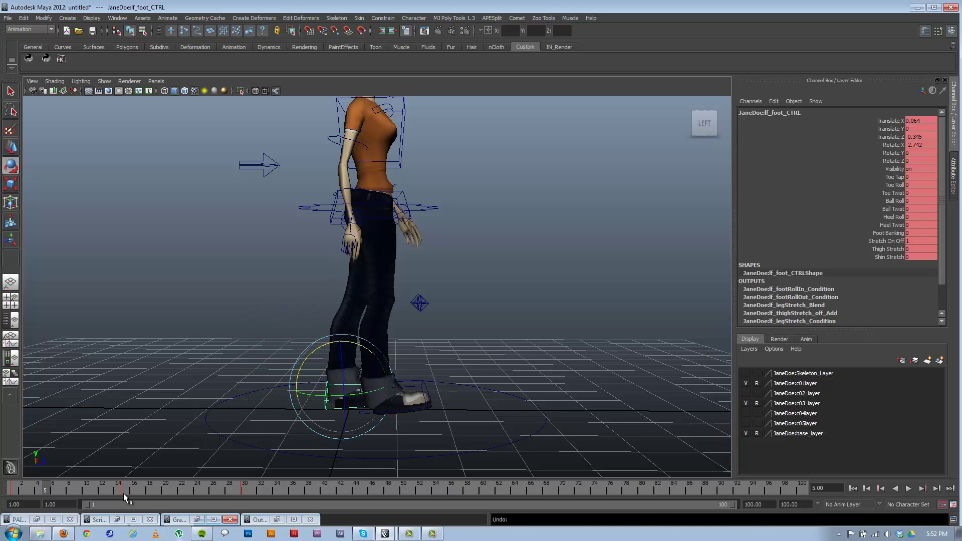
- Compare the contact poses at frames 1, 15 and 30 in side view, then return to frame 1
alt+right_drag(532, 376, 454, 378)
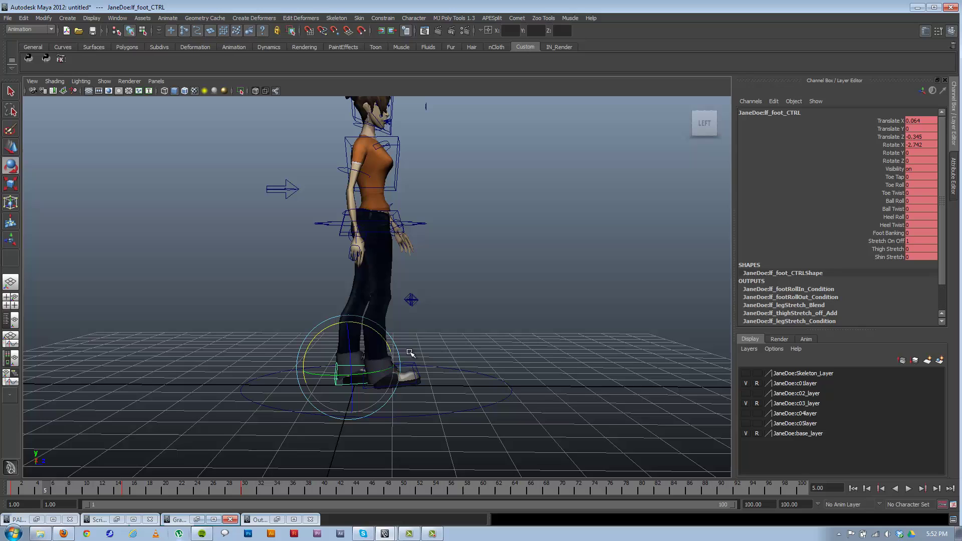
click(416, 385)
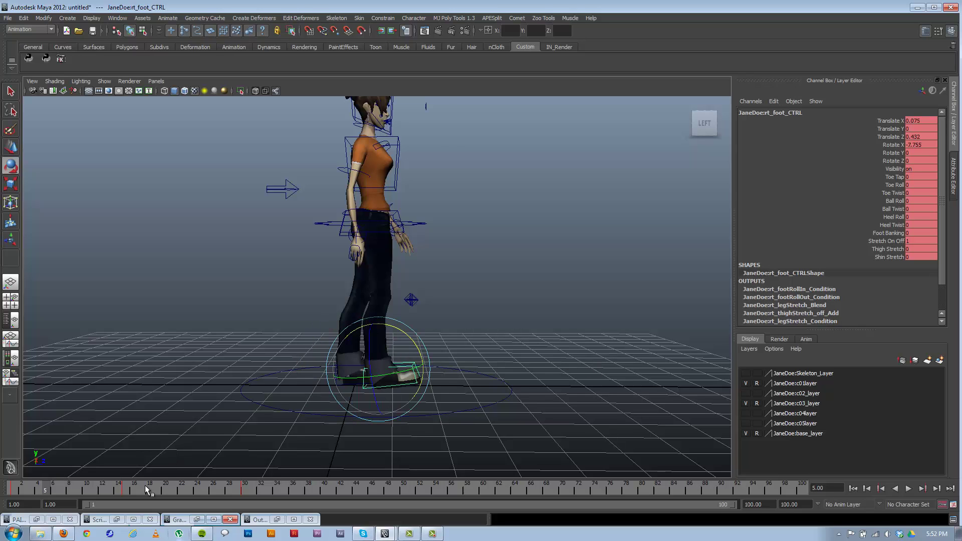
click(127, 489)
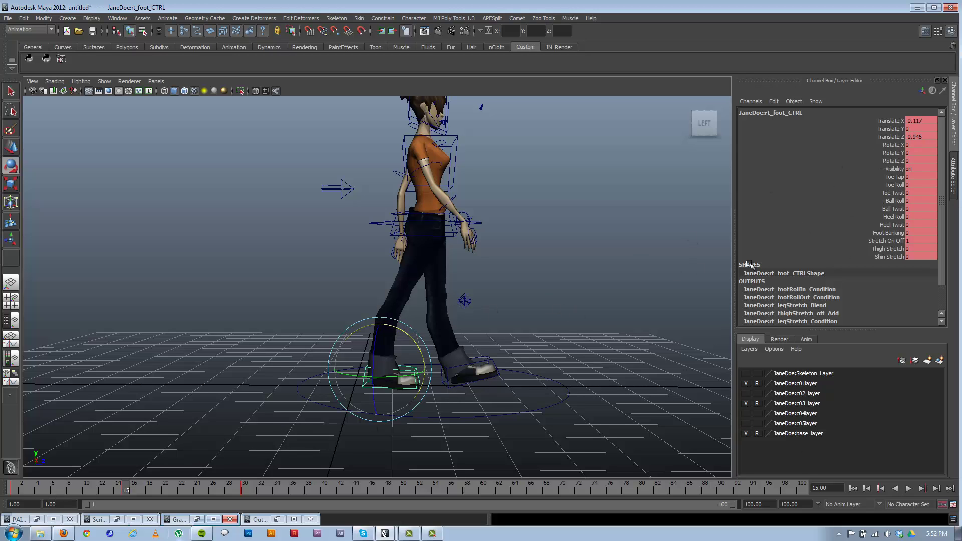
scroll(468, 310, down, 2)
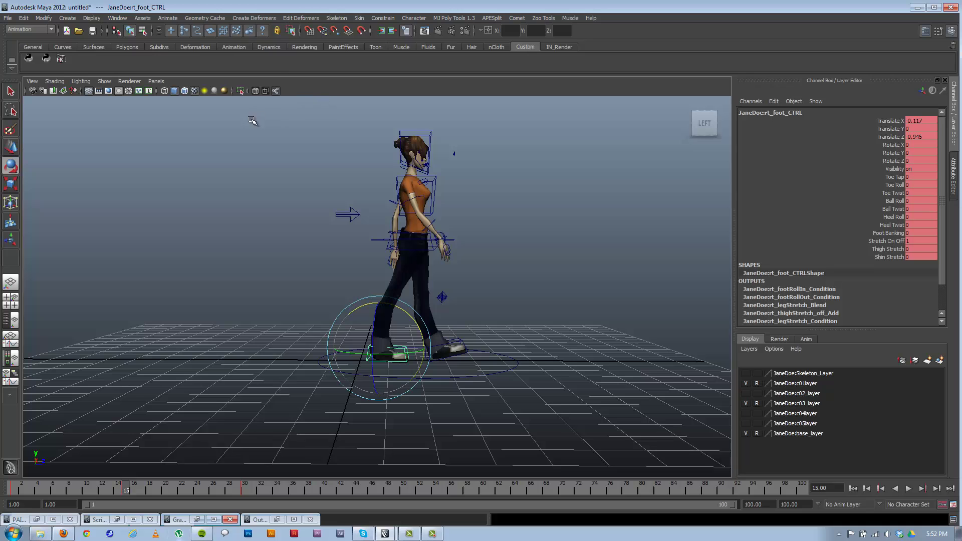
drag(252, 120, 449, 354)
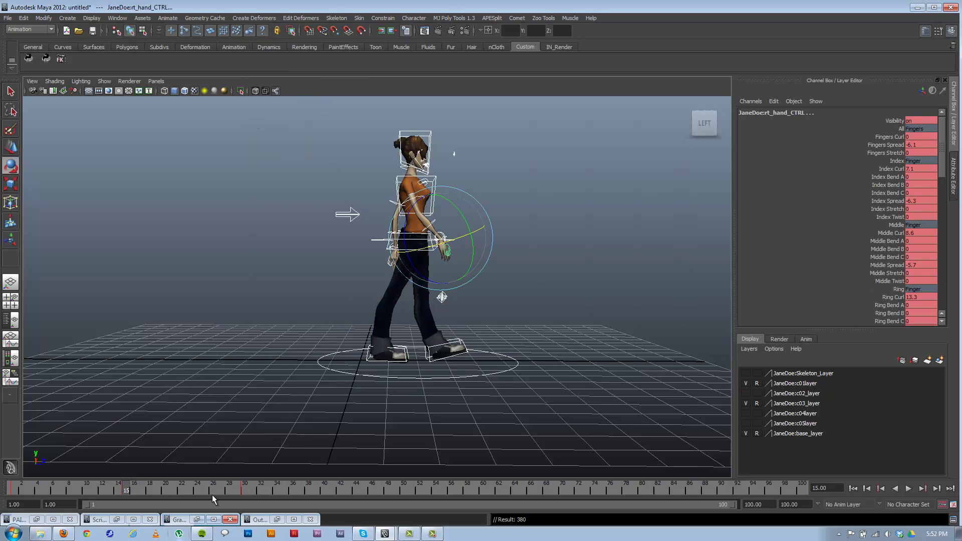
drag(244, 488, 13, 490)
click(125, 490)
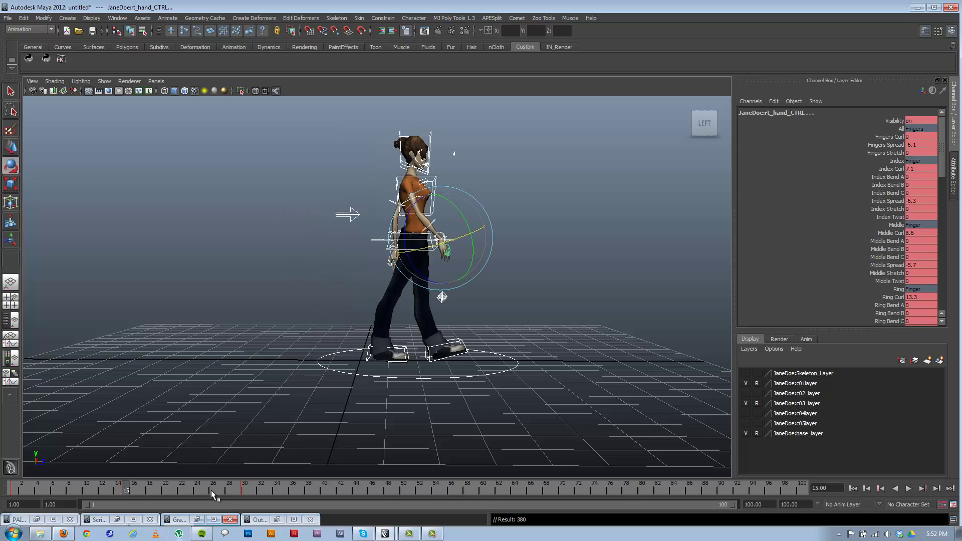
click(244, 491)
click(307, 303)
alt+right_drag(230, 346, 331, 387)
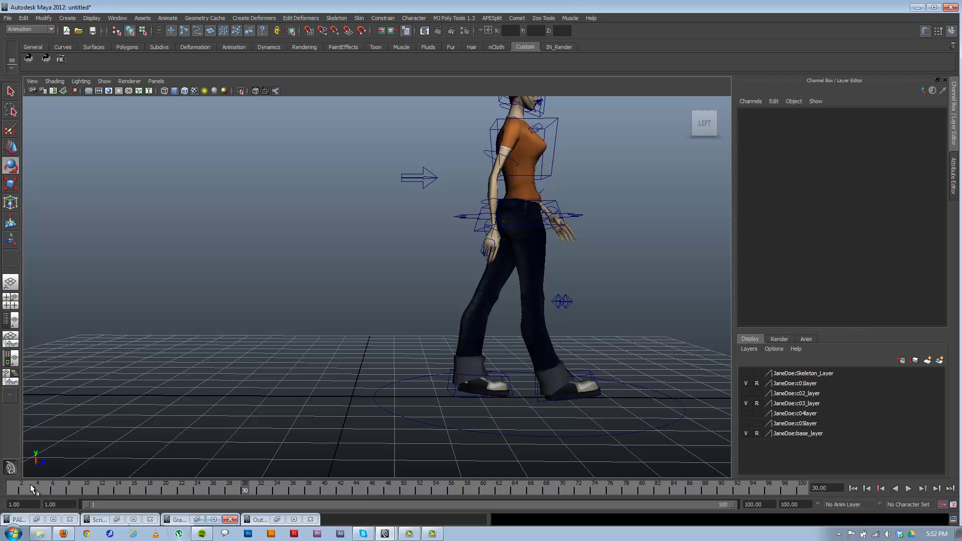
drag(30, 484, 2, 484)
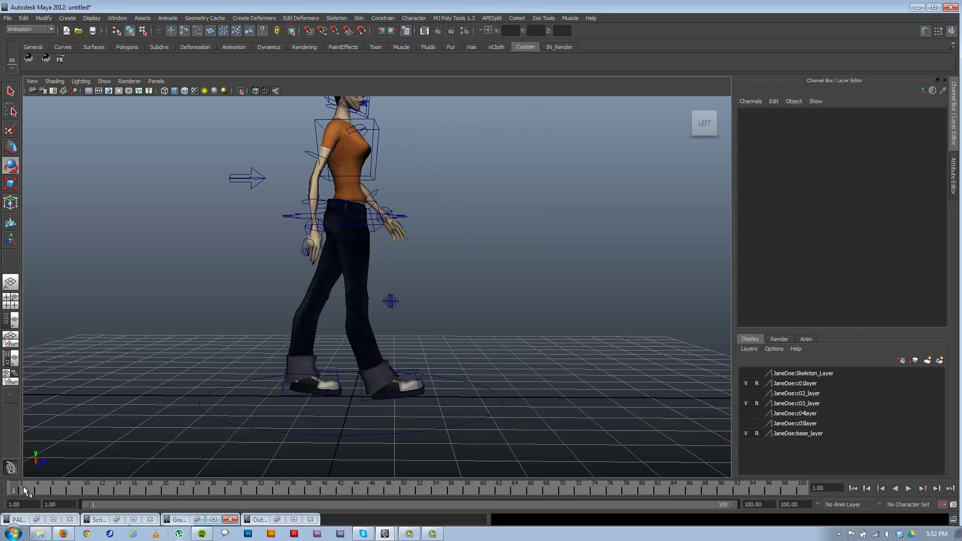
- At frame 5, move the left foot control to about 0.5 Translate Y and -1.11 Translate Z, rotated about 24 degrees on X
drag(22, 491, 45, 489)
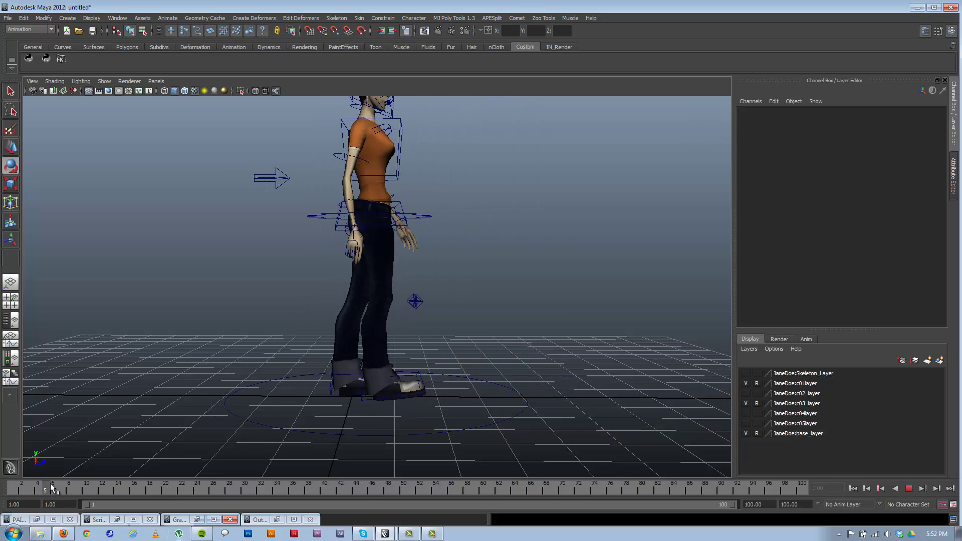
click(330, 392)
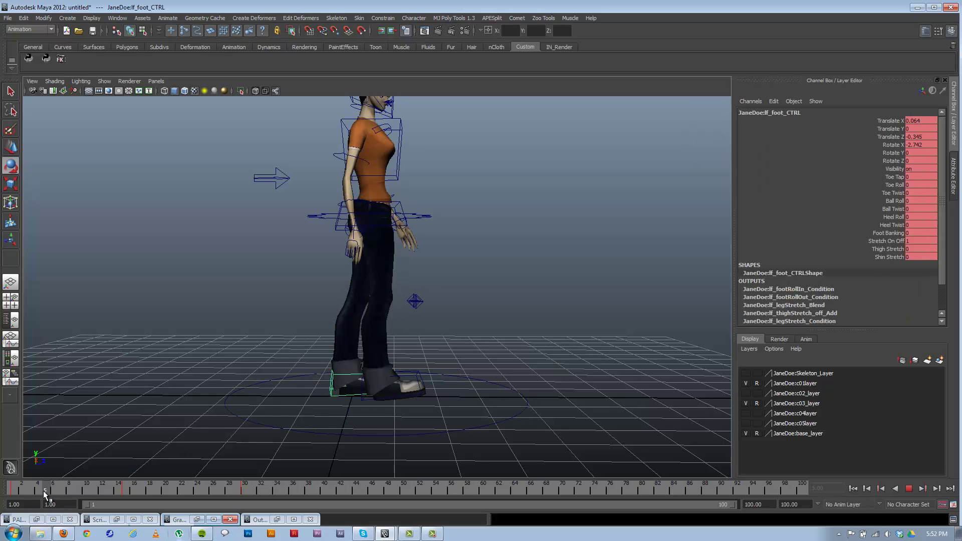
drag(374, 346, 376, 347)
key(ctrl+z)
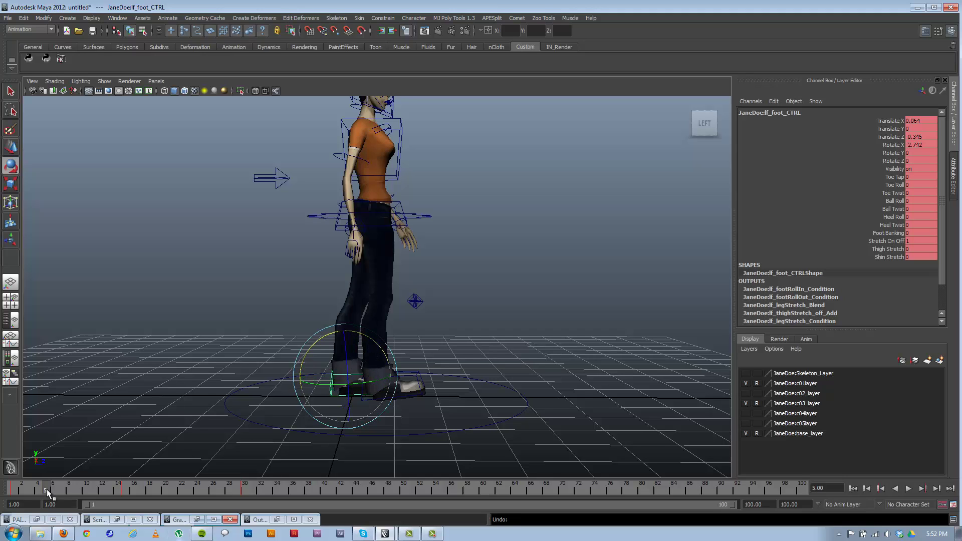
key(w)
drag(383, 354, 312, 327)
key(e)
key(w)
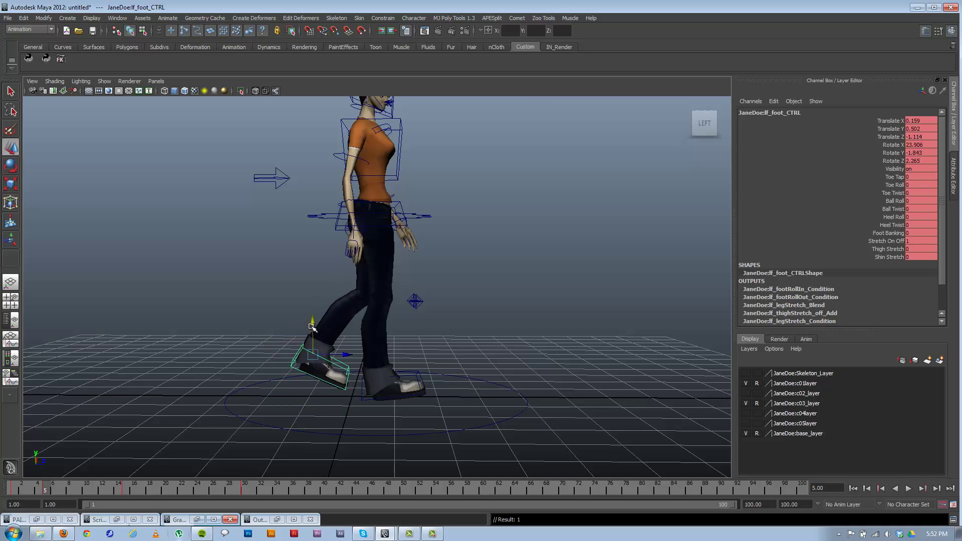
- Preview the left foot's swing and move the foot farther back at frame 5, to about -1.27 Translate Z
key(alt+v)
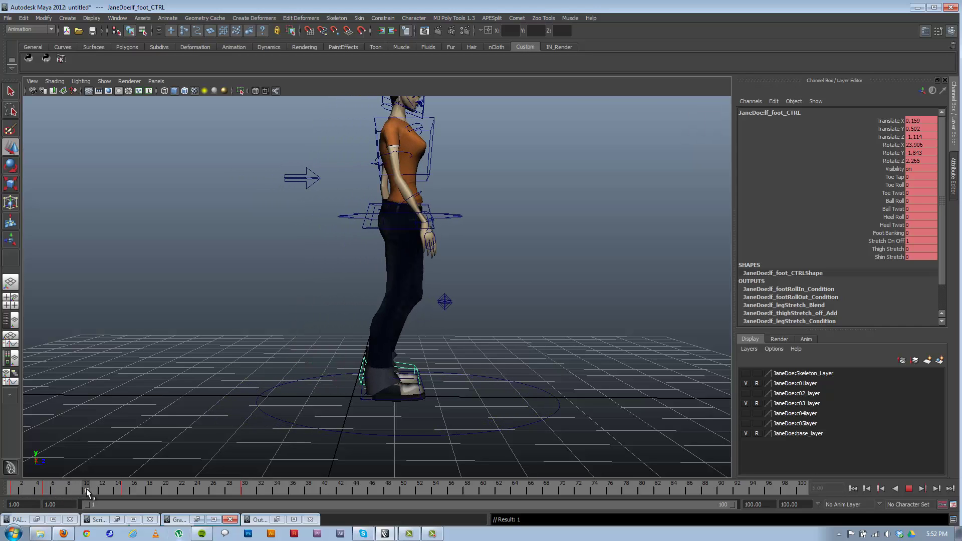
click(45, 490)
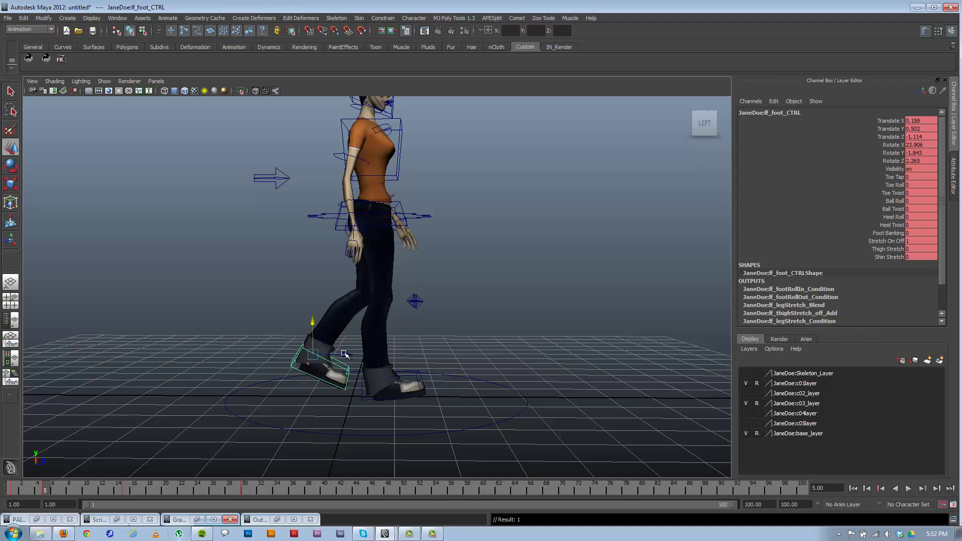
drag(345, 355, 339, 355)
key(alt+v)
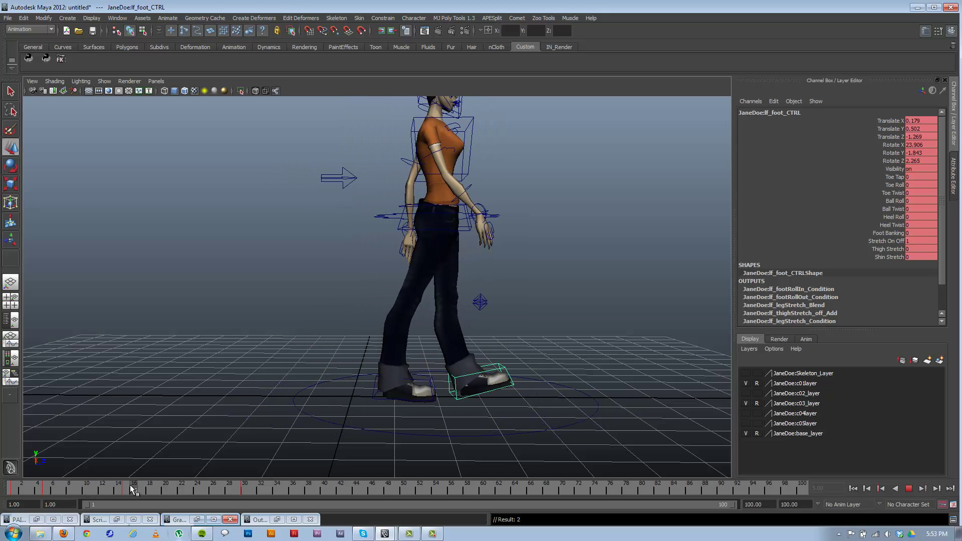
- At frame 11, move the left foot forward to about 1.31 Translate Z and tilt its toe up to about -25.7 degrees Rotate X
click(93, 491)
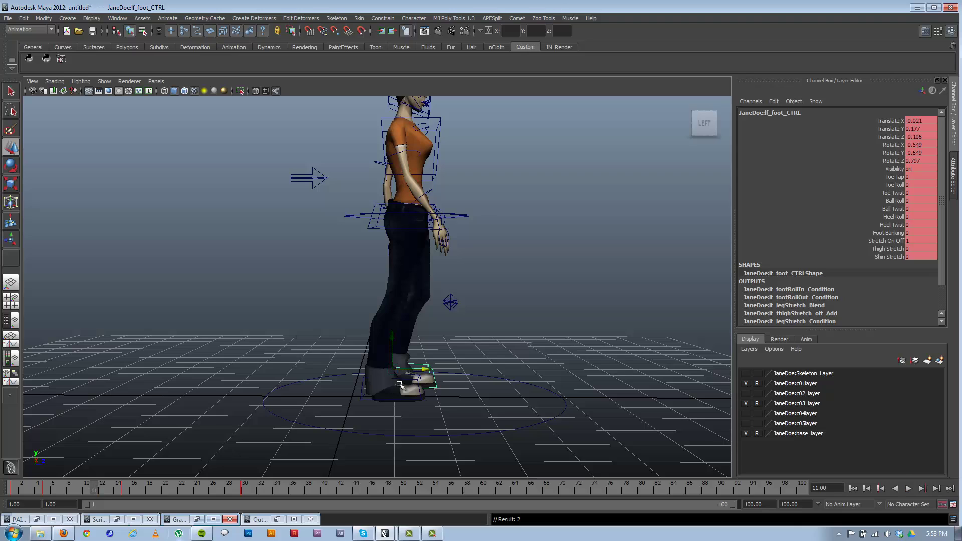
mouse_move(423, 369)
mouse_down()
mouse_move(474, 354)
mouse_move(416, 384)
mouse_up()
key(e)
key(w)
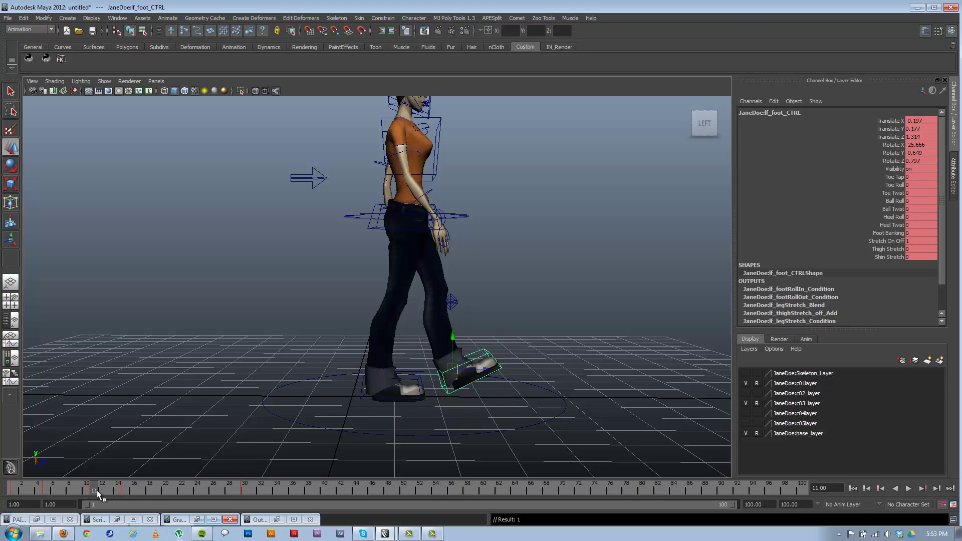
- Flatten the left foot at frame 15 by setting its Rotate X to 0
drag(97, 490, 126, 490)
key(super)
alt+drag(382, 393, 383, 388)
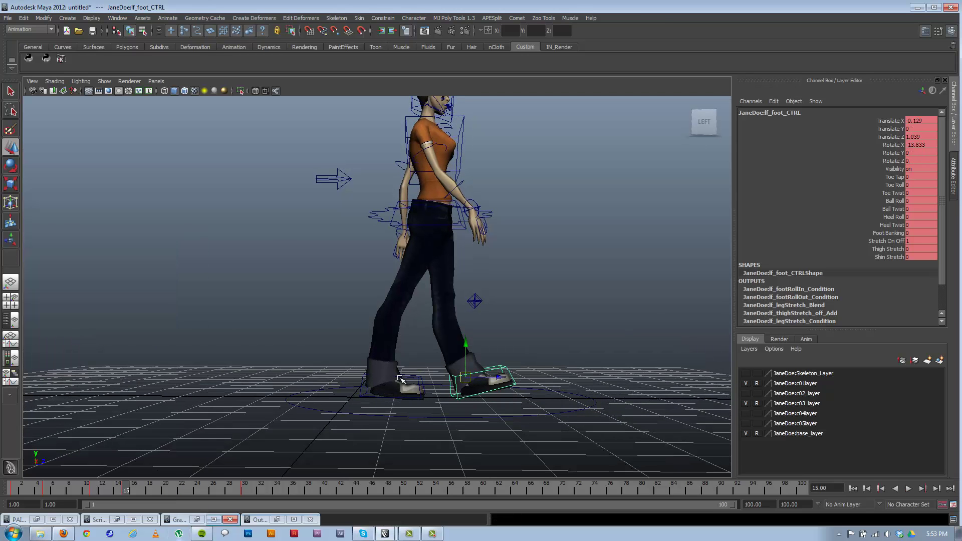
key(e)
drag(490, 331, 489, 342)
double_click(931, 145)
text(0)
key(Return)
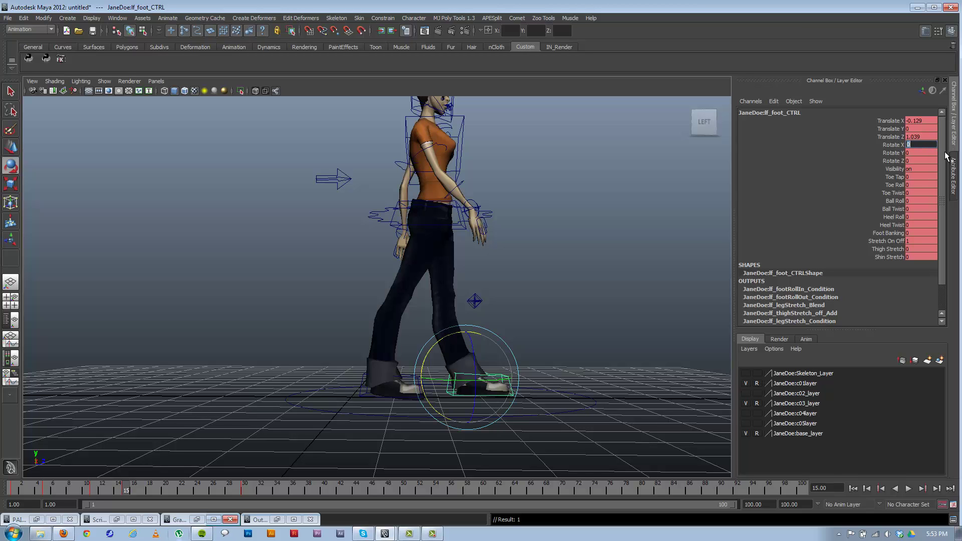
- At frame 11, reduce the left foot's Rotate X to about -8.8, lower it to 0.13 Translate Y, key it and preview the swing
drag(126, 487, 69, 494)
key(alt+v)
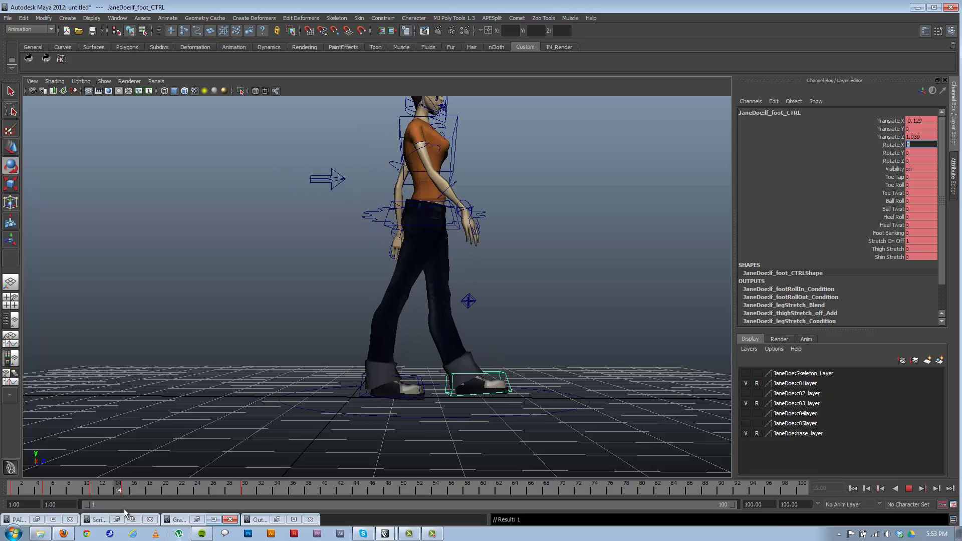
key(alt+v)
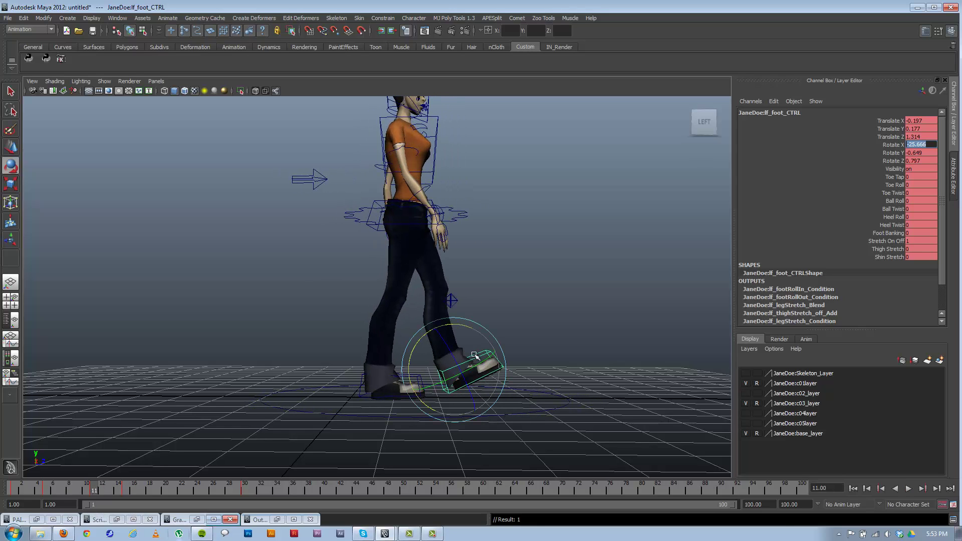
drag(469, 324, 455, 337)
key(w)
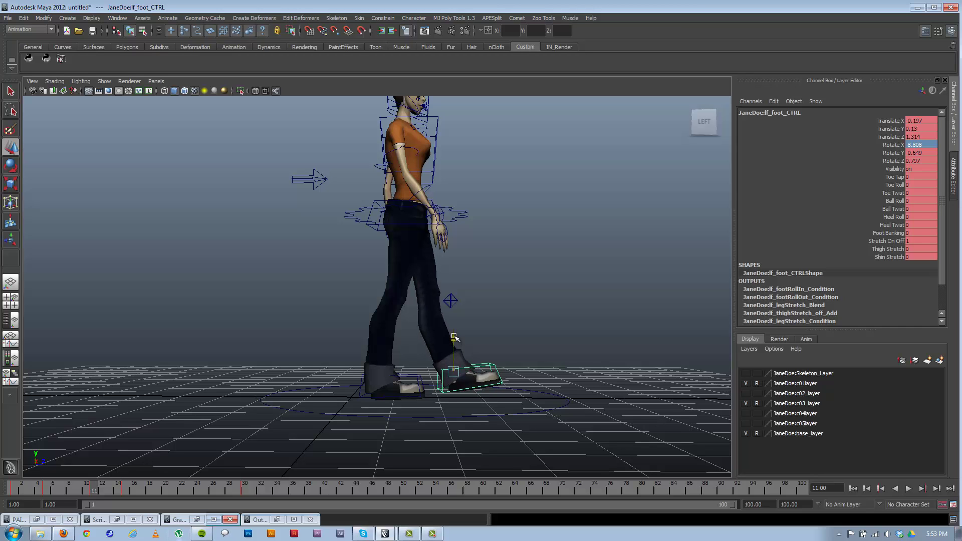
key(s)
key(alt+v)
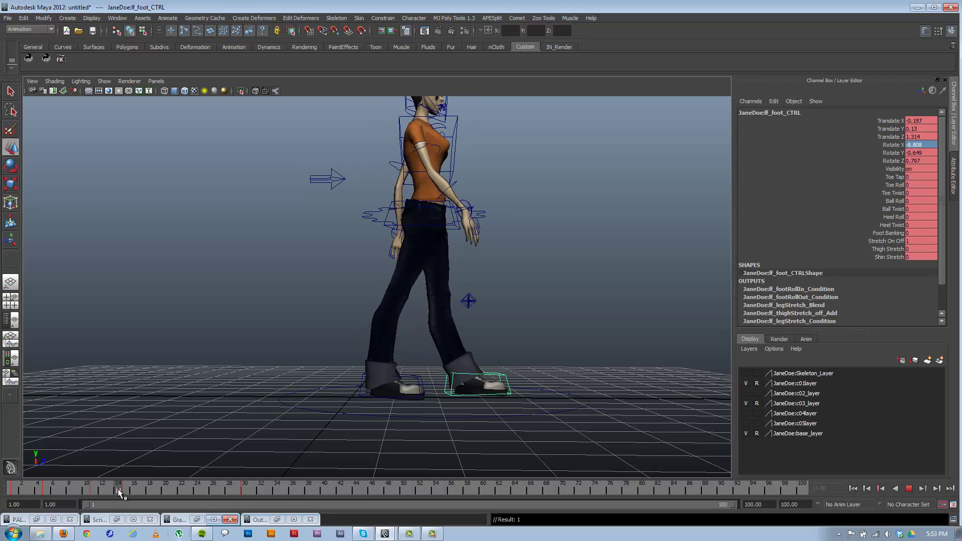
click(93, 490)
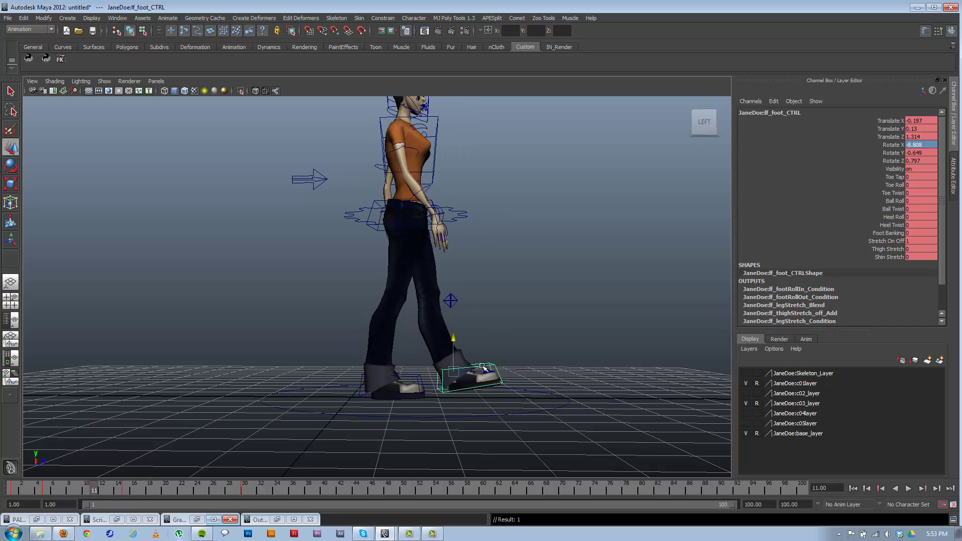
- At frame 11, move the left foot to about 1.38 Translate Z and raise it to about 0.18 Translate Y
drag(484, 368, 478, 373)
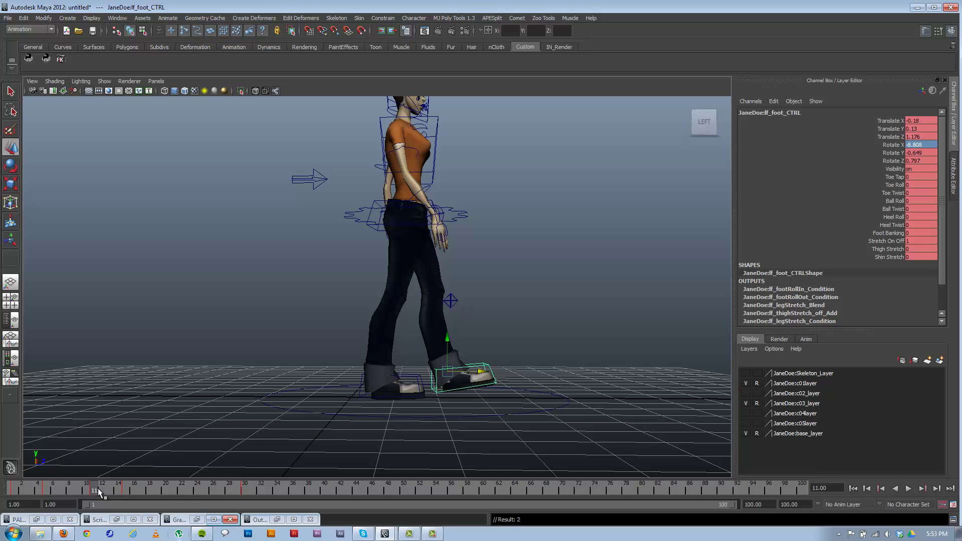
key(alt+v)
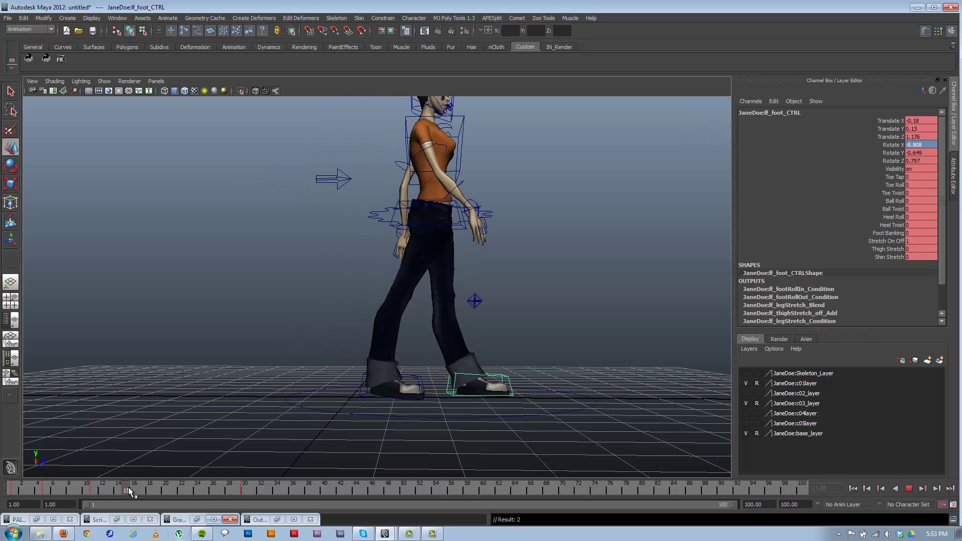
click(93, 490)
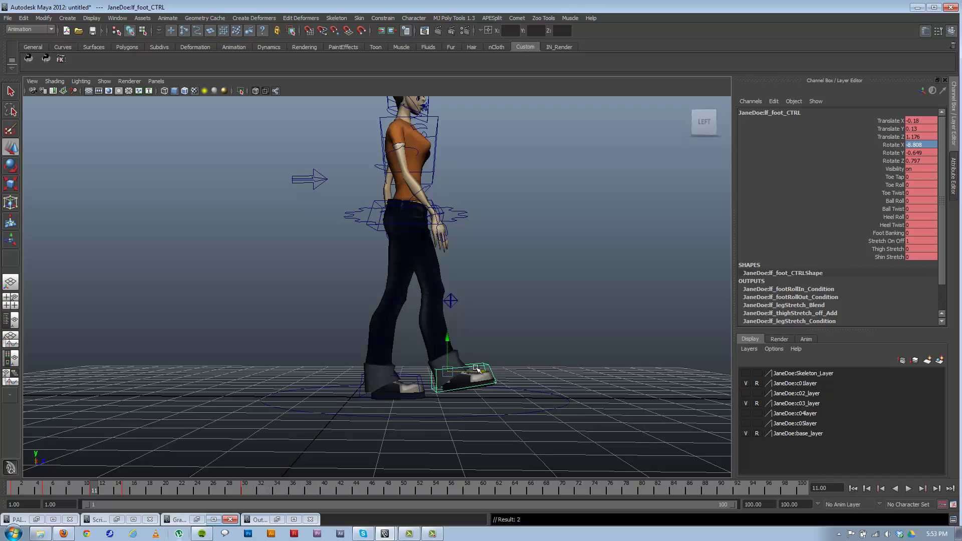
drag(477, 370, 488, 370)
drag(455, 339, 456, 337)
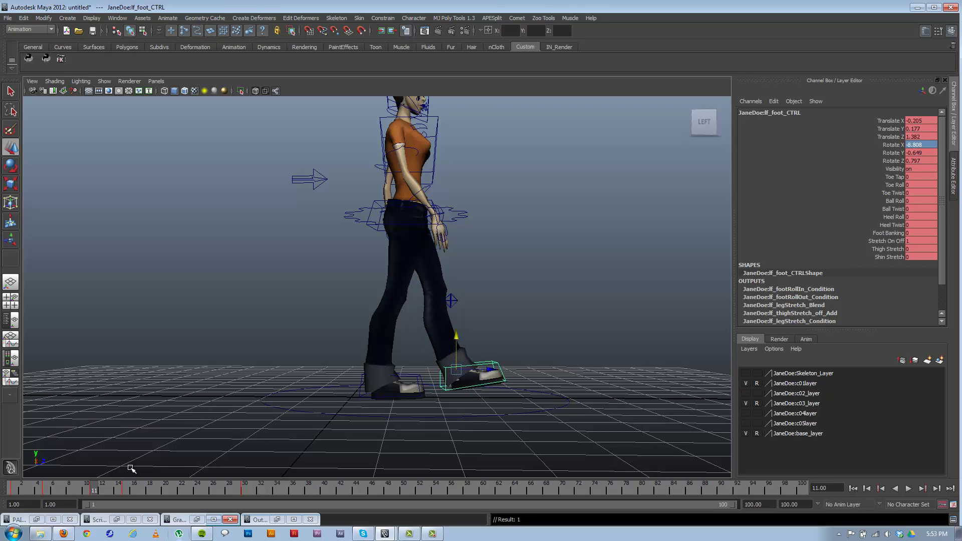
- Play the walk from frame 1 and compare the feet's poses at frames 15 and 11
drag(93, 490, 13, 489)
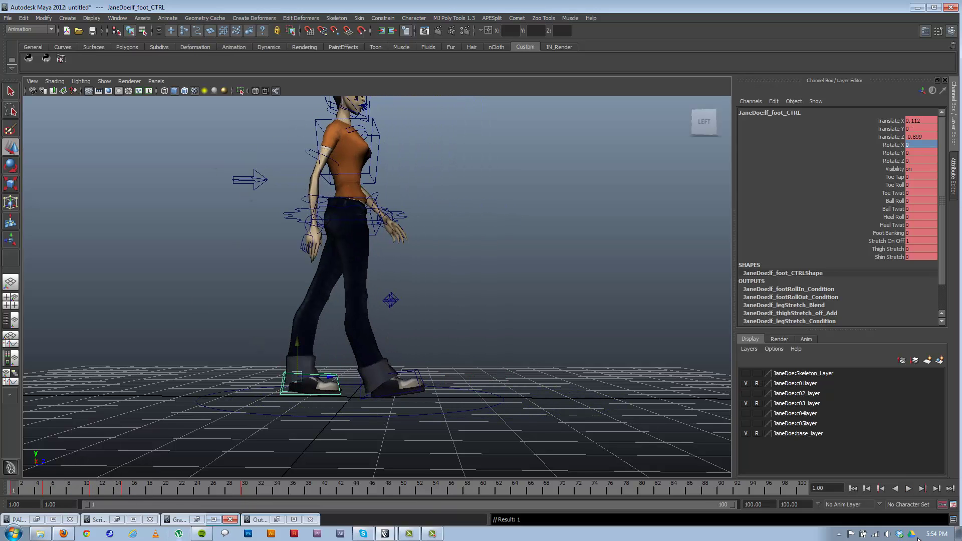
click(908, 489)
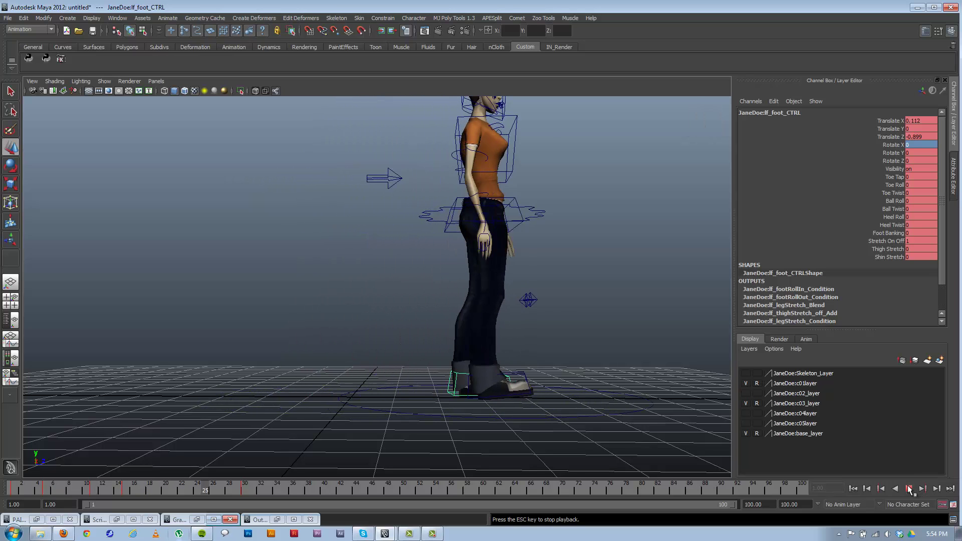
mouse_move(97, 485)
mouse_down()
mouse_move(59, 492)
mouse_move(103, 494)
mouse_up()
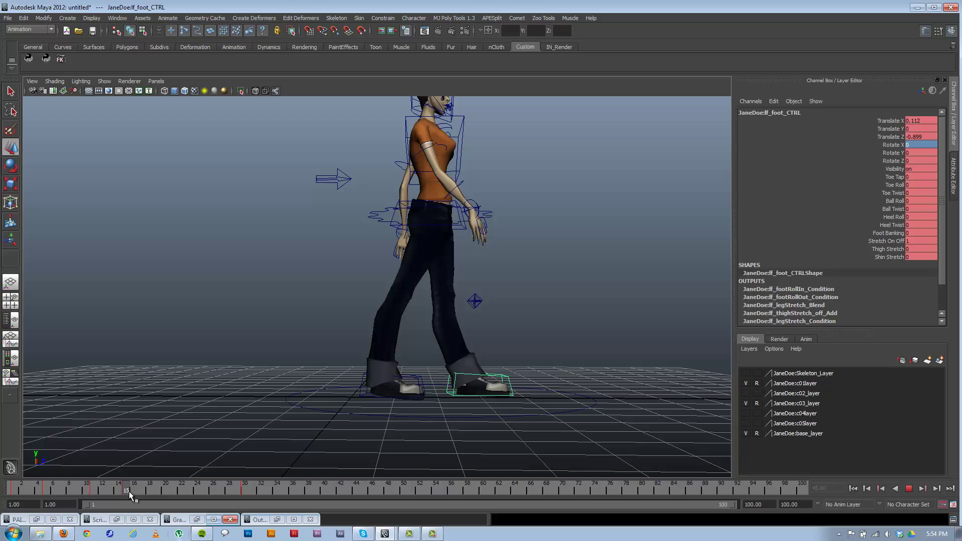
drag(128, 492, 129, 492)
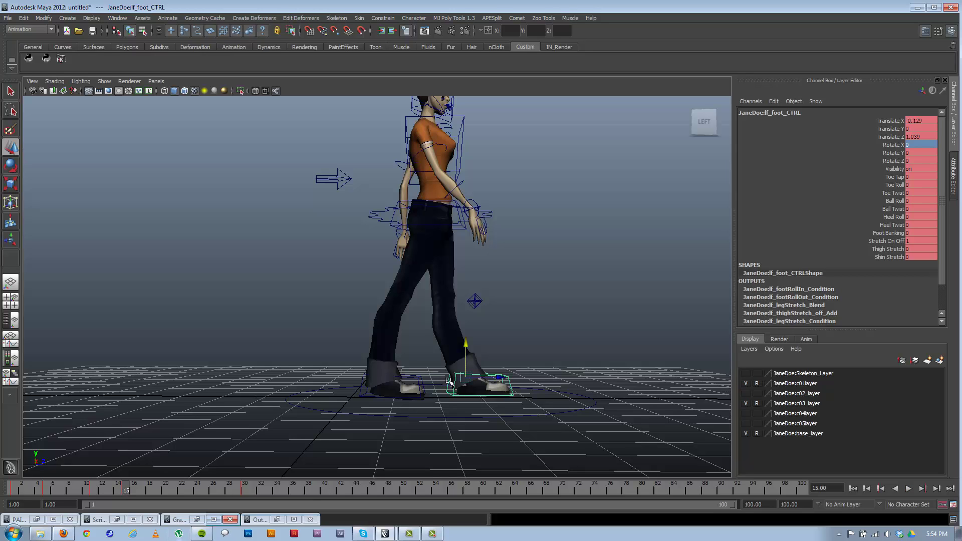
click(414, 375)
click(500, 375)
click(94, 492)
click(413, 376)
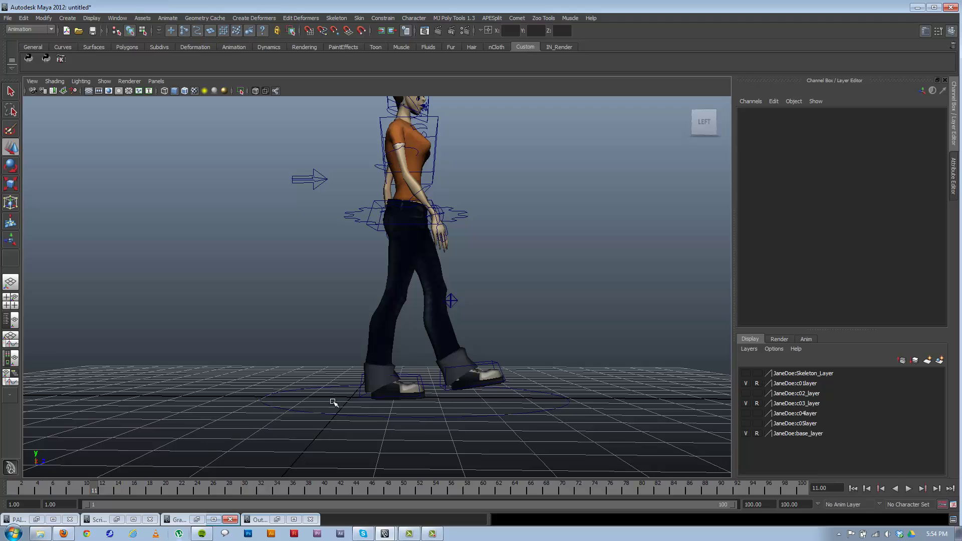
- At frame 20, move the right foot to about 0.24 Translate Y and -1.19 Translate Z, with Rotate X about 15.5 degrees
click(411, 375)
drag(124, 489, 167, 493)
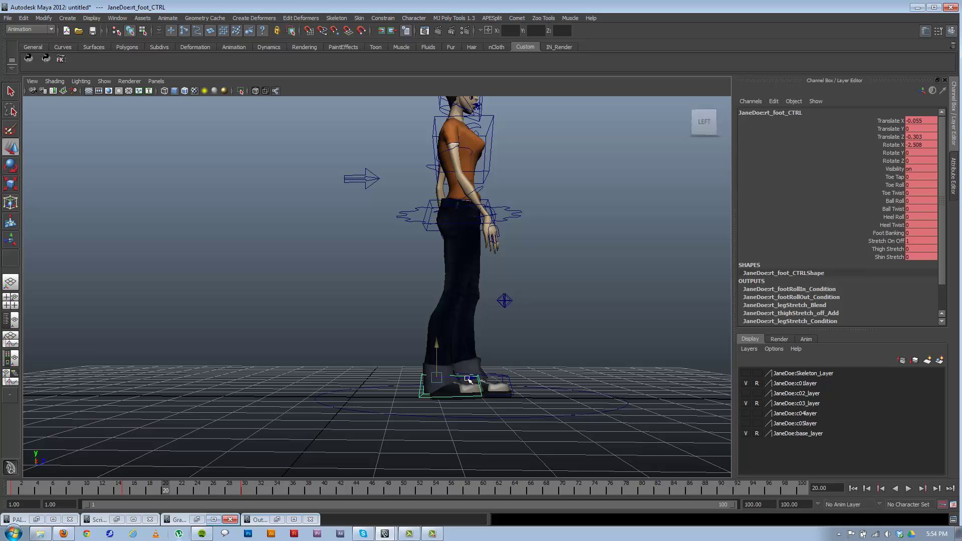
drag(469, 379, 442, 373)
key(e)
key(alt+v)
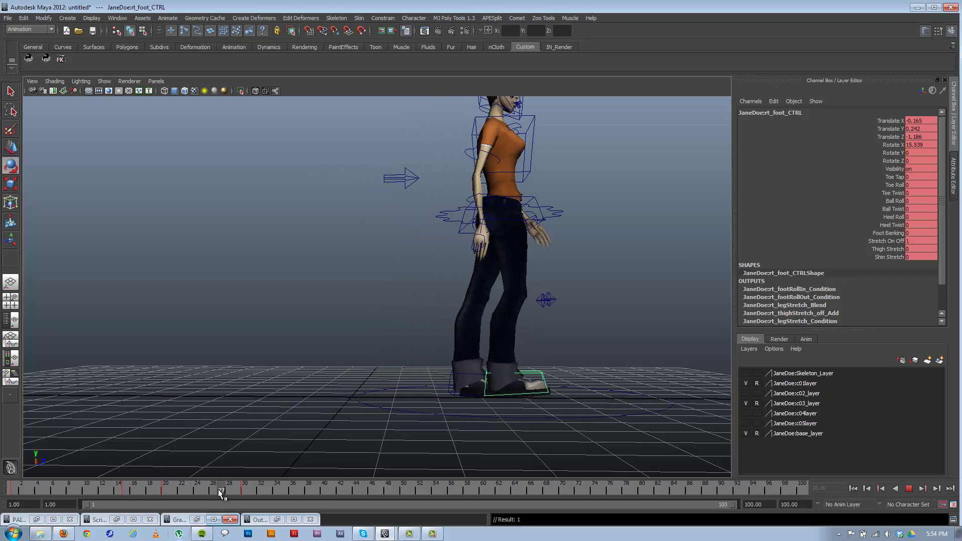
- At frame 26, tilt the right foot's toe up to about -17.1 degrees Rotate X and move it forward to about 1.15 Translate Z
drag(221, 492, 214, 493)
key(e)
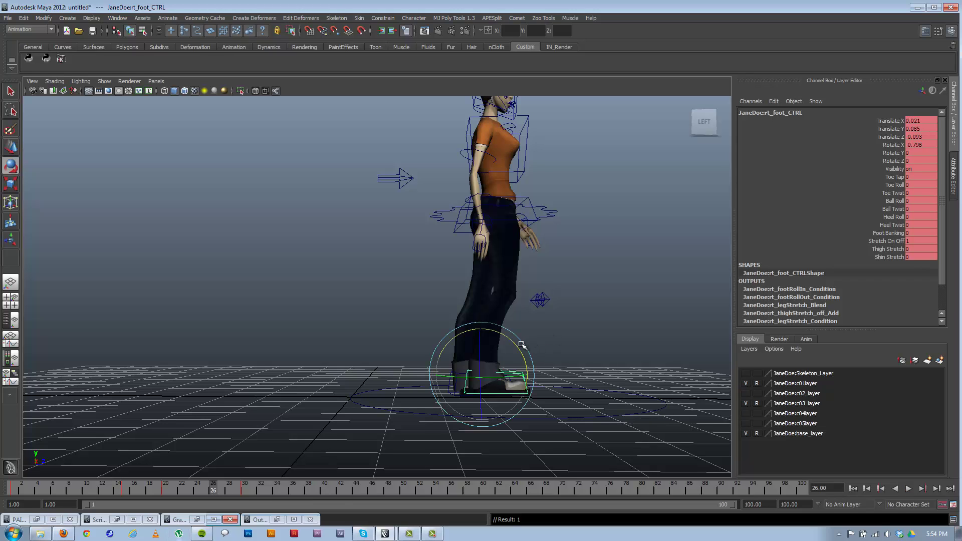
drag(524, 346, 511, 337)
key(w)
drag(515, 376, 549, 380)
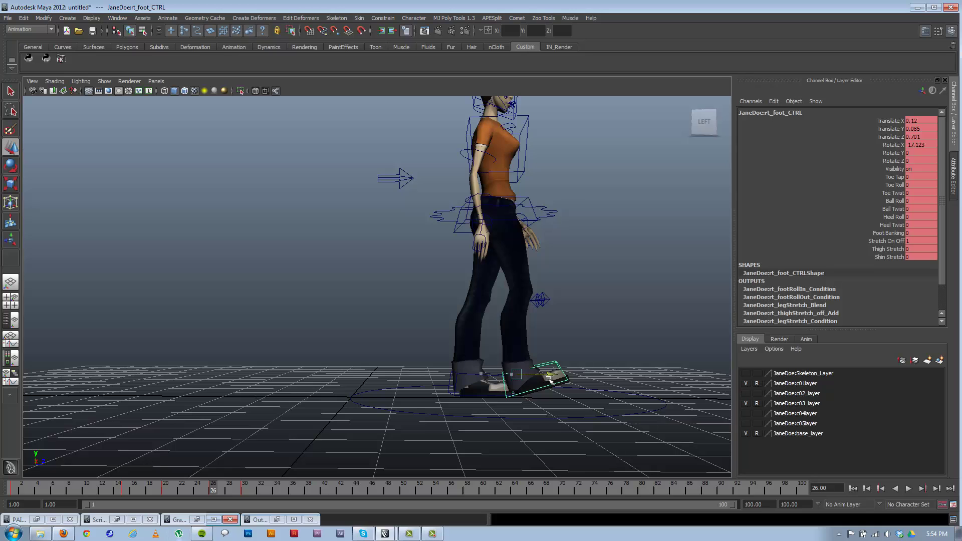
key(alt+v)
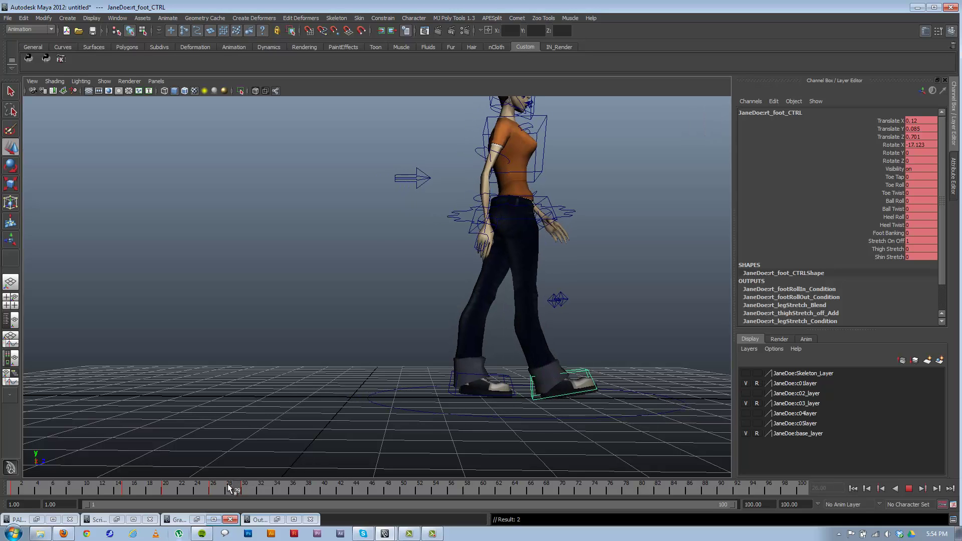
key(alt+v)
drag(546, 374, 566, 375)
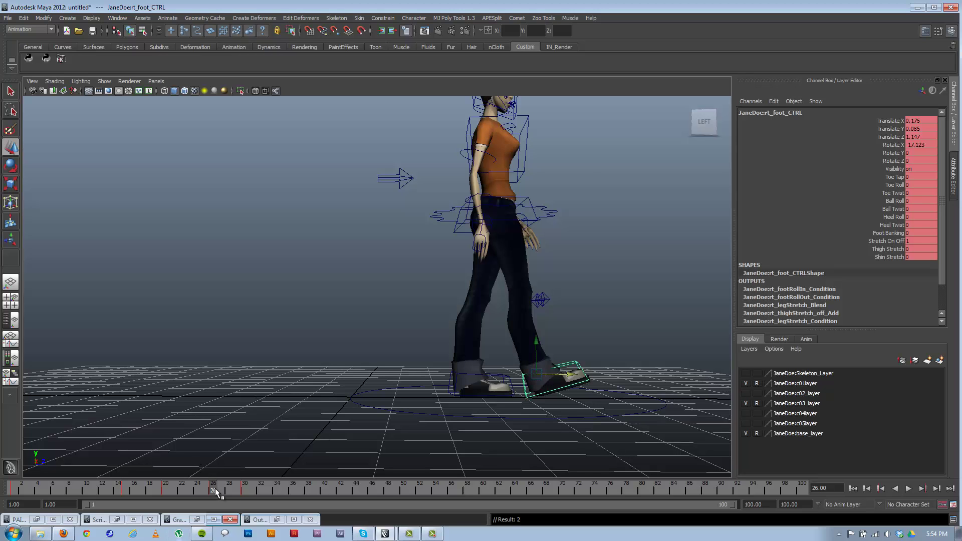
key(alt+v)
- At frame 8, raise the left foot to about 0.57 Translate Y
drag(198, 496, 71, 496)
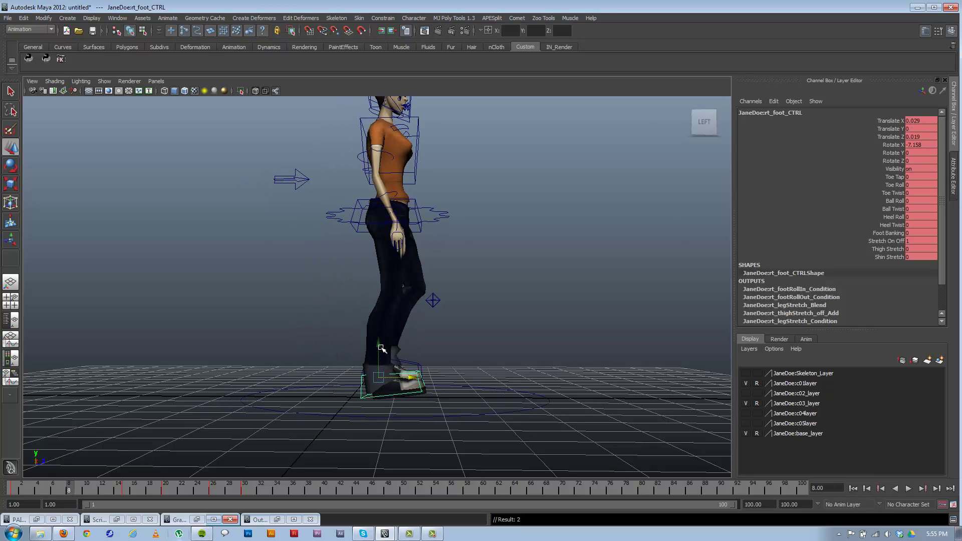
click(409, 362)
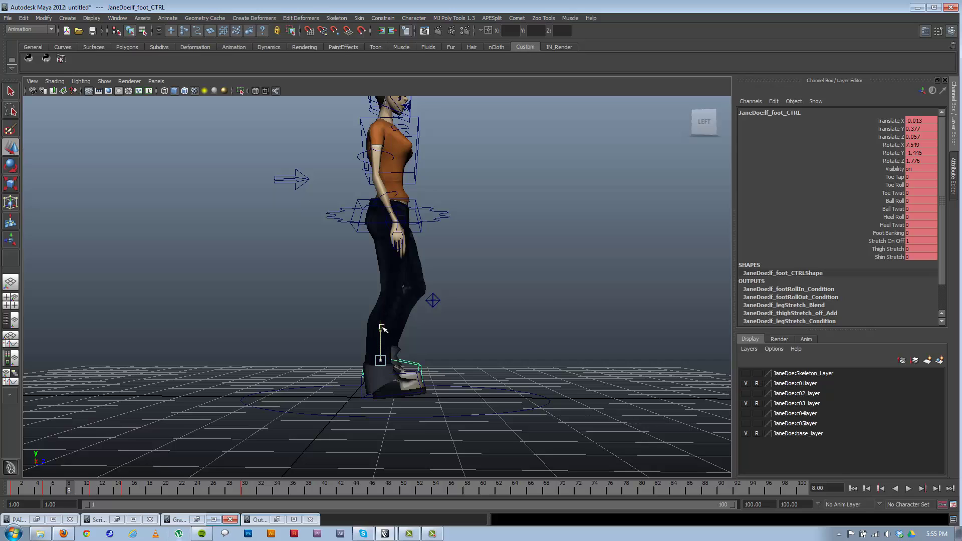
drag(382, 329, 382, 320)
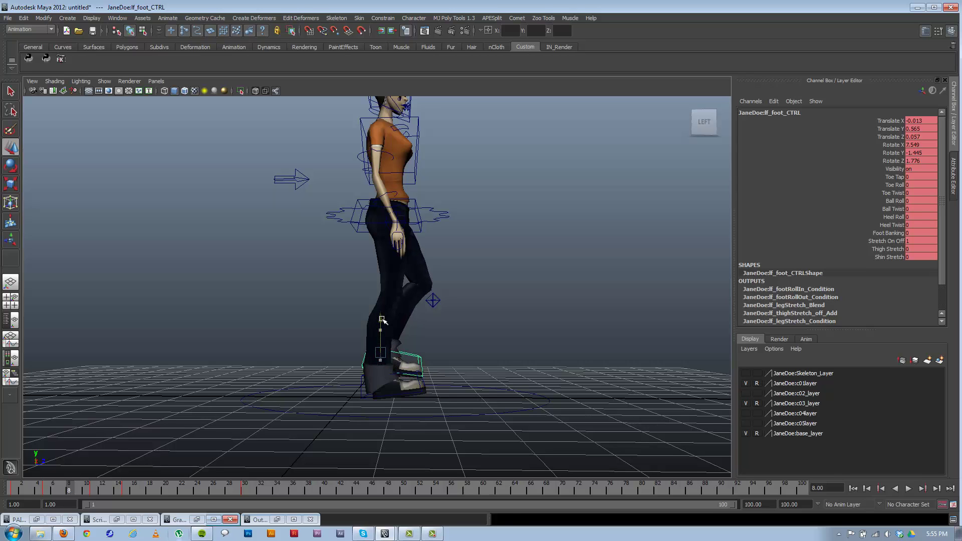
- At frame 22, raise the right foot to about 0.32 Translate Y
click(180, 489)
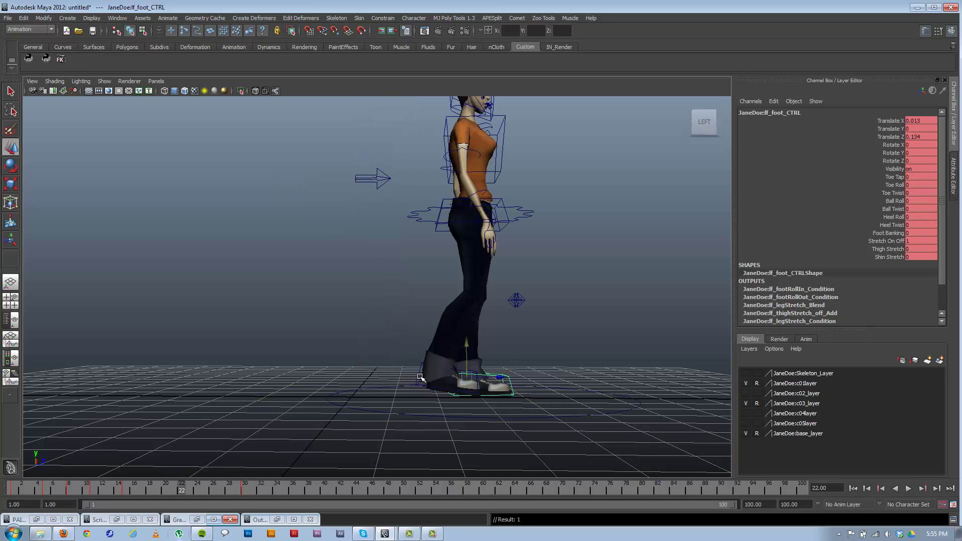
click(435, 340)
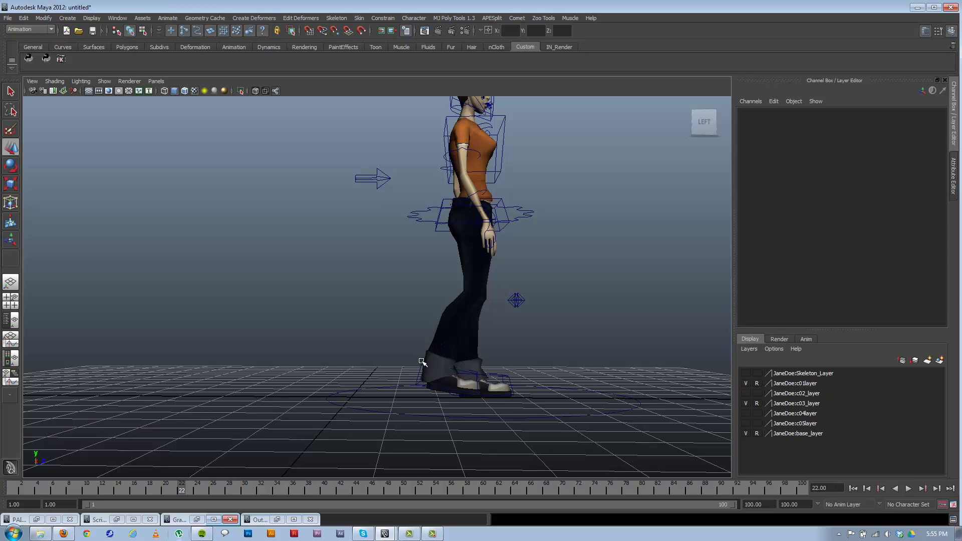
click(421, 362)
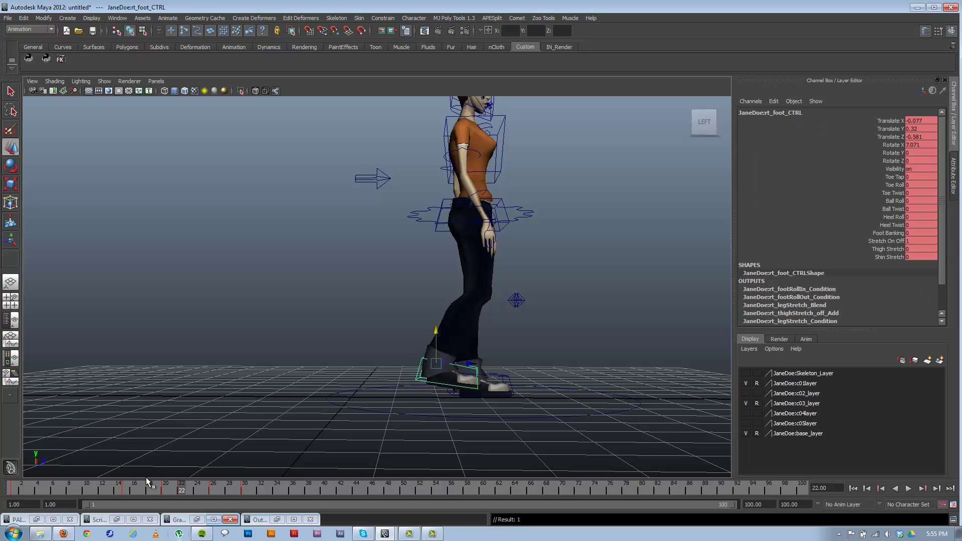
- Flatten the right foot at frames 1 and 30 by setting its Rotate X to 0
drag(180, 488, 11, 473)
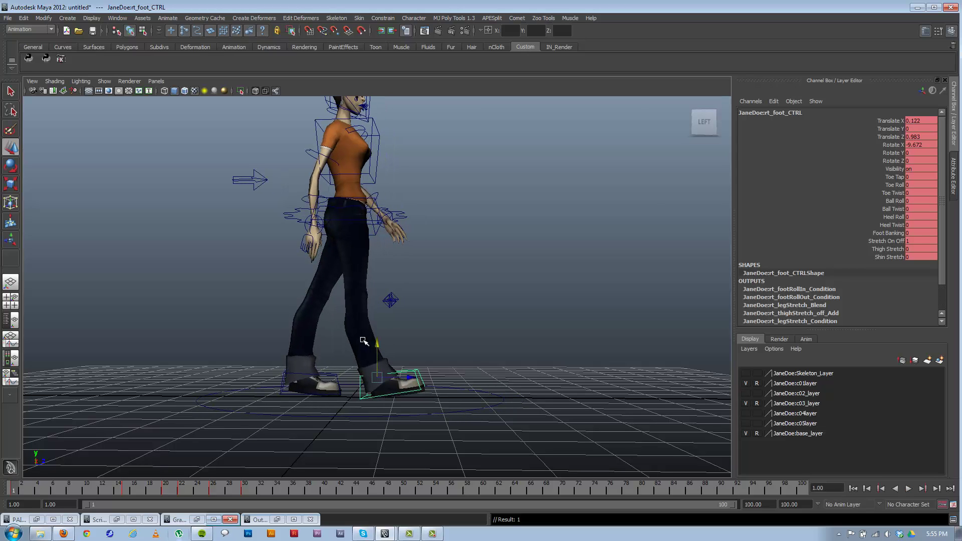
key(e)
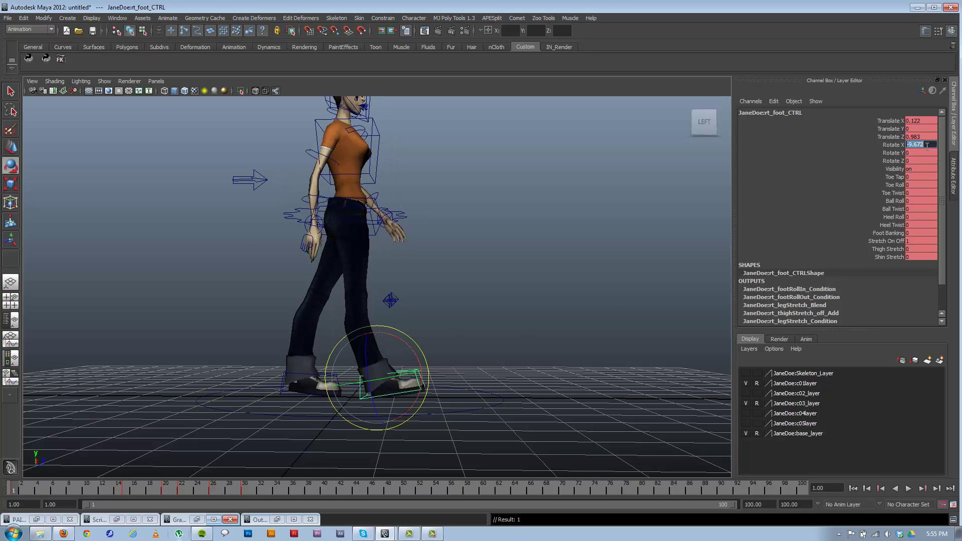
text(0)
key(Return)
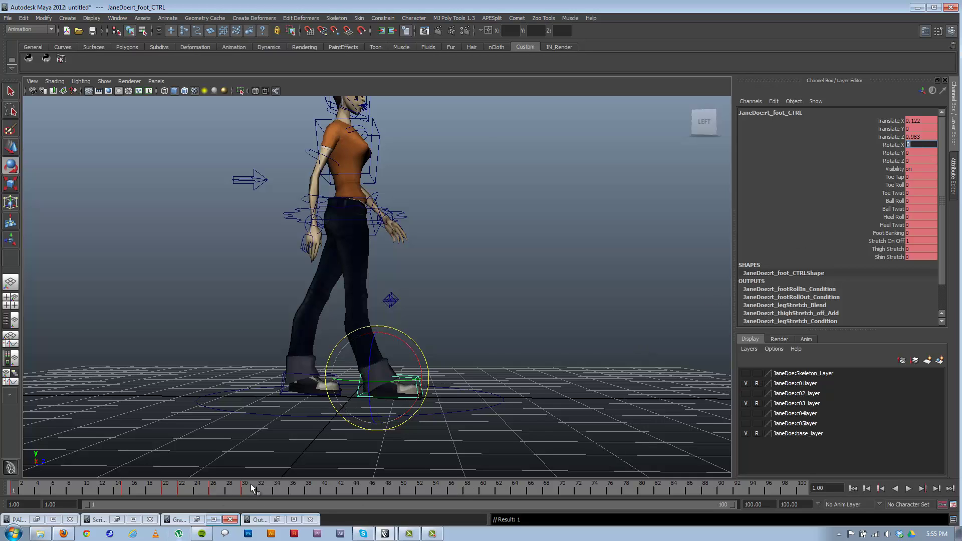
click(251, 483)
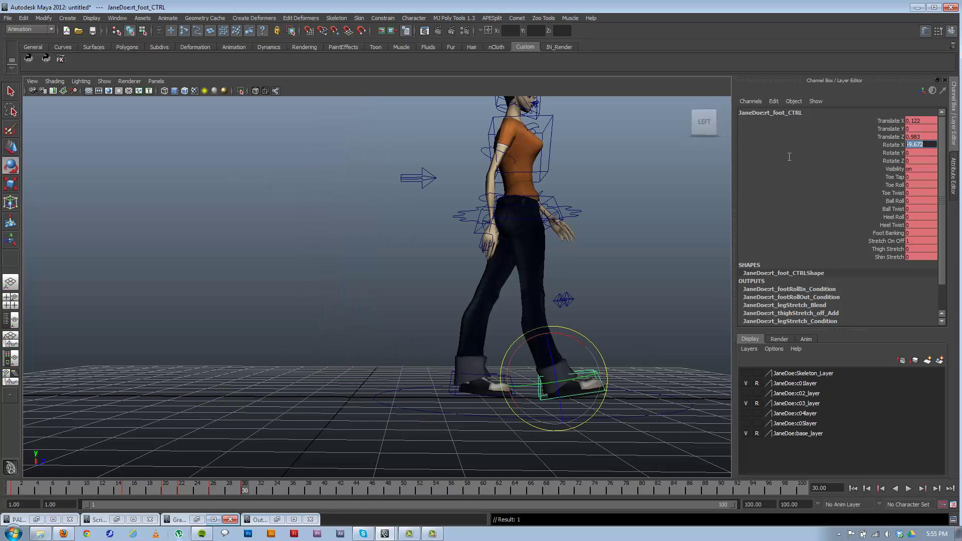
text(0)
key(Return)
- Play the walk cycle repeatedly from frame 1 to check the motion of both feet
drag(113, 485, 13, 485)
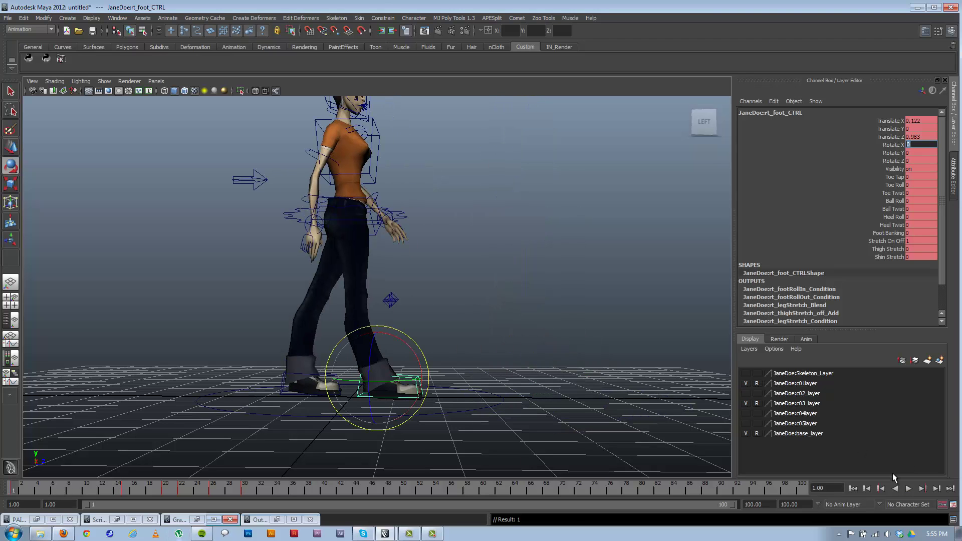
click(909, 488)
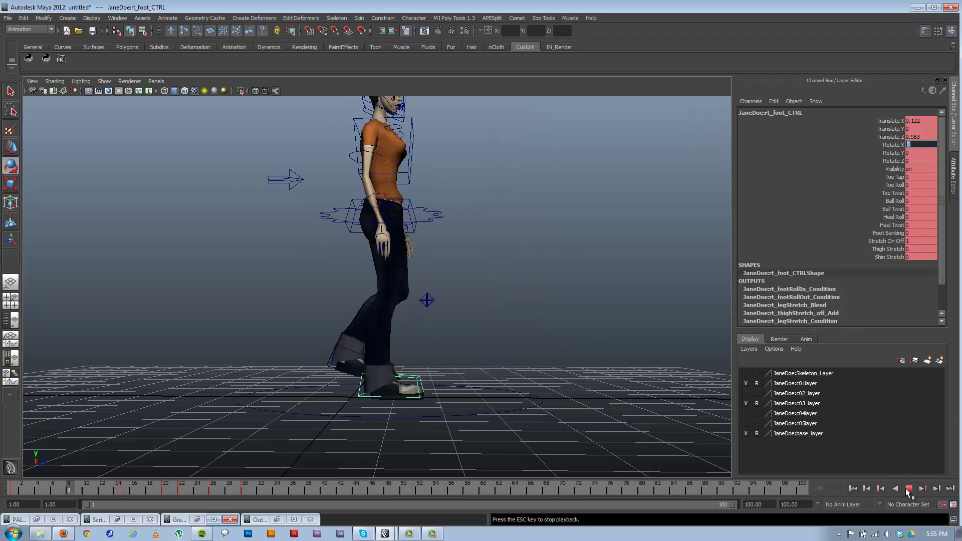
click(908, 488)
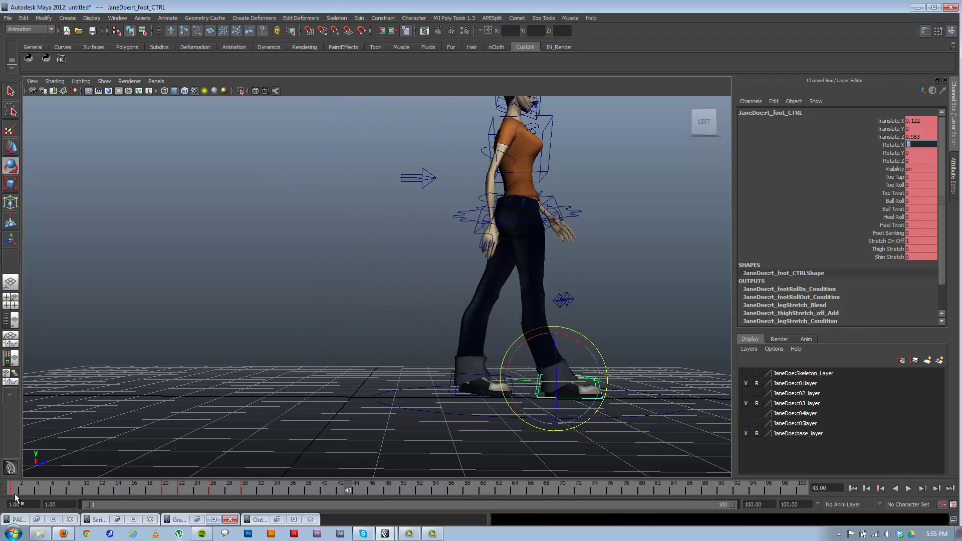
click(14, 494)
key(alt+v)
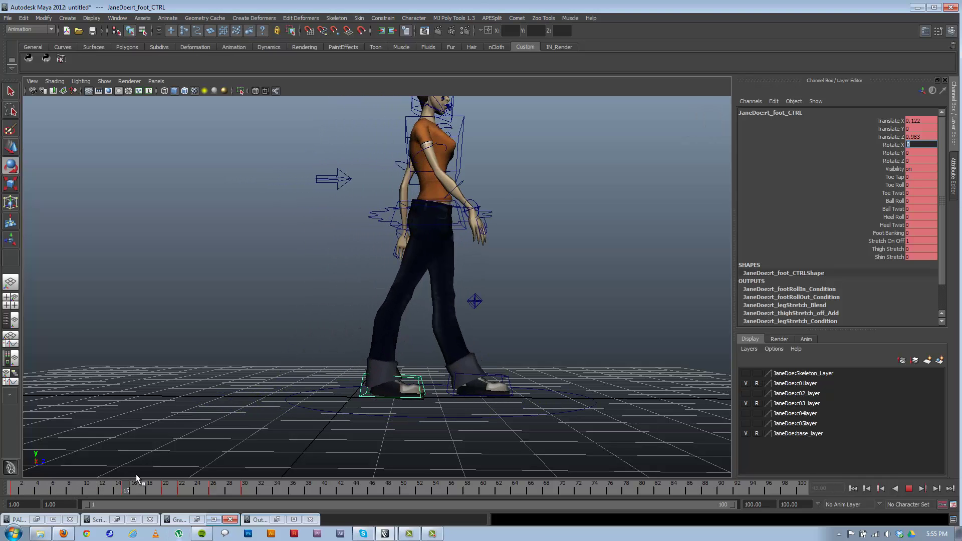
key(Escape)
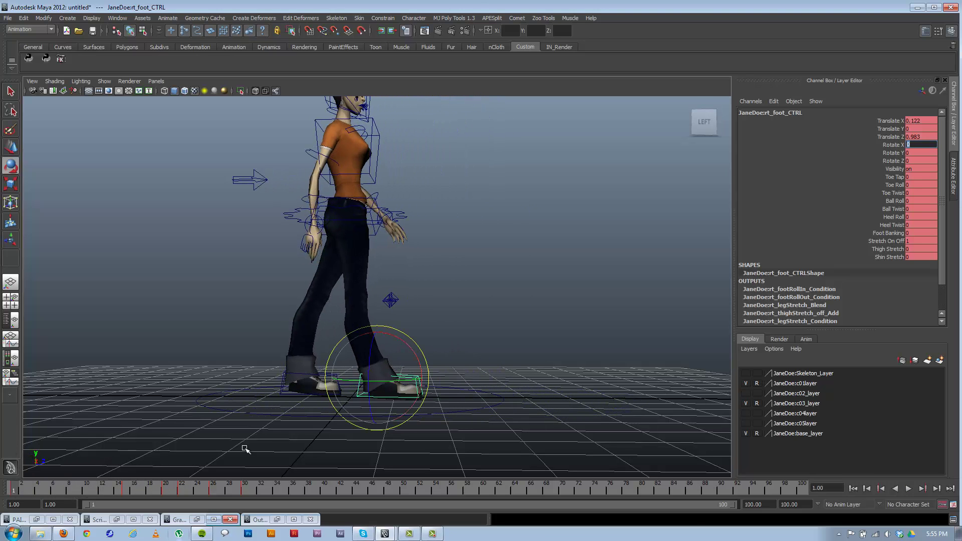
click(909, 489)
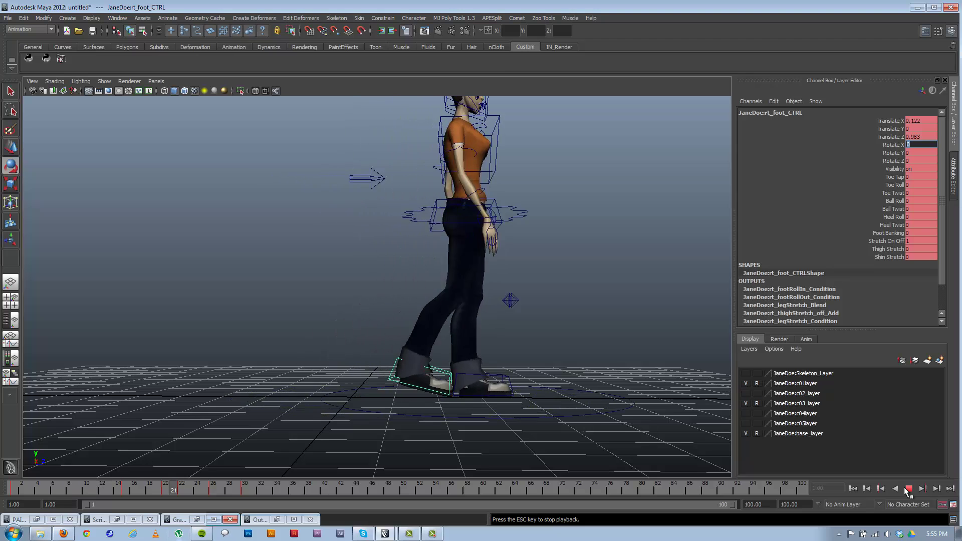
click(909, 488)
click(15, 490)
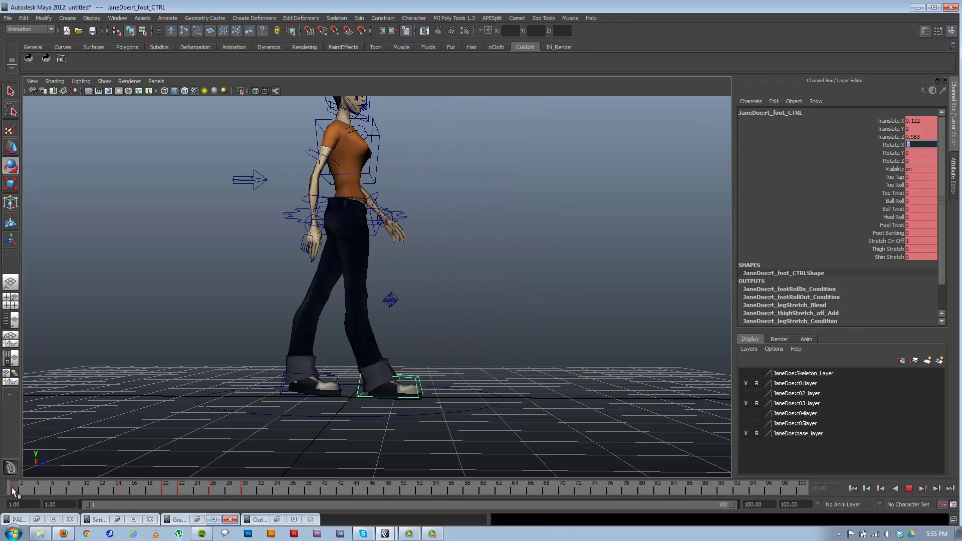
drag(17, 490, 12, 467)
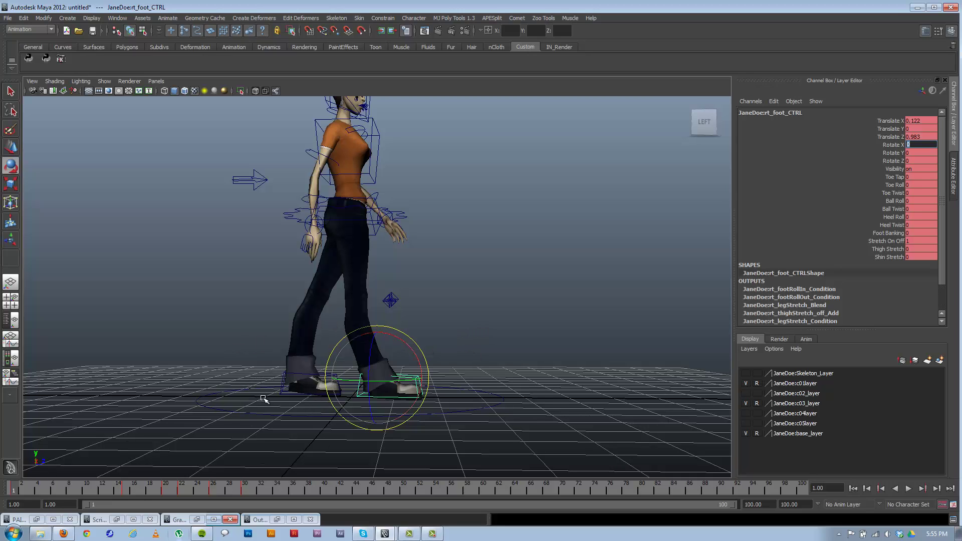
- Move the left foot's lift key from frame 5 to frame 4 and check the retimed step by playing and scrubbing
drag(19, 492, 37, 491)
click(282, 369)
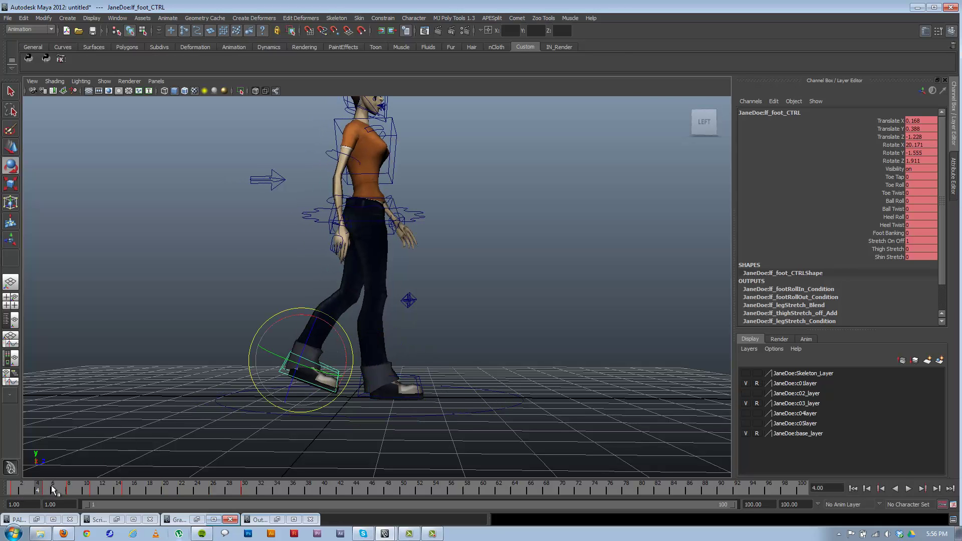
click(46, 492)
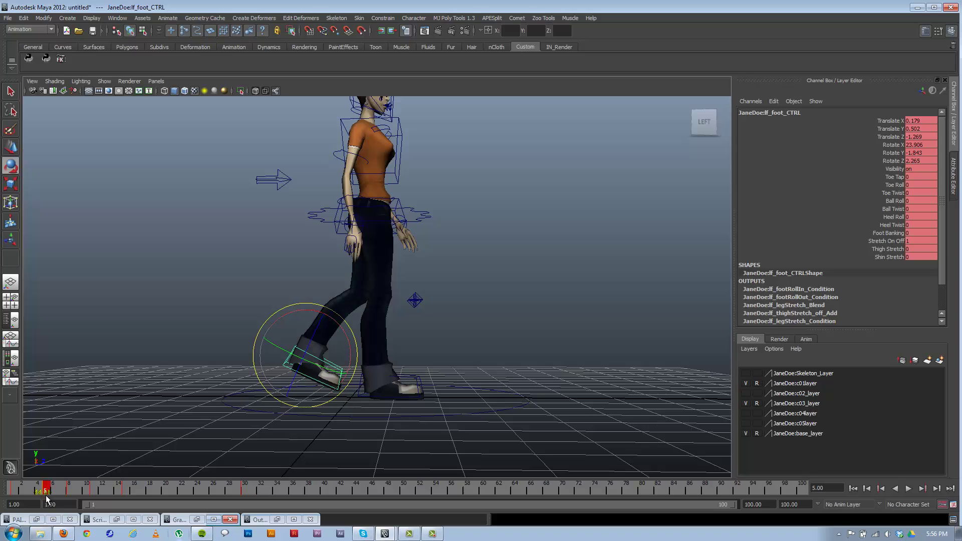
drag(43, 494, 32, 492)
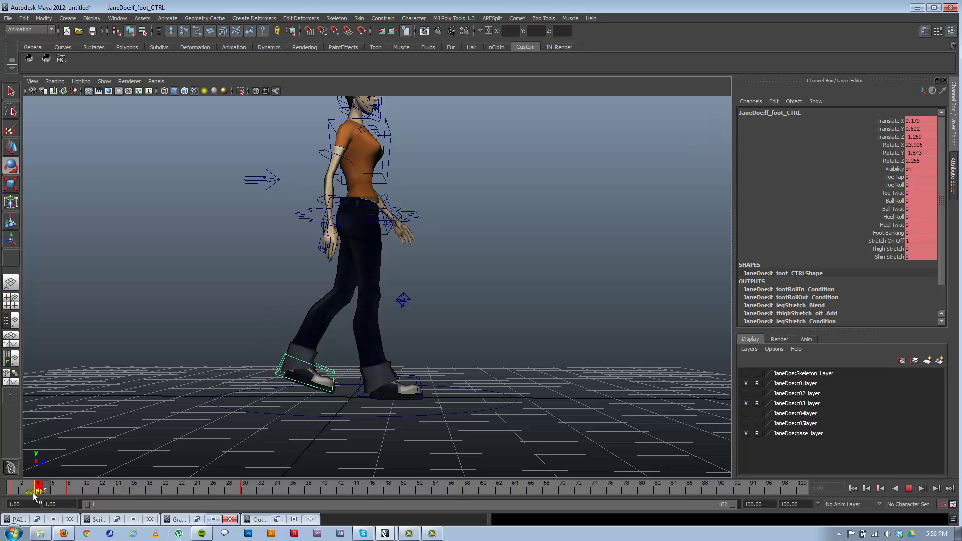
click(68, 486)
key(alt+v)
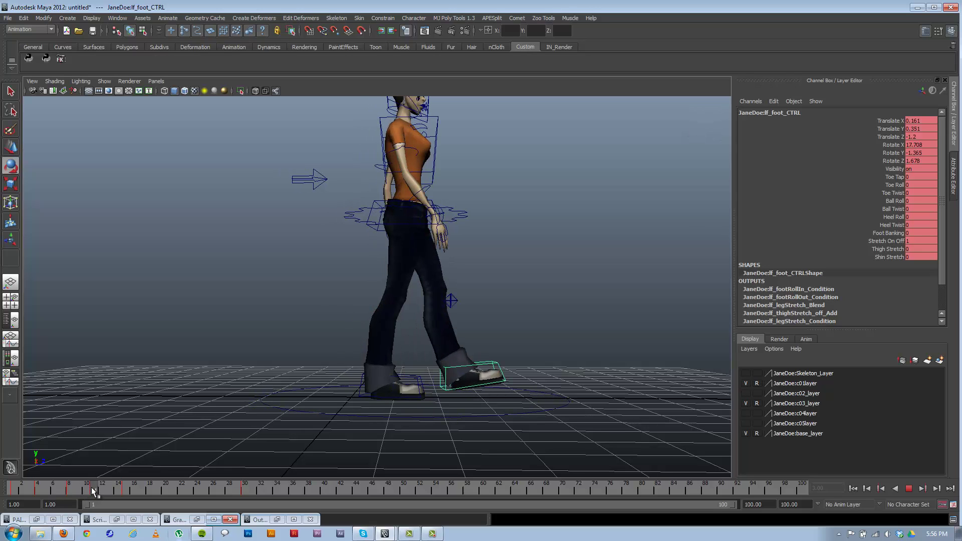
click(93, 489)
drag(93, 495, 2, 491)
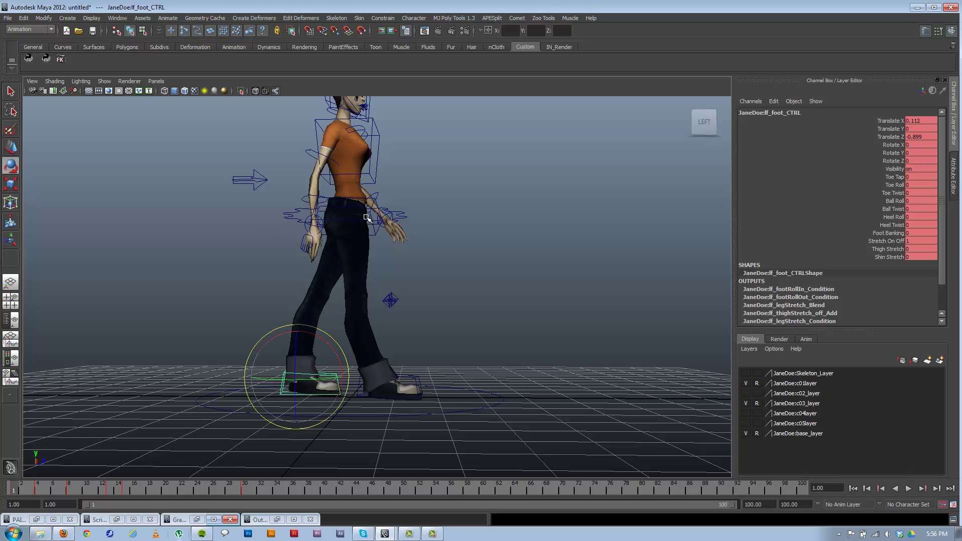
- At frame 1, tilt the center-of-gravity control to about 2.17 Rotate X, shift it forward to about 0.21 Translate Z, and key it
alt+drag(368, 218, 285, 226)
click(300, 213)
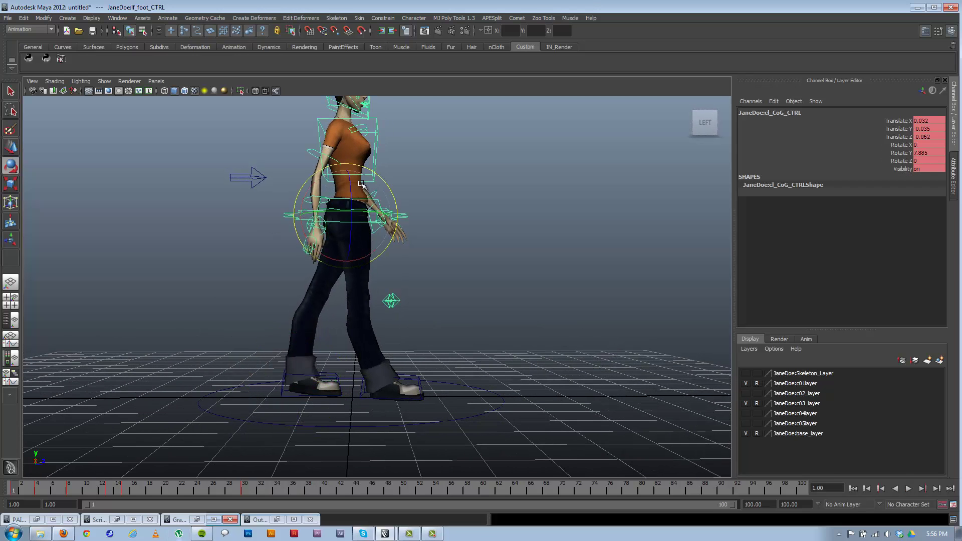
alt+middle_drag(300, 213, 334, 262)
drag(334, 283, 333, 280)
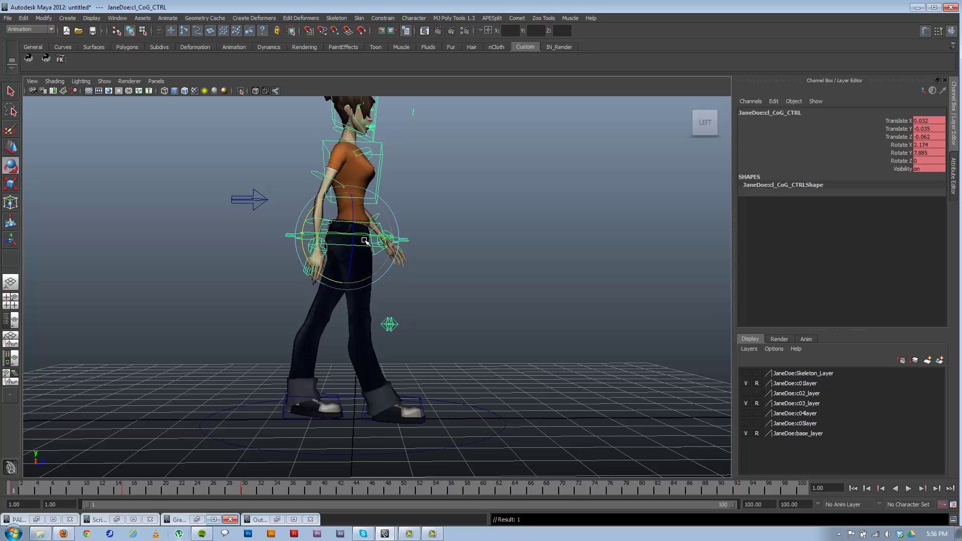
key(w)
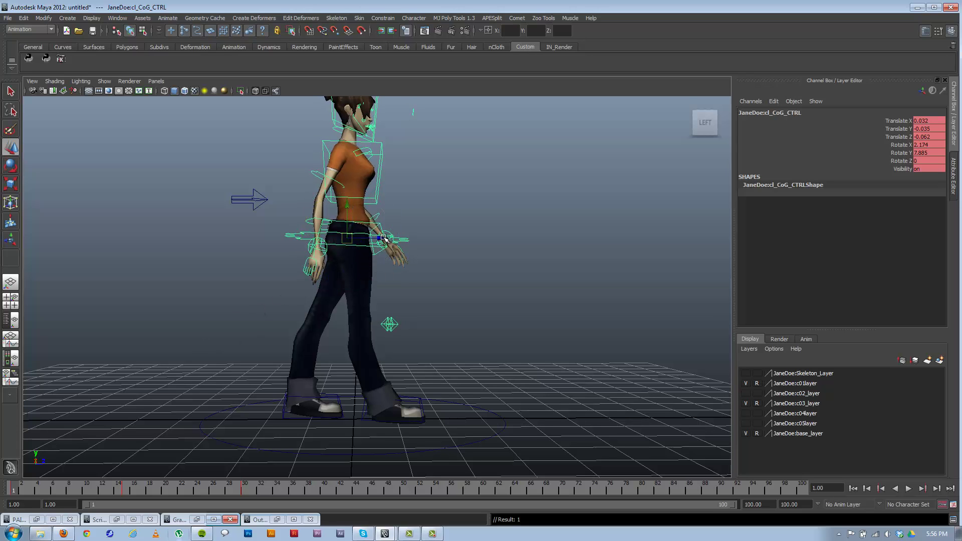
drag(383, 238, 393, 240)
key(s)
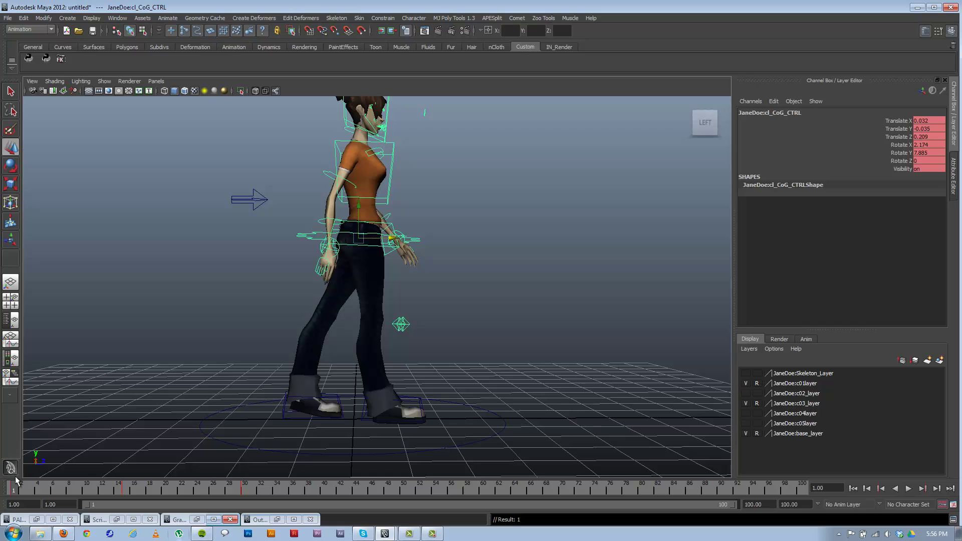
- Copy the center-of-gravity key from frame 1 to frames 30 and 15
right_click(17, 489)
click(53, 366)
click(242, 486)
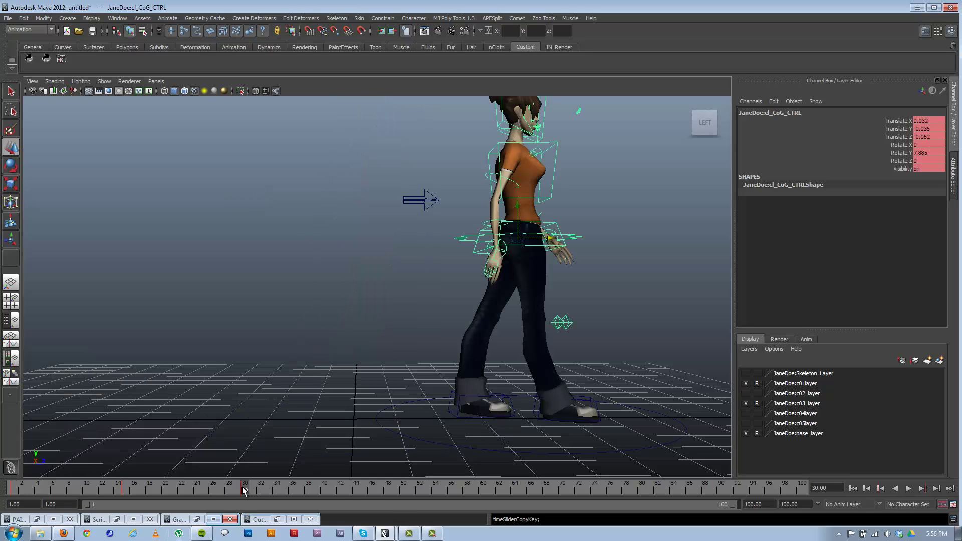
right_click(243, 486)
mouse_move(298, 381)
click(341, 382)
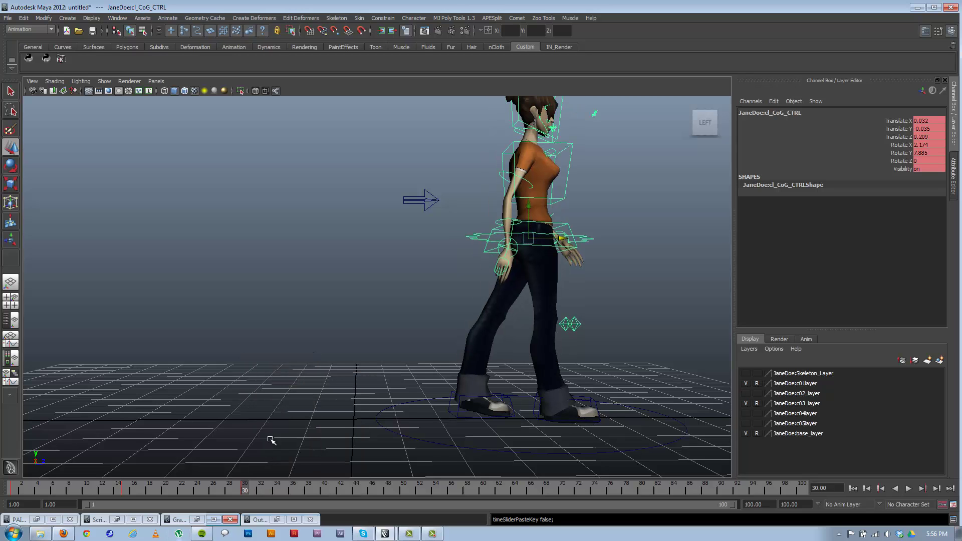
click(23, 488)
key(alt+v)
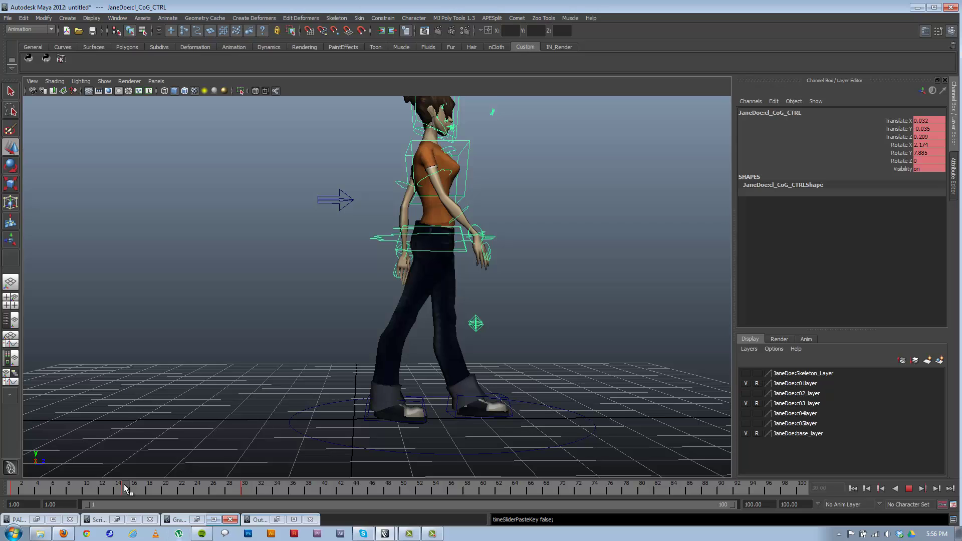
click(126, 489)
right_click(125, 489)
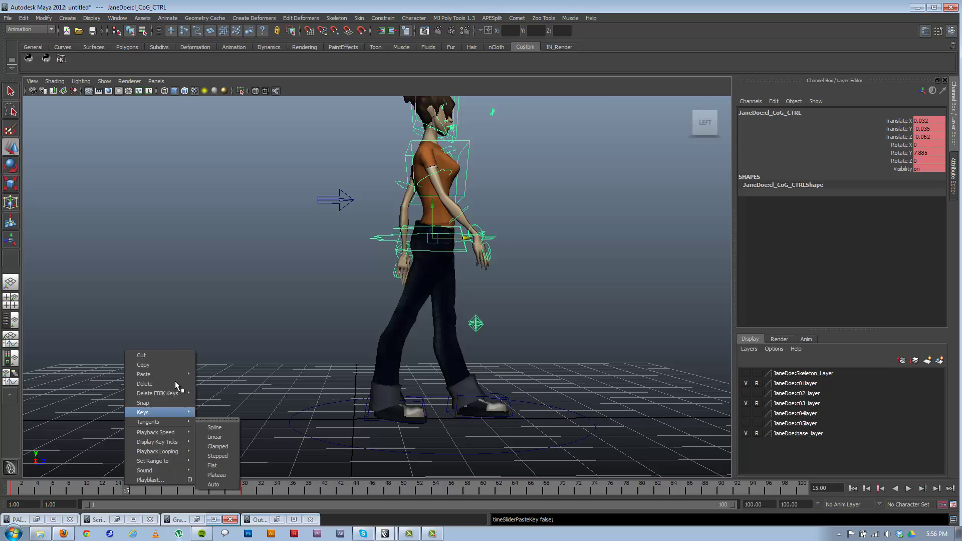
mouse_move(178, 379)
click(213, 381)
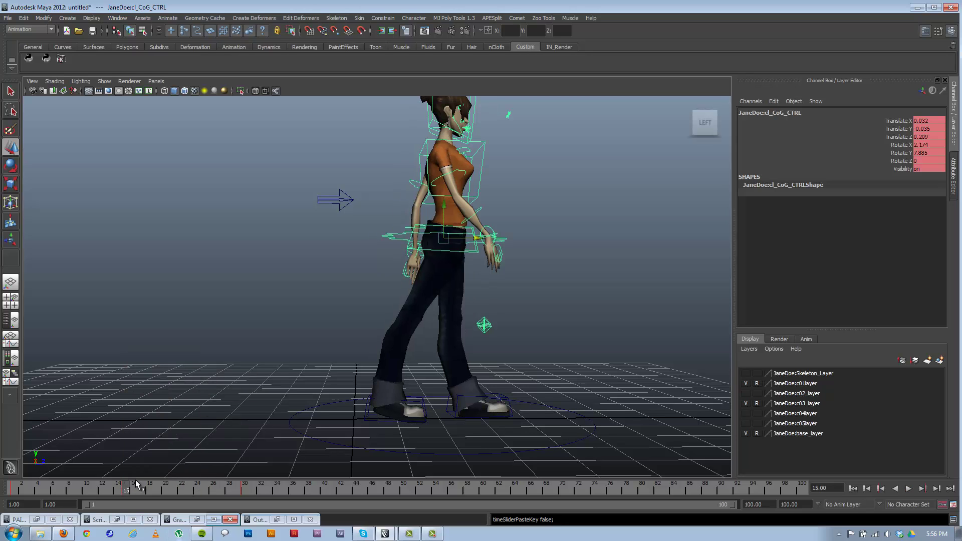
- Play the walk cycle from frame 1 to check the forward shift of the body
key(alt+v)
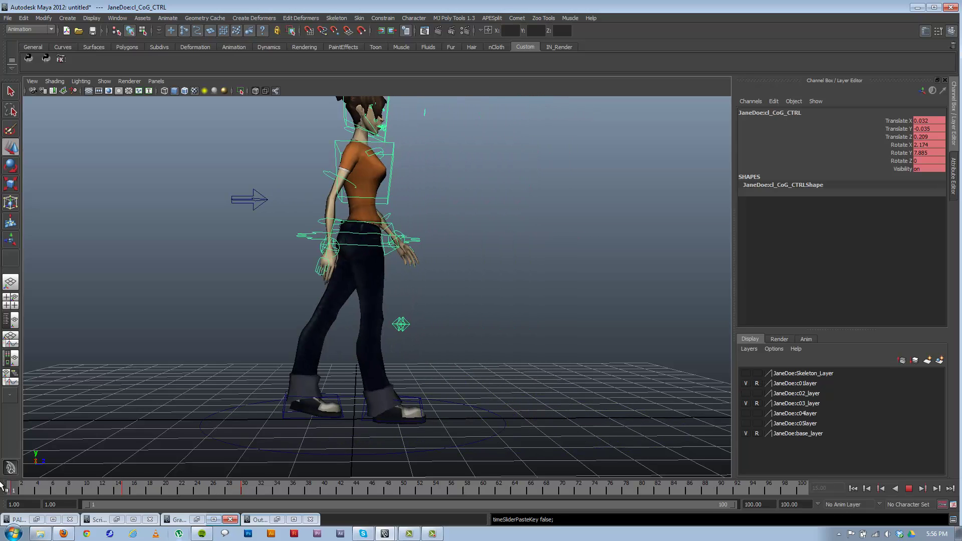
key(alt+v)
click(908, 489)
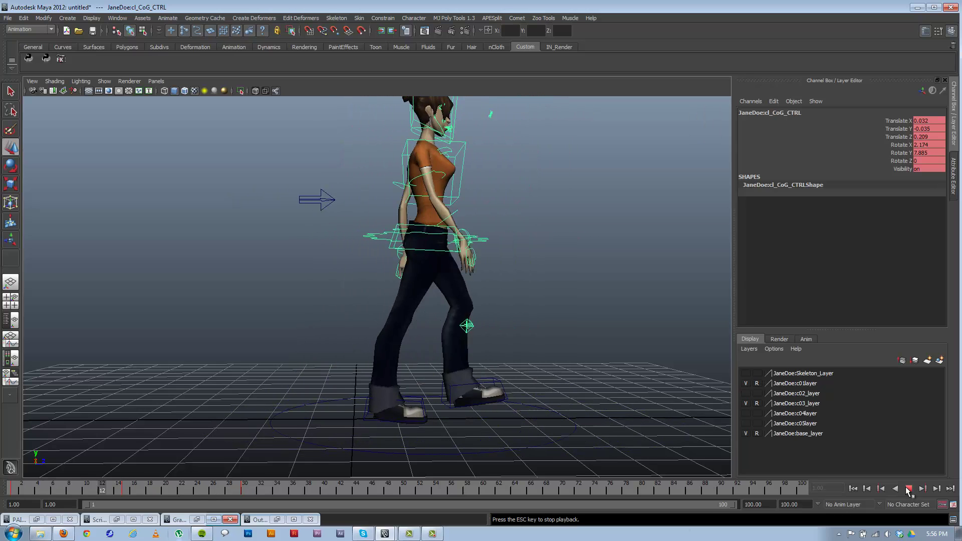
click(909, 489)
- At frame 1, pull the center-of-gravity control back to about 0.056 Translate Z and copy its key to frames 15 and 30
click(15, 492)
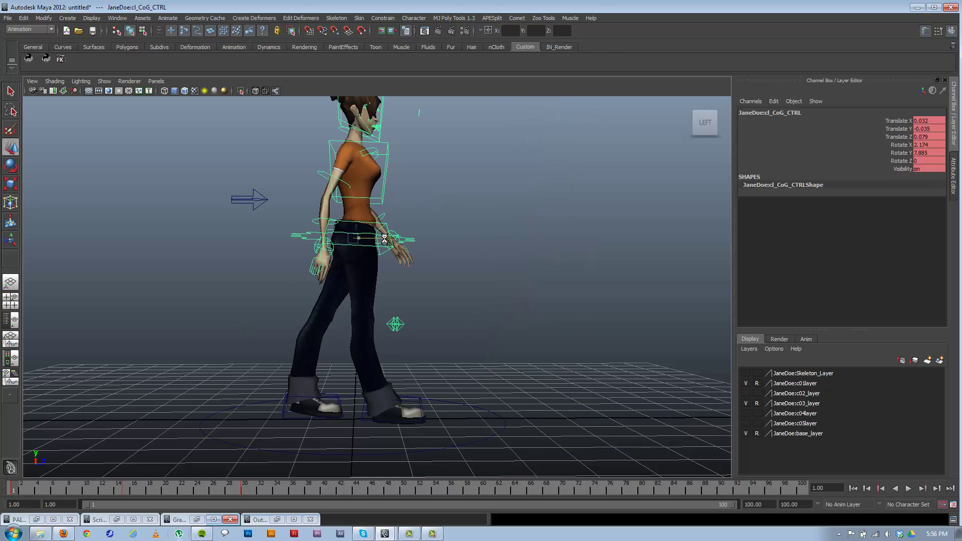
right_click(17, 489)
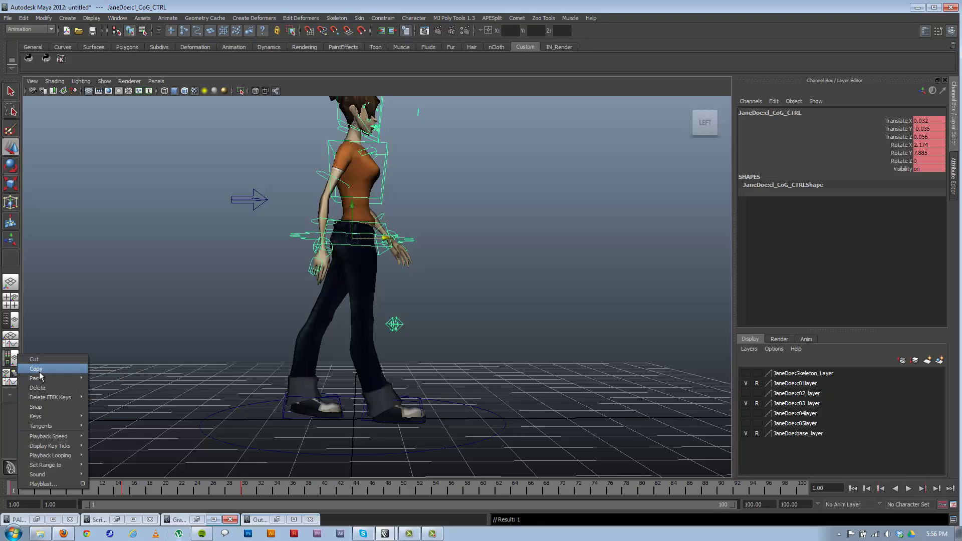
click(40, 371)
click(126, 484)
right_click(126, 484)
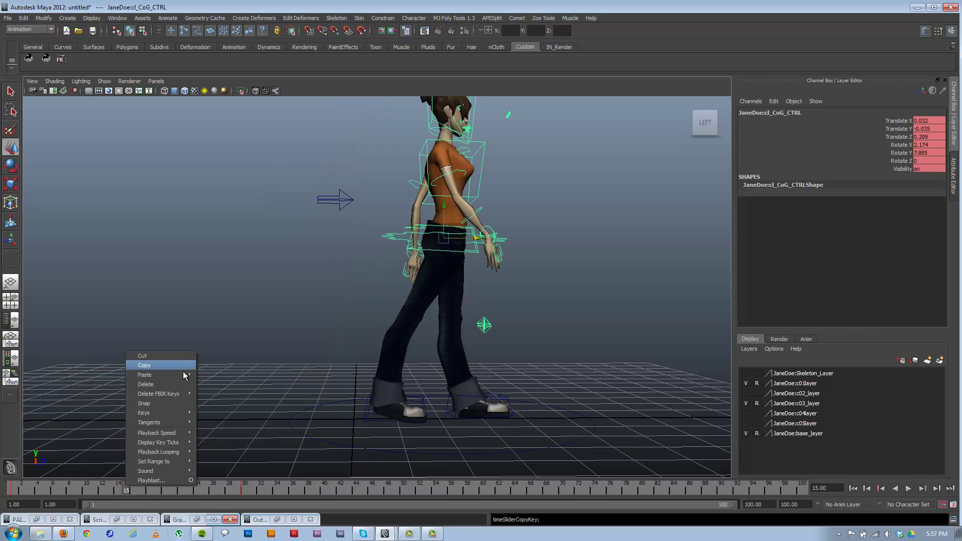
mouse_move(183, 373)
click(216, 382)
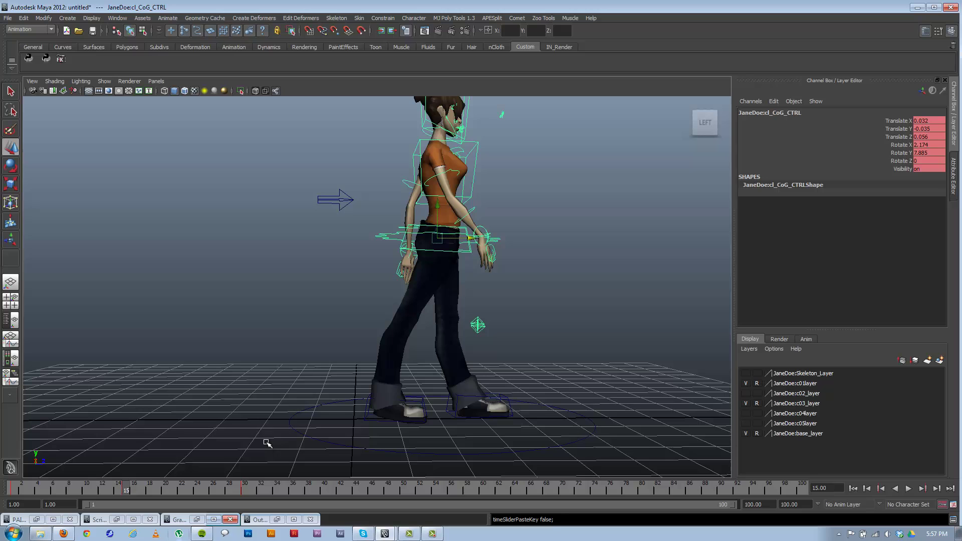
click(244, 485)
right_click(244, 485)
click(322, 381)
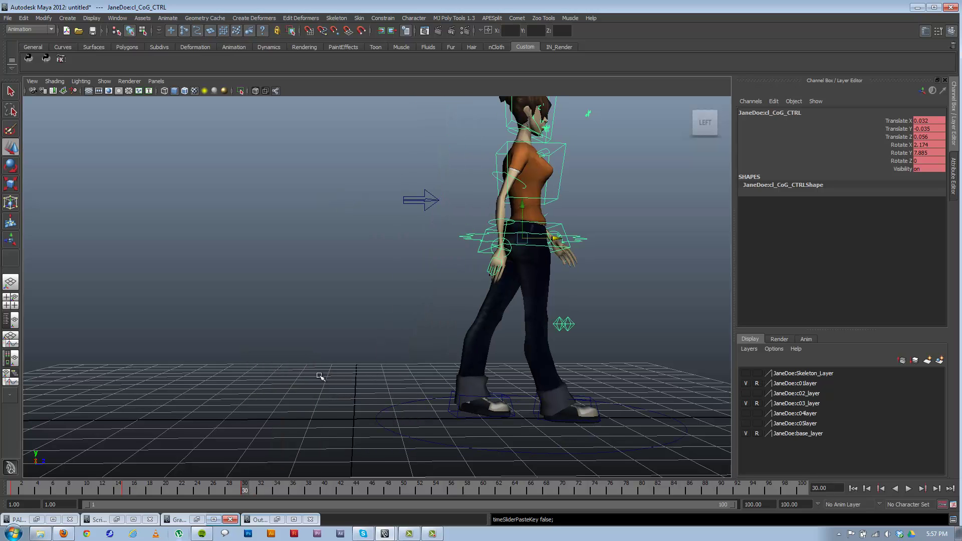
- Replay the full-body walk from frame 1 to check the hip placement over the feet
alt+right_drag(469, 407, 409, 350)
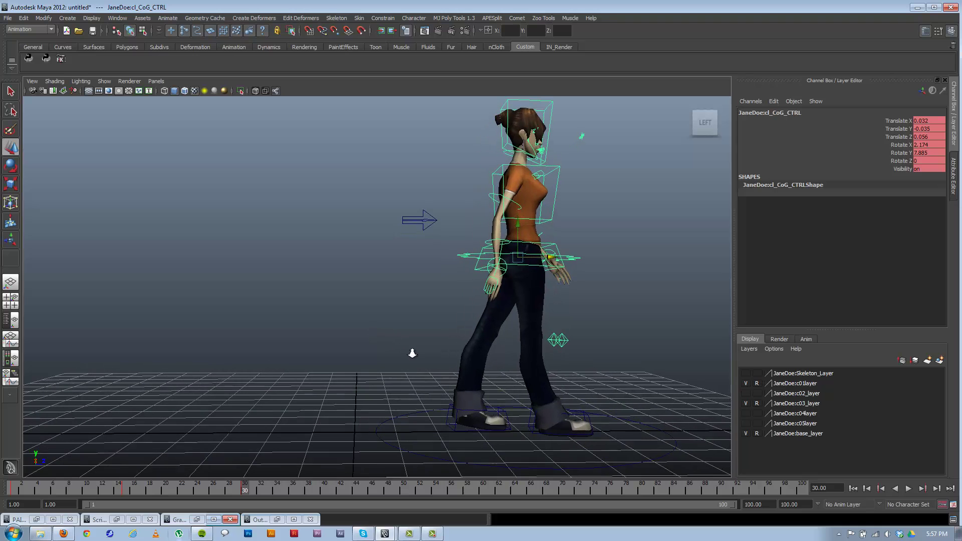
click(21, 488)
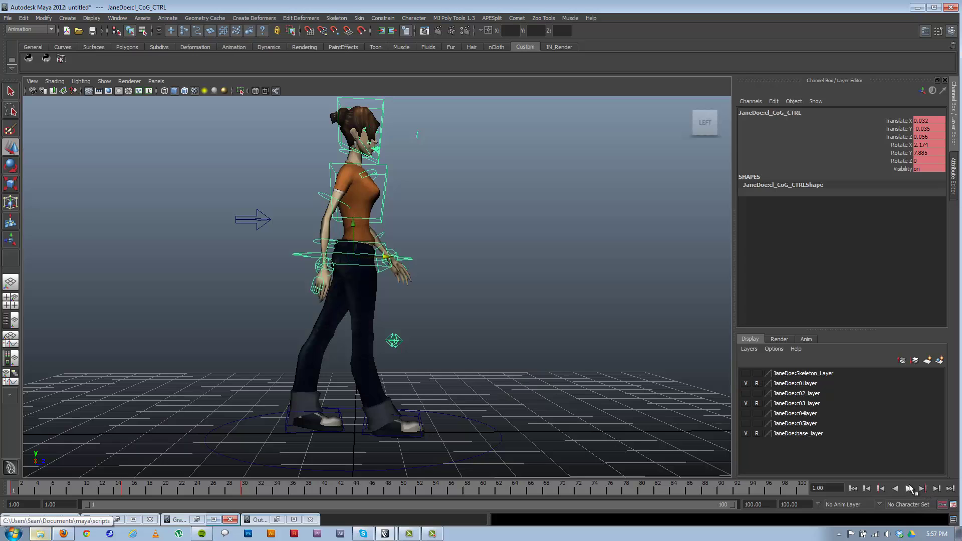
click(909, 489)
click(909, 489)
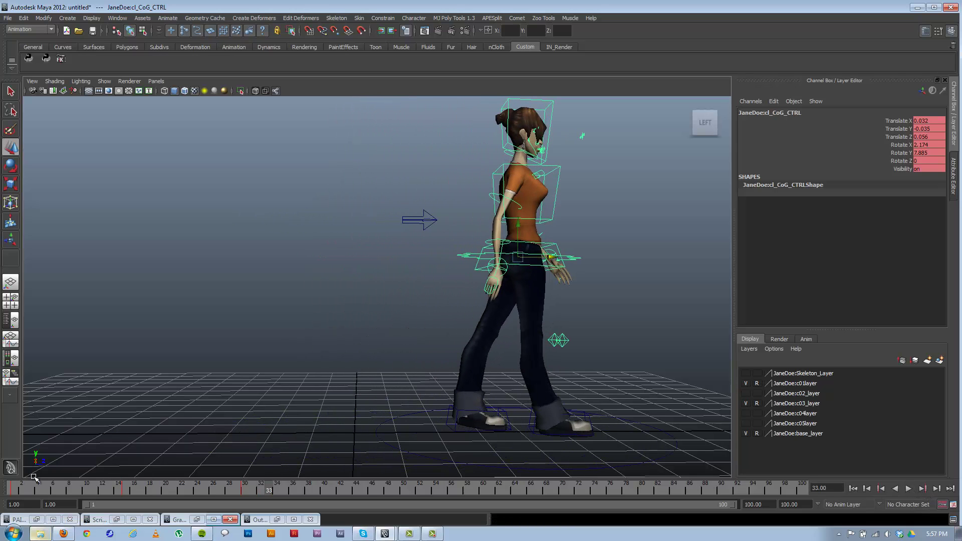
click(11, 491)
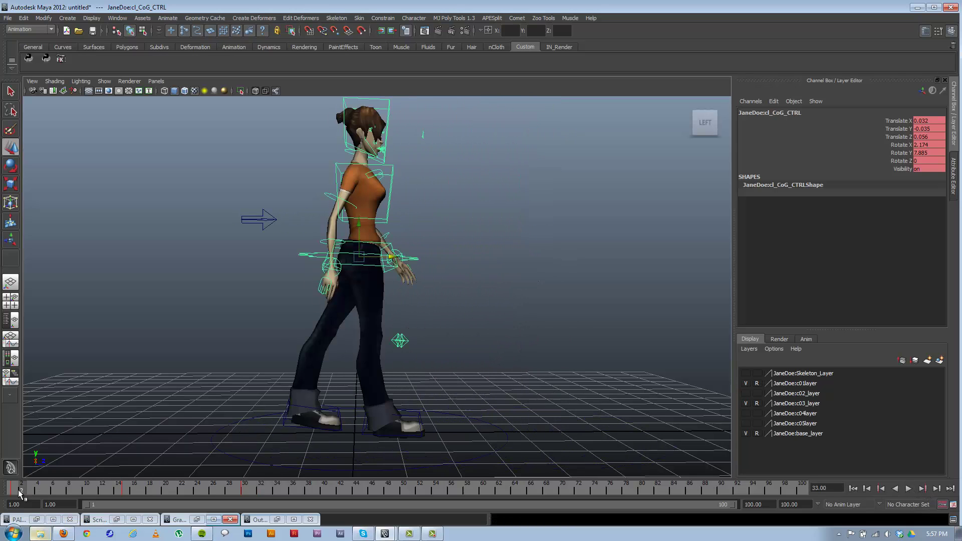
key(alt+v)
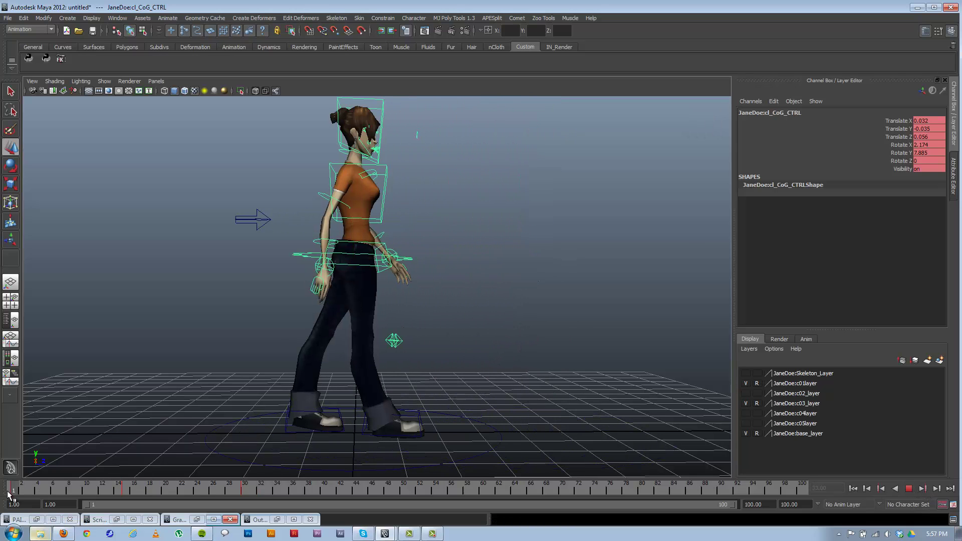
- At frame 8, raise the center-of-gravity control to about 0.013 Translate Y and key it
drag(8, 495, 69, 491)
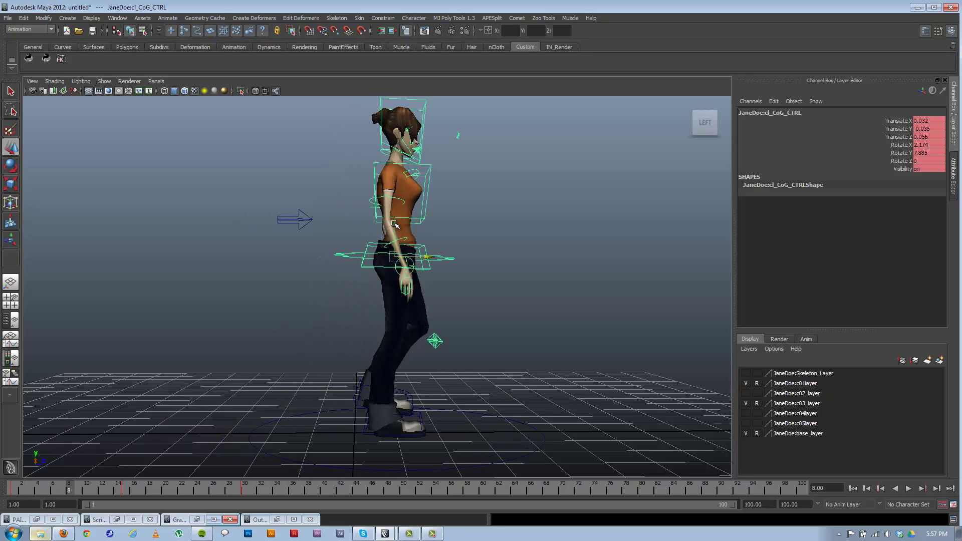
middle_drag(394, 223, 397, 222)
key(s)
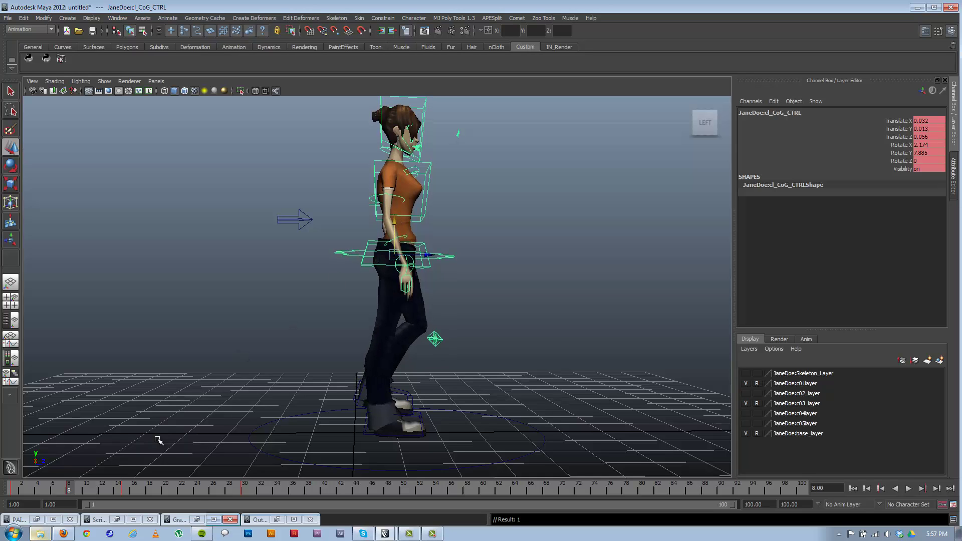
- Copy the center-of-gravity key from frame 8 to frame 22 and play the walk to check the rise
right_click(73, 495)
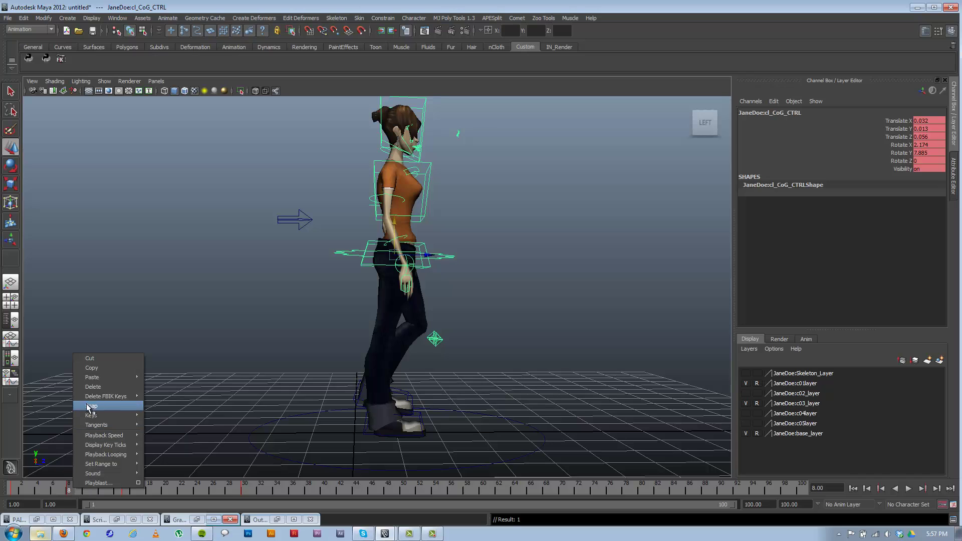
click(96, 366)
click(174, 489)
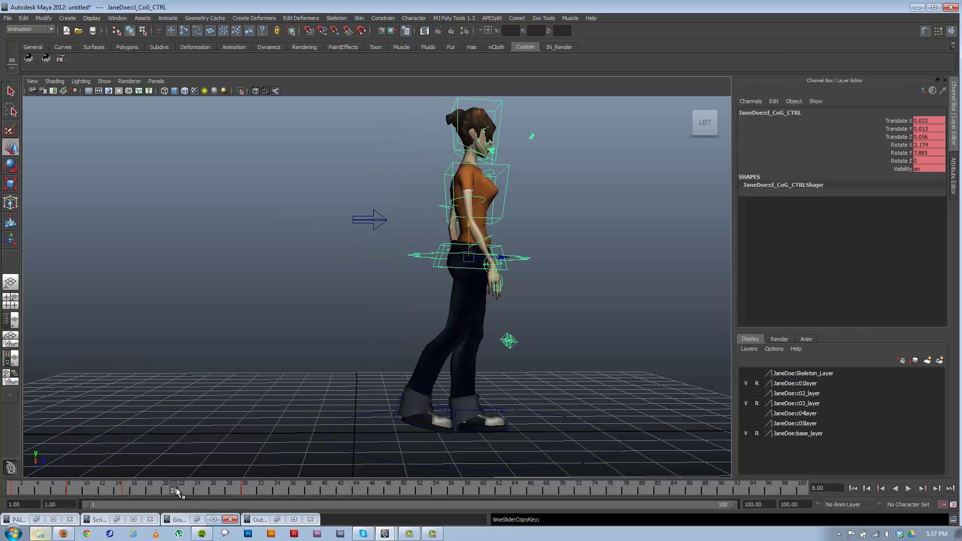
click(182, 490)
right_click(182, 490)
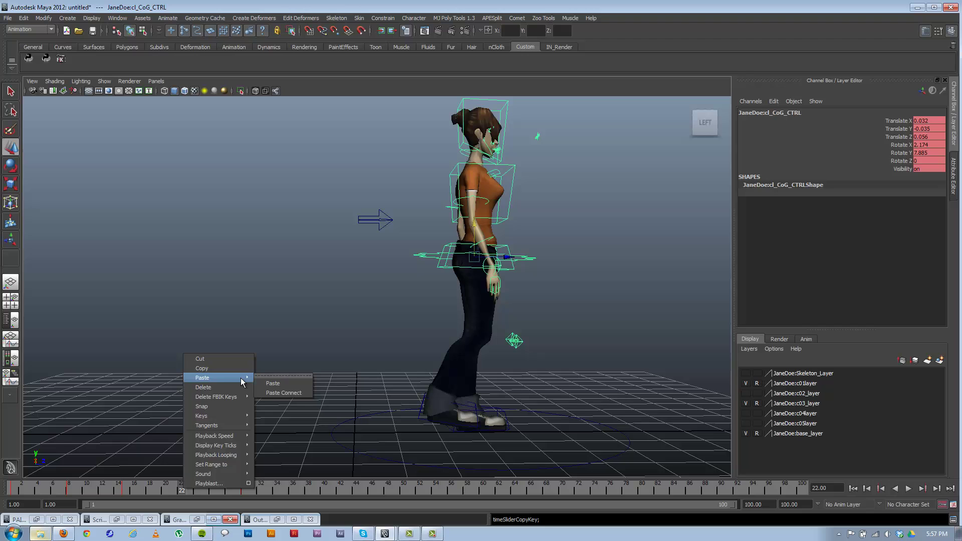
click(271, 384)
key(alt+v)
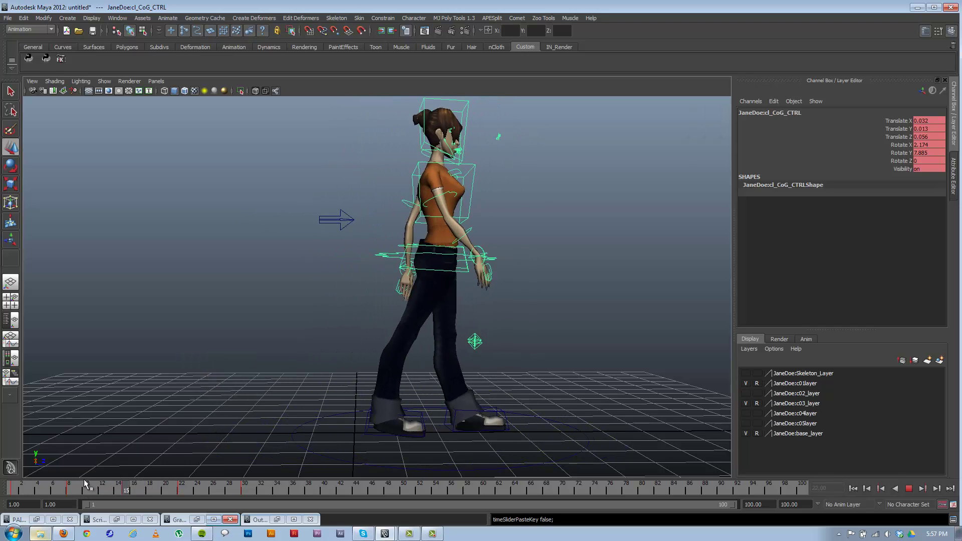
key(alt+v)
- At frame 1, lower the center-of-gravity control to about -0.095 Translate Y and copy its key to frames 15 and 30
key(alt+shift+v)
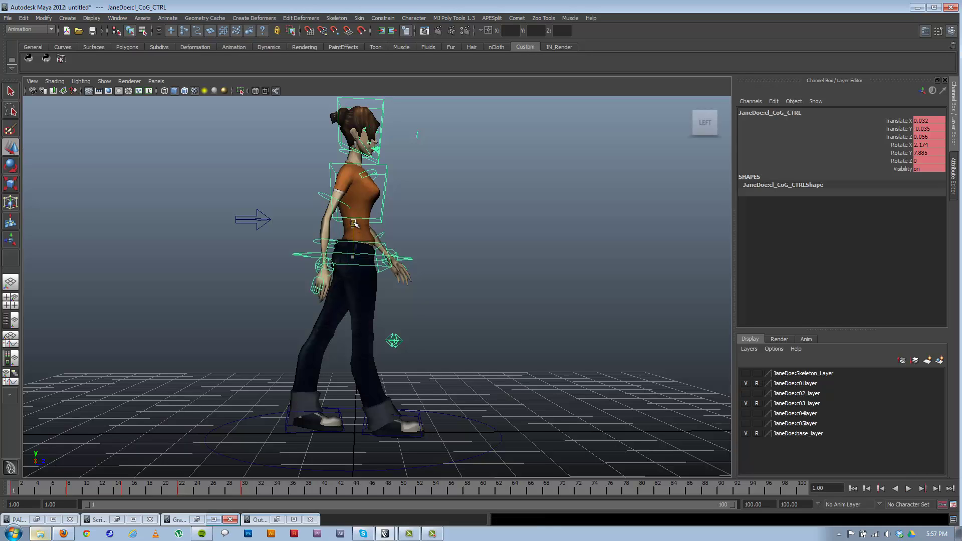
drag(354, 224, 355, 225)
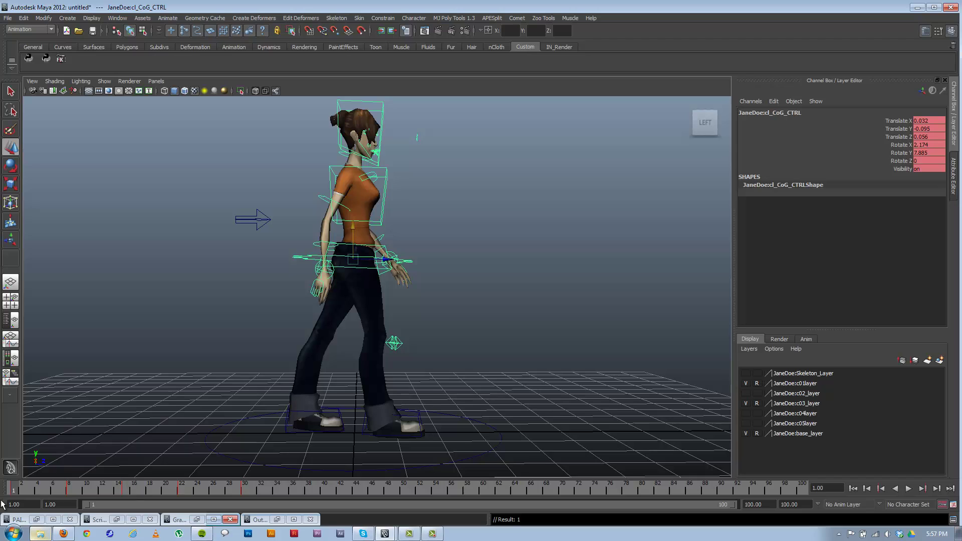
right_click(14, 489)
click(44, 362)
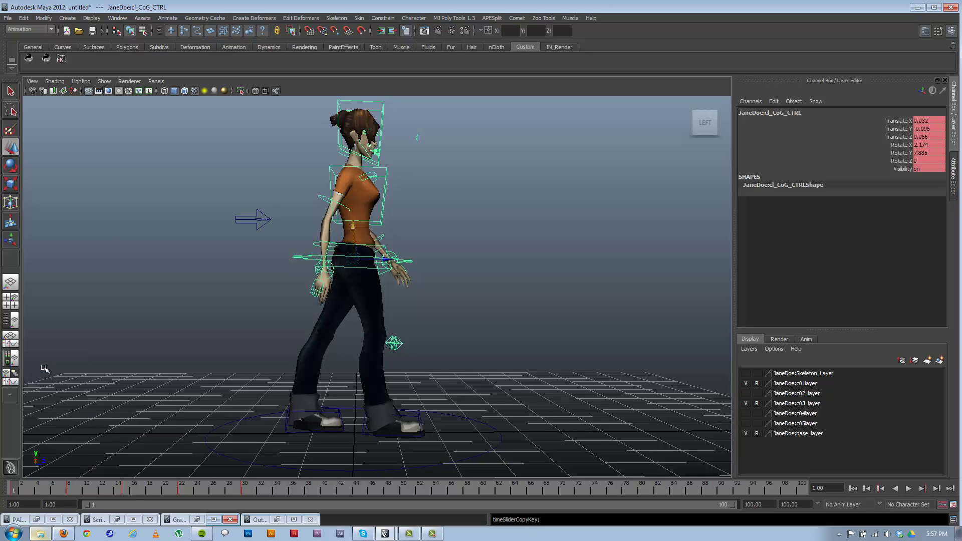
click(127, 485)
right_click(127, 485)
mouse_move(178, 375)
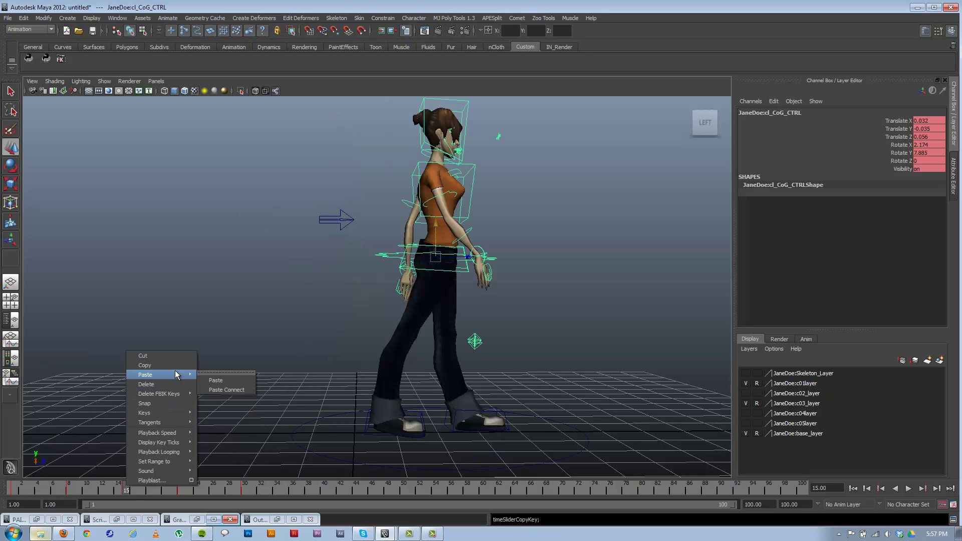
click(233, 381)
click(244, 486)
right_click(244, 486)
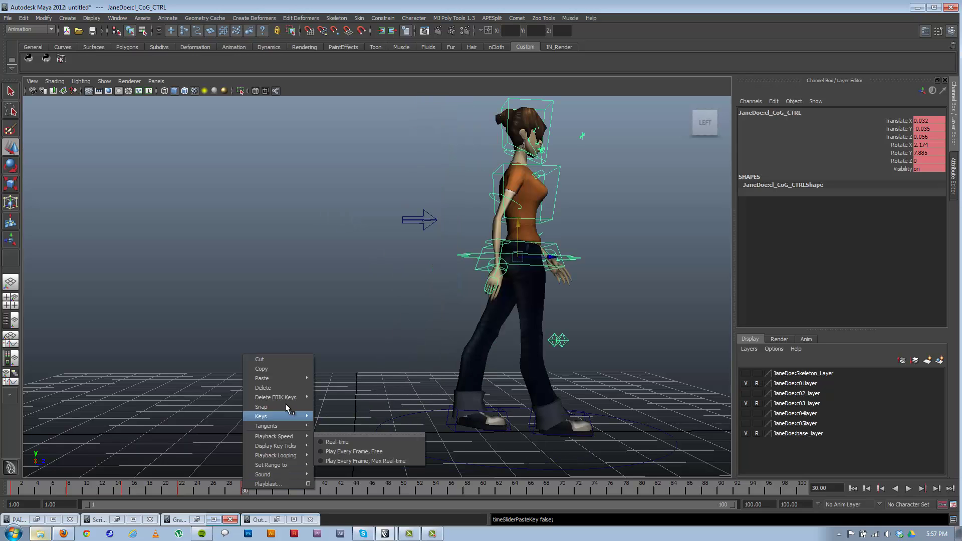
mouse_move(278, 380)
click(323, 383)
- Play the walk from frame 1 from both sides of the character to check the body's up-and-down motion
alt+drag(322, 387, 397, 345)
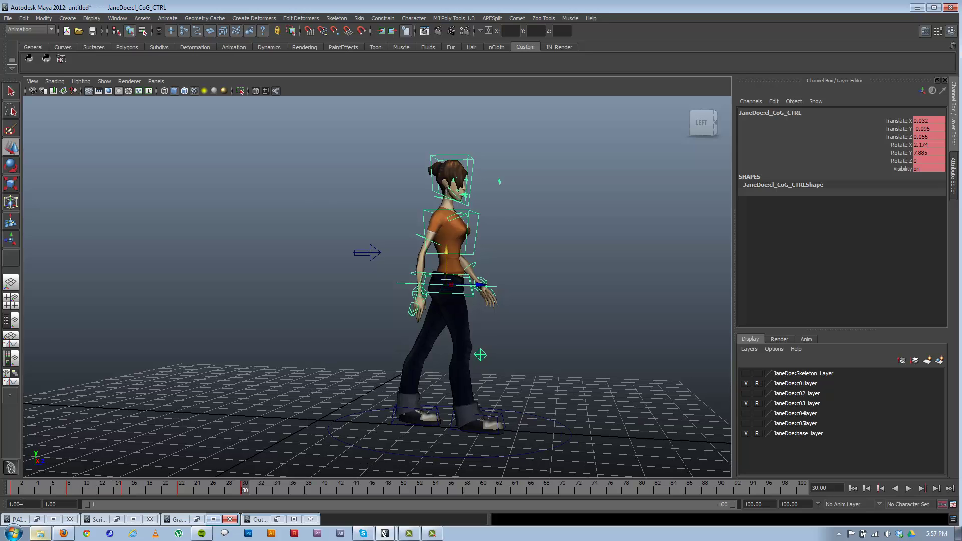
drag(24, 492, 3, 487)
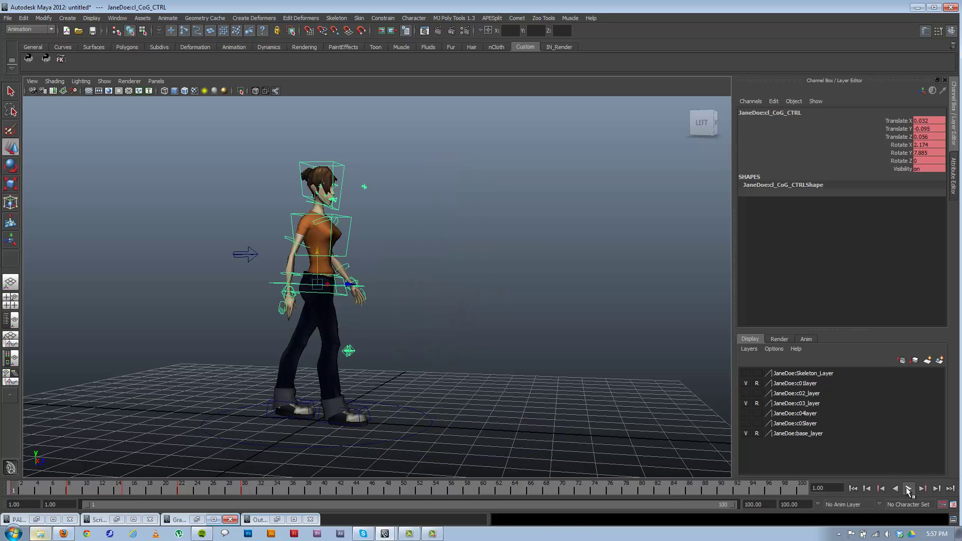
click(908, 488)
click(909, 489)
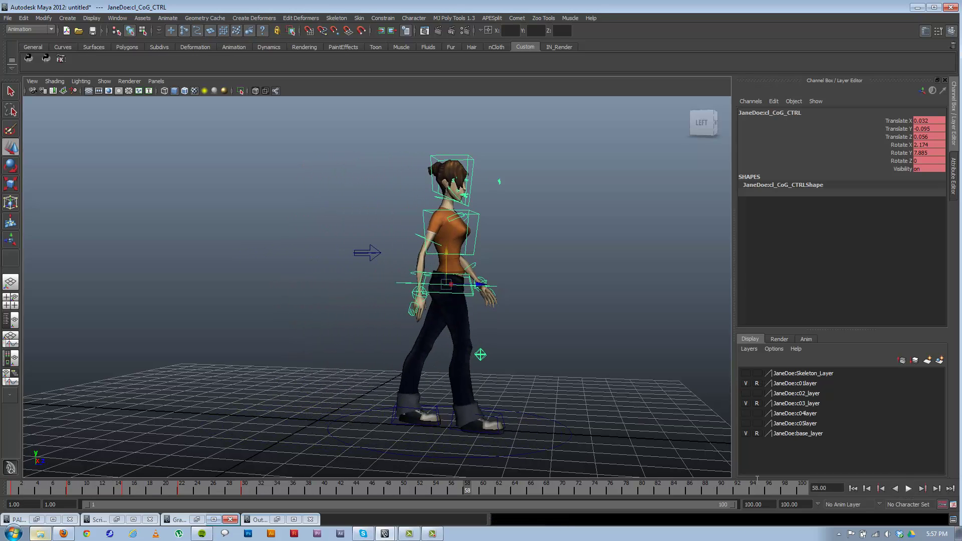
drag(142, 494, 6, 489)
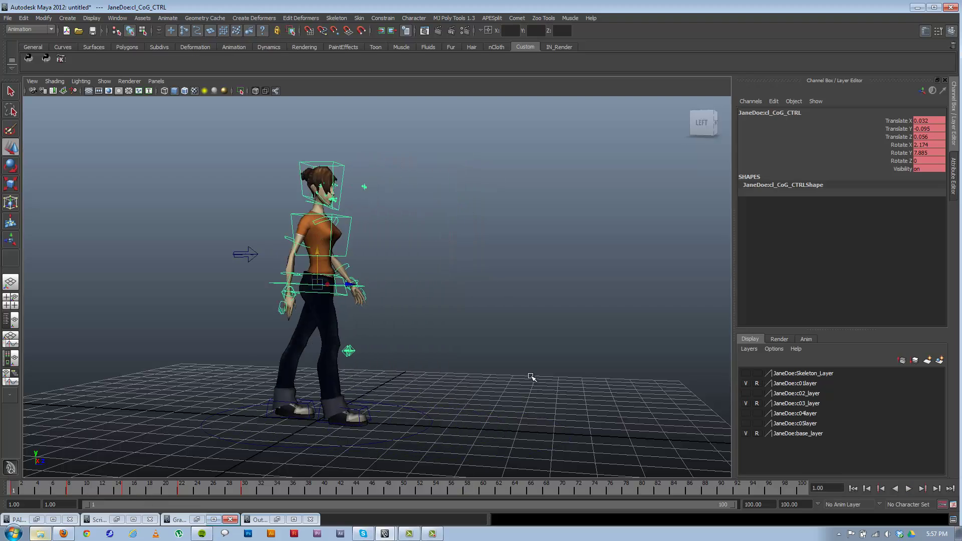
alt+drag(532, 377, 415, 392)
click(908, 489)
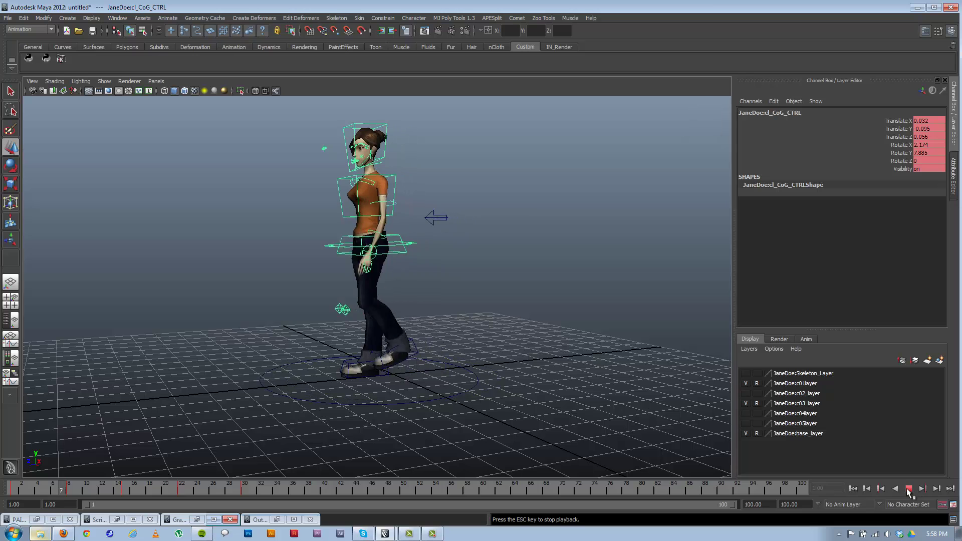
click(909, 489)
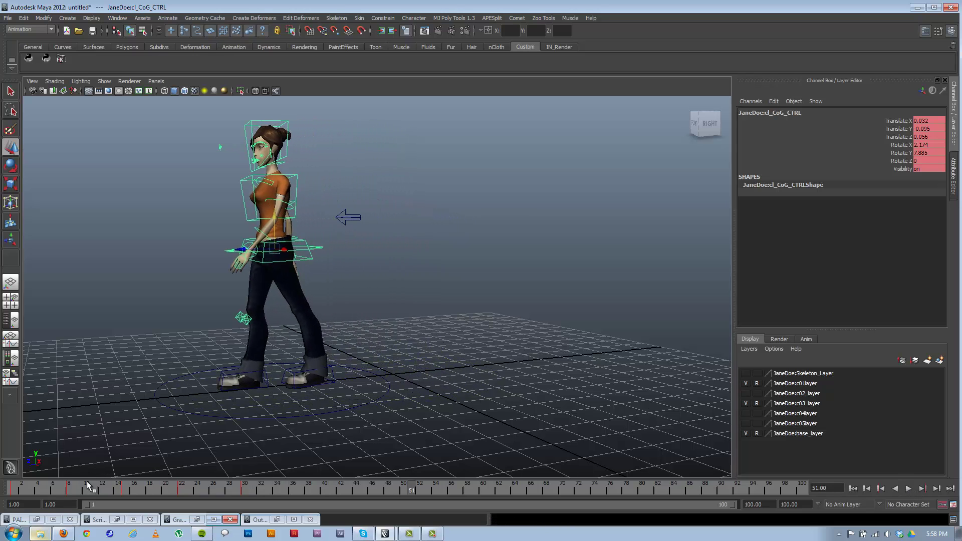
- Replay the walk from a closer view of the character's right side and compare its poses across the cycle
drag(88, 485, 14, 489)
alt+drag(289, 386, 279, 387)
alt+right_drag(279, 387, 343, 416)
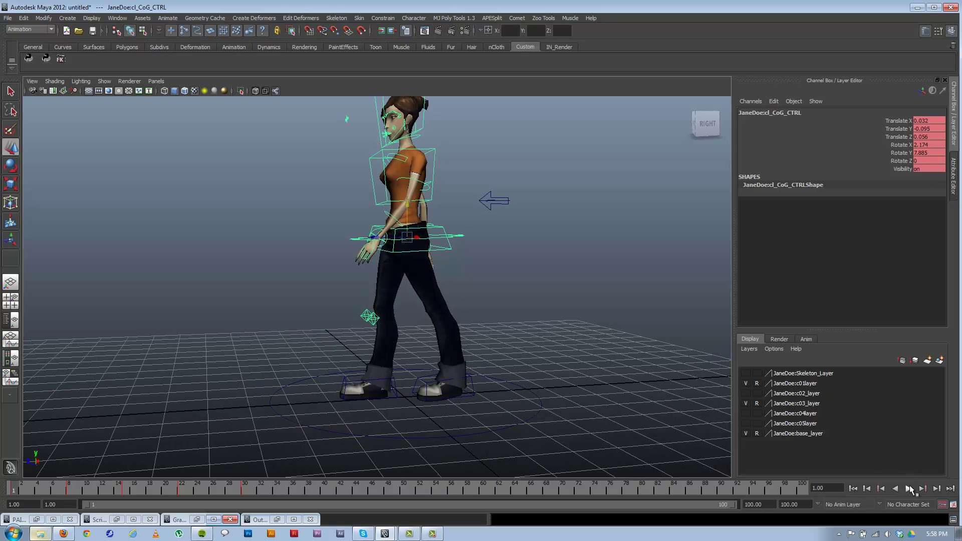
click(908, 489)
click(909, 489)
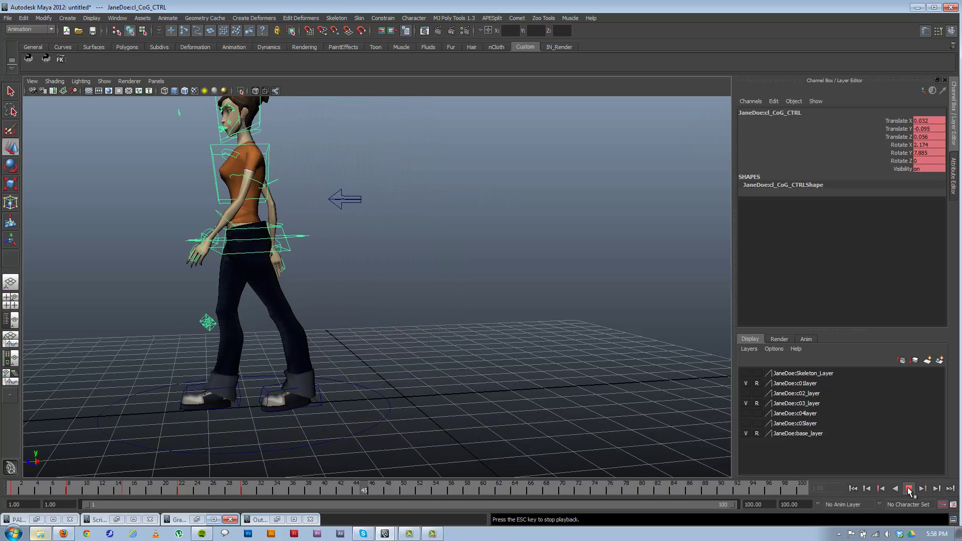
drag(79, 491, 248, 473)
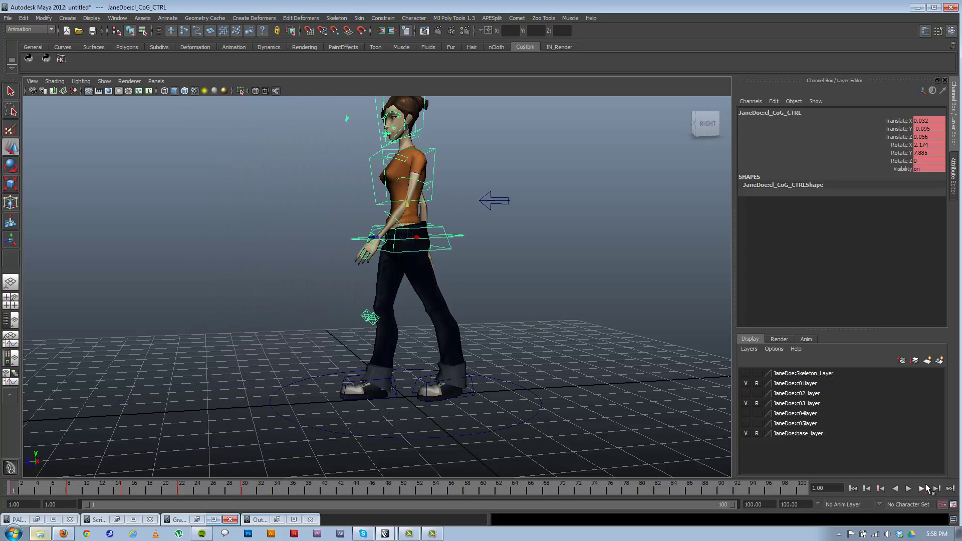
click(909, 489)
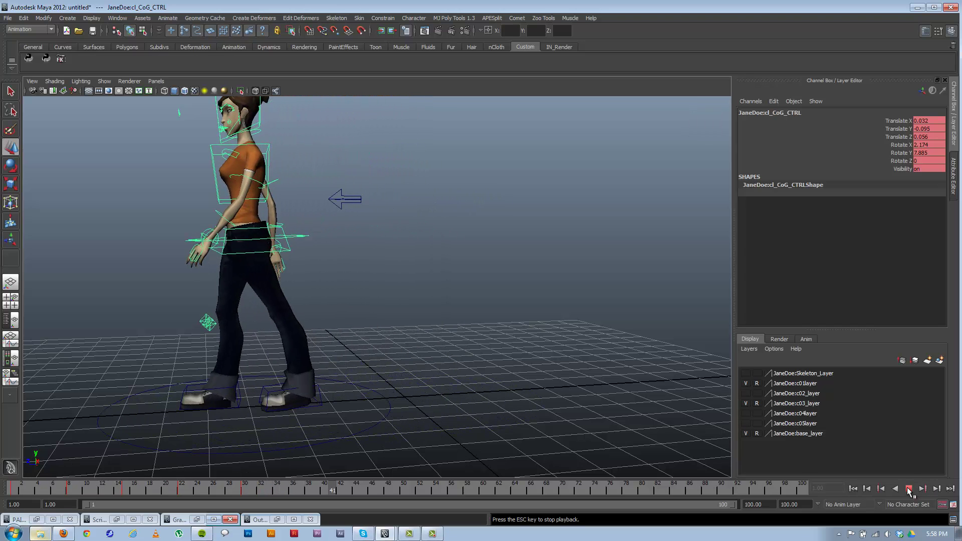
click(13, 484)
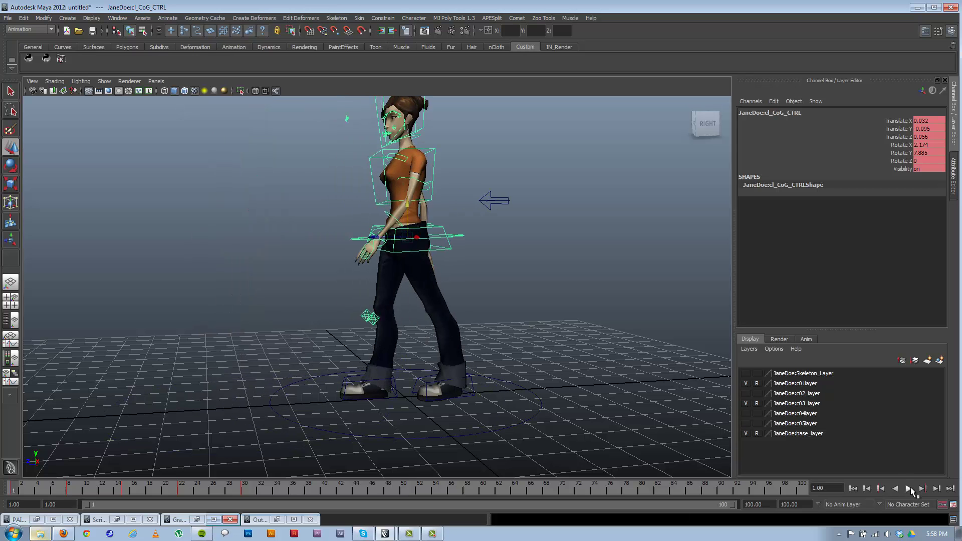
click(909, 488)
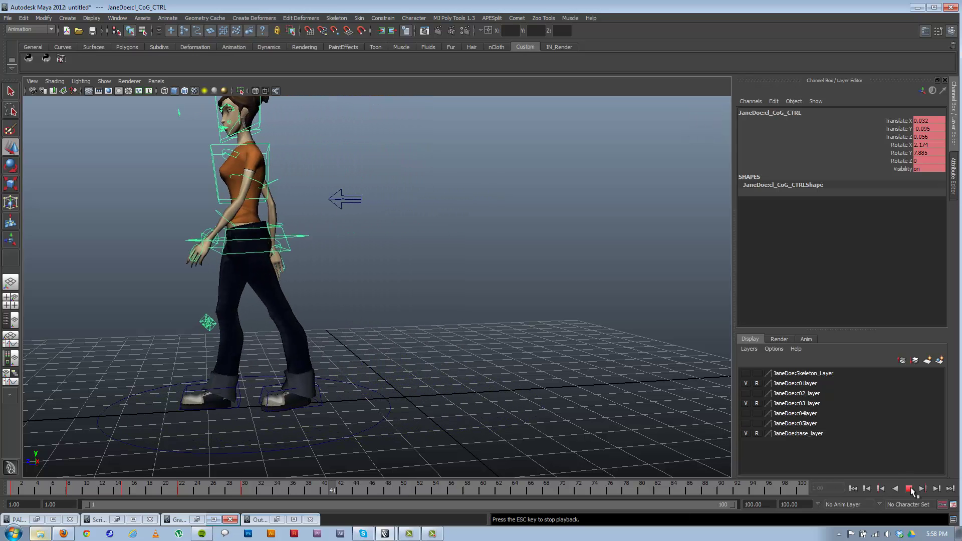
click(909, 489)
click(854, 489)
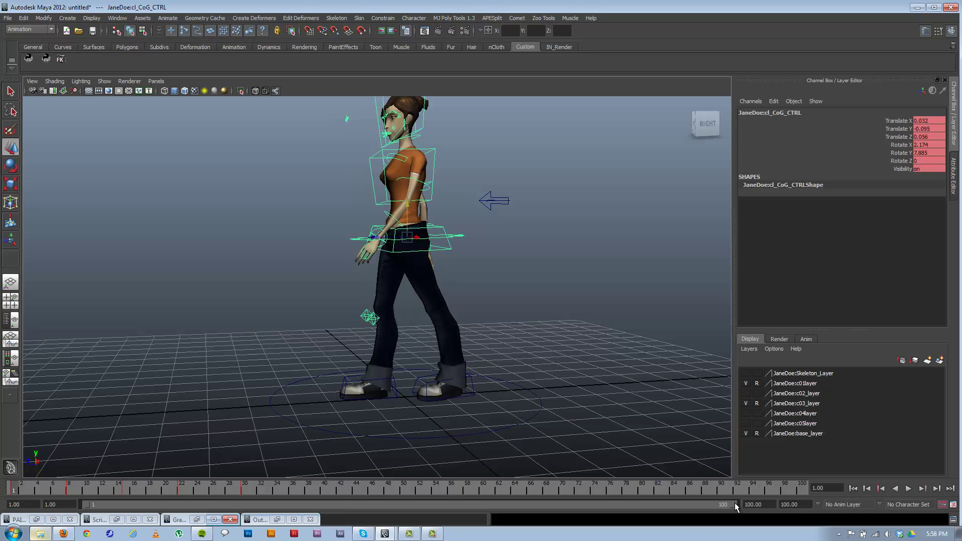
- Shorten the playback range so that it ends at frame 29
drag(732, 503, 303, 515)
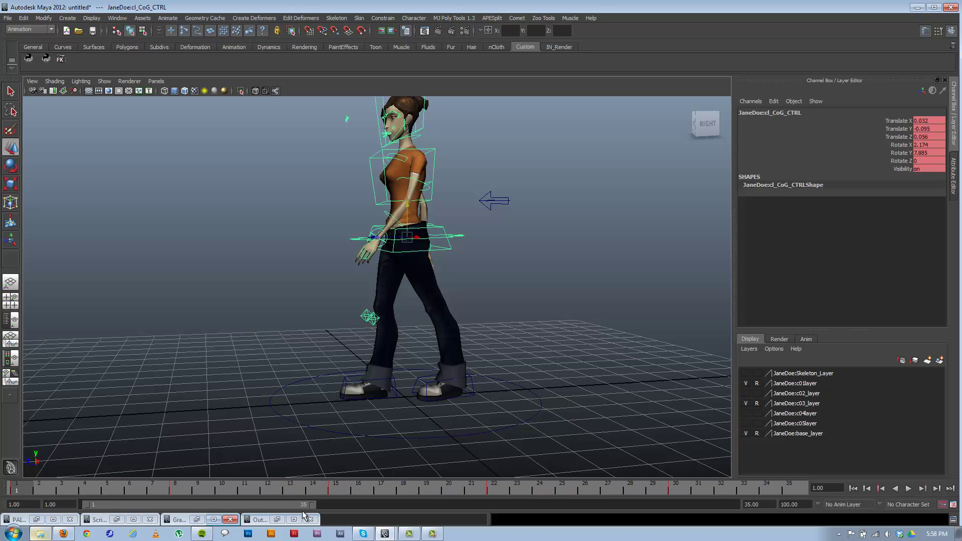
text(30)
key(Tab)
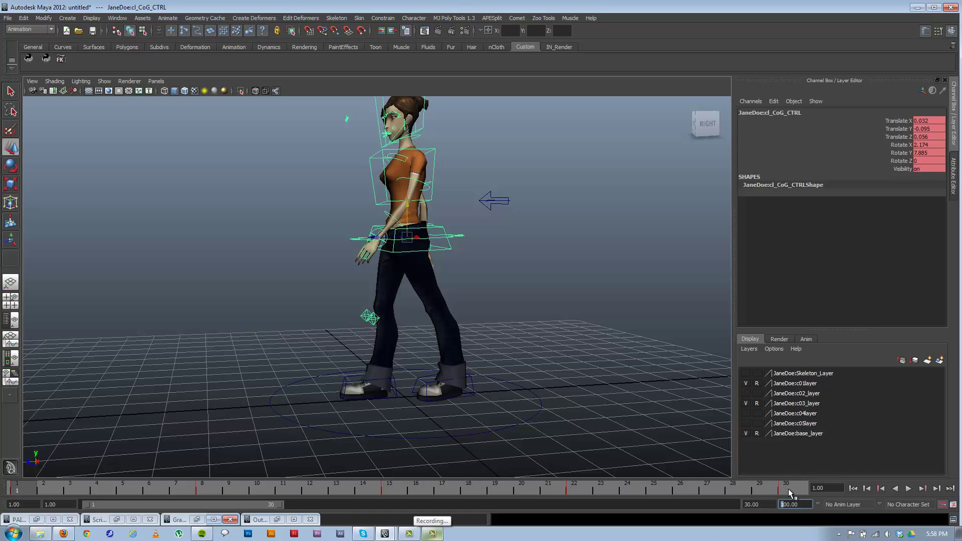
double_click(763, 504)
text(29)
click(807, 503)
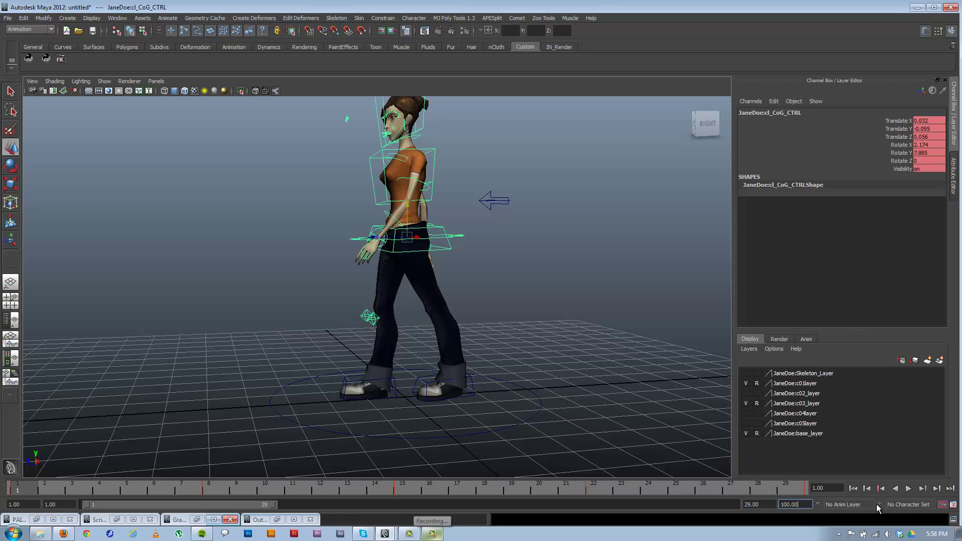
- Play the shortened walk loop and stop at frame 6 to examine the passing foot
click(909, 488)
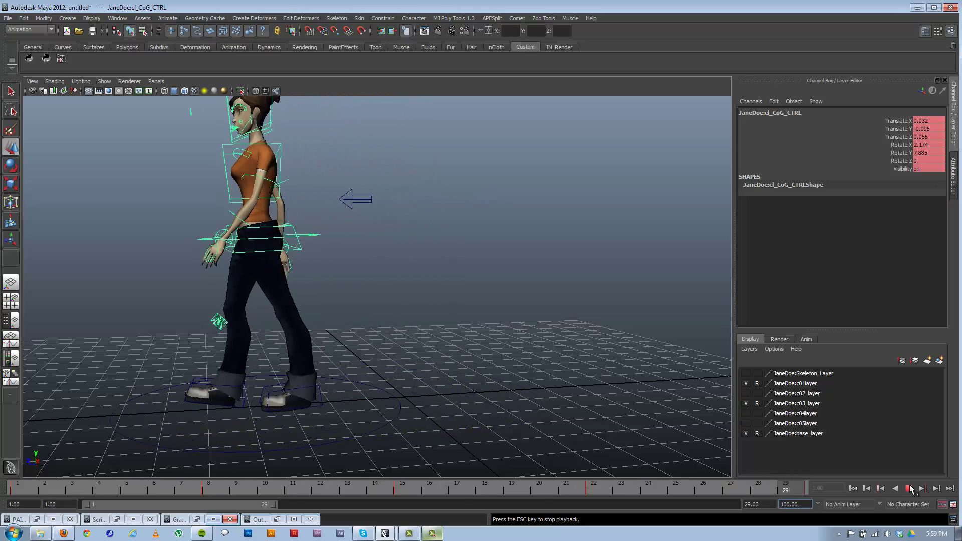
click(910, 489)
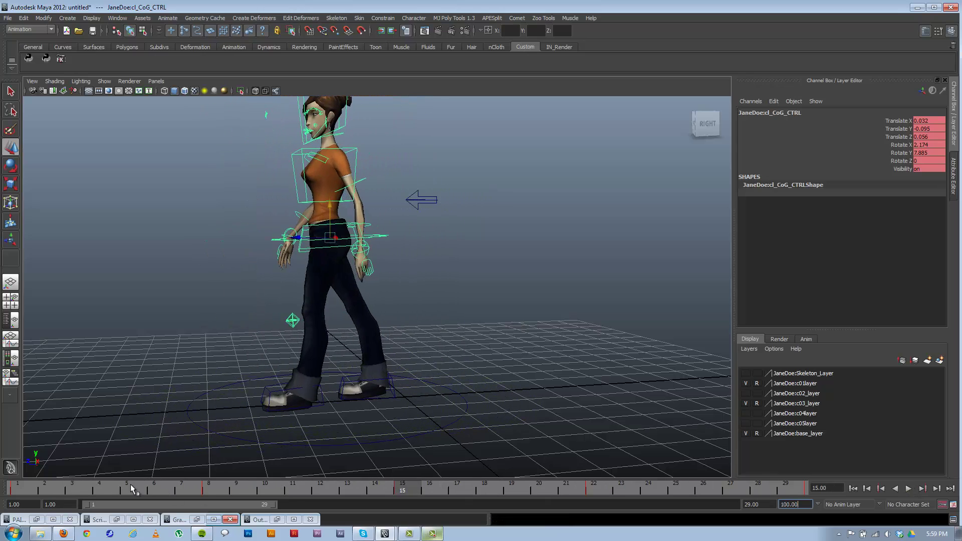
click(10, 494)
key(alt+v)
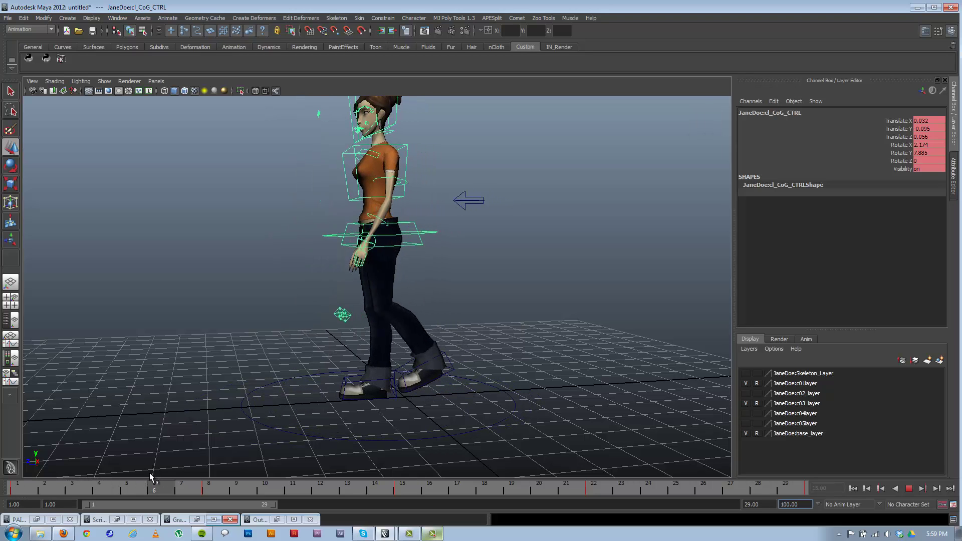
key(alt+v)
- At frame 6, tilt the left foot control to about 65.5 Rotate X and raise it to about 0.733 Translate Y
click(409, 369)
alt+drag(428, 378, 413, 372)
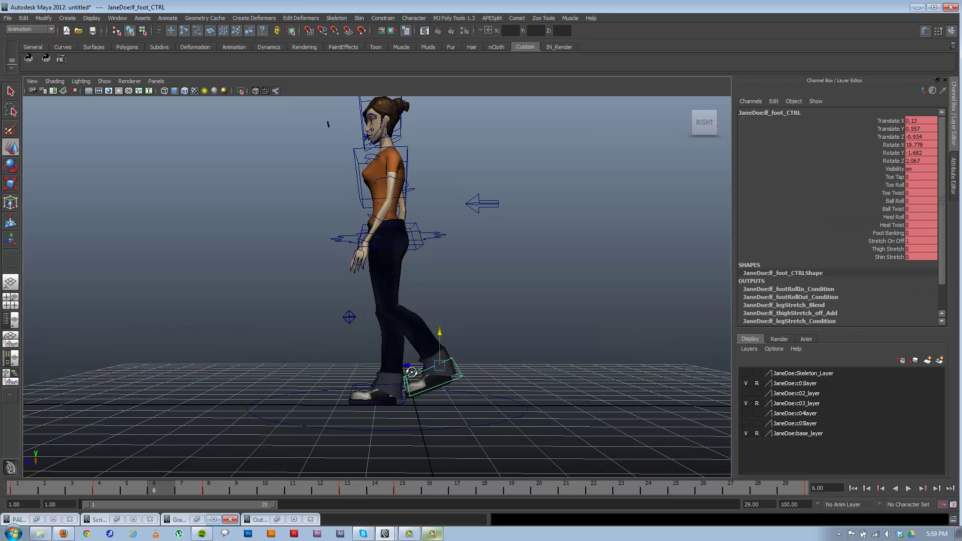
alt+middle_drag(383, 358, 416, 386)
scroll(412, 372, up, 2)
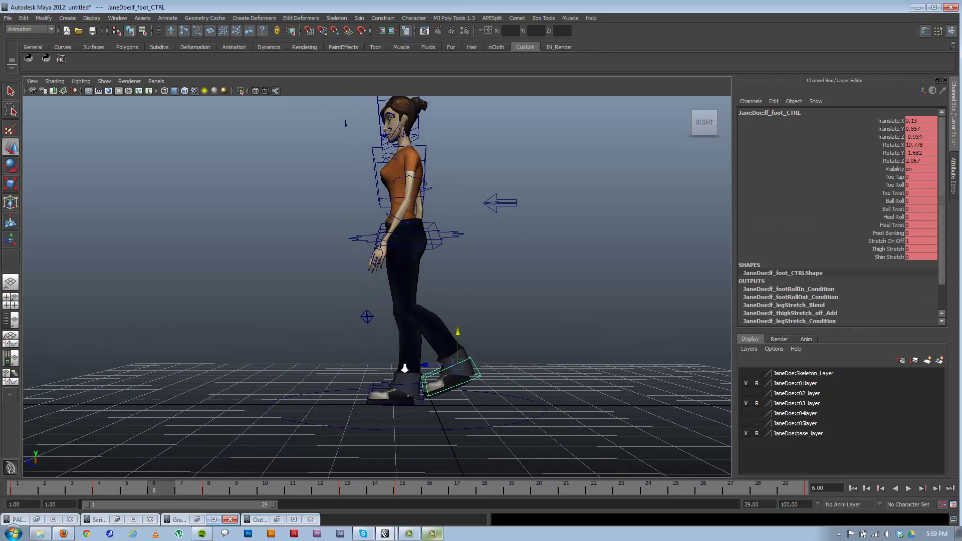
scroll(413, 375, up, 3)
key(e)
drag(443, 383, 469, 404)
key(w)
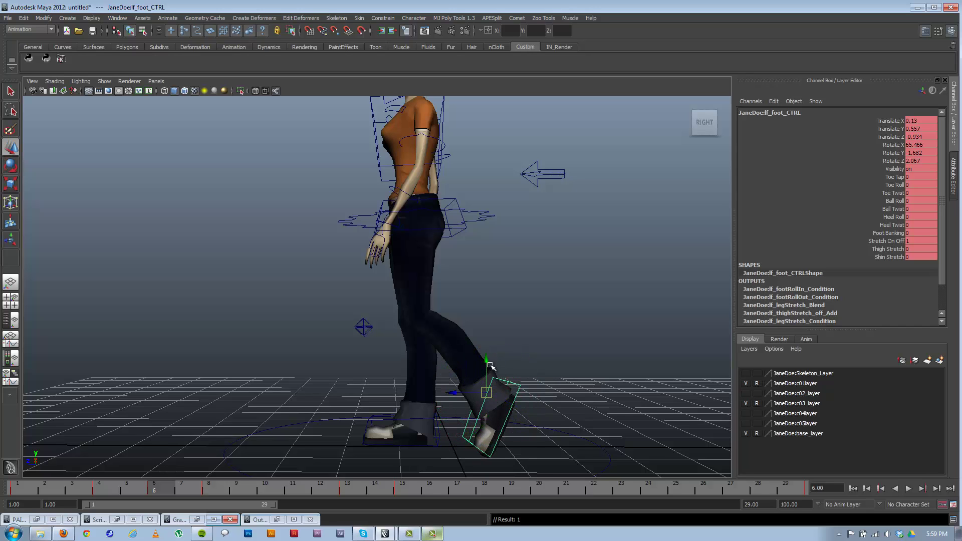
drag(486, 360, 487, 352)
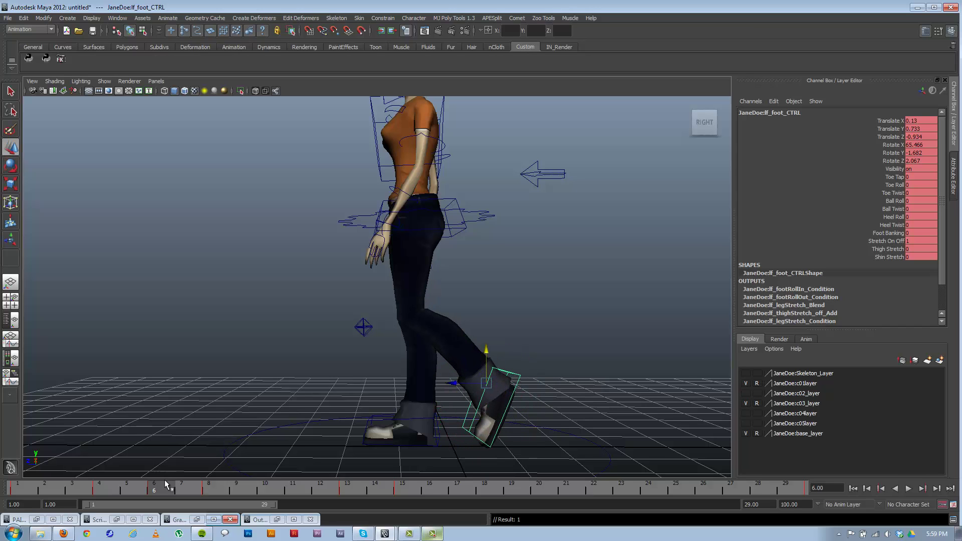
- At frame 4, plant the left foot flat on the ground with Rotate X and Translate Y at 0, and play the walk
drag(161, 488, 98, 489)
alt+drag(464, 408, 465, 398)
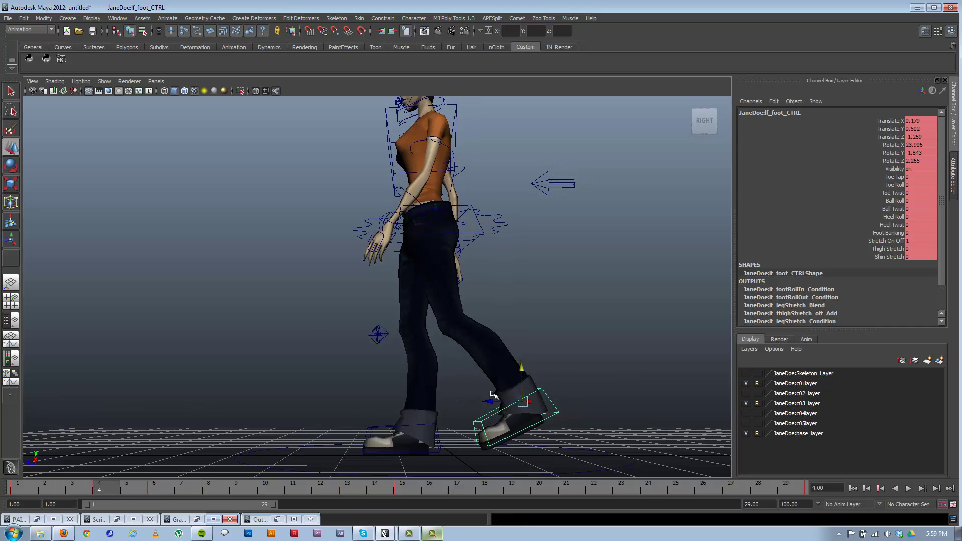
drag(526, 365, 521, 379)
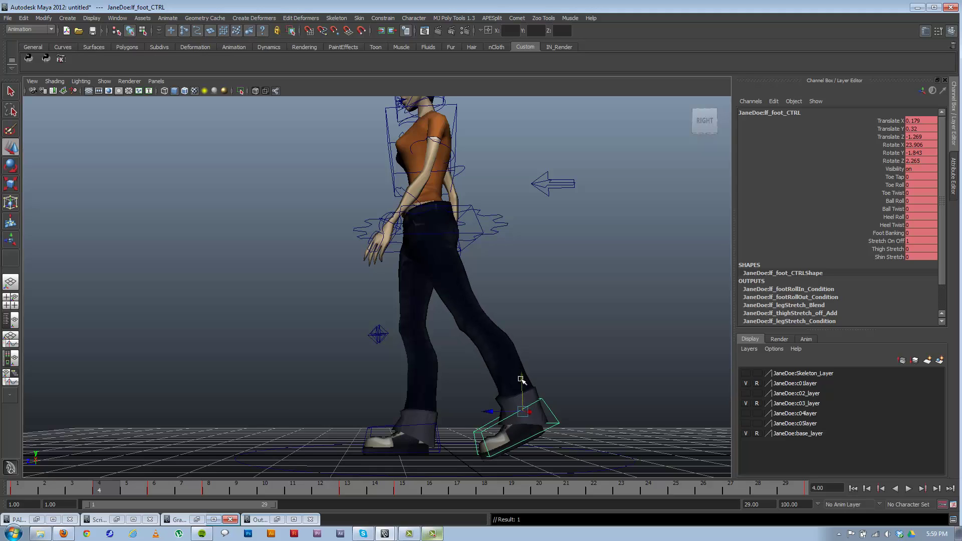
key(ctrl+z)
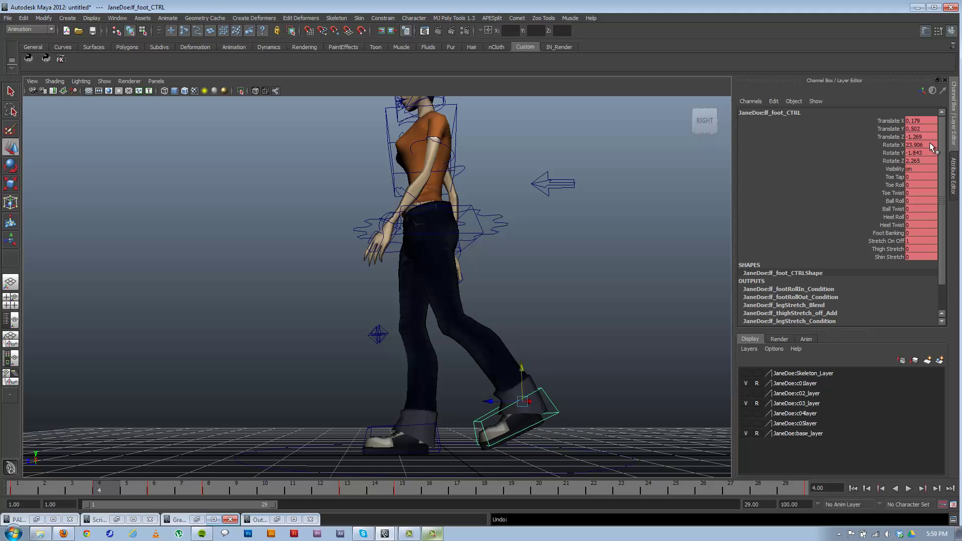
text(0)
key(Return)
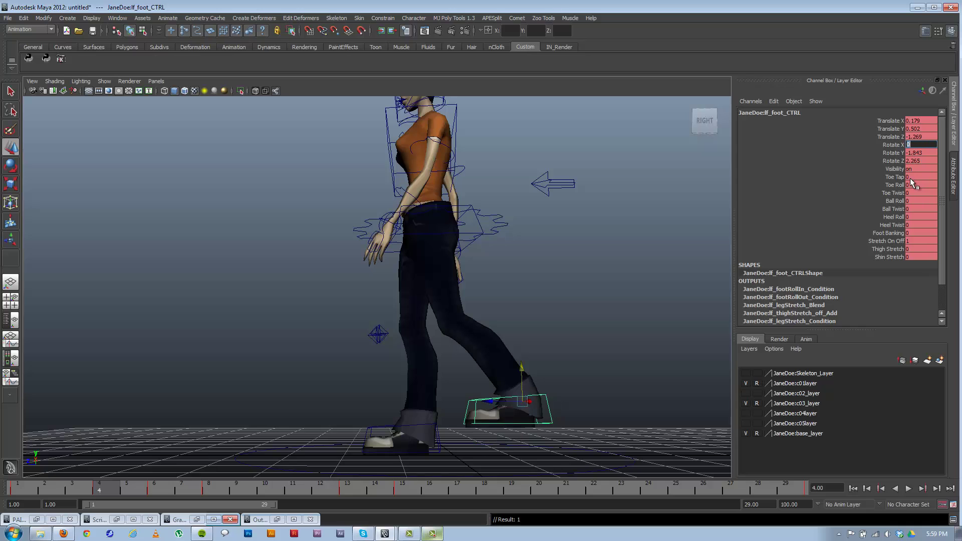
drag(519, 372, 400, 415)
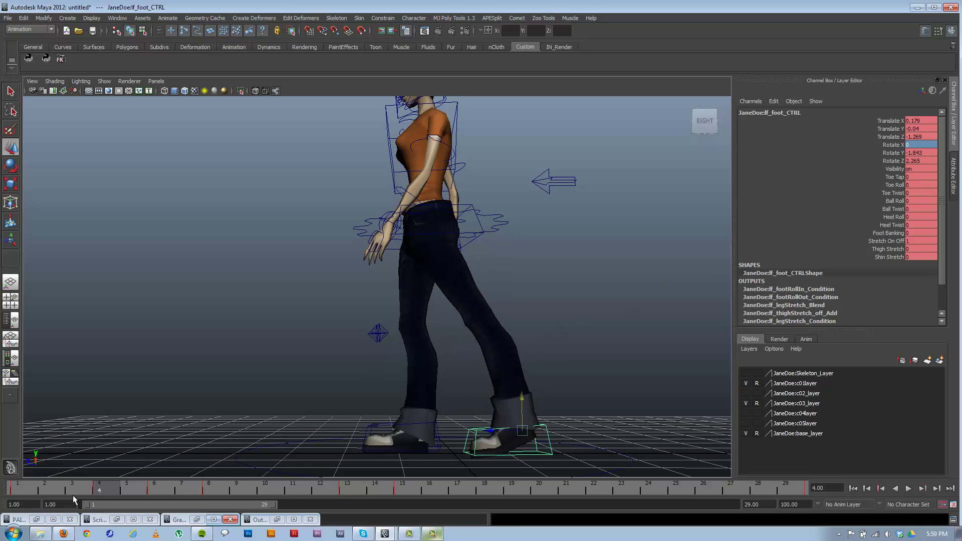
click(921, 128)
text(0)
key(Return)
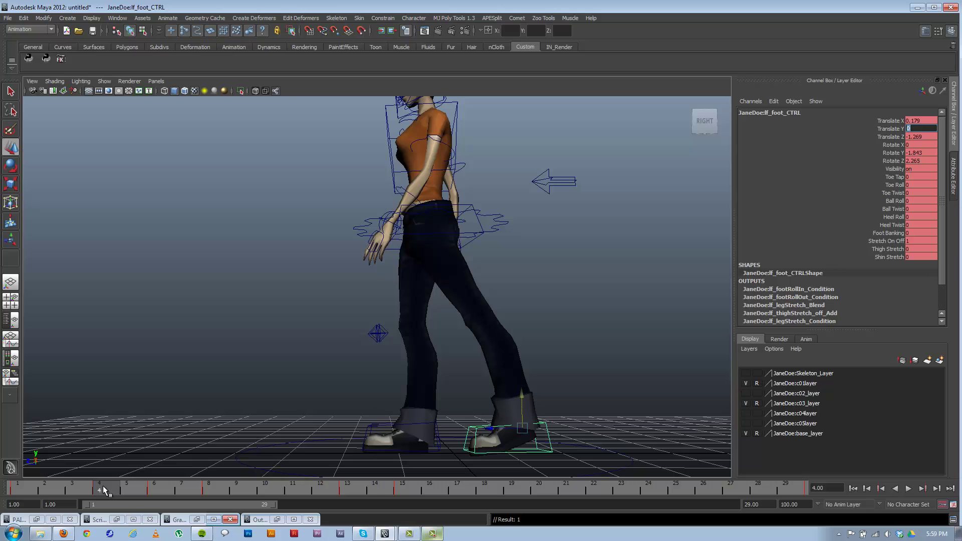
key(alt+v)
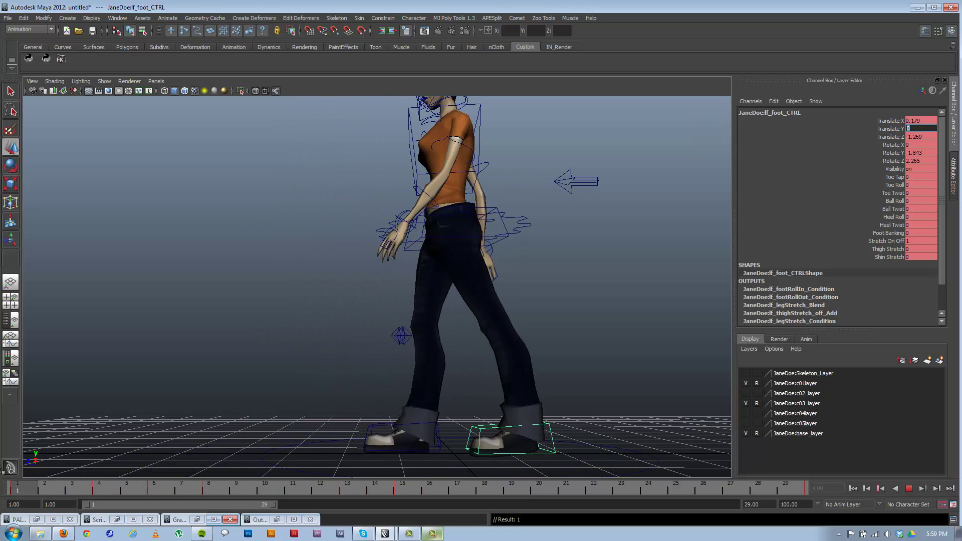
- Stop the playback and create a polygon plane at the origin beneath the character's feet
key(alt+v)
alt+drag(323, 353, 426, 421)
alt+right_drag(425, 421, 431, 396)
click(67, 18)
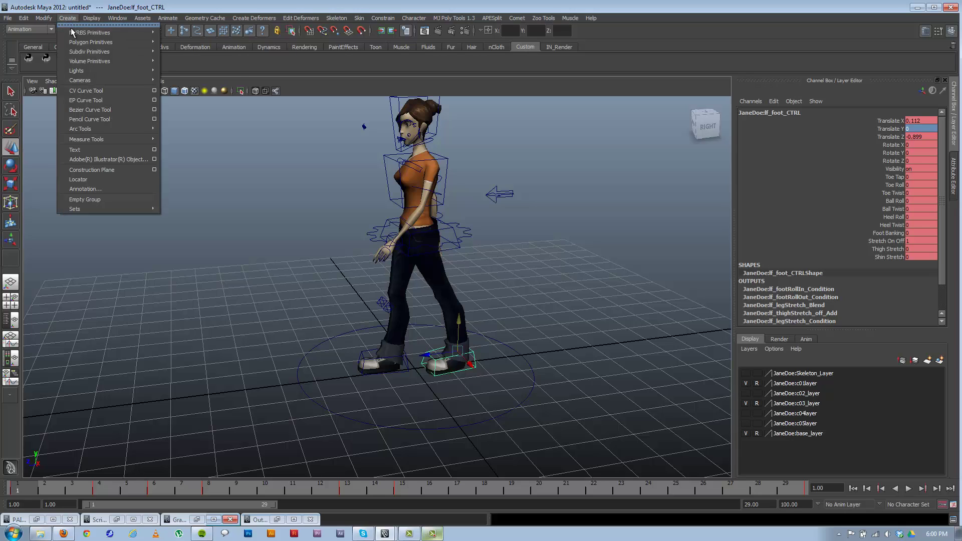
mouse_move(78, 44)
click(188, 85)
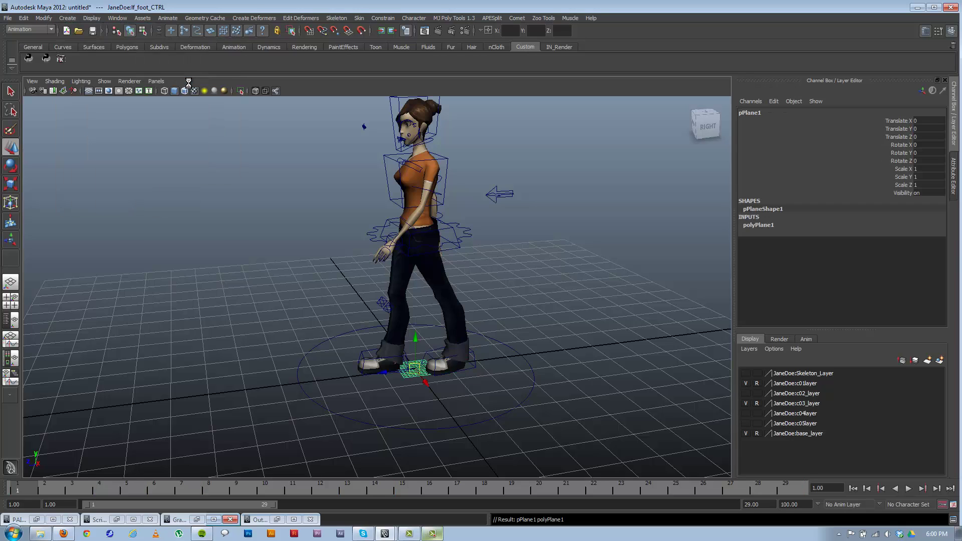
- Set the plane's width and height to 20 so it serves as a ground surface
click(762, 225)
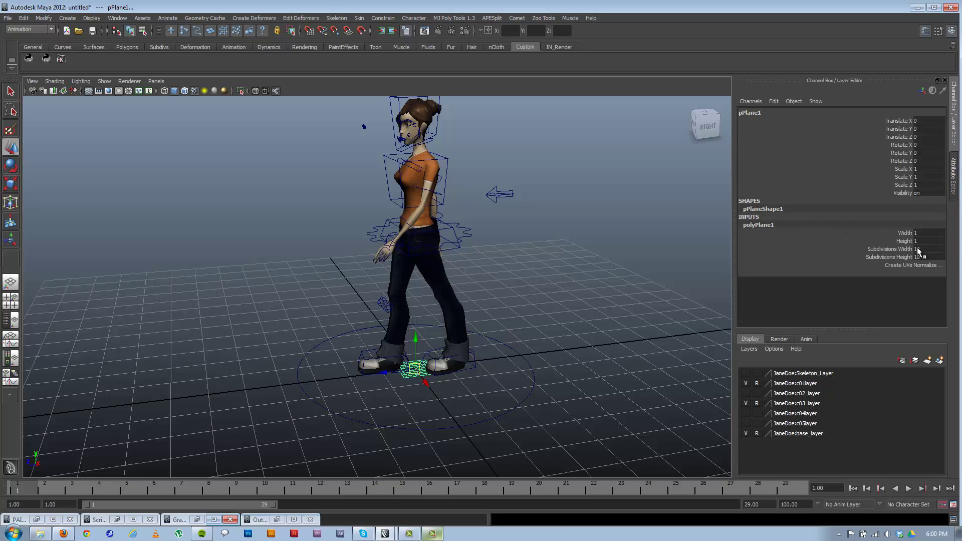
drag(911, 234, 909, 241)
middle_drag(422, 338, 435, 339)
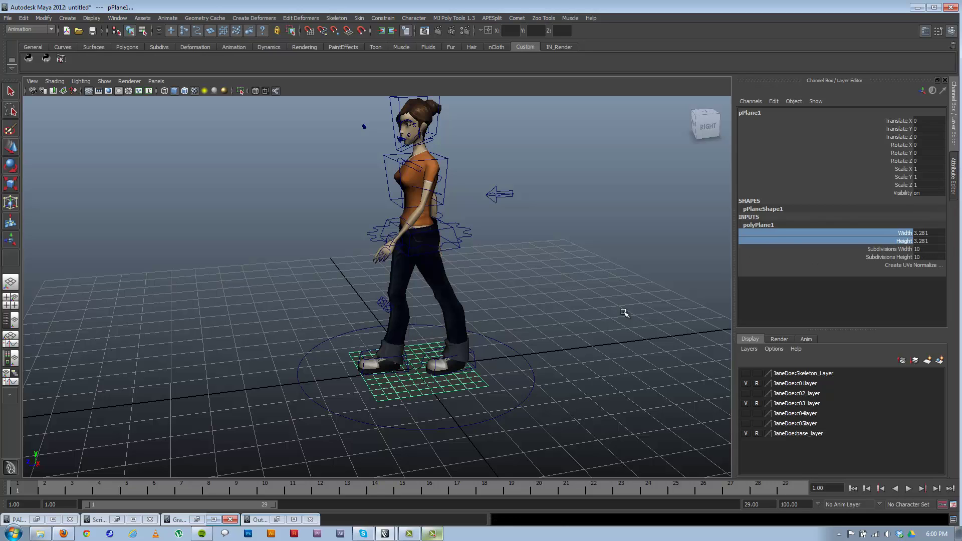
click(922, 241)
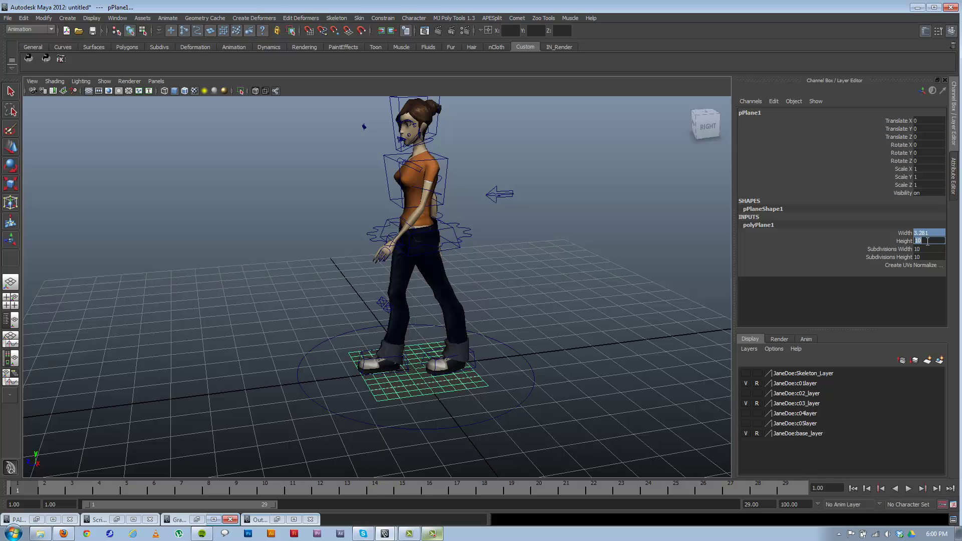
text(10)
key(Return)
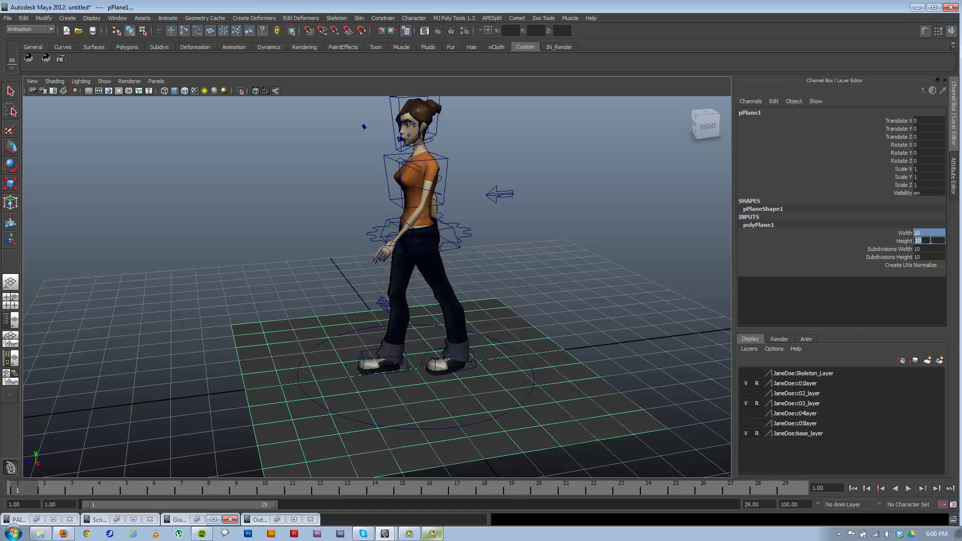
text(20)
key(Return)
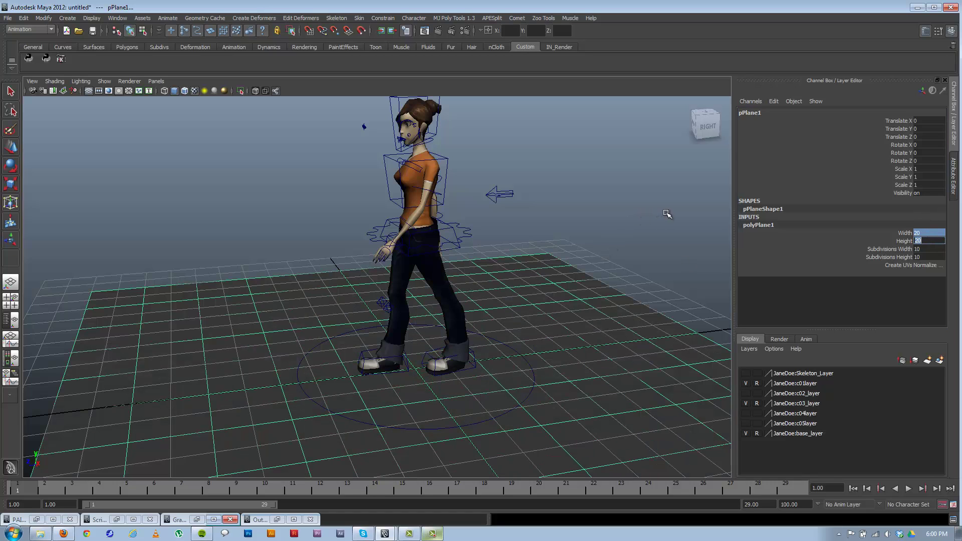
- Review the feet against the ground plane and, at frame 6, move the left foot control back to about -1.049 Translate Z
click(483, 275)
alt+drag(483, 274, 361, 350)
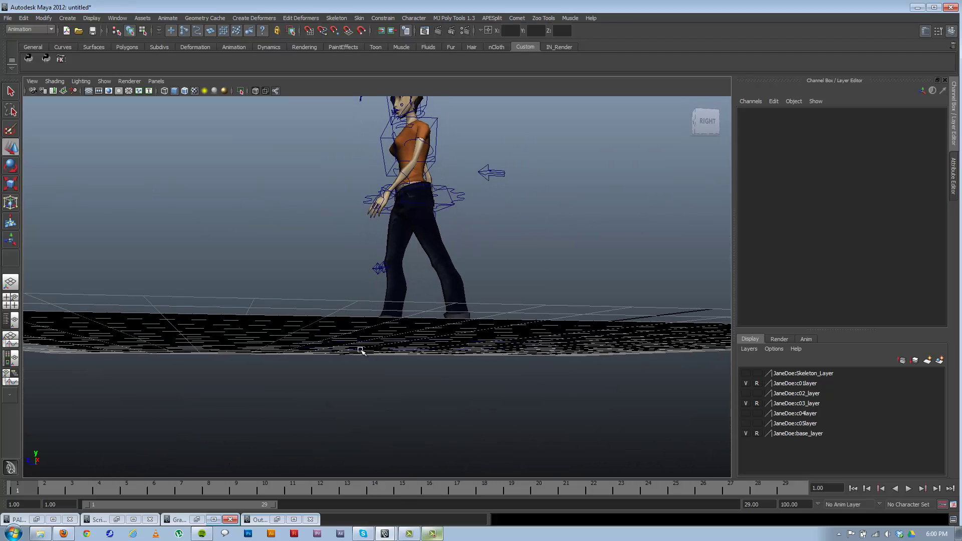
drag(32, 487, 386, 477)
alt+drag(361, 431, 326, 371)
alt+right_drag(326, 371, 522, 412)
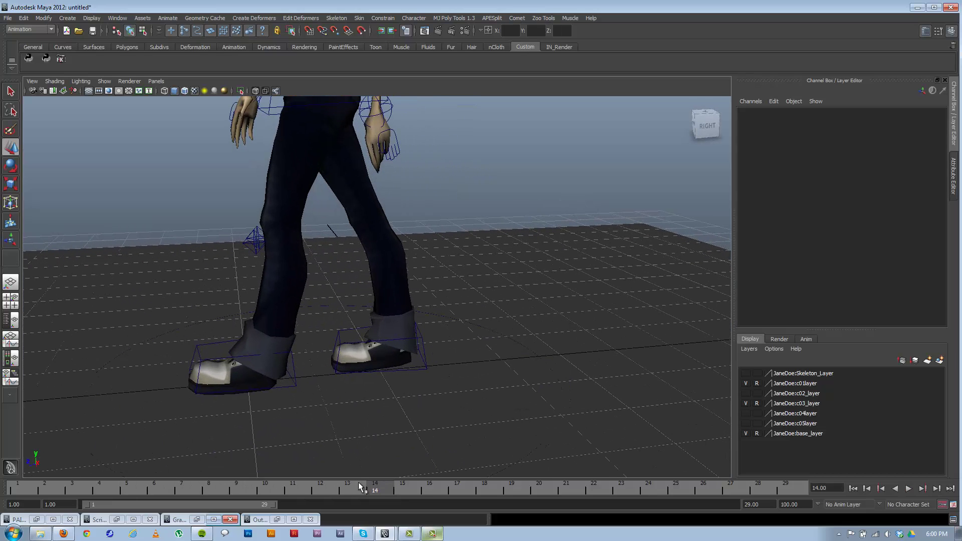
key(alt+v)
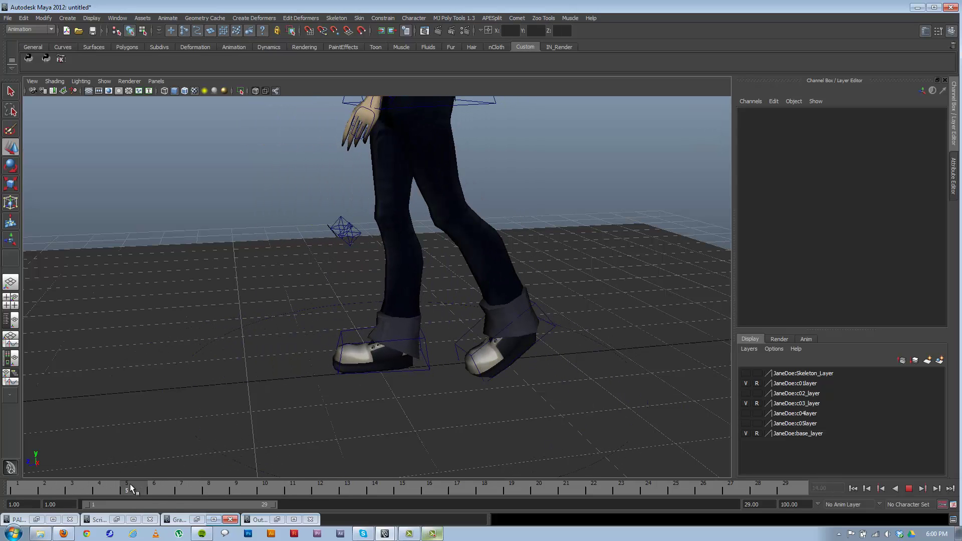
click(145, 483)
alt+drag(321, 411, 462, 374)
click(152, 486)
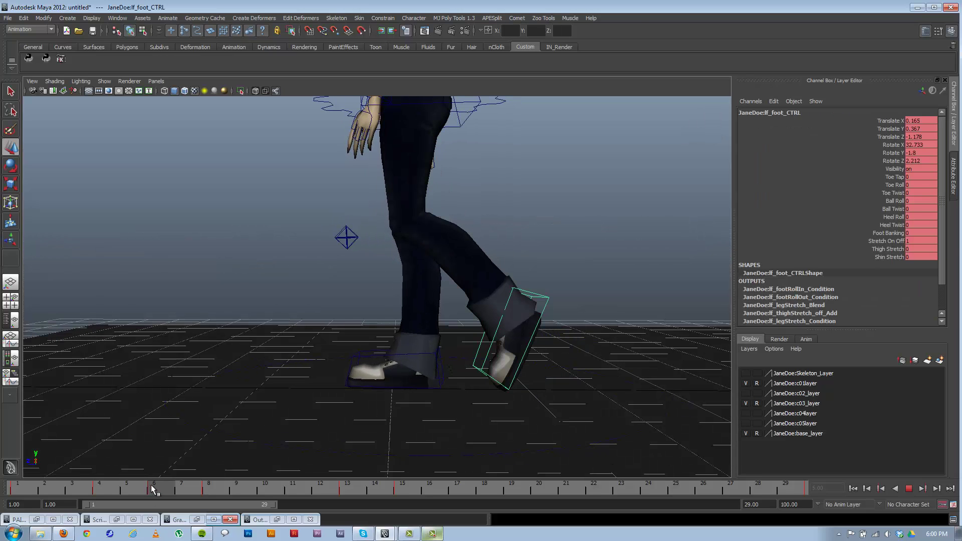
middle_drag(468, 307, 476, 308)
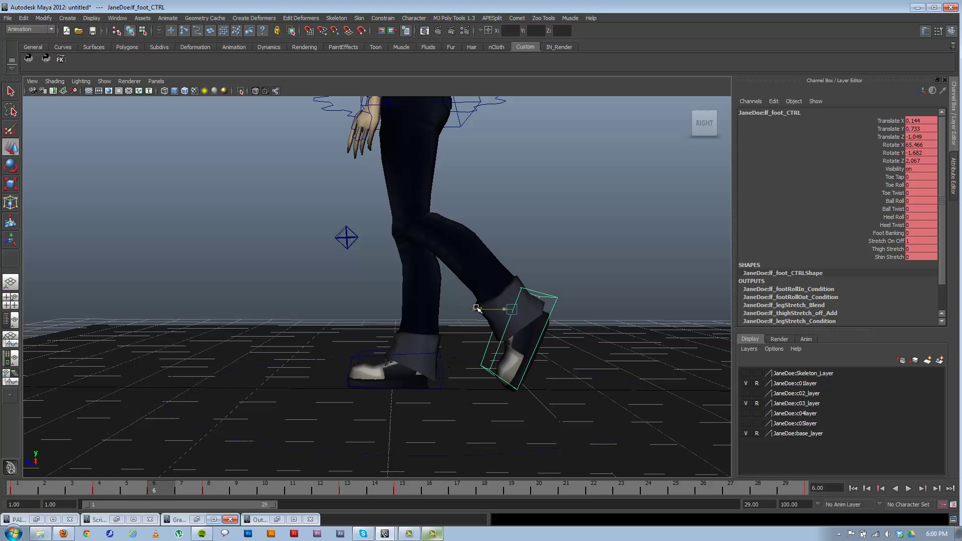
drag(143, 484, 90, 470)
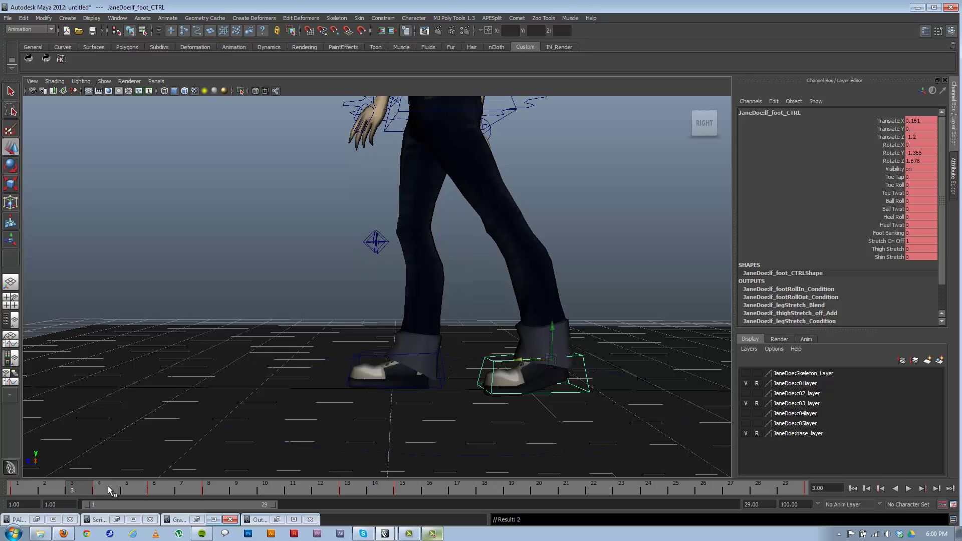
- Give the left foot control's Rotate Z keys from frame 1 to 15 linear tangents in the Graph Editor
click(199, 521)
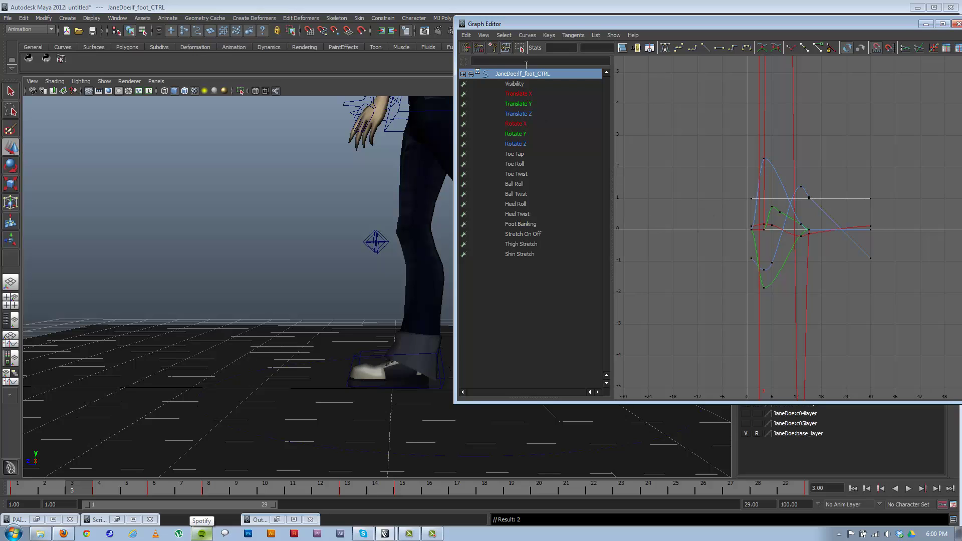
click(515, 145)
alt+middle_drag(759, 200, 711, 227)
alt+right_drag(687, 250, 700, 225)
drag(789, 305, 678, 103)
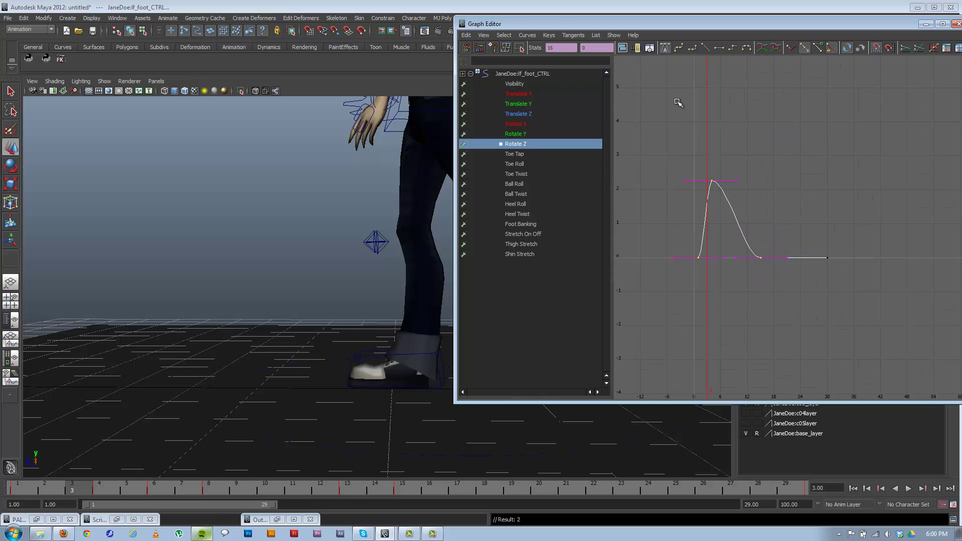
click(704, 46)
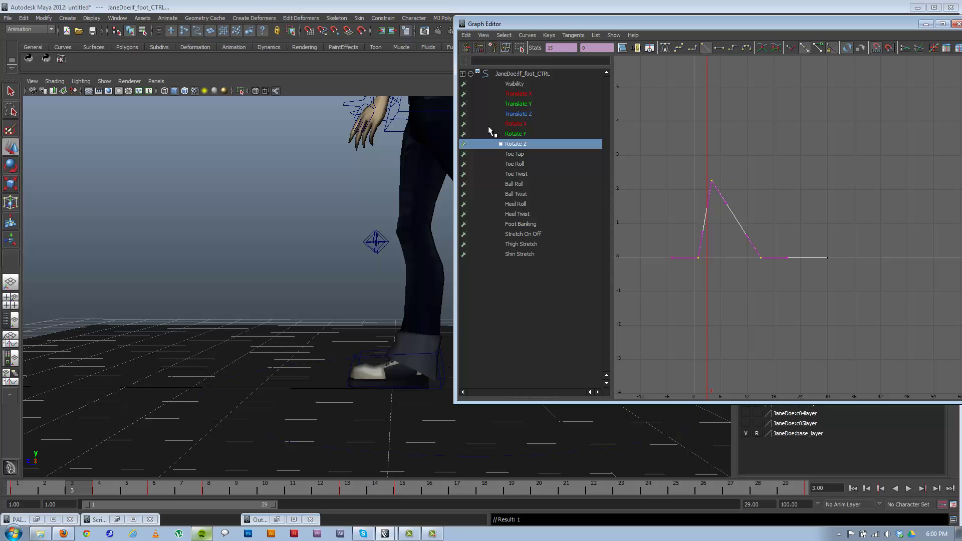
- Give all Translate Z keys of the right foot control linear tangents
click(365, 350)
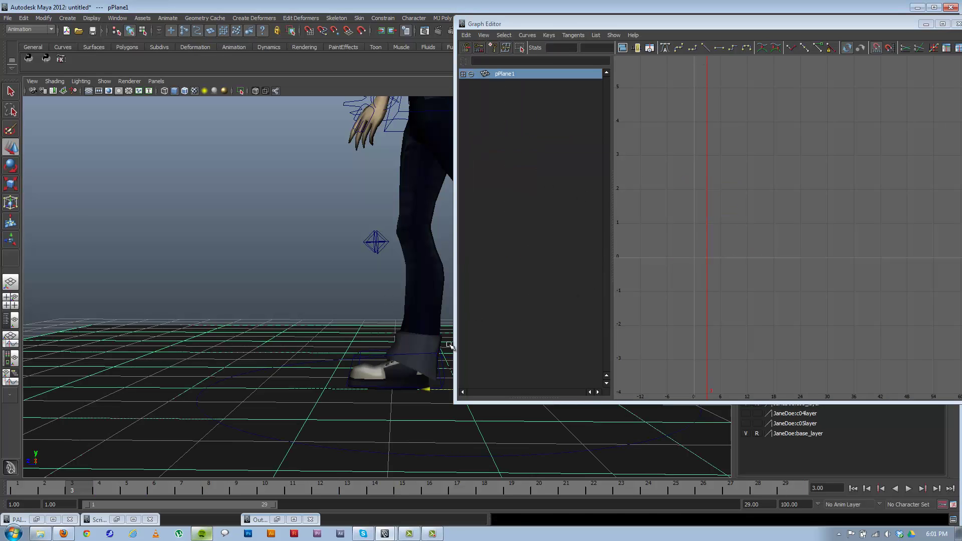
click(374, 357)
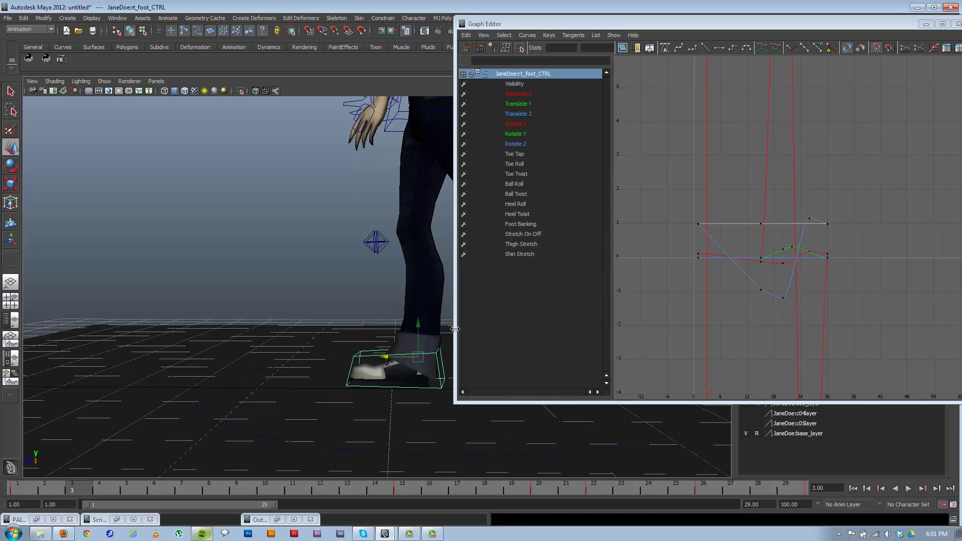
click(516, 113)
drag(891, 353, 891, 353)
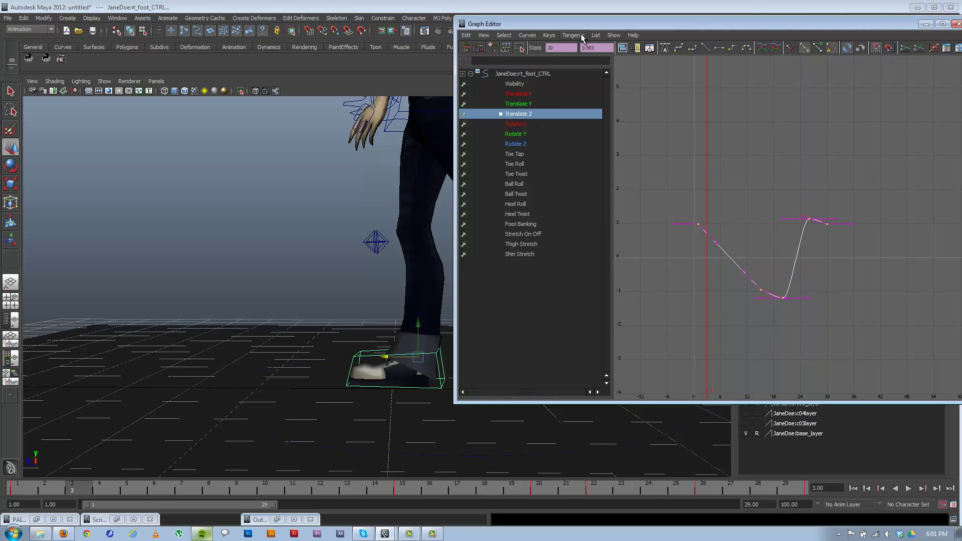
click(706, 48)
- Restore the Maya windows and clear the Outliner, Script Editor, PAIE window and Graph Editor from the viewport
click(918, 7)
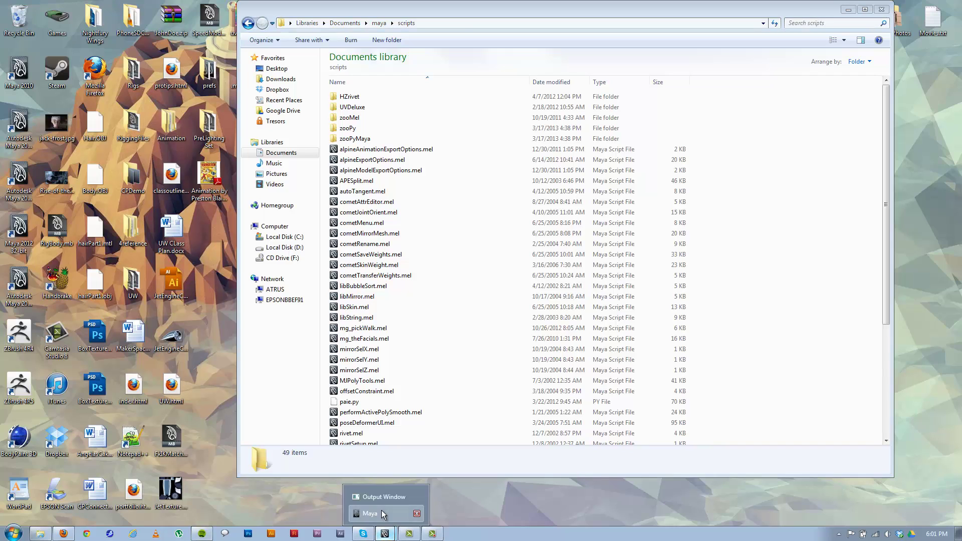
click(385, 534)
click(414, 83)
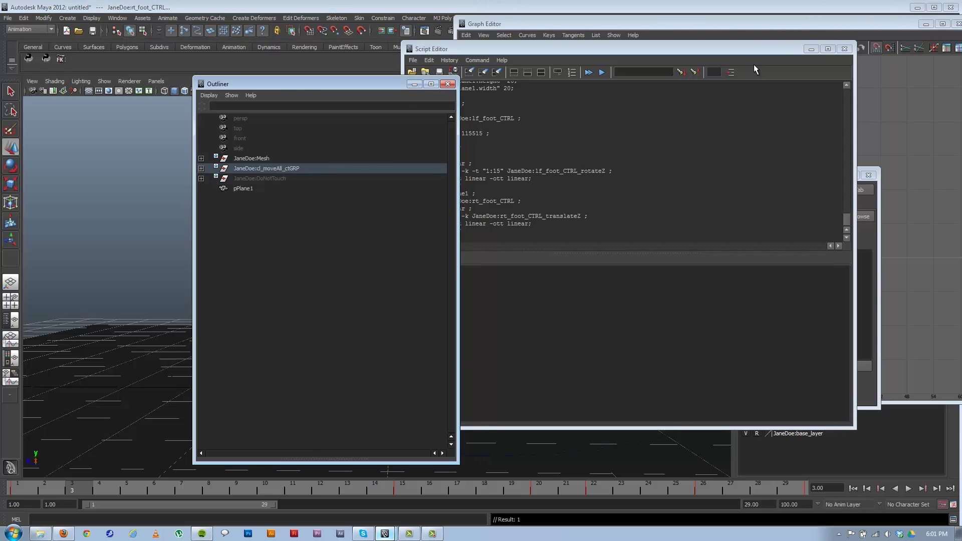
click(845, 48)
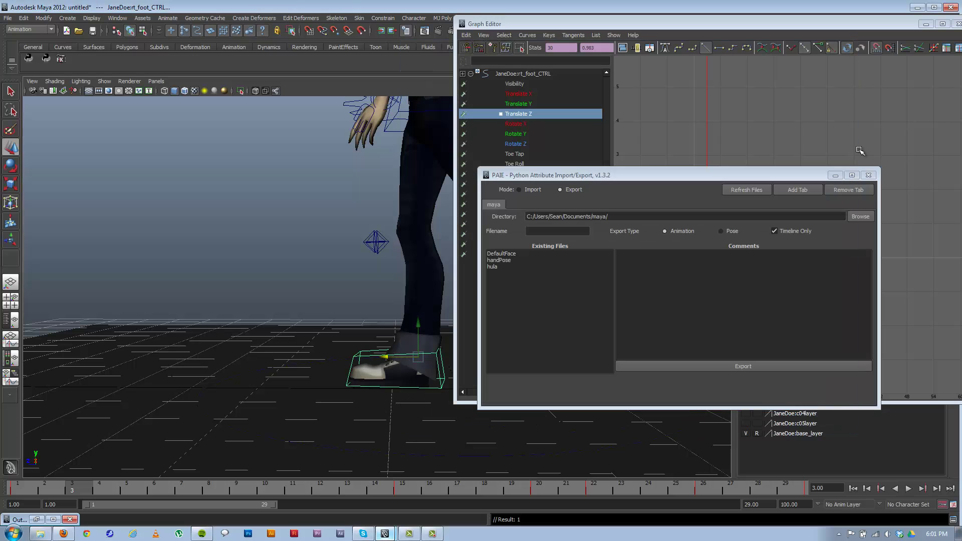
click(835, 175)
alt+drag(232, 382, 263, 379)
drag(811, 25, 763, 36)
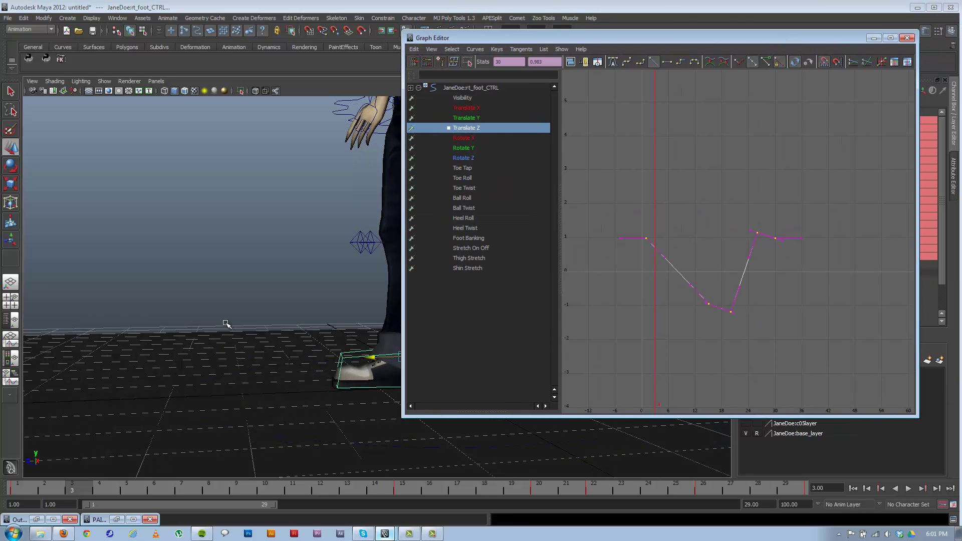
click(878, 34)
- Play the walk to check the planted feet and key the left foot control in its current pose at frame 3
key(alt+v)
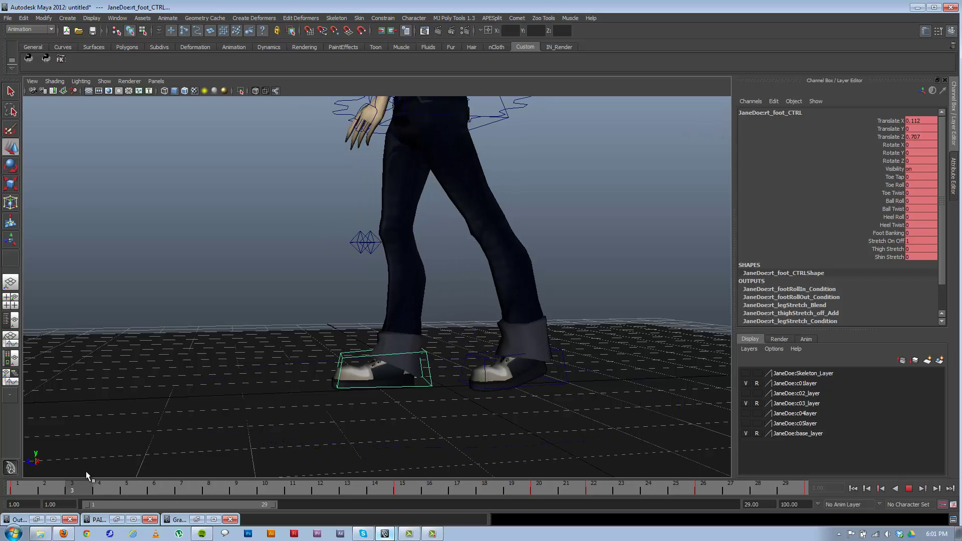
key(alt+v)
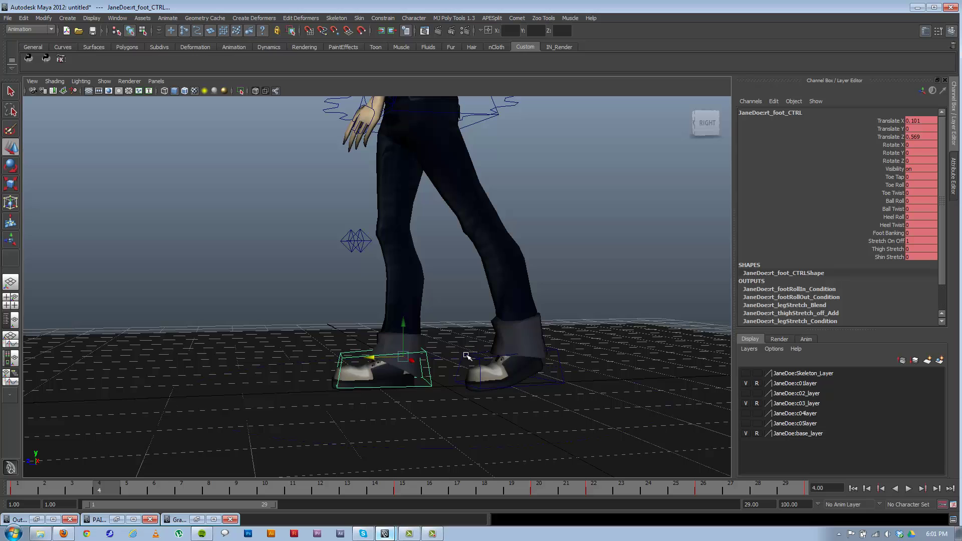
click(480, 354)
alt+drag(455, 393, 445, 406)
alt+middle_drag(444, 406, 403, 365)
alt+right_drag(402, 365, 426, 404)
key(alt+v)
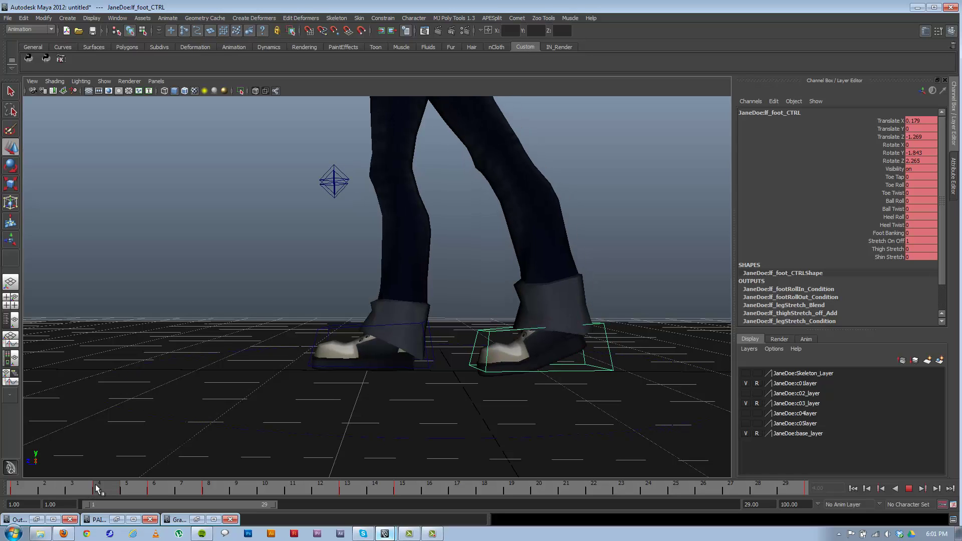
key(alt+v)
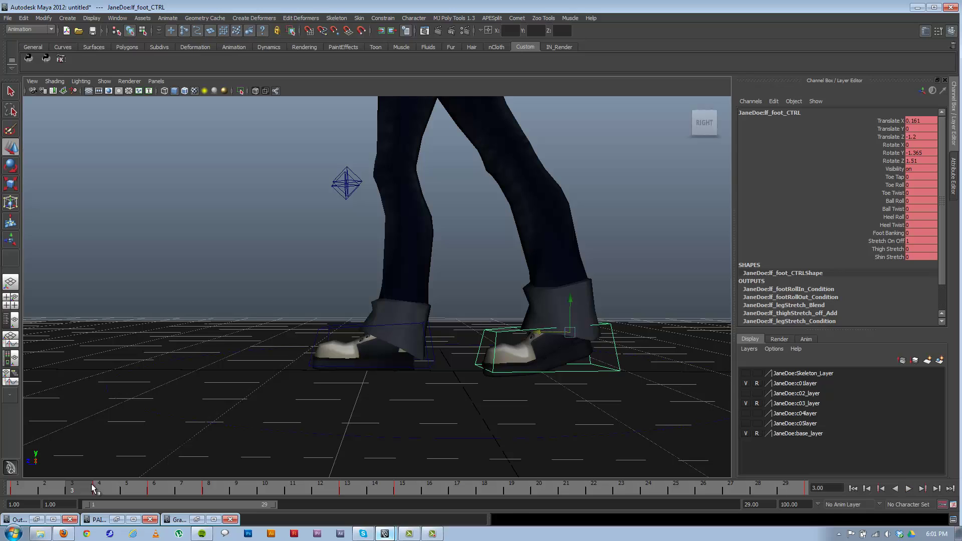
- At frame 4, slide the left foot control back to about -1.33 Translate Z, comparing its position with frame 3
click(95, 490)
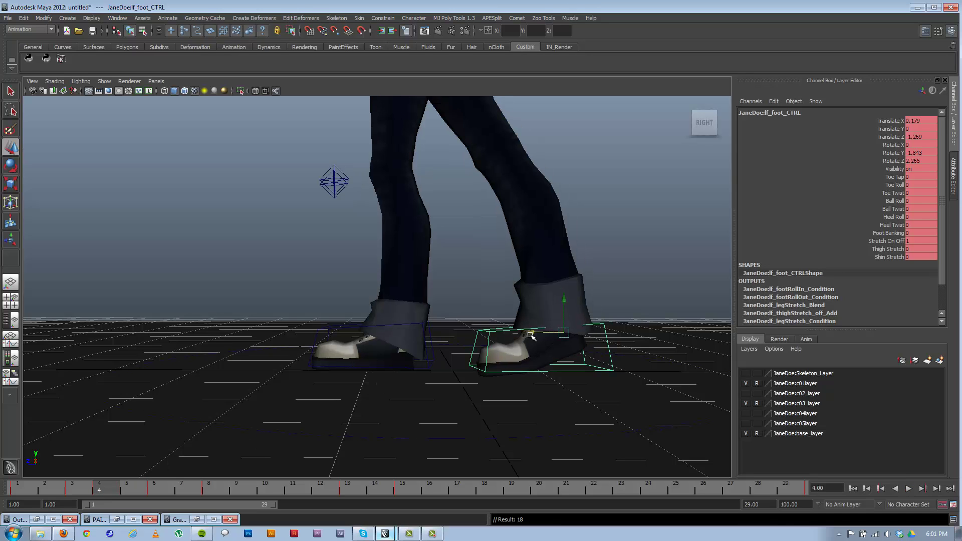
drag(532, 336, 538, 334)
click(80, 489)
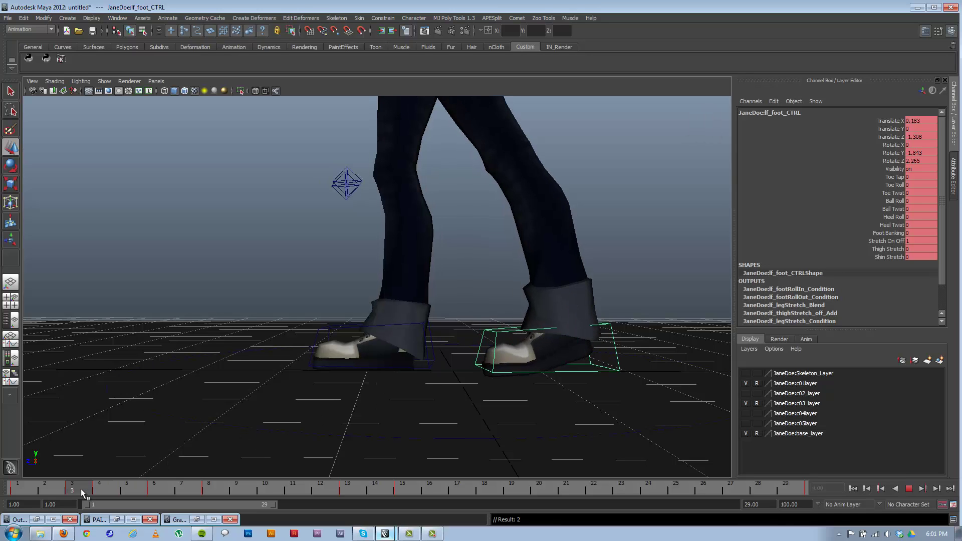
click(96, 491)
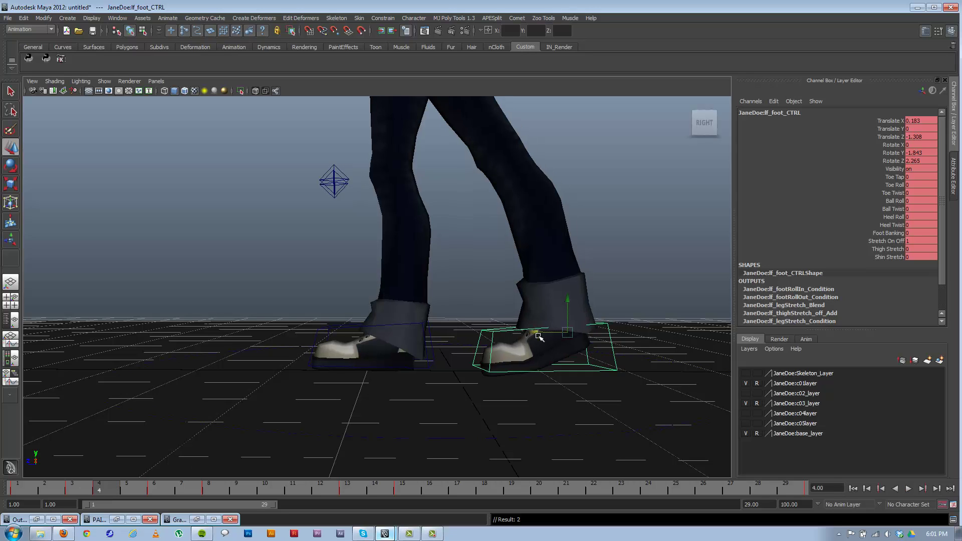
drag(541, 334, 543, 333)
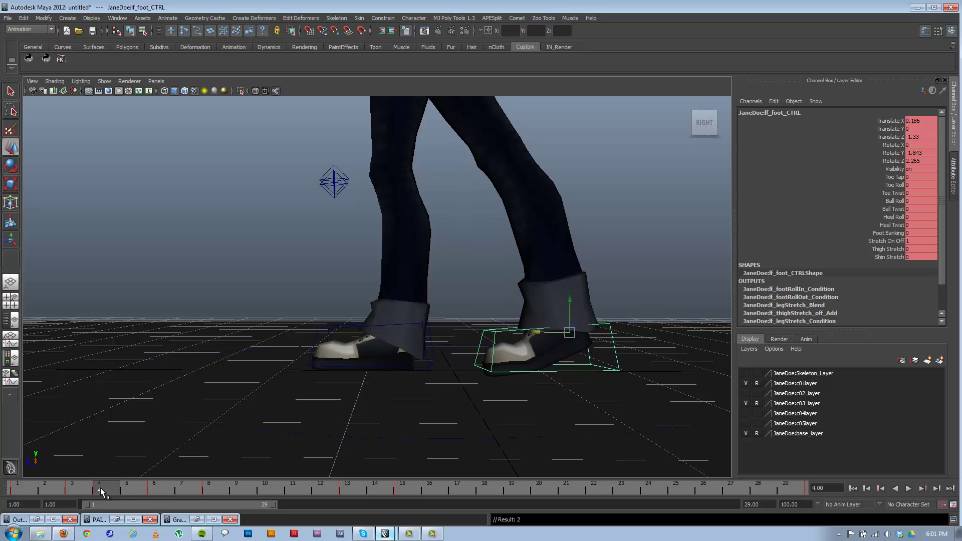
- At frame 14, tilt the left foot control to about -19.069 Rotate X, lower it to about 0.028 Translate Y, and play the walk
key(alt+v)
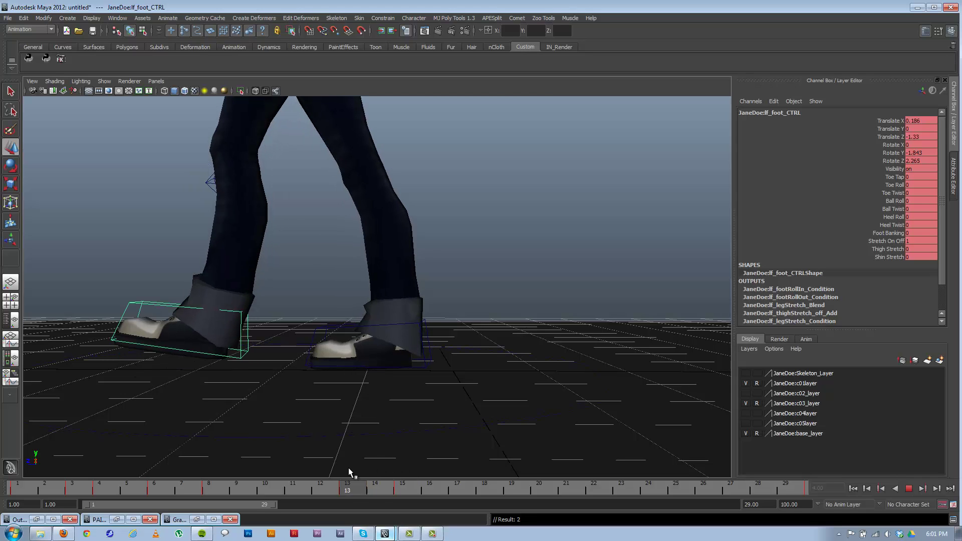
key(Escape)
key(e)
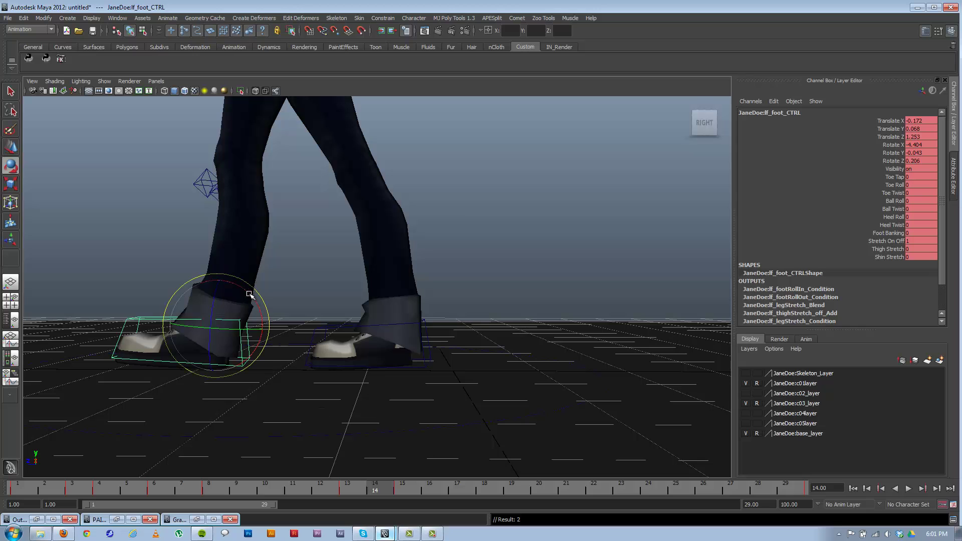
drag(250, 295, 215, 300)
key(w)
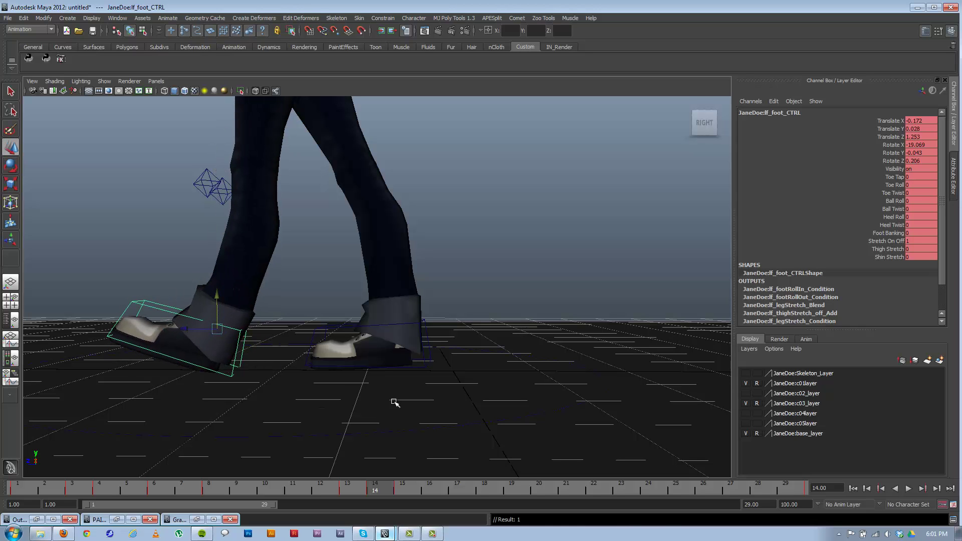
alt+right_drag(393, 400, 392, 470)
key(alt+v)
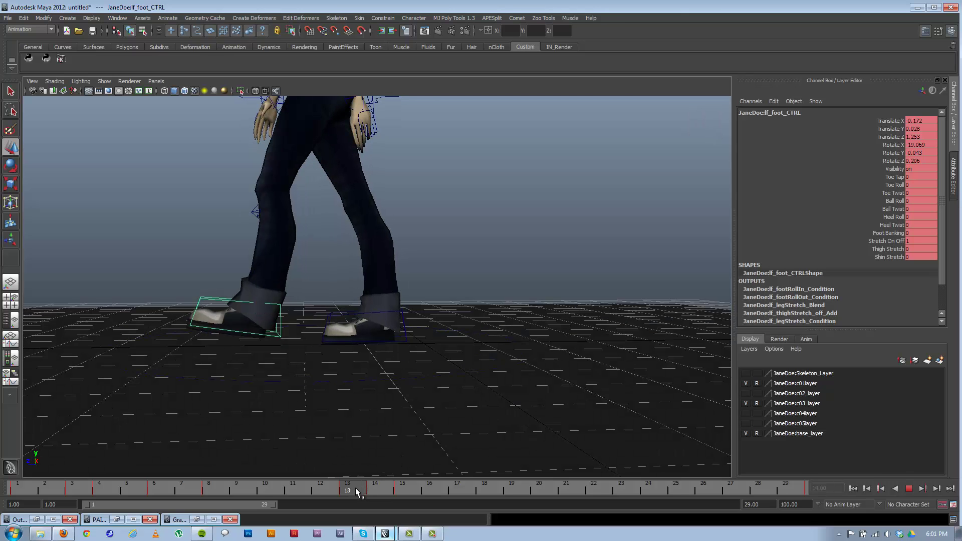
- At frame 15, tilt the left foot control to about -11.217 Rotate X
drag(20, 487, 402, 489)
key(e)
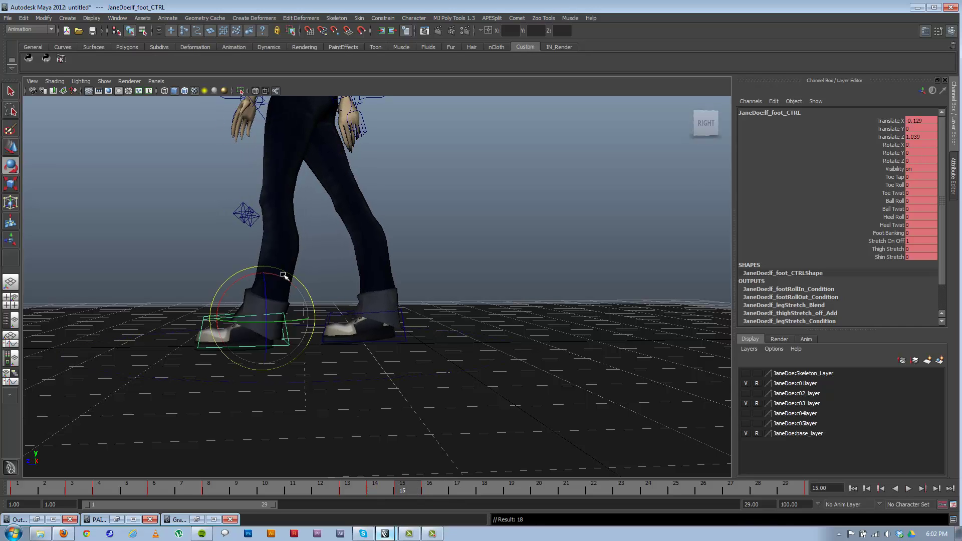
drag(283, 275, 281, 286)
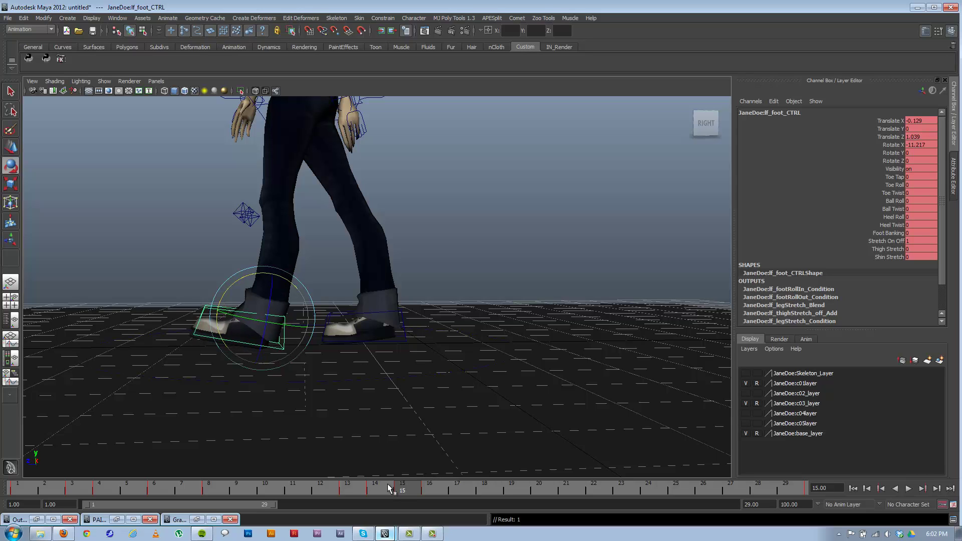
- Clear the left foot control's key at frame 16 and set its Rotate X to 0 at frame 17
drag(401, 489, 428, 474)
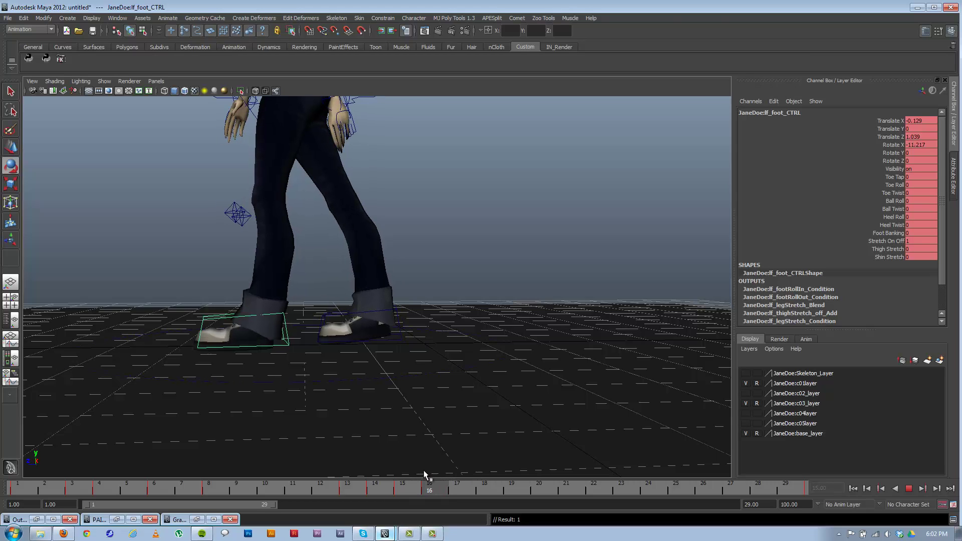
right_drag(430, 486, 444, 385)
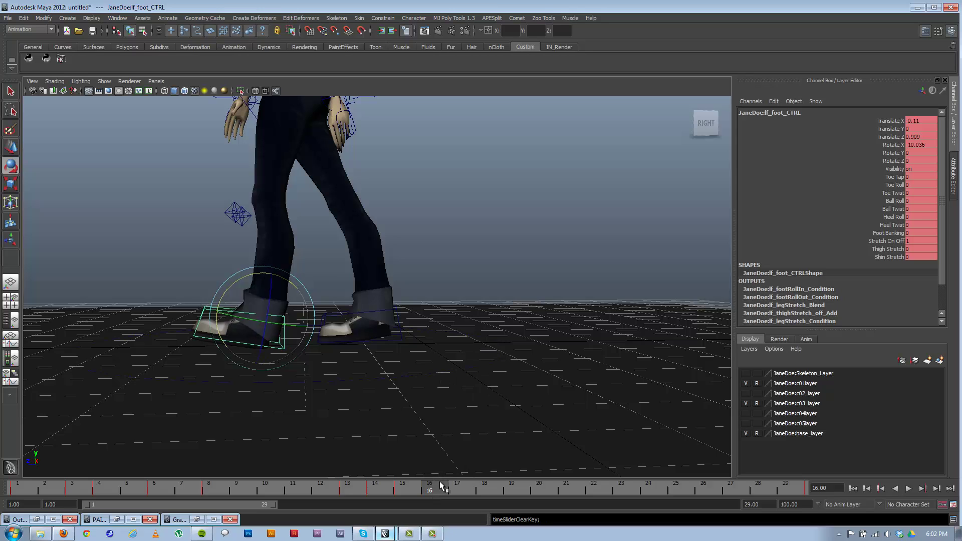
drag(446, 489, 455, 490)
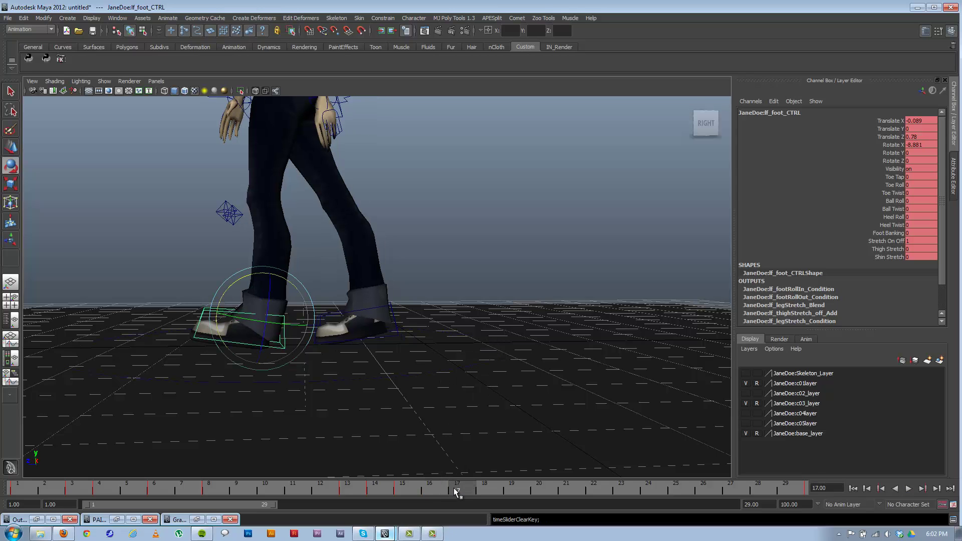
double_click(918, 145)
text(0)
key(Return)
- Play the walk from the side to check how the left foot rolls down onto the ground
key(alt+v)
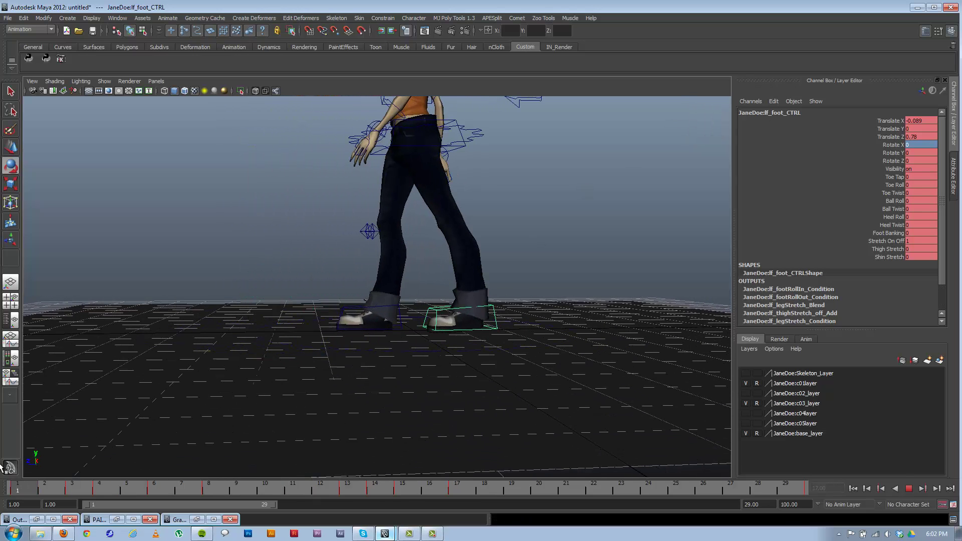
key(alt+v)
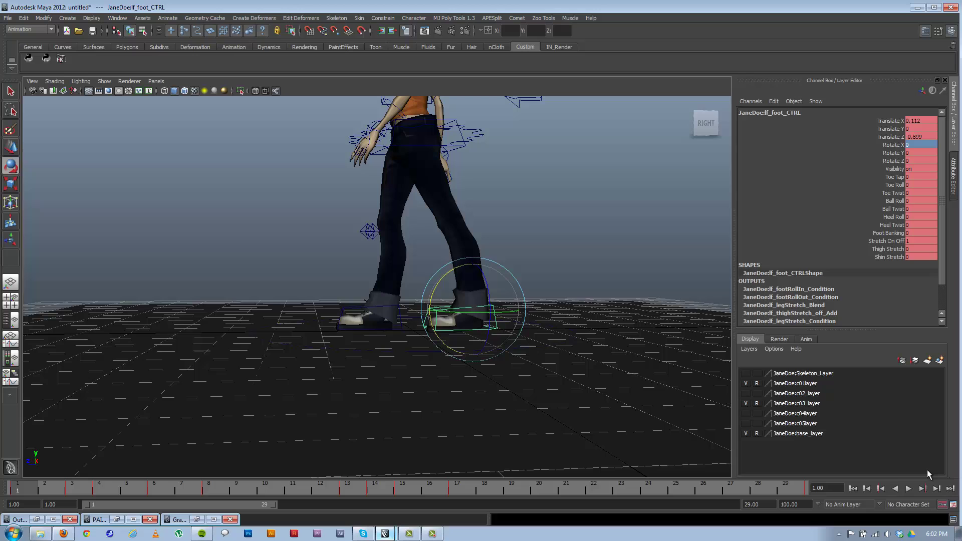
click(908, 490)
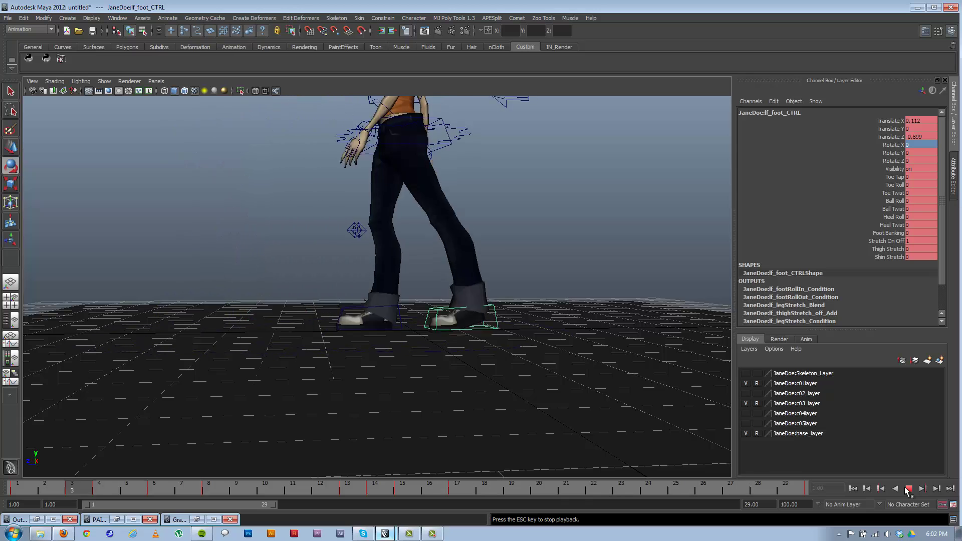
click(908, 489)
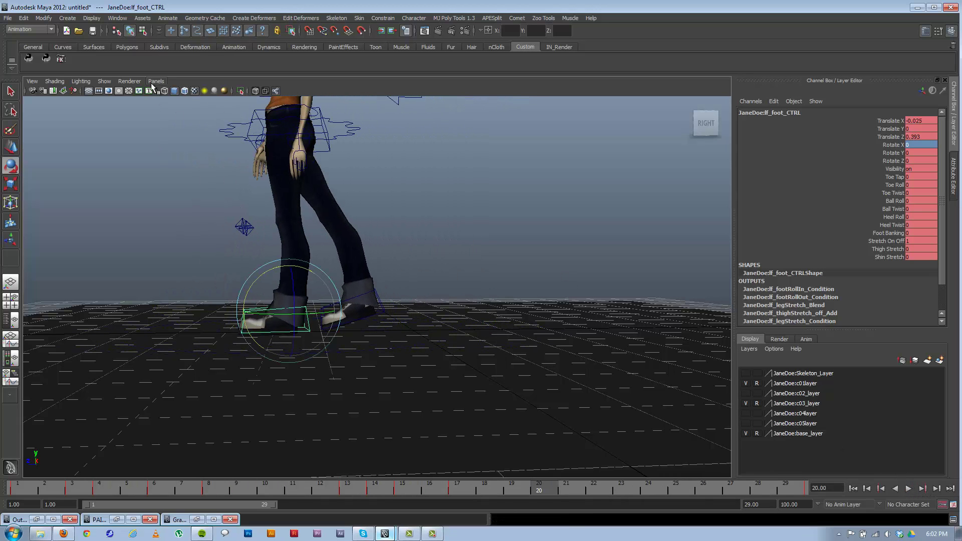
- Hide the NURBS curves, deselect the foot control and play the walk with the whole character in view
click(129, 81)
mouse_move(105, 81)
click(128, 116)
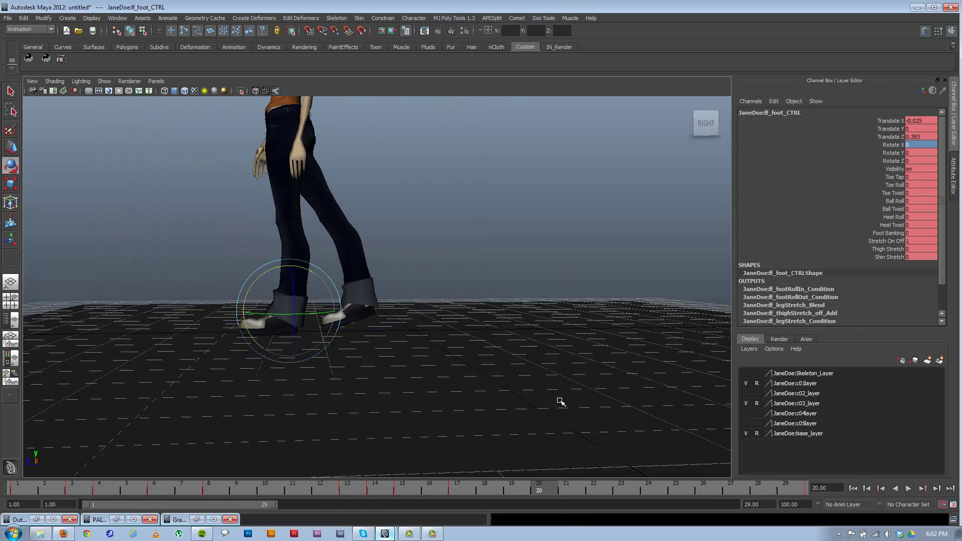
click(509, 243)
click(908, 489)
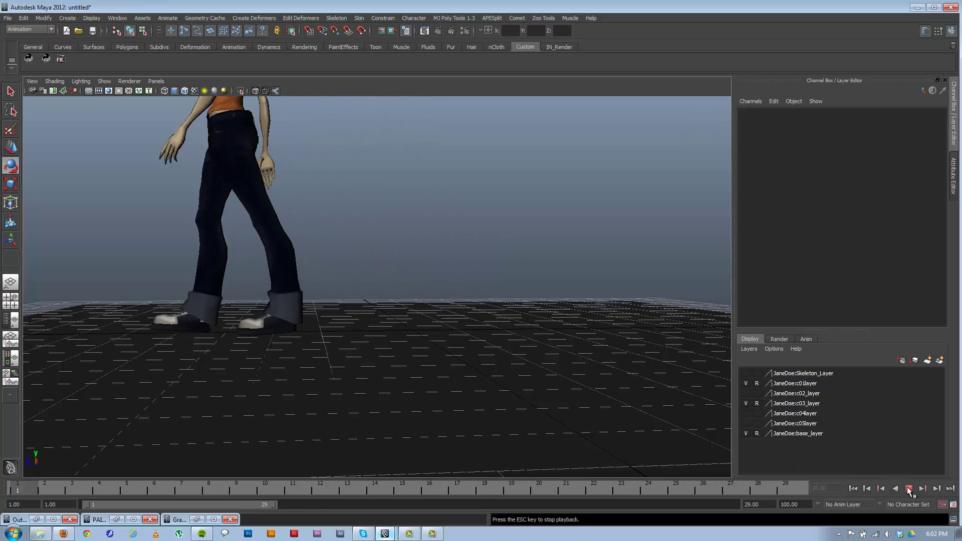
alt+drag(579, 361, 615, 378)
alt+right_drag(614, 378, 437, 316)
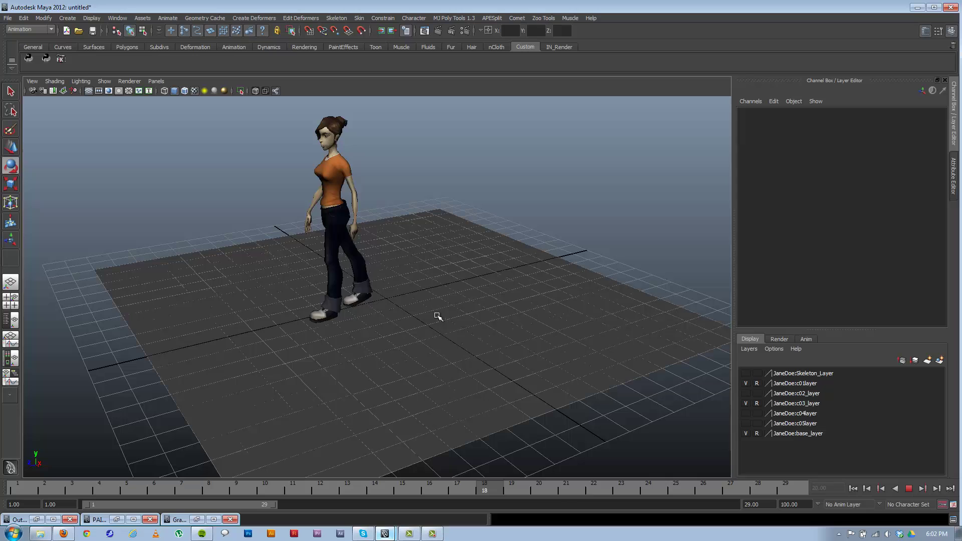
click(909, 489)
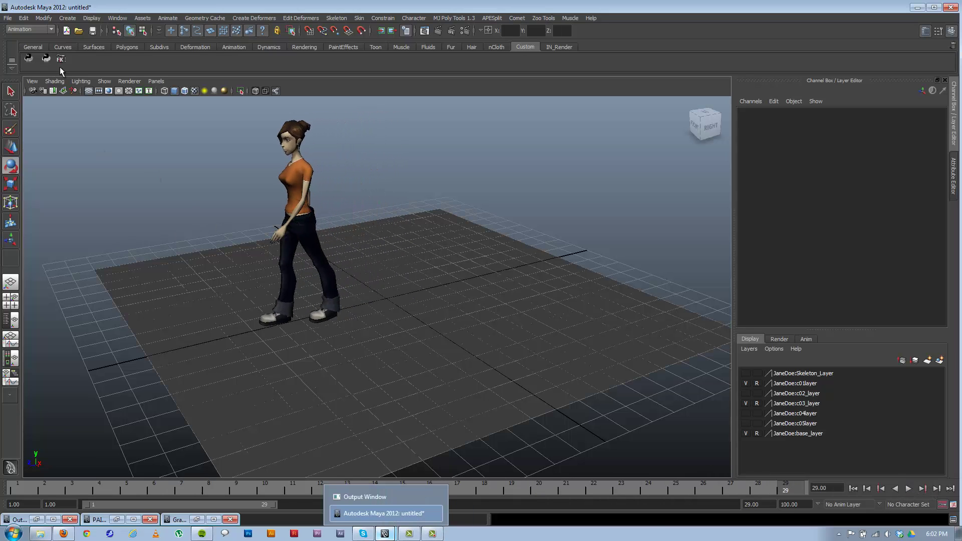
- Show the NURBS curves again and select the right foot control from the character's opposite side
click(104, 81)
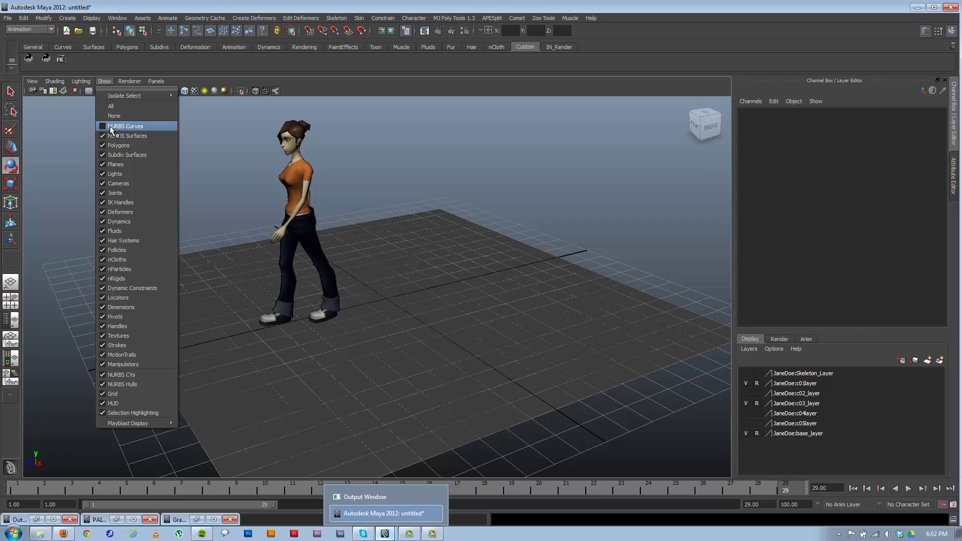
click(128, 125)
alt+drag(171, 183, 344, 279)
alt+right_drag(344, 279, 442, 335)
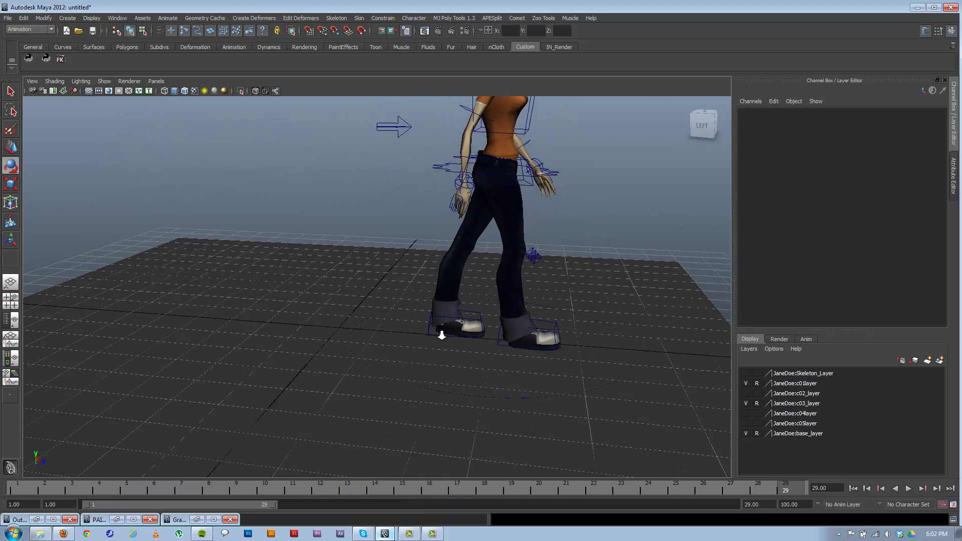
alt+drag(442, 335, 421, 332)
alt+right_drag(421, 333, 441, 308)
alt+drag(441, 308, 255, 407)
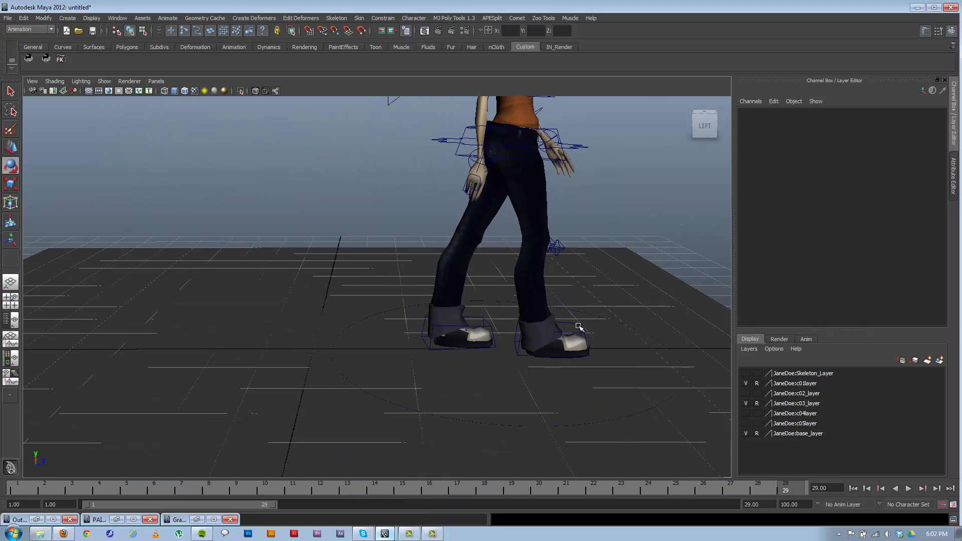
click(579, 327)
- At frame 17, flatten the right foot control by setting Rotate X and Translate Y to 0, and key it
click(20, 489)
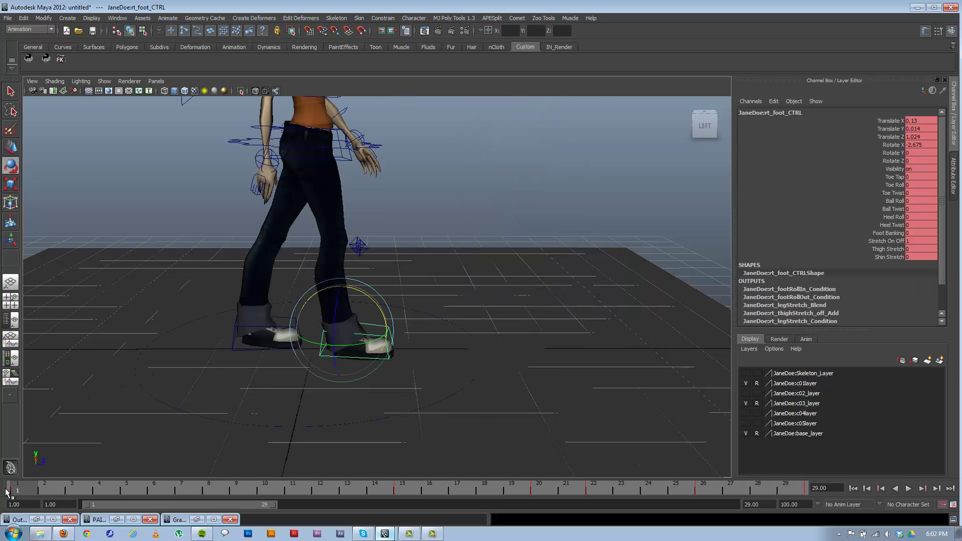
key(alt+v)
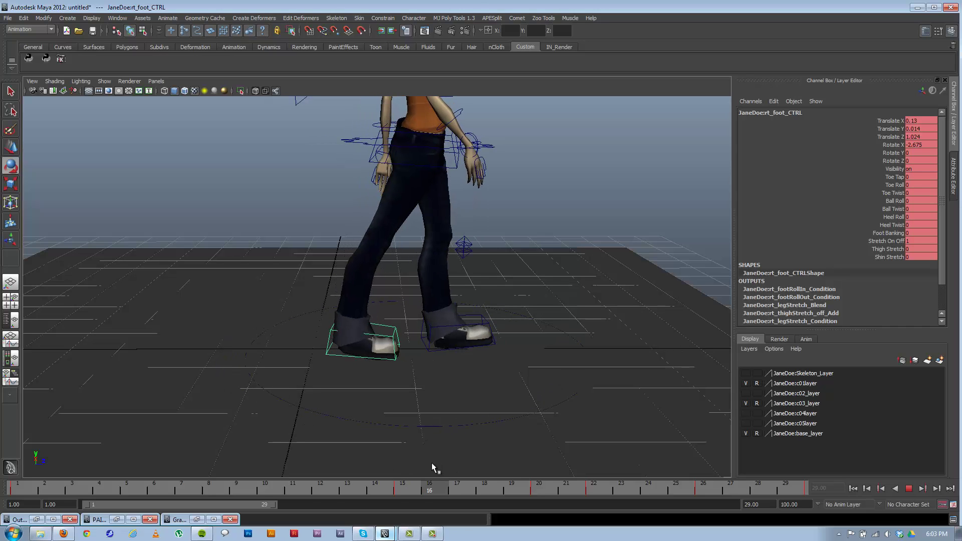
key(alt+v)
key(e)
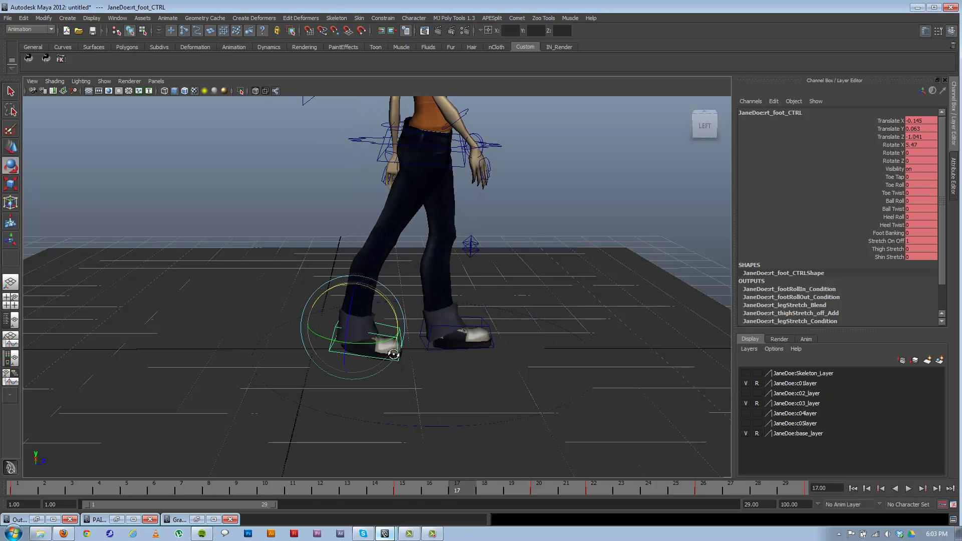
alt+drag(450, 461, 401, 273)
key(w)
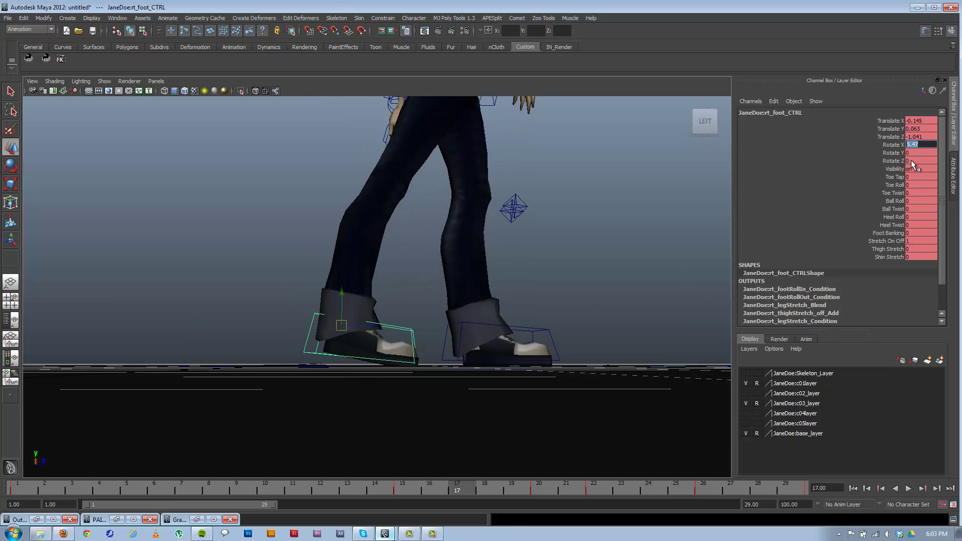
text(0)
key(Return)
drag(342, 290, 342, 300)
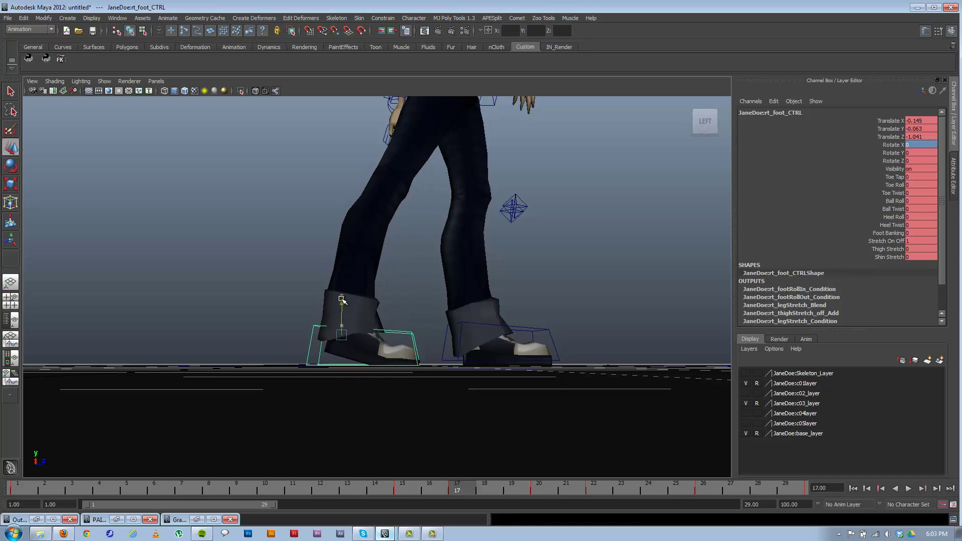
text(s)
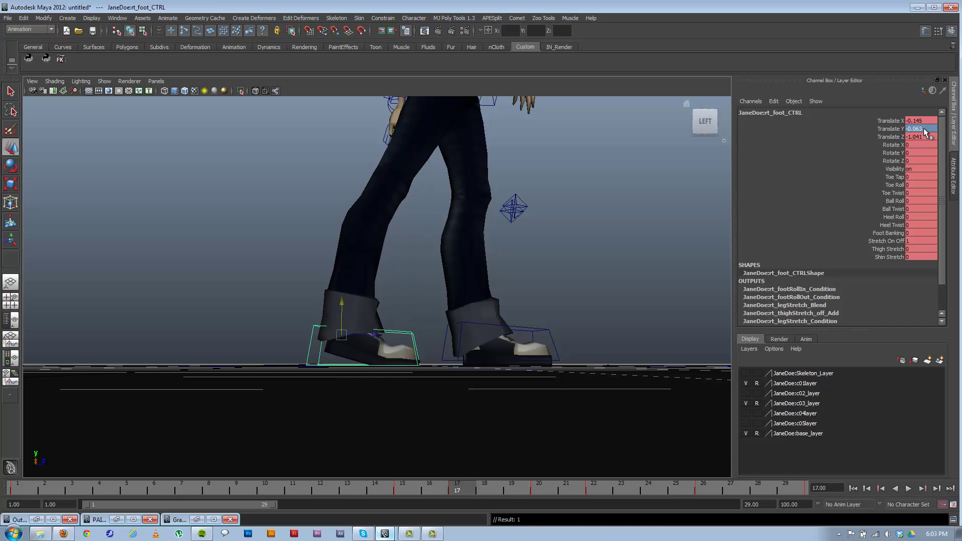
text(0)
key(Return)
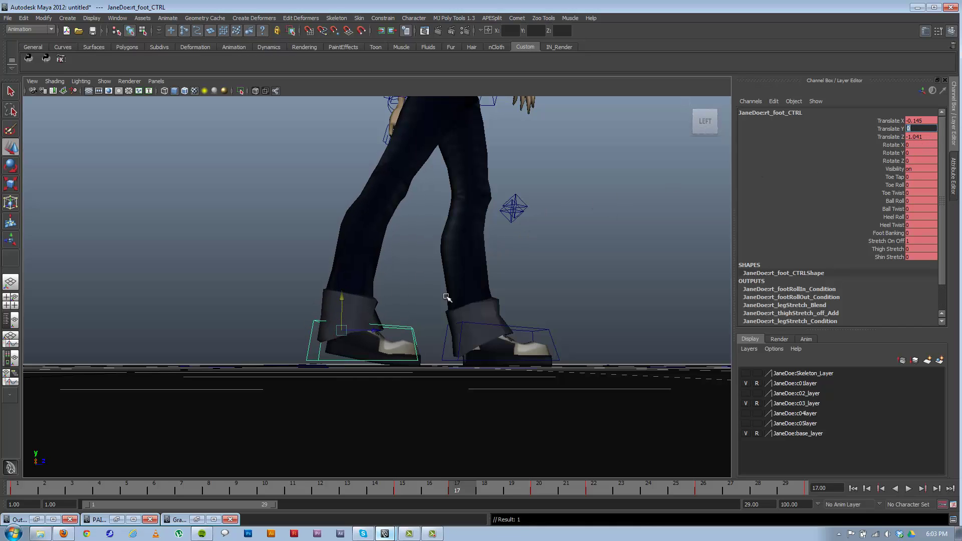
- Play the walk up close to check the right foot's contact with the ground plane
mouse_move(448, 298)
alt+mouse_down()
mouse_move(436, 298)
mouse_move(445, 304)
alt+mouse_up()
alt+drag(330, 344, 353, 347)
key(alt+v)
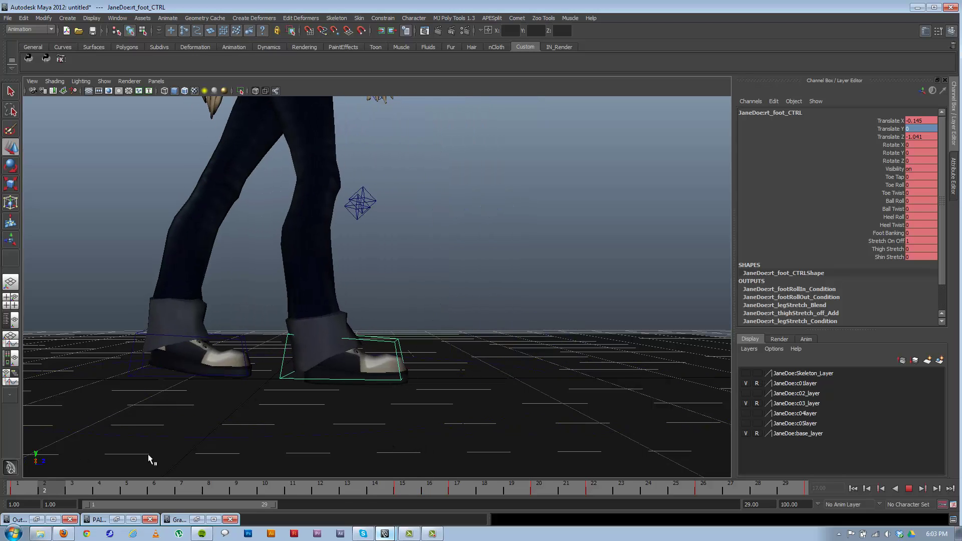
key(Escape)
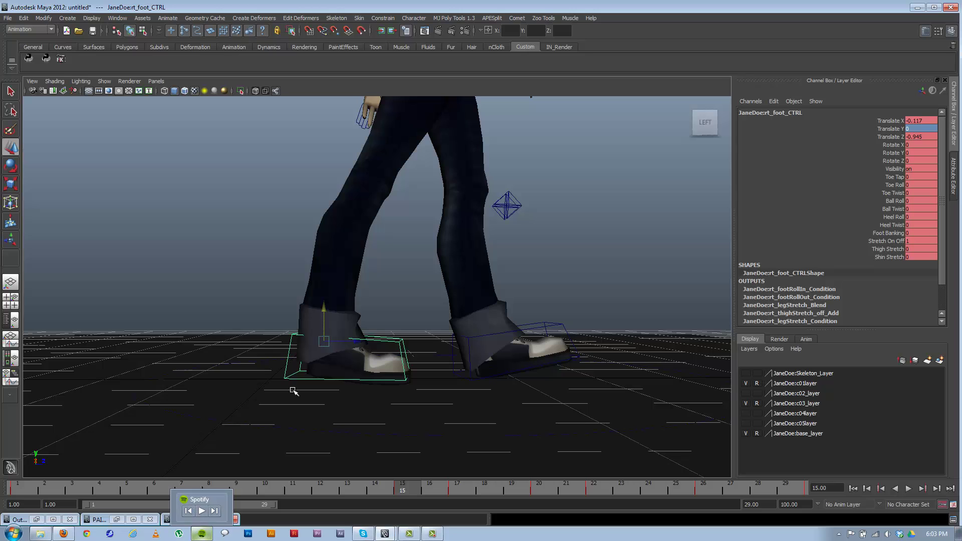
- Examine the right foot control's Translate Z curve in the Graph Editor, then minimize the editor
click(215, 402)
key(shift+g)
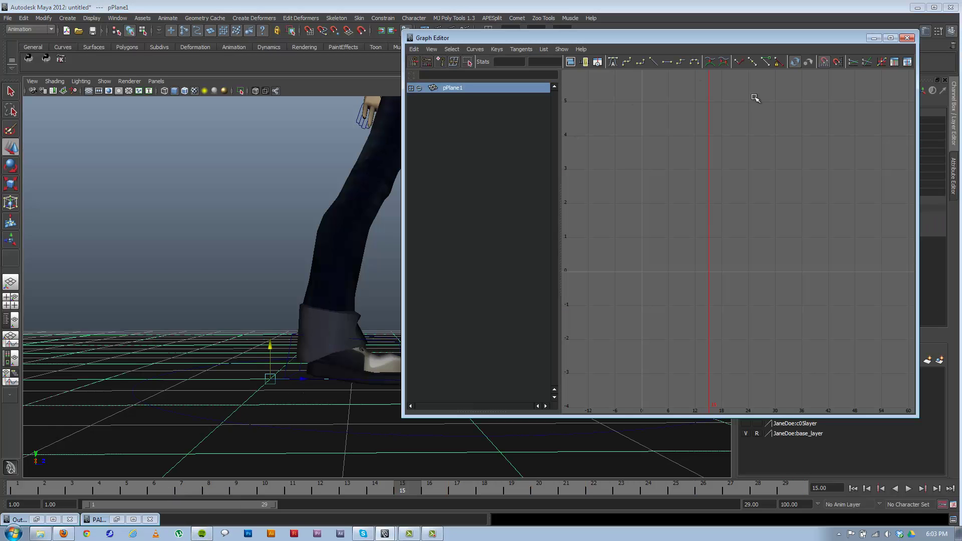
click(290, 354)
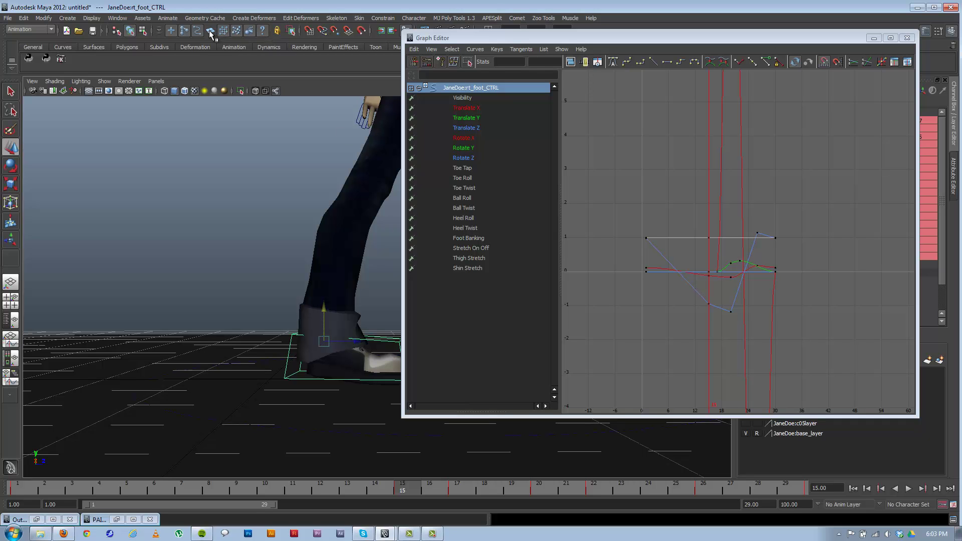
click(466, 127)
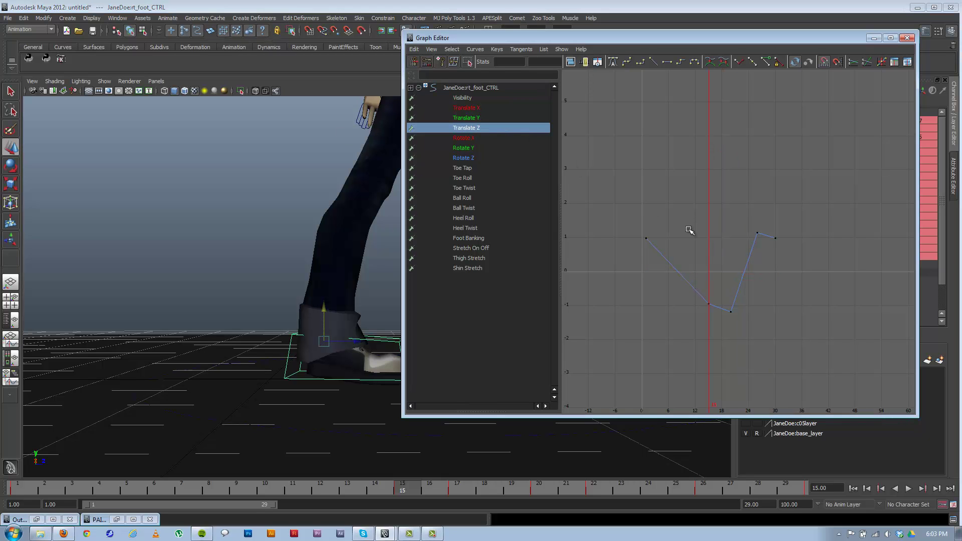
key(f)
alt+middle_drag(676, 283, 770, 226)
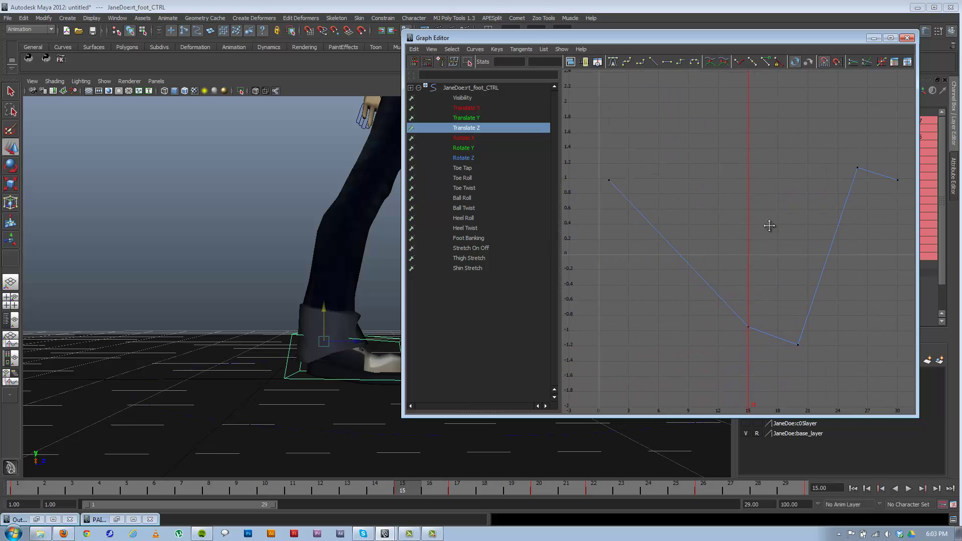
click(873, 38)
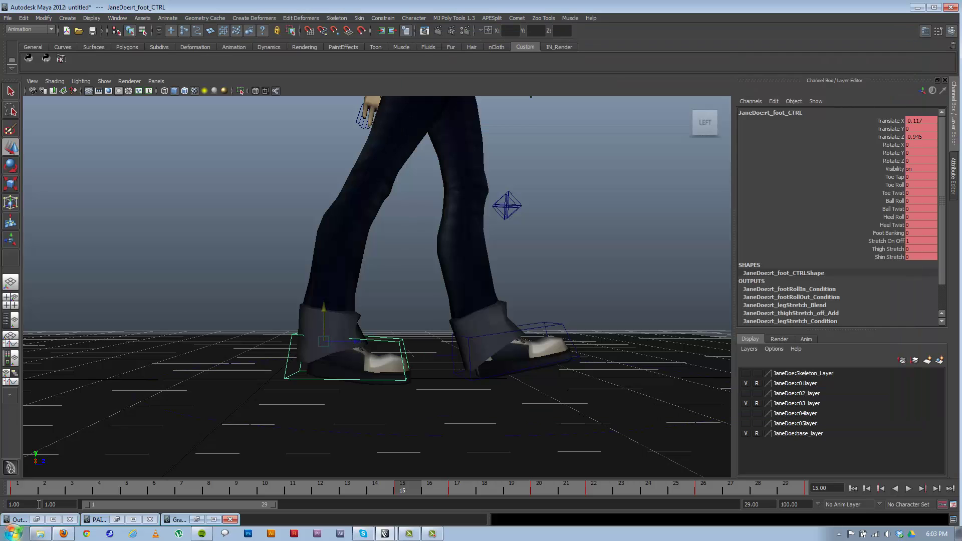
- At frame 15, slide the right foot control back to about -0.987 Translate Z, comparing its position with frame 1
click(15, 489)
key(period)
key(comma)
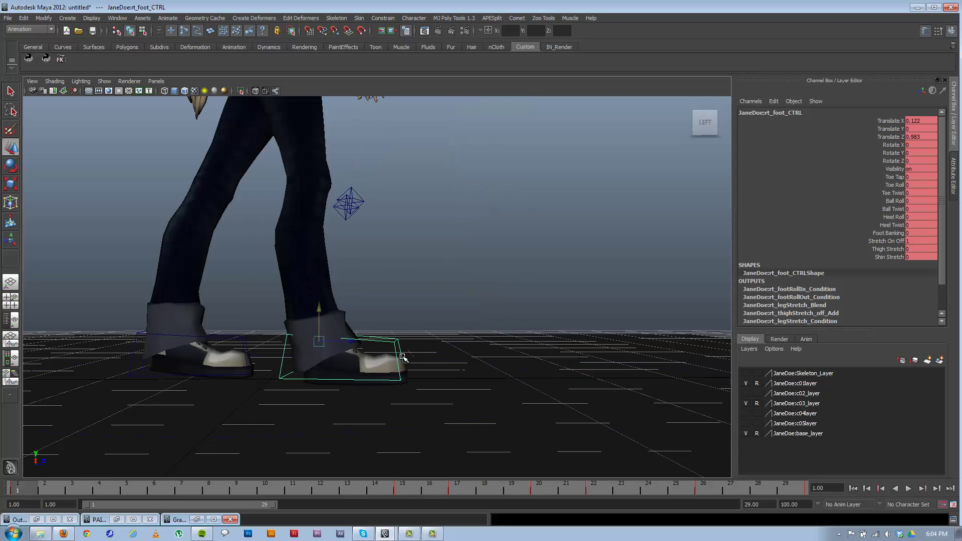
key(period)
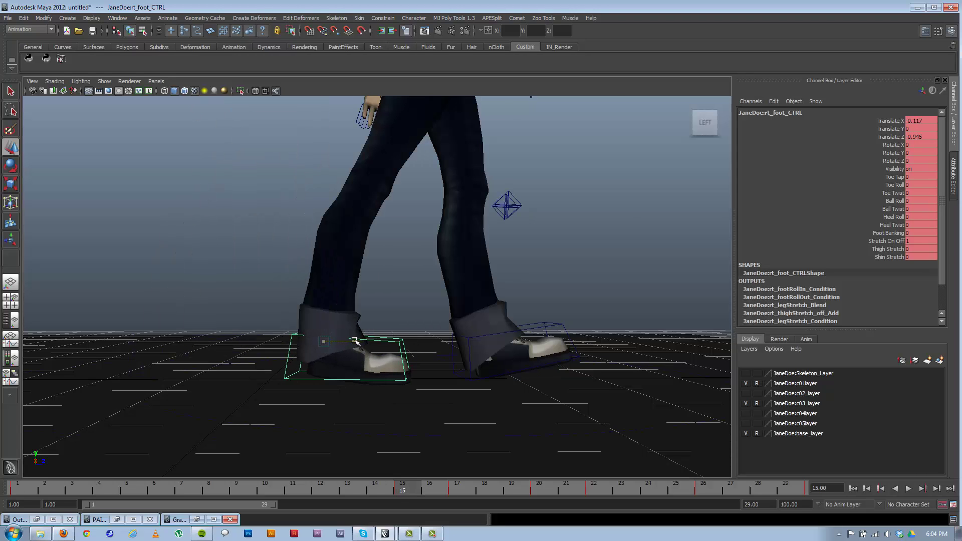
key(comma)
key(period)
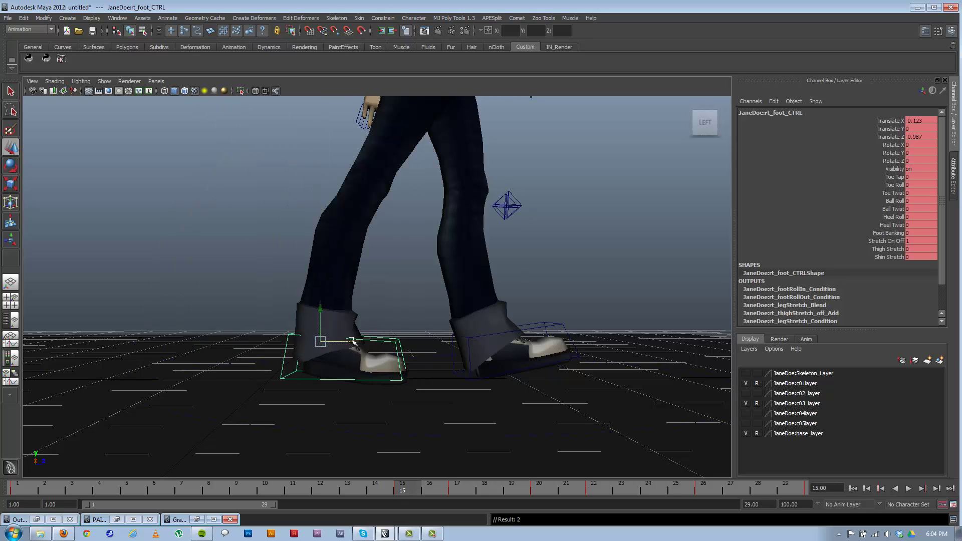
key(comma)
key(period)
key(comma)
key(period)
key(comma)
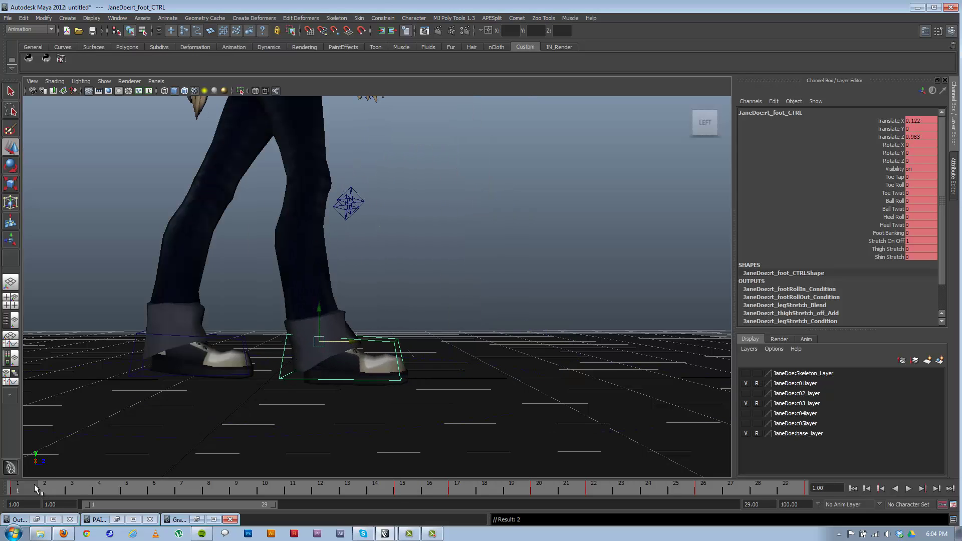
- At frame 17, slide the right foot control back to about -1.335 Translate Z, checking its travel against the neighbouring frames
key(alt+v)
drag(317, 470, 454, 466)
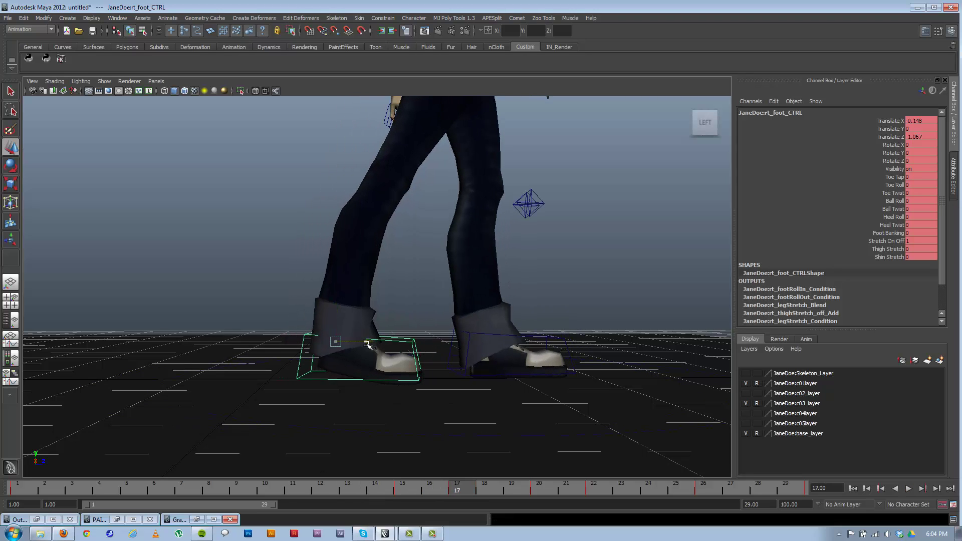
drag(364, 335, 346, 335)
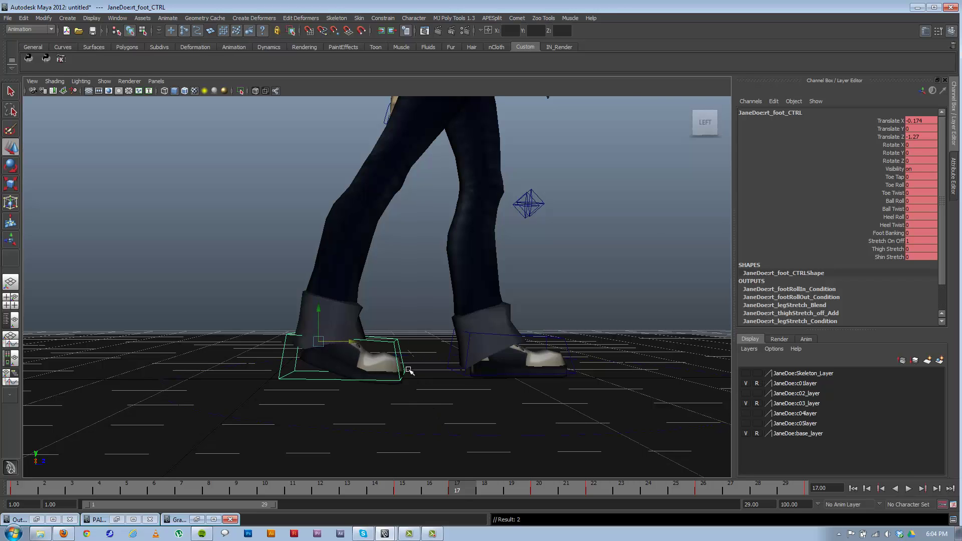
key(alt+v)
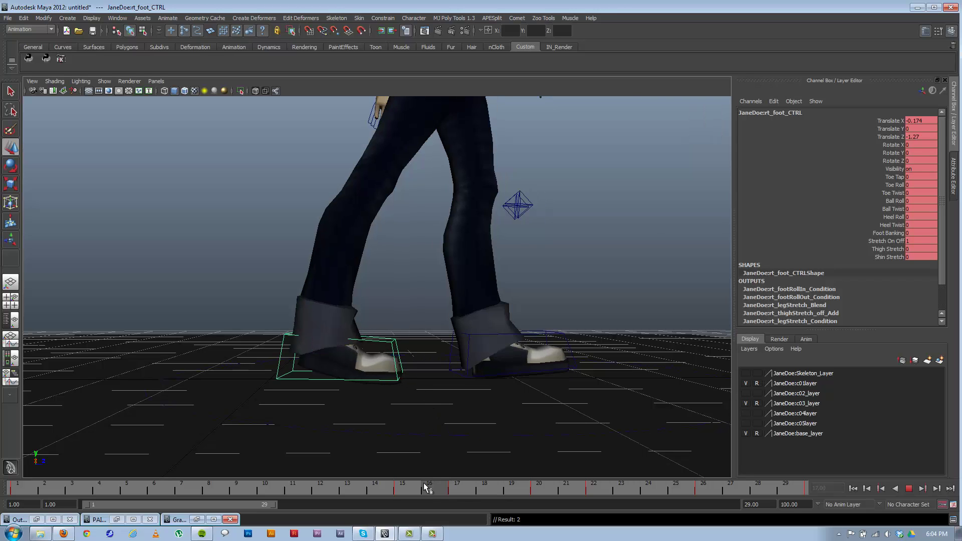
click(460, 487)
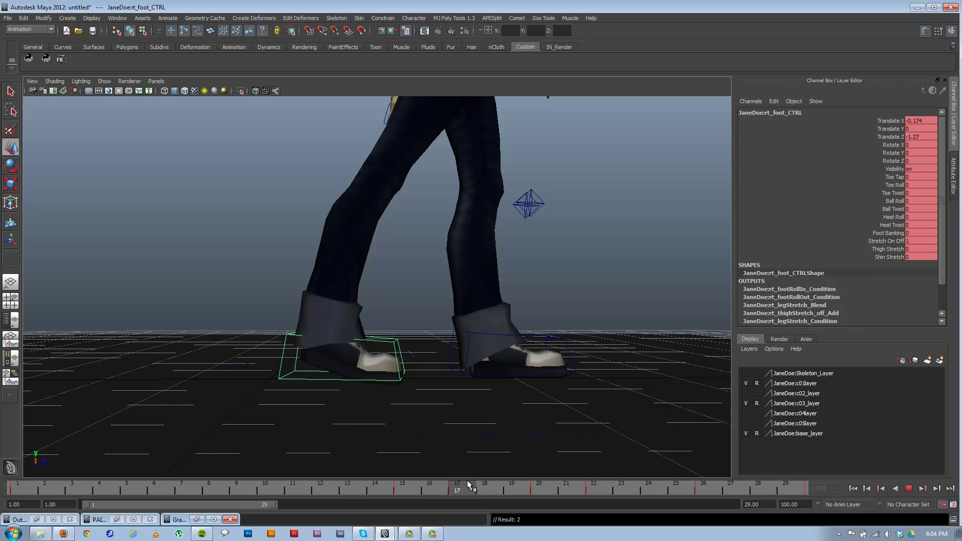
drag(352, 343, 348, 343)
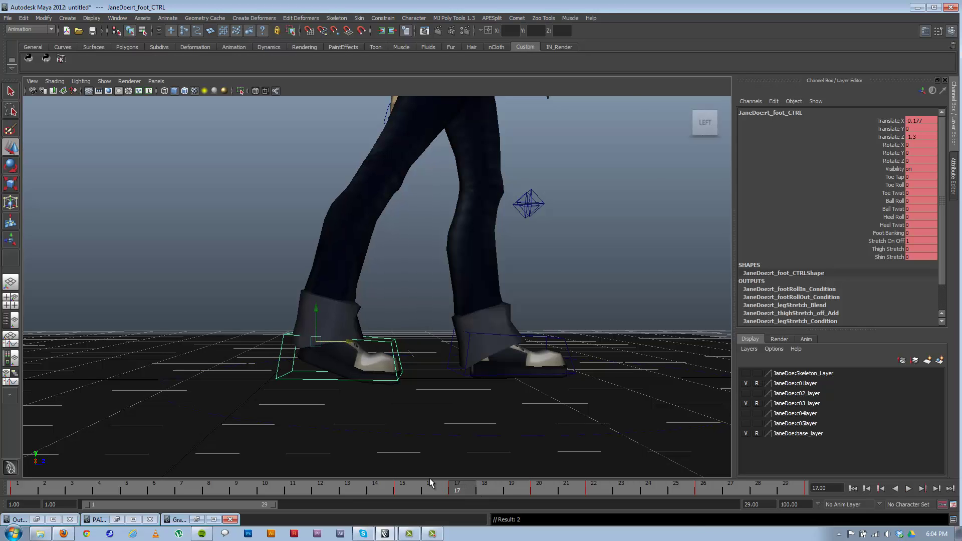
drag(425, 485, 457, 485)
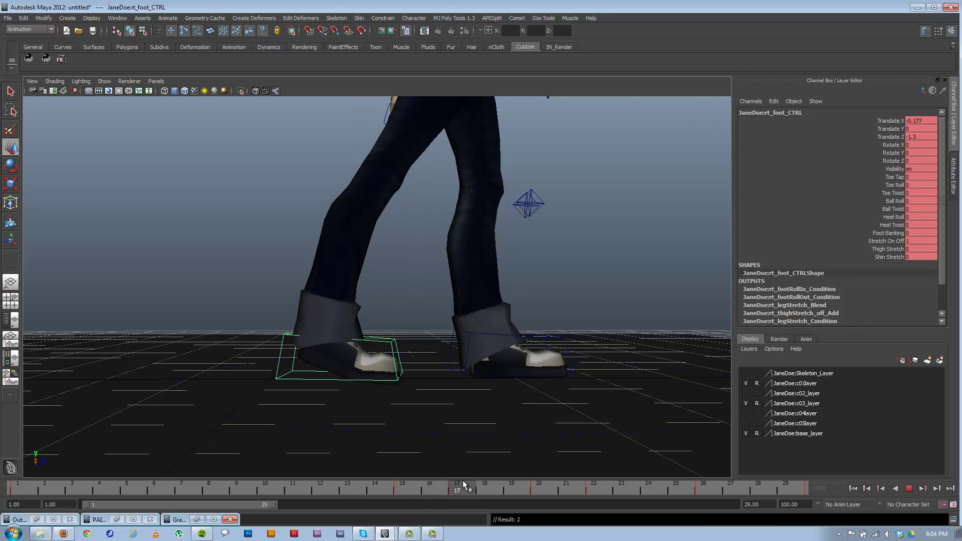
drag(350, 343, 346, 343)
- Try raising the right foot control at frame 19 to about 0.645 Translate Y and 30.228 Rotate X, then delete that key
drag(467, 490, 508, 489)
drag(344, 295, 392, 276)
key(e)
key(alt+v)
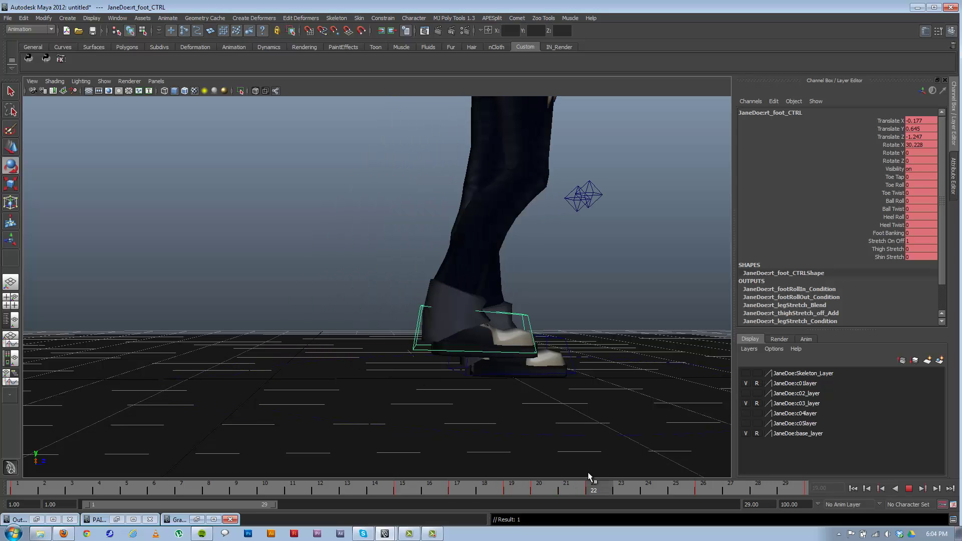
click(511, 485)
right_click(509, 484)
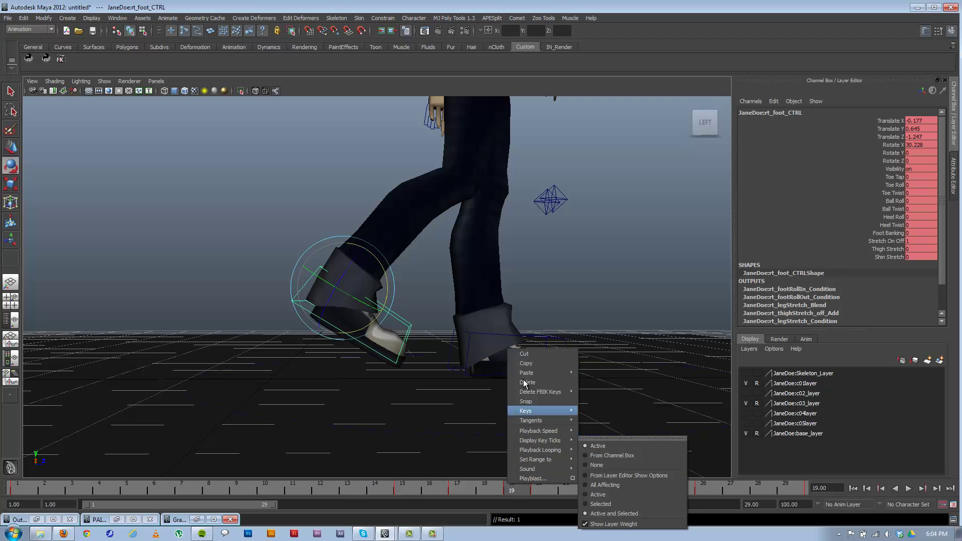
click(529, 385)
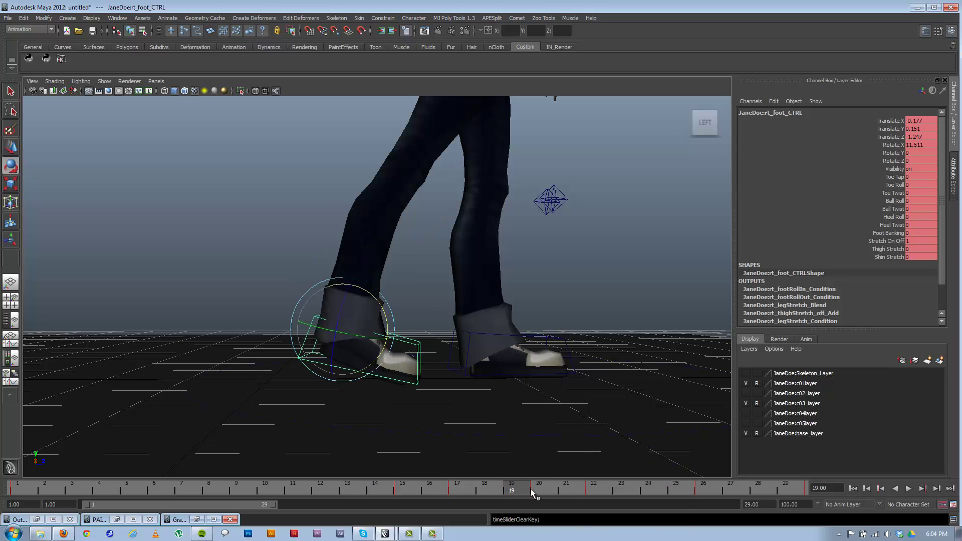
- At frame 20, lift the right foot control to about 0.519 Translate Y and tilt it to about 28.745 Rotate X
click(531, 489)
key(w)
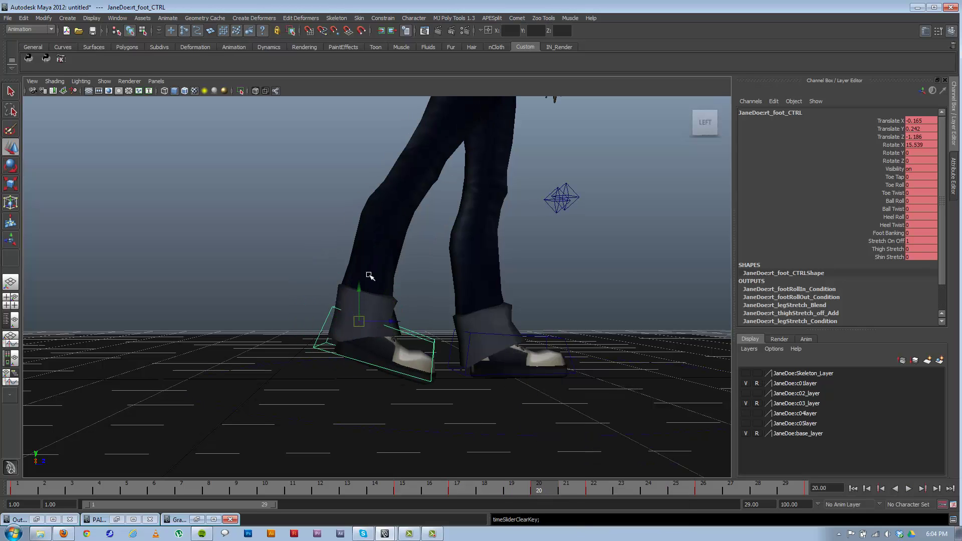
drag(359, 292, 403, 283)
key(e)
drag(403, 284, 403, 283)
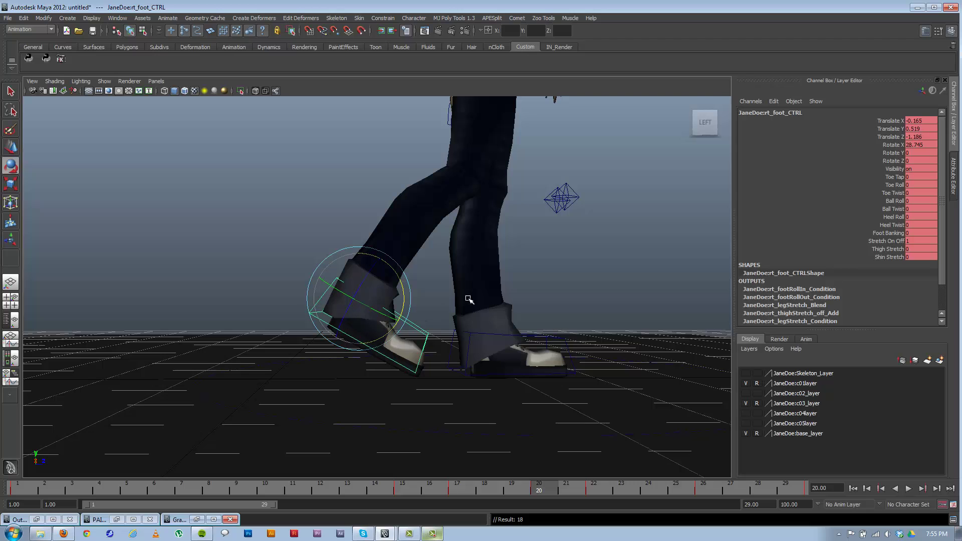
key(w)
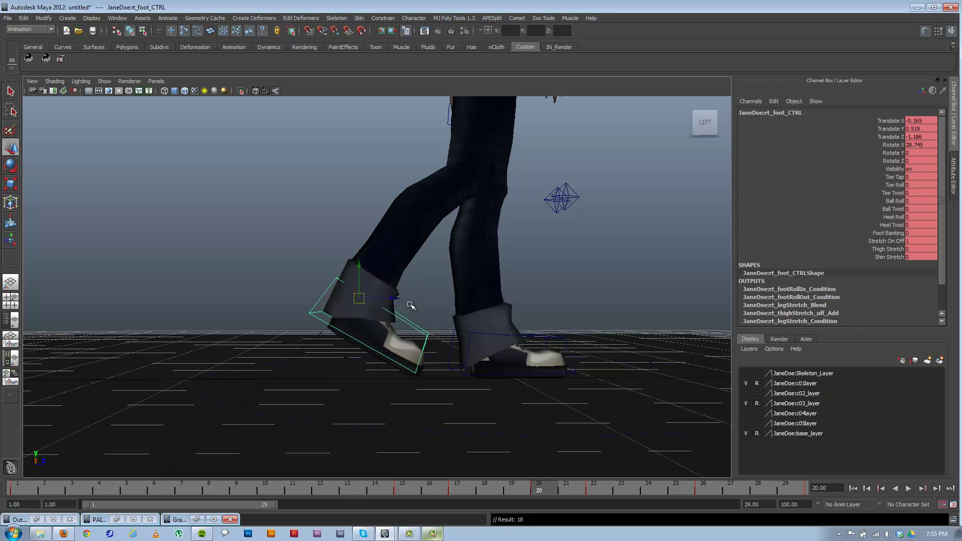
key(alt+v)
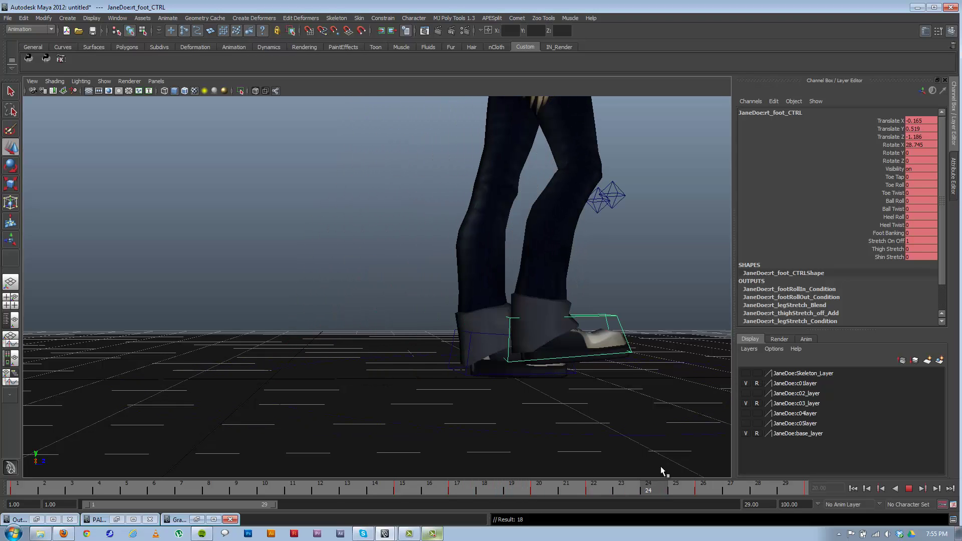
- At frame 25, position the right foot control forward at about 1.245 Translate Z and play the motion
key(alt+v)
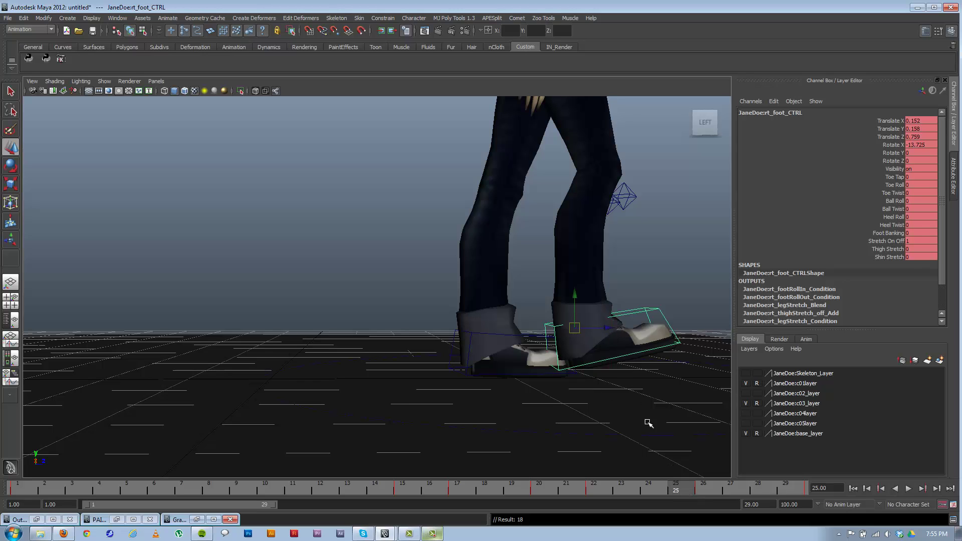
click(702, 491)
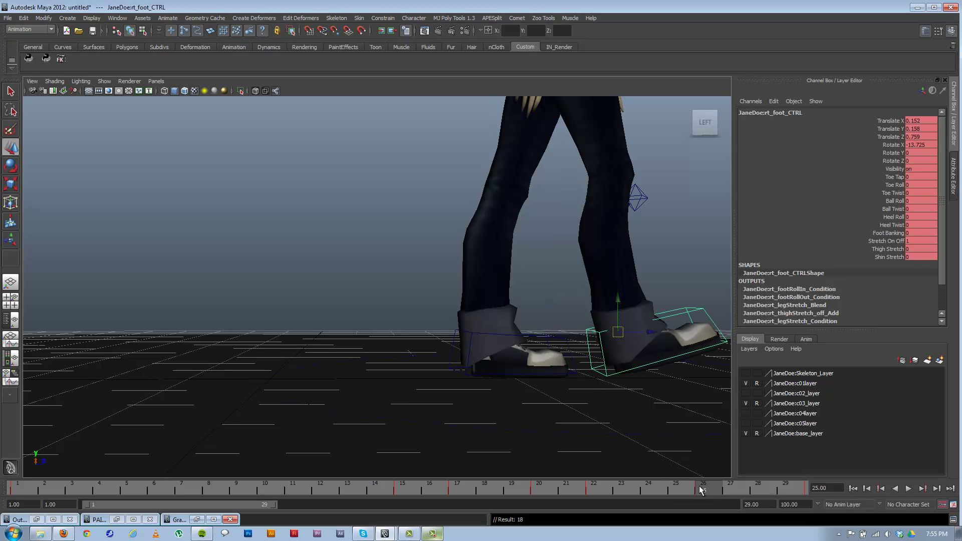
click(674, 485)
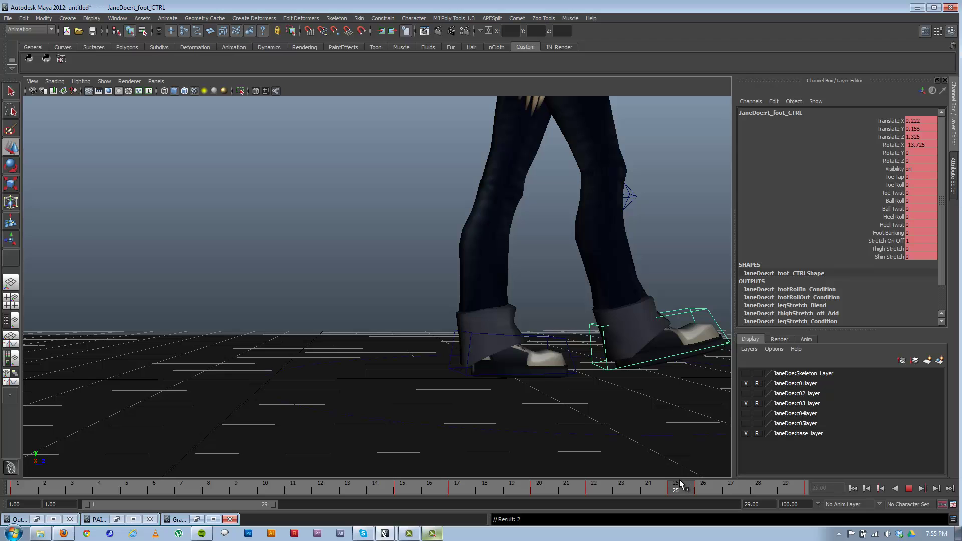
drag(654, 329, 639, 332)
alt+middle_drag(620, 365, 455, 361)
key(alt+v)
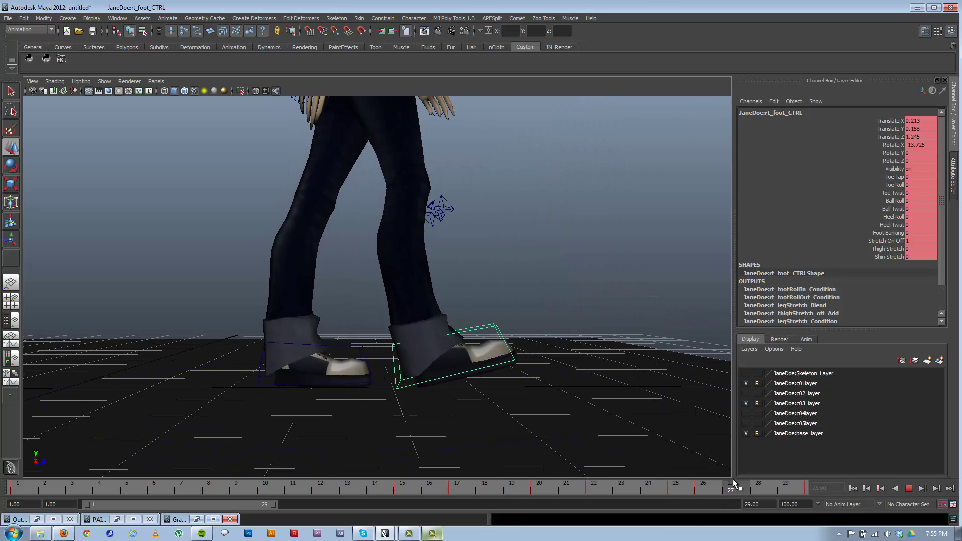
- At frame 28, set the right foot control's Rotate X to 0 and play the cycle to check the landing
click(761, 479)
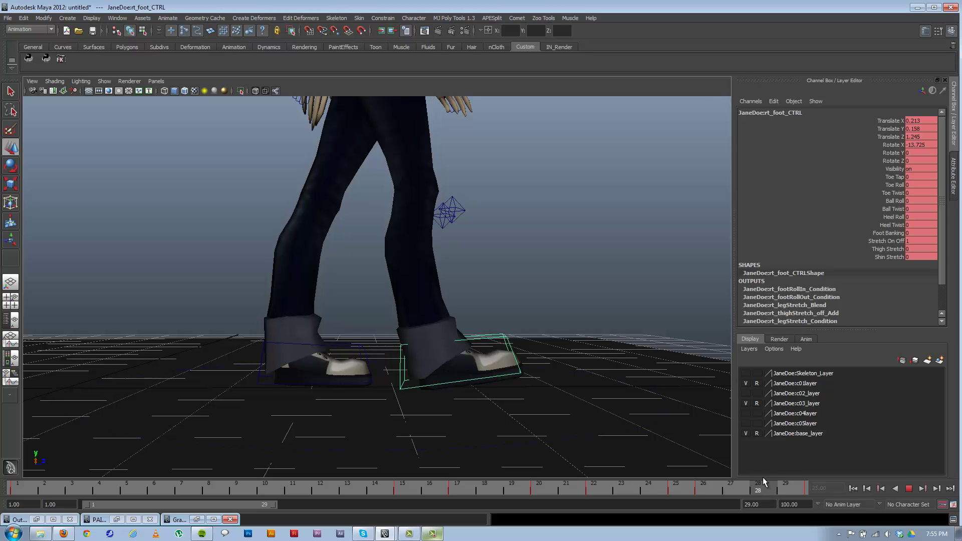
click(915, 145)
text(0)
key(Return)
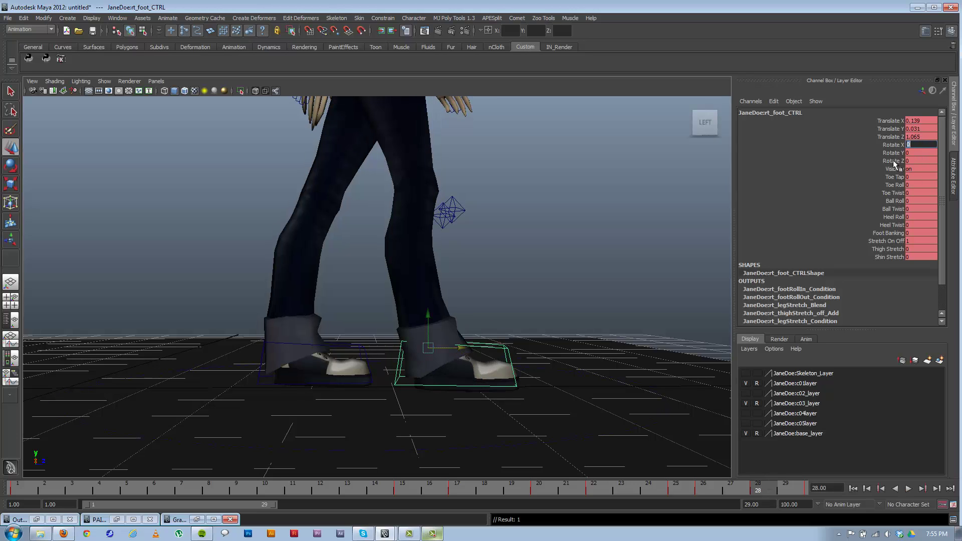
key(alt+v)
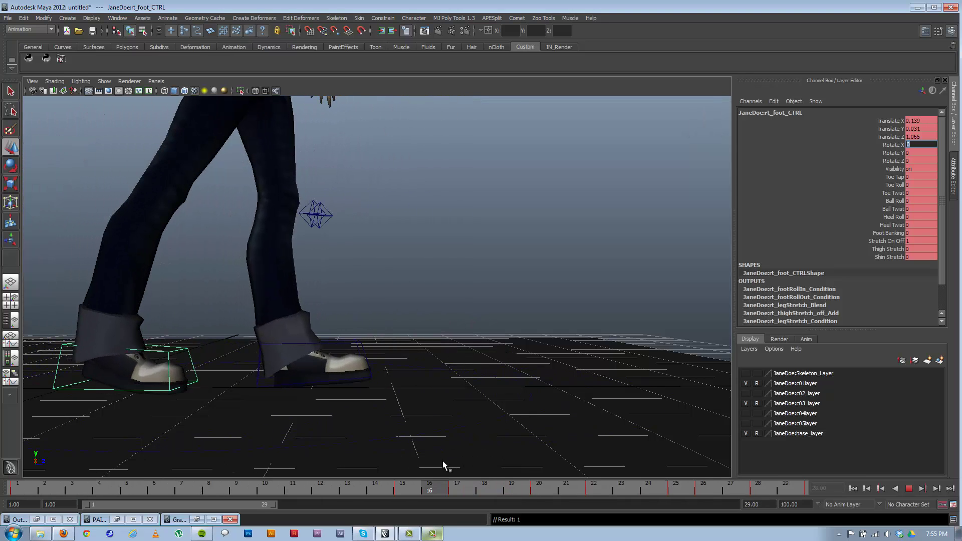
key(alt+v)
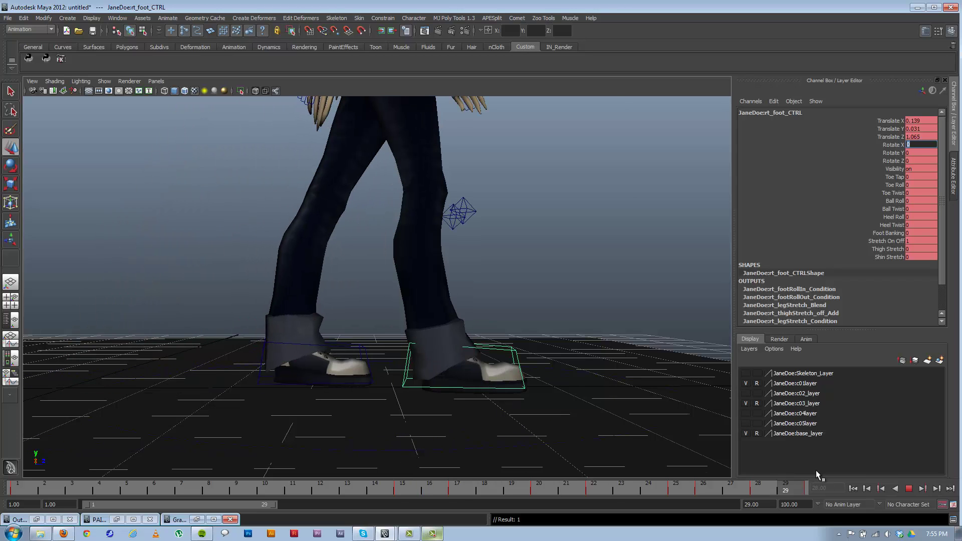
- Extend the playback range's end to frame 30 and scrub back to the contact pose at frame 15
click(765, 505)
text(3)
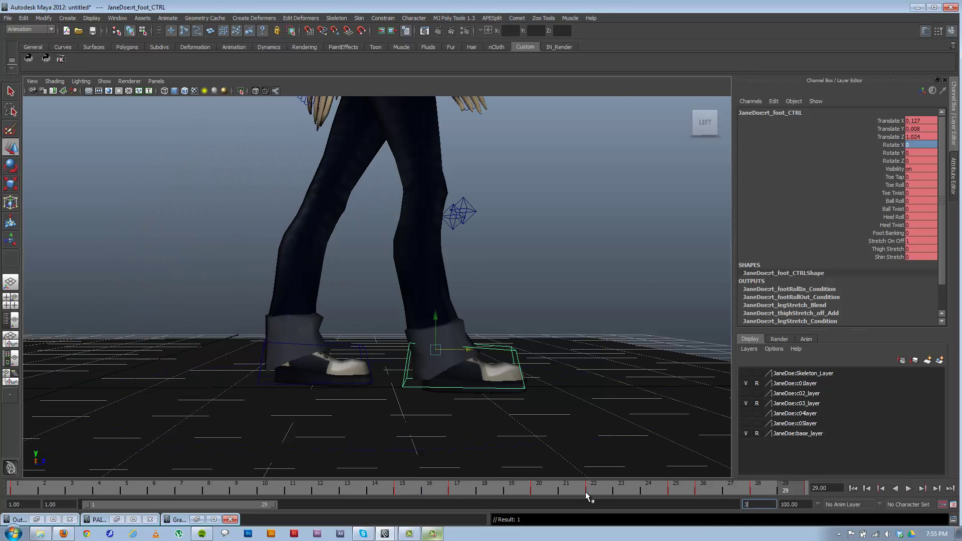
text(0)
key(Return)
drag(784, 486, 390, 487)
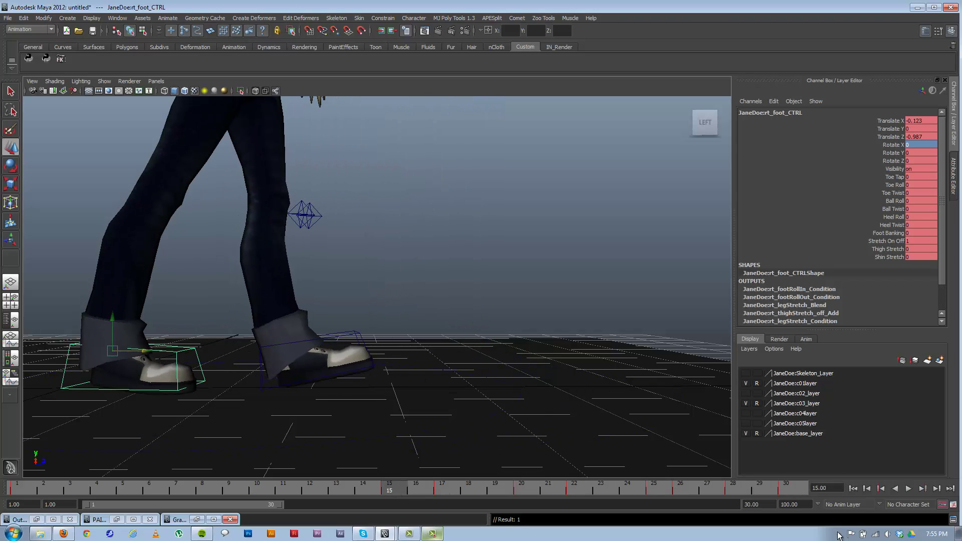
- At frame 30, rotate the right foot control toe-up to about -12.981 Rotate X
click(784, 489)
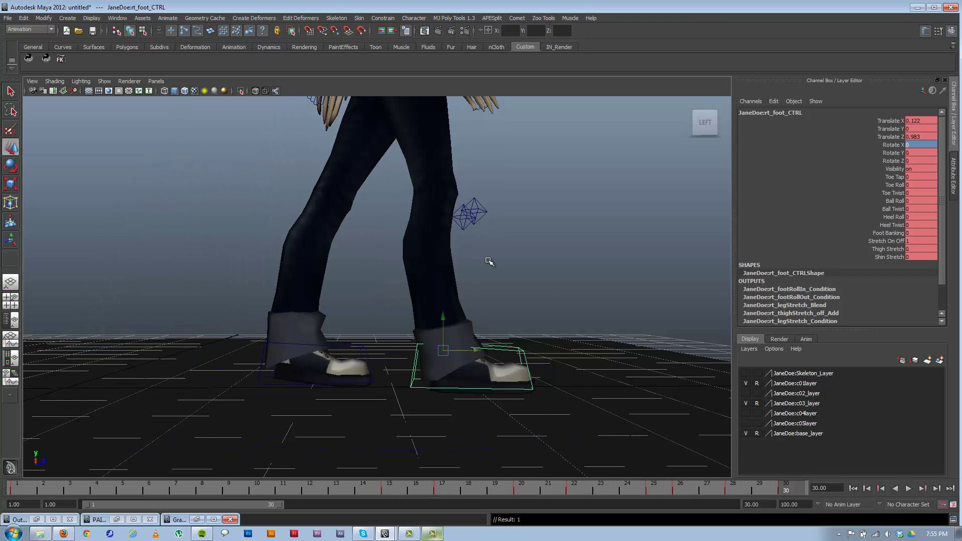
key(e)
mouse_move(476, 314)
mouse_down()
mouse_move(463, 312)
mouse_move(474, 319)
mouse_up()
- Copy the right foot control's key from frame 30 onto frame 1 and play back the loop
right_click(775, 485)
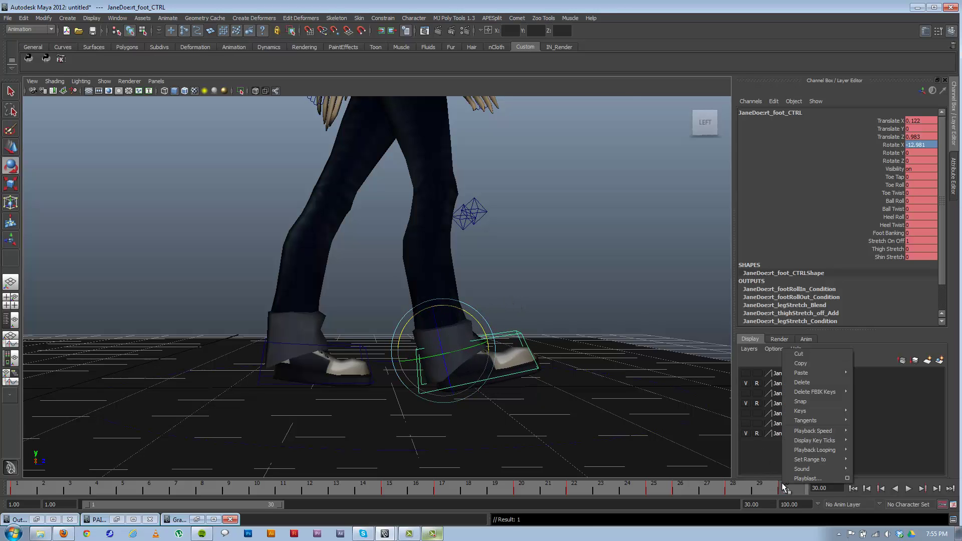
click(807, 365)
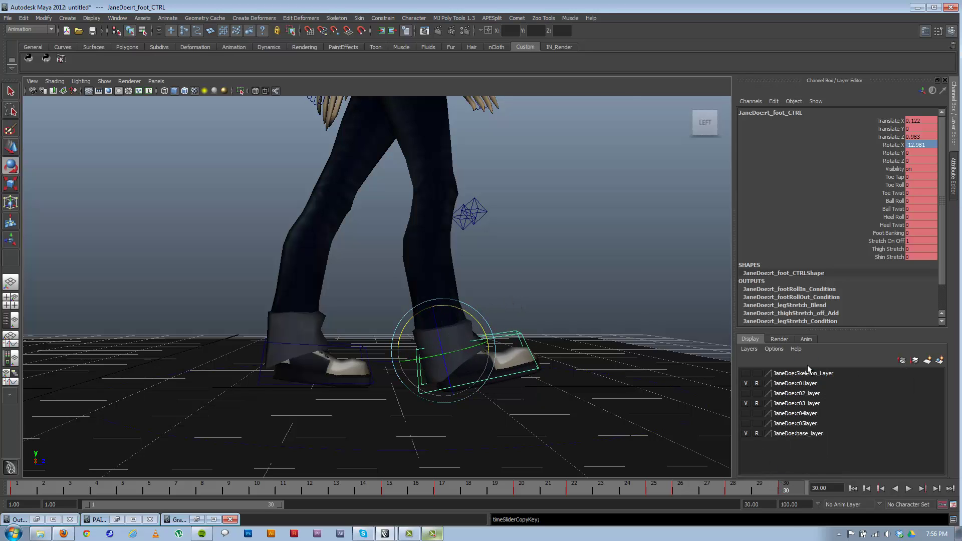
click(10, 491)
right_click(14, 489)
mouse_move(53, 377)
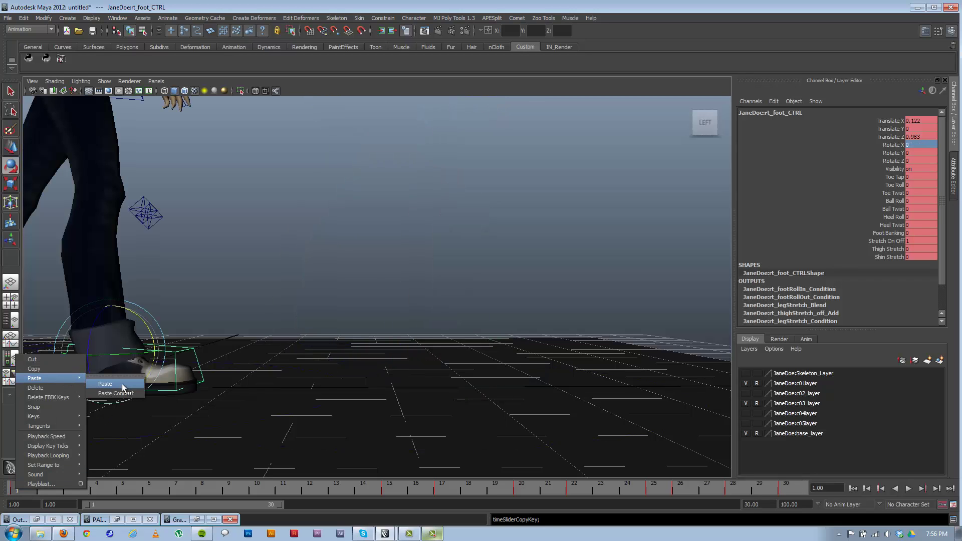
click(105, 384)
key(alt+v)
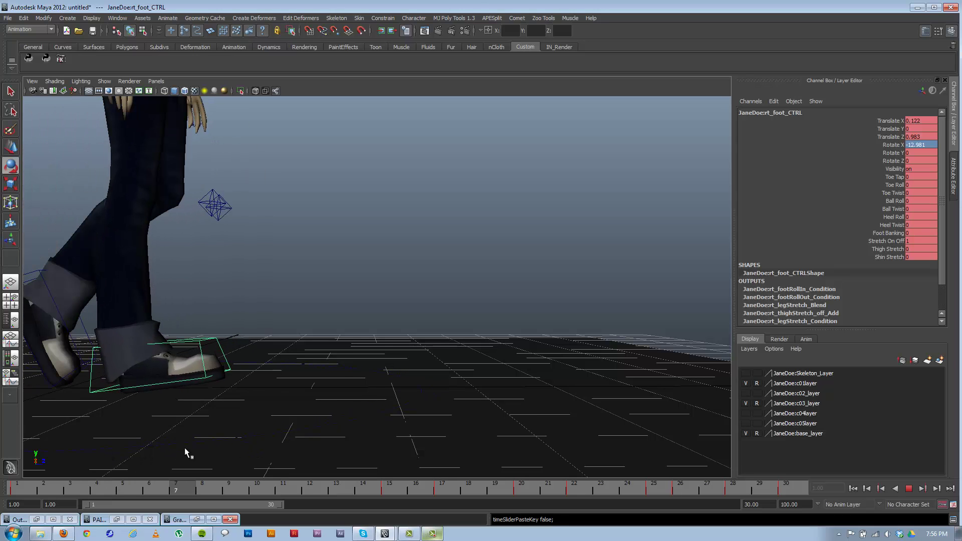
key(alt+v)
- Compare the right foot's heel contact at the start of the cycle with the left and right foot controls at frame 17
alt+middle_drag(203, 389, 365, 370)
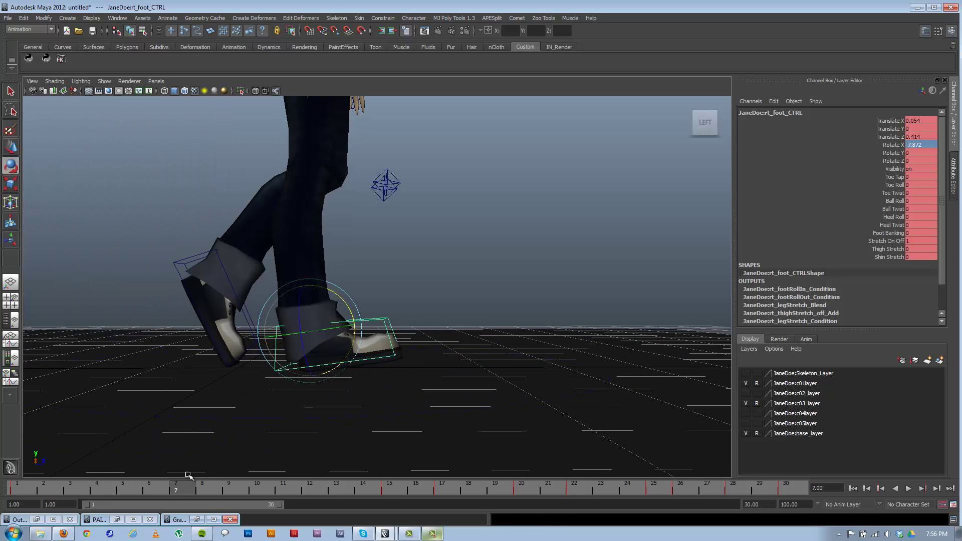
drag(139, 486, 2, 491)
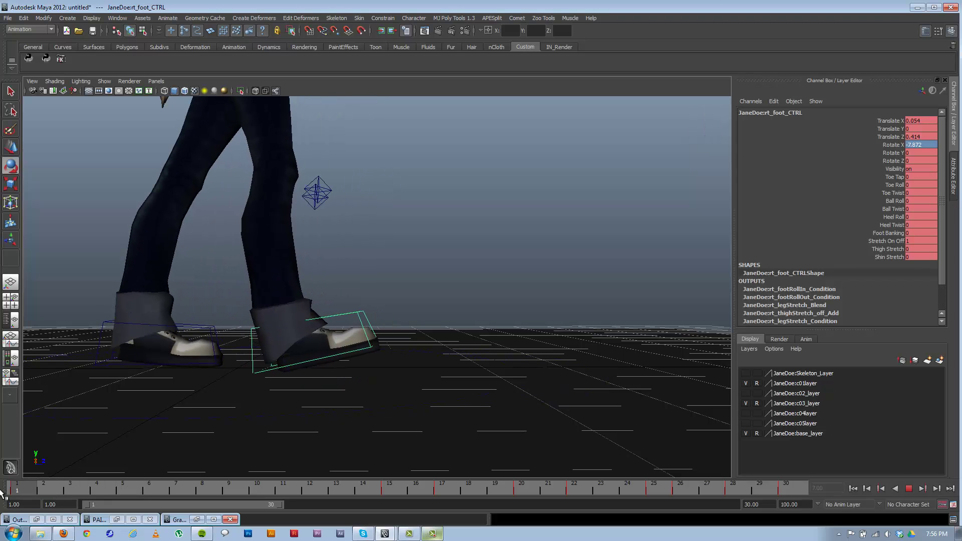
click(442, 489)
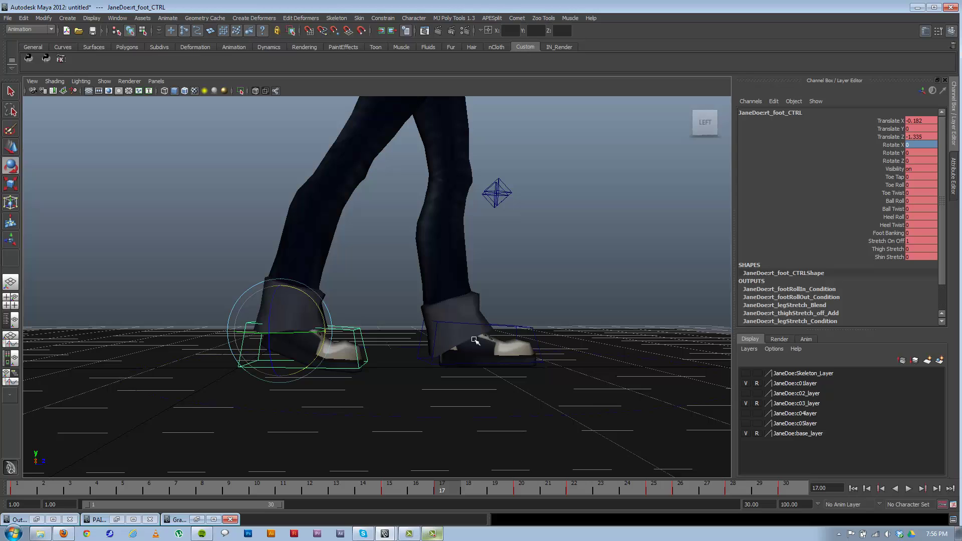
click(518, 328)
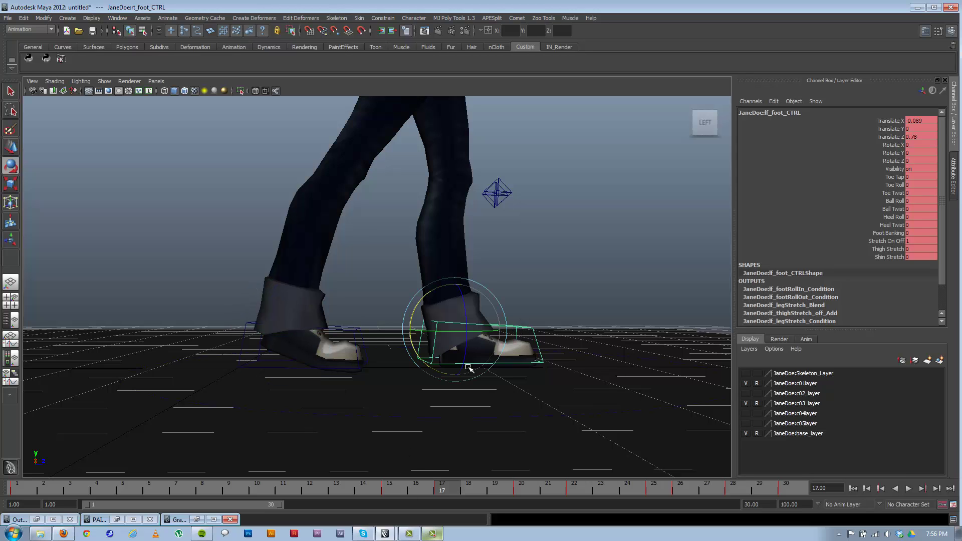
click(337, 331)
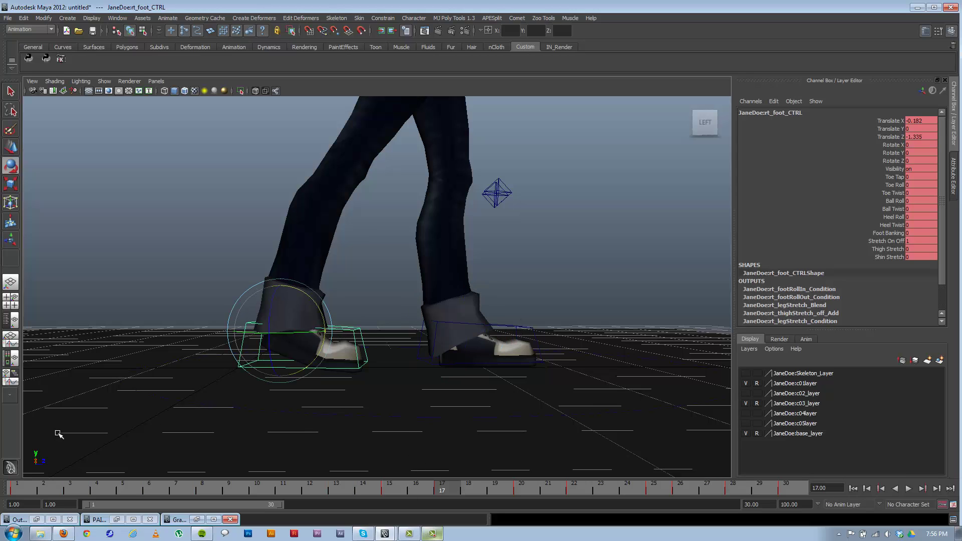
- At frame 3, flatten the right foot control by setting Rotate X to 0
drag(29, 489, 68, 488)
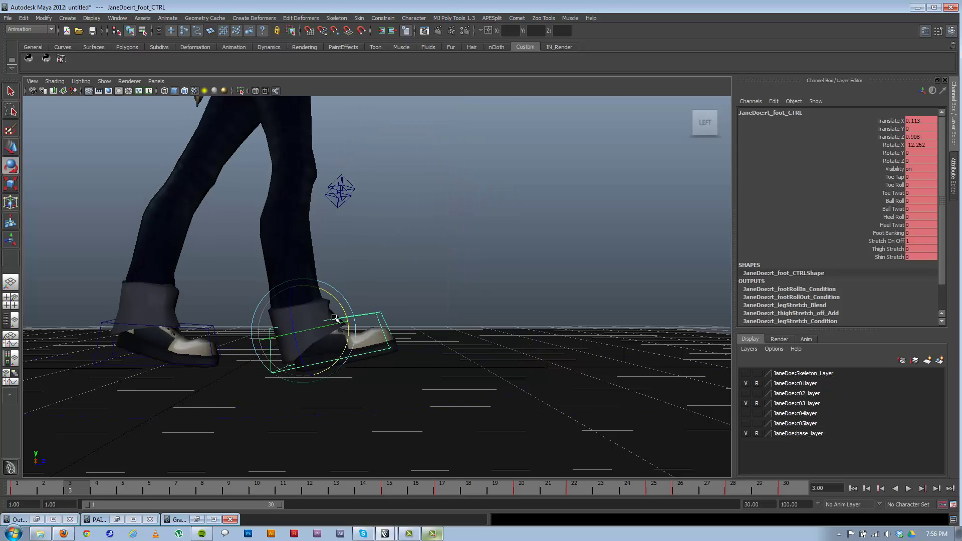
click(922, 144)
text(0)
key(Return)
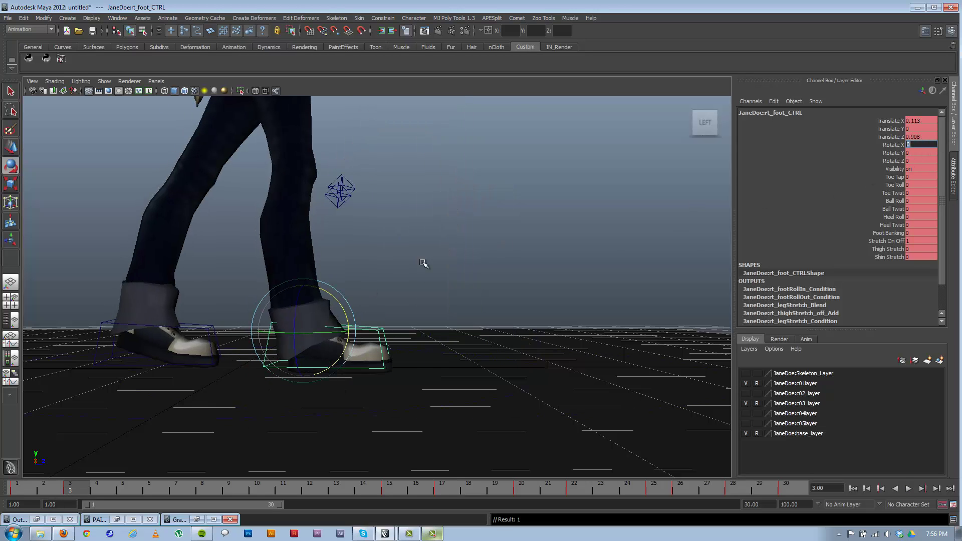
- Play back the loop to check foot sliding, and make all key tangents on the right foot control's Translate Z curve linear
key(alt+v)
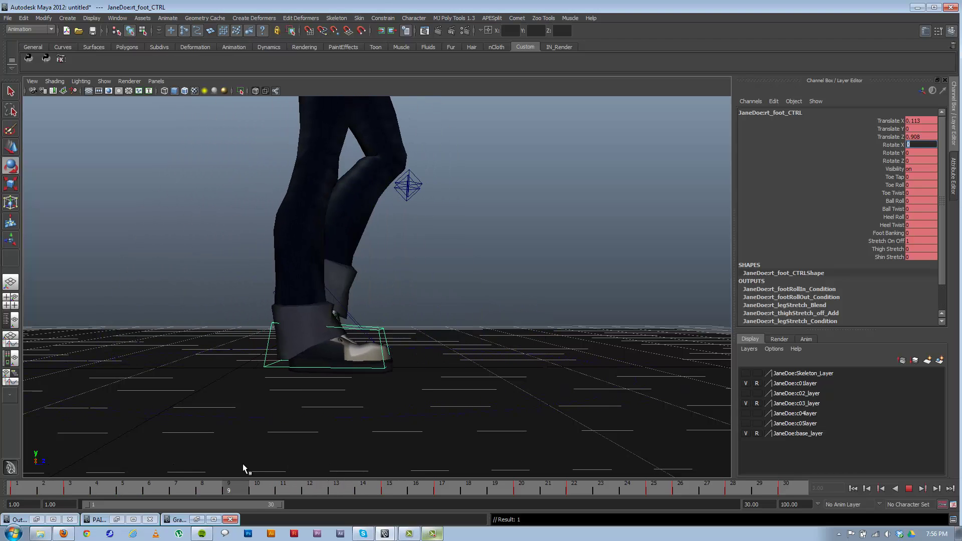
key(alt+v)
mouse_move(228, 518)
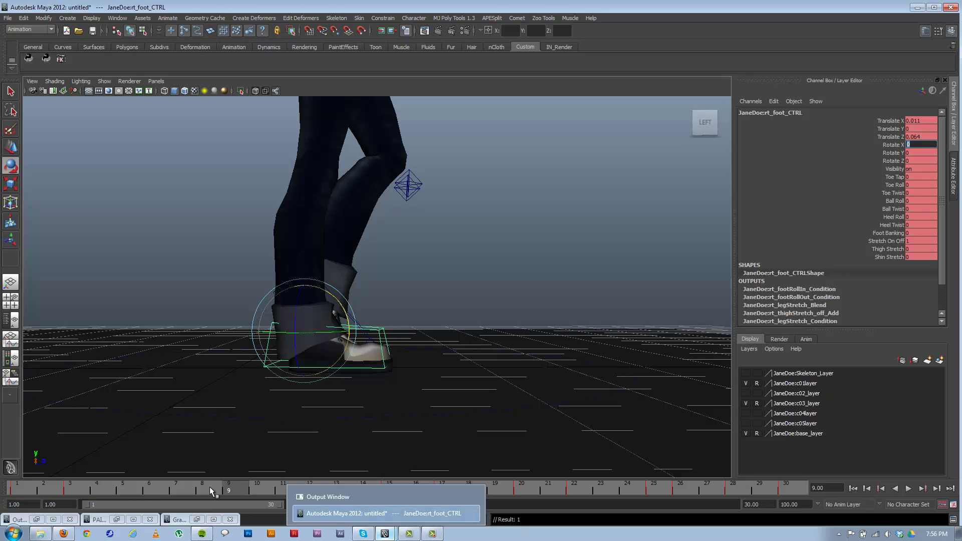
click(198, 520)
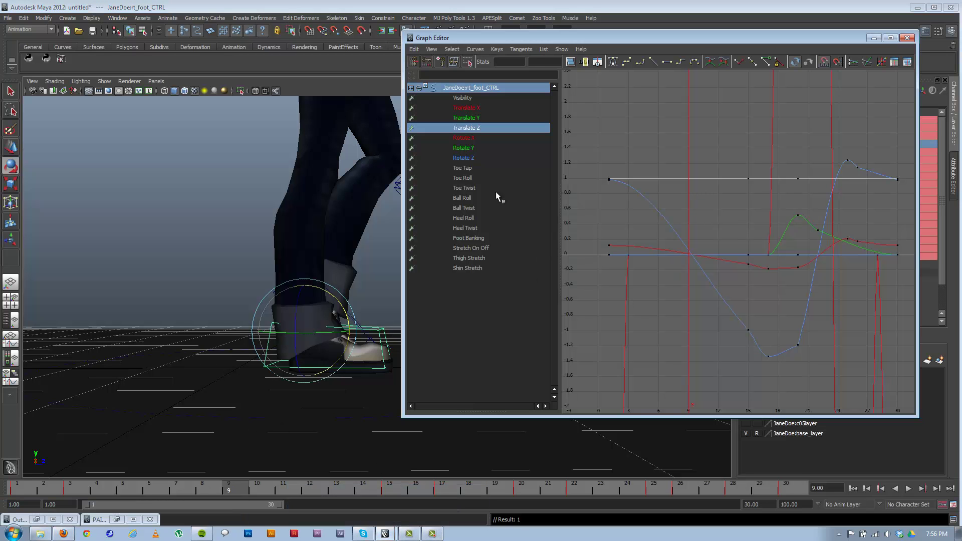
click(463, 149)
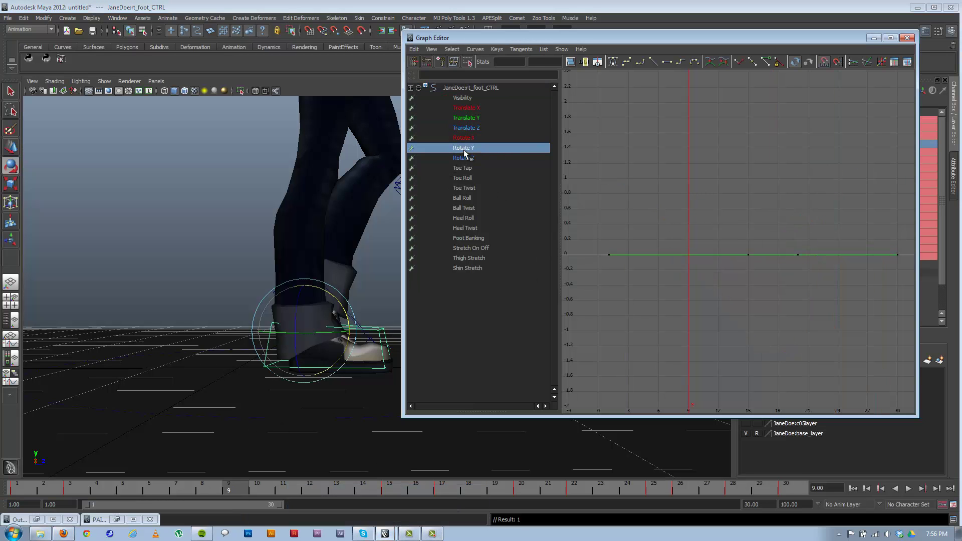
click(479, 129)
mouse_move(711, 282)
alt+middle_down()
mouse_move(698, 273)
mouse_move(727, 278)
alt+middle_up()
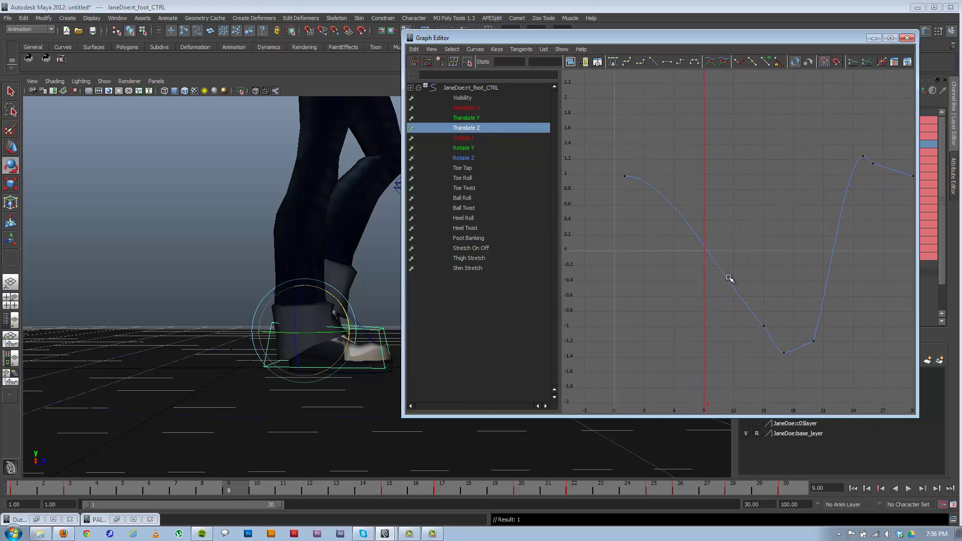
drag(611, 154, 915, 395)
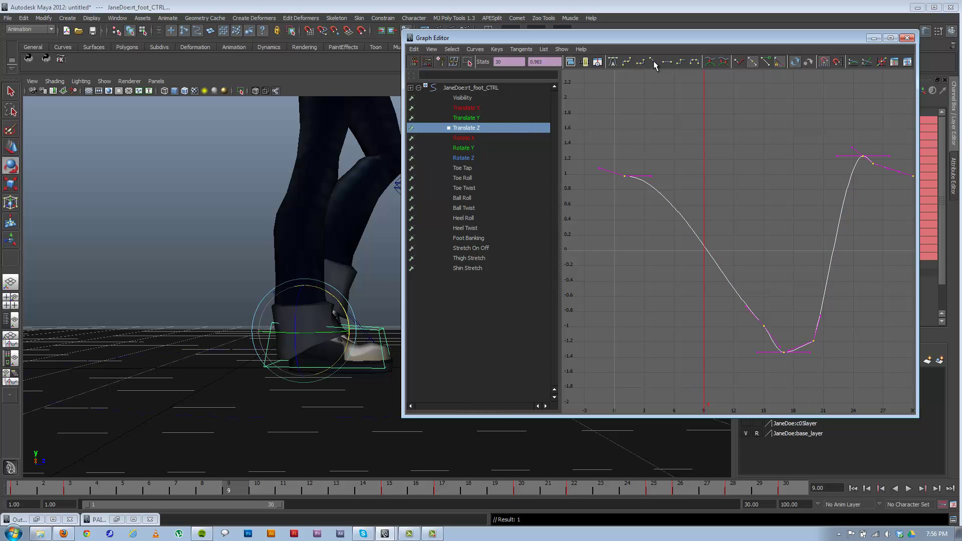
click(874, 38)
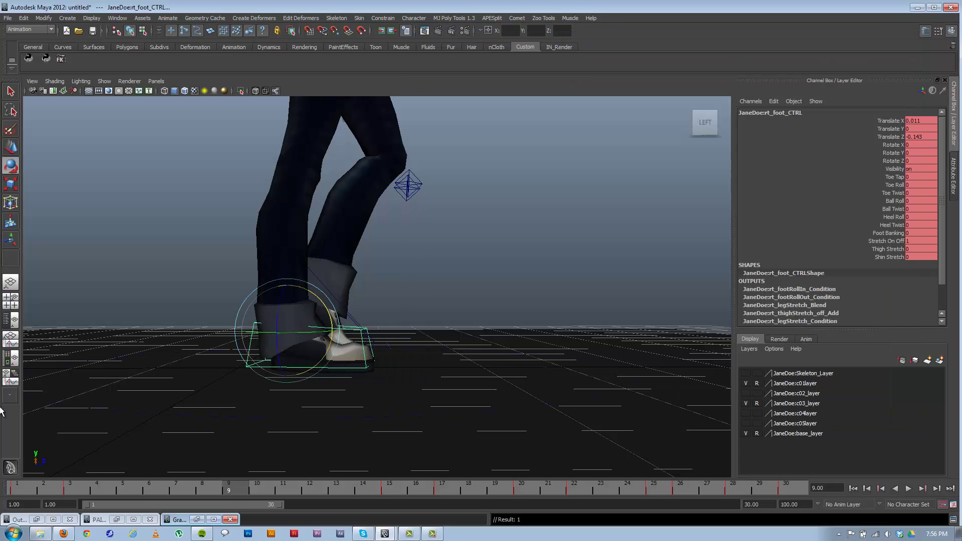
- At frame 28, rotate the right foot control toe-up to about -23.295 Rotate X and play back the landing
click(38, 489)
key(alt+v)
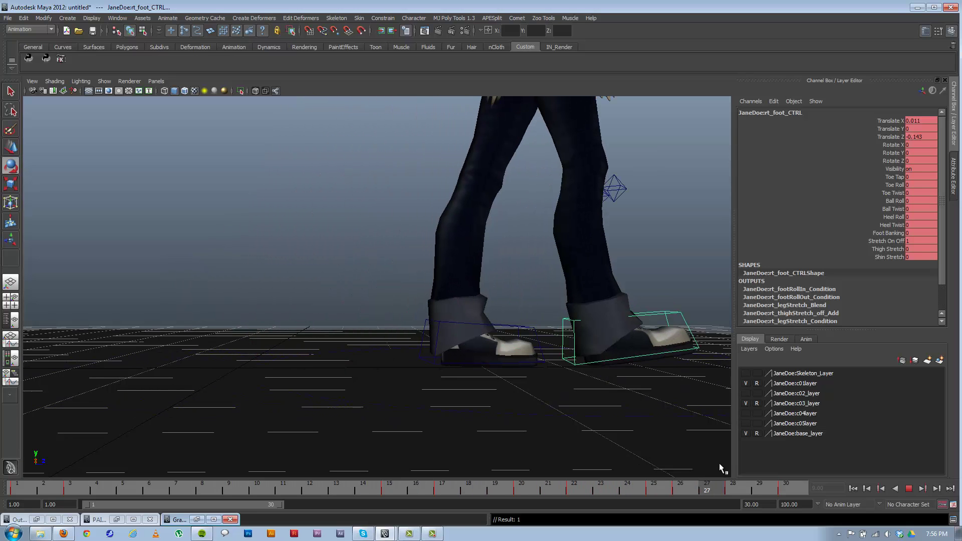
key(alt+v)
alt+middle_drag(680, 467, 630, 470)
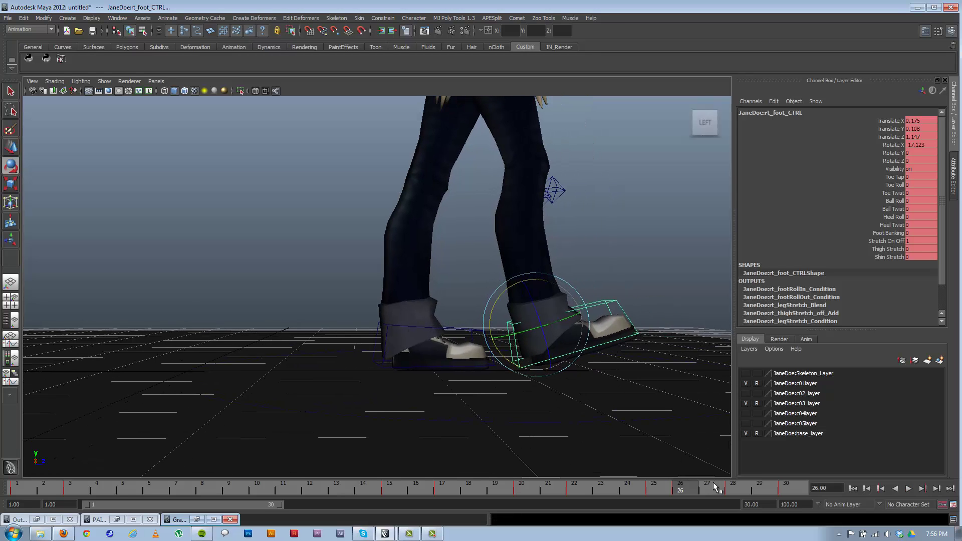
key(alt+v)
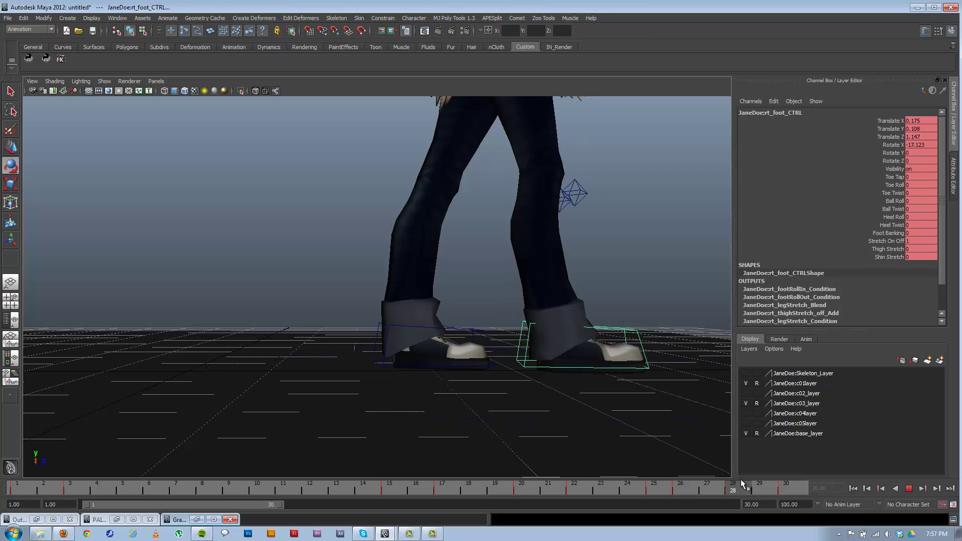
key(alt+v)
drag(579, 294, 518, 351)
key(alt+v)
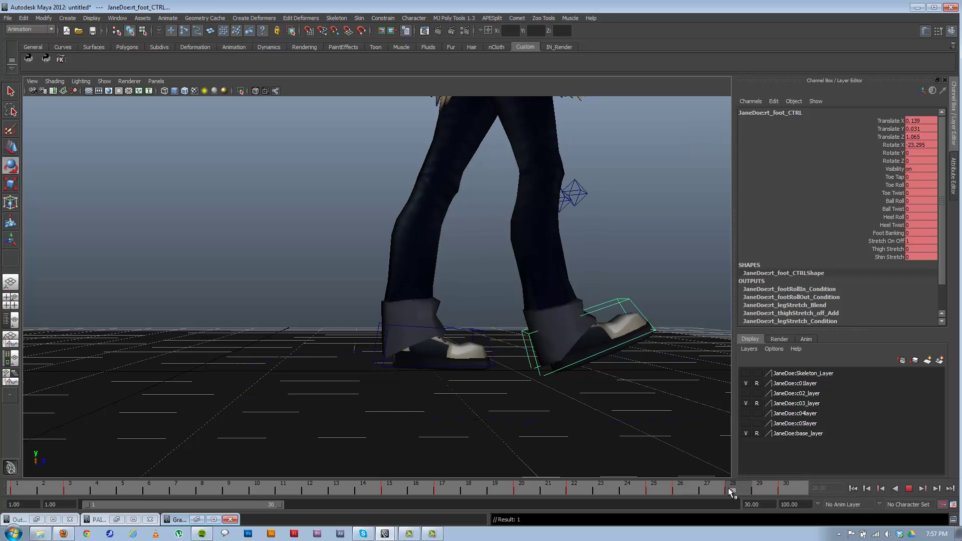
- At frame 26, move the right foot control forward to about 1.215 Translate Z and review the motion
key(alt+v)
key(w)
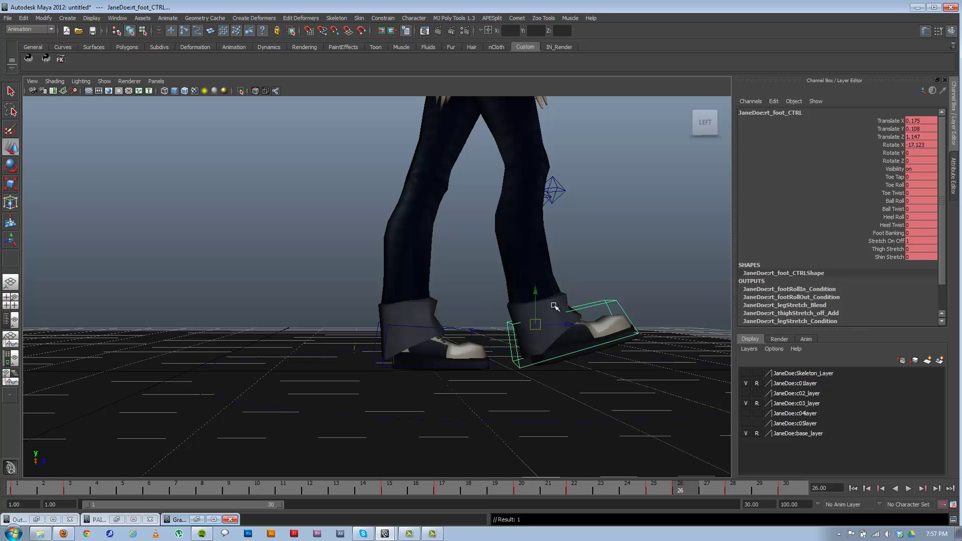
drag(567, 322, 572, 323)
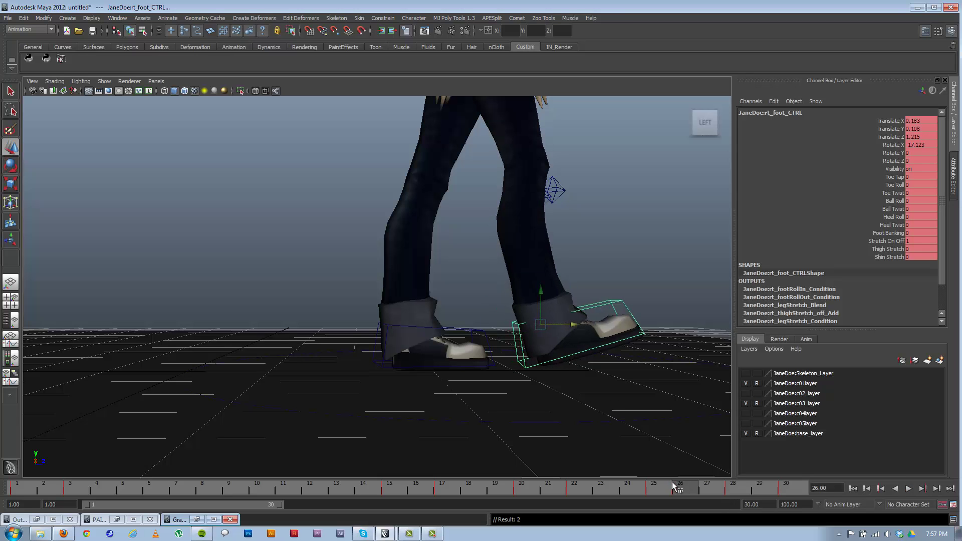
key(alt+v)
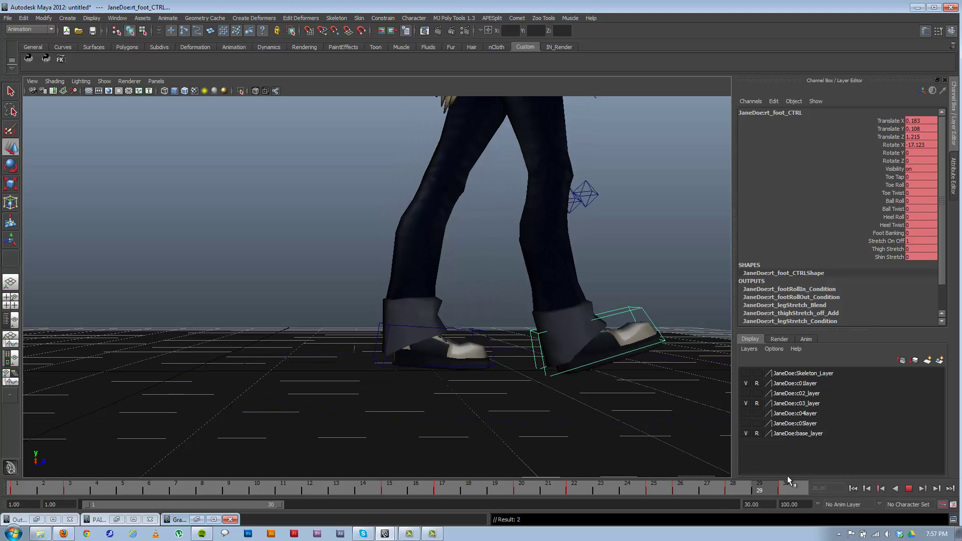
key(alt+v)
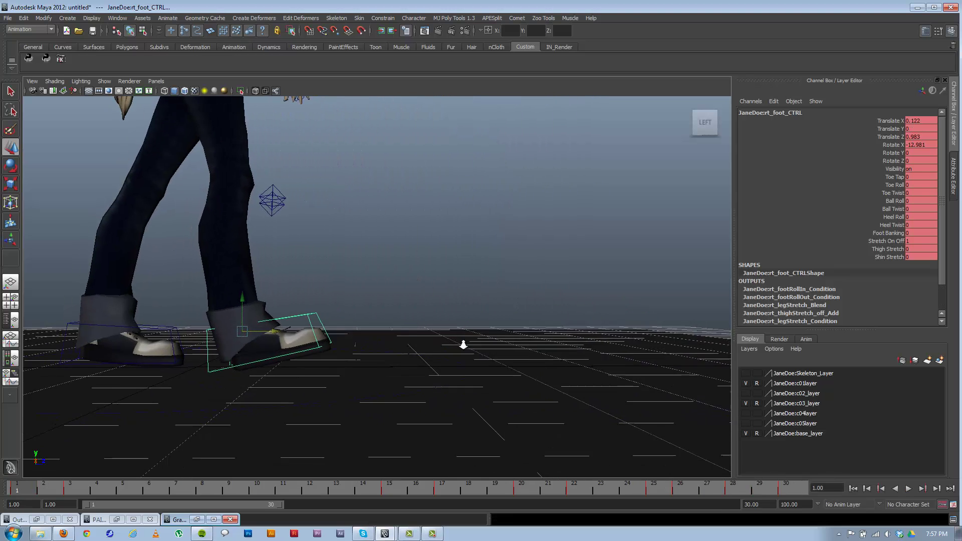
- Play the walk with the whole character in view, and at frame 28 rotate the right foot control to about -12.141 Rotate X
scroll(464, 345, down, 6)
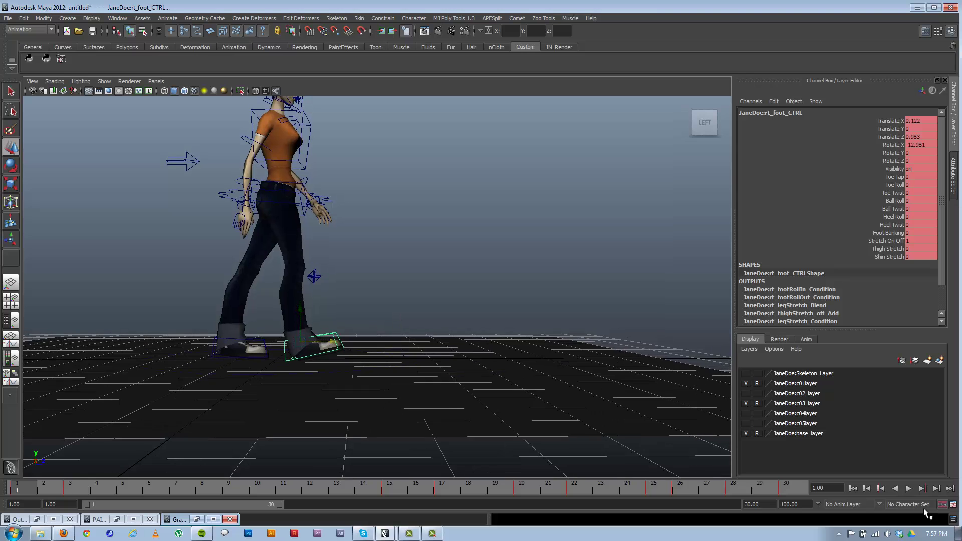
click(911, 488)
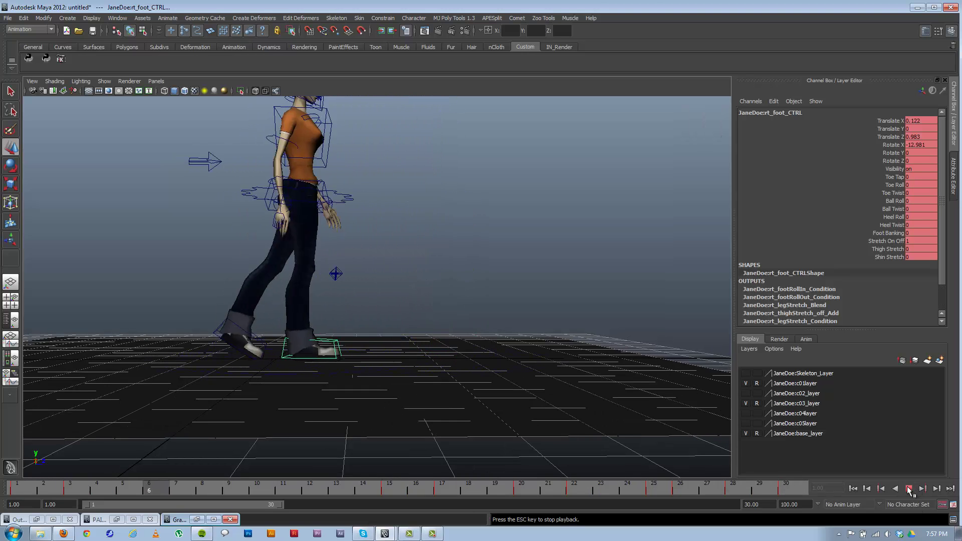
key(Escape)
drag(55, 487, 736, 490)
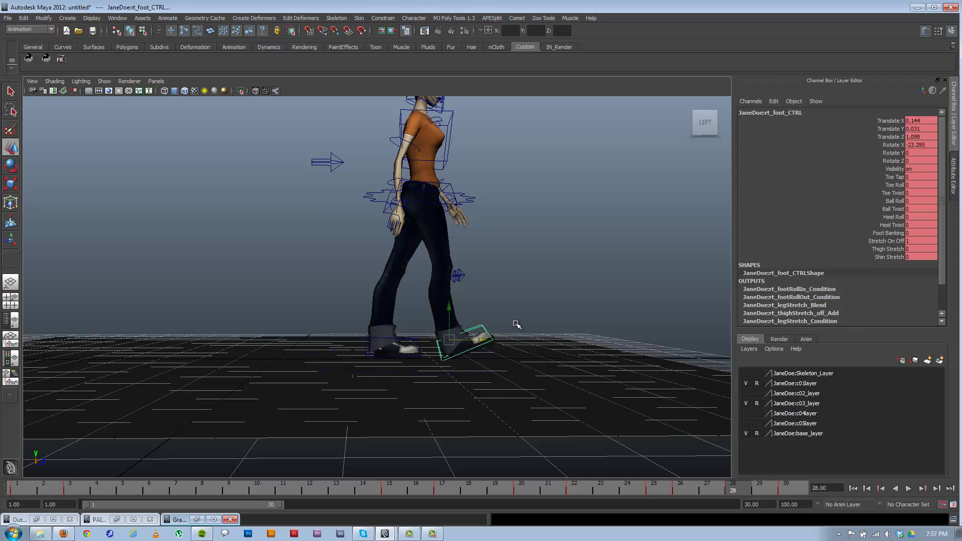
key(e)
drag(476, 303, 482, 304)
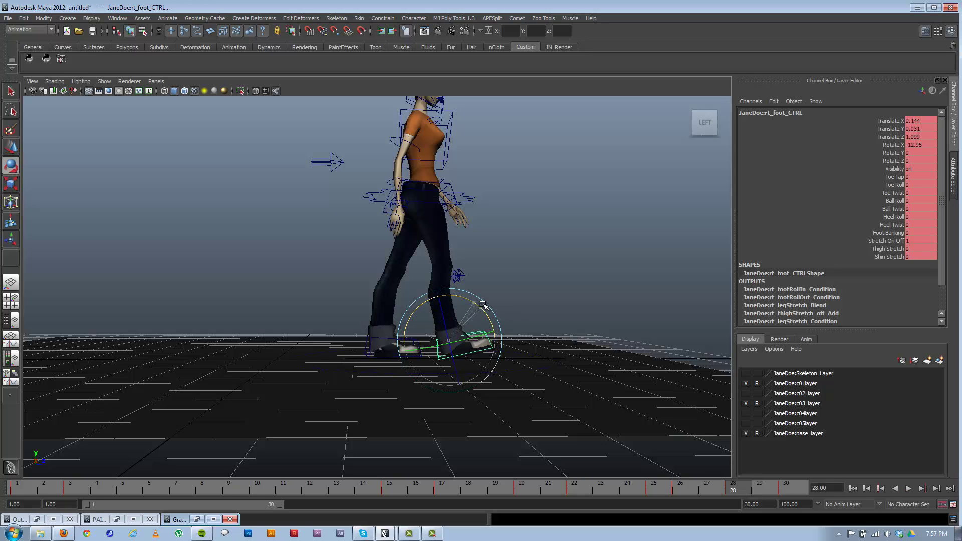
key(alt+v)
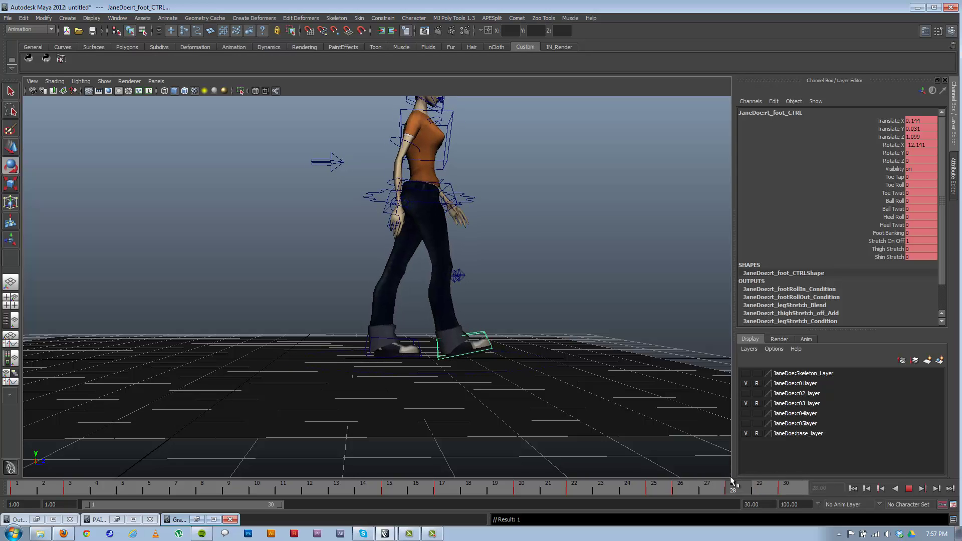
key(alt+v)
- At frame 28, raise the right foot control to about 0.108 Translate Y, move it forward to about 1.255 Translate Z, and key it
key(w)
drag(482, 340, 492, 341)
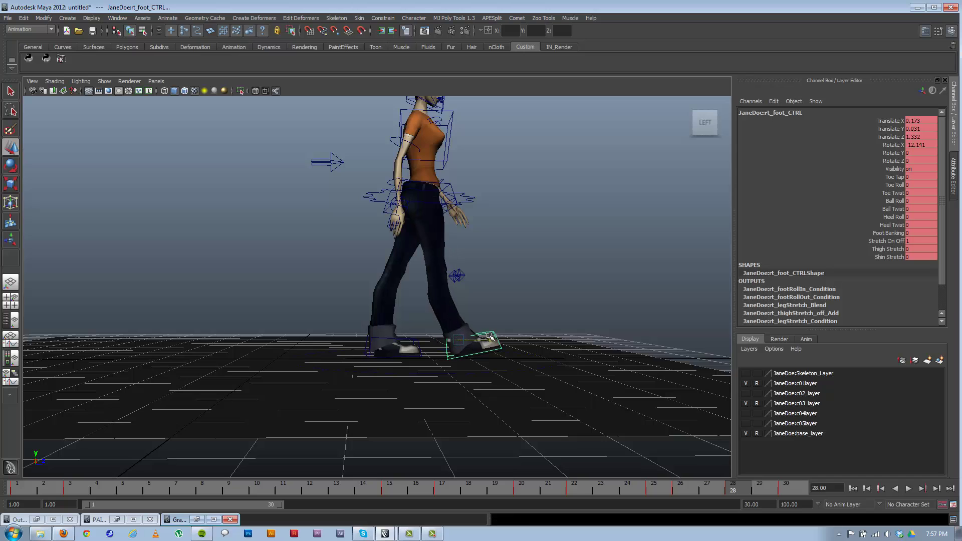
drag(460, 313, 460, 308)
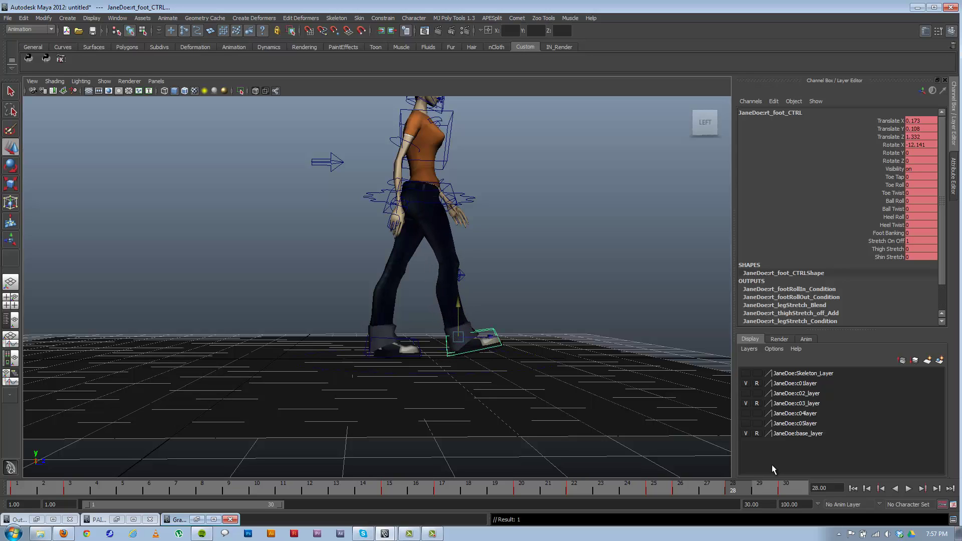
key(alt+v)
click(760, 488)
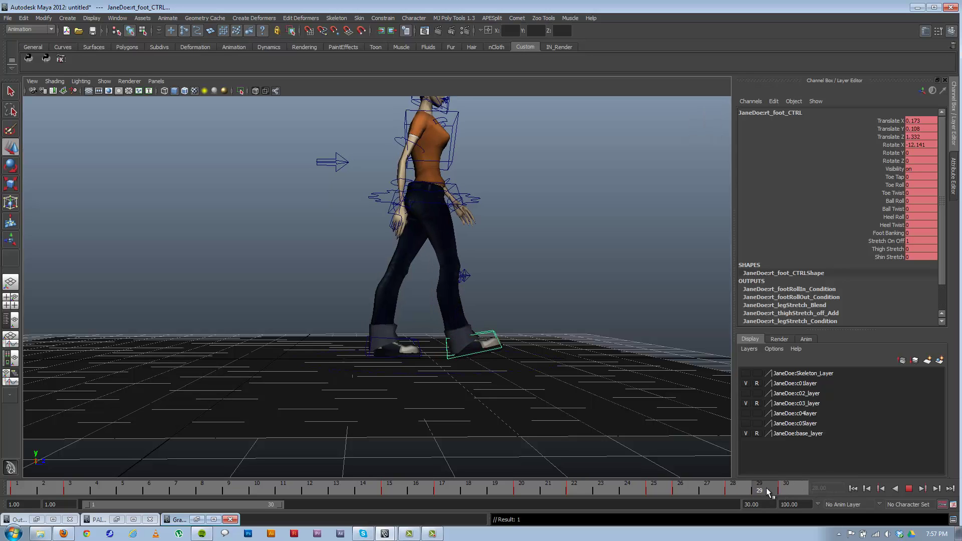
drag(757, 493, 733, 493)
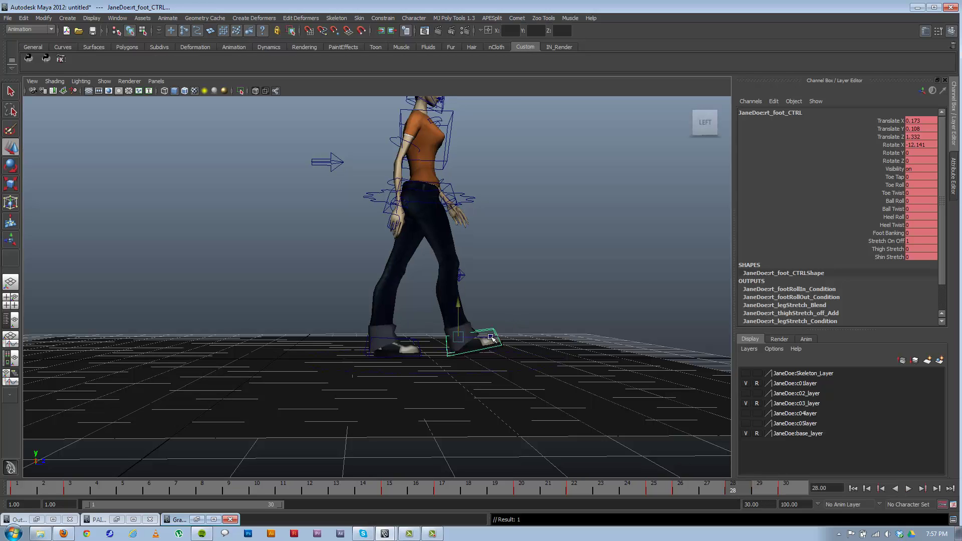
drag(491, 335, 485, 337)
key(s)
key(alt+v)
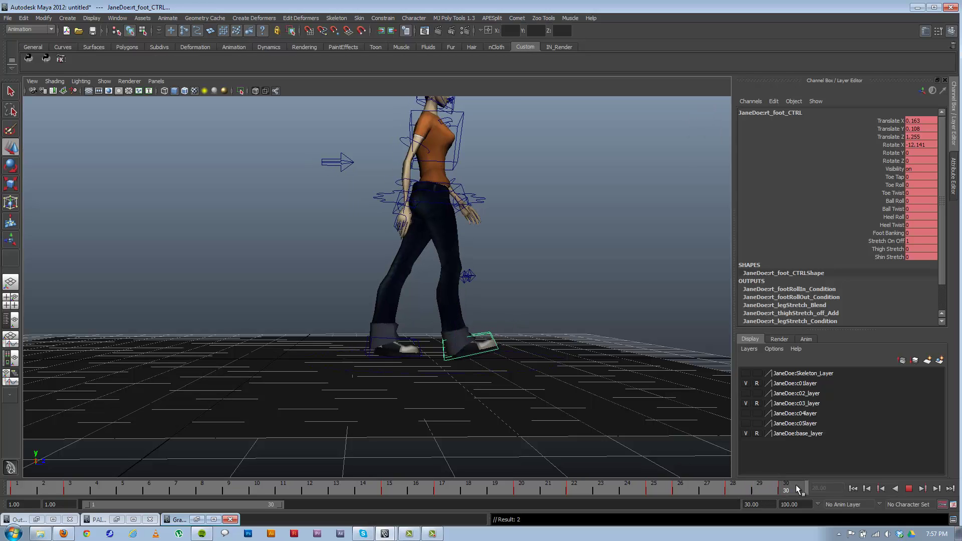
- At frame 25, rotate the right foot control nearly flat to about 0.464 Rotate X
mouse_move(657, 493)
mouse_down()
mouse_move(519, 495)
mouse_move(604, 480)
mouse_move(837, 486)
mouse_move(487, 489)
mouse_move(753, 482)
mouse_move(650, 489)
mouse_up()
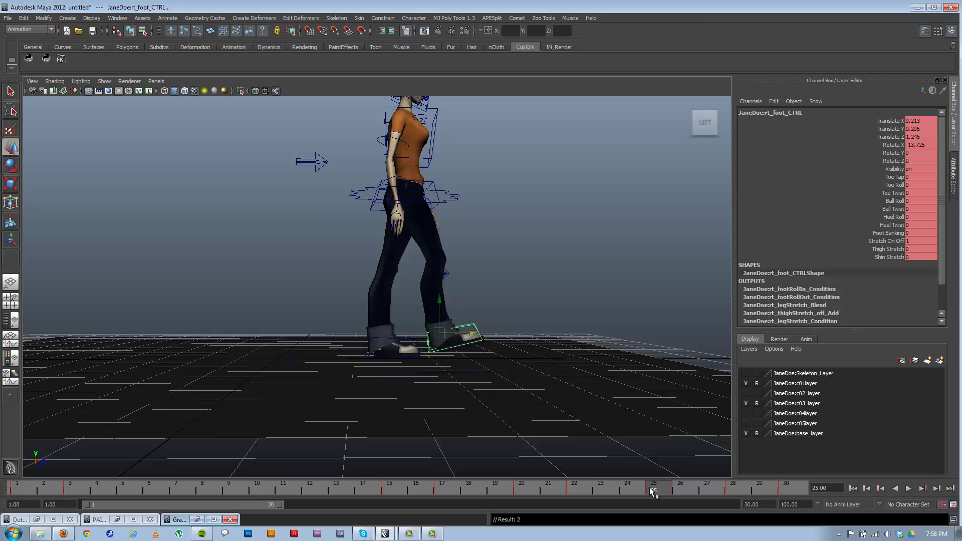
key(e)
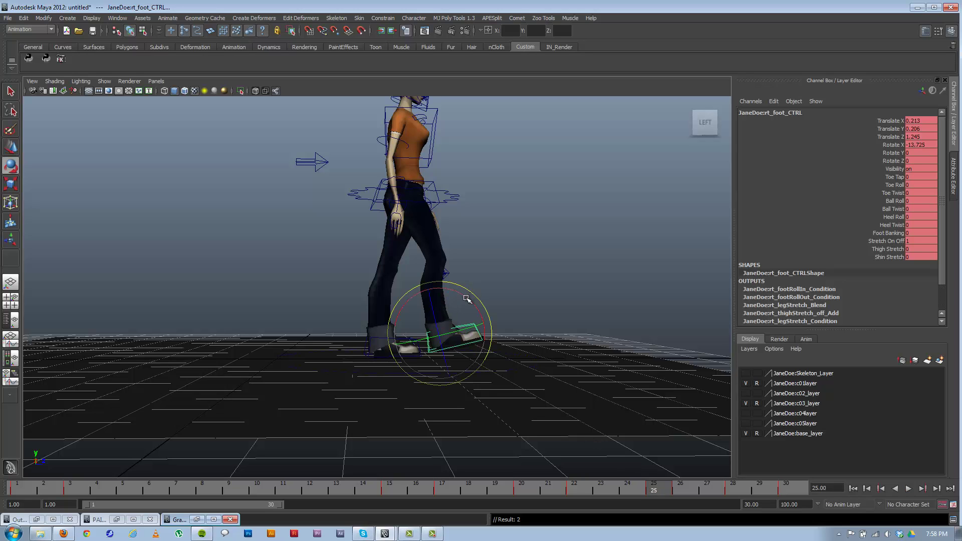
drag(467, 300, 475, 306)
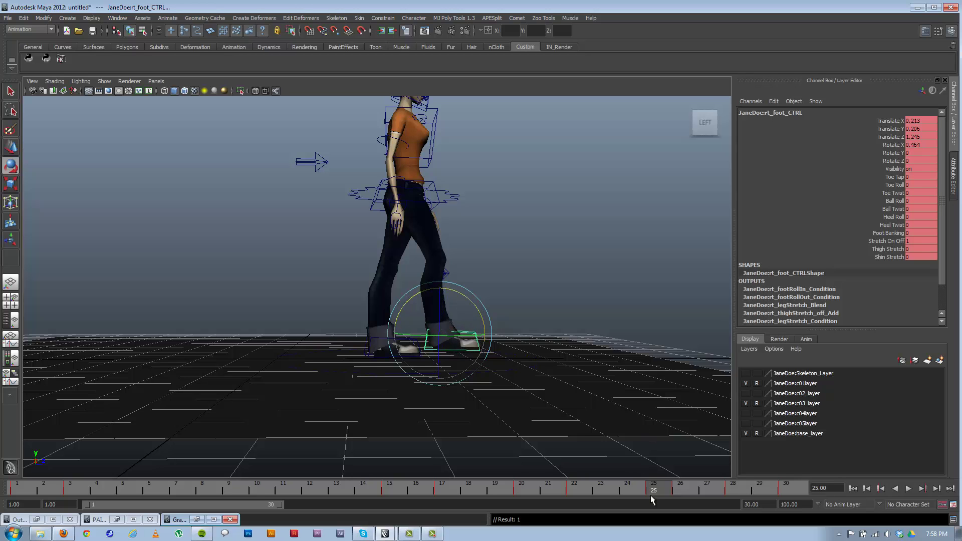
- Delete the right foot control's key at frame 26 and play back the loop
mouse_move(644, 488)
mouse_down()
mouse_move(579, 488)
mouse_move(686, 487)
mouse_move(662, 487)
mouse_move(678, 486)
mouse_up()
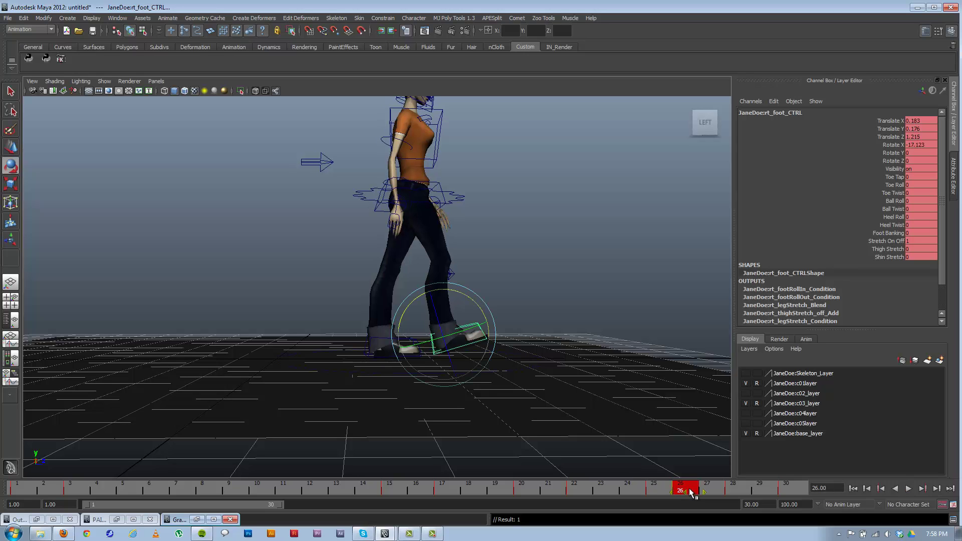
key(alt+v)
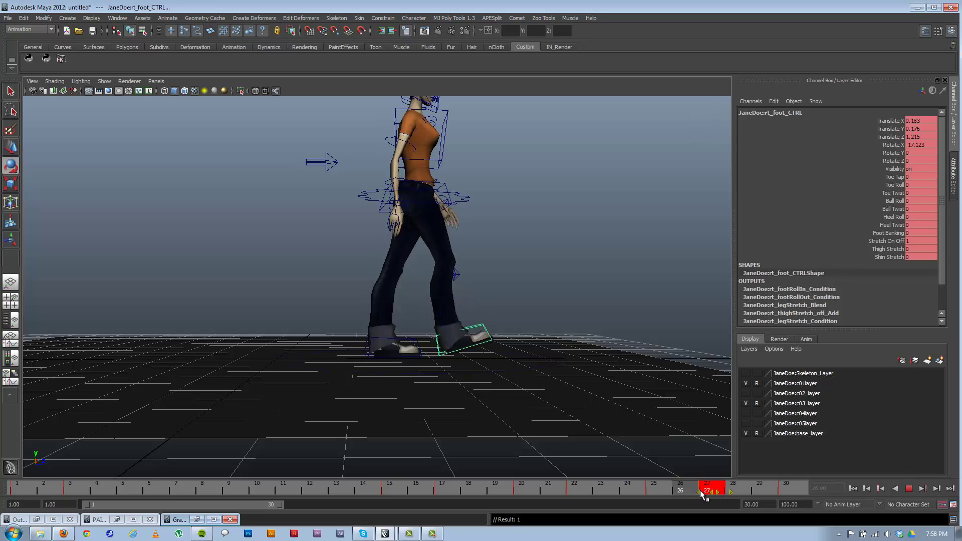
right_click(684, 494)
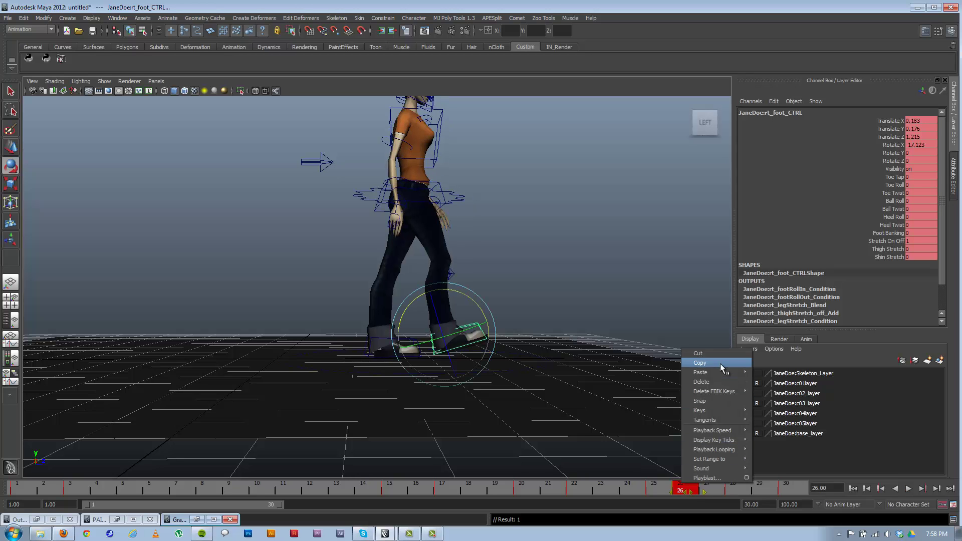
click(716, 382)
key(alt+v)
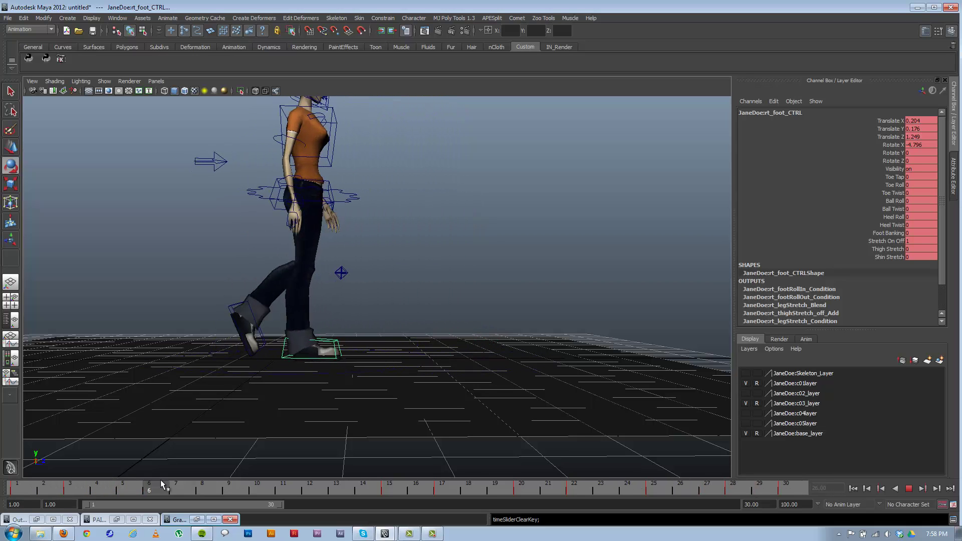
key(alt+v)
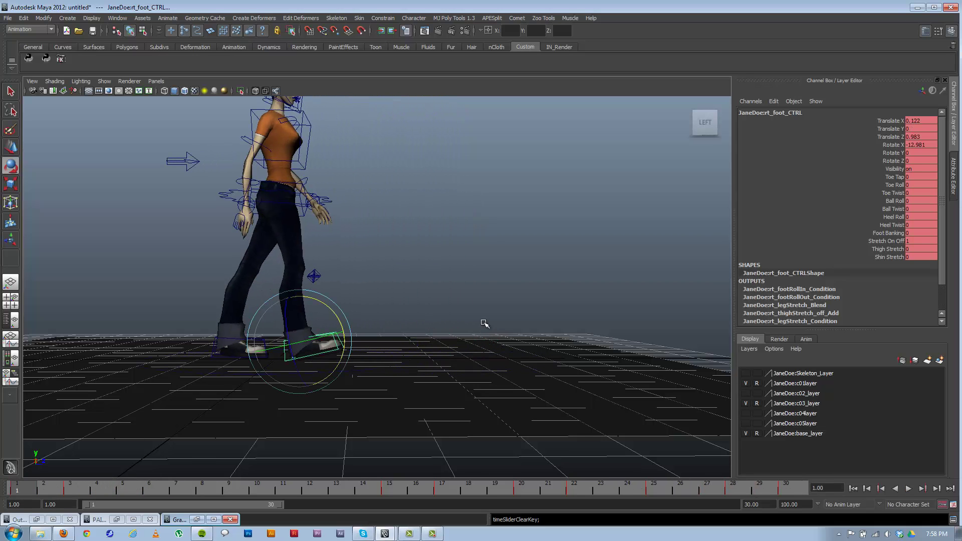
- Select the move-all control and examine the character's forward travel at frames 1, 15 and 30 and in playback
alt+drag(485, 323, 506, 384)
click(527, 378)
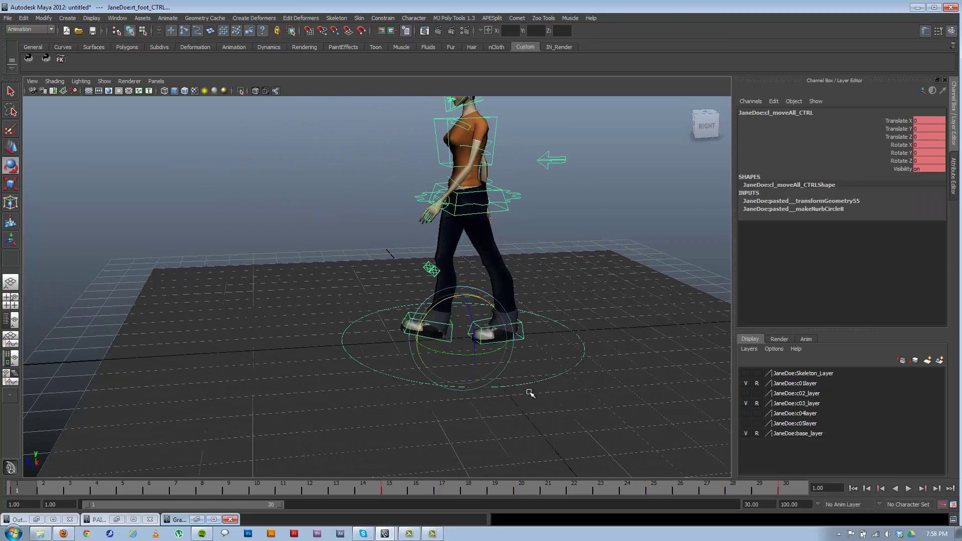
key(w)
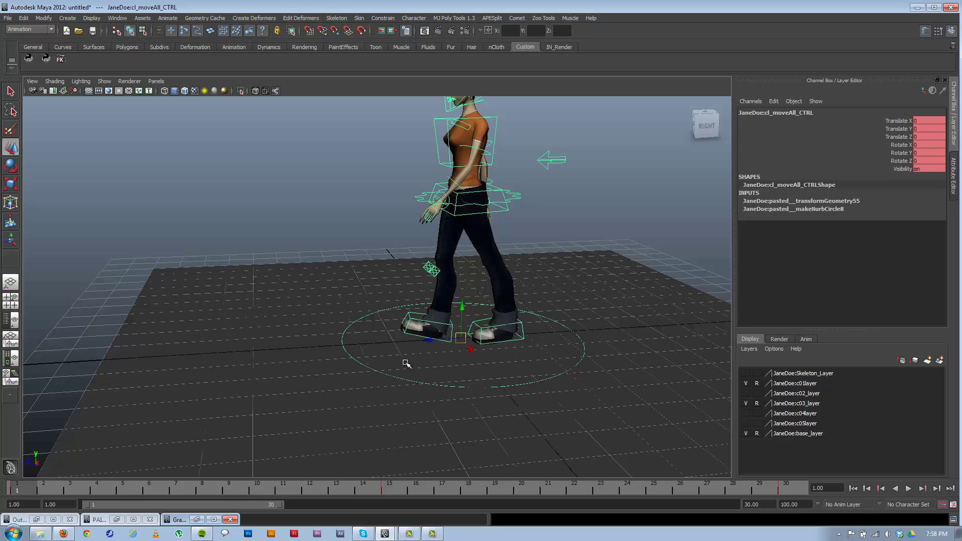
click(385, 495)
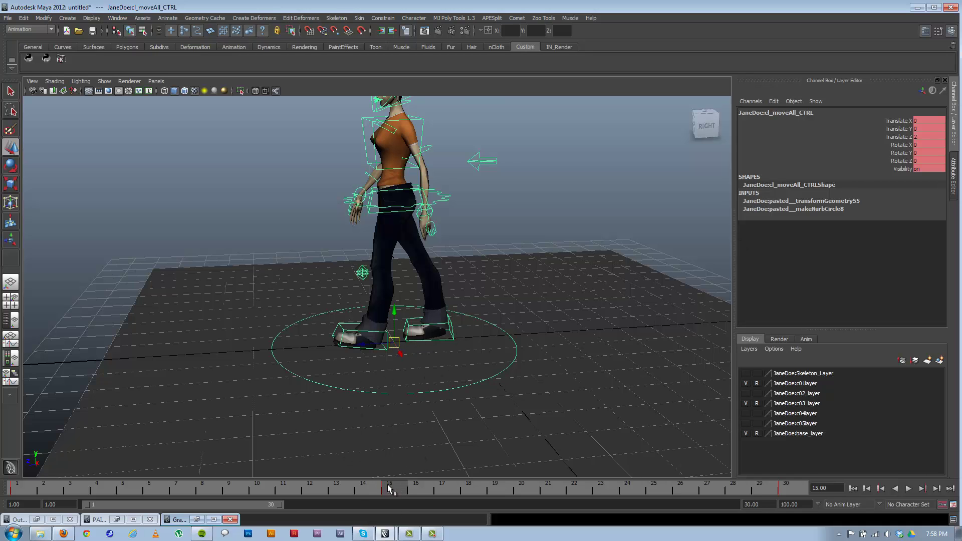
key(alt+v)
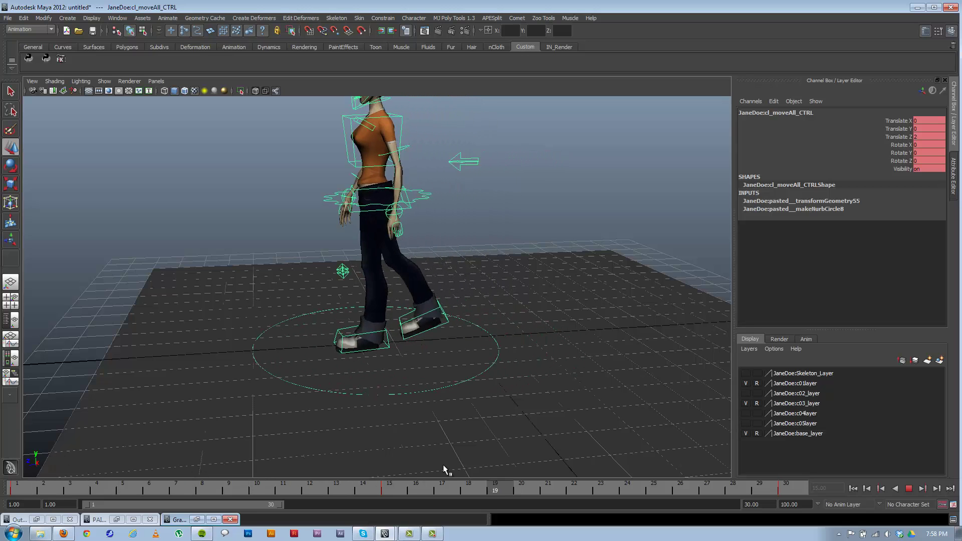
click(15, 487)
alt+drag(393, 367, 385, 365)
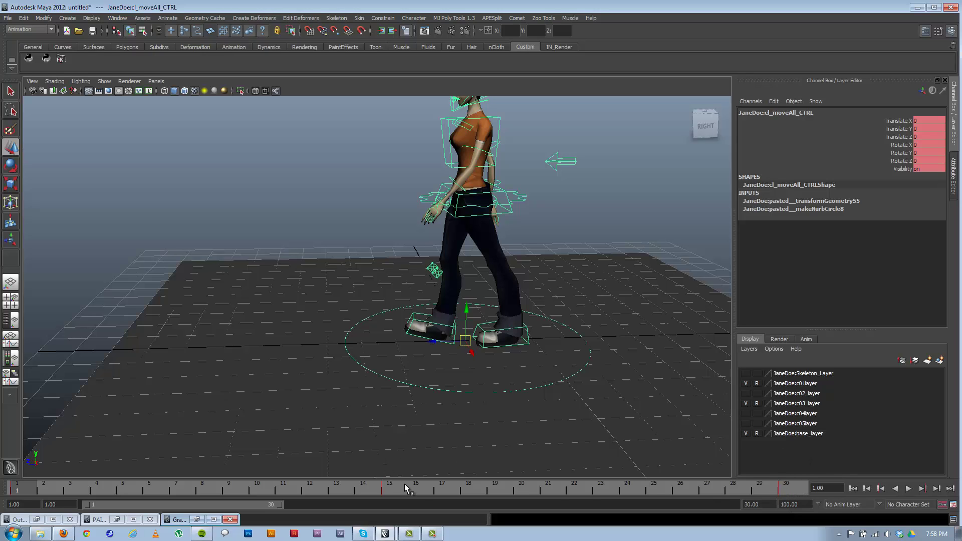
click(786, 486)
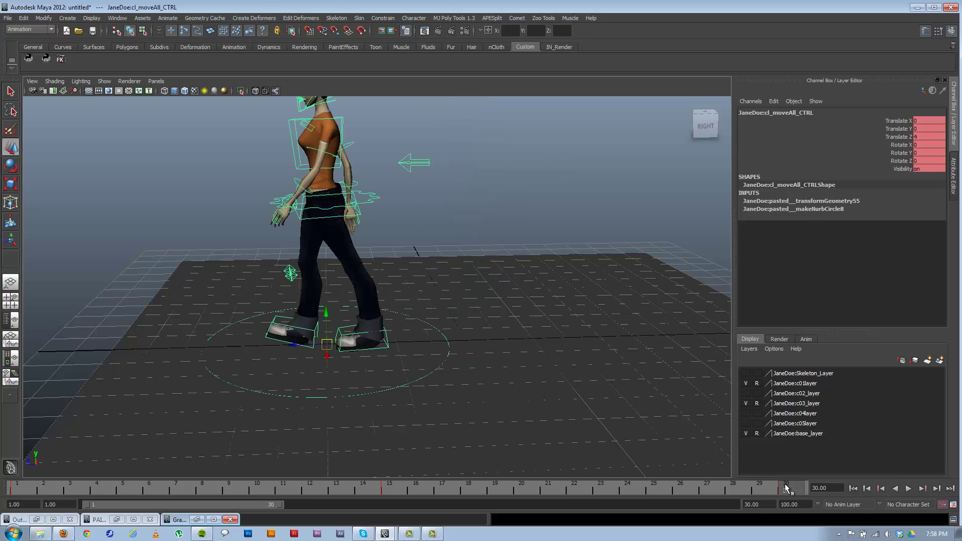
key(alt+v)
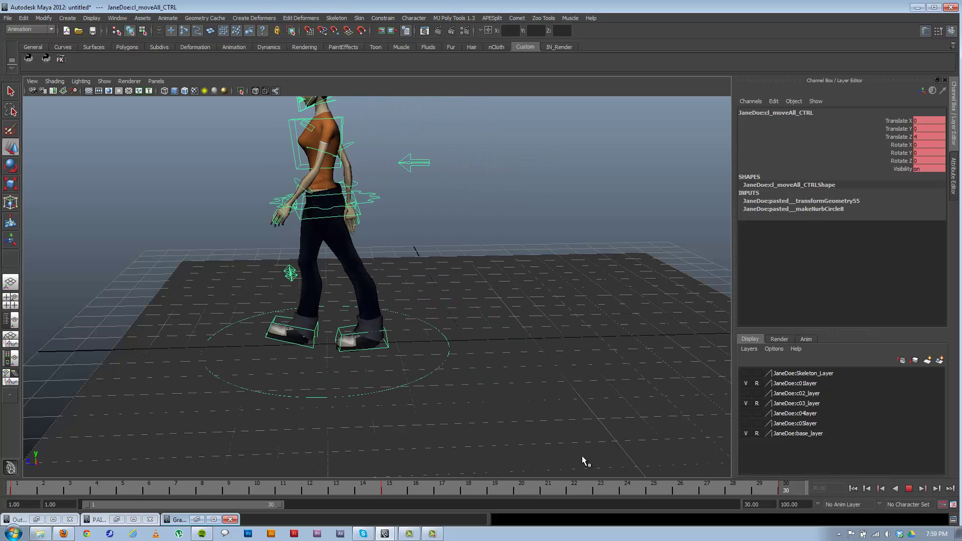
key(alt+v)
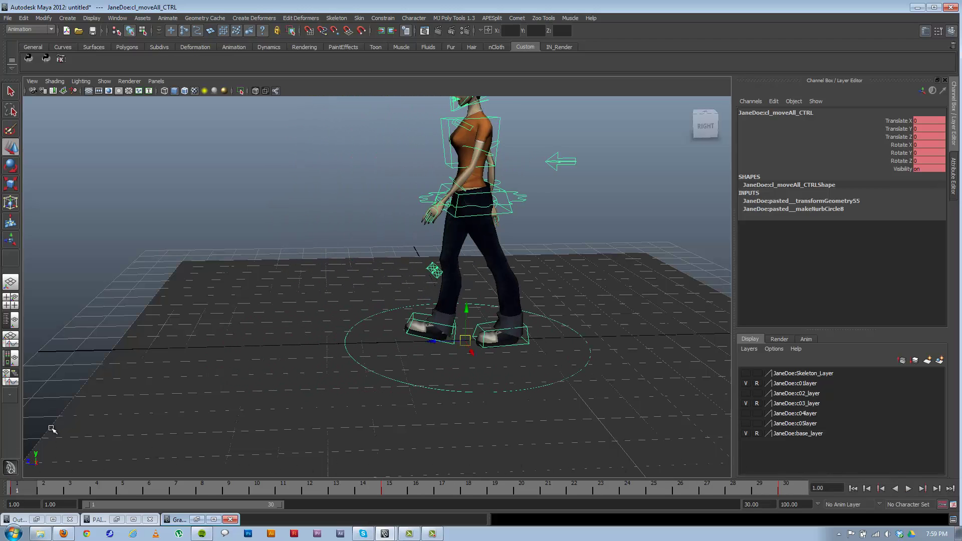
- Delete the move-all control's keys at frames 15 and 30 so the character walks in place
alt+drag(405, 377, 413, 385)
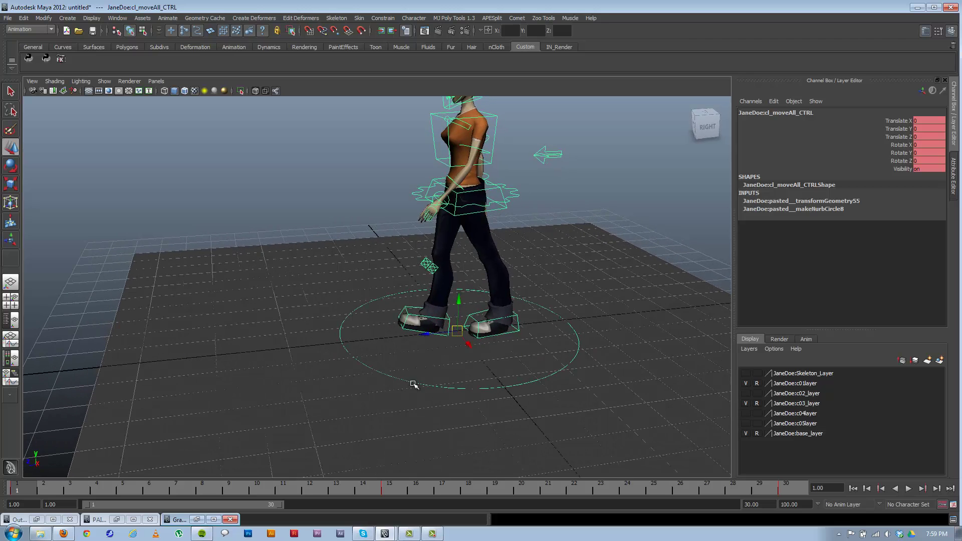
click(383, 489)
right_click(388, 492)
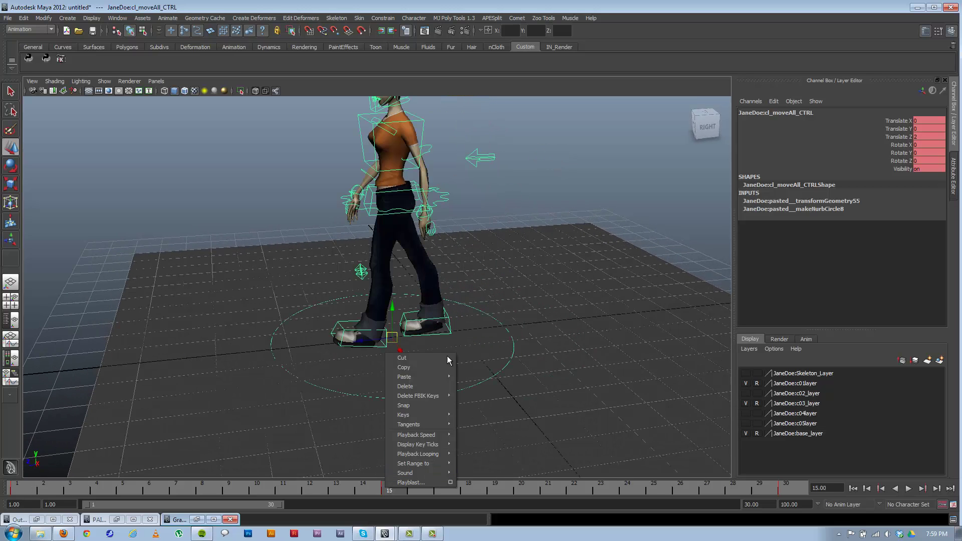
click(405, 386)
click(784, 489)
right_click(784, 489)
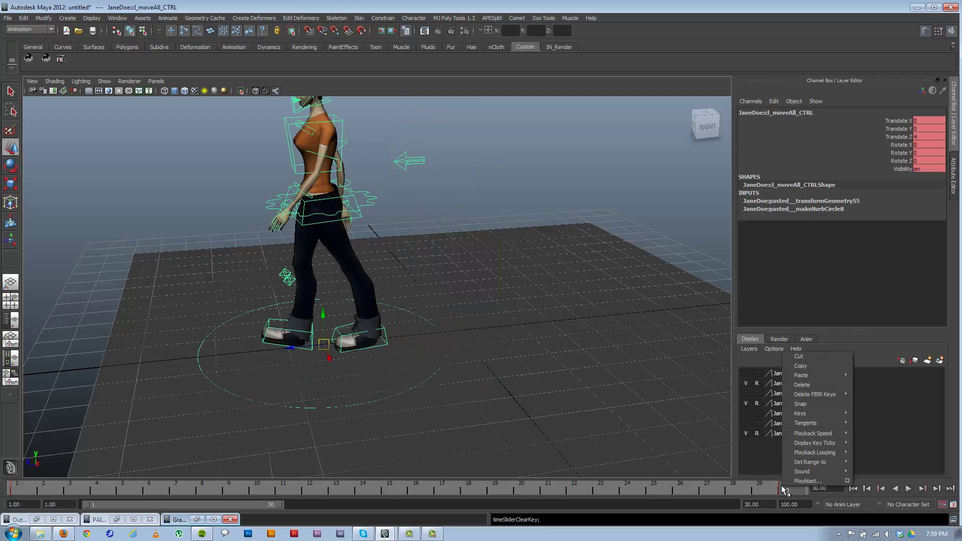
click(824, 386)
- Deselect the control, play the in-place walk with the whole character in side view, and scrub to frame 22
alt+drag(551, 364, 515, 361)
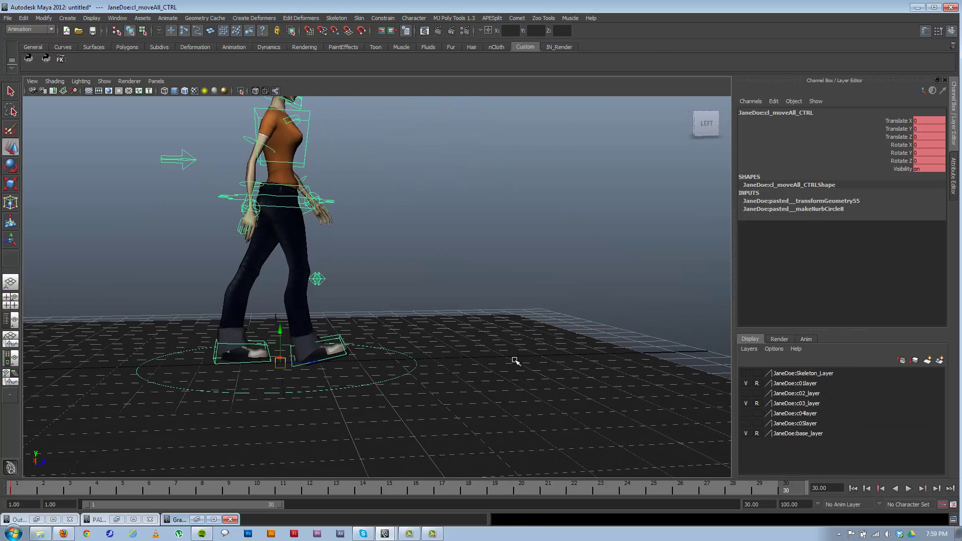
alt+middle_drag(488, 326, 520, 332)
alt+drag(520, 331, 526, 335)
click(527, 269)
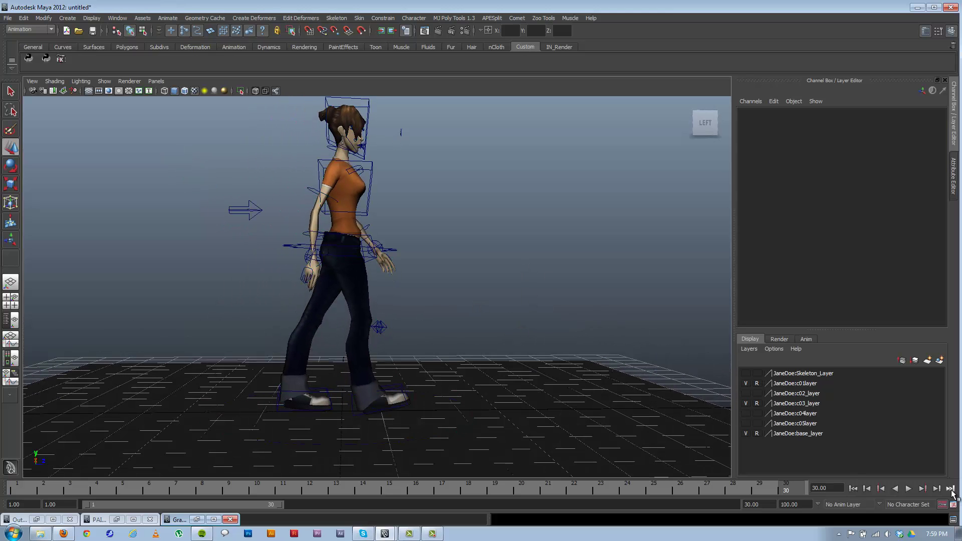
click(911, 489)
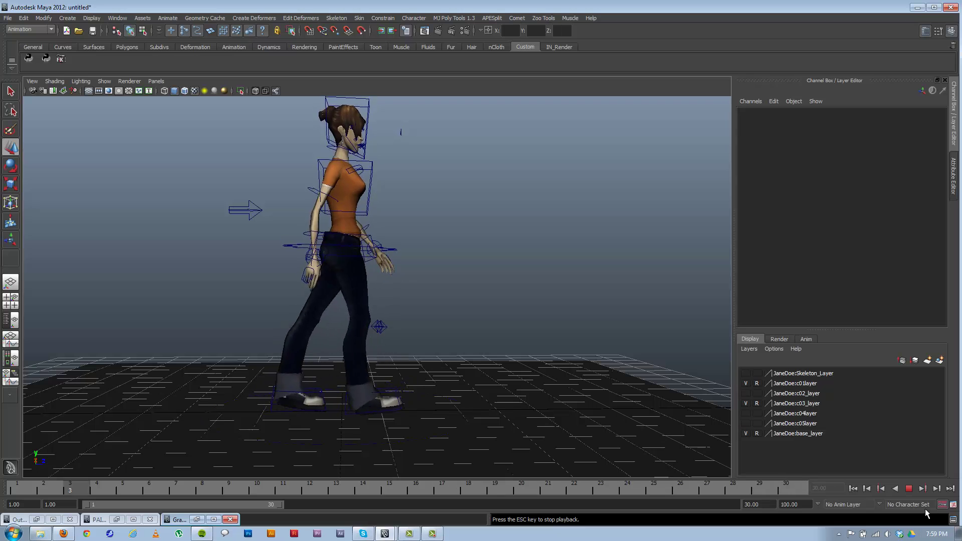
key(Escape)
drag(203, 488, 310, 494)
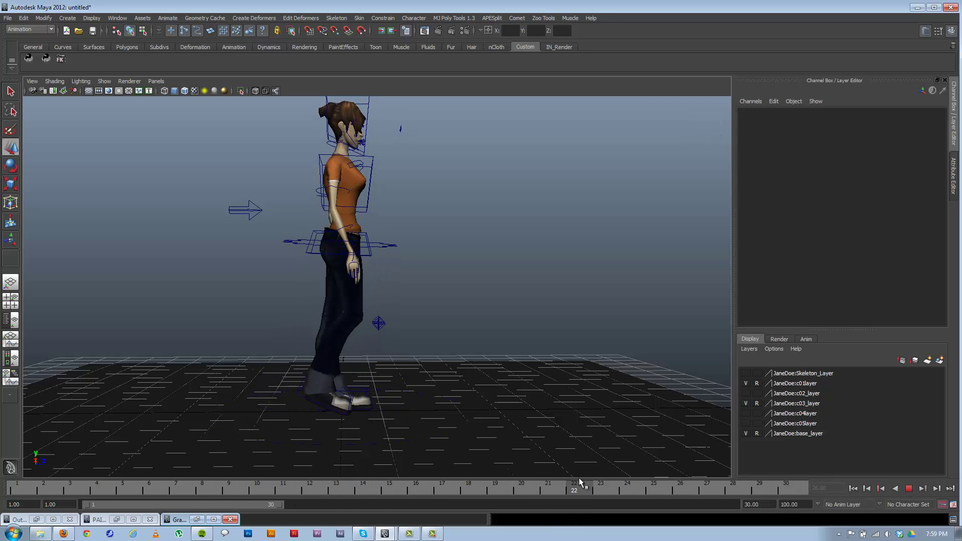
drag(580, 481, 579, 483)
- Select the right foot control and check the feet up close from frame 1 to frame 4
click(299, 391)
alt+right_drag(301, 393, 457, 443)
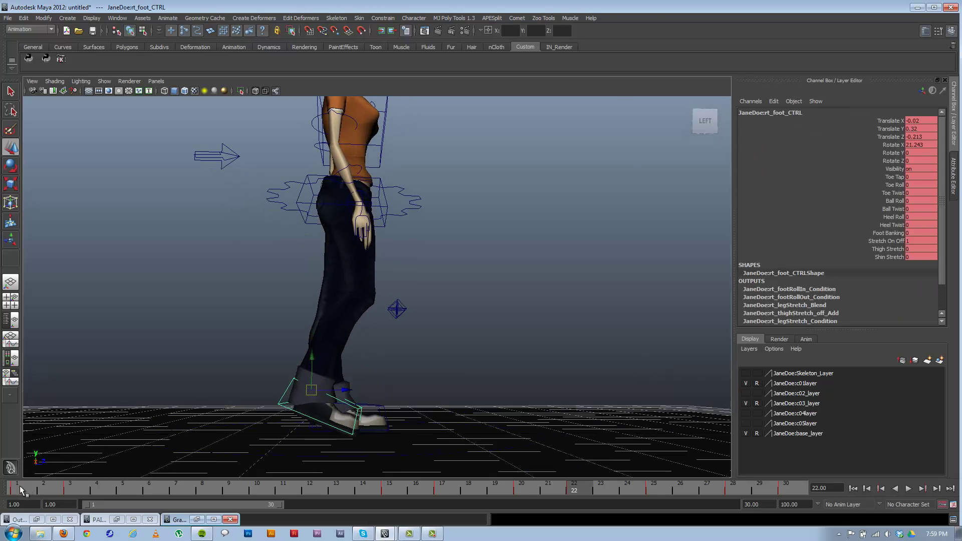
drag(20, 485, 97, 486)
alt+drag(280, 416, 454, 399)
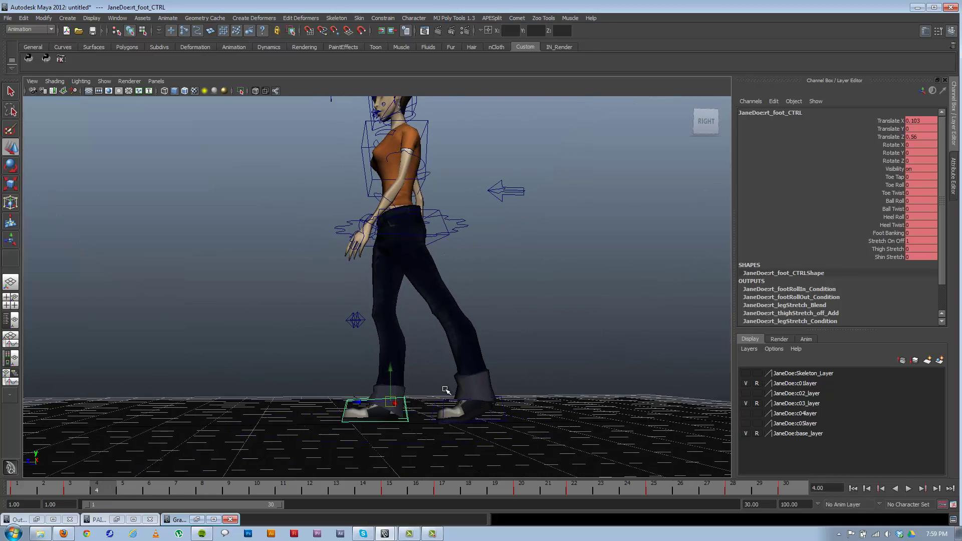
- At frame 22, rotate the right foot control to about 41.67 in X and raise it slightly
drag(127, 483, 468, 473)
alt+drag(451, 426, 497, 453)
key(e)
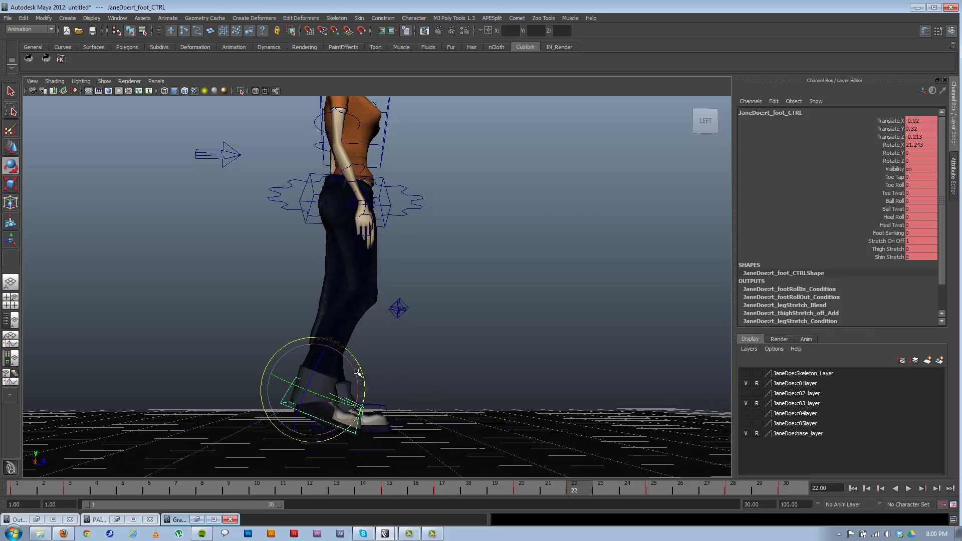
mouse_move(357, 372)
mouse_down()
mouse_move(316, 362)
mouse_move(315, 344)
mouse_move(357, 362)
mouse_up()
key(w)
key(e)
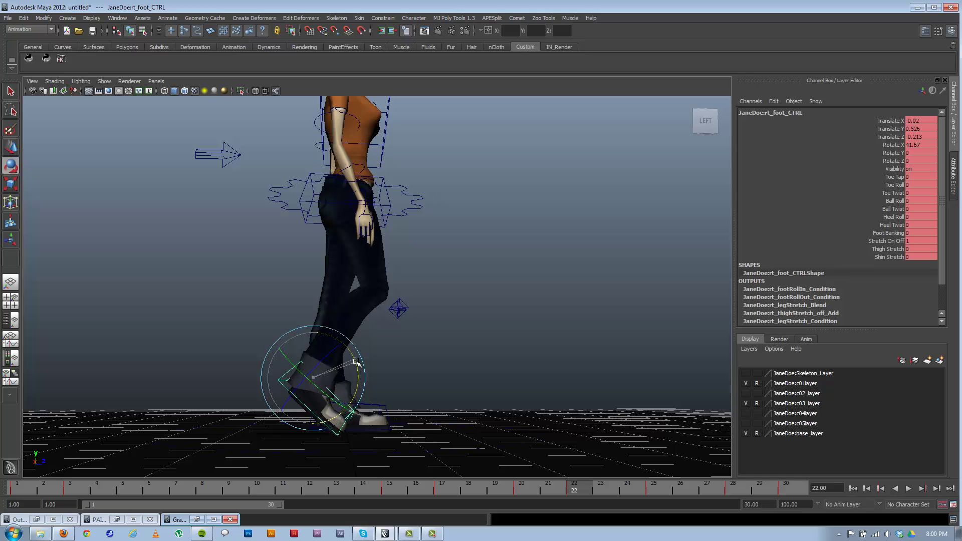
- Play and scrub the walk cycle to check the right foot's motion, viewing the whole character
key(alt+v)
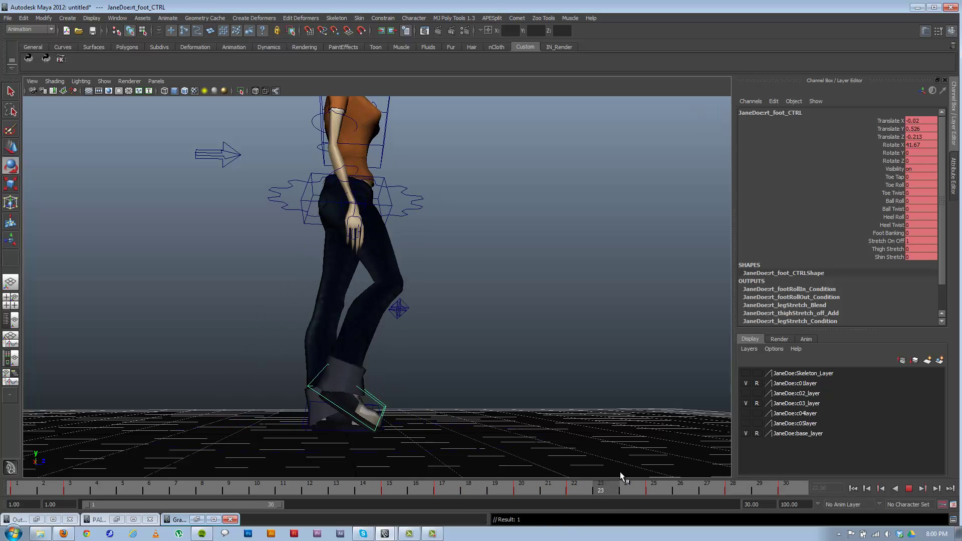
drag(522, 484, 496, 484)
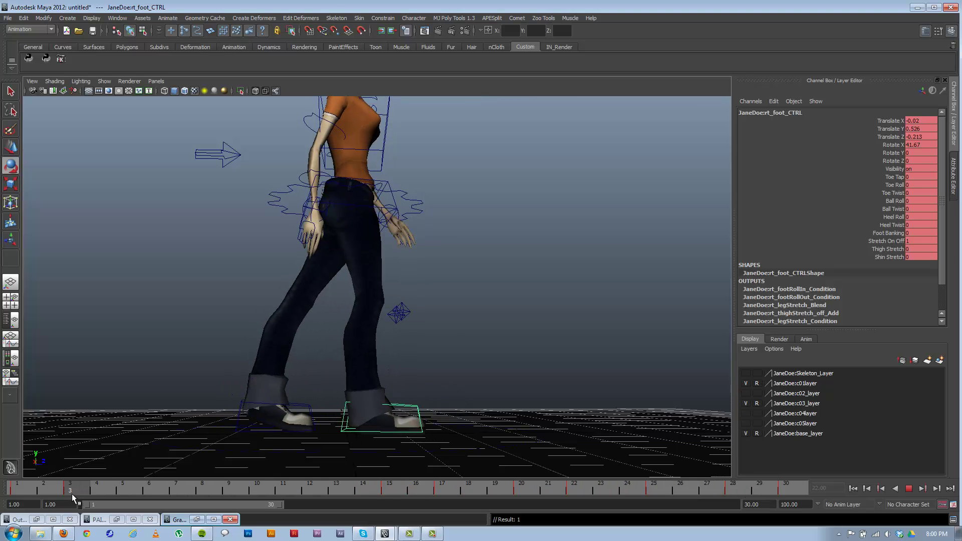
click(909, 489)
click(908, 488)
alt+right_drag(627, 393, 504, 390)
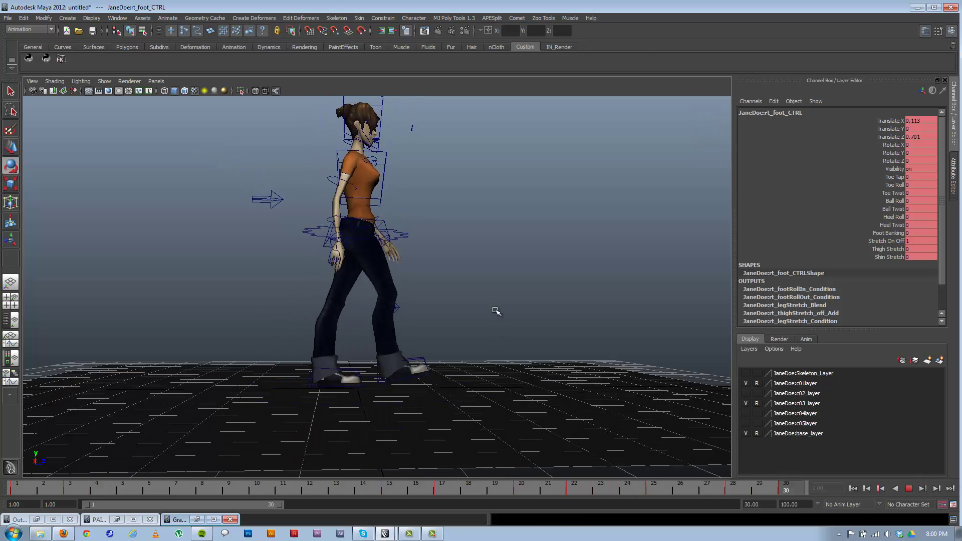
- Hide the NURBS curves in the viewport, clear the selection and stop the playback
click(111, 83)
click(129, 130)
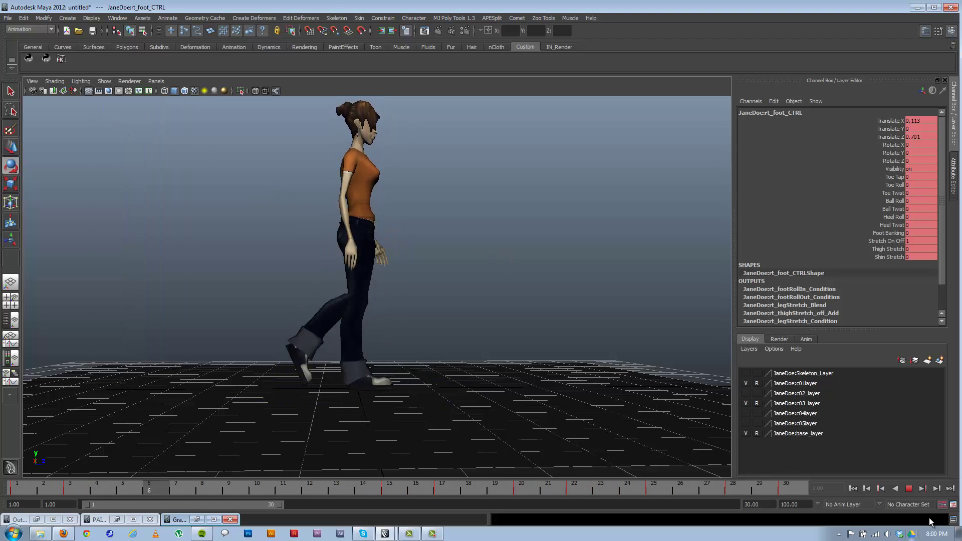
click(512, 261)
key(Escape)
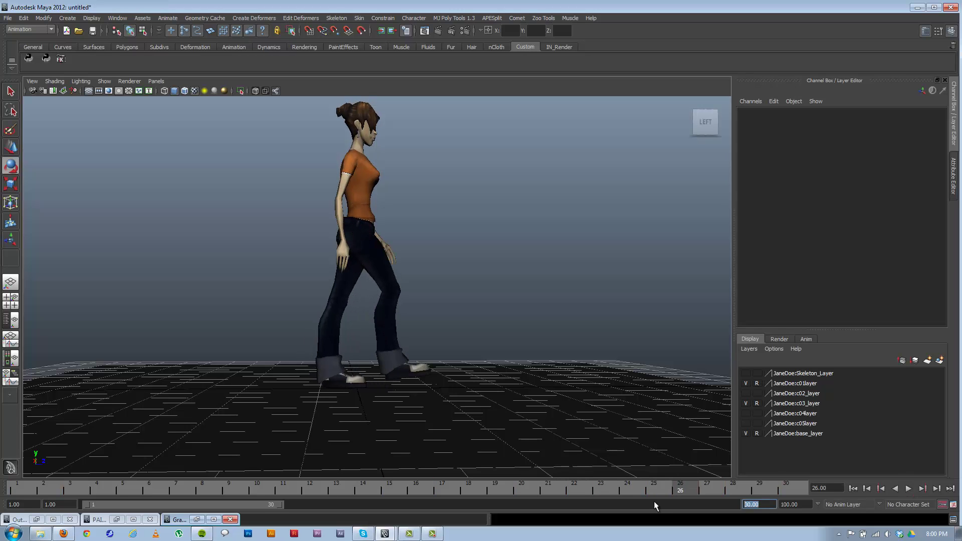
- Set the playback end to frame 29 and review the looping walk cycle from several angles
text(29)
key(Return)
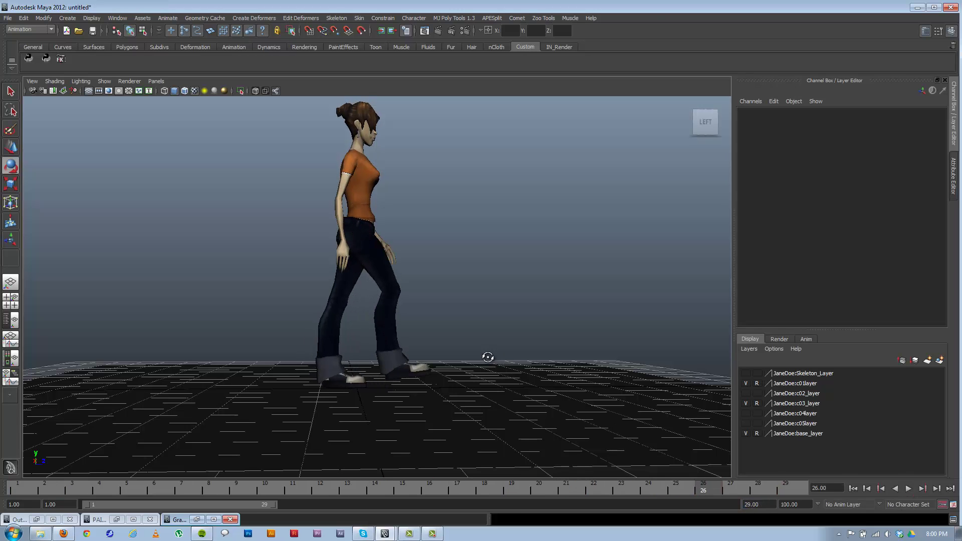
alt+drag(487, 357, 486, 375)
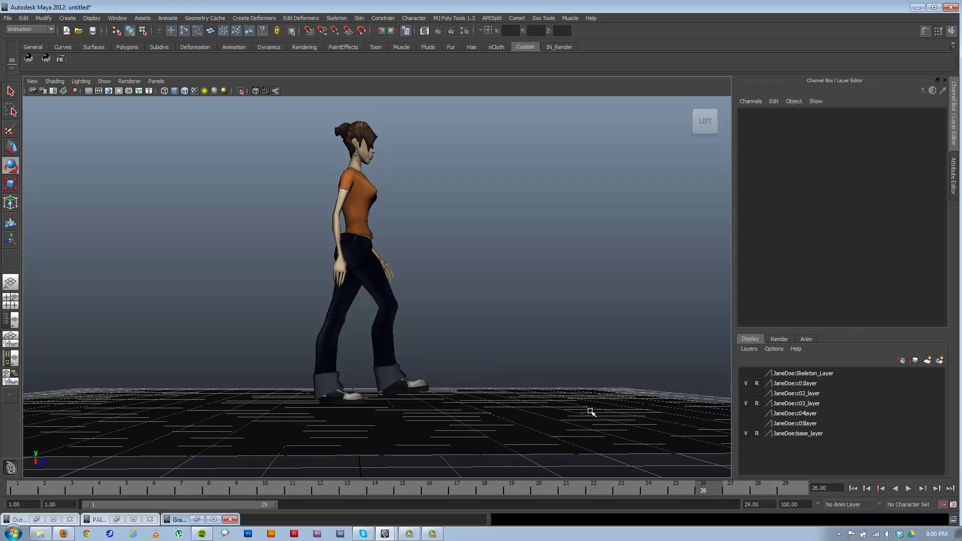
click(909, 489)
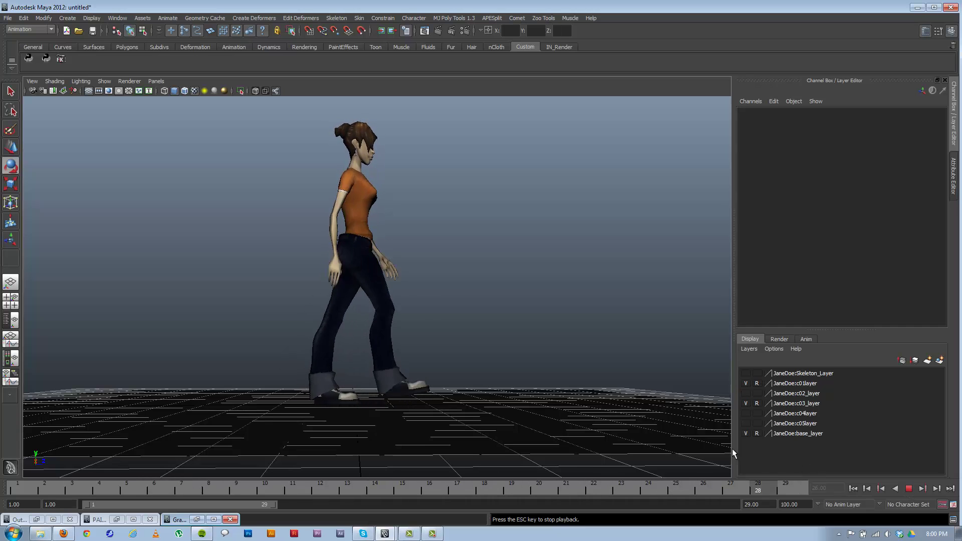
alt+drag(621, 404, 521, 421)
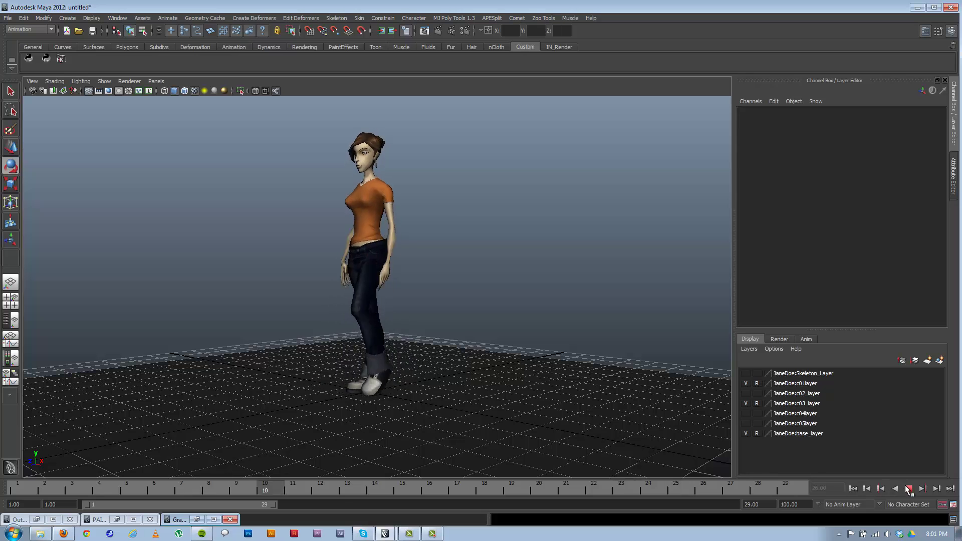
click(867, 489)
alt+drag(354, 354, 419, 365)
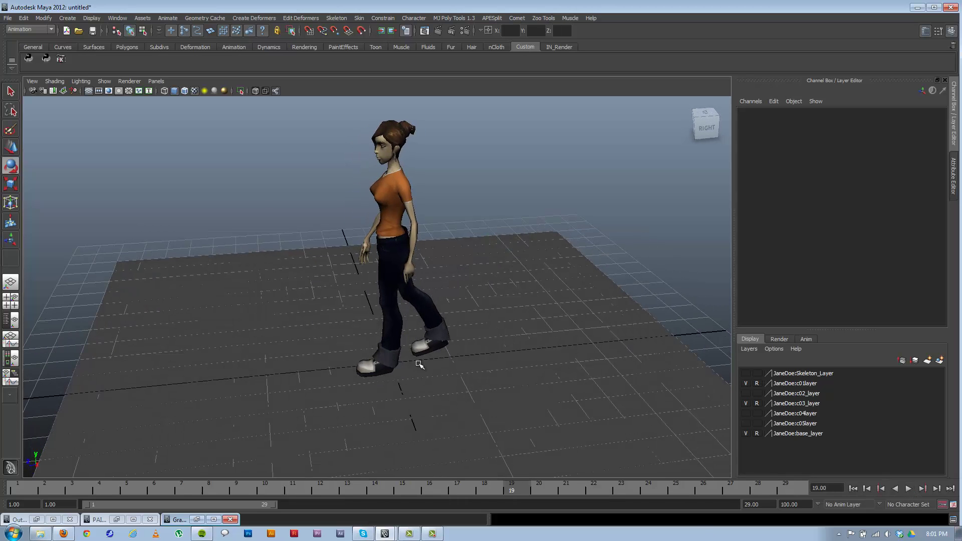
- Show the NURBS curves in the viewport and select the character's moveAll control
click(105, 81)
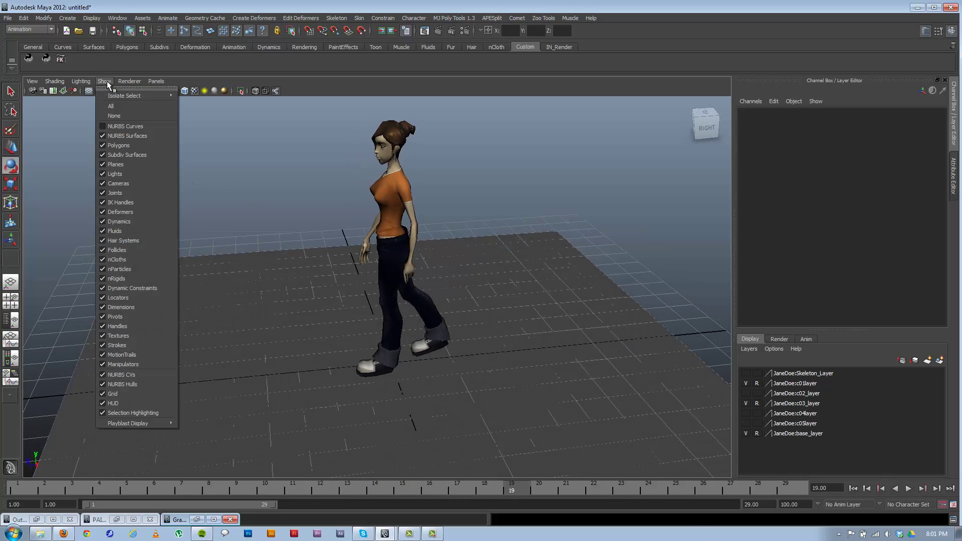
click(111, 127)
drag(472, 406, 481, 420)
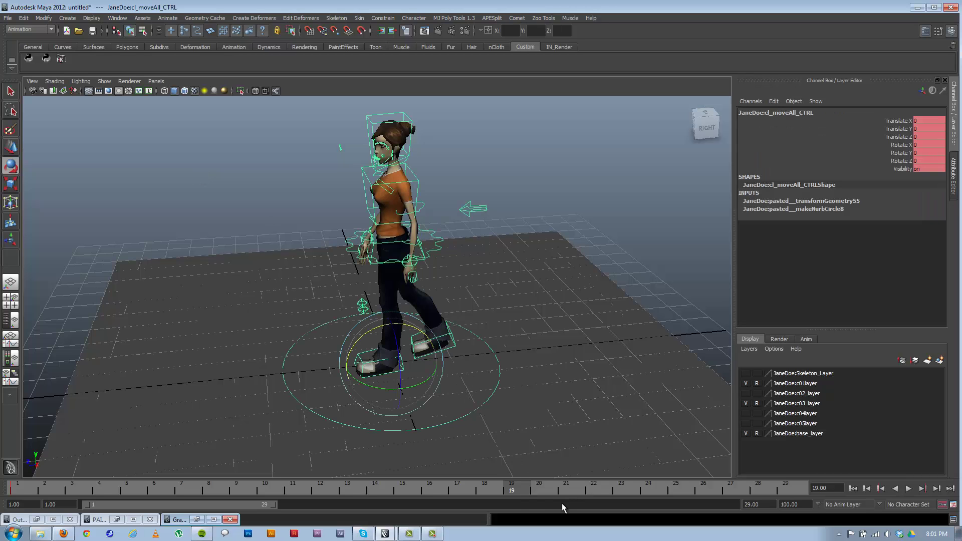
- Set the playback end to frame 30 and set the moveAll control's Translate Z to 4 at frame 30
key(alt+v)
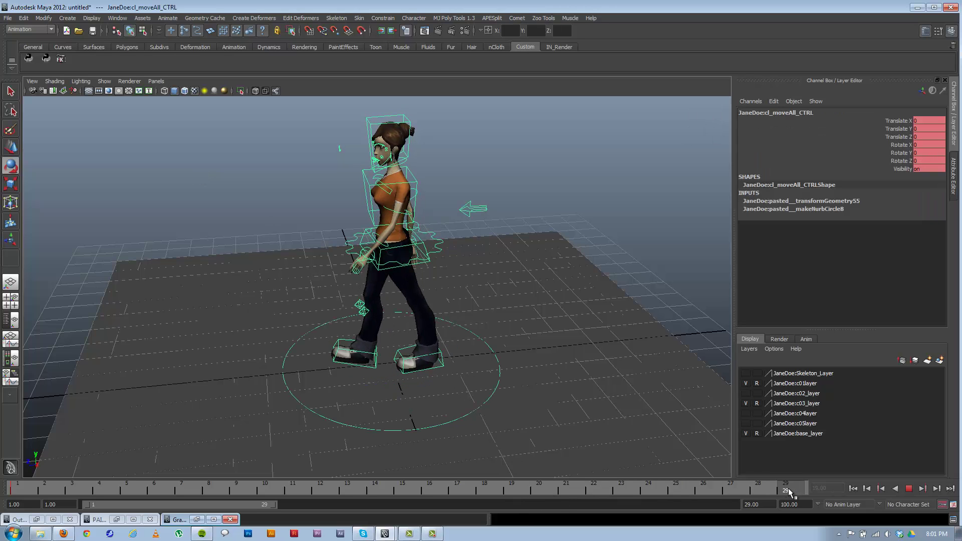
key(Return)
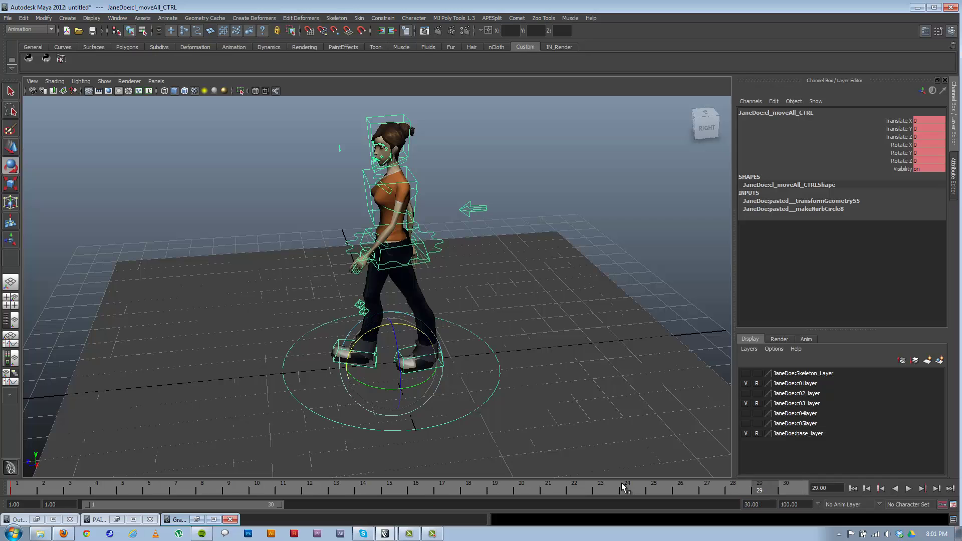
click(790, 489)
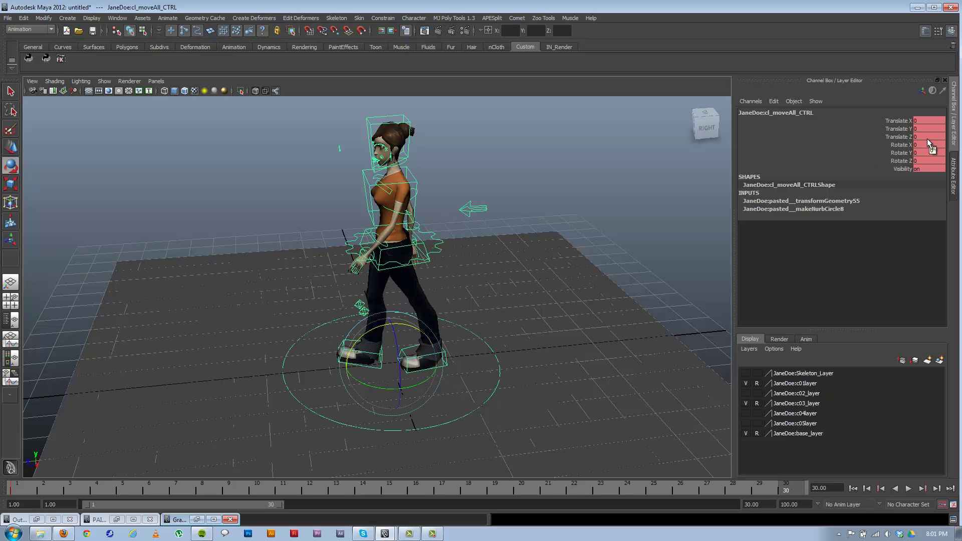
text(4)
key(Return)
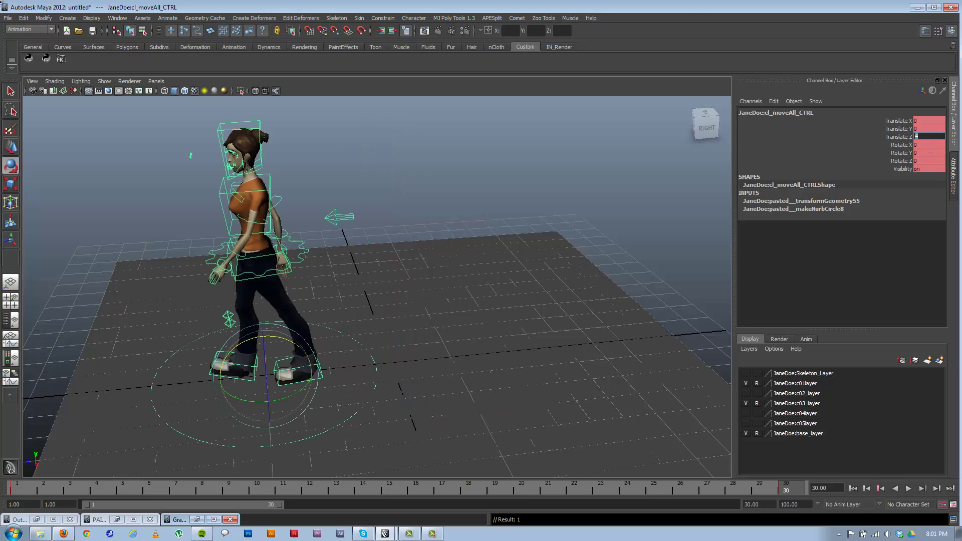
- In the Graph Editor, make the moveAll control's whole Translate Z curve linear
click(196, 520)
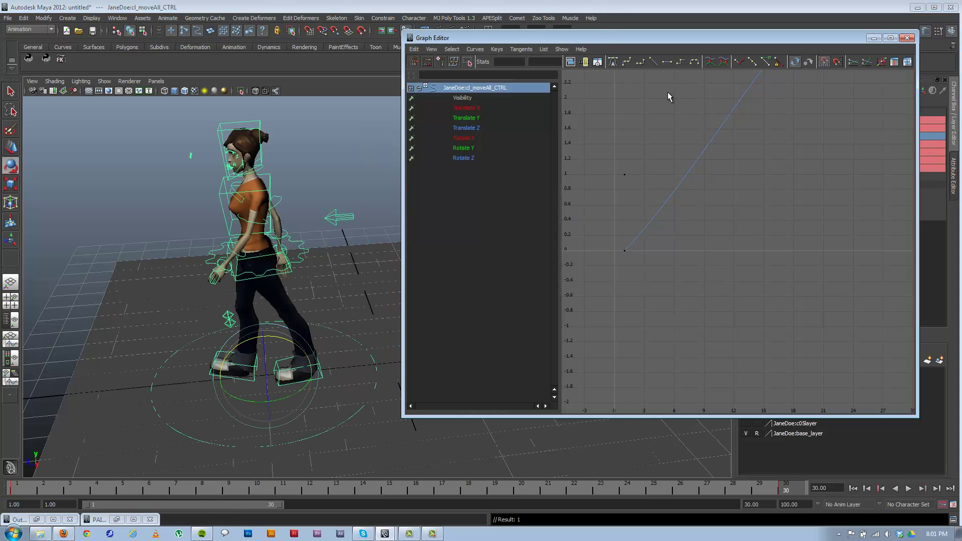
key(a)
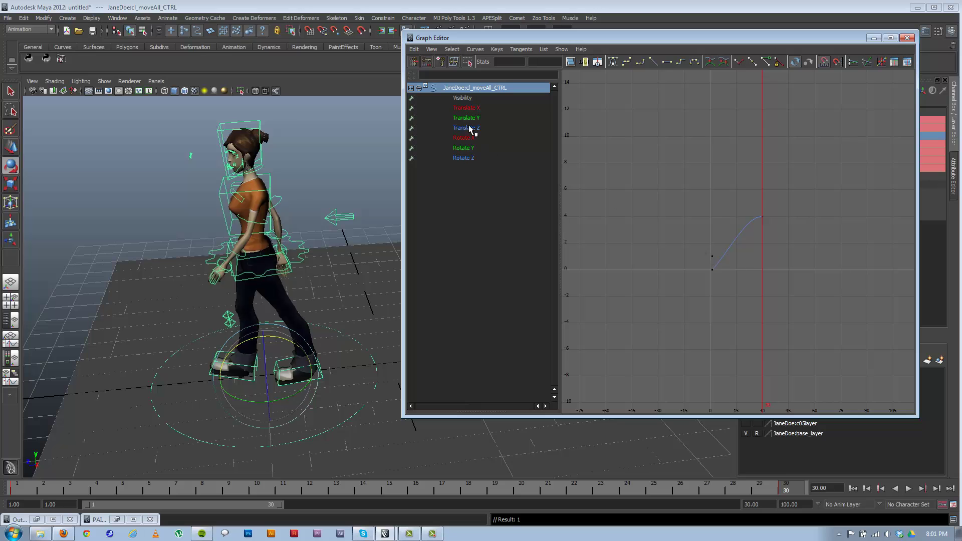
click(475, 130)
drag(678, 183, 784, 297)
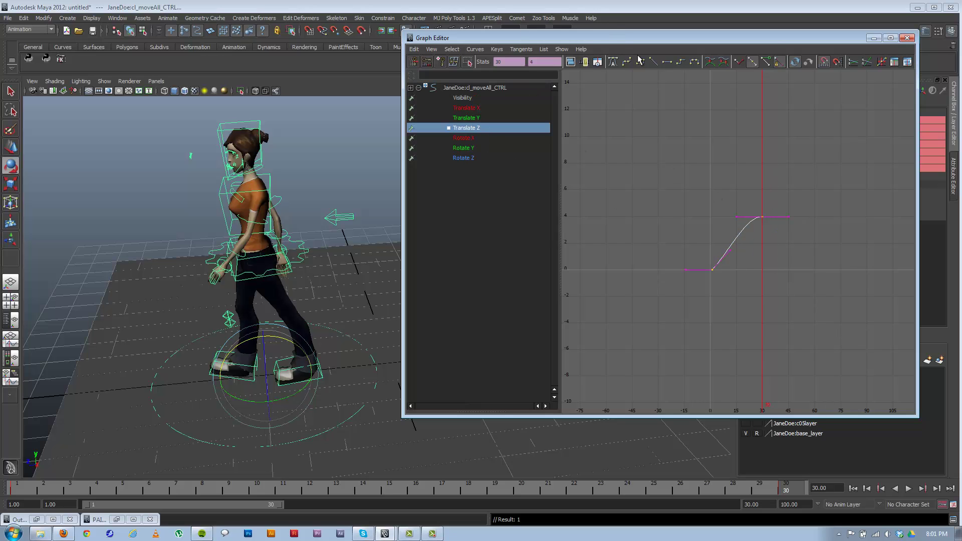
click(875, 38)
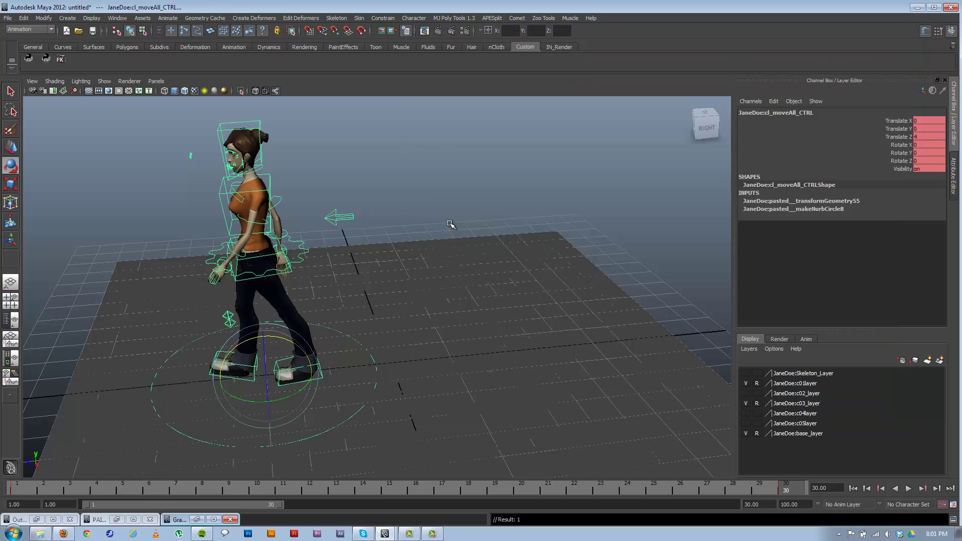
- Play the forward-moving walk from both sides and check the feet for sliding
click(370, 274)
alt+drag(369, 273, 421, 273)
click(910, 489)
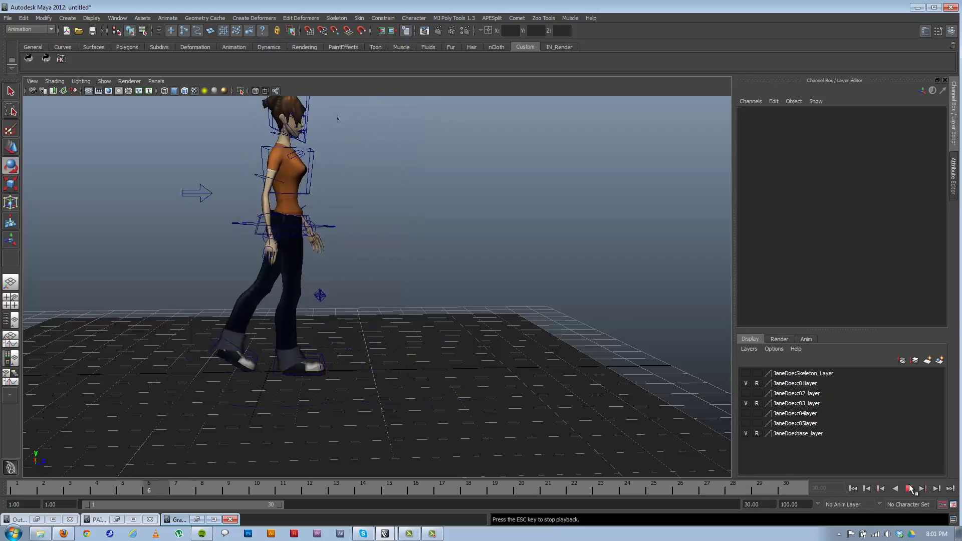
key(Escape)
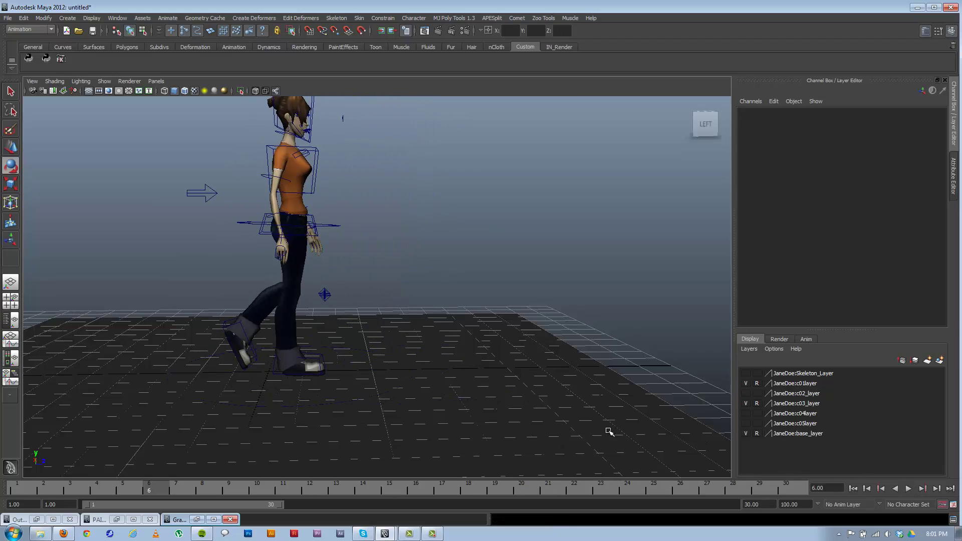
mouse_move(173, 430)
alt+mouse_down()
mouse_move(317, 440)
mouse_move(363, 417)
mouse_move(378, 427)
alt+mouse_up()
key(alt+v)
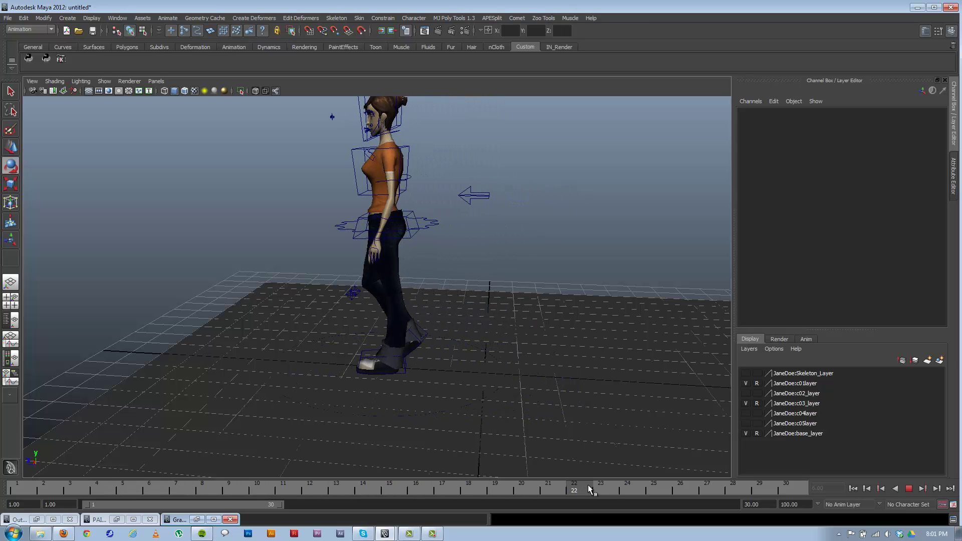
key(alt+v)
- In the Graph Editor, give all keys on the left foot control's Translate Z curve linear tangents
click(402, 373)
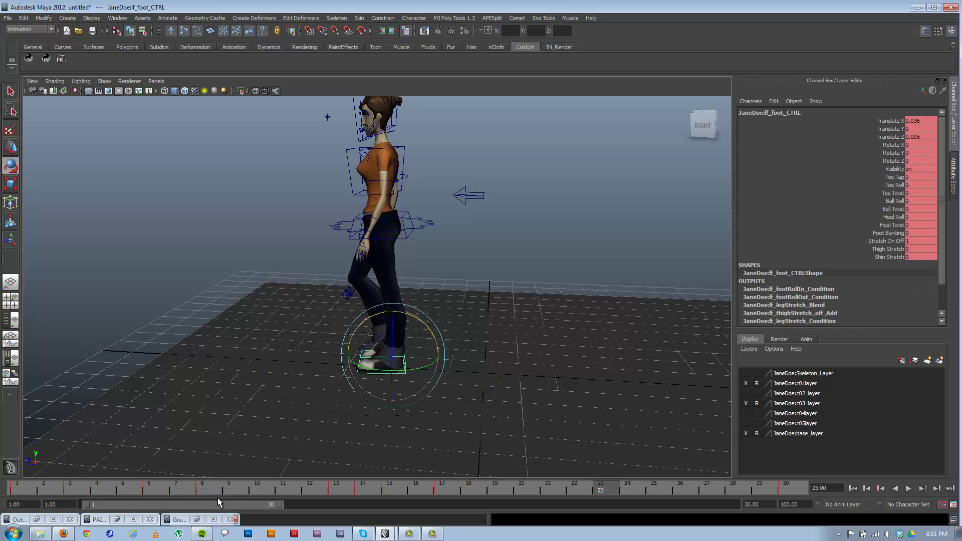
click(197, 520)
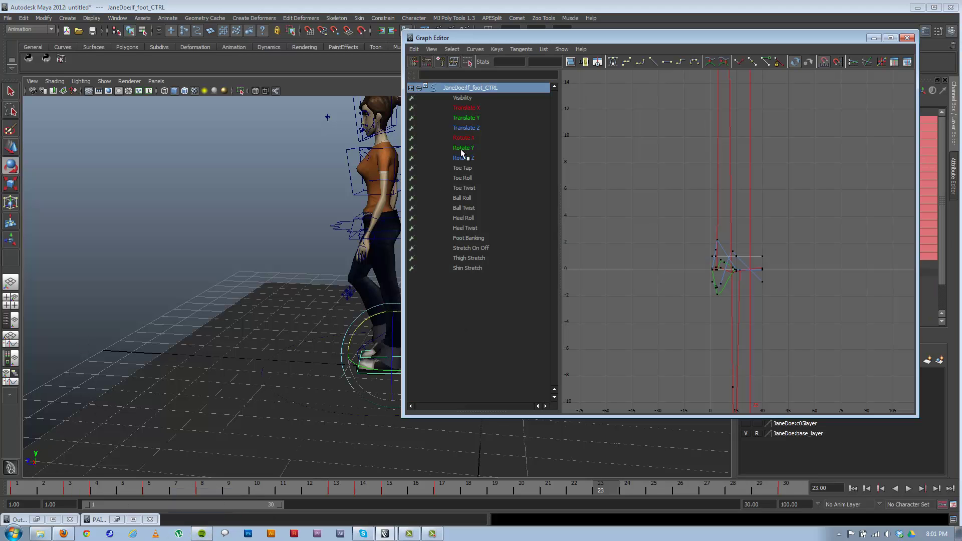
click(466, 128)
alt+right_drag(659, 265, 681, 174)
drag(838, 311, 607, 94)
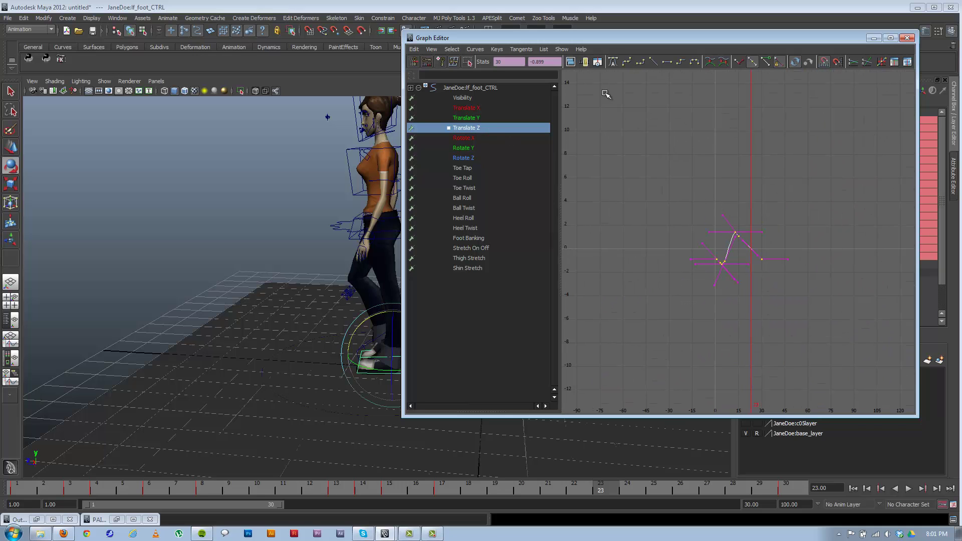
click(653, 62)
click(874, 38)
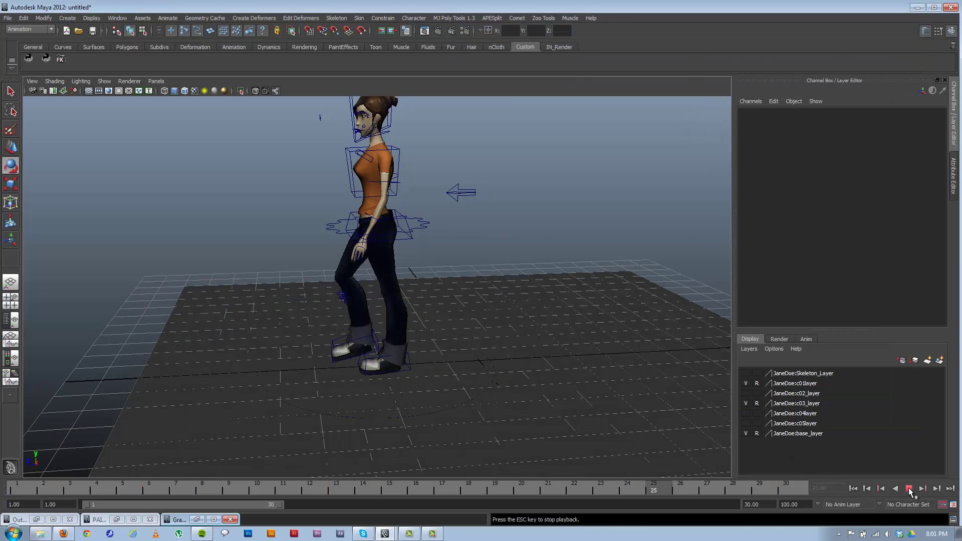
- Play and scrub the walk with the left foot control selected, examining the planted foot up close for sliding
click(907, 488)
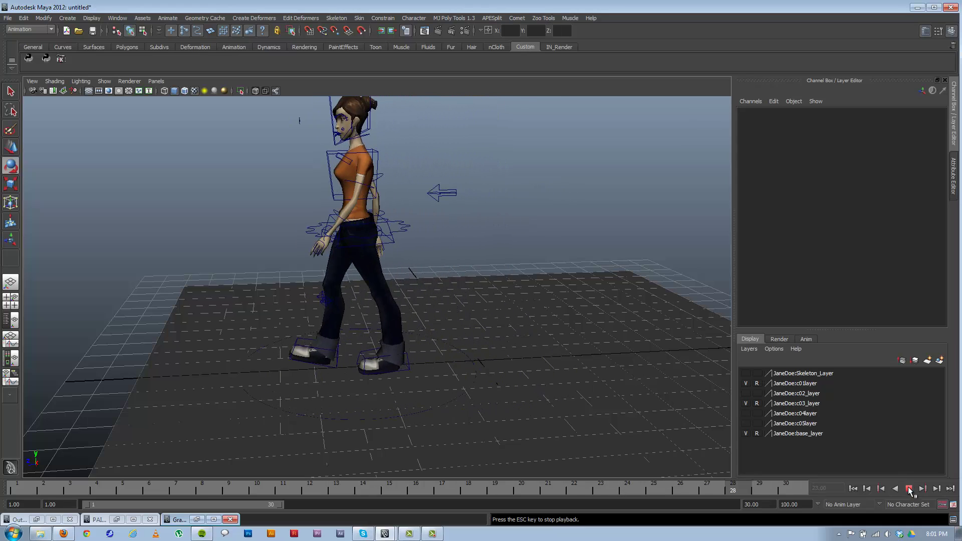
click(908, 487)
alt+right_drag(303, 286, 460, 360)
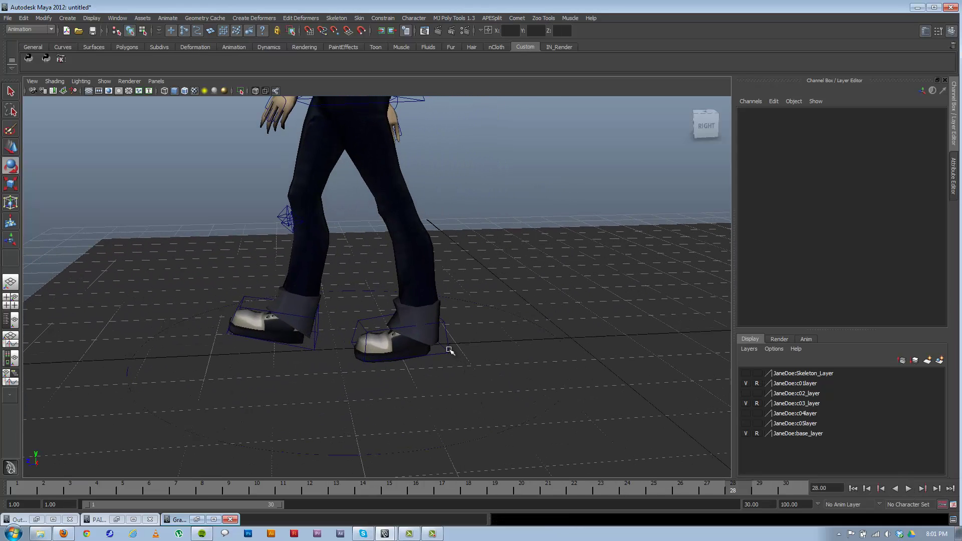
click(449, 351)
key(alt+v)
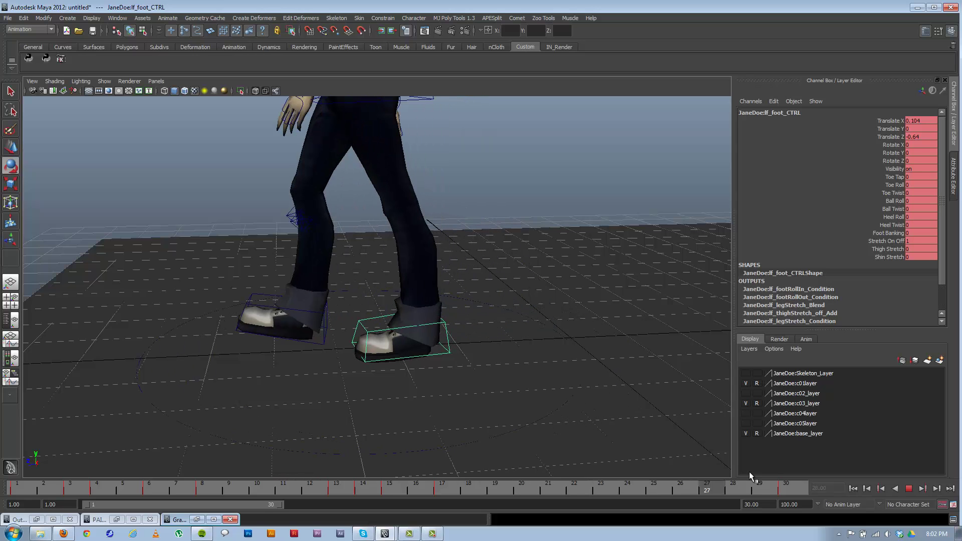
drag(771, 472, 780, 472)
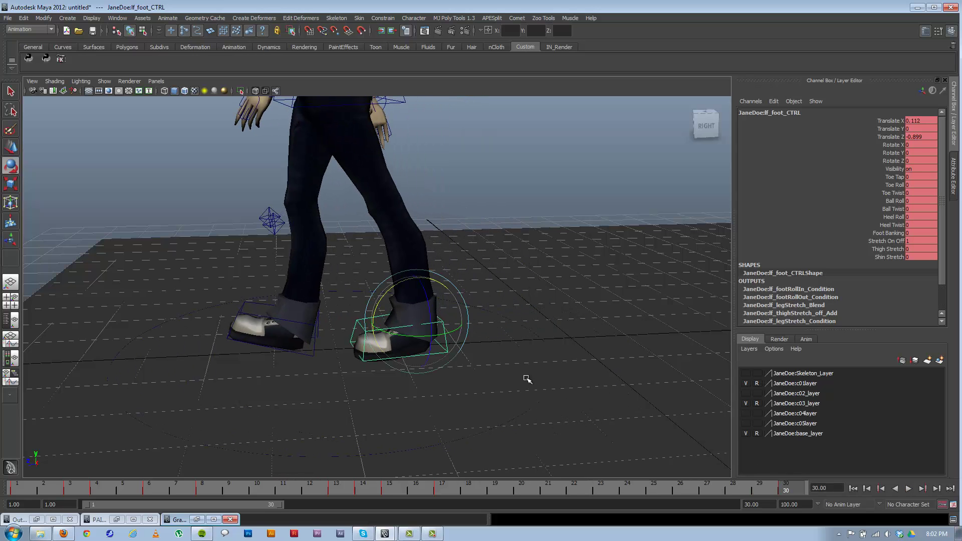
- At frame 17, move the left foot control forward to Translate Z 0.816, key it, and compare the foot's position against frame 30
alt+drag(526, 378, 465, 358)
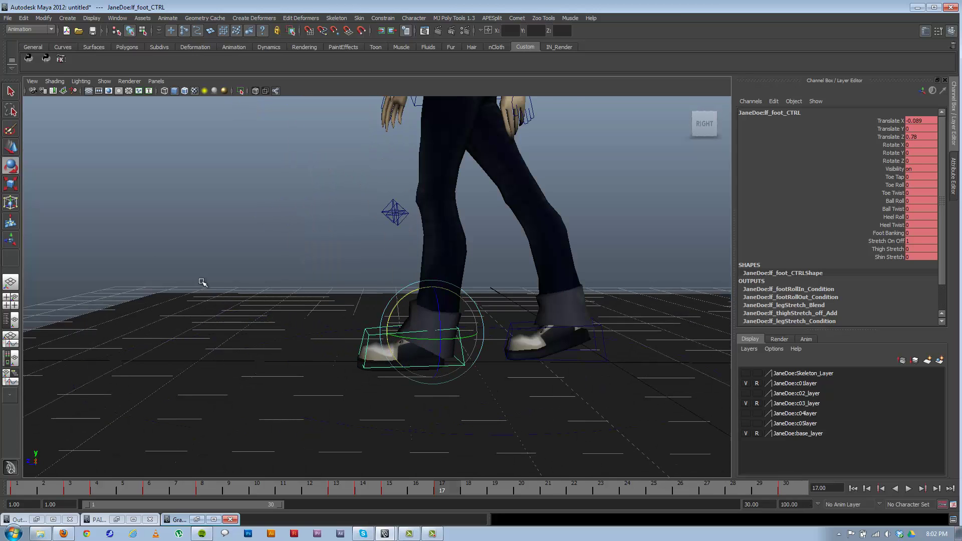
click(7, 150)
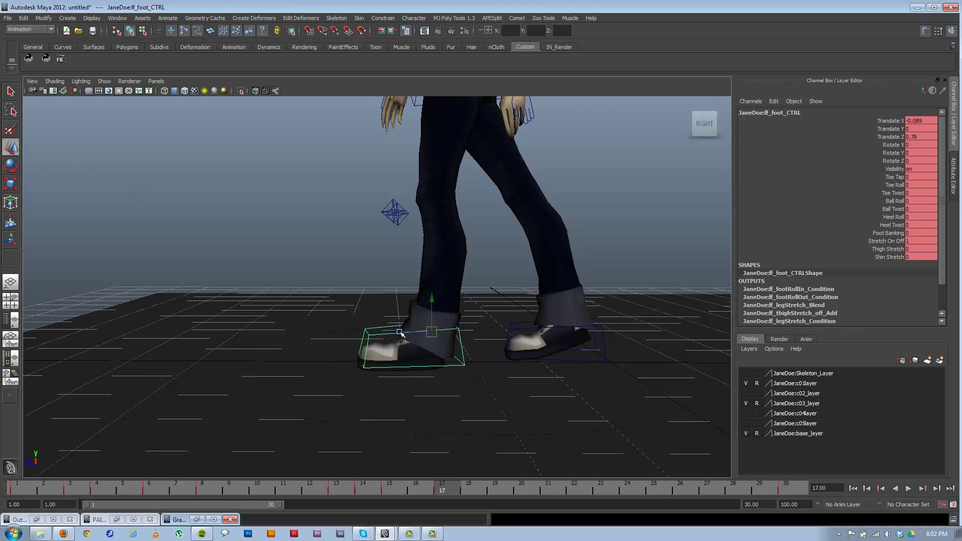
drag(399, 332, 397, 333)
key(s)
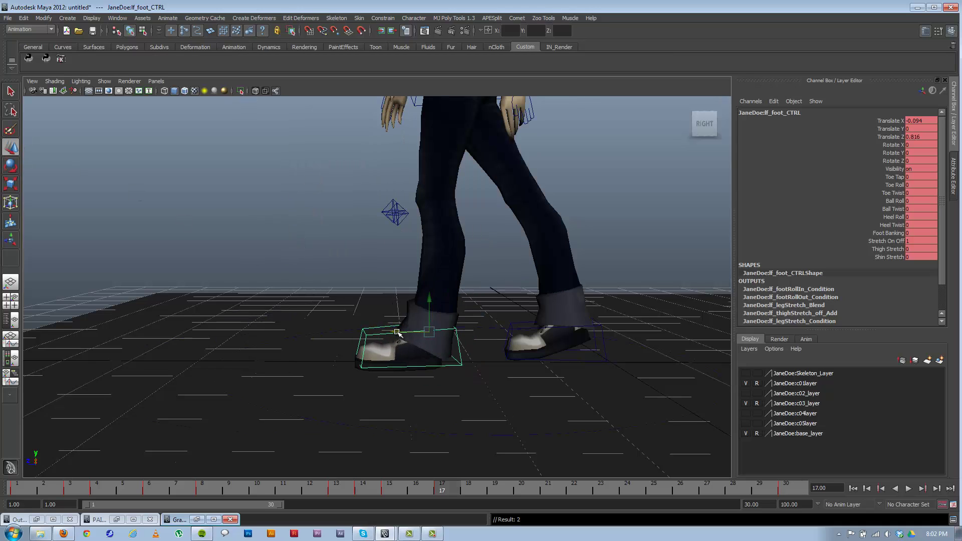
key(period)
key(comma)
key(period)
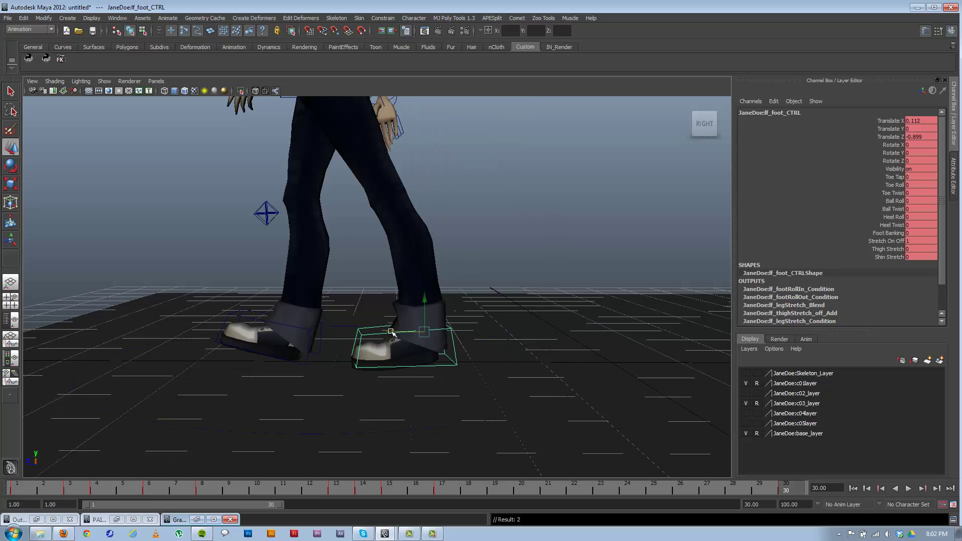
key(comma)
key(period)
- Undo a small left foot shift at frame 30 and move the foot farther forward at frame 17, to Translate Z 0.915
drag(392, 332, 392, 333)
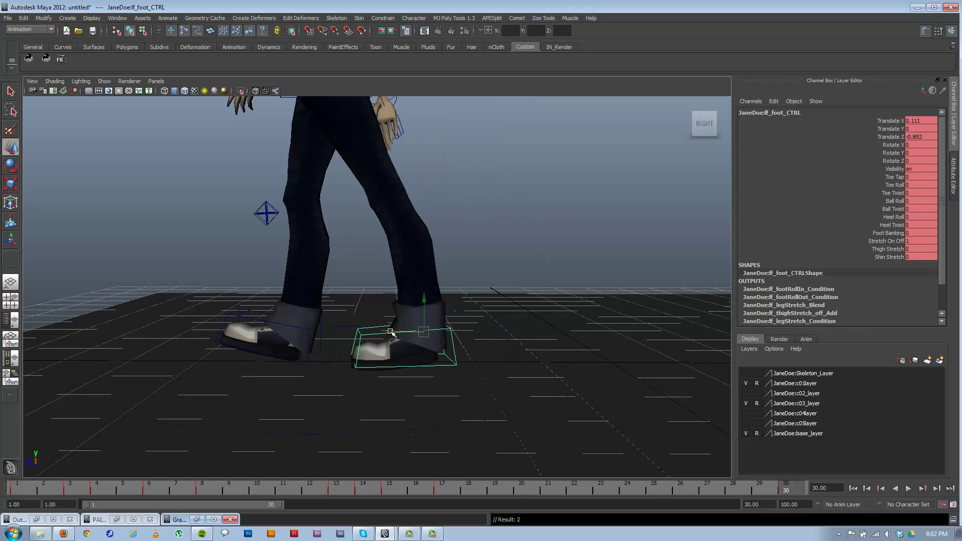
key(ctrl+z)
key(comma)
drag(392, 331, 392, 333)
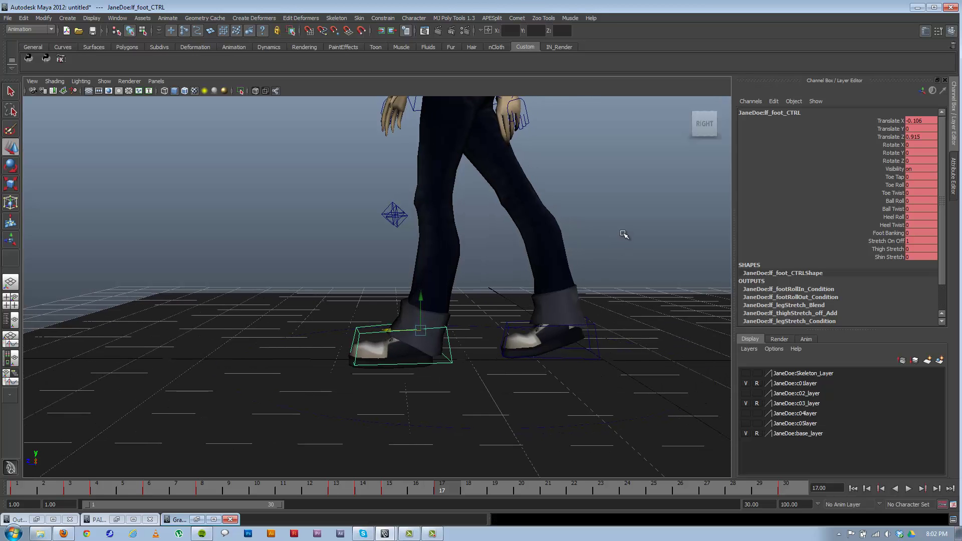
- Deselect the foot control, then play and scrub the walk up close to check the planted feet for sliding
click(624, 235)
alt+drag(624, 235, 575, 303)
click(908, 490)
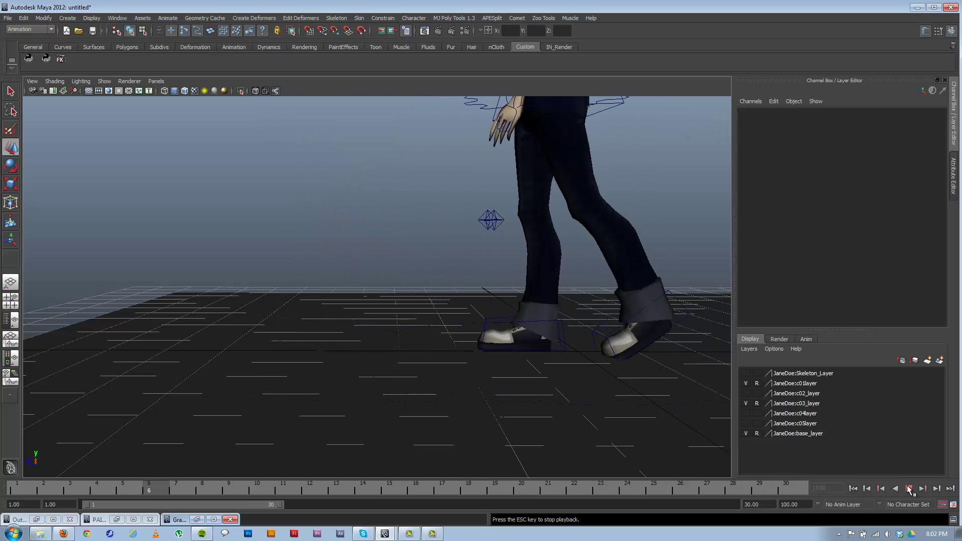
key(Escape)
drag(296, 488, 399, 487)
- Set the left foot control's Translate Z to 0.865 at frame 17, matching the foot's position against frame 30
click(384, 340)
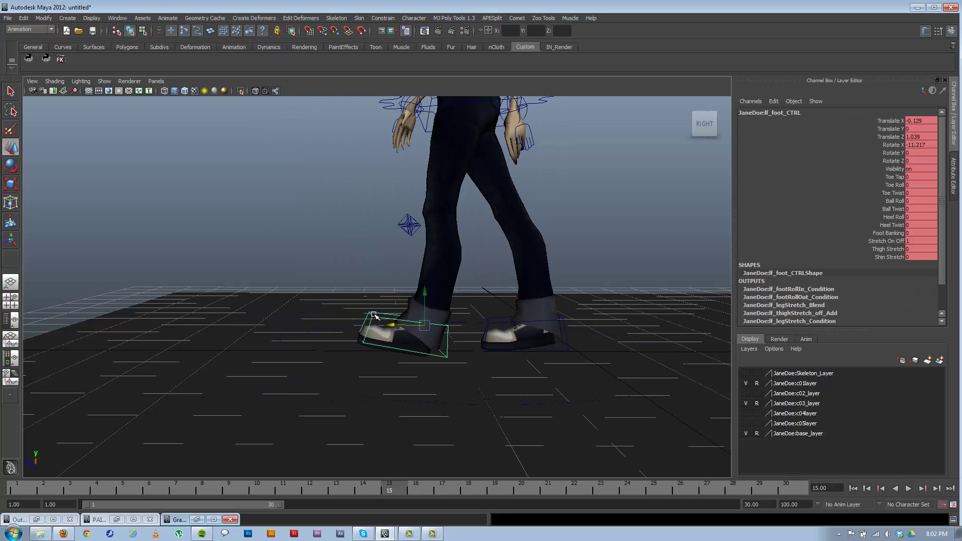
click(464, 486)
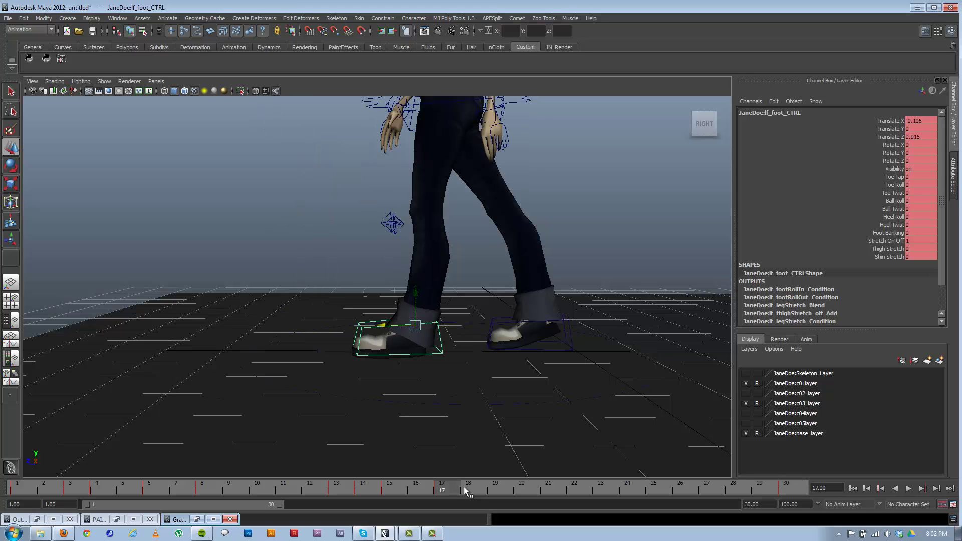
key(period)
key(comma)
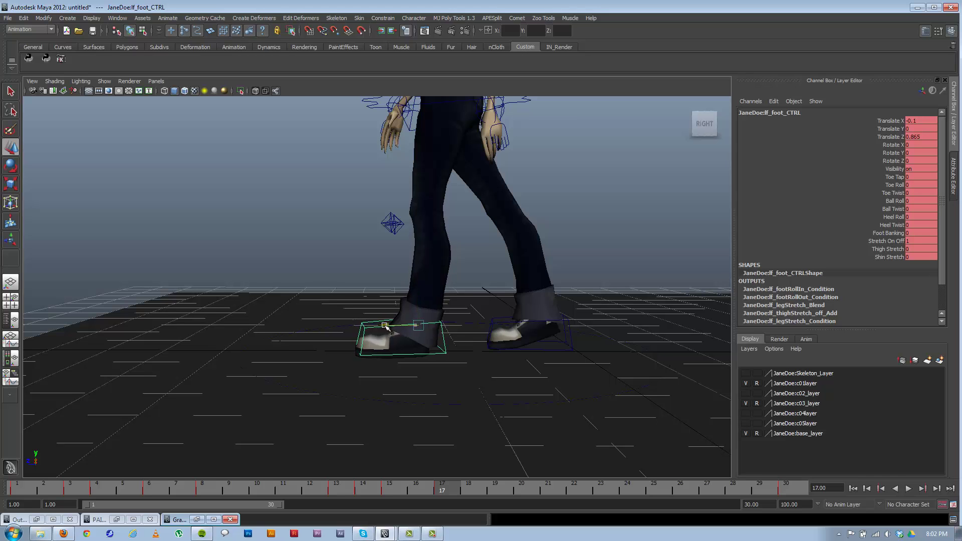
key(period)
key(comma)
key(period)
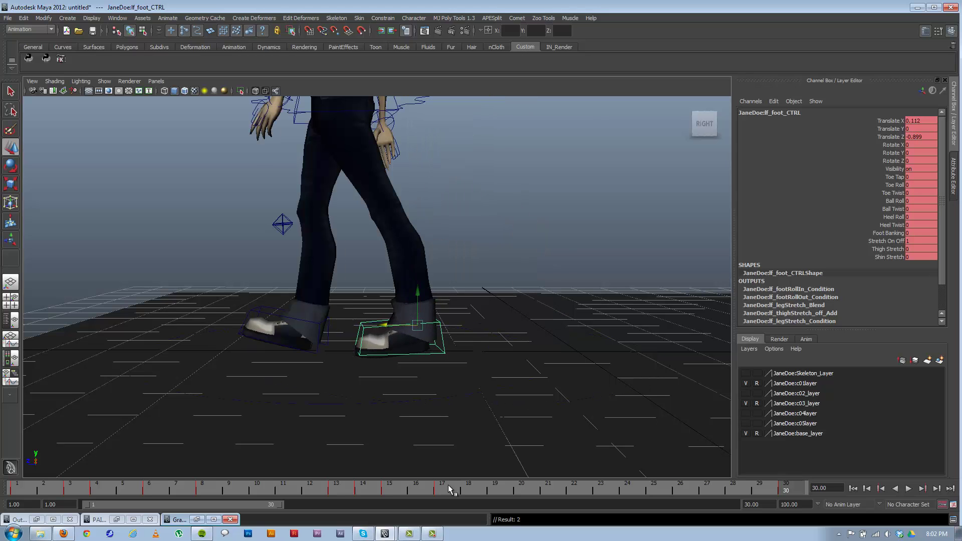
- Play the walk near the feet and with the full character in view to check for foot sliding
key(alt+v)
click(908, 489)
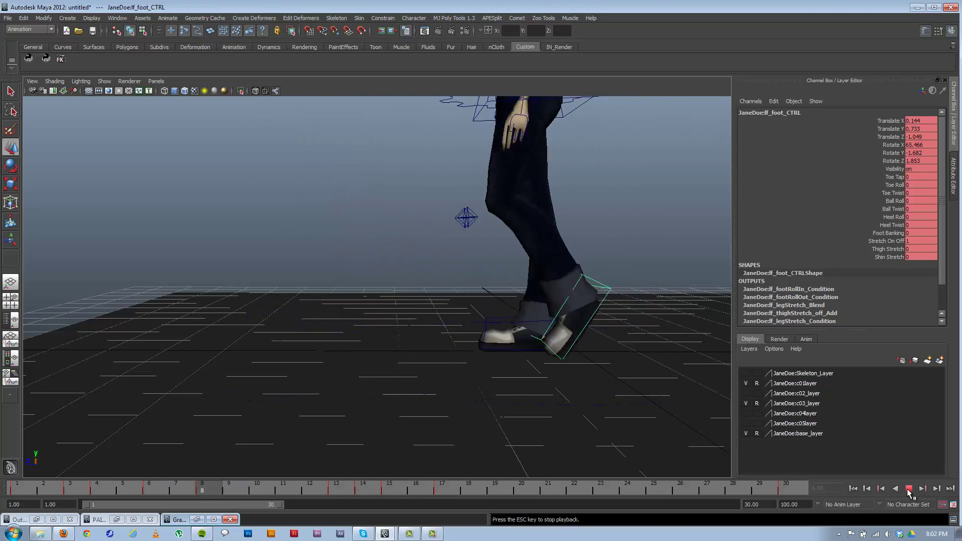
alt+right_drag(567, 372, 416, 332)
alt+drag(416, 332, 490, 361)
key(a)
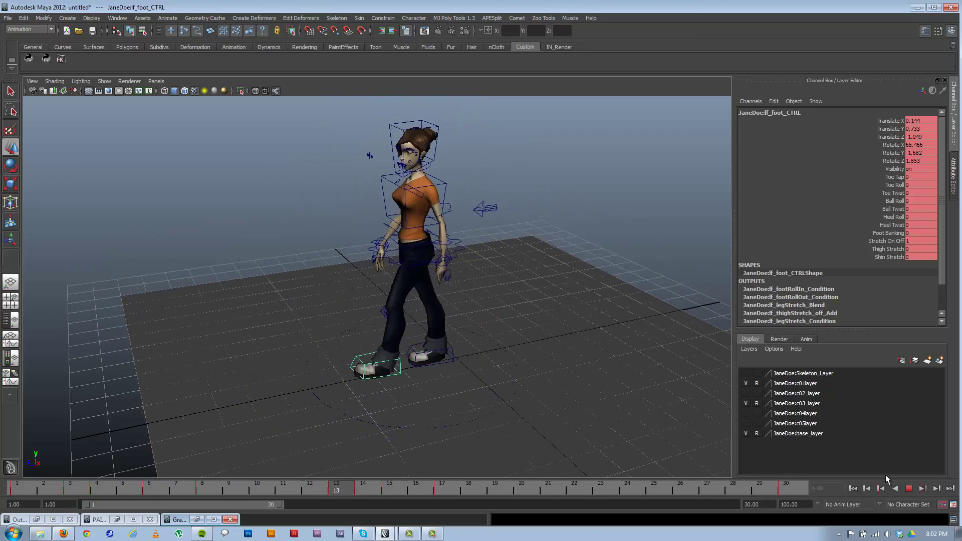
click(909, 488)
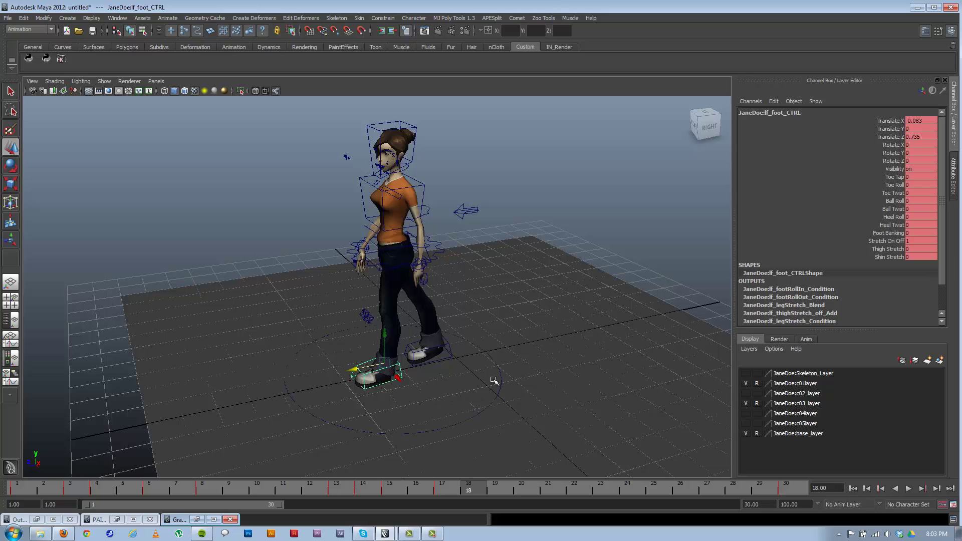
- View the whole character from the right side and play the walk to review her forward movement
click(707, 126)
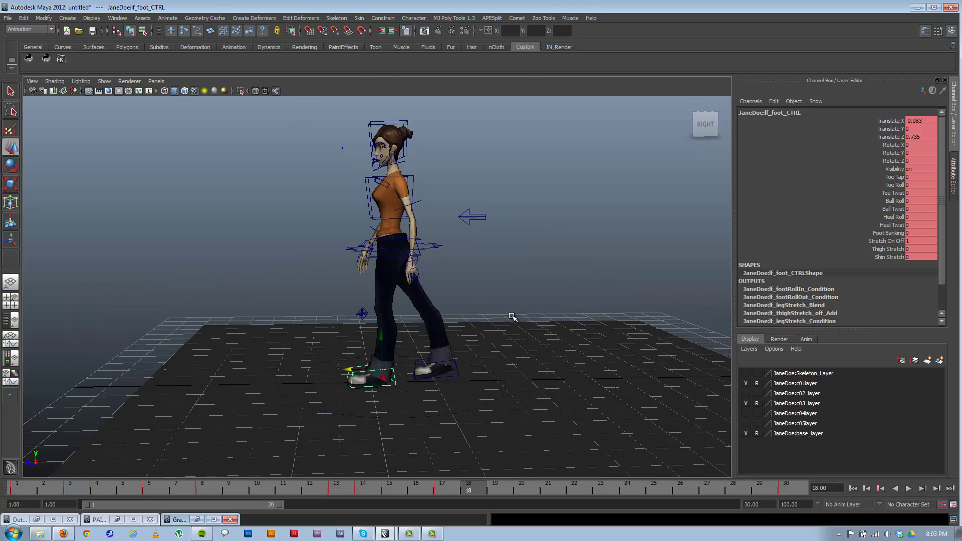
alt+middle_drag(385, 299, 395, 314)
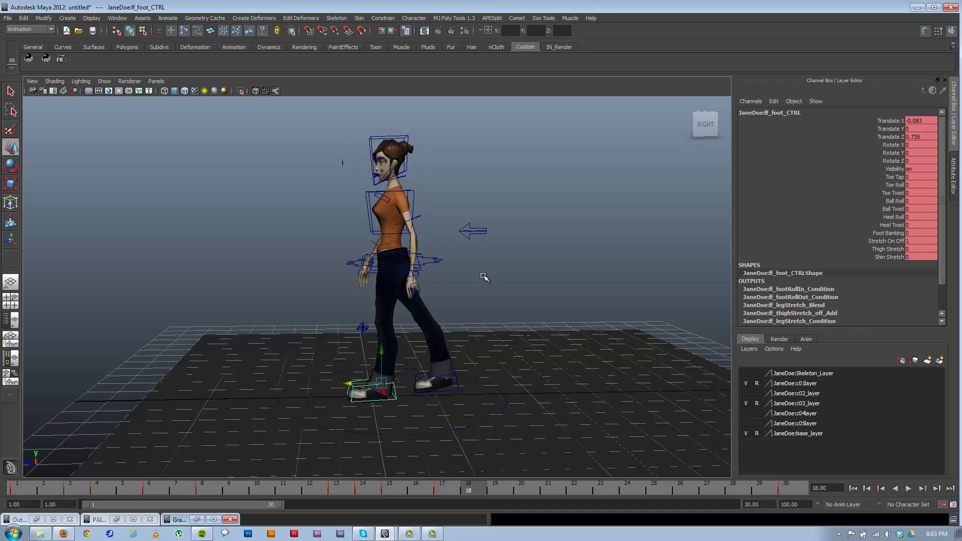
key(alt+v)
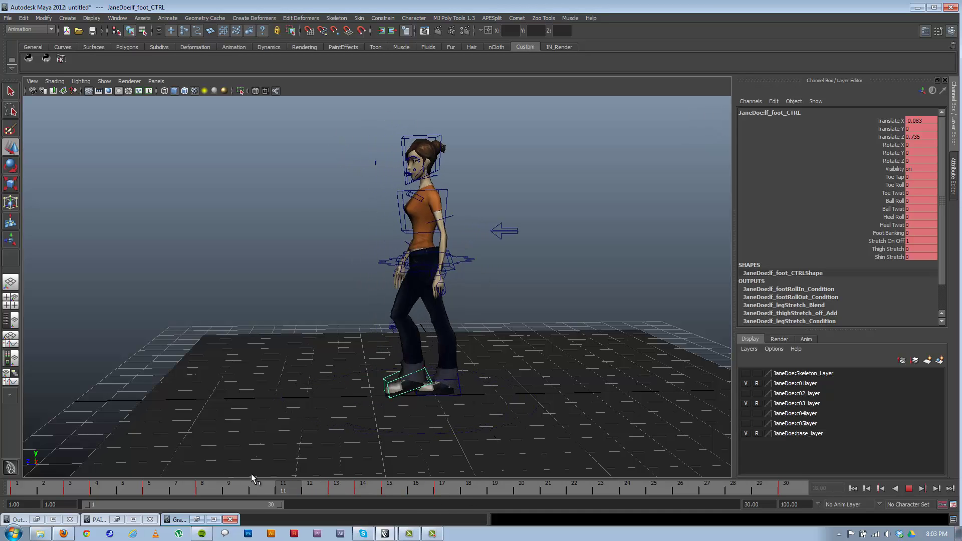
click(469, 486)
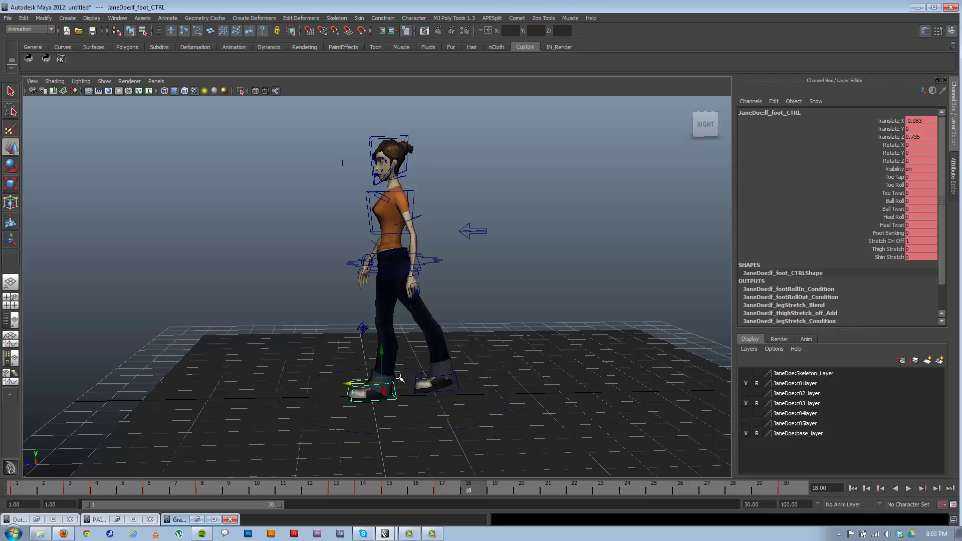
drag(469, 491, 143, 461)
- Play the walk from a closer right-side view of the legs, examining the planted foot against the ground
alt+drag(514, 362, 519, 356)
alt+drag(580, 394, 556, 265)
click(909, 489)
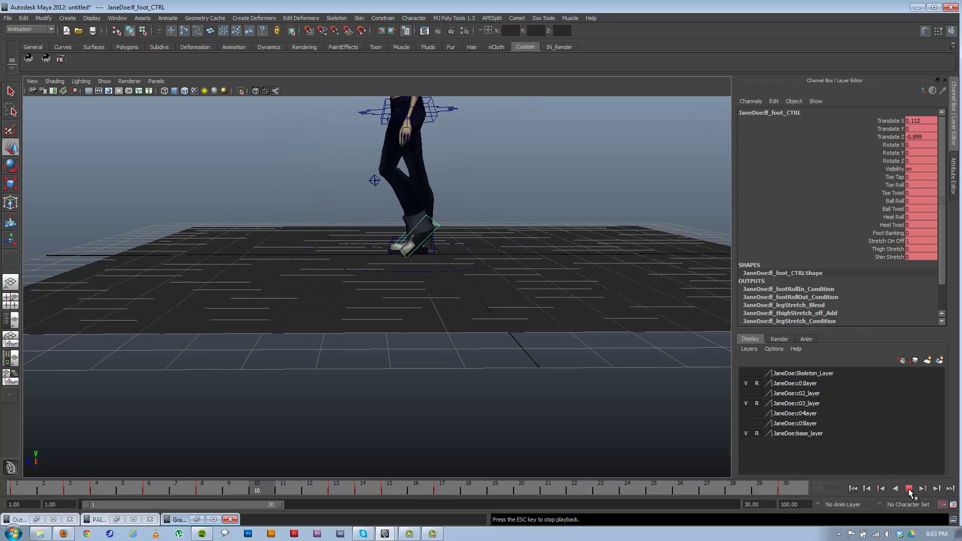
click(909, 489)
alt+drag(391, 211, 356, 183)
alt+drag(409, 382, 425, 344)
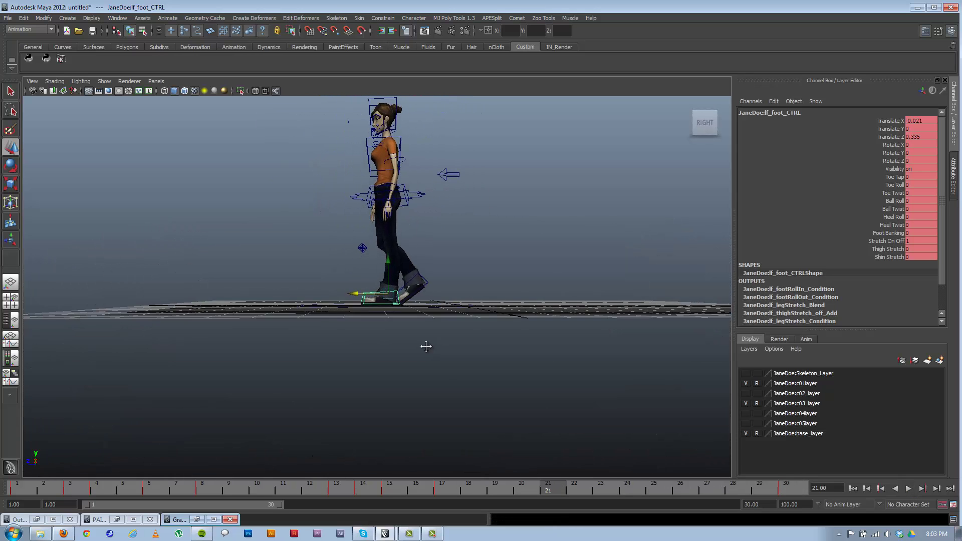
alt+right_drag(426, 344, 511, 383)
alt+drag(511, 383, 511, 377)
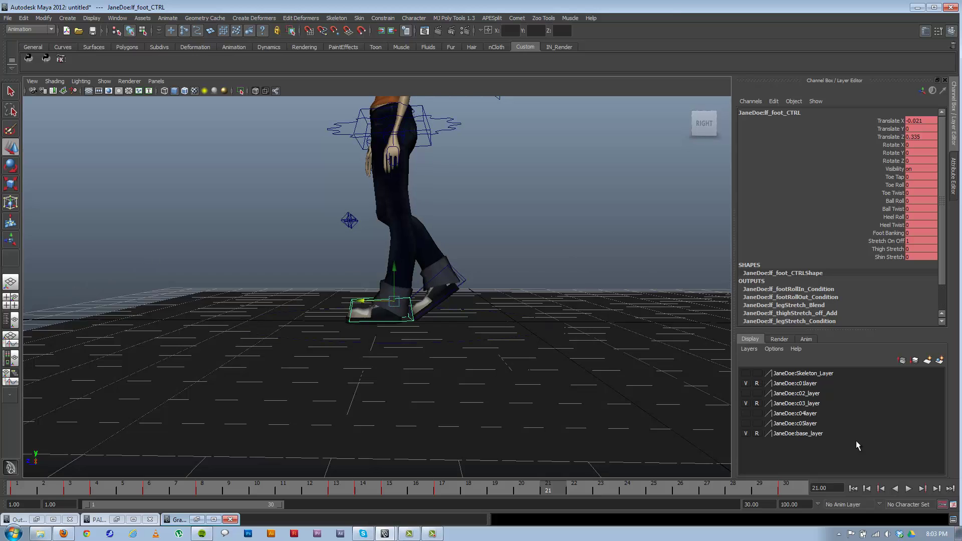
click(909, 489)
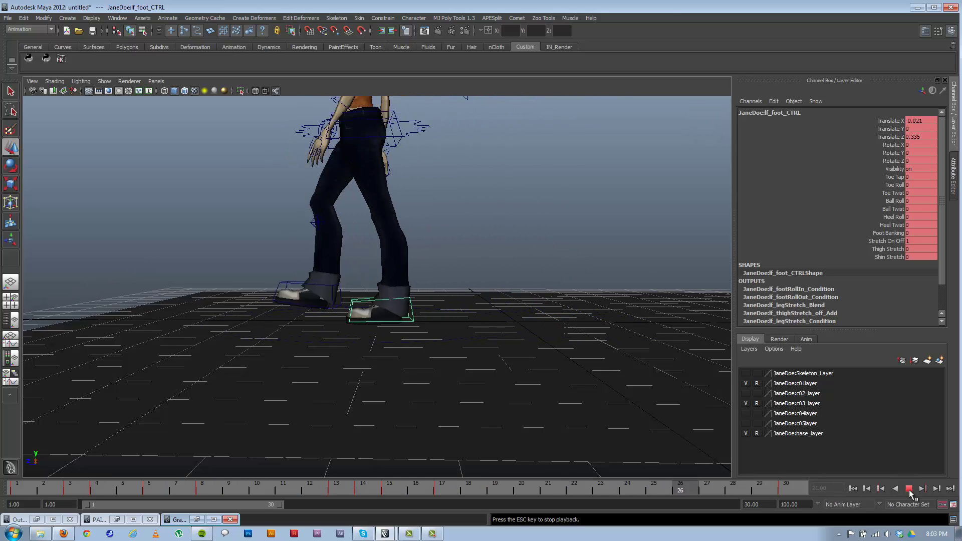
key(Escape)
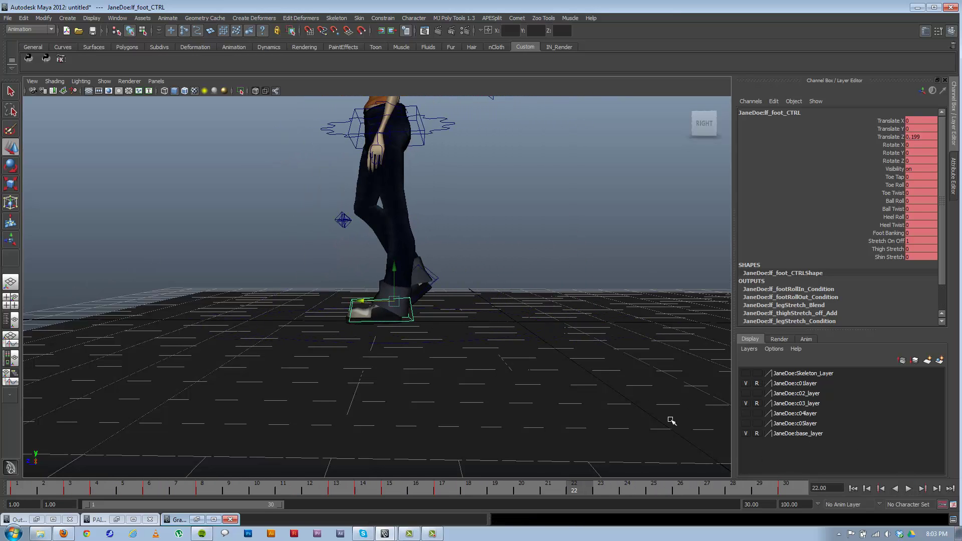
- Select the left shoulder FK control for rotation and play the walk from the front to examine the arm swing
alt+drag(394, 319, 441, 346)
alt+right_drag(441, 346, 479, 379)
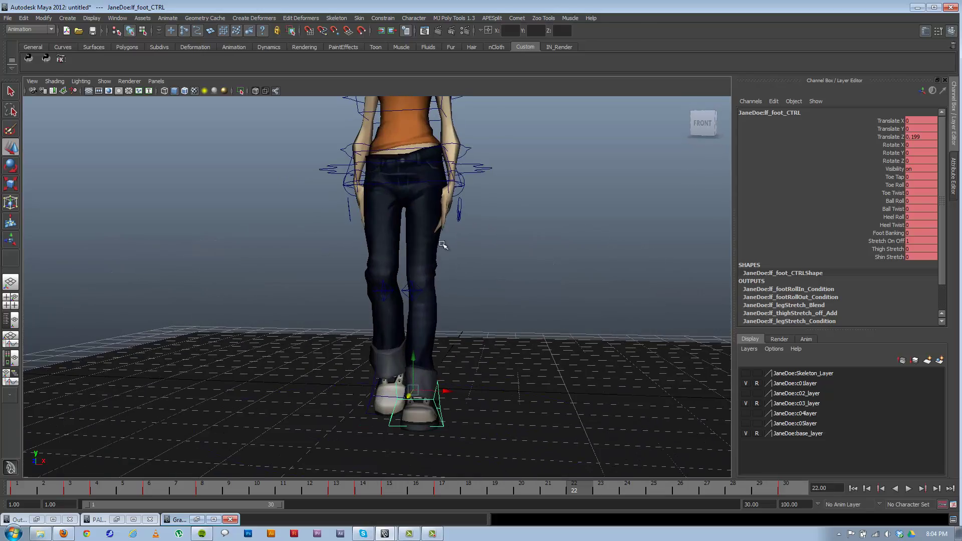
alt+right_drag(443, 245, 431, 235)
alt+drag(431, 236, 458, 226)
click(453, 199)
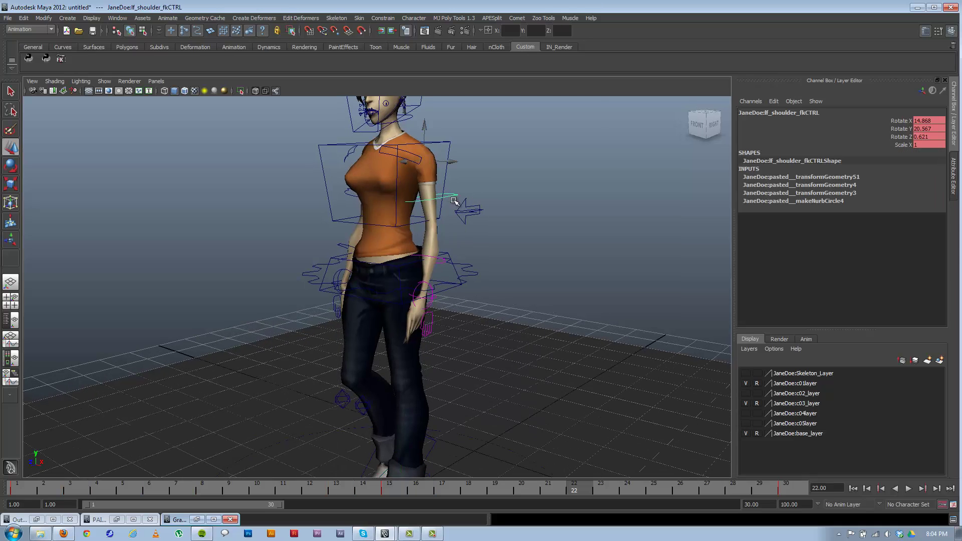
key(e)
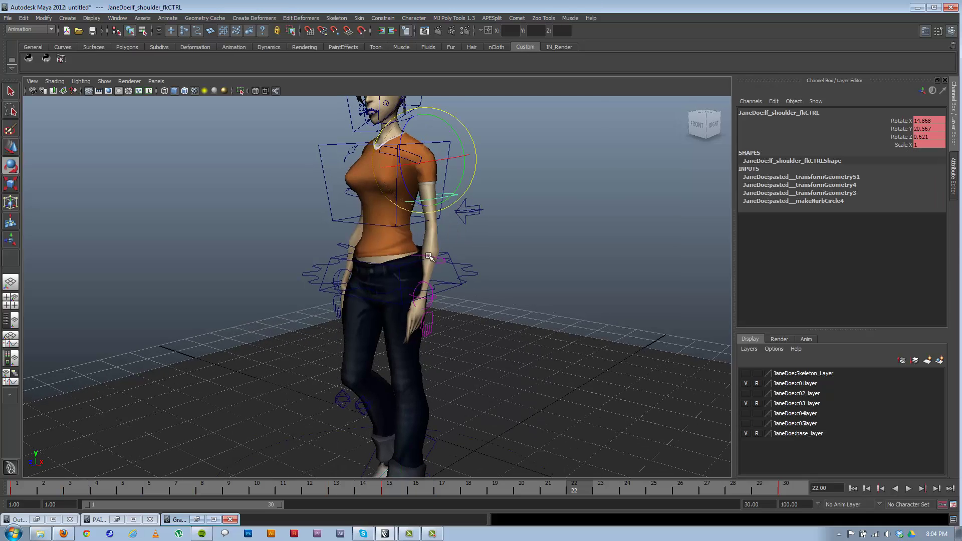
alt+drag(429, 256, 452, 264)
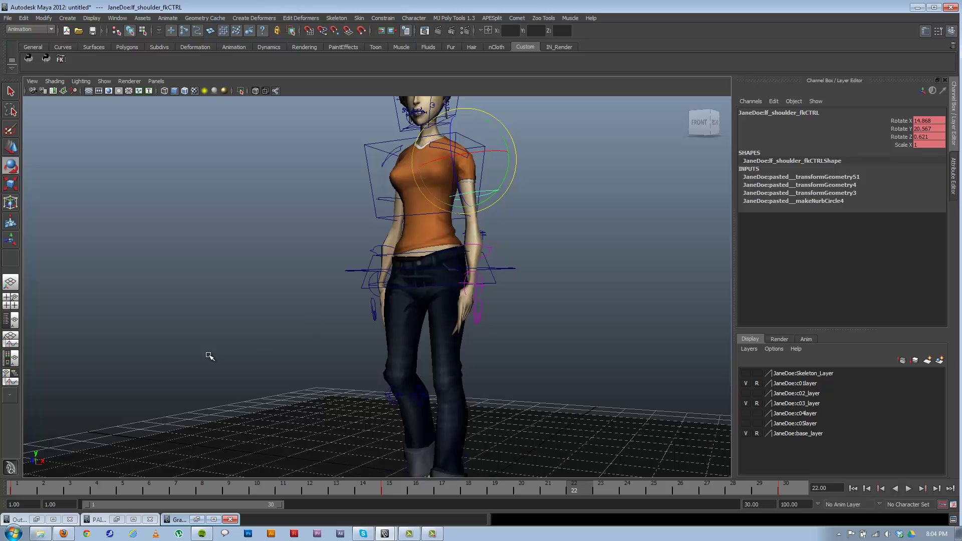
scroll(357, 380, down, 2)
mouse_move(356, 381)
alt+mouse_down()
mouse_move(368, 389)
mouse_move(352, 388)
alt+mouse_up()
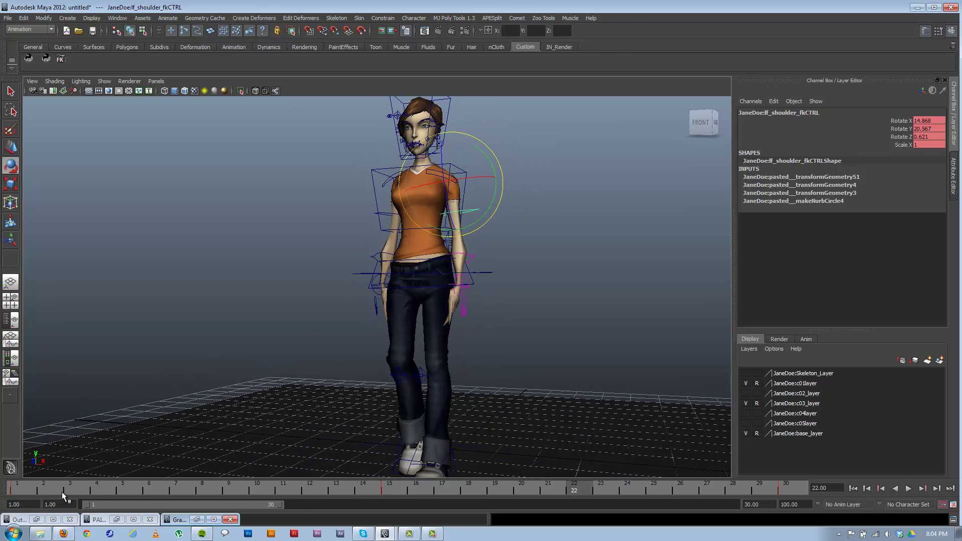
key(alt+v)
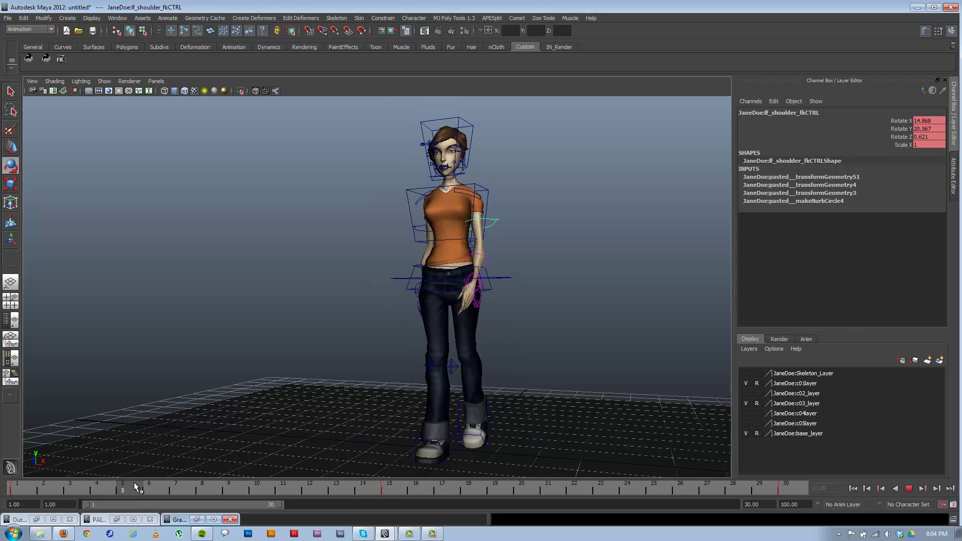
key(alt+v)
- At frame 10, rotate the left shoulder FK control to about X 11.2, Y 14.5, Z 6.6, swinging the arm away from the hip
alt+drag(381, 335, 337, 347)
alt+right_drag(344, 354, 317, 423)
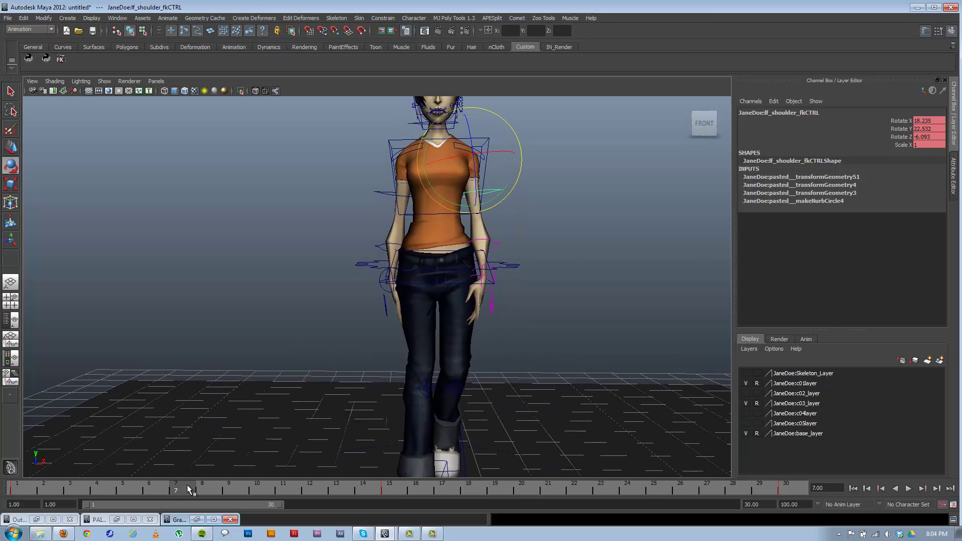
key(alt+v)
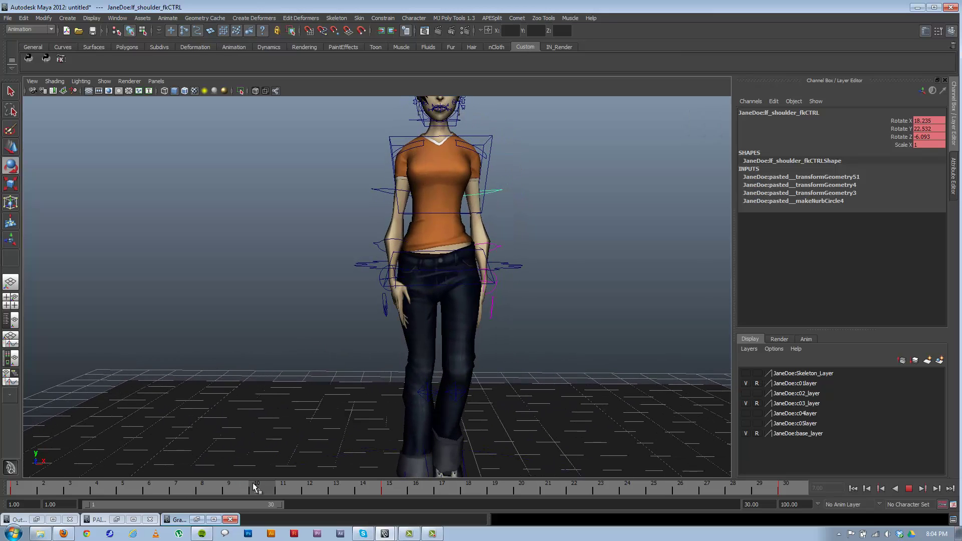
key(alt+v)
alt+drag(398, 402, 528, 98)
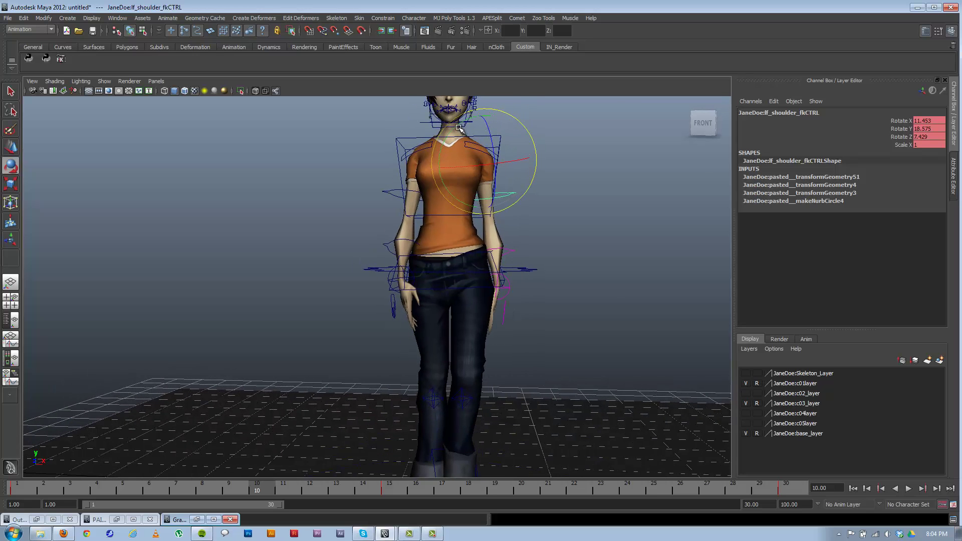
drag(459, 128, 452, 128)
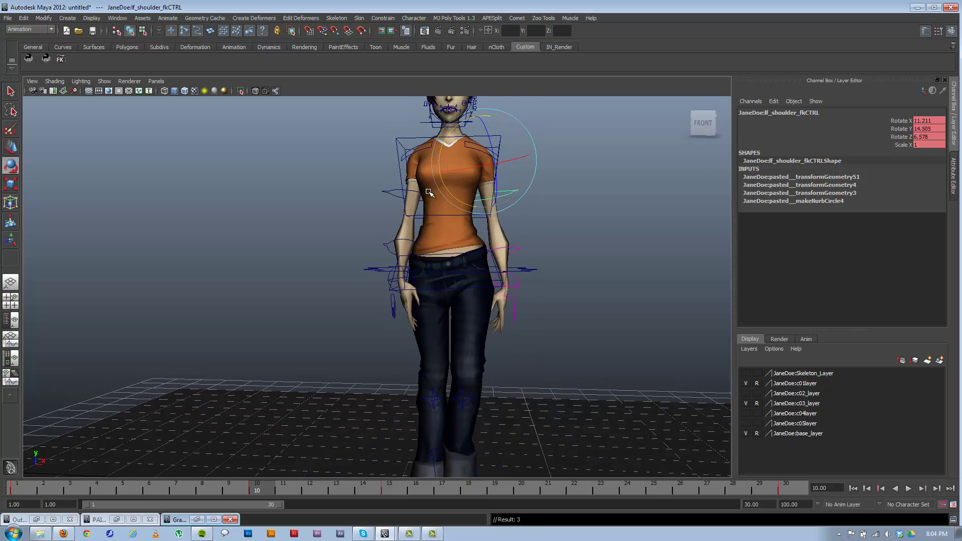
- At frame 6, rotate the right shoulder FK control to about X 11.6, Y 11.4, Z 4.0, swinging the arm away from the hip
alt+drag(336, 217, 351, 297)
click(373, 181)
key(alt+v)
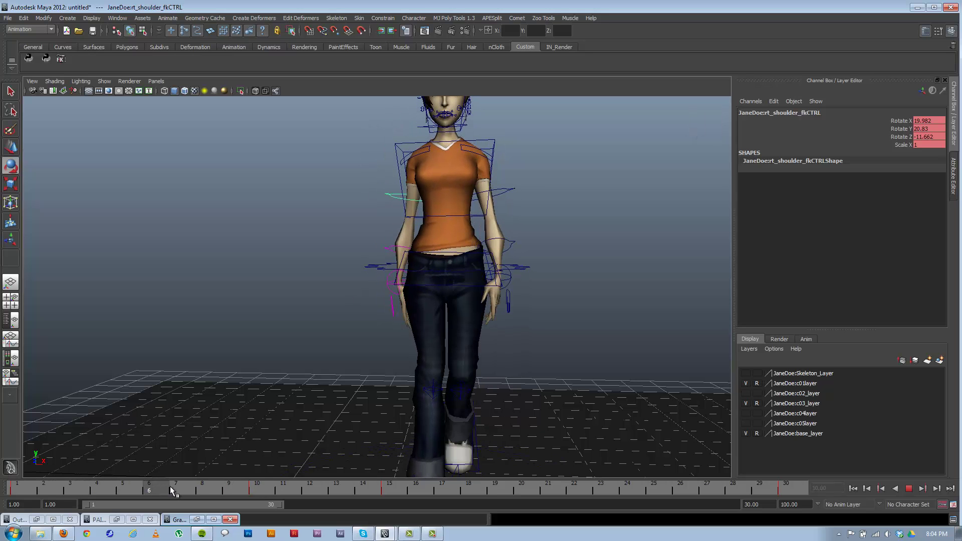
key(alt+v)
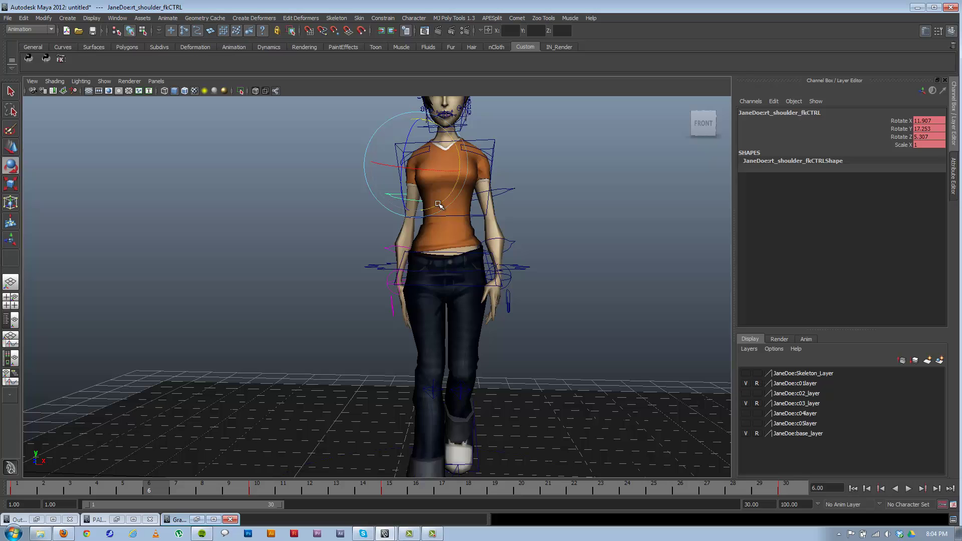
alt+drag(427, 203, 404, 221)
- At frame 21, rotate the left shoulder FK control to about X 12.5, Y 15.7, Z 4.0, moving the hand clear of the hip
key(alt+v)
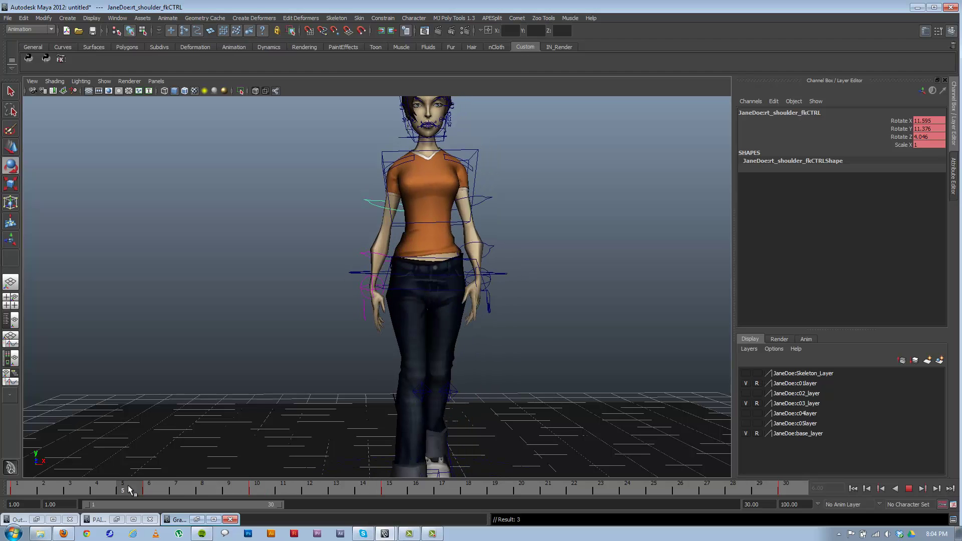
key(alt+v)
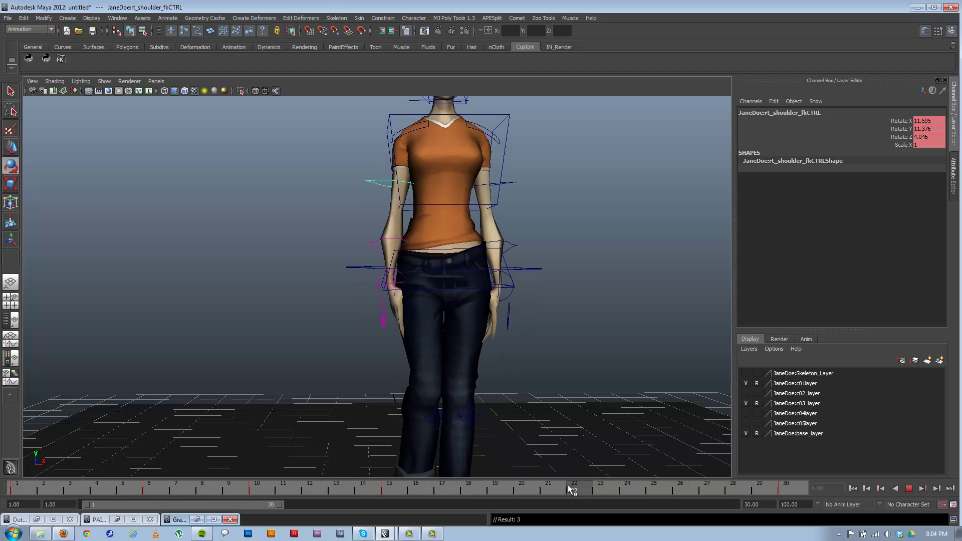
click(543, 489)
click(518, 183)
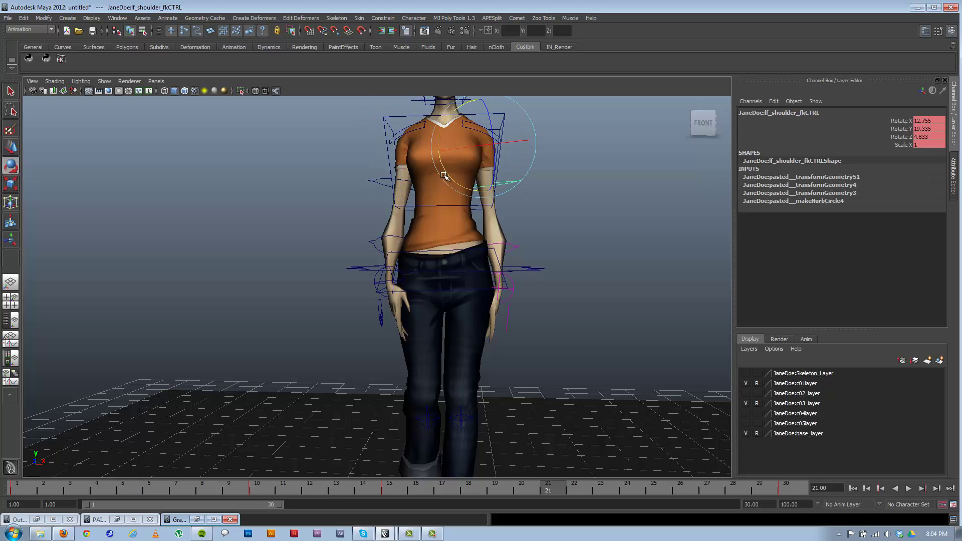
drag(448, 175, 451, 179)
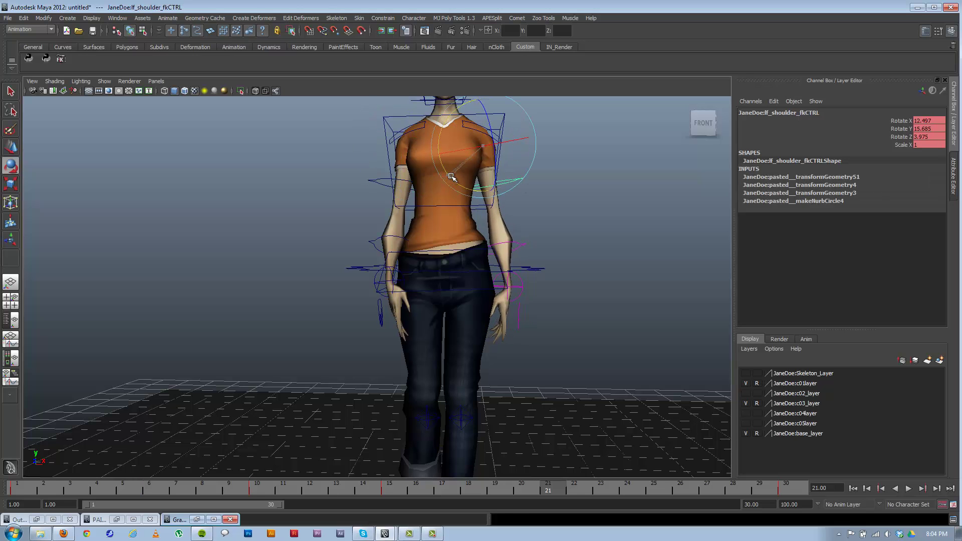
- At frame 21, rotate the right shoulder FK control outward to about X 18.6, Y 18.8, Z -9.4
alt+right_drag(471, 255, 457, 256)
alt+drag(457, 256, 445, 264)
alt+drag(464, 313, 485, 425)
key(alt+v)
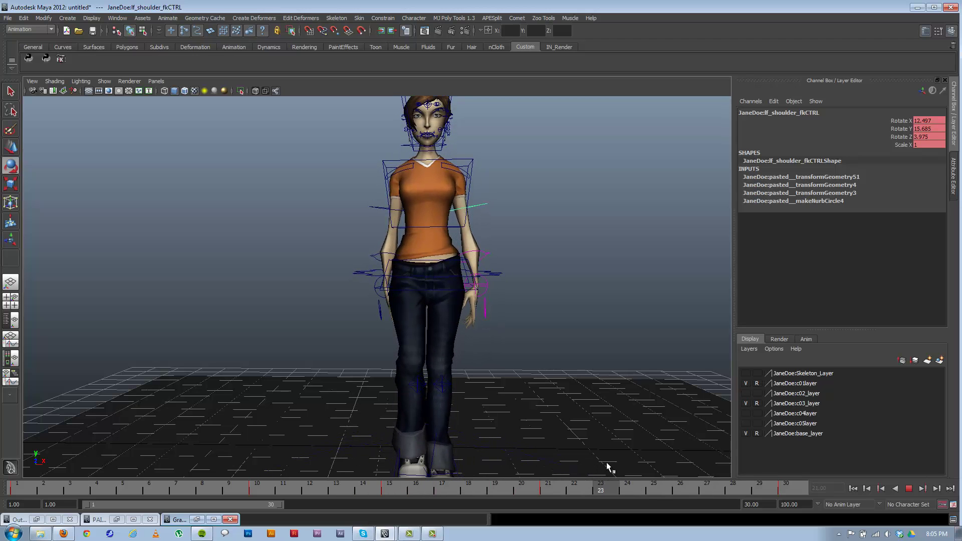
key(Escape)
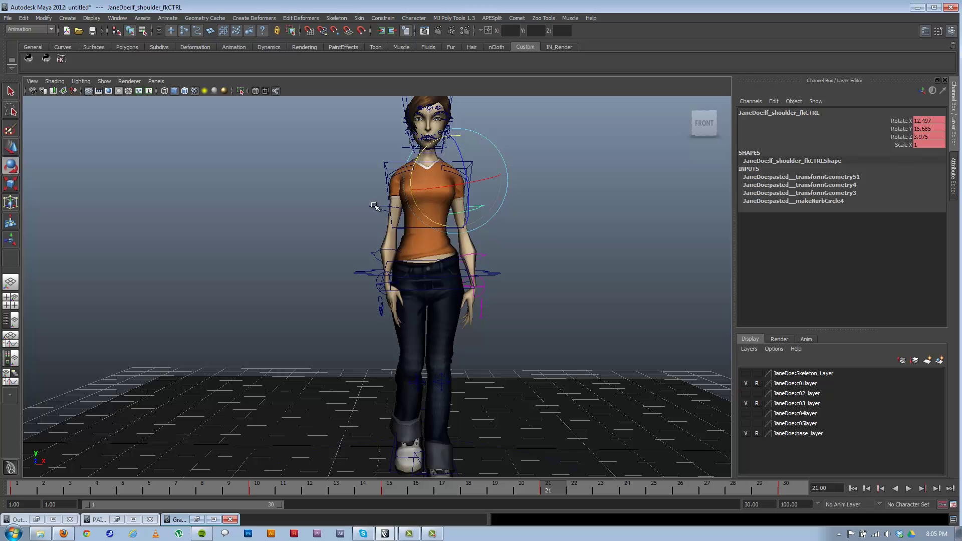
click(386, 219)
alt+drag(494, 322, 376, 222)
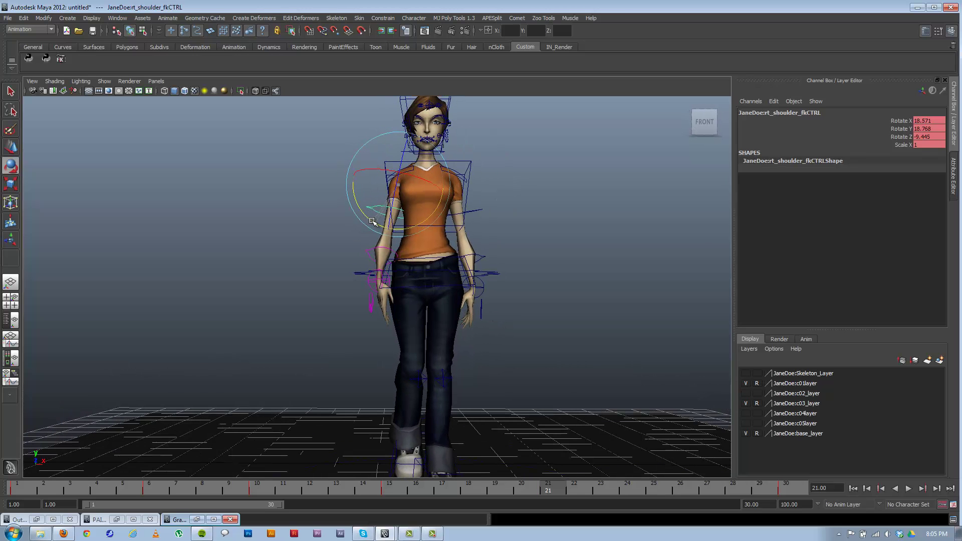
- At frame 6, rotate the left shoulder FK control outward to about X 19.3, Y 17.7, Z -10.4, and play back the walk
click(154, 489)
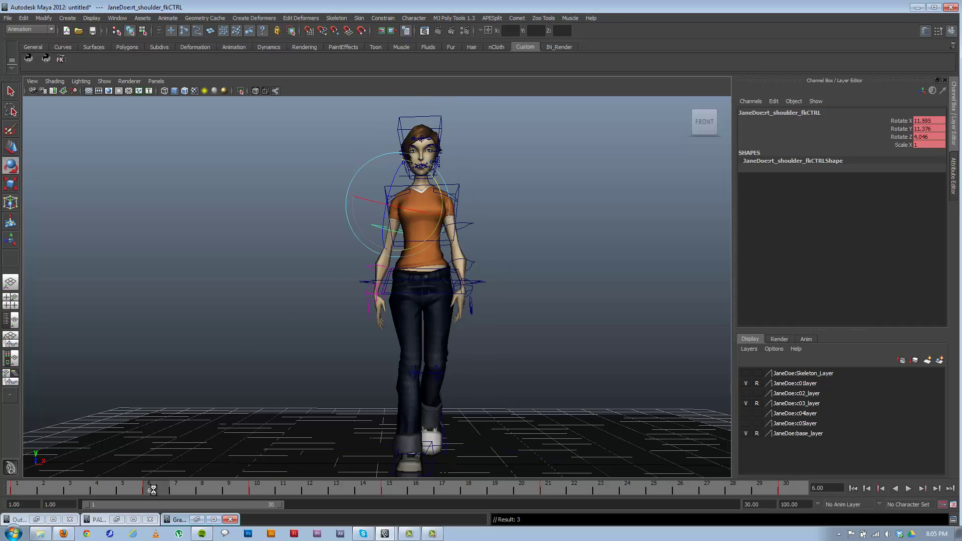
click(462, 224)
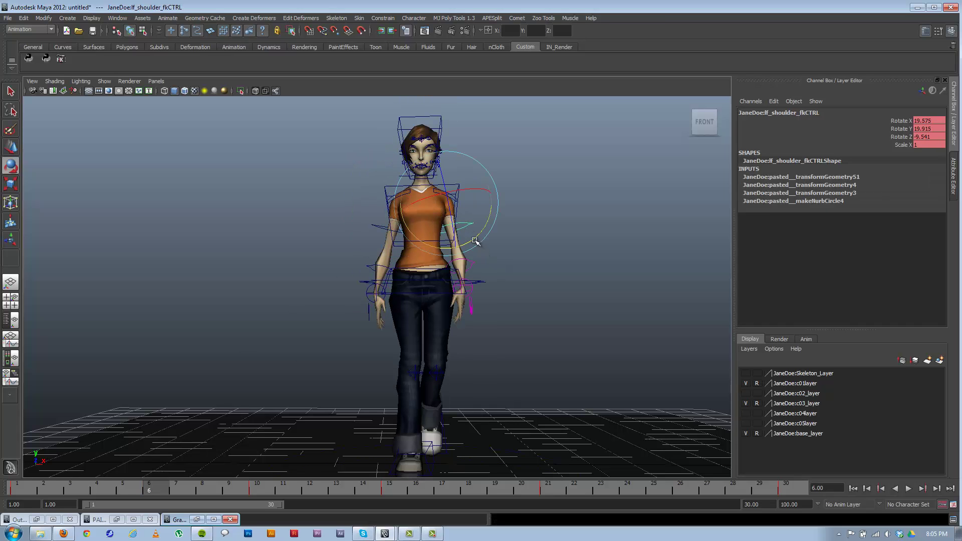
drag(476, 241, 477, 239)
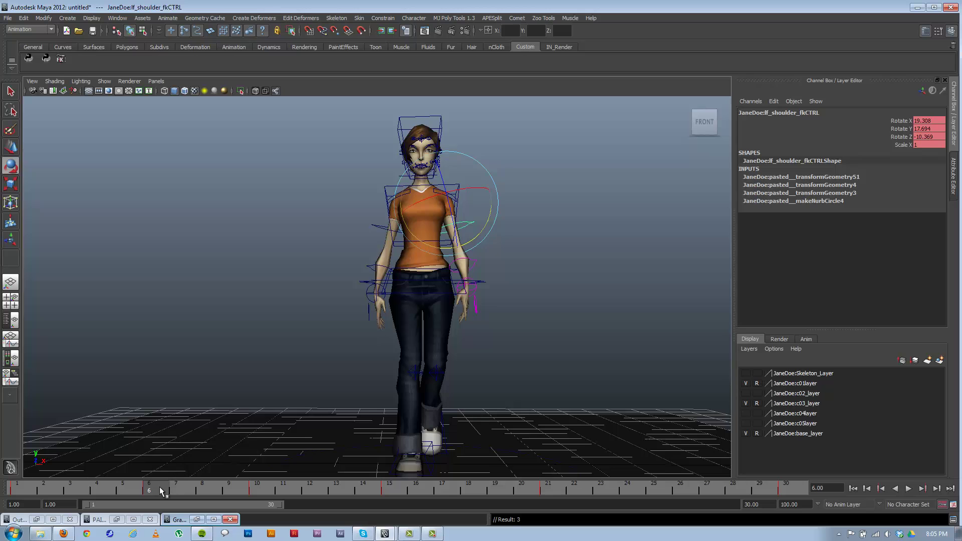
key(alt+v)
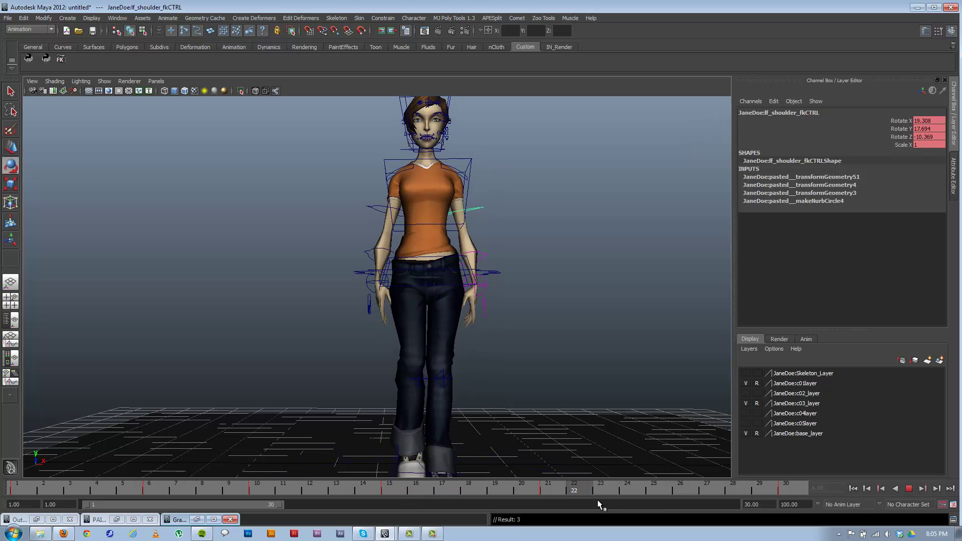
key(alt+v)
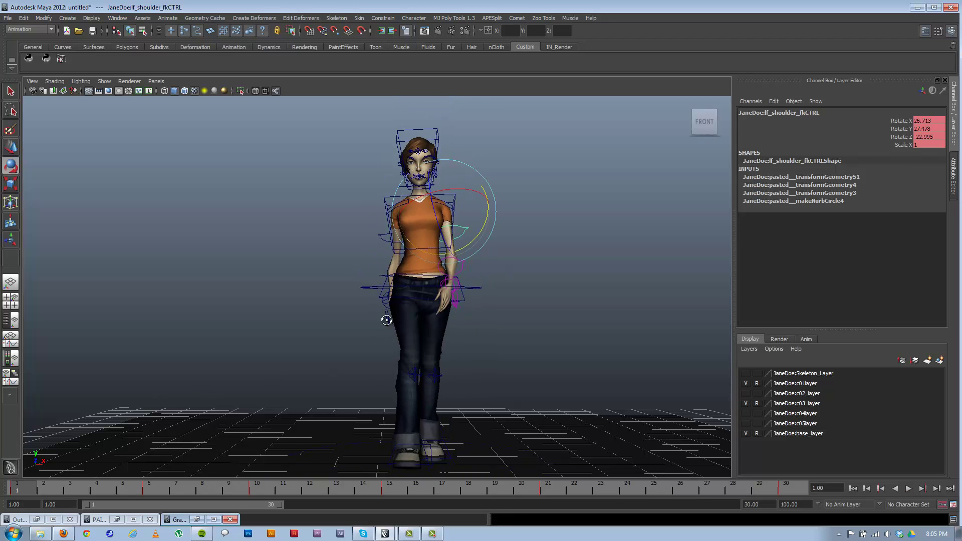
- At frame 1, move the centre-of-gravity control sideways to about Translate X 0.075, shifting the hips over the supporting leg
alt+right_drag(386, 319, 510, 319)
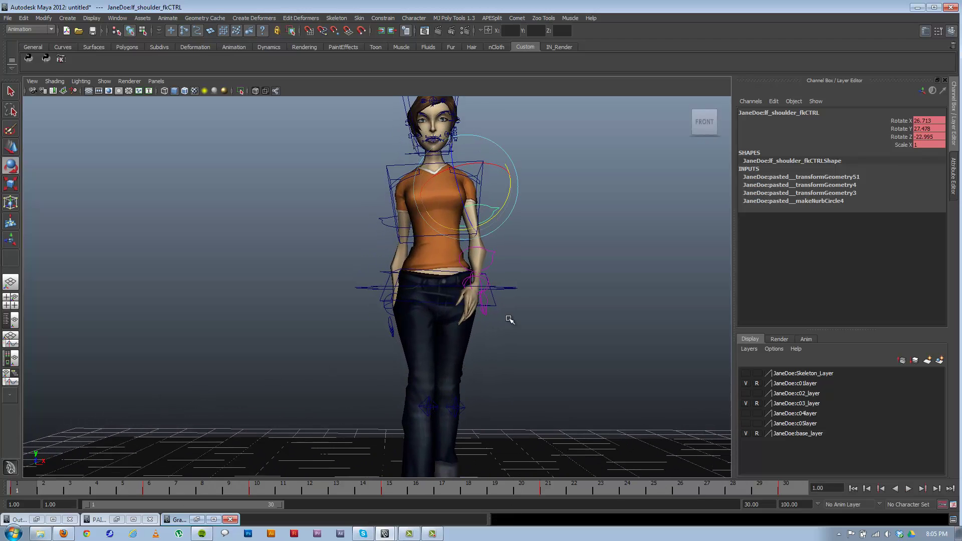
click(508, 290)
key(w)
alt+middle_drag(432, 361, 396, 289)
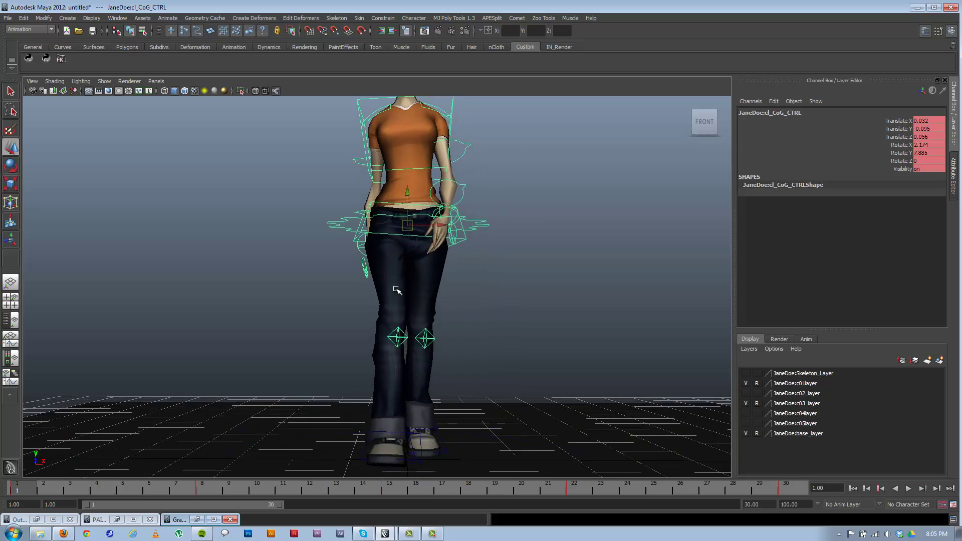
alt+right_drag(396, 289, 347, 311)
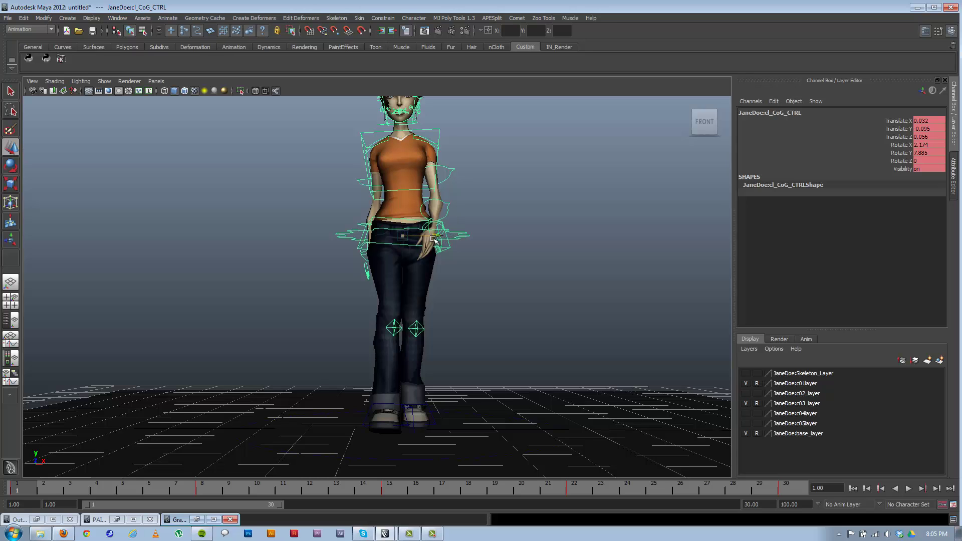
drag(434, 240, 436, 240)
- Copy the centre-of-gravity control's frame 1 key and paste it at frame 30 so the cycle's ends match
right_click(23, 493)
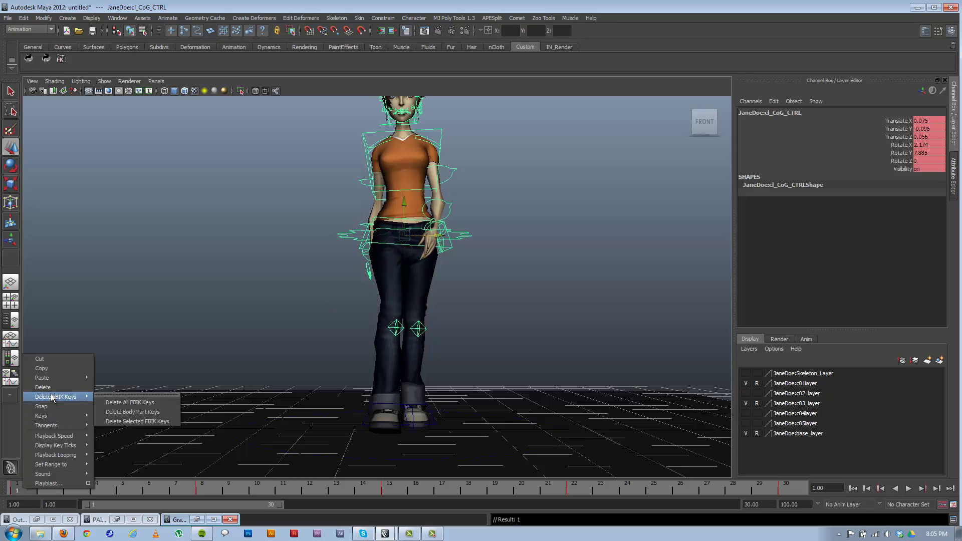
click(43, 368)
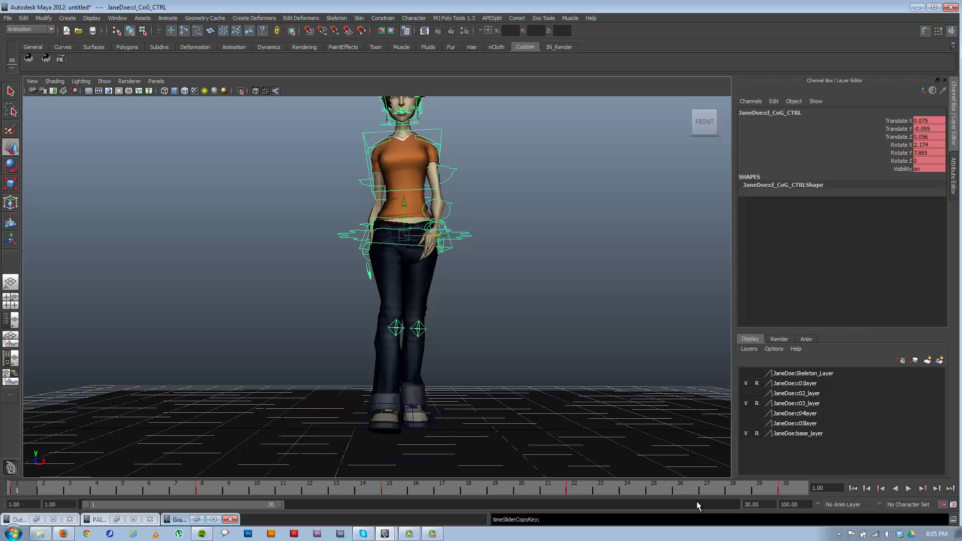
click(783, 489)
right_click(783, 490)
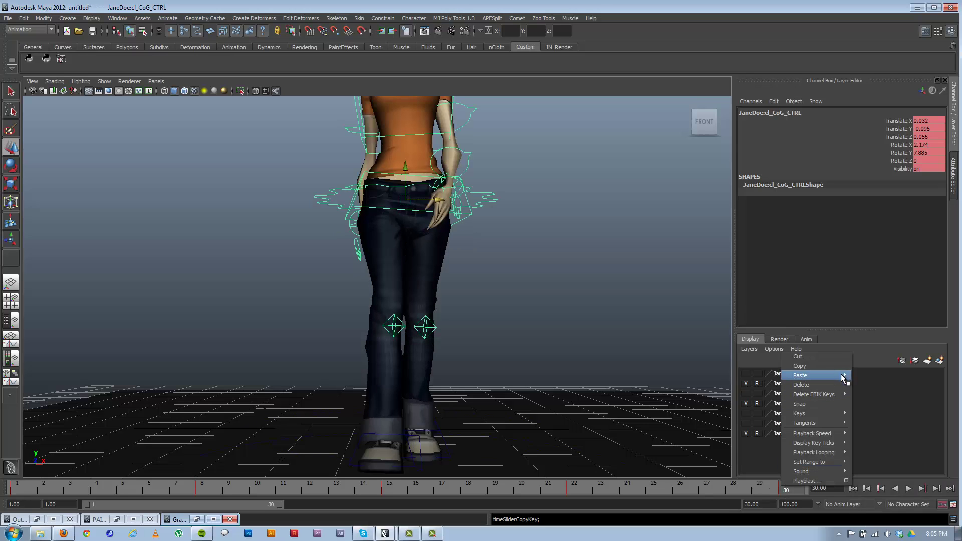
mouse_move(839, 375)
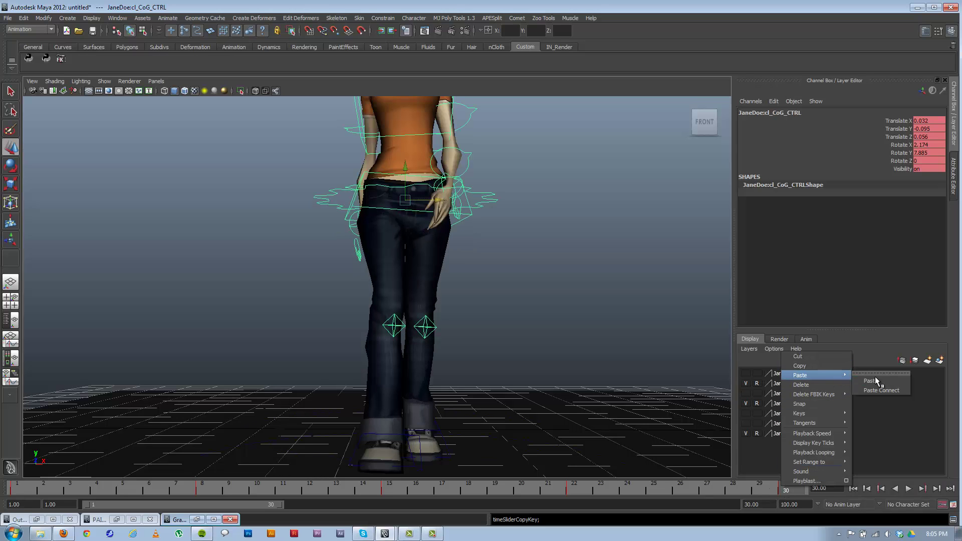
click(886, 382)
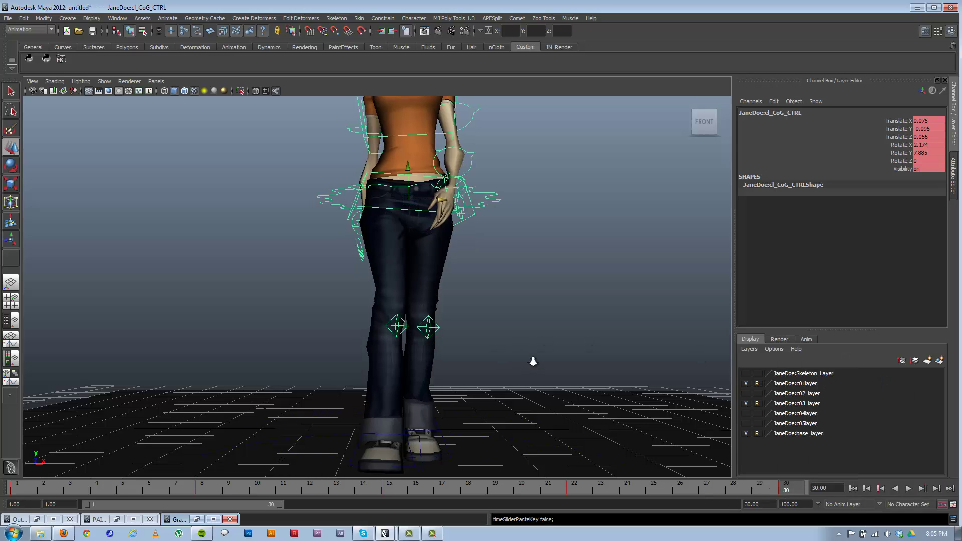
- At frame 15, move the centre-of-gravity control sideways to about Translate X -0.052, opposite to the frame 1 shift
alt+right_drag(533, 361, 453, 348)
alt+drag(454, 348, 442, 329)
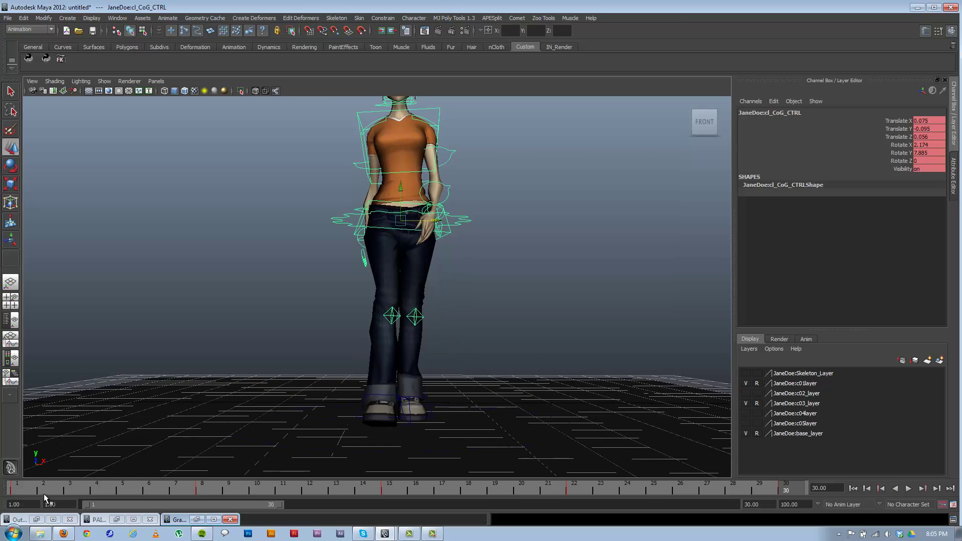
click(5, 489)
drag(33, 491, 392, 490)
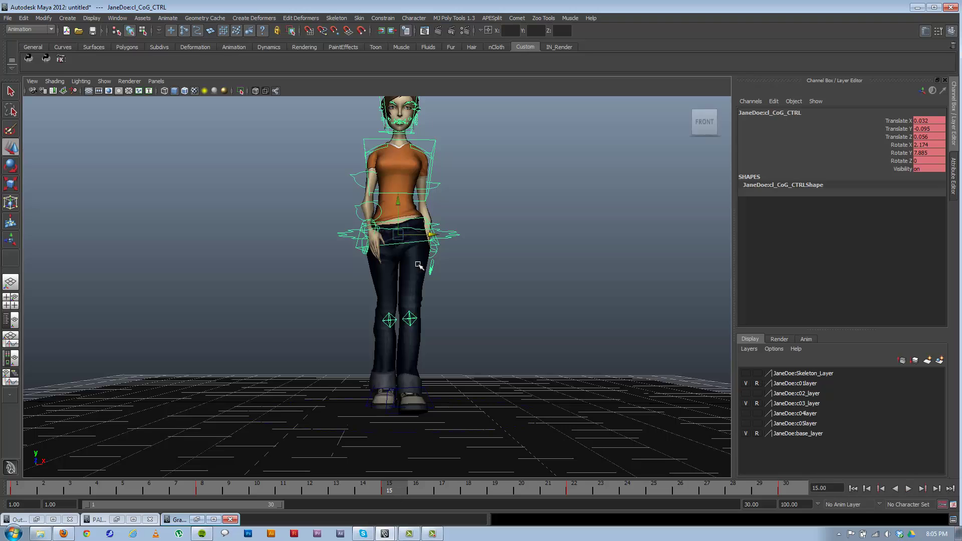
drag(427, 234, 424, 234)
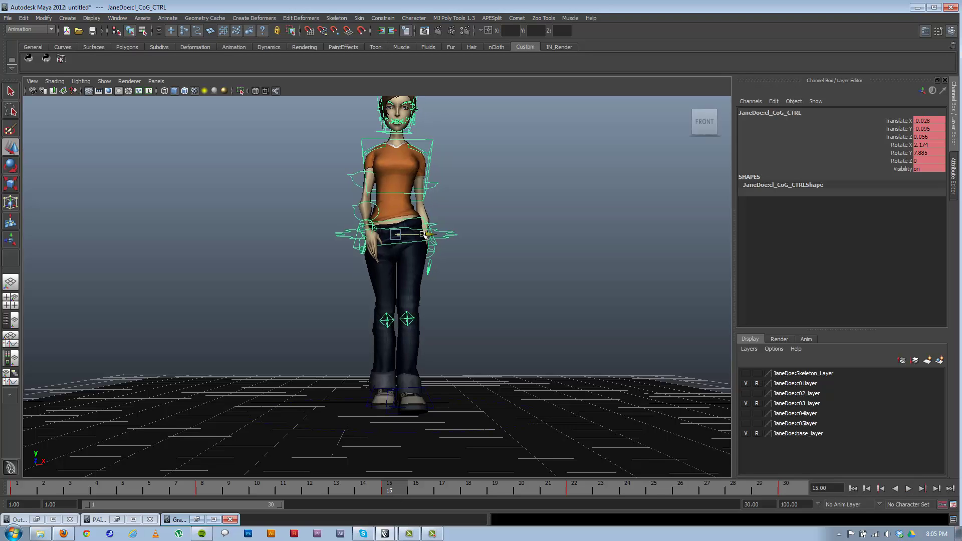
- Play the walk repeatedly from the front, examining the side-to-side weight shift of the hips
key(alt+v)
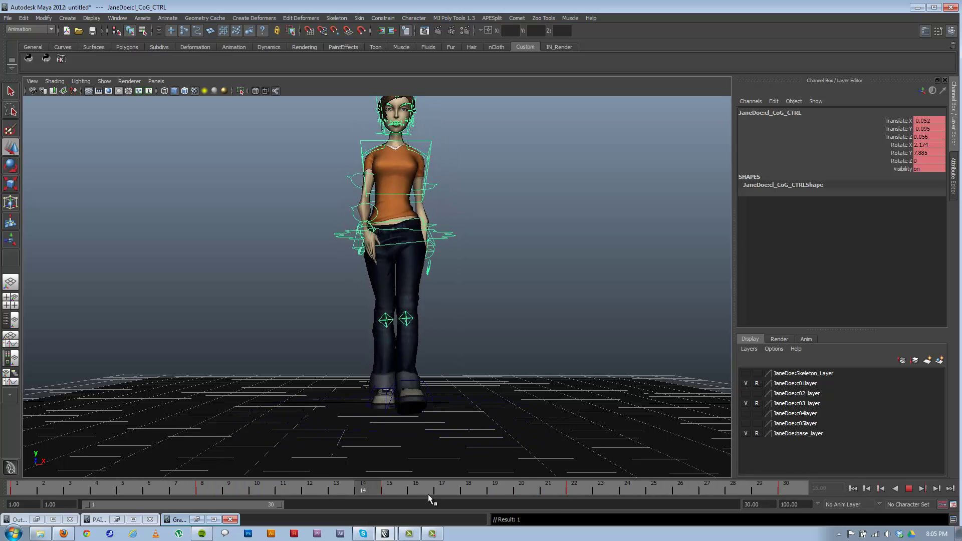
key(alt+v)
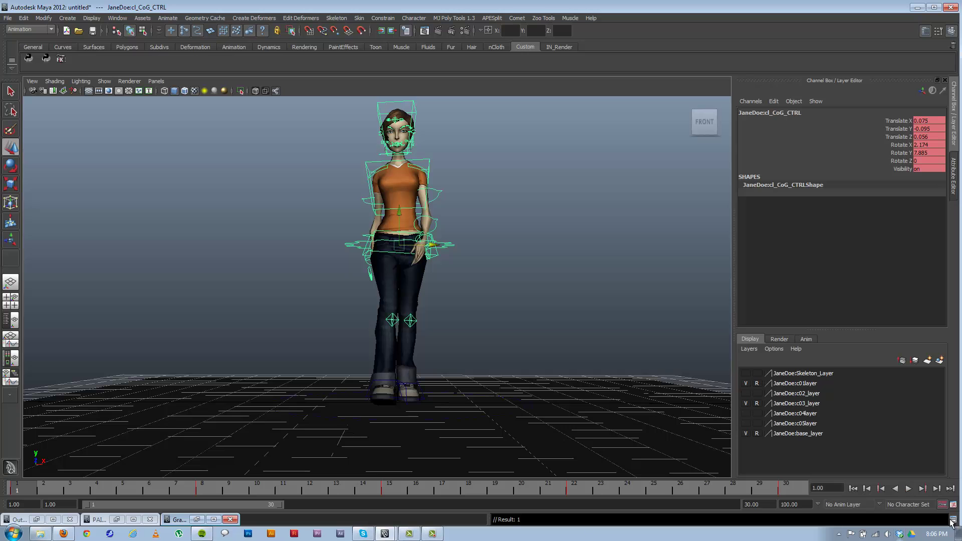
click(910, 489)
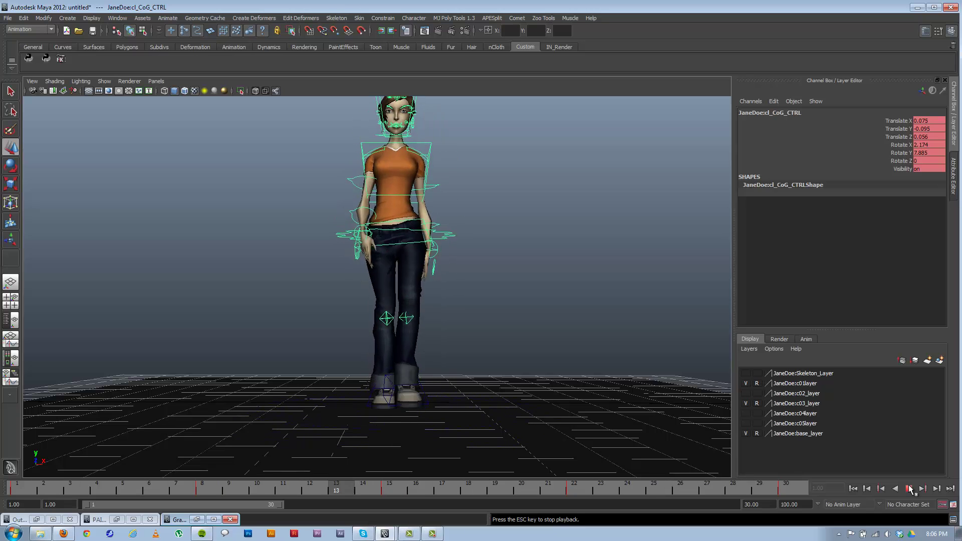
click(910, 489)
drag(64, 490, 2, 494)
key(alt+v)
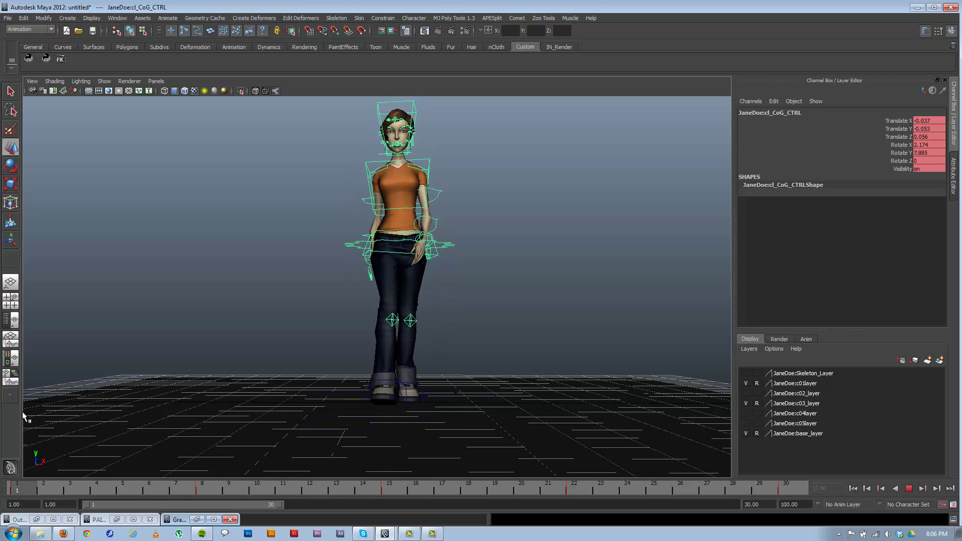
key(alt+v)
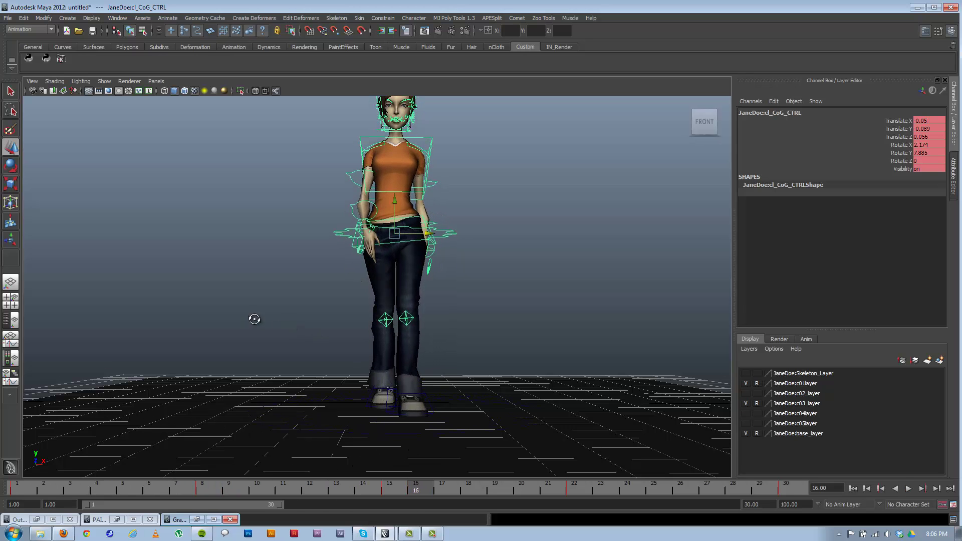
- Play the walk from the side, and at frame 4 rotate and key the right elbow FK control at about Z -8.4, straightening the arm
alt+drag(253, 318, 371, 323)
alt+right_drag(371, 323, 401, 351)
alt+middle_drag(379, 270, 405, 329)
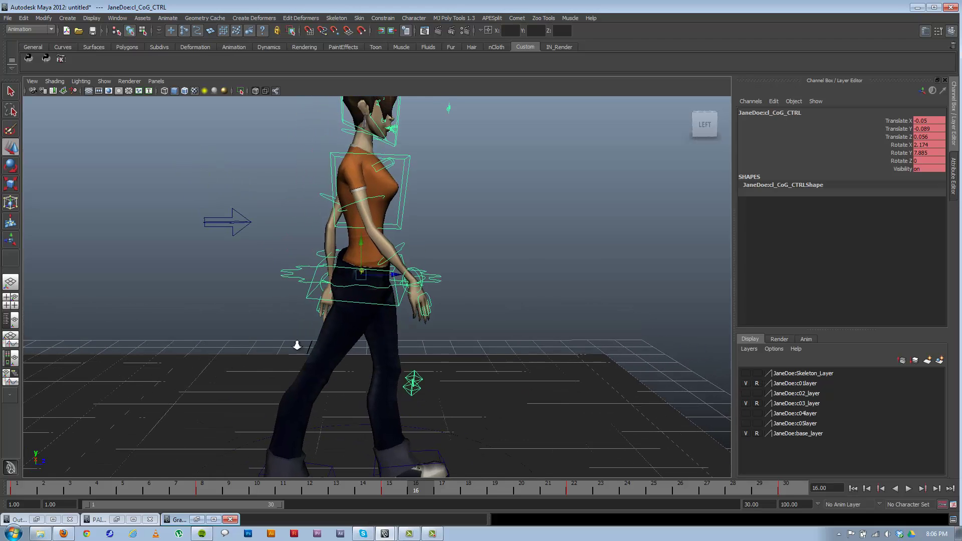
alt+right_drag(299, 345, 326, 364)
click(407, 239)
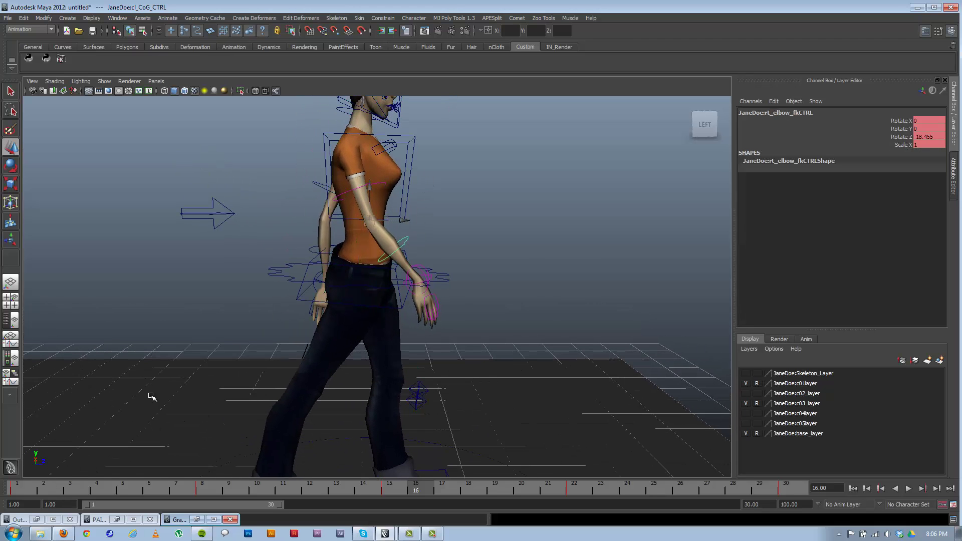
drag(47, 489, 2, 477)
key(alt+v)
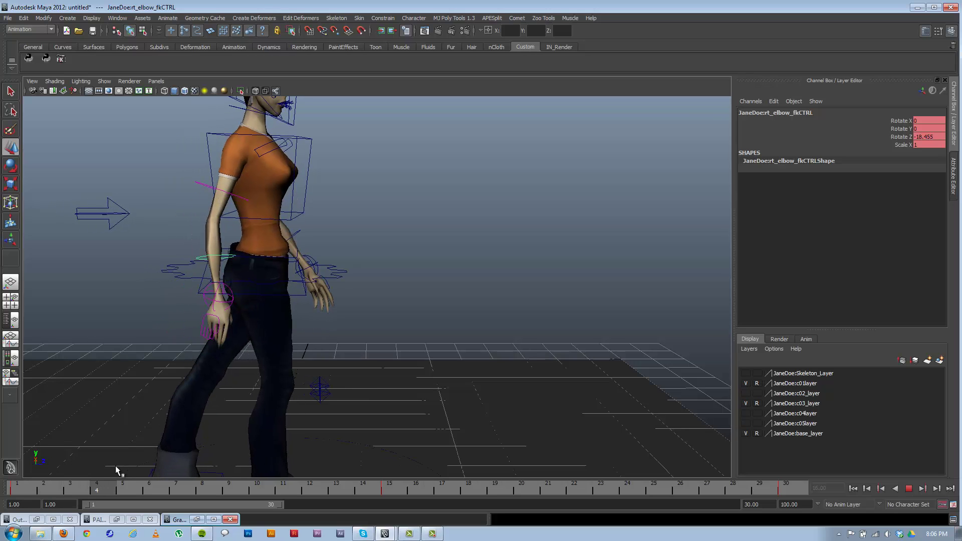
key(Escape)
key(e)
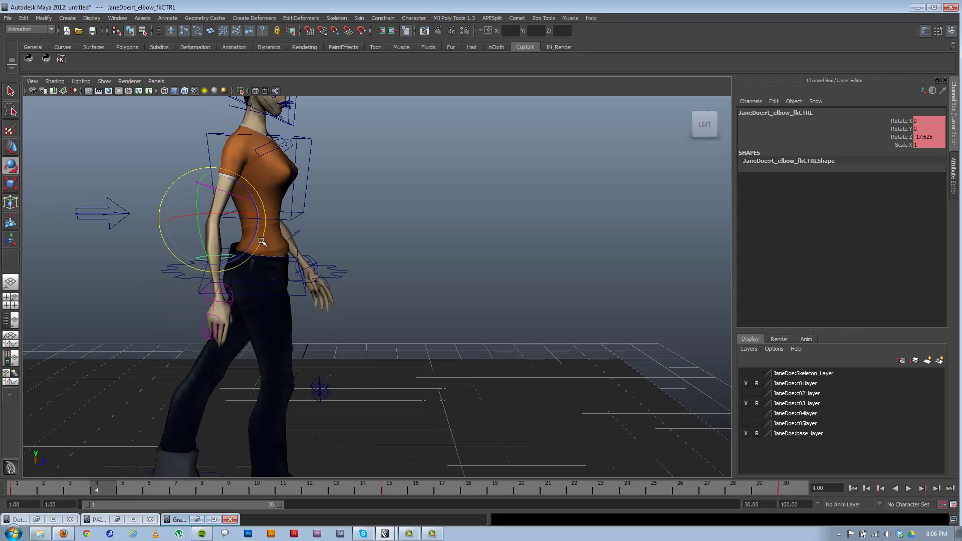
drag(252, 240, 245, 245)
key(s)
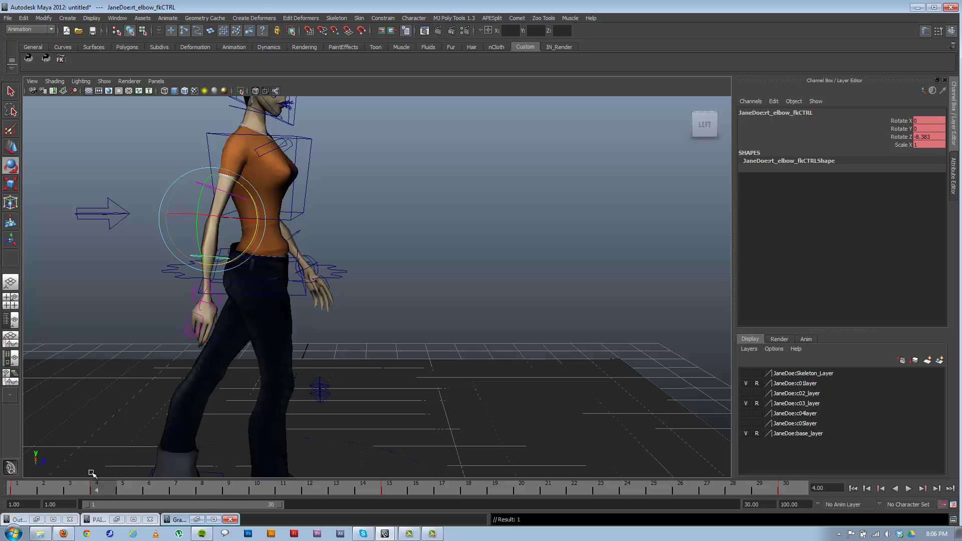
- At frame 18, rotate and key the right elbow FK control at about Z -36.9, bending the arm
key(alt+v)
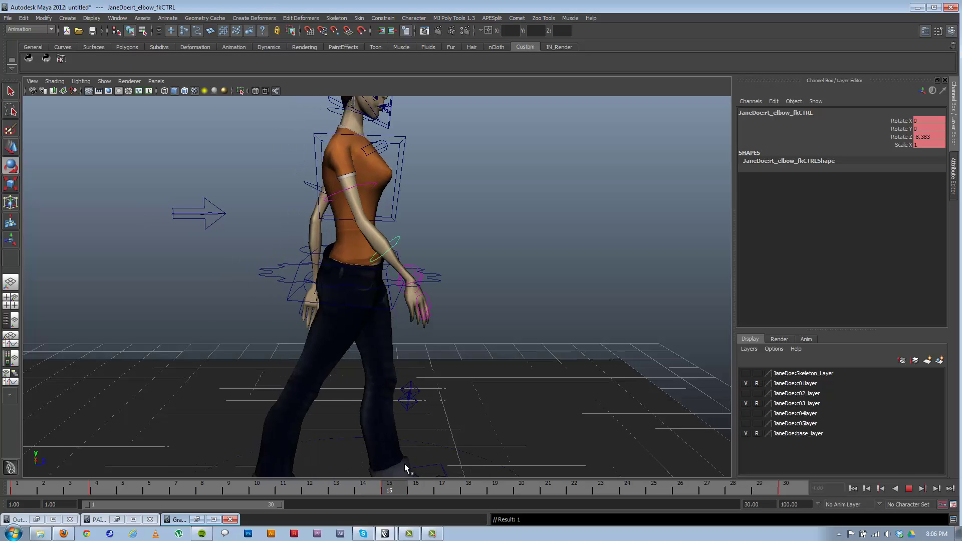
key(alt+v)
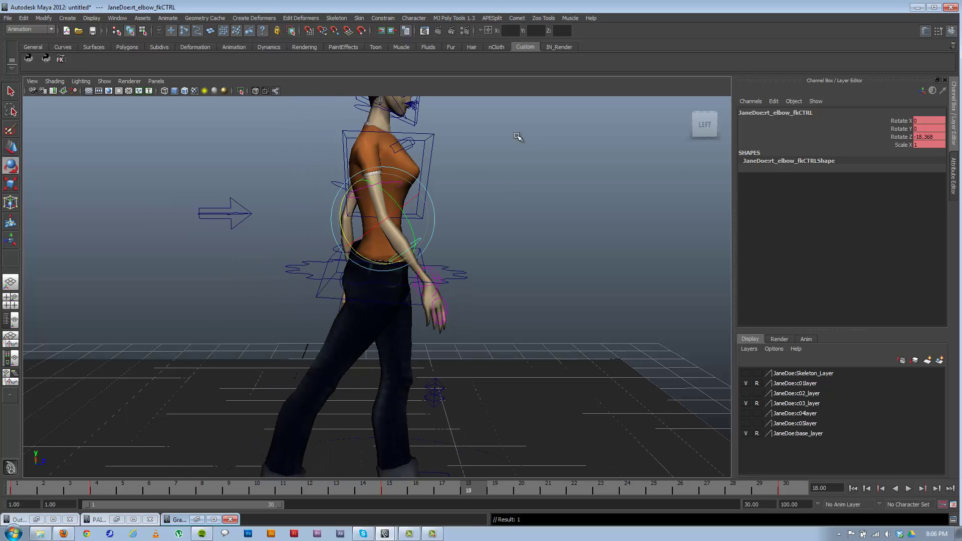
drag(348, 240, 351, 246)
key(s)
- At frame 23, rotate and key the right elbow FK control at about Z -14.4, straightening the arm
key(alt+v)
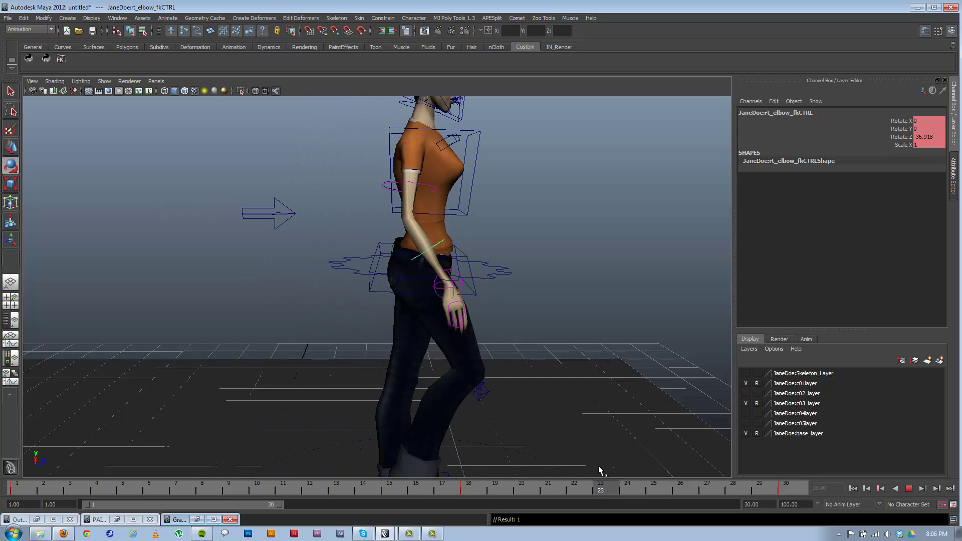
key(alt+v)
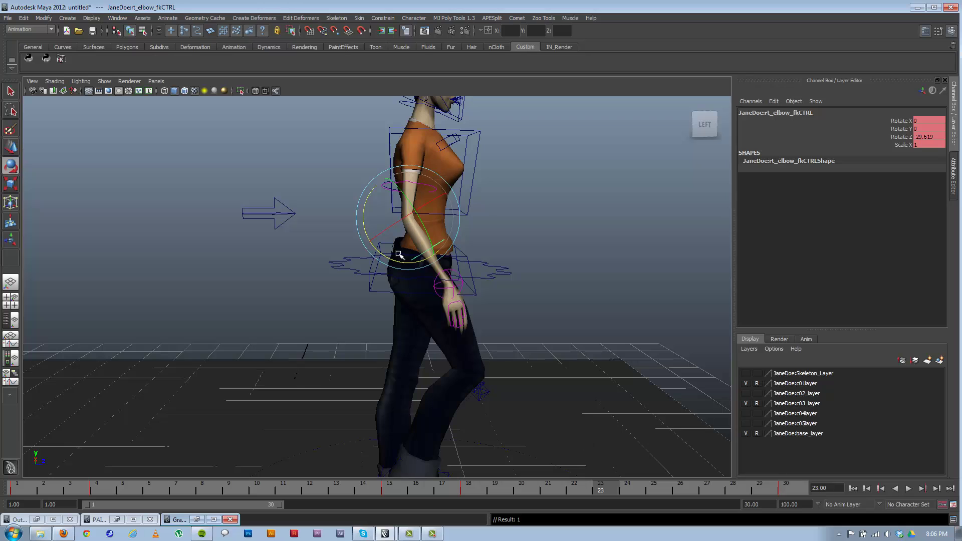
drag(393, 262, 386, 258)
click(381, 260)
click(396, 260)
key(s)
- Step through the last frames and play the walk from the side, examining the right elbow's motion
key(alt+v)
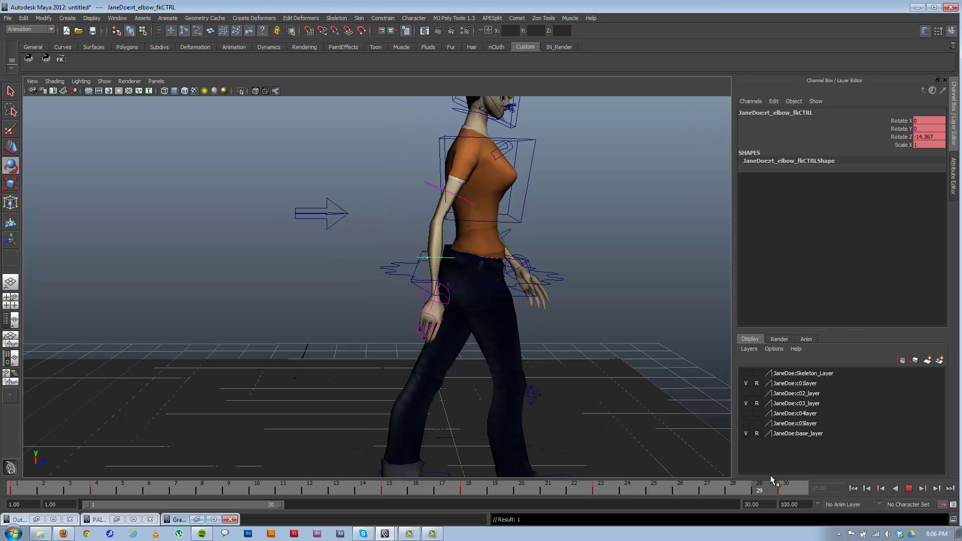
key(alt+v)
drag(453, 259, 446, 259)
drag(188, 486, 6, 483)
click(909, 490)
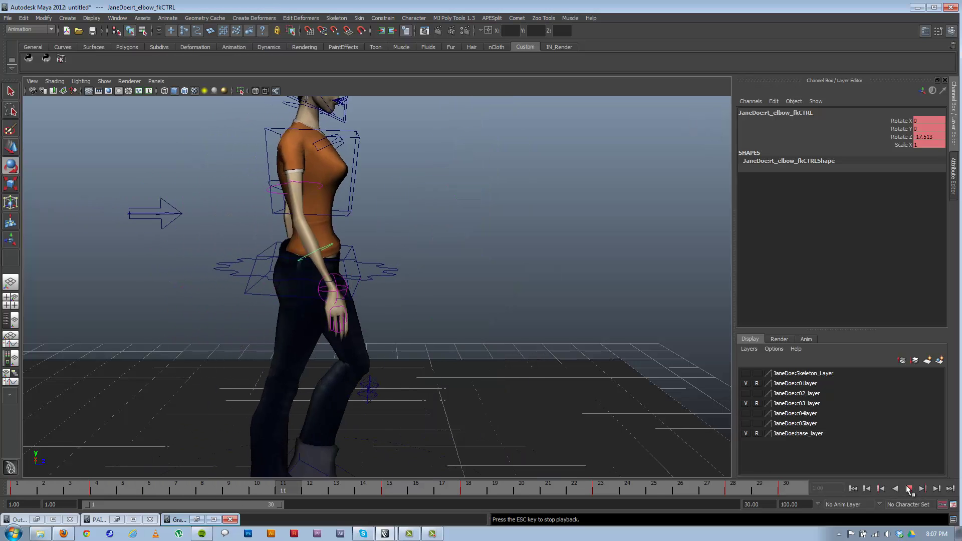
key(alt+v)
- On the character's other side, rotate and key the left elbow FK control at frame 4 to about Z -28.1
alt+drag(559, 381, 357, 378)
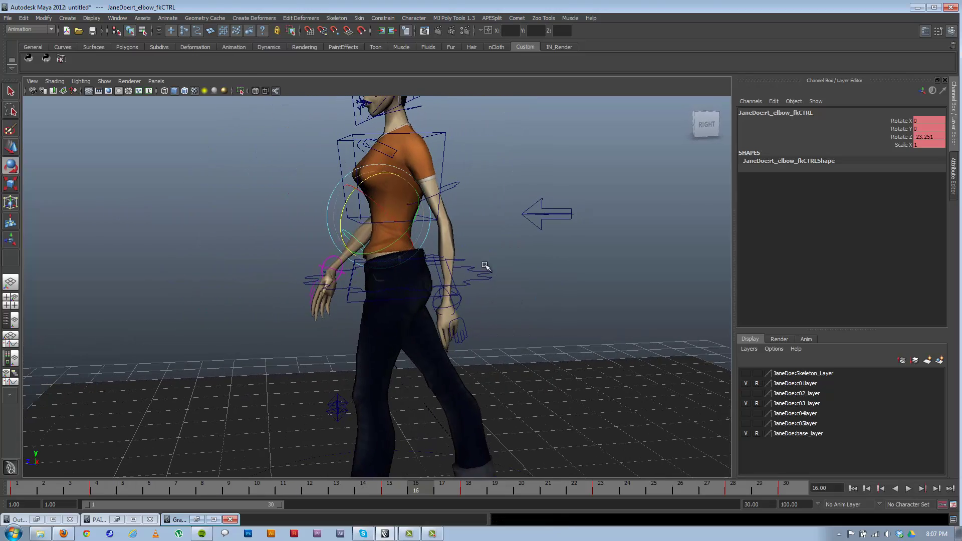
click(460, 262)
alt+drag(458, 269, 450, 269)
click(455, 258)
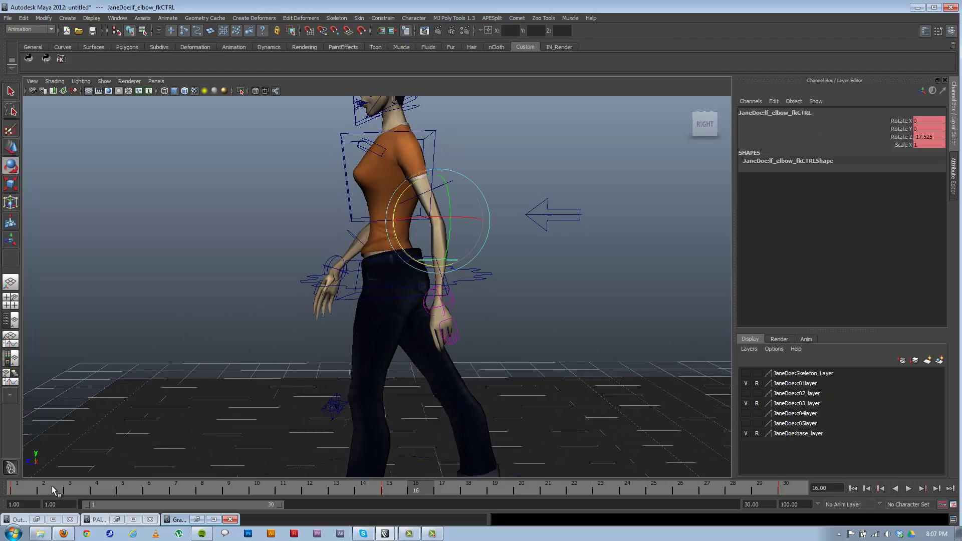
key(alt+v)
mouse_move(53, 490)
mouse_down()
mouse_move(2, 482)
mouse_move(118, 485)
mouse_up()
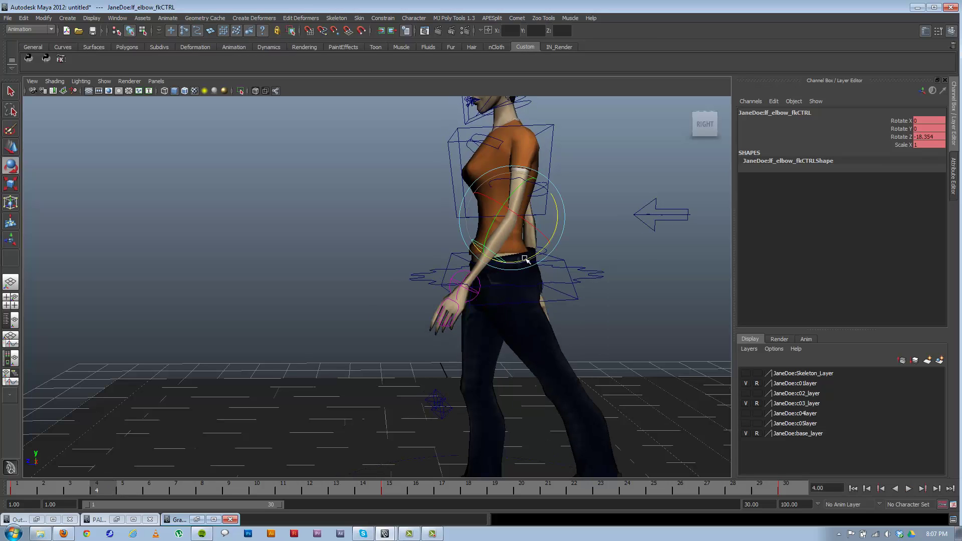
drag(524, 259, 501, 269)
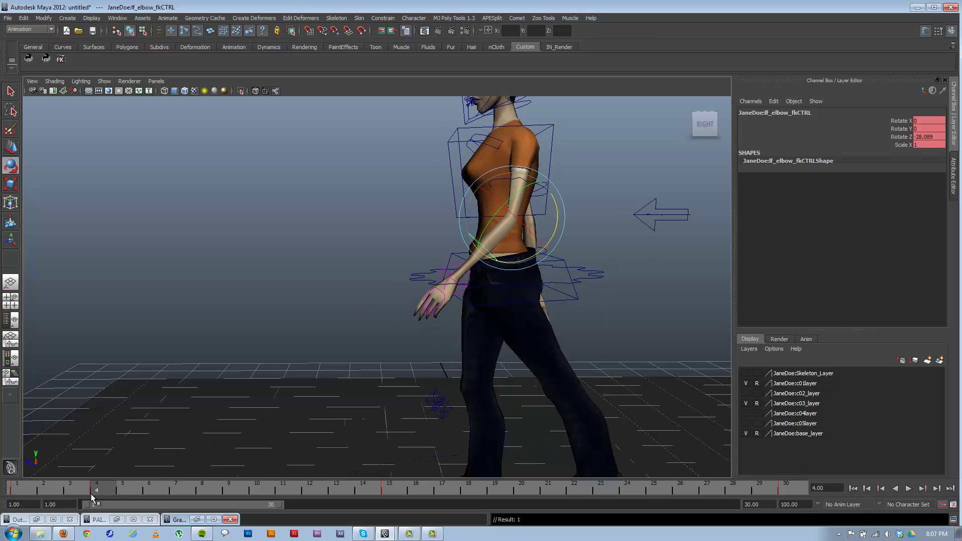
- Rotate and key the left elbow FK control at about Z -16.2 on frame 10 and about Z -5.3 on frame 18
drag(114, 488, 257, 484)
drag(504, 259, 510, 259)
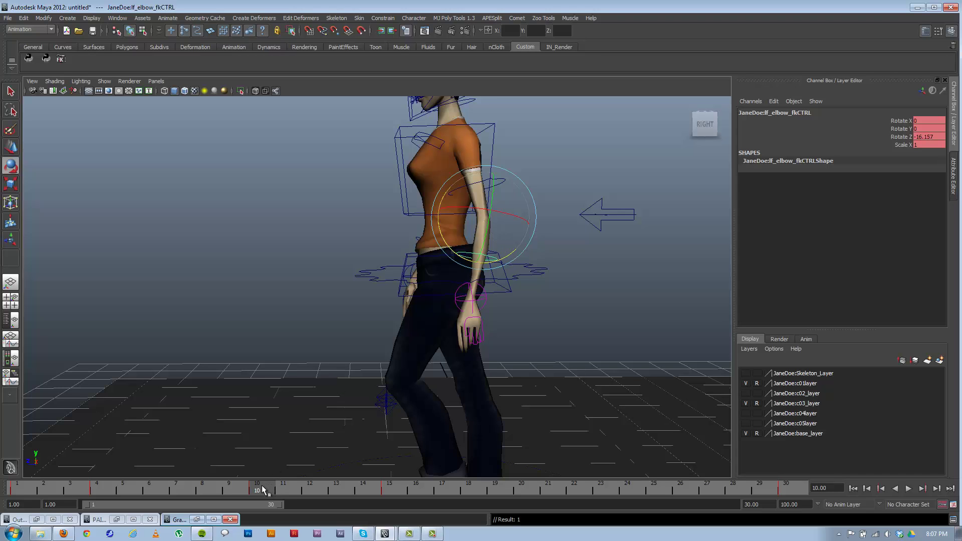
key(alt+v)
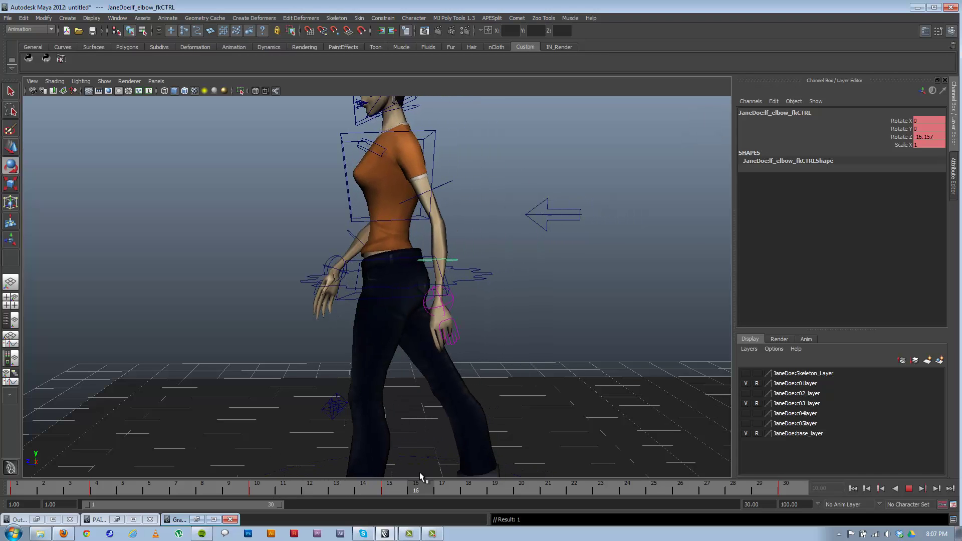
key(alt+v)
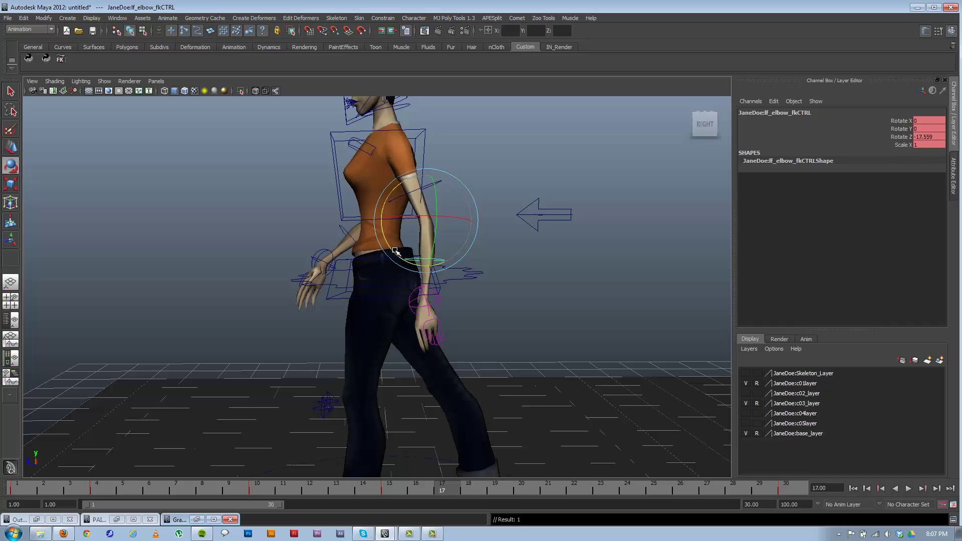
click(462, 491)
drag(375, 247, 381, 250)
key(s)
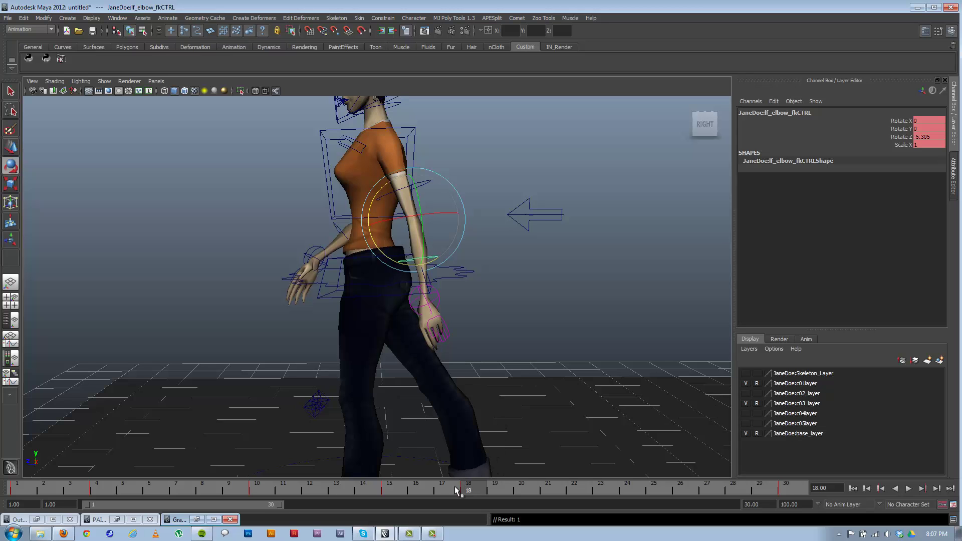
- At frame 26, rotate and key the left elbow FK control at about Z -26.5, bending the forward-swinging arm
key(alt+v)
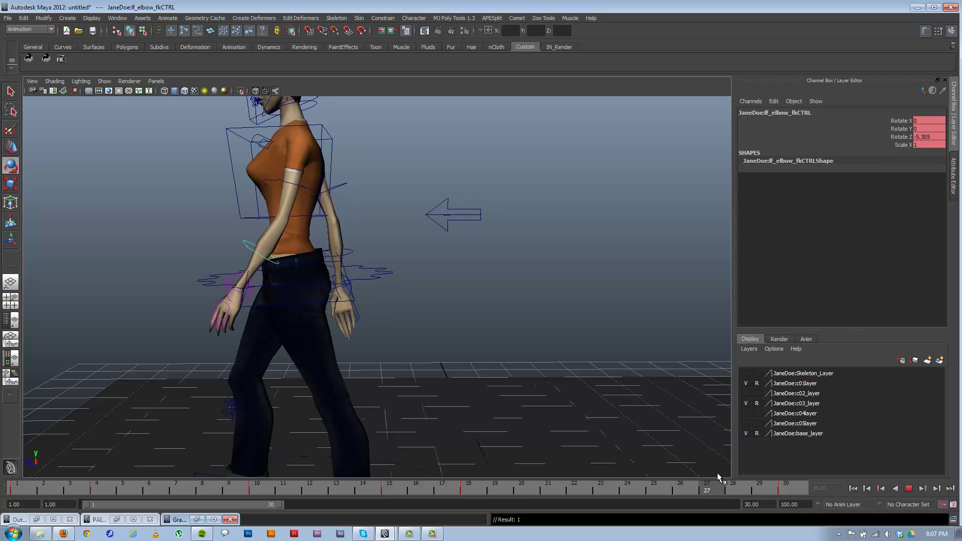
drag(607, 486, 680, 486)
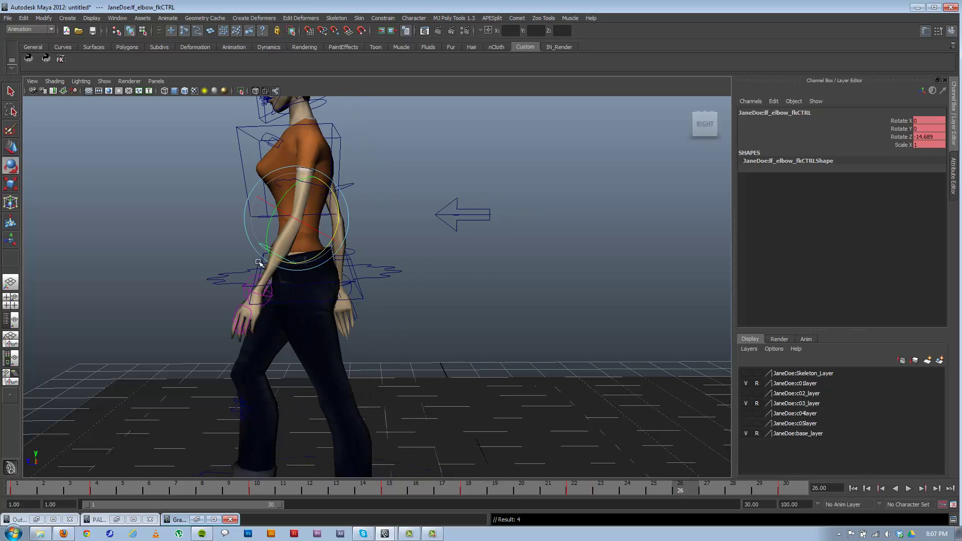
drag(306, 261, 302, 272)
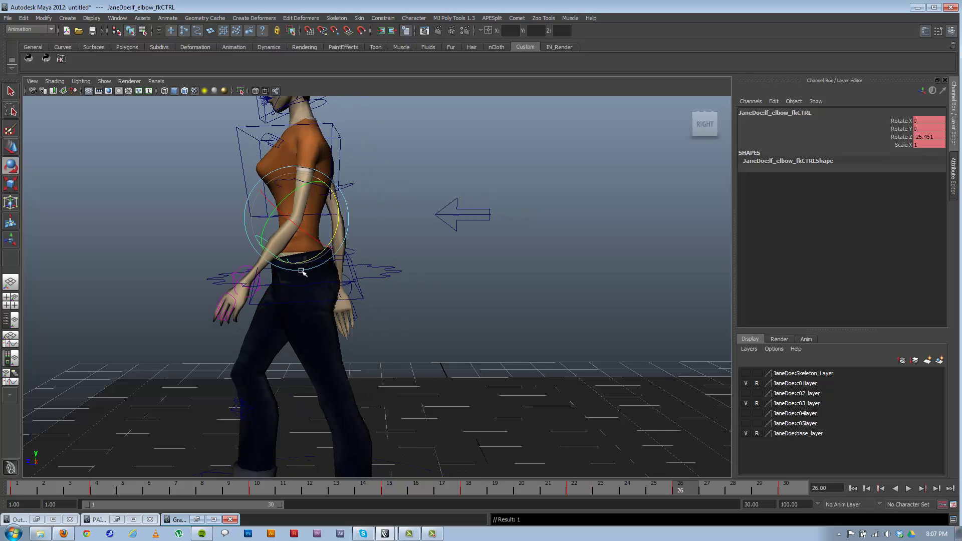
mouse_move(702, 484)
mouse_down()
mouse_move(133, 489)
mouse_move(689, 487)
mouse_up()
- Play the walk with the whole character in view from the side, examining both elbows' motion
alt+drag(401, 341, 378, 329)
alt+right_drag(379, 329, 336, 331)
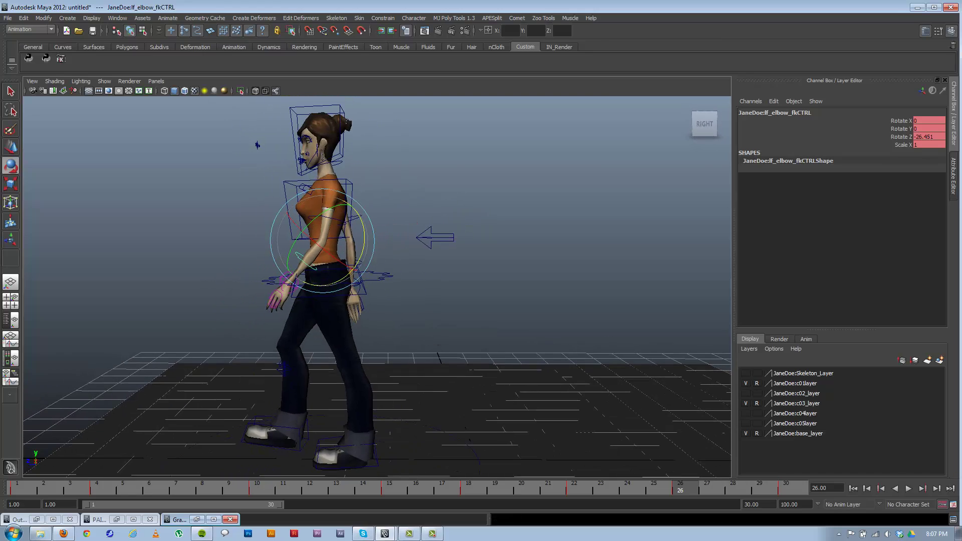
click(909, 489)
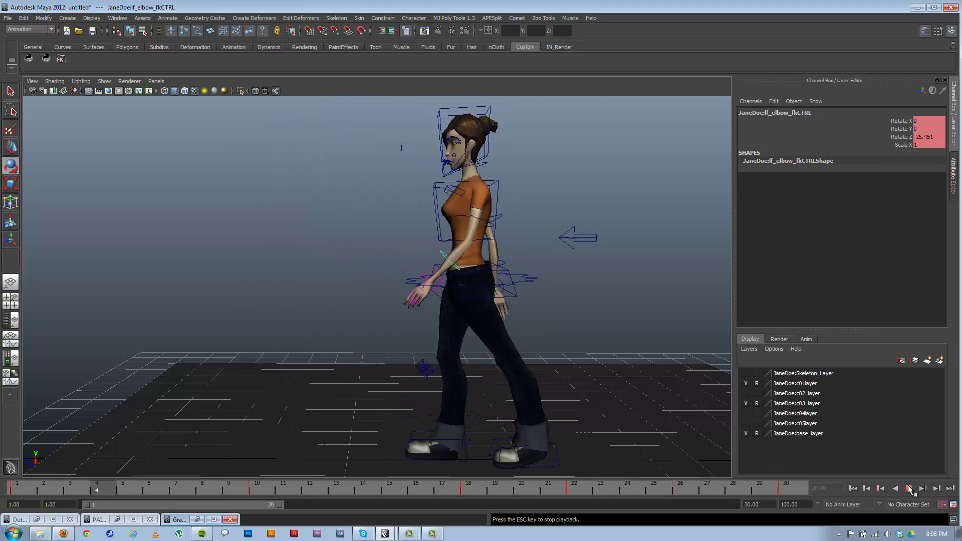
click(909, 489)
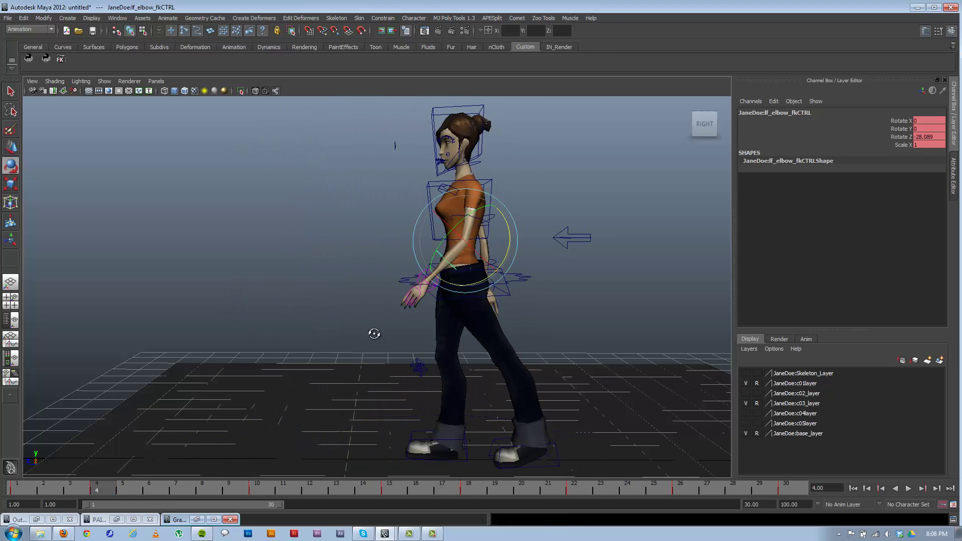
- At frame 5, rotate and key the right wrist control at about X 6.5, Y 21.8, Z 33.0
alt+drag(374, 334, 599, 326)
scroll(266, 346, up, 4)
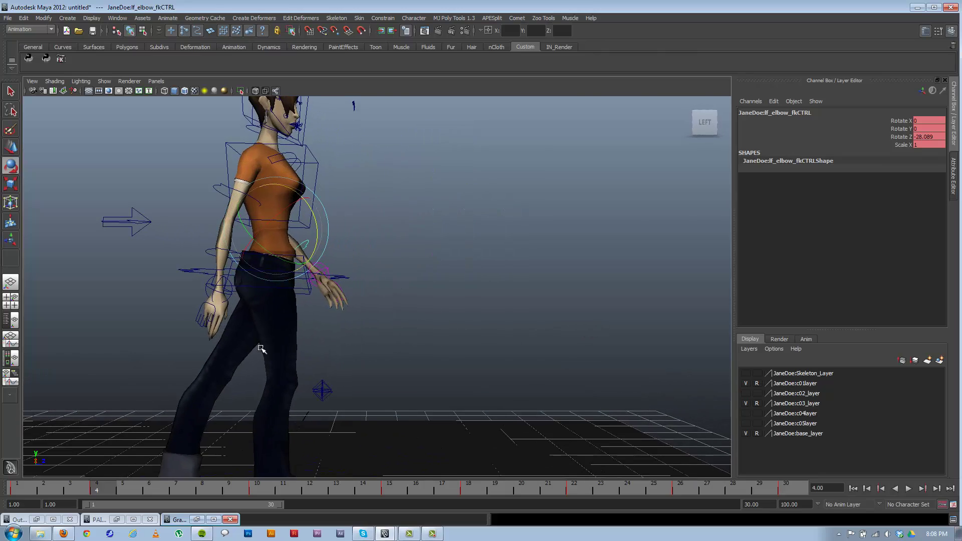
alt+middle_drag(261, 348, 329, 330)
click(303, 284)
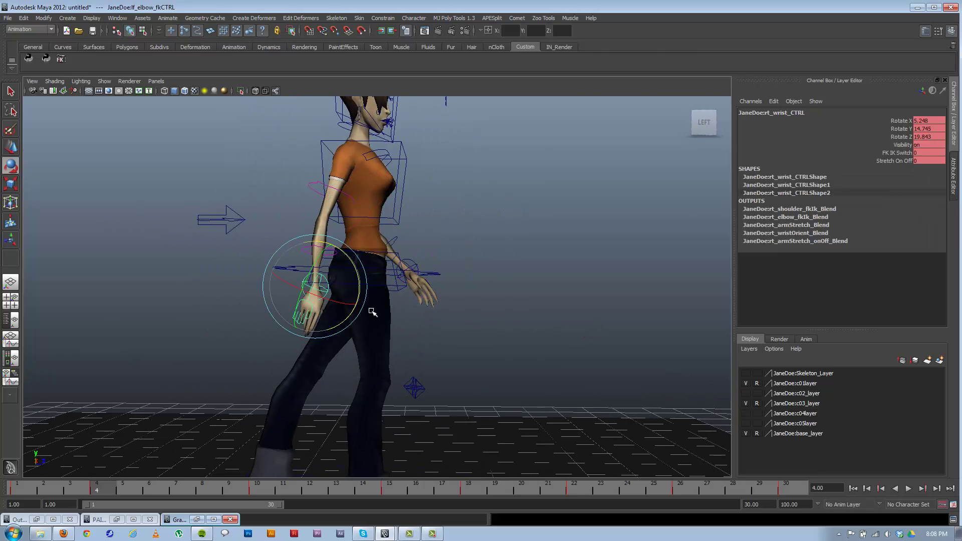
alt+drag(347, 310, 356, 326)
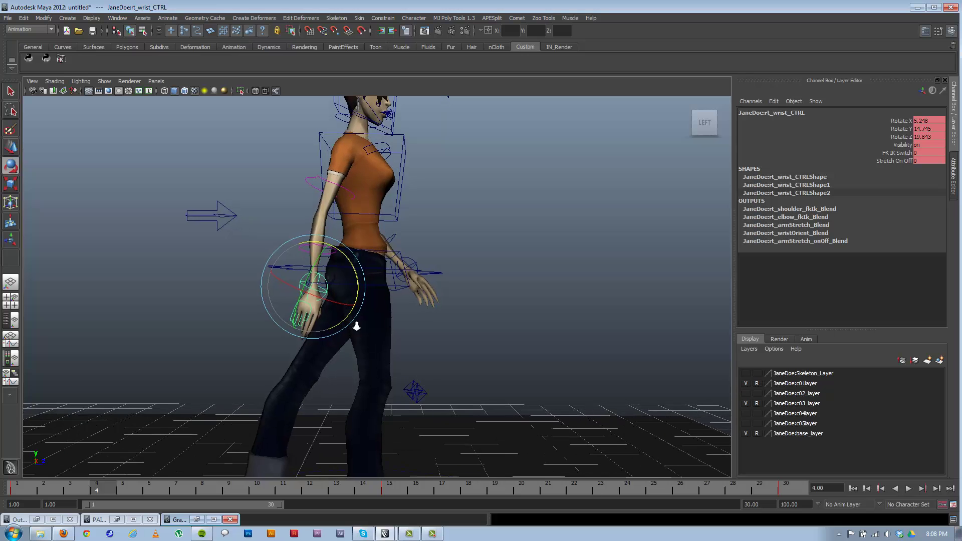
key(alt+v)
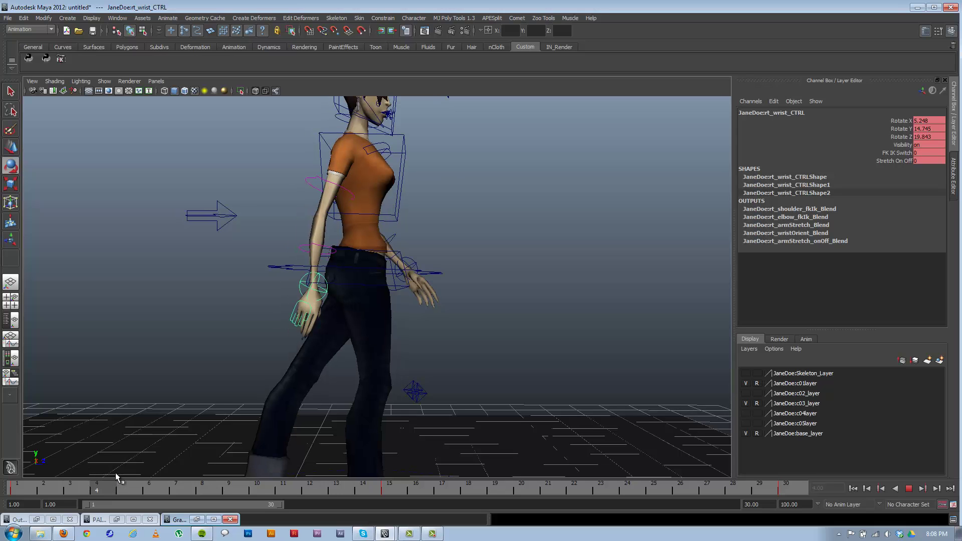
key(alt+v)
drag(375, 269, 332, 277)
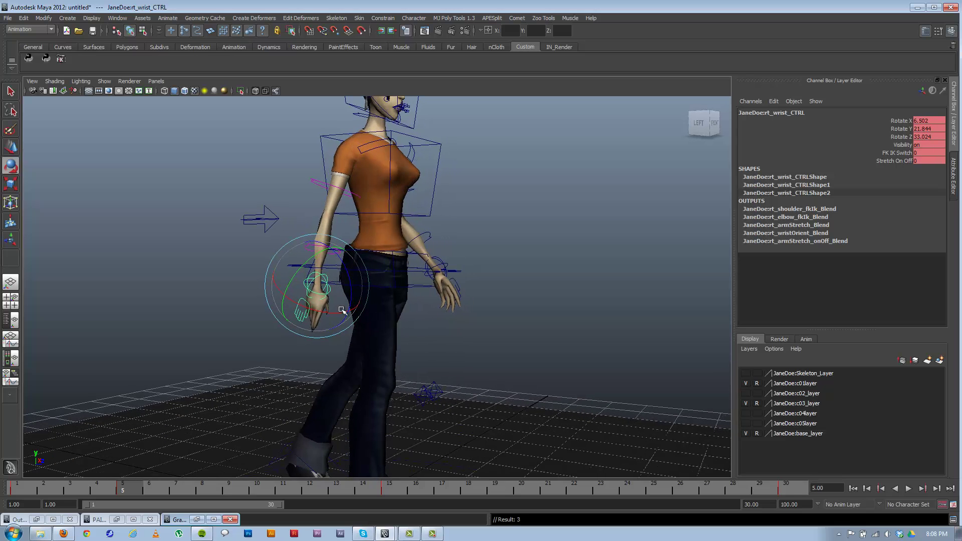
alt+drag(258, 416, 218, 431)
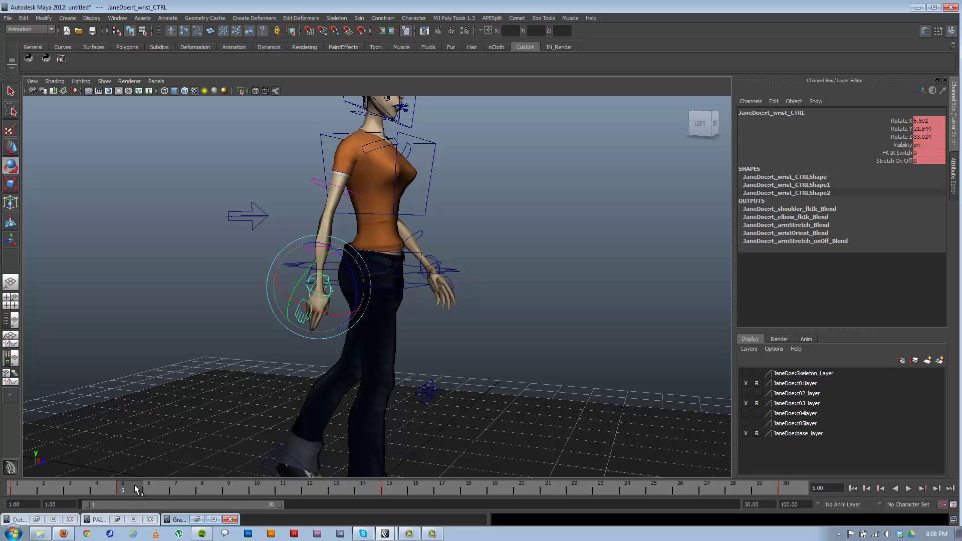
- Key the right wrist control at frame 11, and at frame 18 rotate and key it at about X -0.6, Y 13.8, Z -3.6
drag(136, 490, 281, 466)
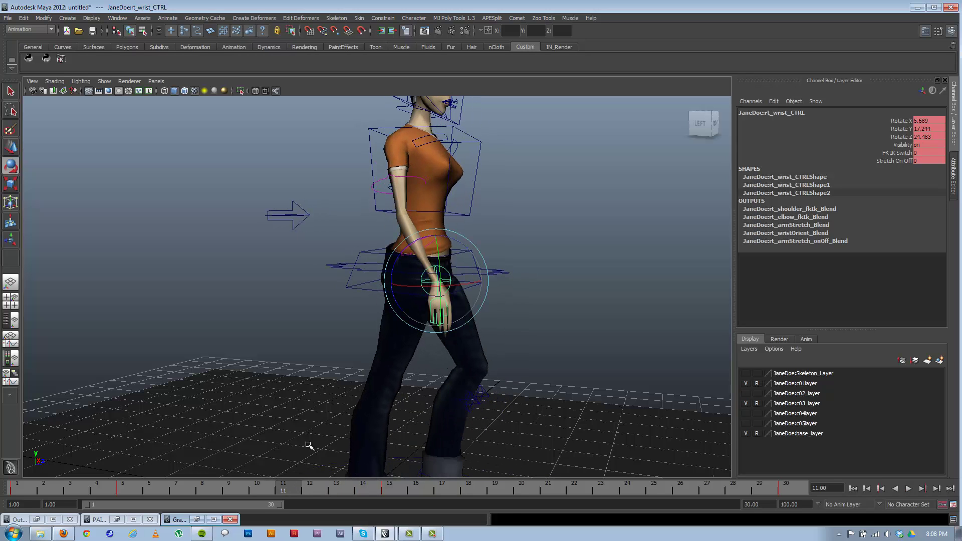
key(alt+v)
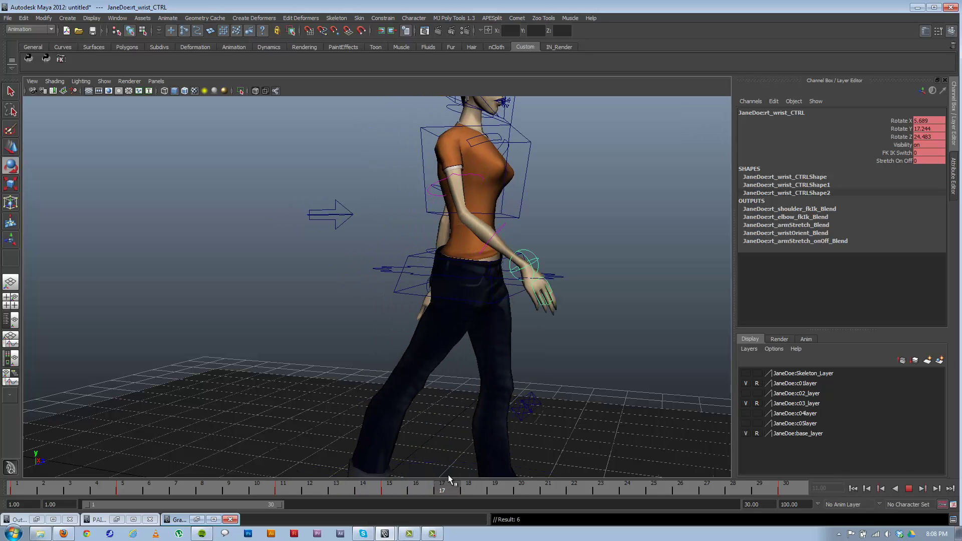
key(alt+v)
alt+drag(560, 256, 508, 258)
drag(452, 284, 450, 266)
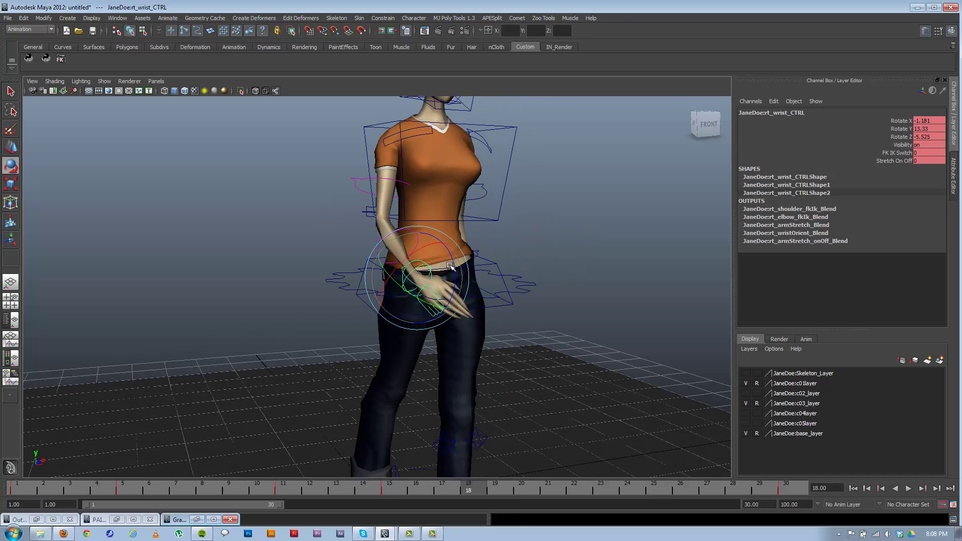
alt+drag(428, 297, 481, 321)
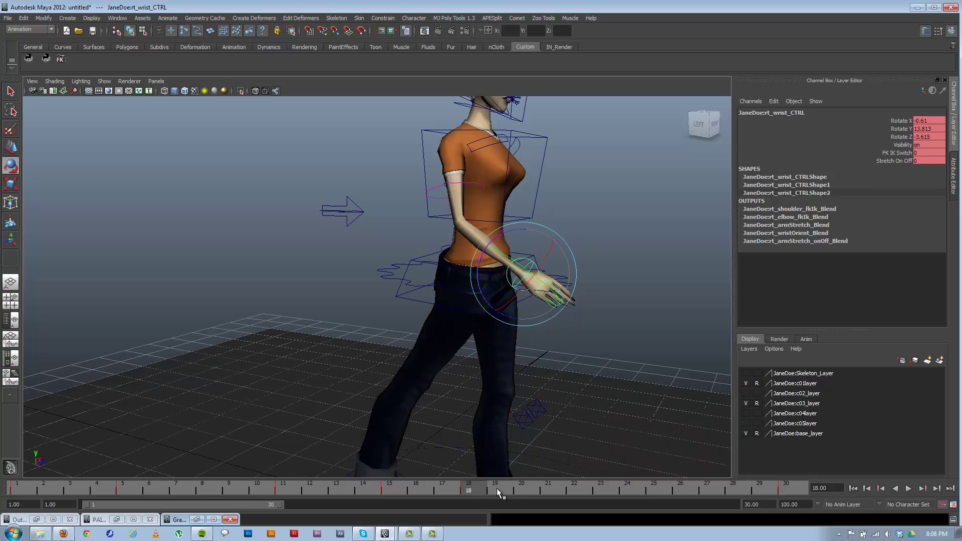
- At frame 22, rotate and key the right wrist control at about X -7.0, Y 7.2, Z -9.4
drag(454, 487, 580, 478)
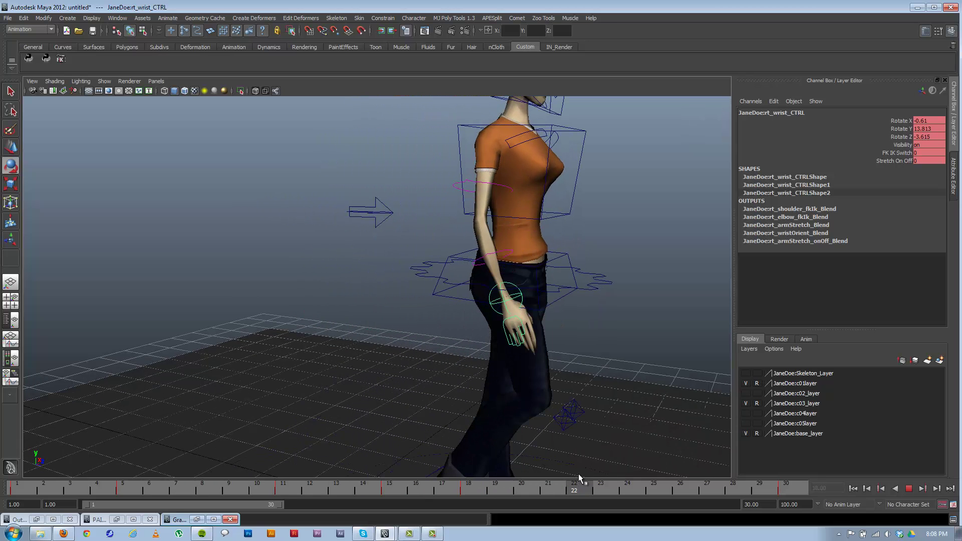
alt+drag(536, 298, 357, 332)
drag(304, 374, 302, 360)
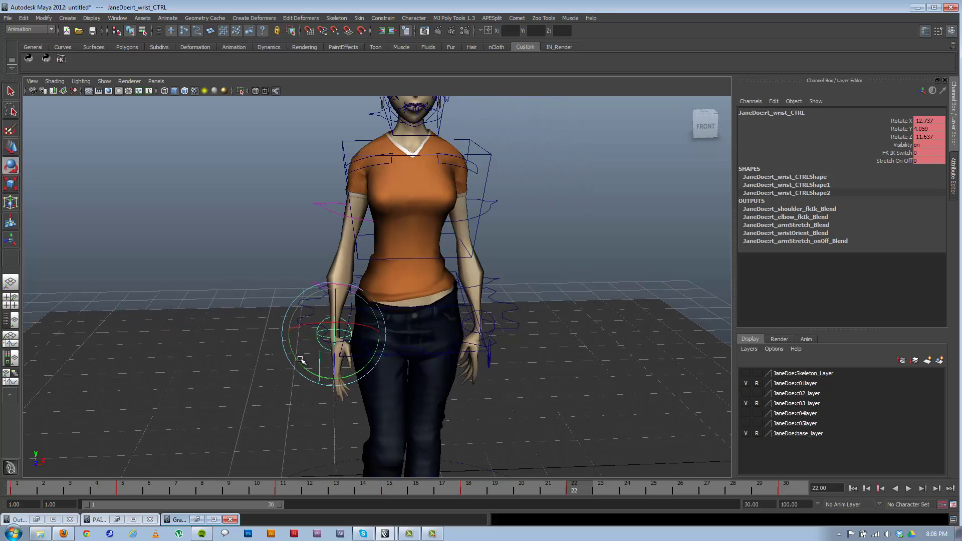
key(alt+v)
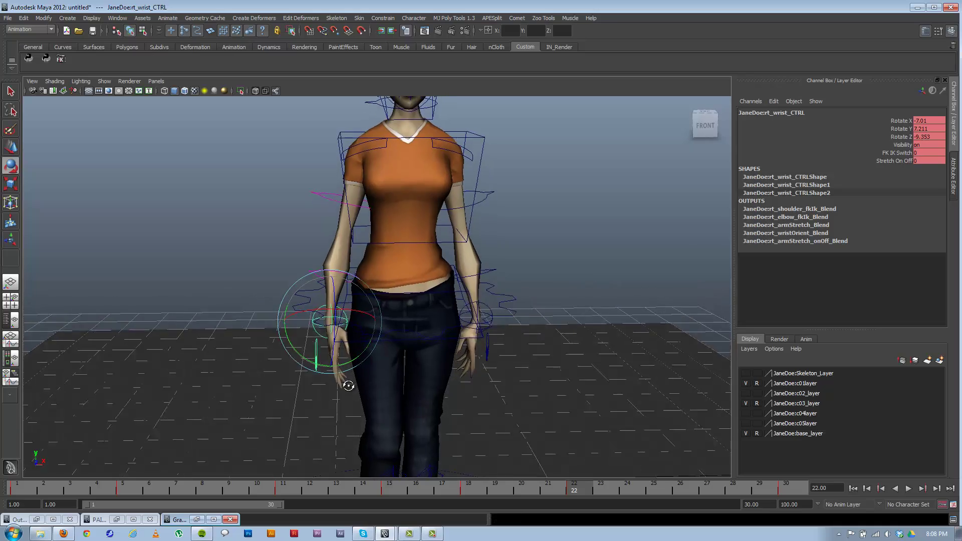
- At frame 15, rotate the right wrist control to about X 4.8, Y 12.2, Z 21.6
click(469, 493)
mouse_move(404, 343)
alt+mouse_down()
mouse_move(371, 340)
mouse_move(396, 347)
alt+mouse_up()
click(386, 493)
alt+drag(341, 411, 283, 380)
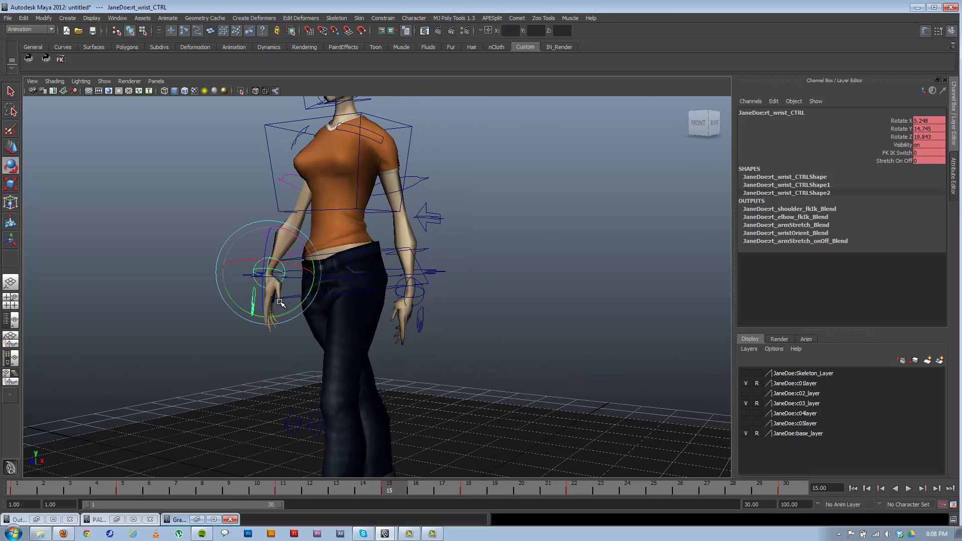
alt+drag(276, 320, 384, 445)
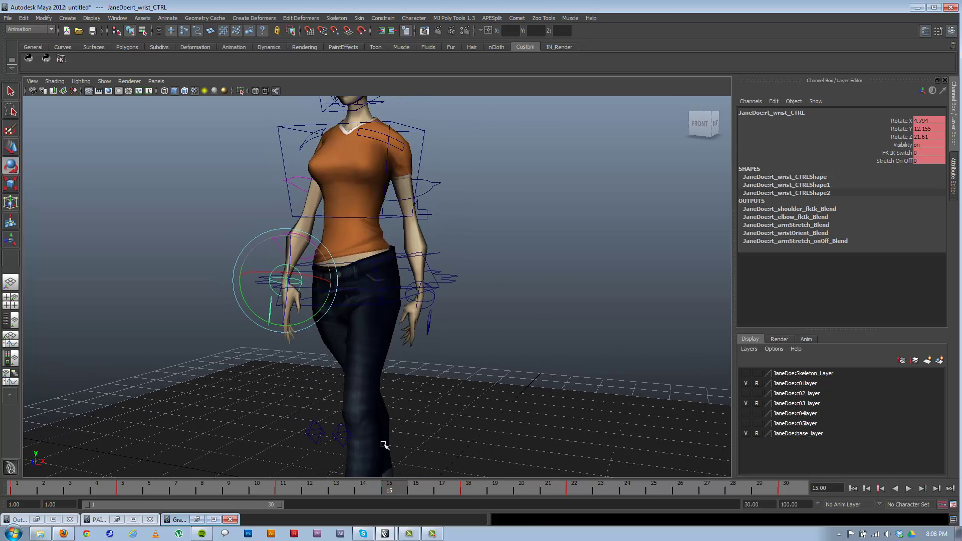
- At frame 27, rotate and key the right wrist control at about X -4.5, Y 16.9, Z -8.1, checking the motion in playback
drag(326, 491, 283, 491)
alt+drag(275, 398, 302, 385)
key(alt+v)
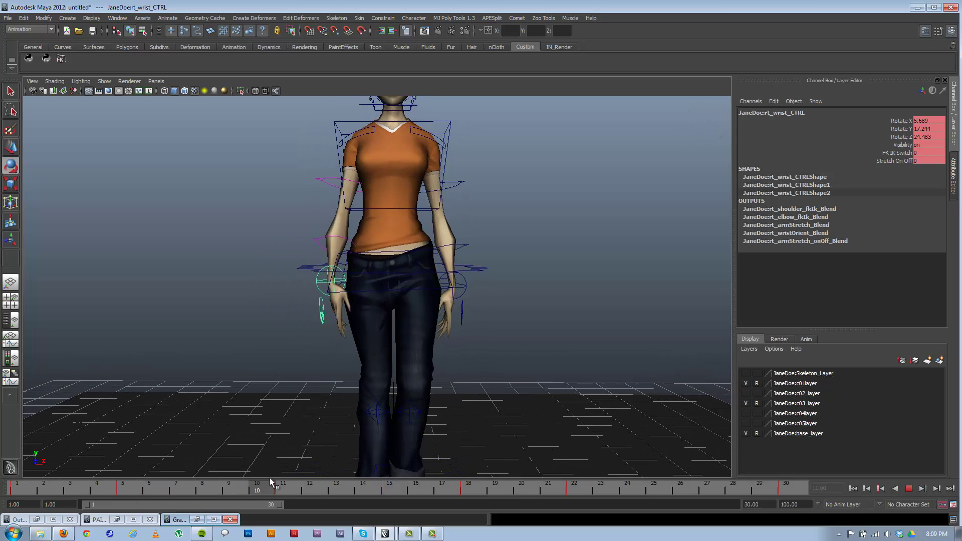
key(alt+v)
alt+drag(241, 393, 205, 380)
drag(104, 494, 733, 479)
alt+drag(482, 425, 724, 447)
click(707, 489)
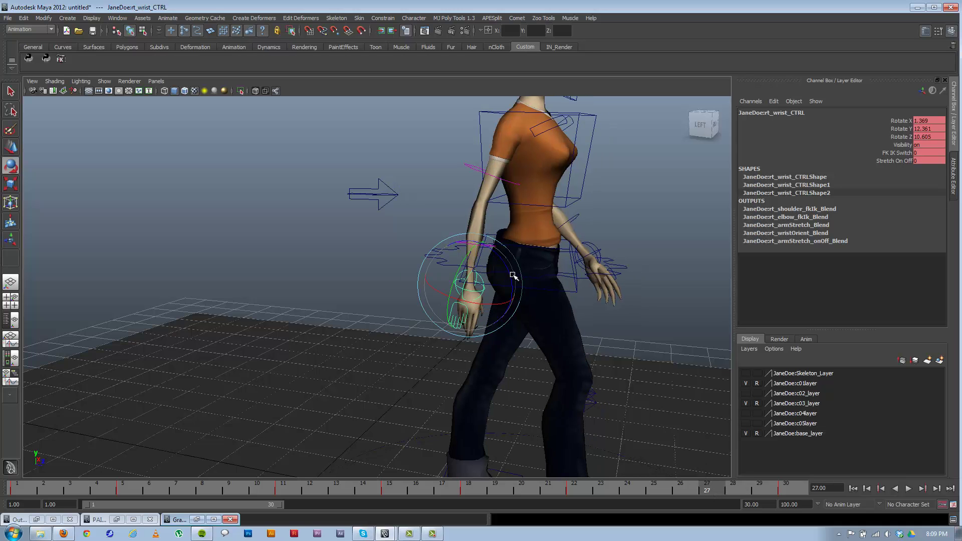
drag(510, 262, 506, 263)
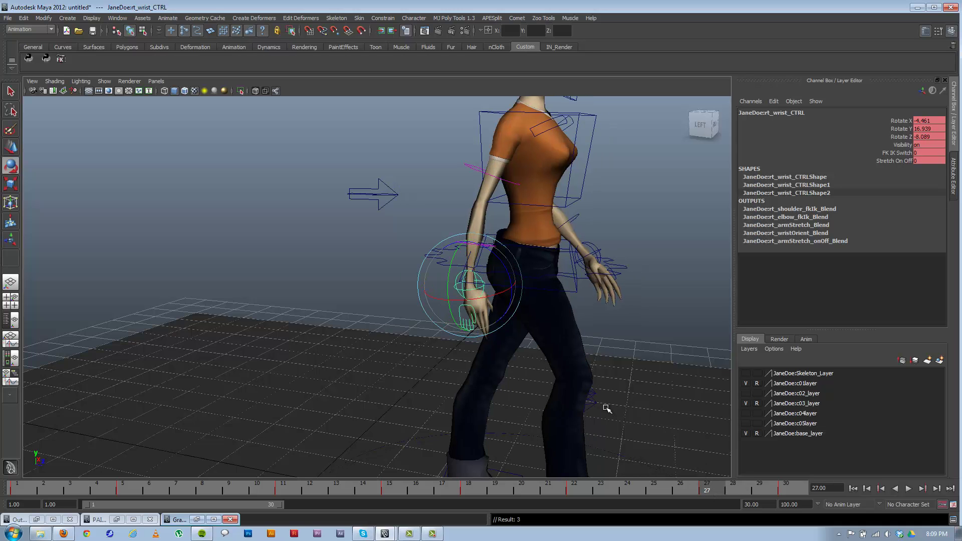
key(alt+v)
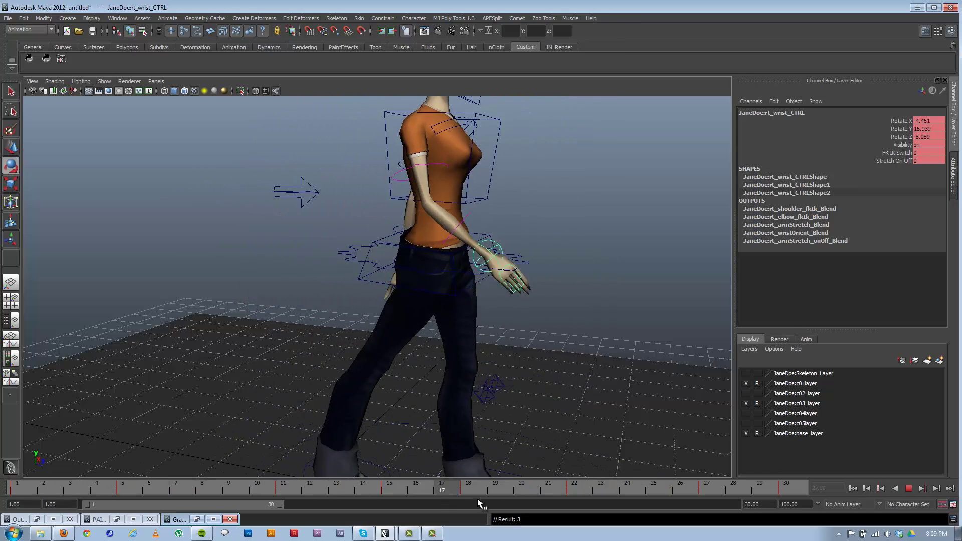
- At frame 5, rotate and key the left wrist control at about X -3.4, Y 8.0, Z -11.4
alt+drag(507, 354, 329, 355)
alt+middle_drag(363, 291, 483, 278)
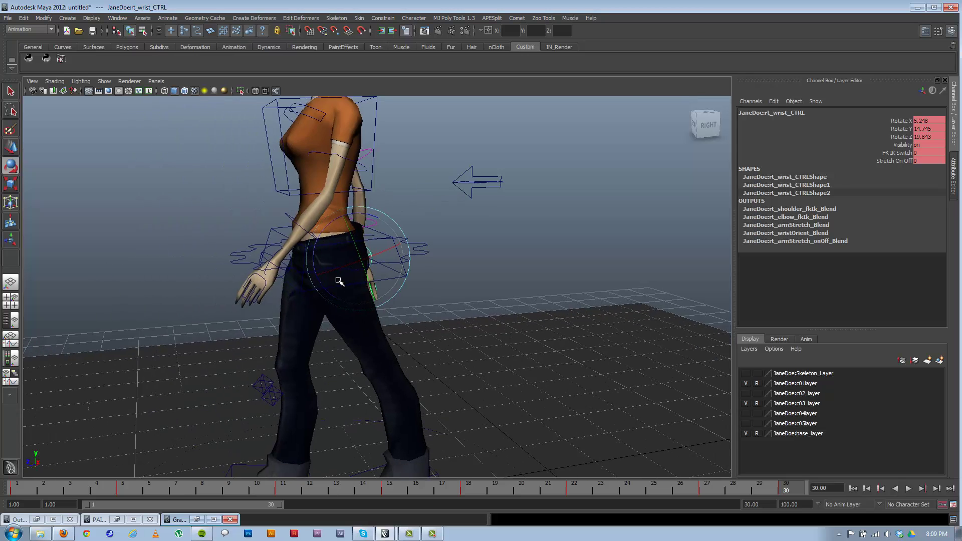
click(266, 255)
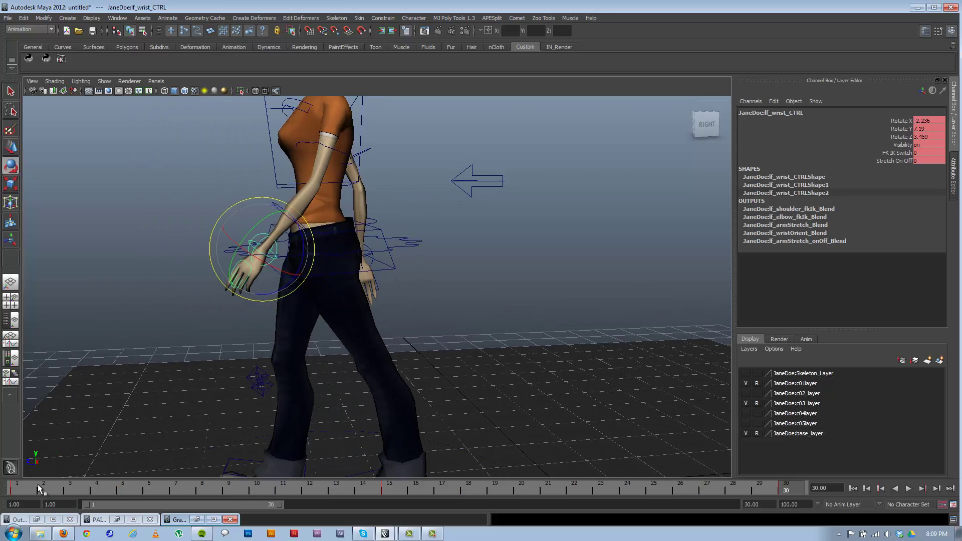
key(alt+v)
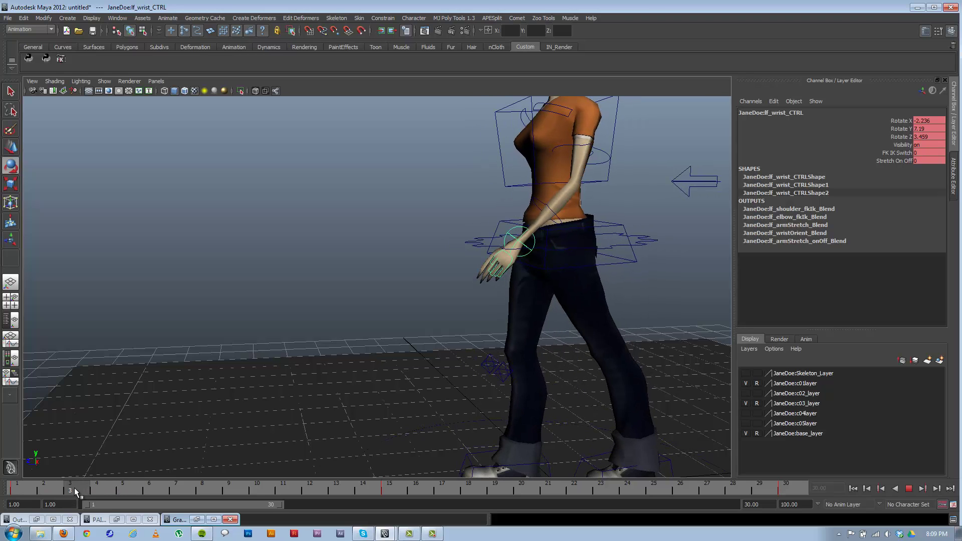
key(alt+v)
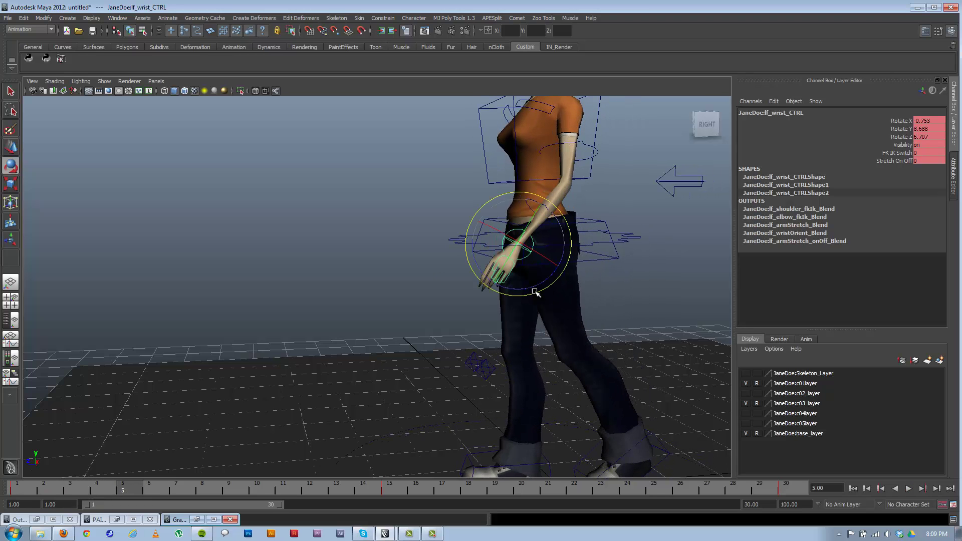
drag(540, 284, 525, 287)
alt+drag(524, 290, 476, 307)
alt+middle_drag(476, 307, 388, 326)
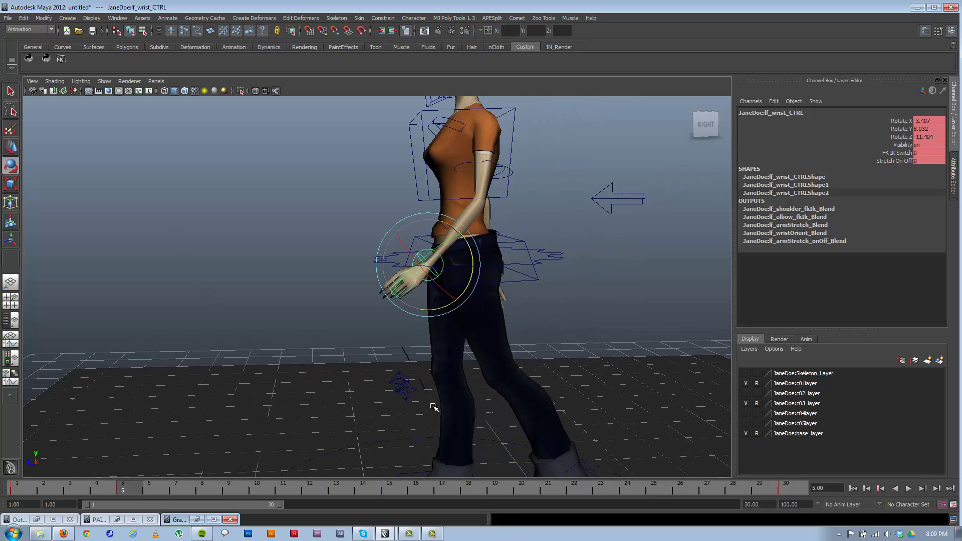
alt+drag(181, 451, 249, 384)
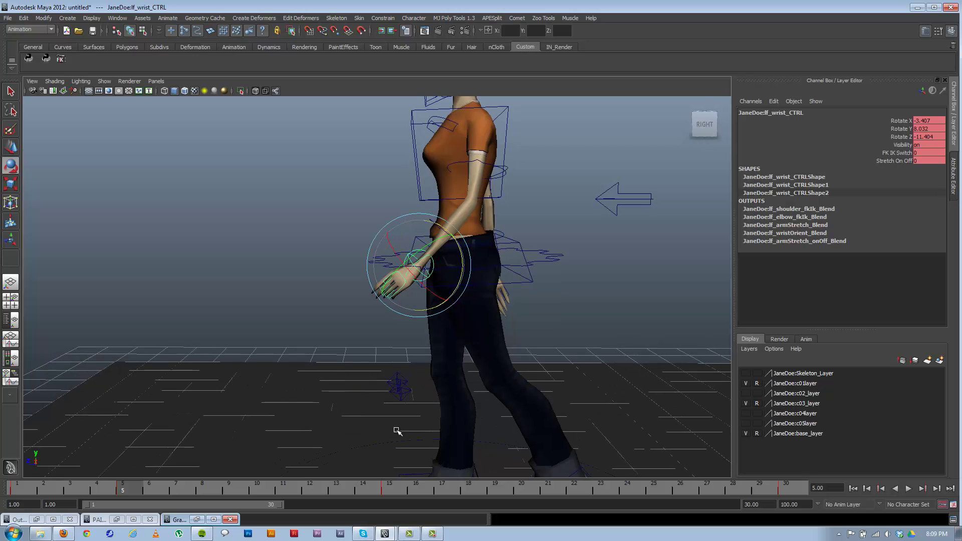
alt+right_drag(492, 417, 409, 401)
alt+middle_drag(380, 409, 327, 420)
alt+drag(335, 406, 340, 408)
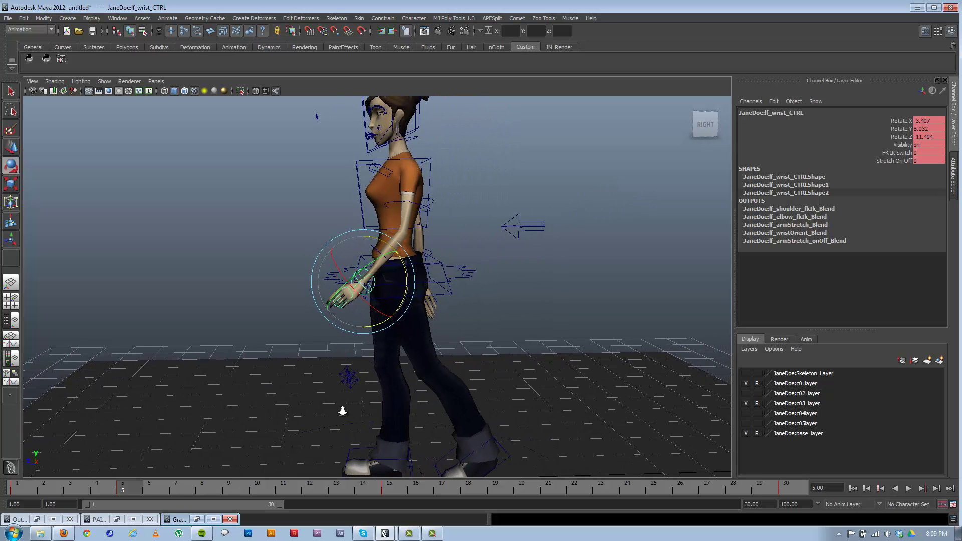
alt+right_drag(340, 409, 376, 427)
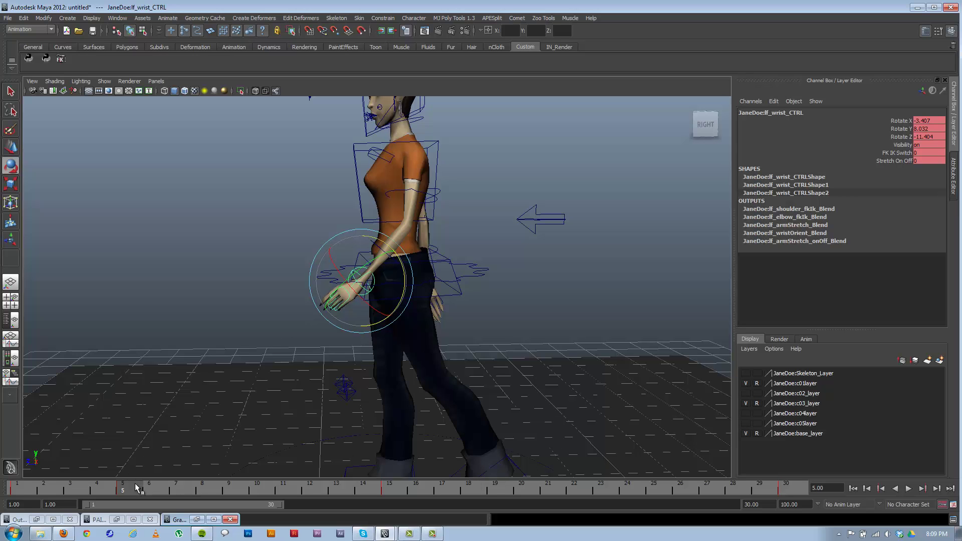
- Key the left wrist control at frame 11 at about X -0.8, Y 13.1, Z -4.5, and at frame 19 at about X 5.6, Y 12.8, Z 24.2
mouse_move(136, 489)
mouse_down()
mouse_move(354, 484)
mouse_move(52, 418)
mouse_move(287, 475)
mouse_up()
key(e)
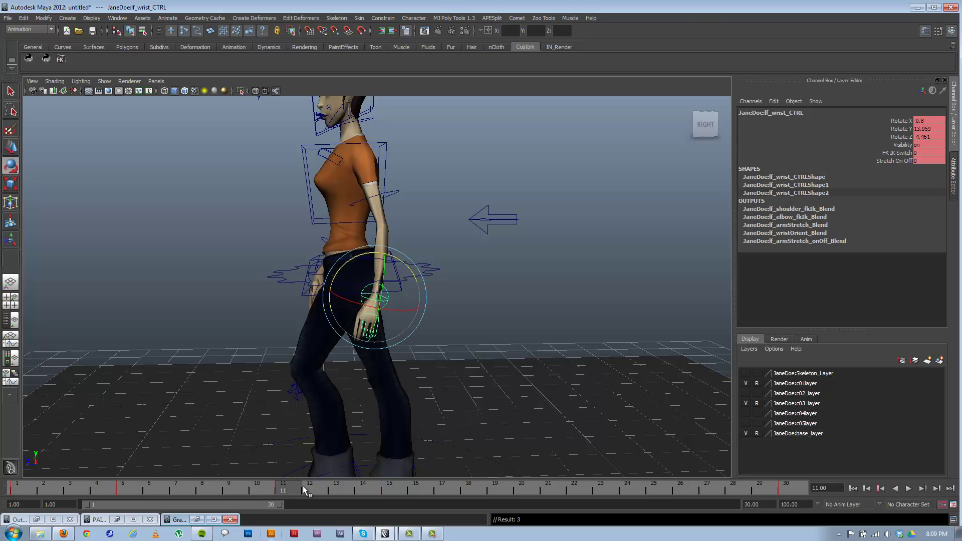
key(alt+v)
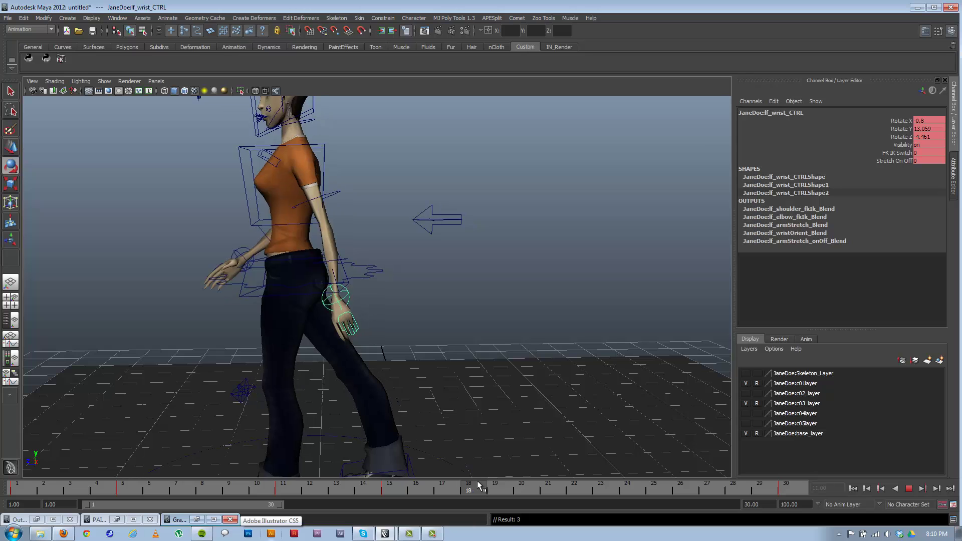
key(alt+v)
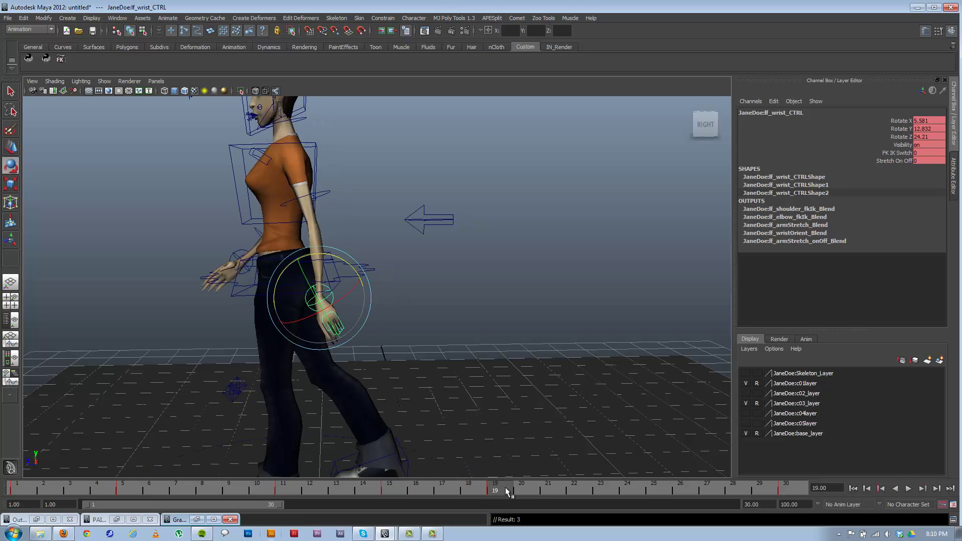
- At frame 27, rotate and key the left wrist control at about X -1.2, Y 7.9, Z 4.7
key(alt+v)
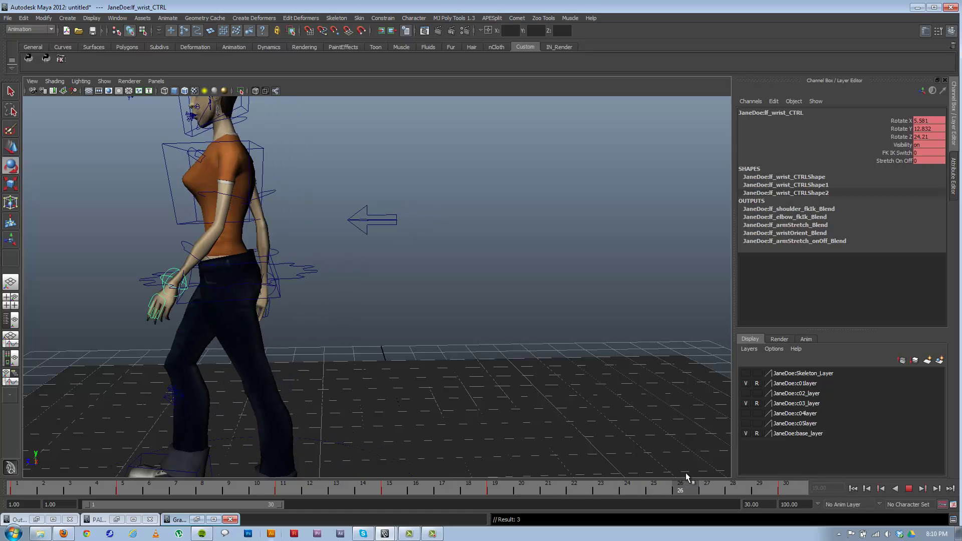
key(alt+v)
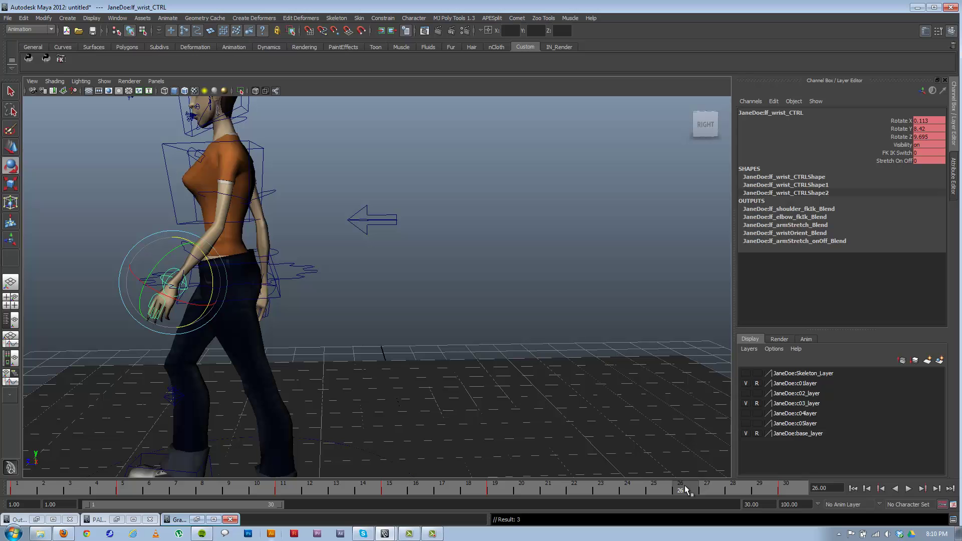
click(705, 490)
alt+middle_drag(294, 333, 314, 289)
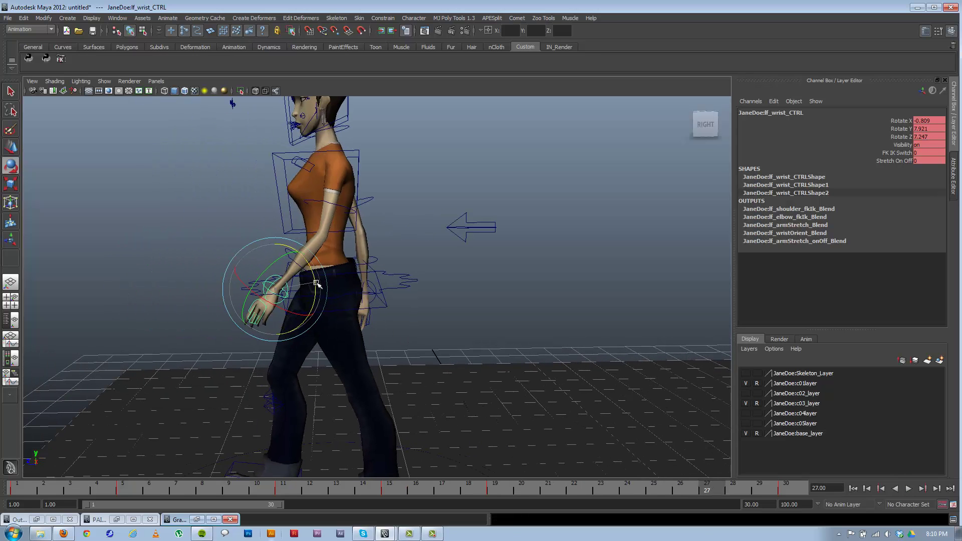
mouse_move(706, 489)
mouse_down()
mouse_move(789, 482)
mouse_move(697, 484)
mouse_move(716, 476)
mouse_up()
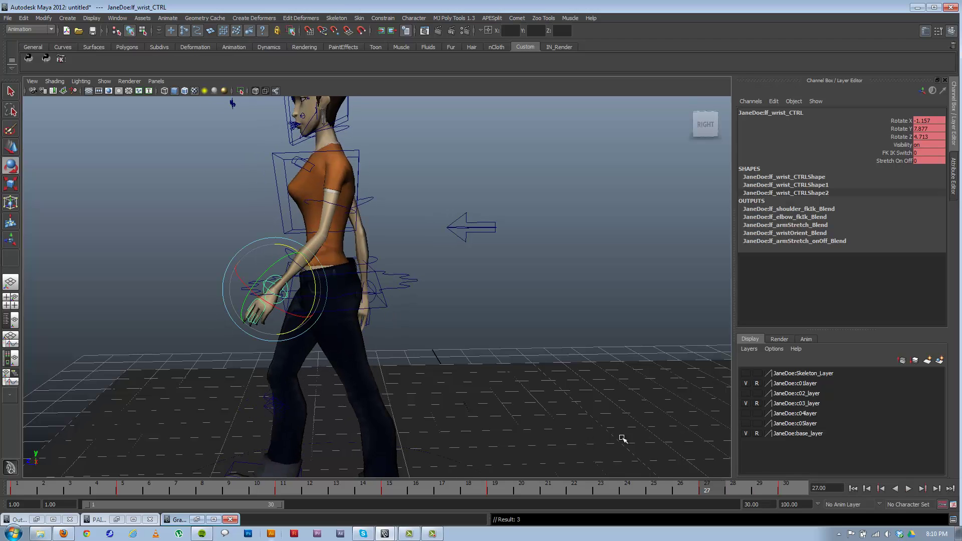
- Delete the move-all control's keyframe at frame 30 so the character walks in place
alt+right_drag(623, 439, 297, 460)
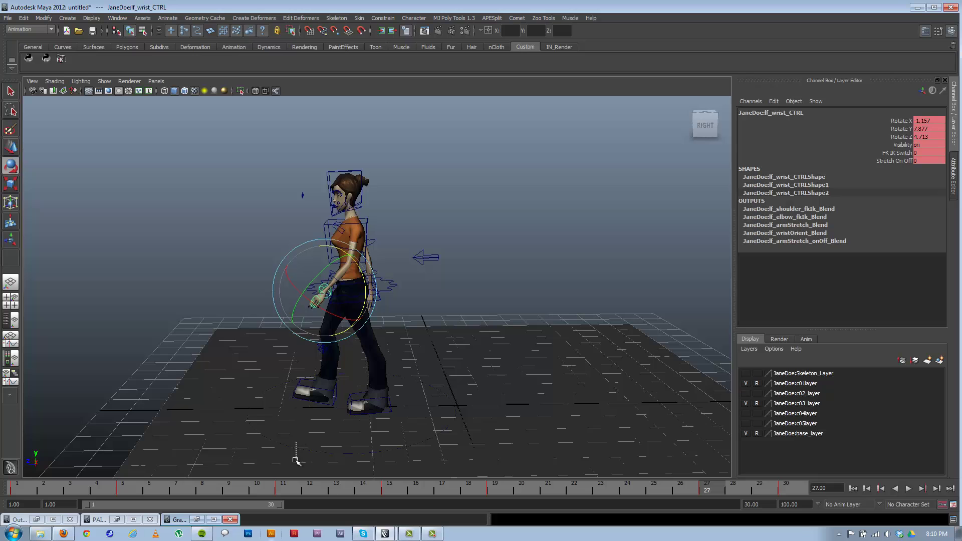
click(296, 459)
click(782, 476)
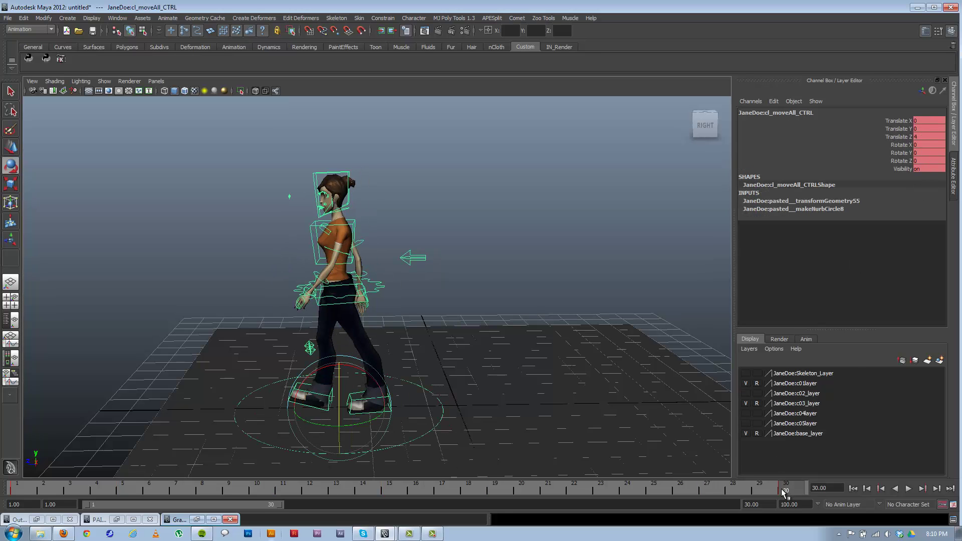
right_click(783, 477)
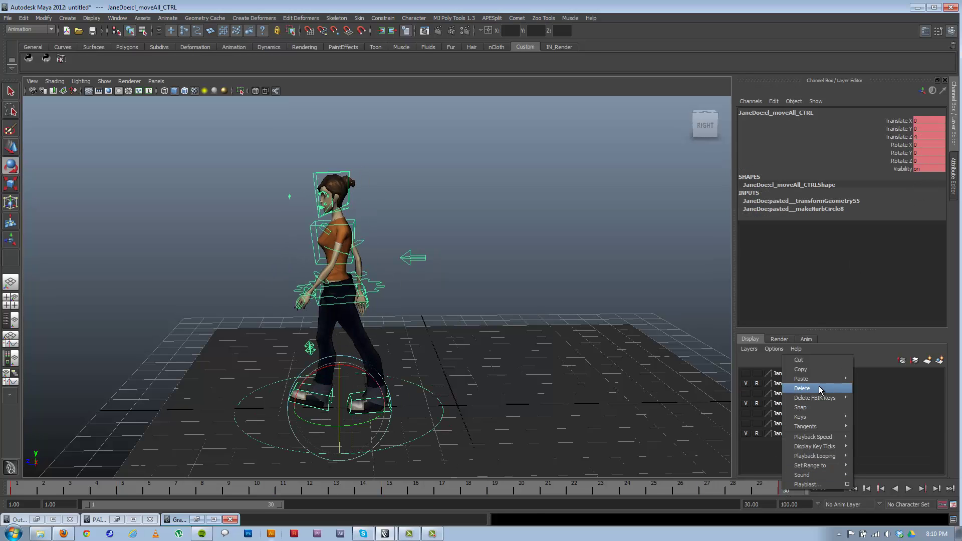
click(819, 386)
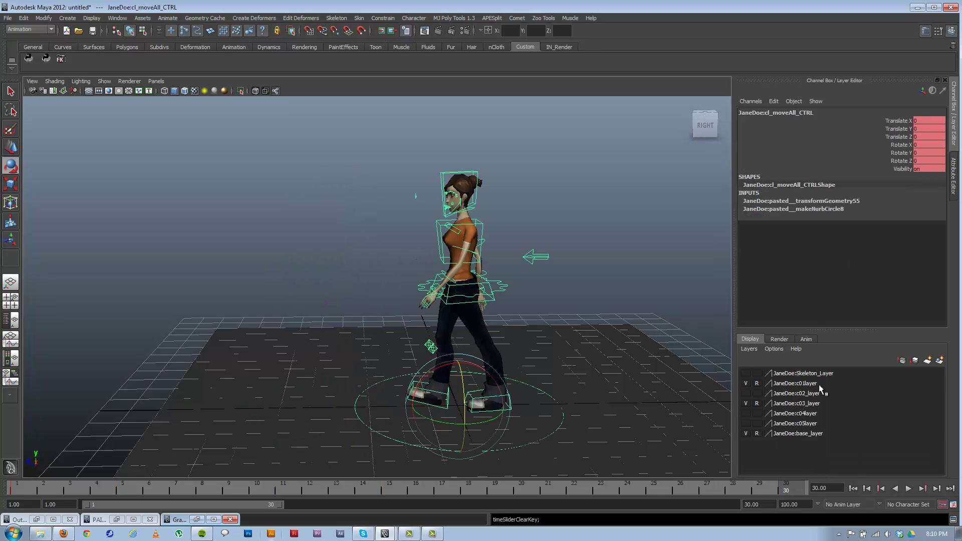
alt+drag(439, 431, 437, 393)
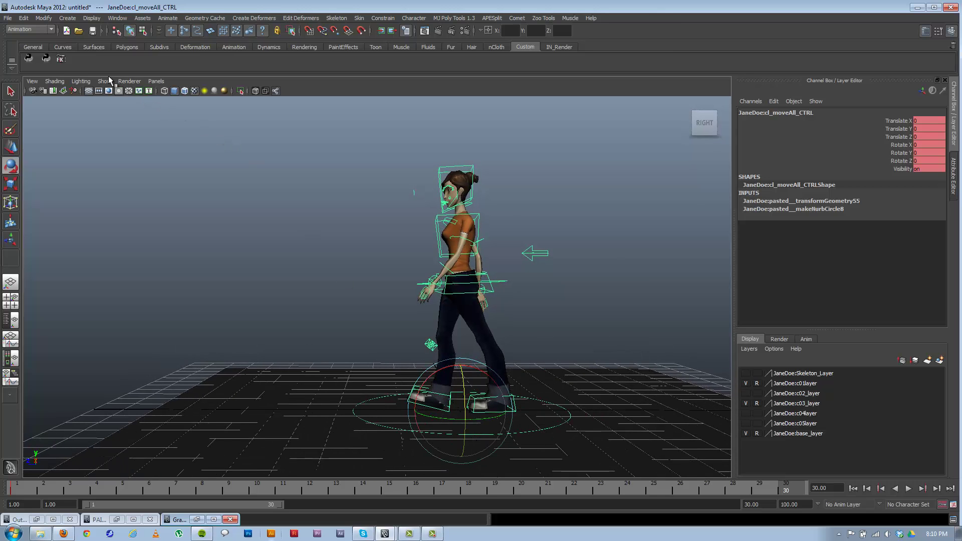
- Hide the NURBS curves in the viewport and clear the selection
click(105, 82)
click(125, 121)
alt+drag(532, 266, 551, 273)
click(551, 273)
- Set the playback end frame to 29 and play the looping walk cycle, viewing it from both sides
click(910, 488)
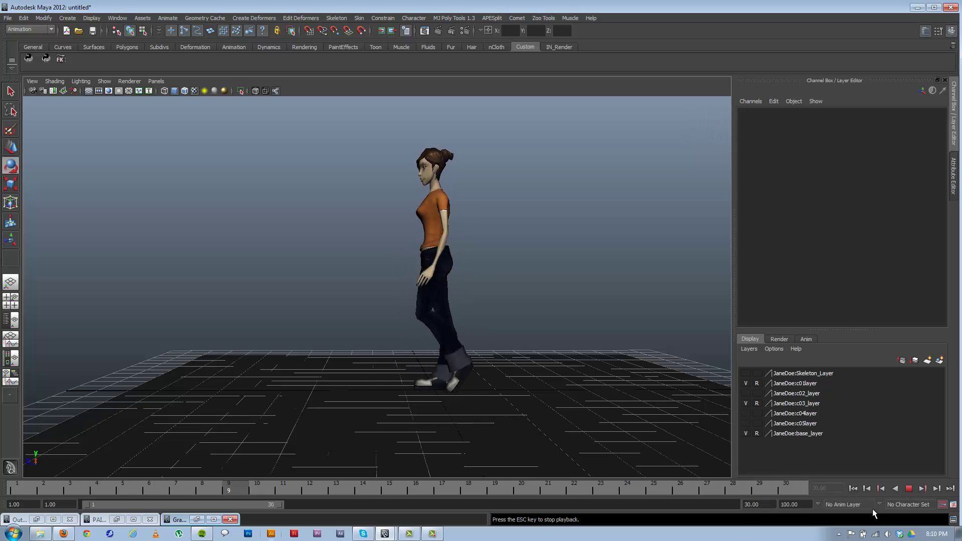
click(910, 489)
text(29)
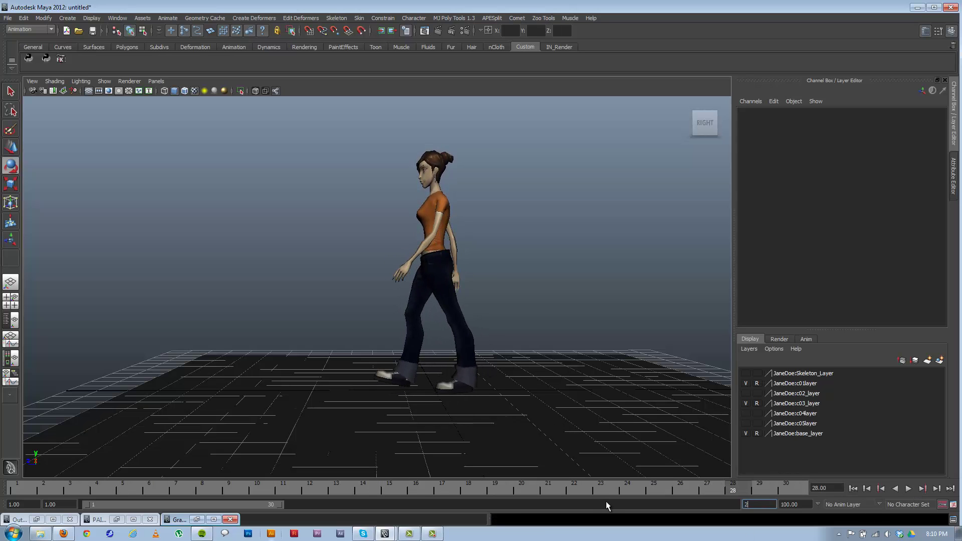
key(Return)
click(910, 489)
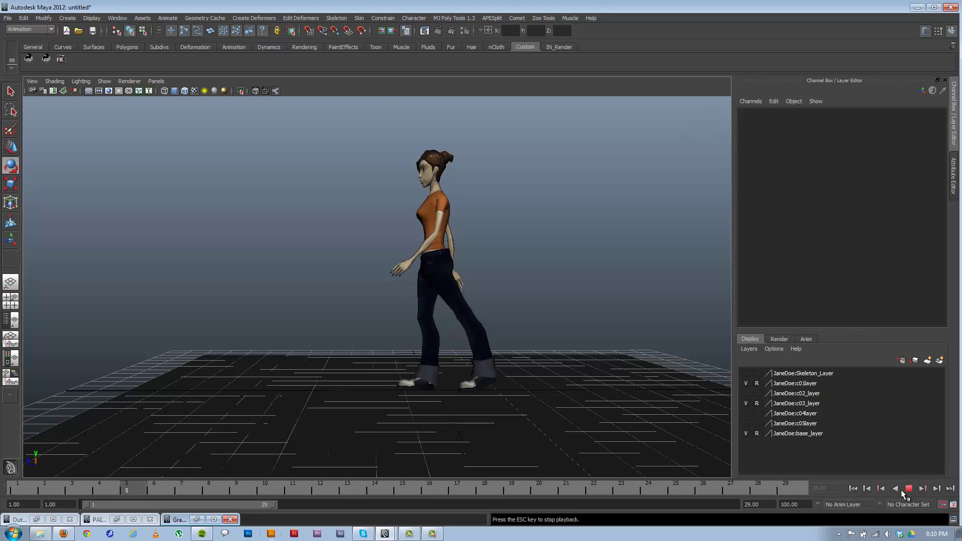
alt+drag(407, 409, 550, 380)
alt+drag(333, 378, 268, 359)
alt+right_drag(268, 359, 396, 392)
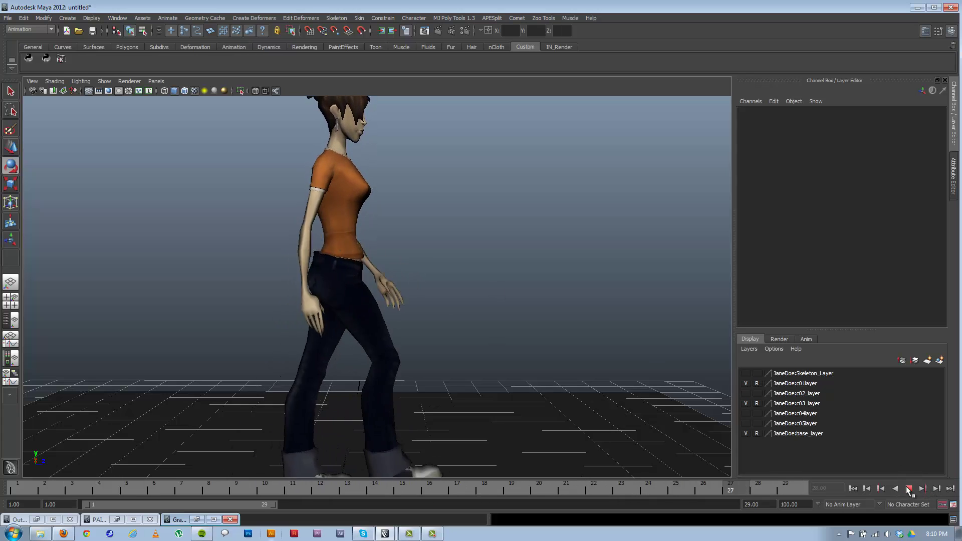
- Stop playback at frame 8 and show the NURBS curves in the viewport again
click(208, 487)
click(104, 81)
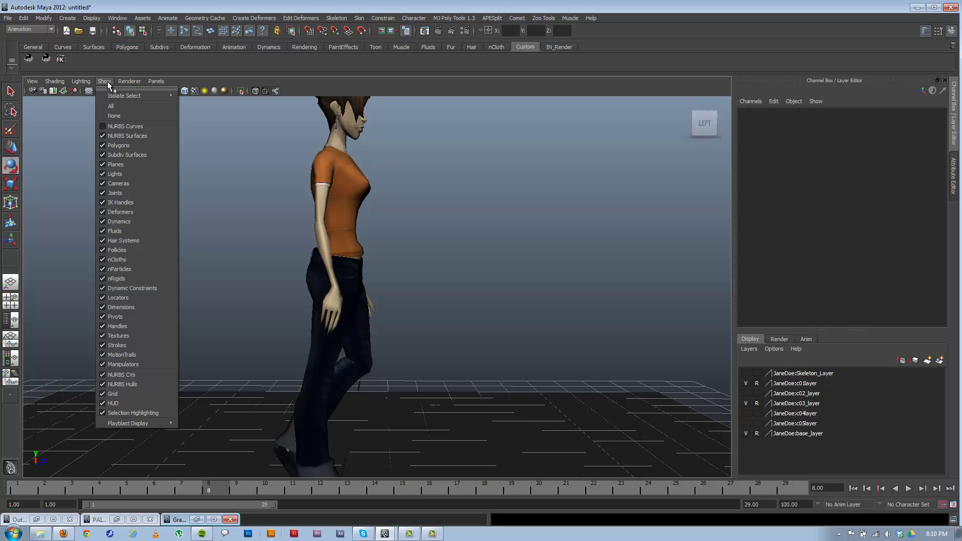
click(109, 126)
- At frame 15, rotate and key the right wrist control at about X 2.1, Y 12.9, Z 9.1, and check it in playback
drag(225, 490, 376, 490)
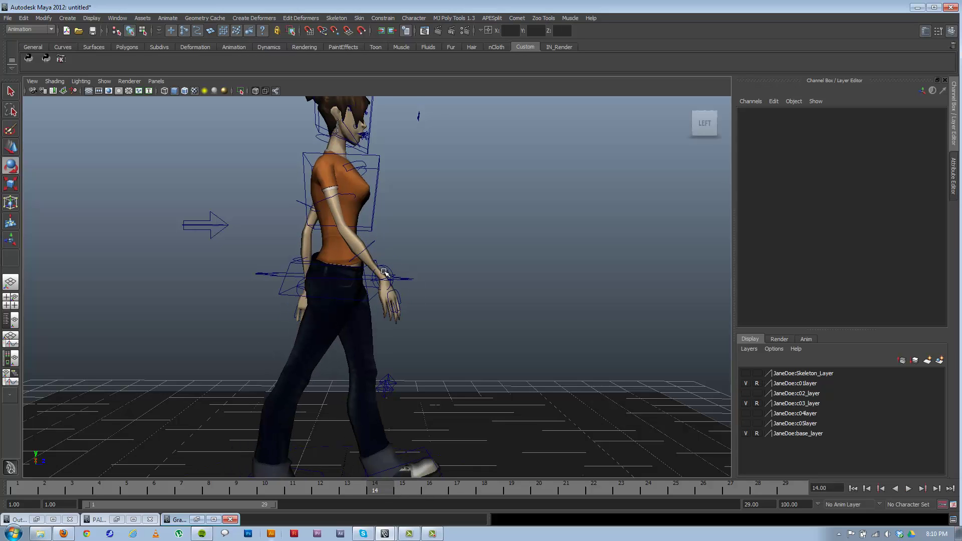
click(384, 272)
click(403, 492)
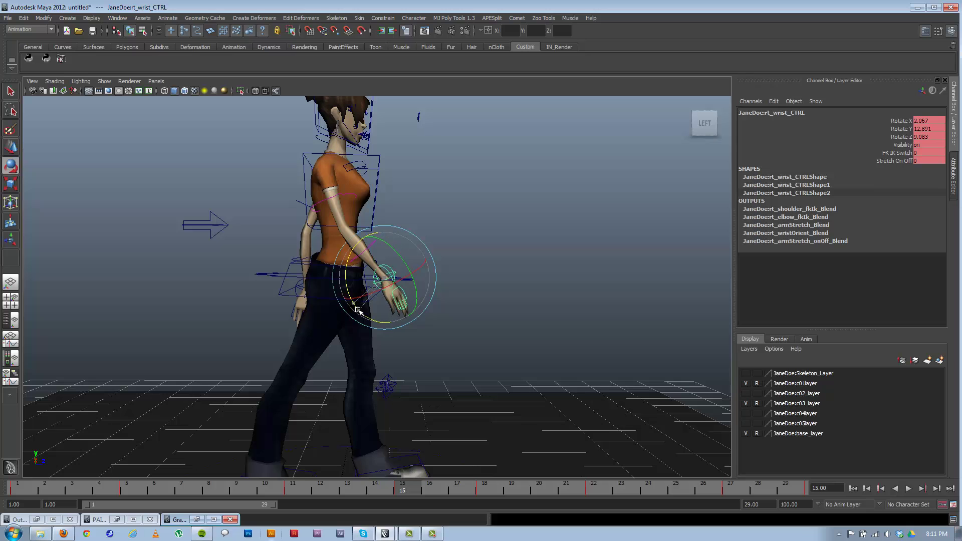
key(alt+v)
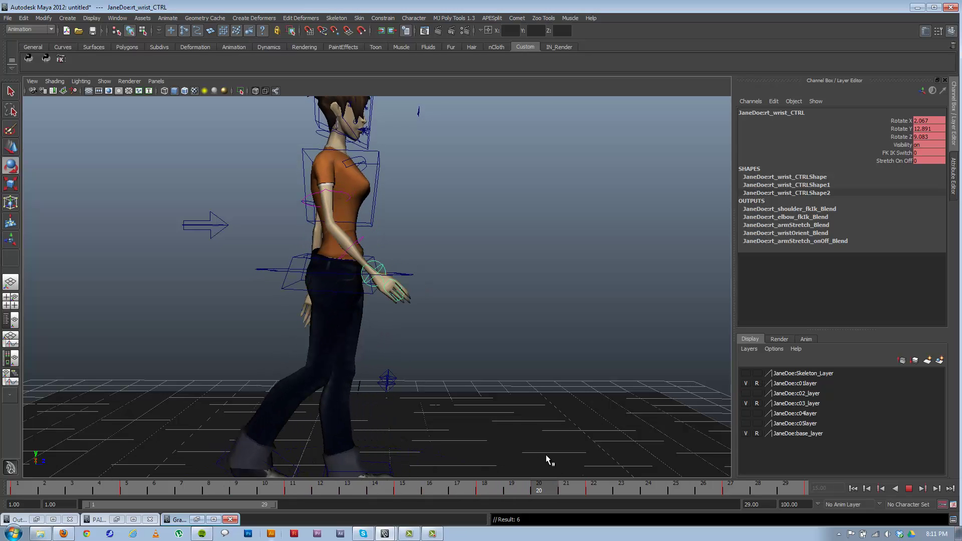
key(alt+v)
- Select the left wrist control and play the walk cycle to review the left hand's motion
alt+drag(541, 342, 417, 284)
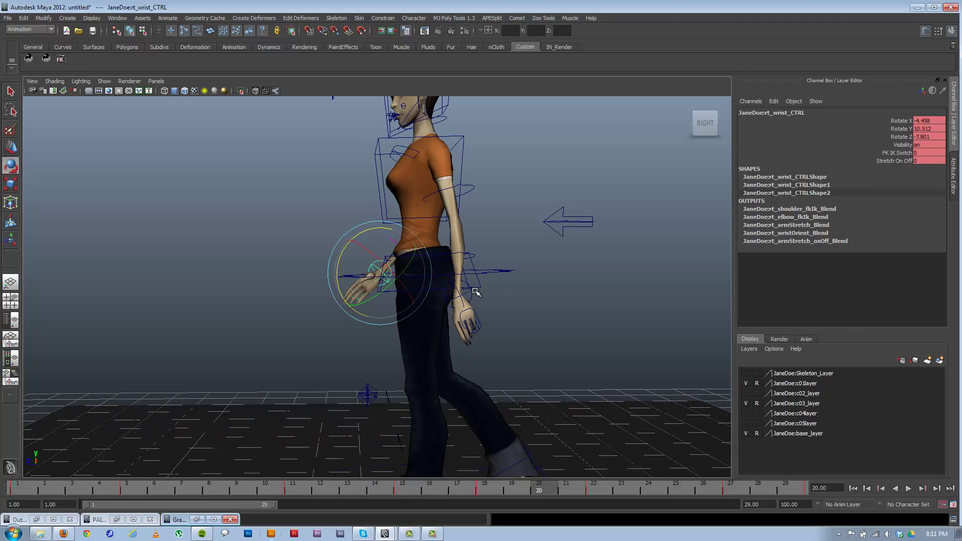
click(464, 293)
key(alt+v)
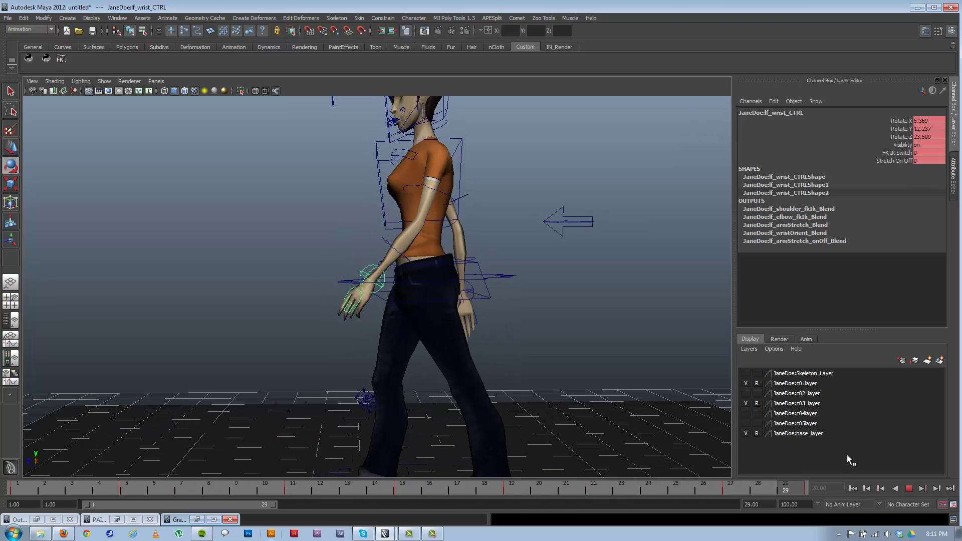
key(alt+v)
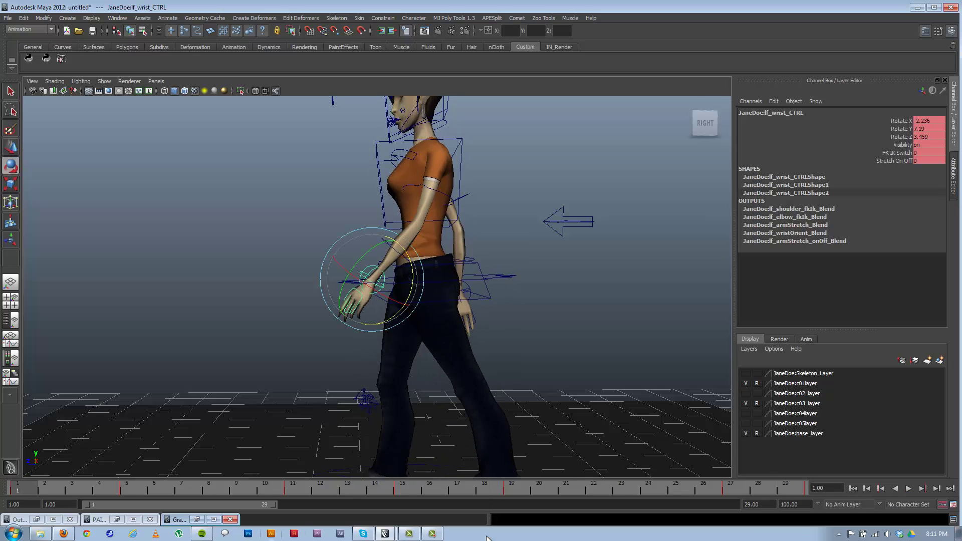
- Play the walk cycle, stop it while viewing the character from the opposite side, and select the right wrist control
click(909, 489)
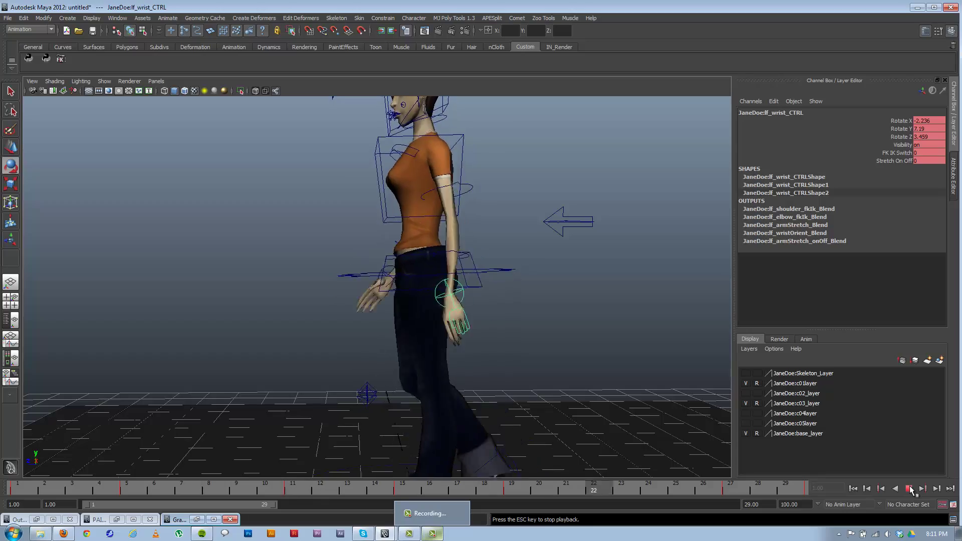
alt+drag(325, 419, 541, 412)
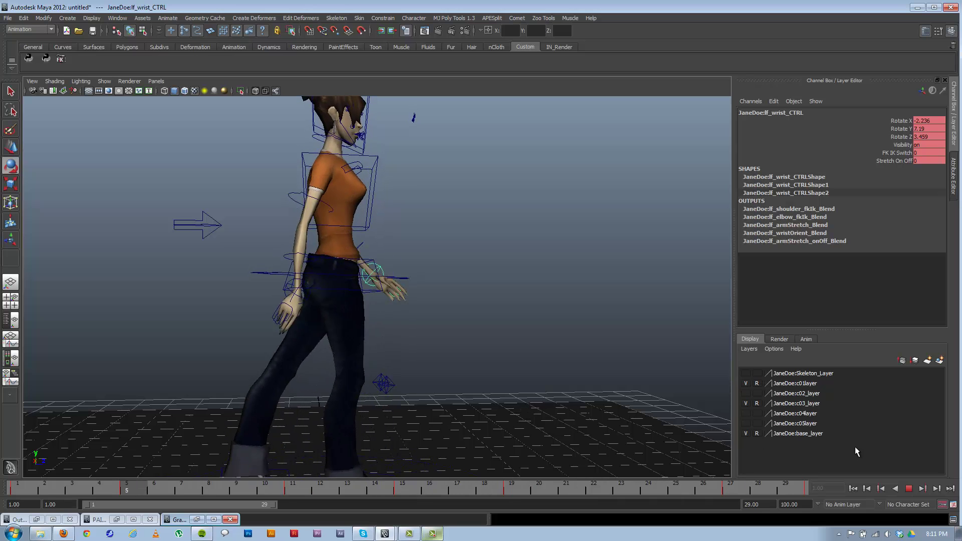
click(909, 489)
alt+right_drag(308, 368, 265, 306)
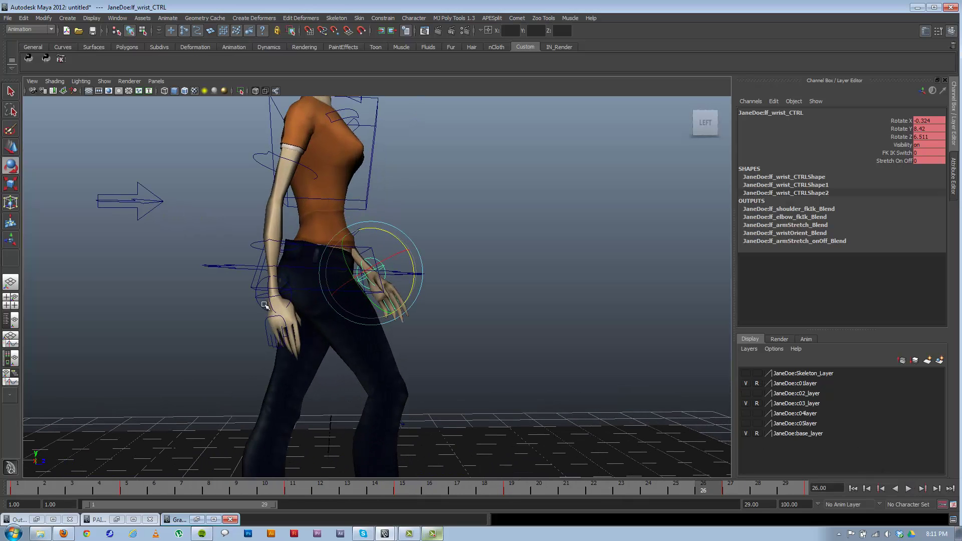
click(265, 300)
click(264, 300)
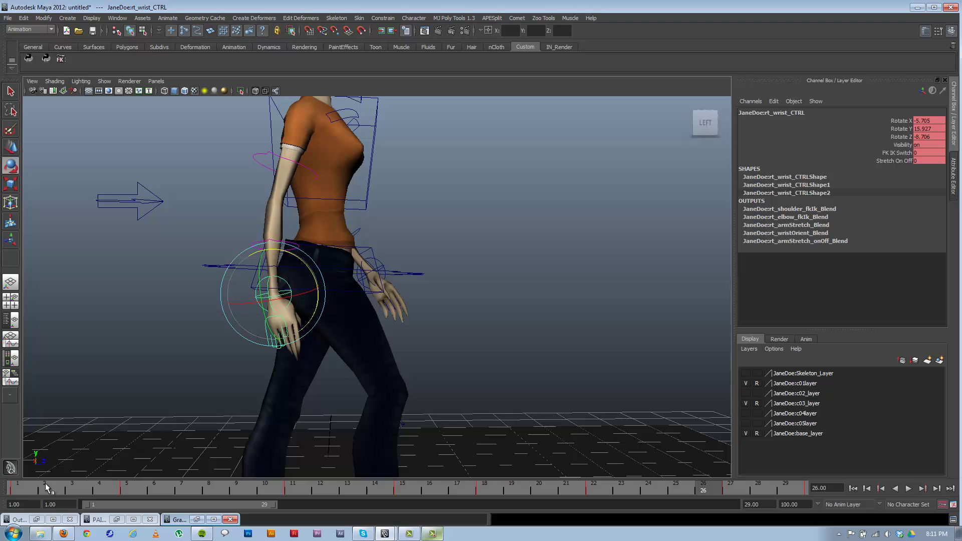
- Play the cycle from frame 1 and review the right wrist's motion across the loop, stopping at frame 27
click(18, 485)
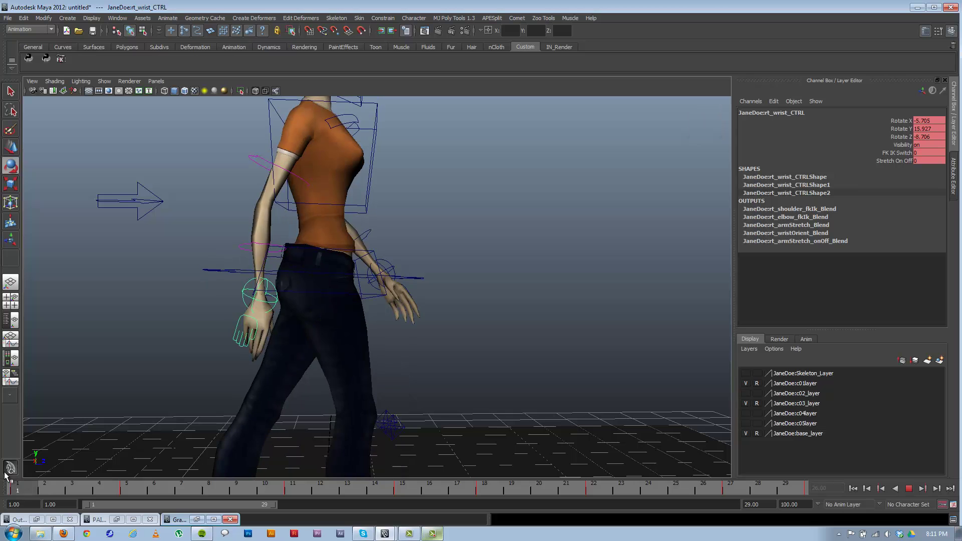
key(alt+v)
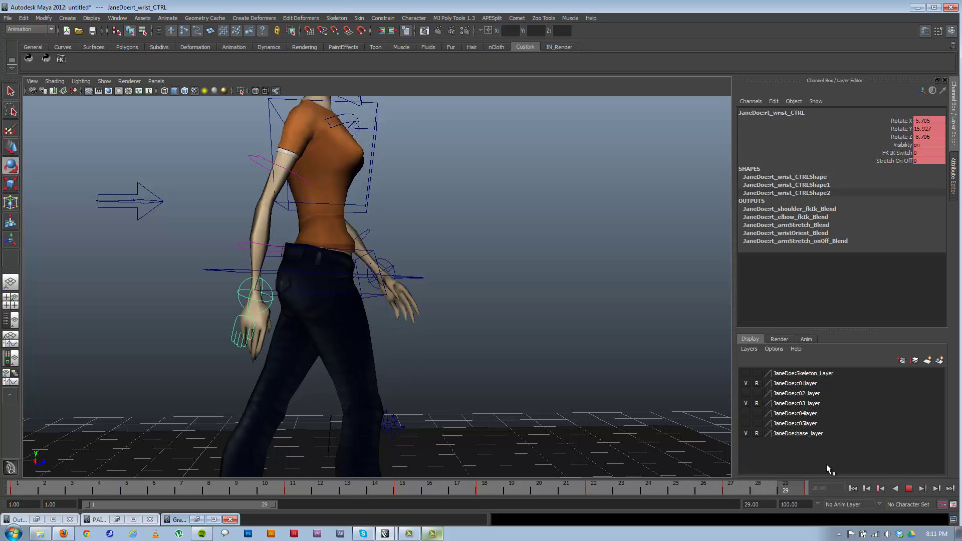
click(753, 477)
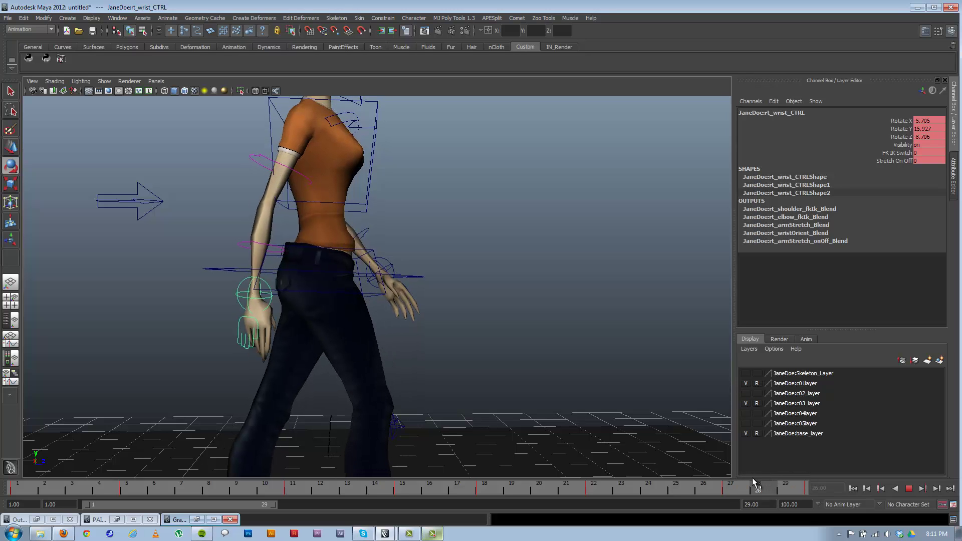
click(731, 485)
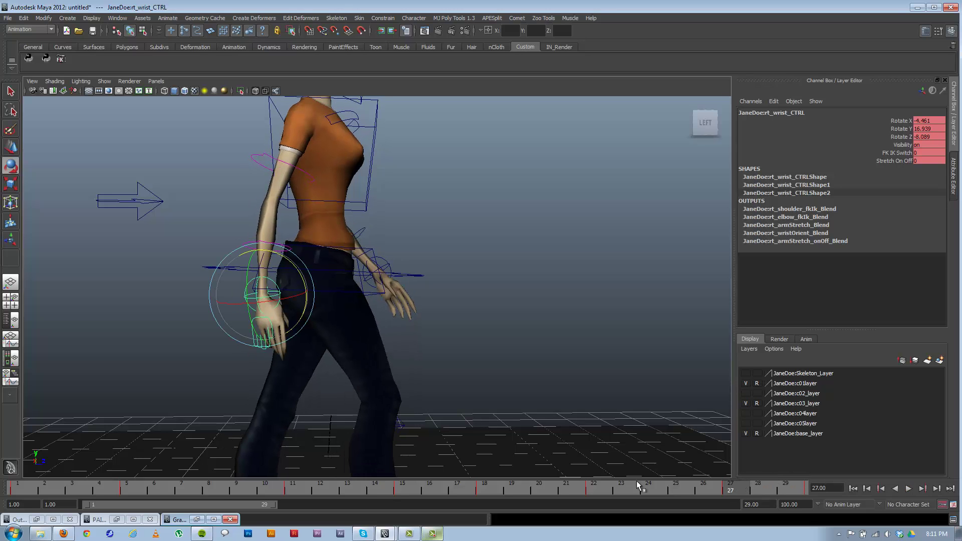
- At frame 1, extend the playback end to 30 and rotate the right wrist control to about X 2.3, Y 15.5, Z 8.5
click(19, 486)
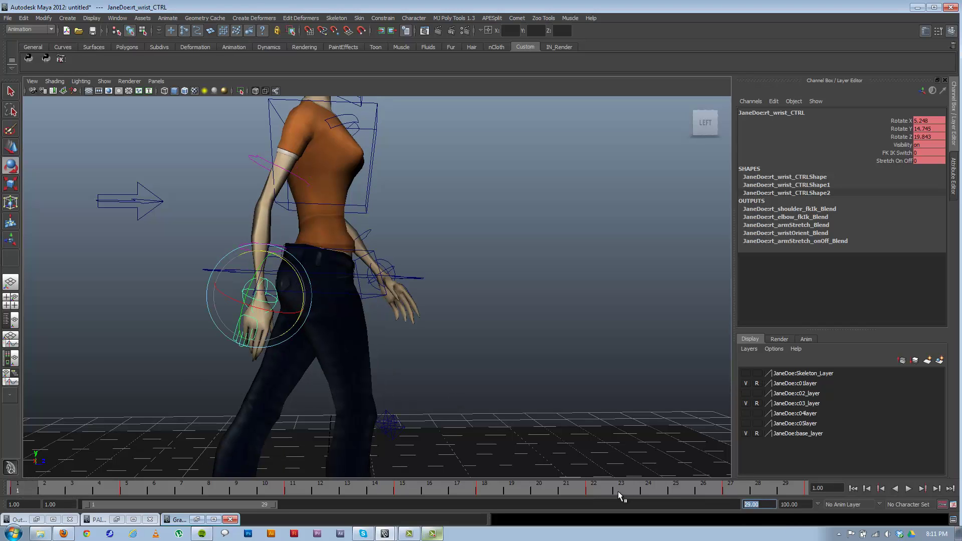
text(30)
key(Return)
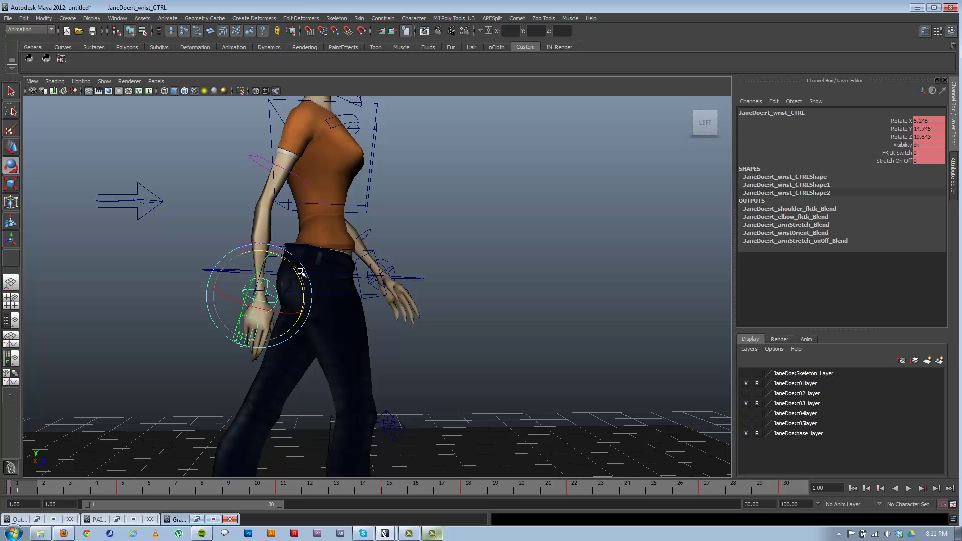
drag(298, 274, 225, 341)
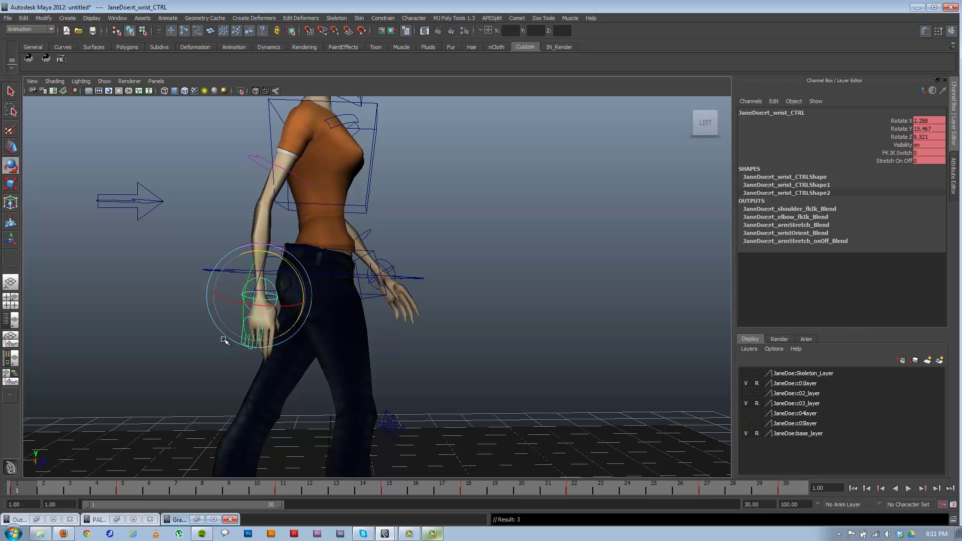
- Copy the right wrist control's key from frame 1 and paste it at frame 30
right_click(31, 488)
click(52, 372)
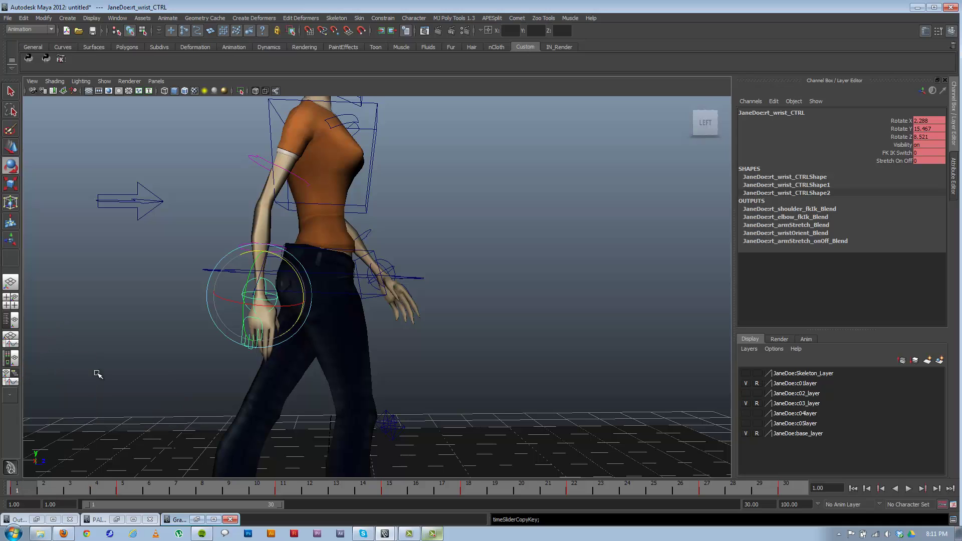
click(791, 495)
right_click(791, 495)
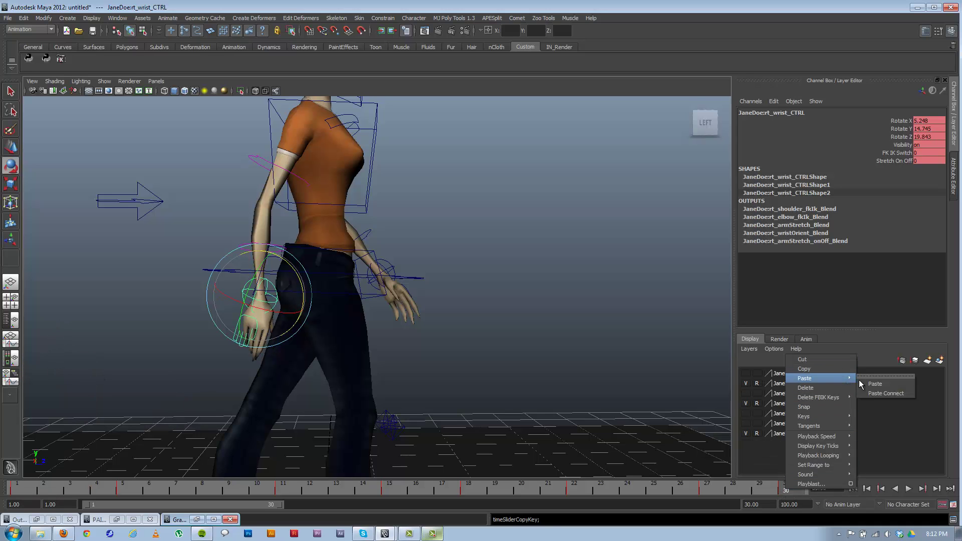
click(873, 384)
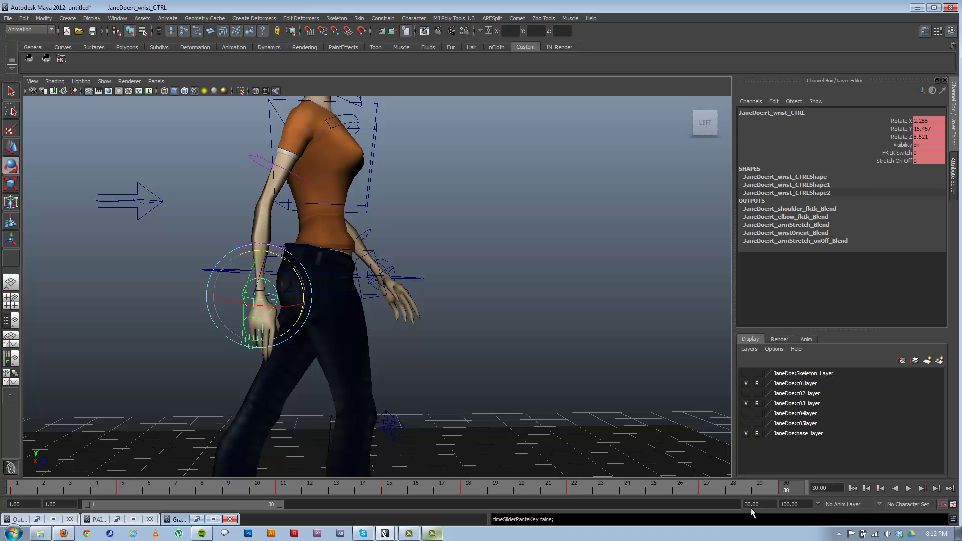
- Set the playback end frame to 29 and play the loop to check the right wrist
drag(761, 506, 658, 508)
text(29)
key(Return)
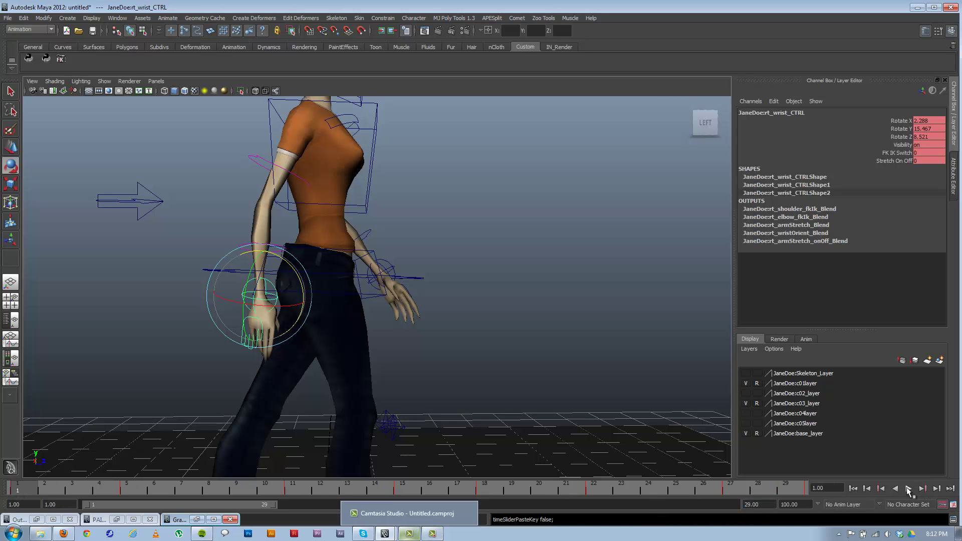
click(909, 488)
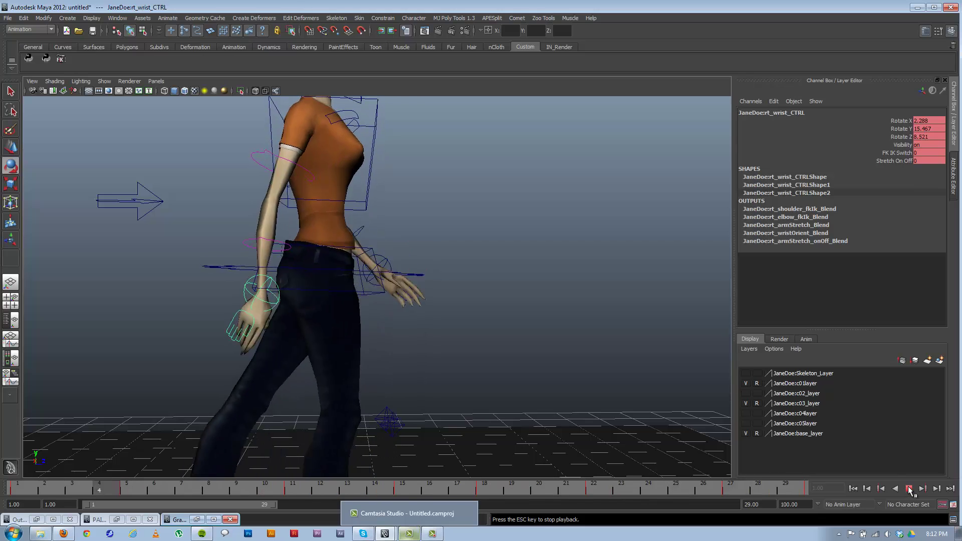
click(909, 489)
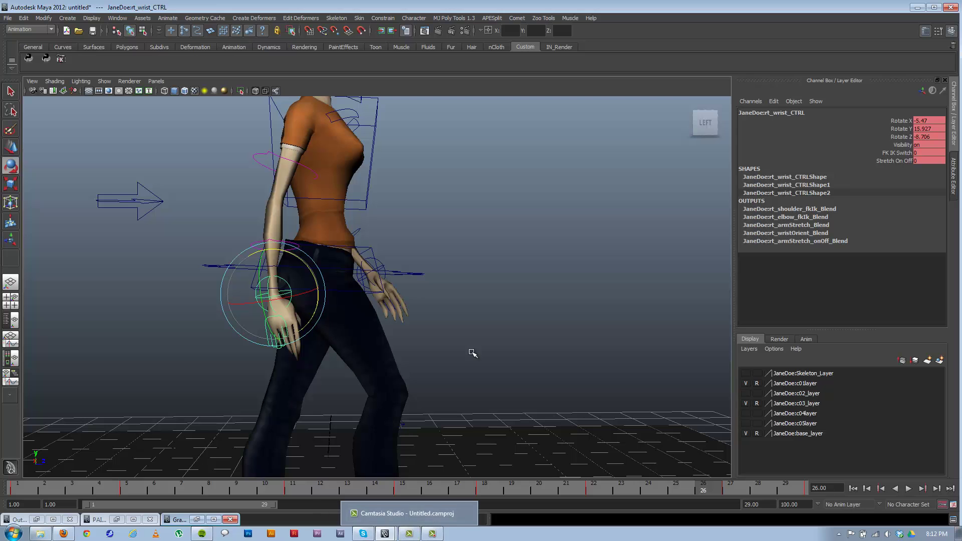
- Deselect the wrist control and replay the walk cycle to examine the right hand's motion through the loop
click(503, 340)
key(alt+v)
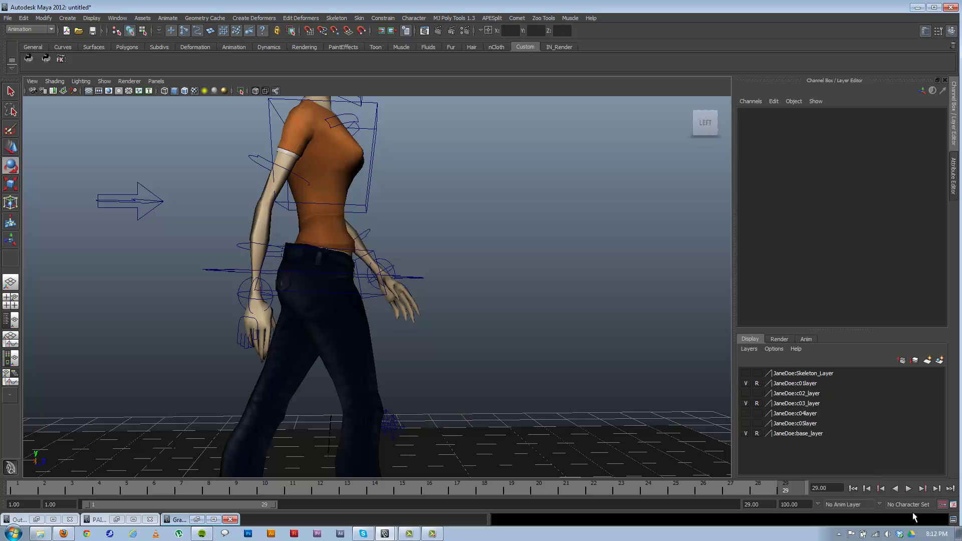
click(908, 490)
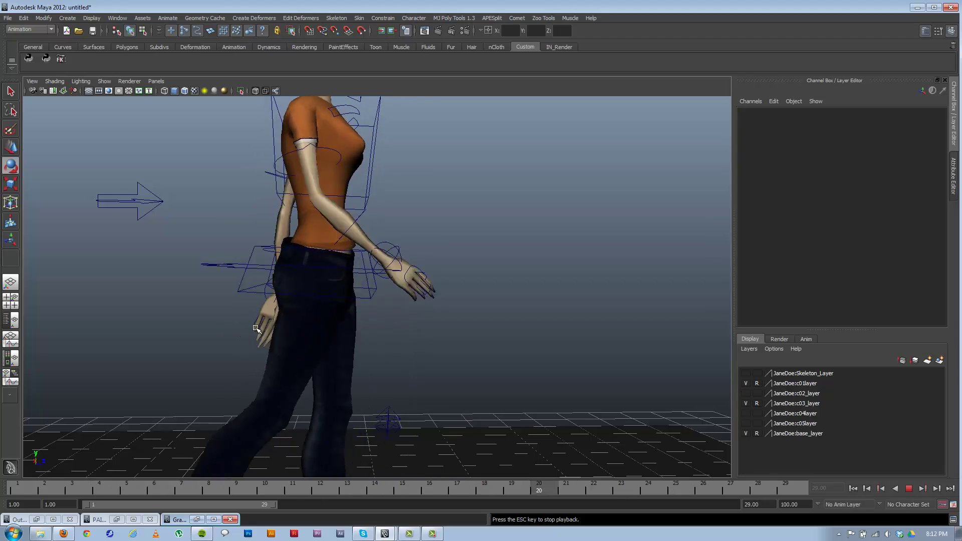
key(space)
key(space)
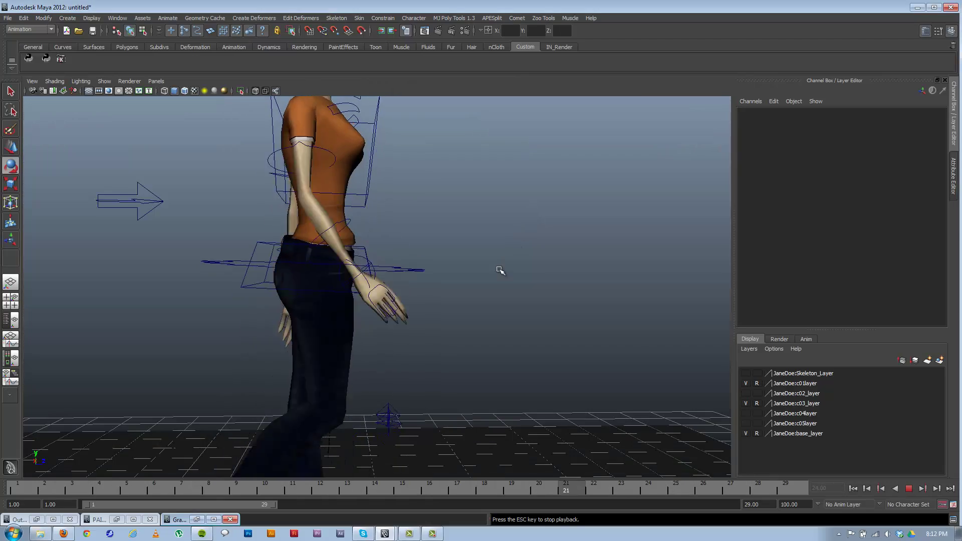
click(908, 489)
key(alt+v)
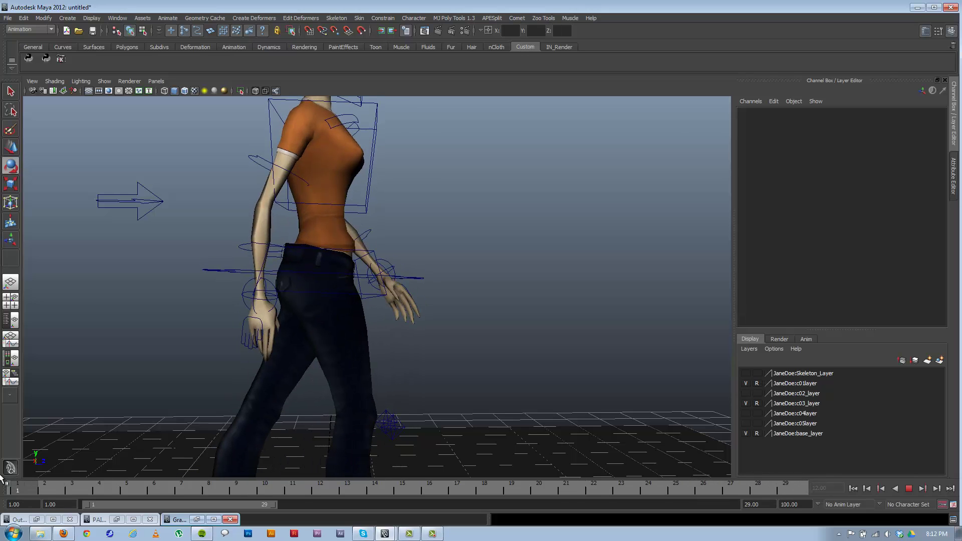
key(alt+v)
- Open the Graph Editor for the right wrist control and frame its animation curves
click(245, 295)
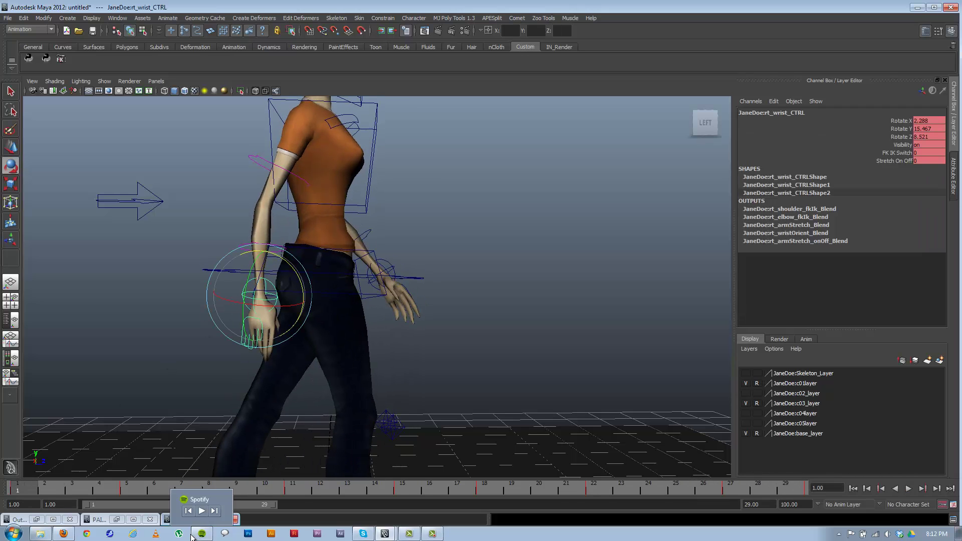
click(511, 393)
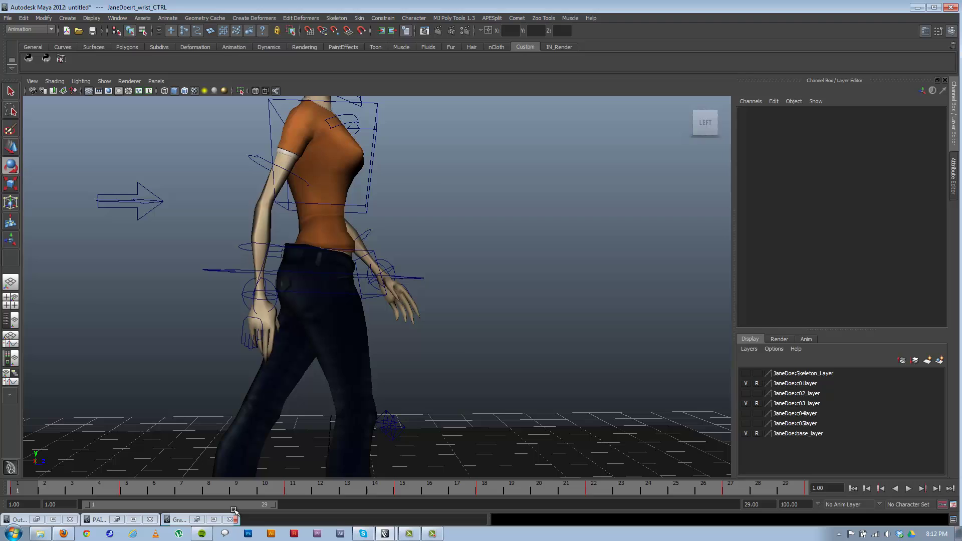
click(197, 520)
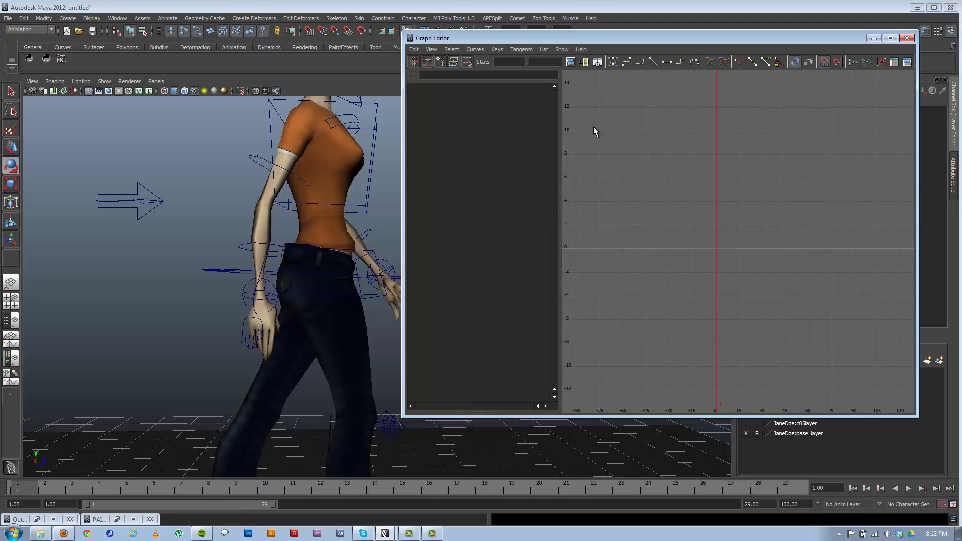
click(255, 294)
key(f)
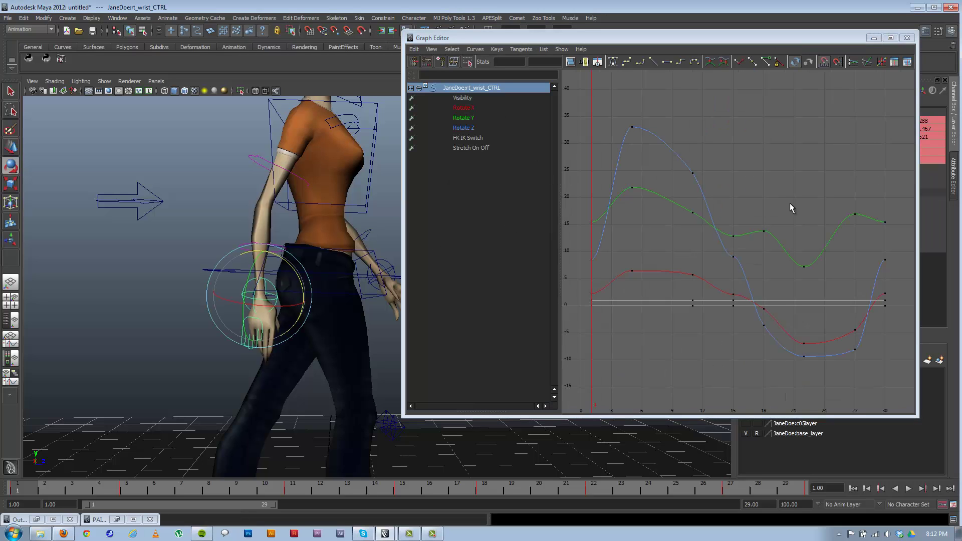
- Adjust the incoming tangent of the right wrist's Rotate X key at frame 15 to smooth the curve
click(753, 218)
drag(732, 253, 750, 301)
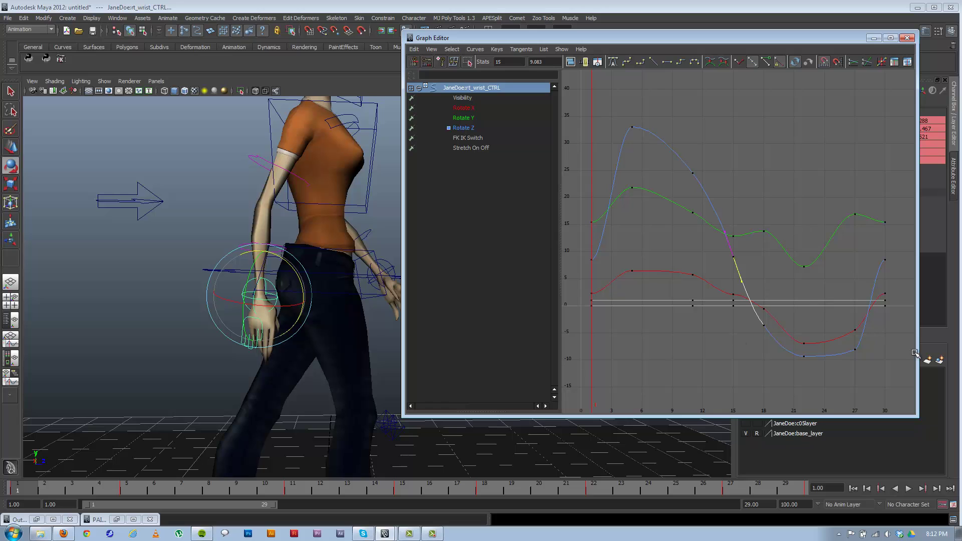
click(734, 297)
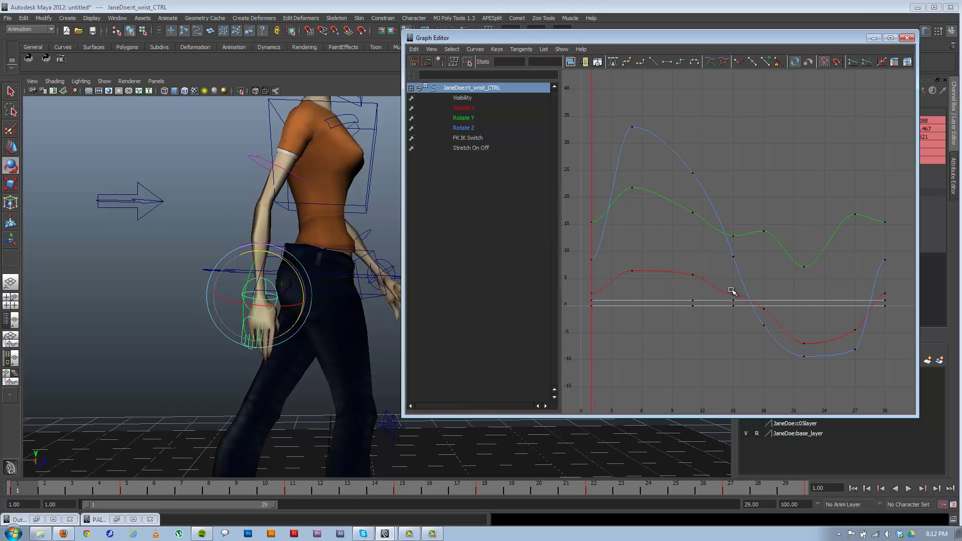
drag(732, 291, 710, 300)
middle_drag(710, 299, 707, 280)
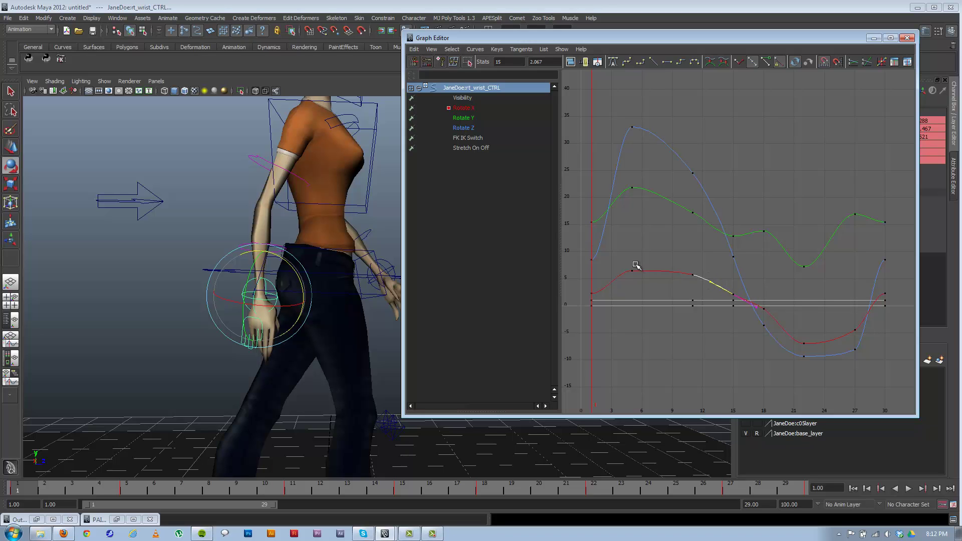
- Steepen the right wrist's Rotate X tangents at frames 1 and 30 so the curve flows through the loop
drag(621, 264, 660, 293)
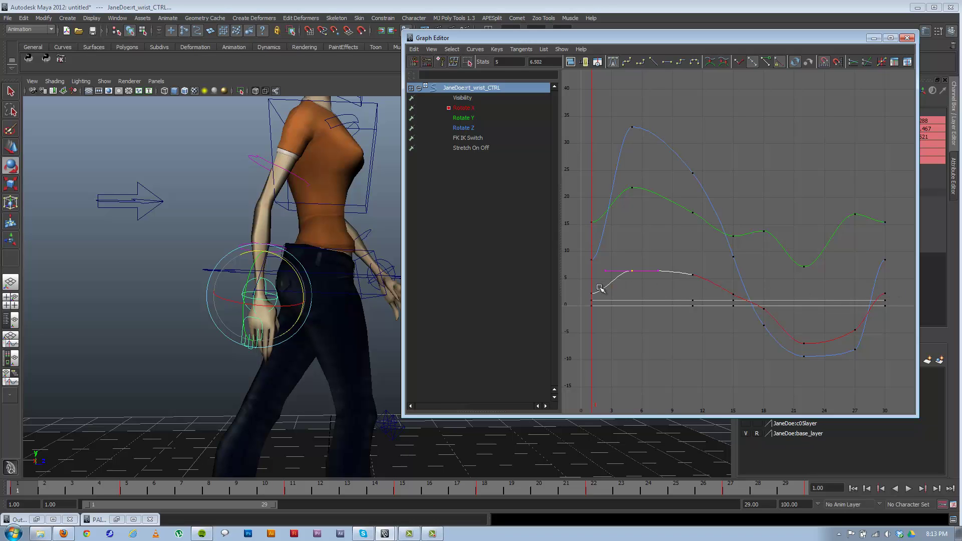
drag(581, 290, 623, 299)
middle_drag(623, 299, 620, 282)
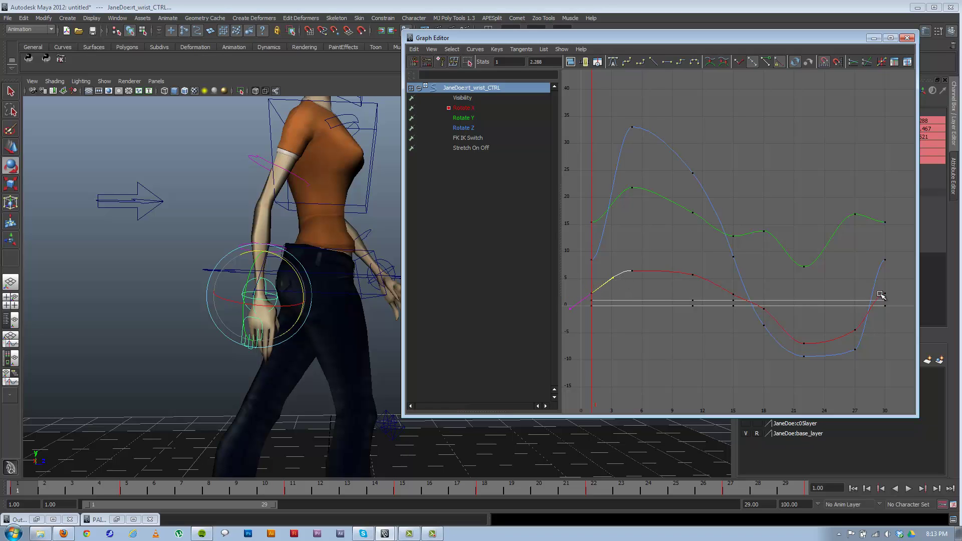
mouse_move(881, 296)
mouse_down()
mouse_move(893, 290)
mouse_move(875, 292)
mouse_up()
middle_drag(865, 301, 869, 324)
click(764, 311)
click(475, 48)
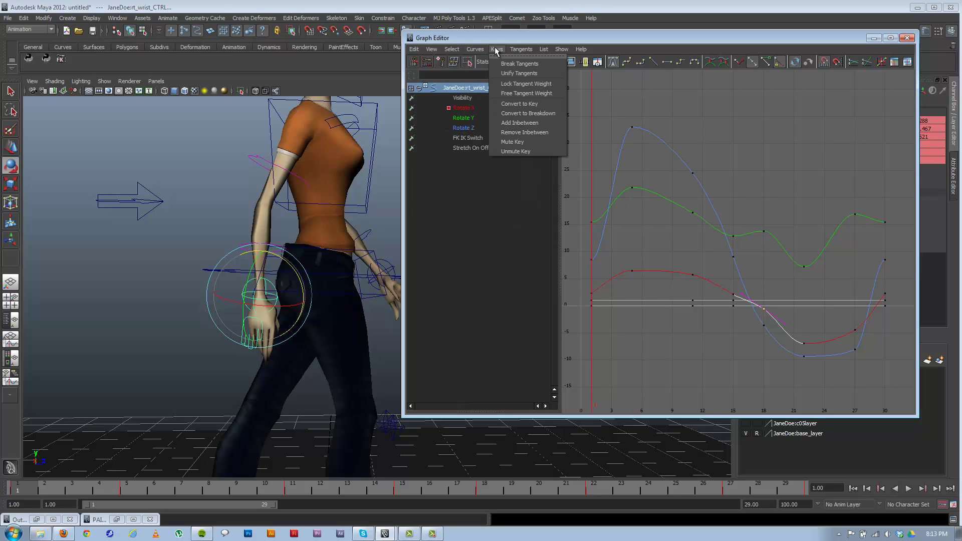
mouse_move(516, 48)
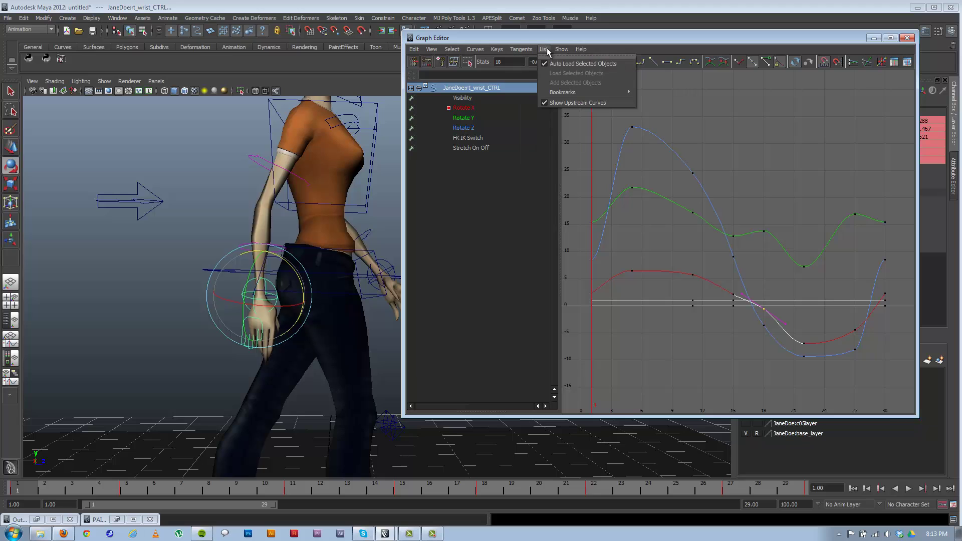
mouse_move(442, 52)
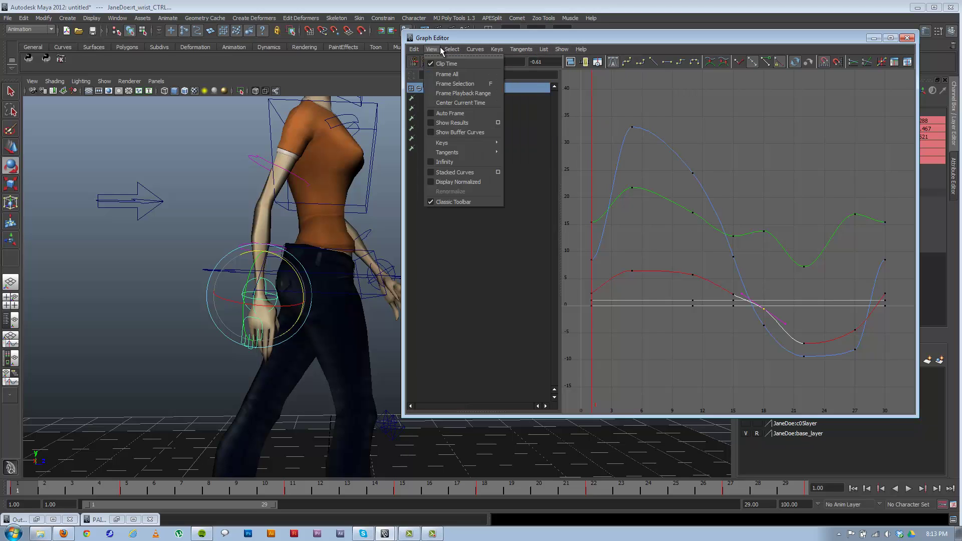
mouse_move(410, 48)
mouse_move(484, 49)
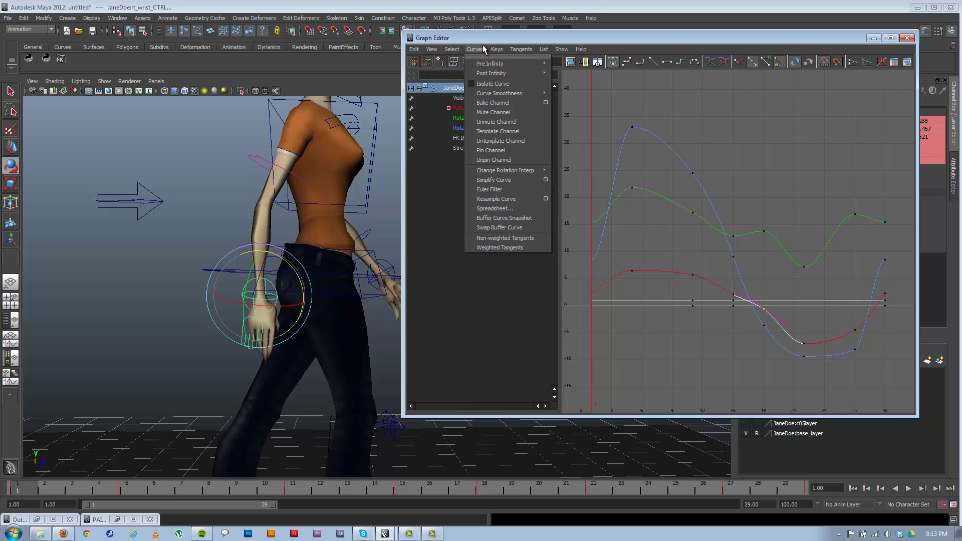
click(494, 43)
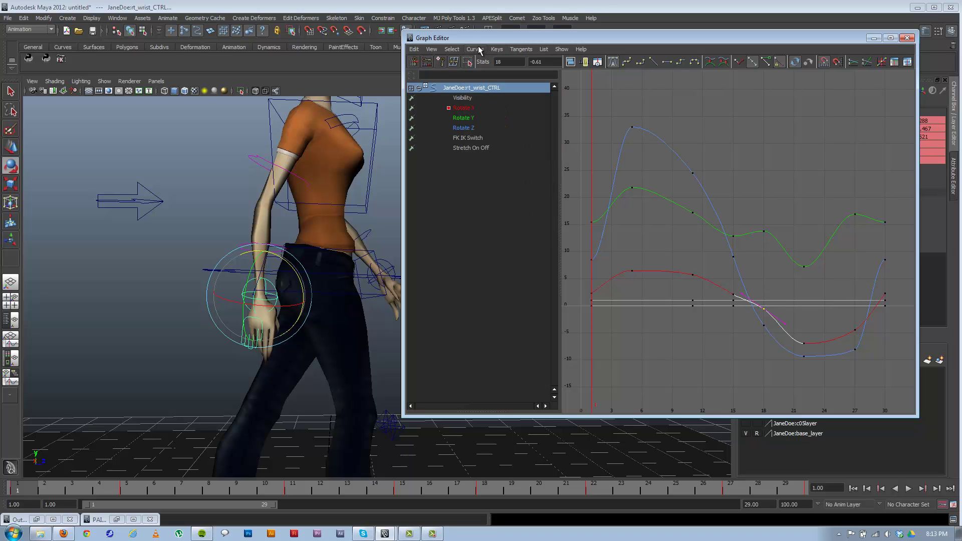
- Set the right wrist curves' post infinity to Cycle and extend the playback range to end at frame 300
click(476, 49)
mouse_move(480, 66)
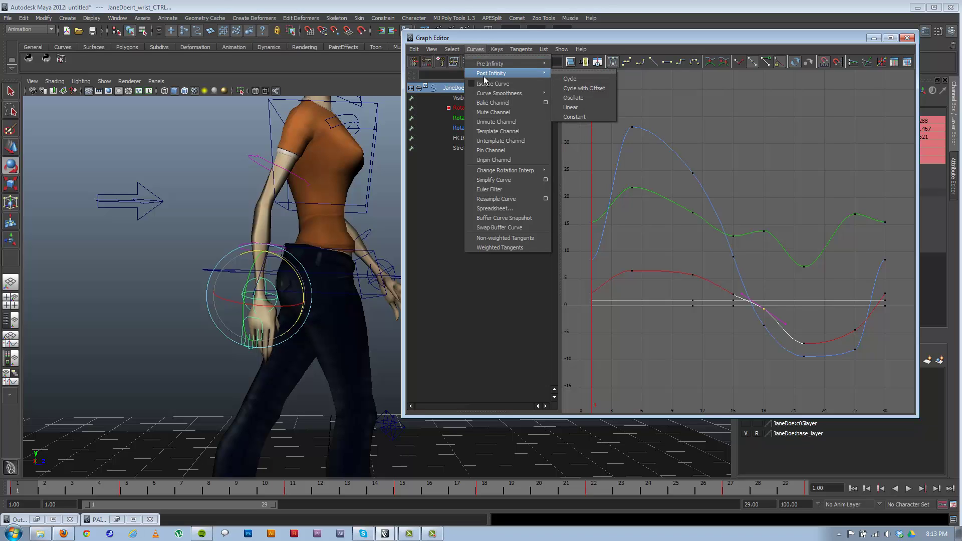
click(587, 79)
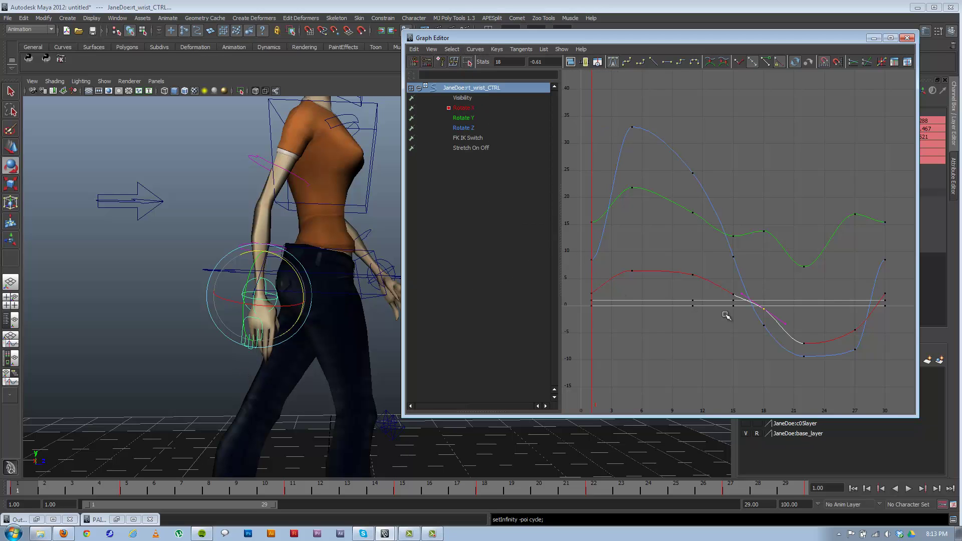
alt+right_drag(794, 333, 740, 311)
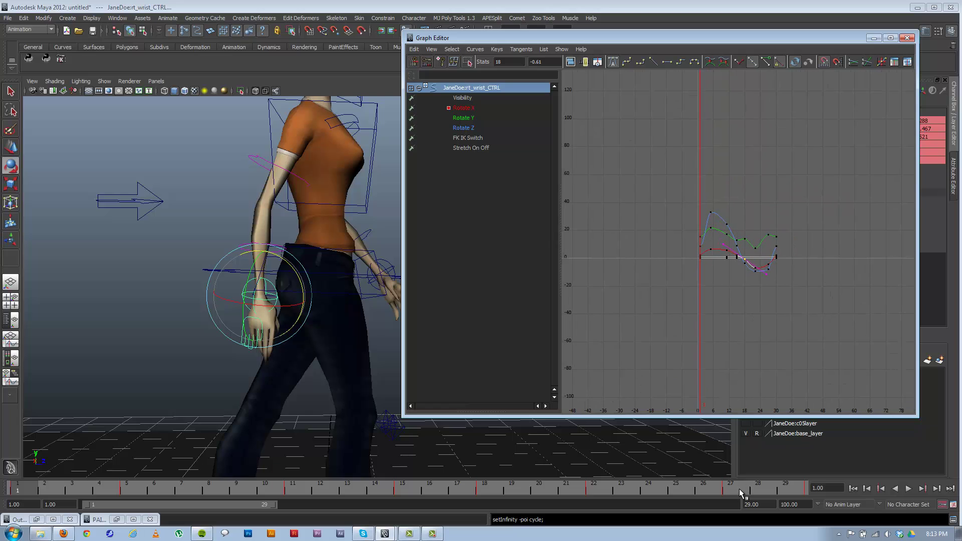
click(767, 504)
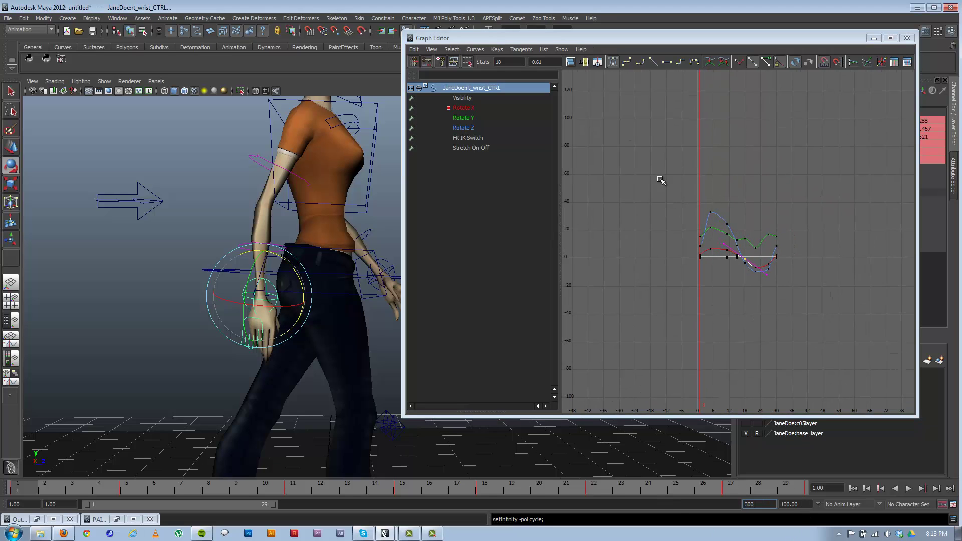
text(300)
- Select all the right wrist's curves and set their pre infinity to Cycle and post infinity to Cycle with Offset
drag(662, 180, 852, 345)
click(455, 49)
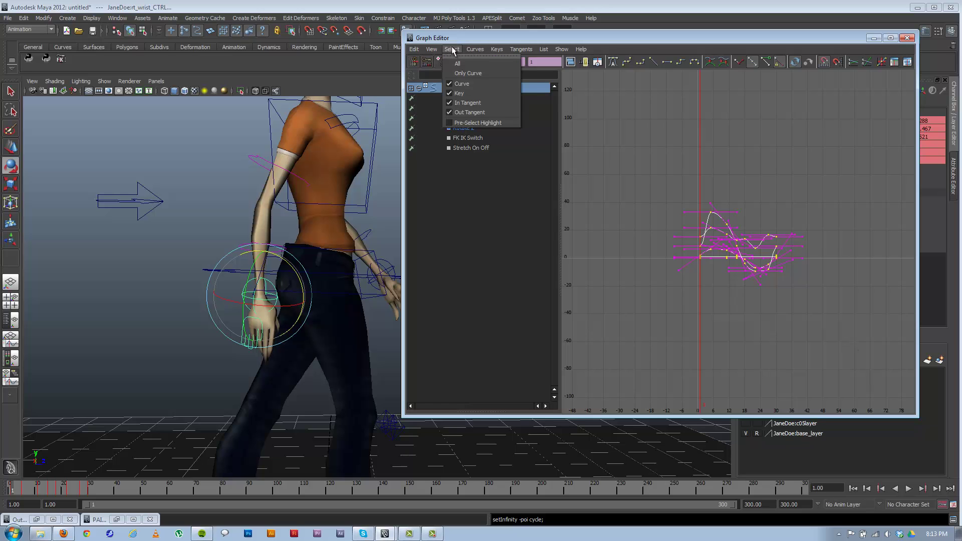
mouse_move(471, 50)
mouse_move(491, 63)
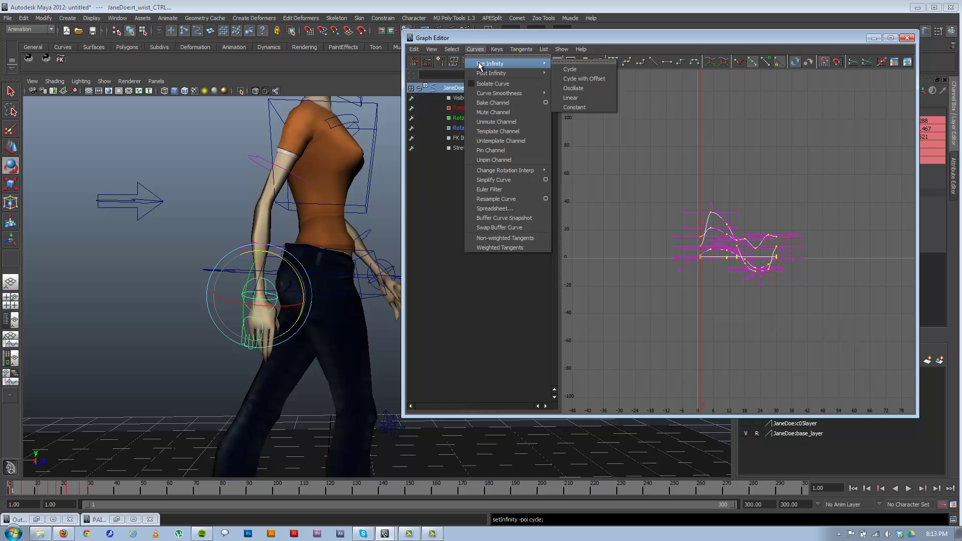
click(569, 69)
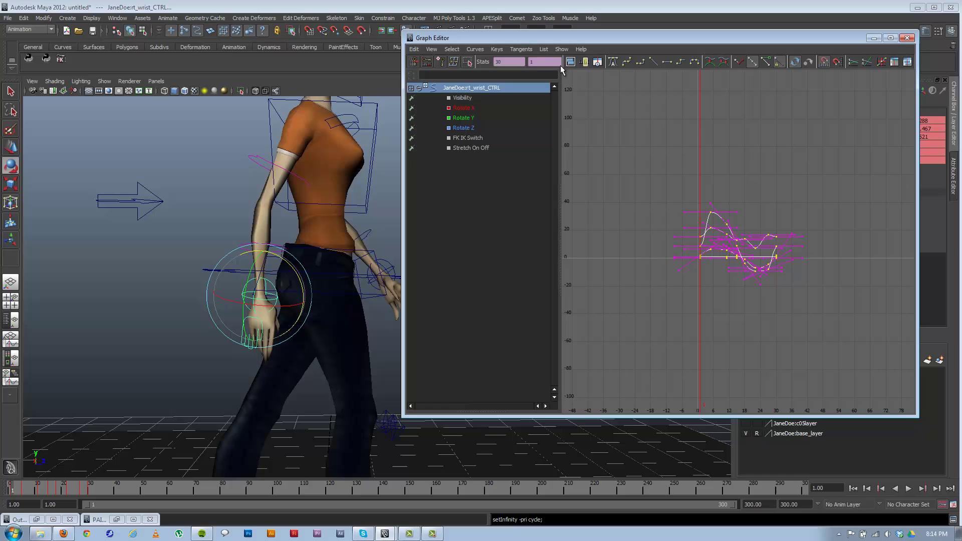
click(475, 49)
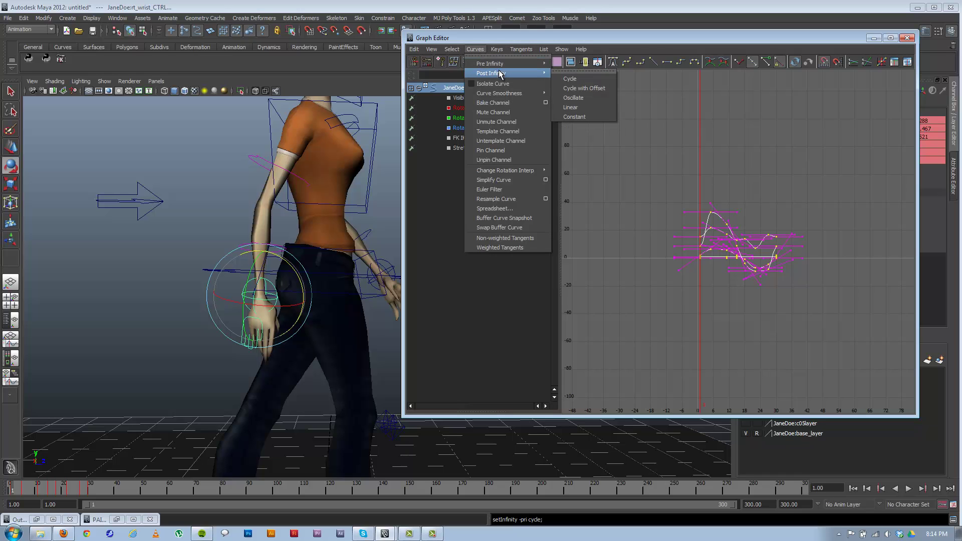
click(587, 86)
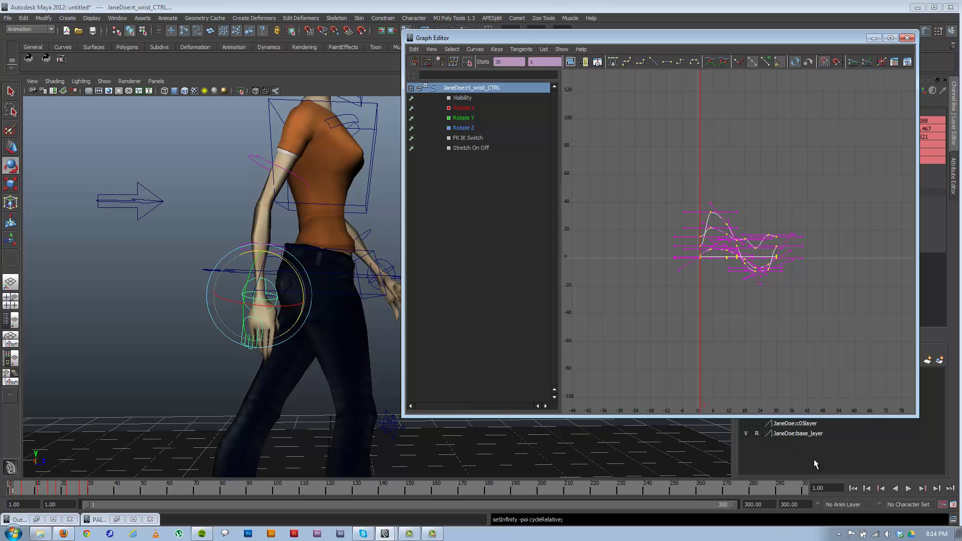
- Put the Graph Editor away, deselect the wrist control and play the extended range to check how the wrist repeats
click(771, 505)
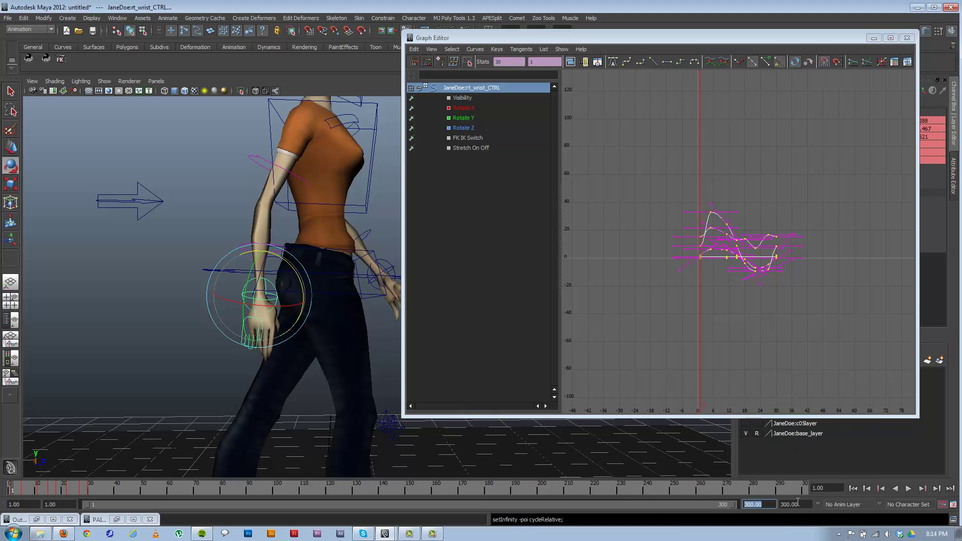
click(875, 38)
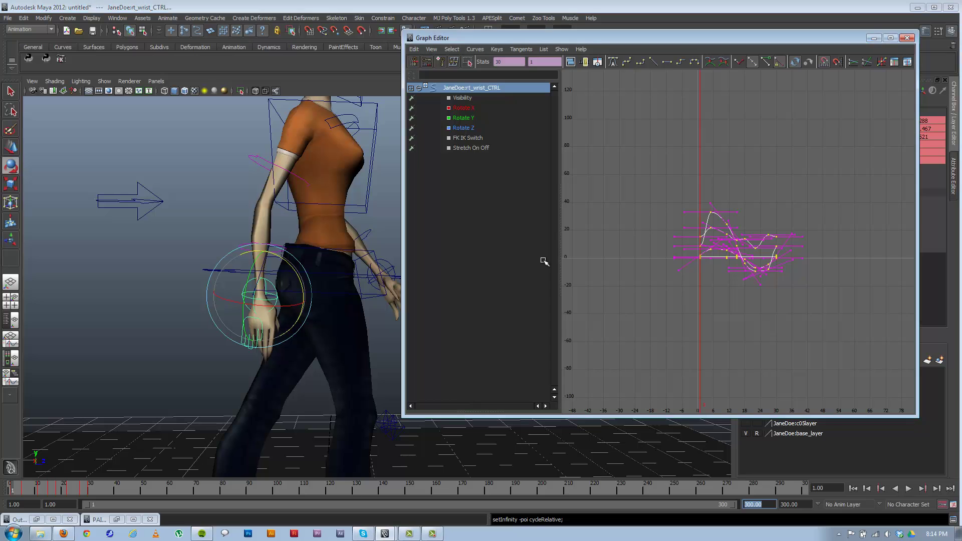
click(543, 259)
click(909, 489)
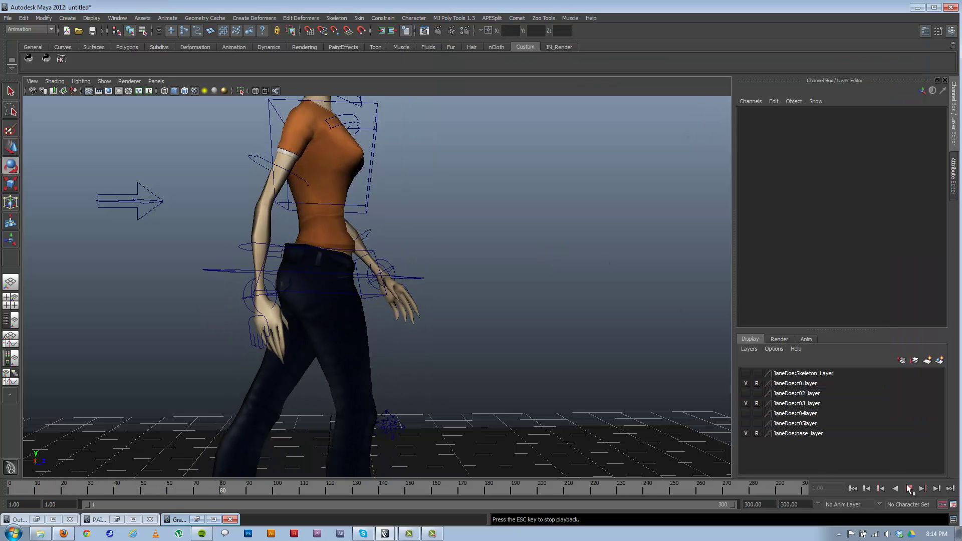
click(909, 489)
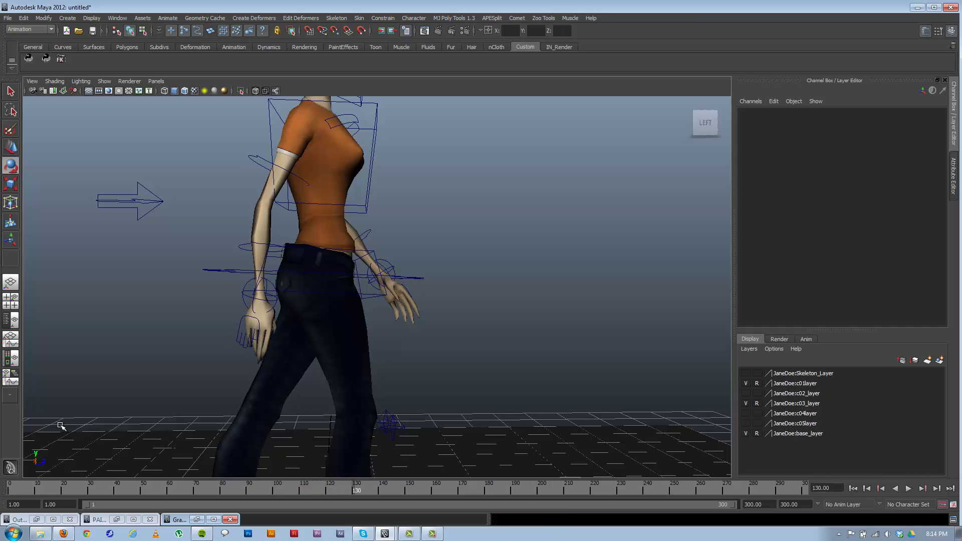
- Select all of the character's controls and set their animation curves' post infinity to Cycle
alt+right_drag(418, 390, 231, 300)
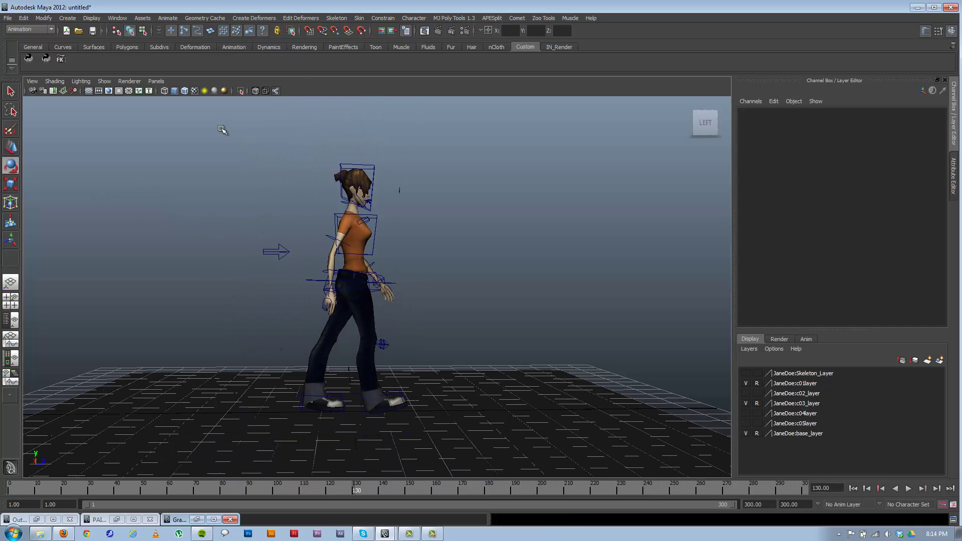
drag(214, 124, 461, 445)
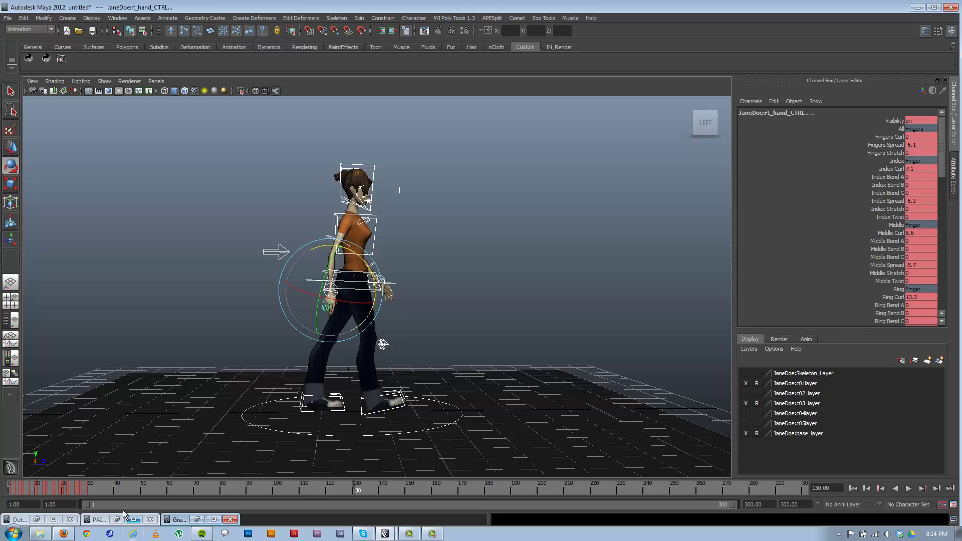
click(196, 520)
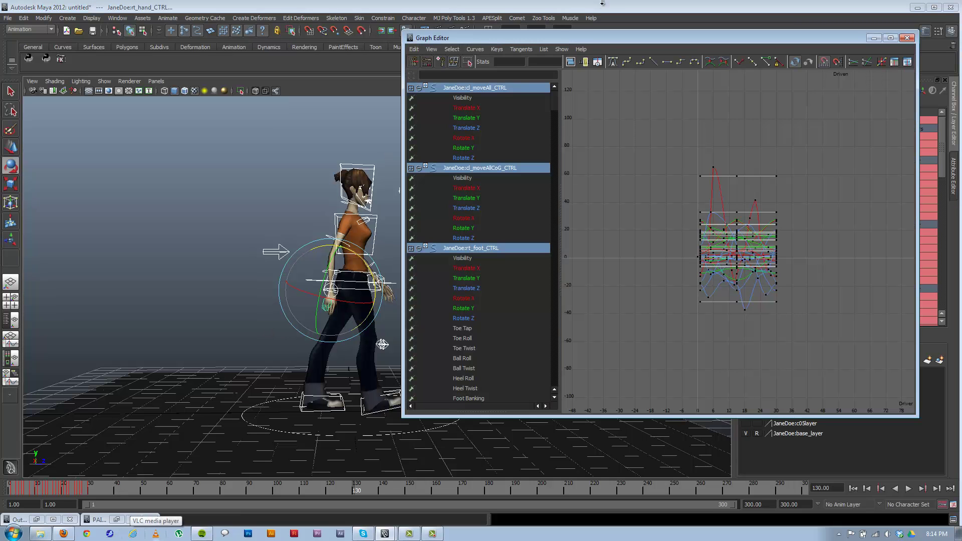
click(476, 50)
mouse_move(484, 74)
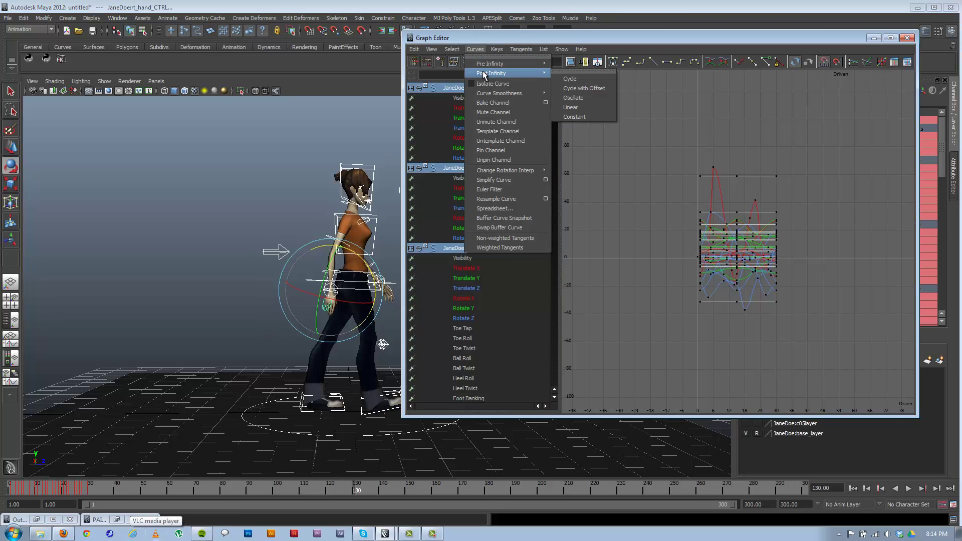
click(576, 78)
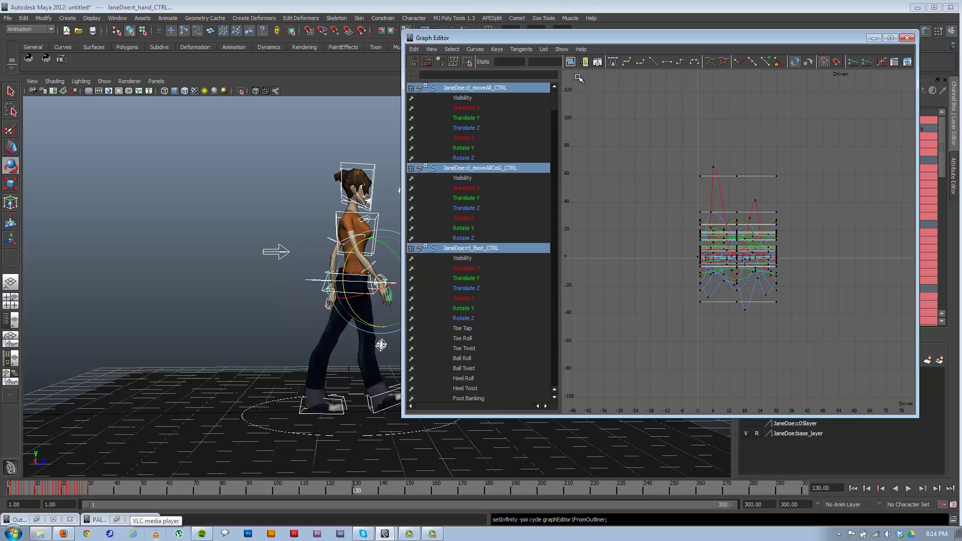
- Deselect the controls and play from frame 1 to examine the whole character's walk over the extended range
click(873, 38)
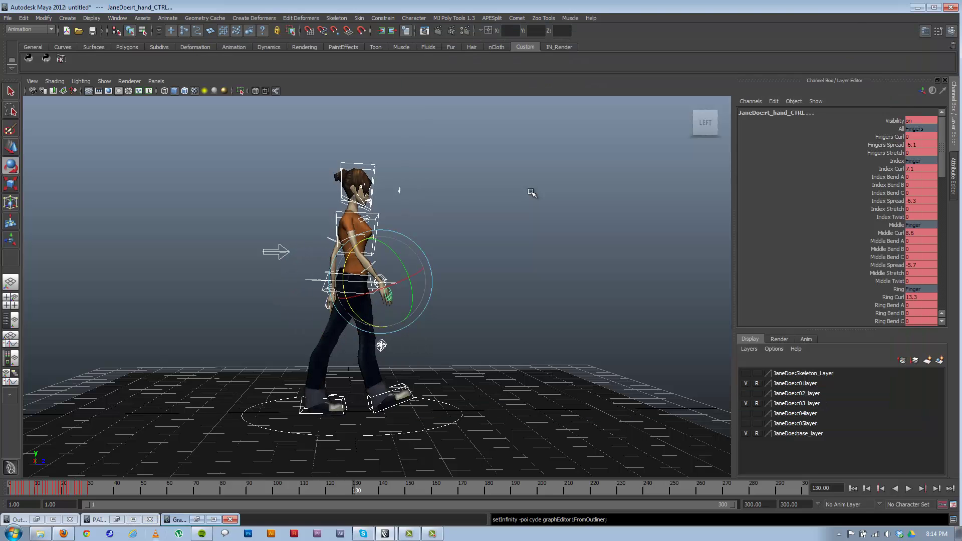
click(532, 193)
alt+drag(371, 388, 364, 390)
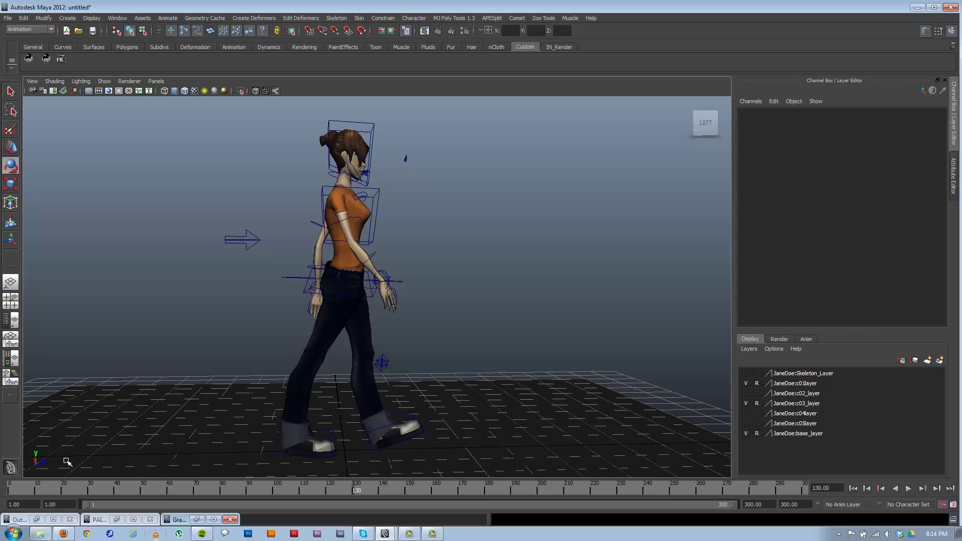
click(11, 490)
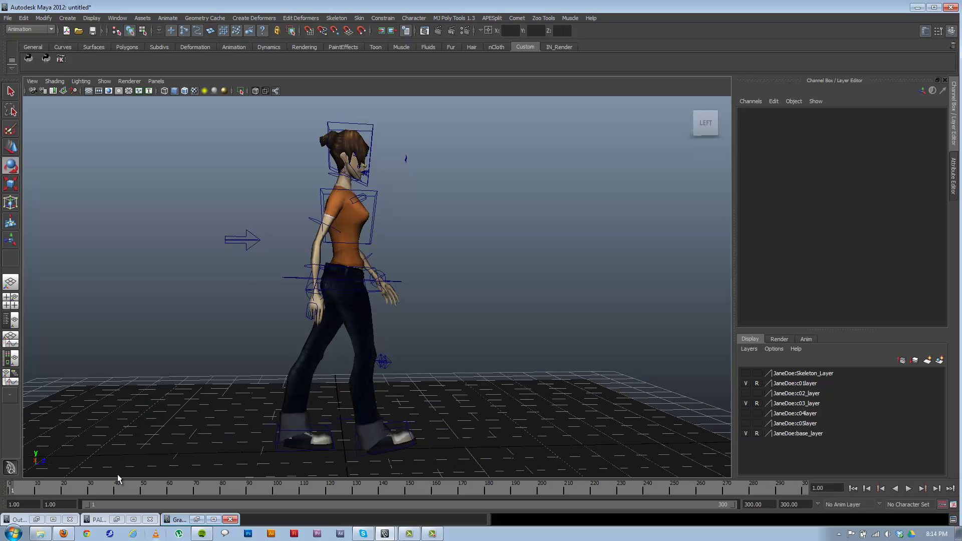
click(908, 488)
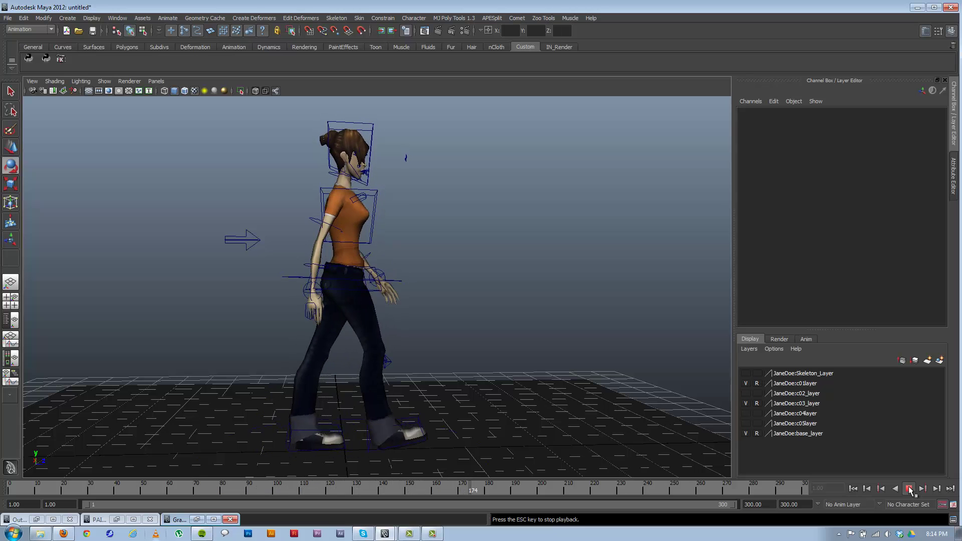
click(910, 490)
- Undo the curve infinity settings and the extension of the playback range
click(481, 278)
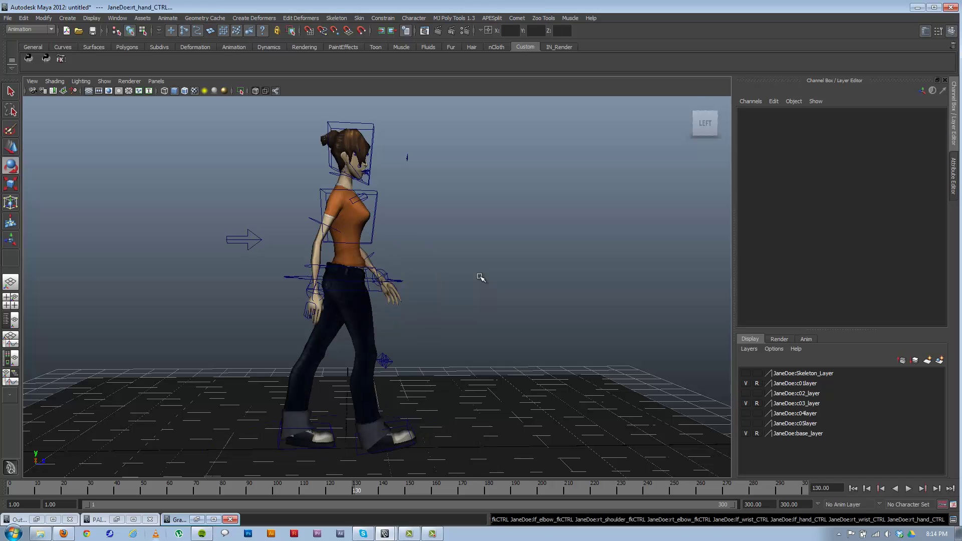
key(ctrl+z)
key(ctrl+z)
key(ctrl+z)
key(ctrl+z)
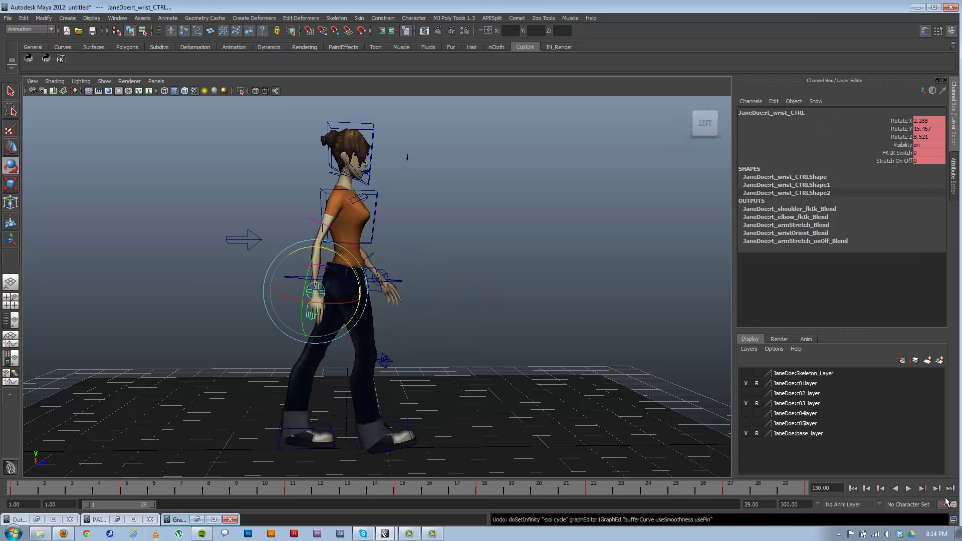
- Play the walk cycle and scrub between its last and first frames to compare the poses where the loop joins
click(908, 488)
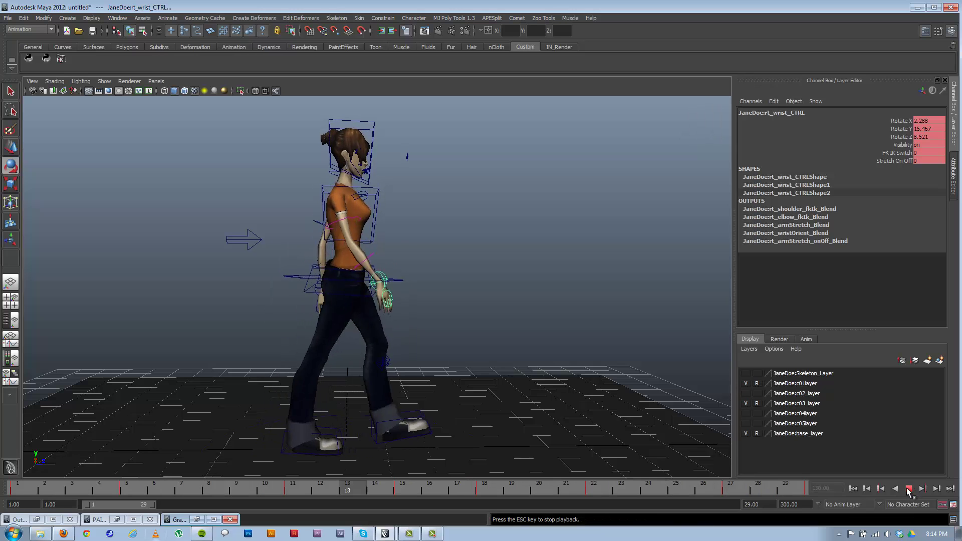
click(909, 489)
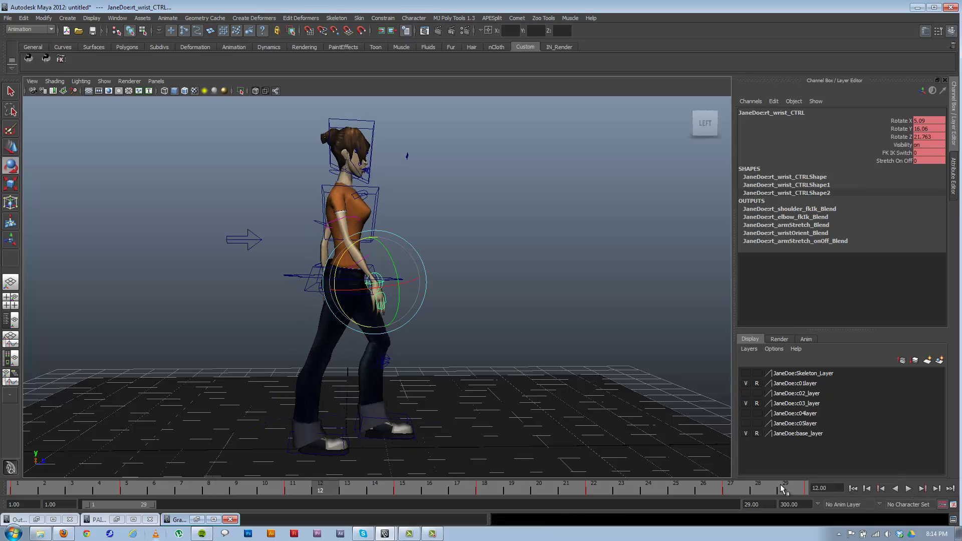
drag(324, 479, 807, 491)
click(18, 493)
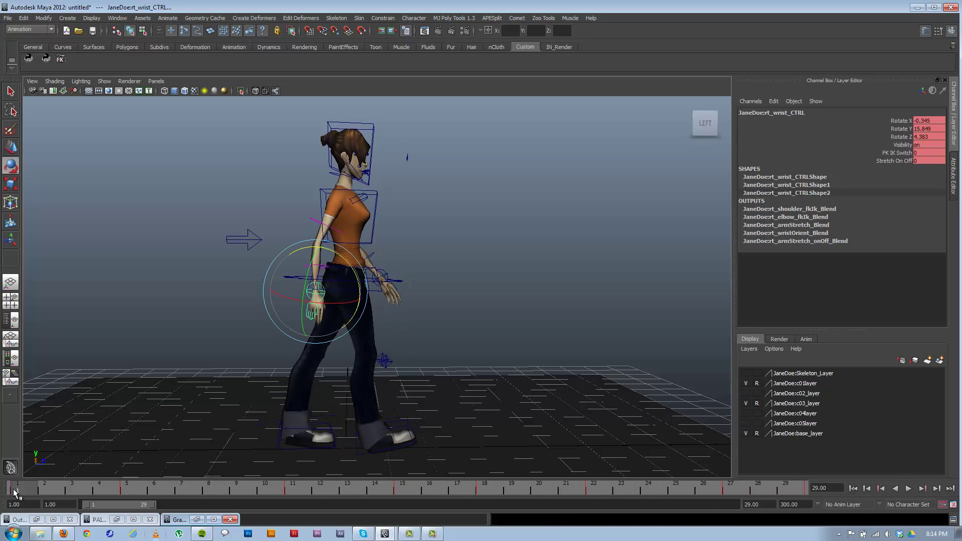
mouse_move(20, 492)
mouse_down()
mouse_move(98, 488)
mouse_move(3, 485)
mouse_up()
drag(724, 491, 799, 488)
mouse_move(14, 492)
mouse_down()
mouse_move(92, 493)
mouse_move(7, 493)
mouse_up()
- Replay the loop in short bursts to check the wrist's transition from frame 29, and return to frame 1
key(alt+v)
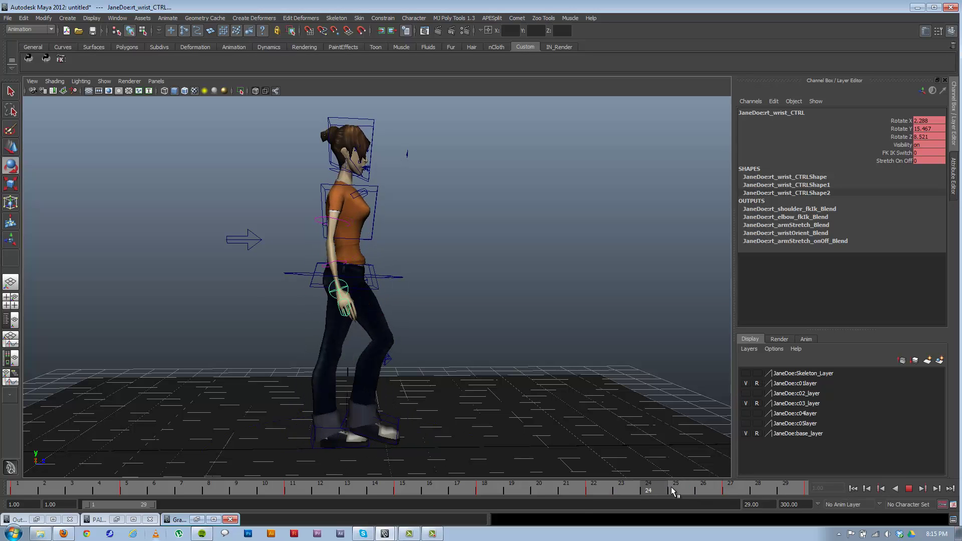
key(alt+v)
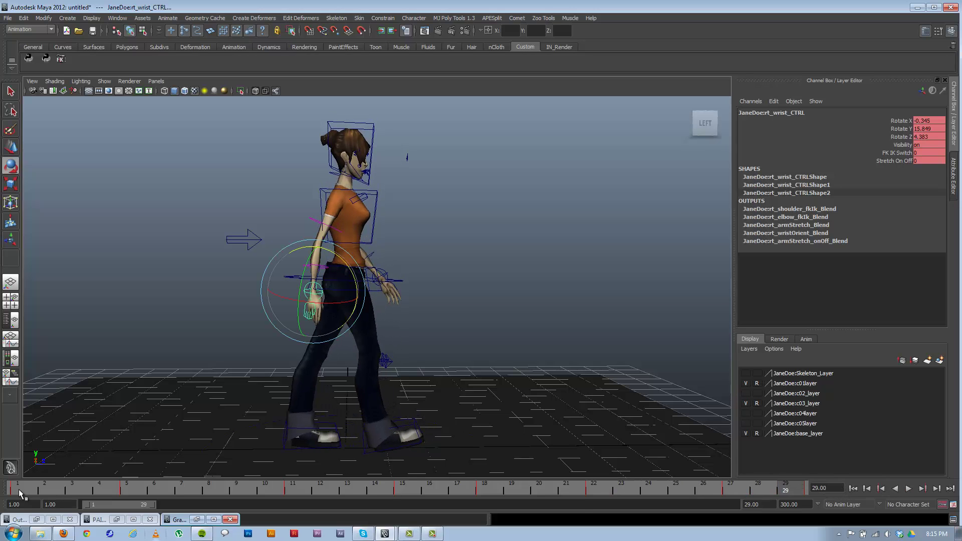
key(alt+v)
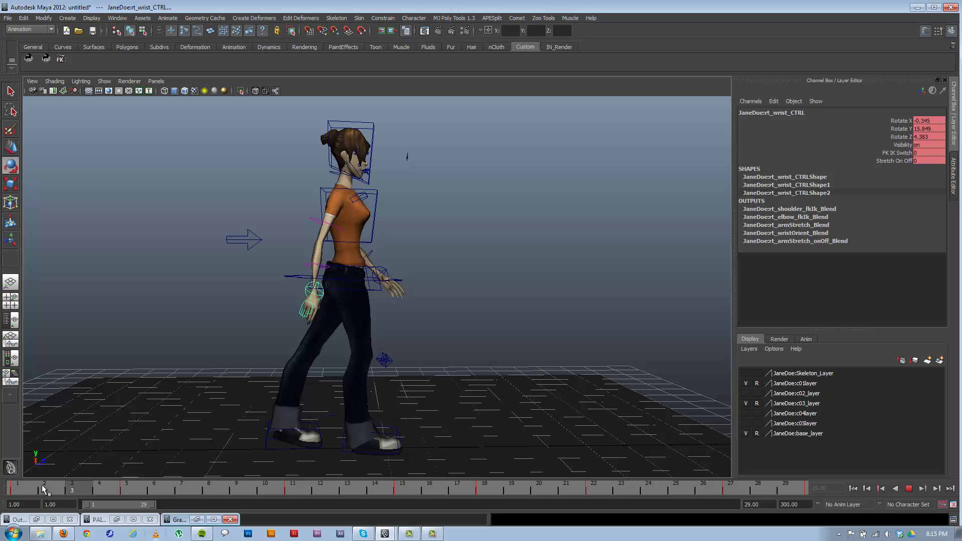
key(alt+v)
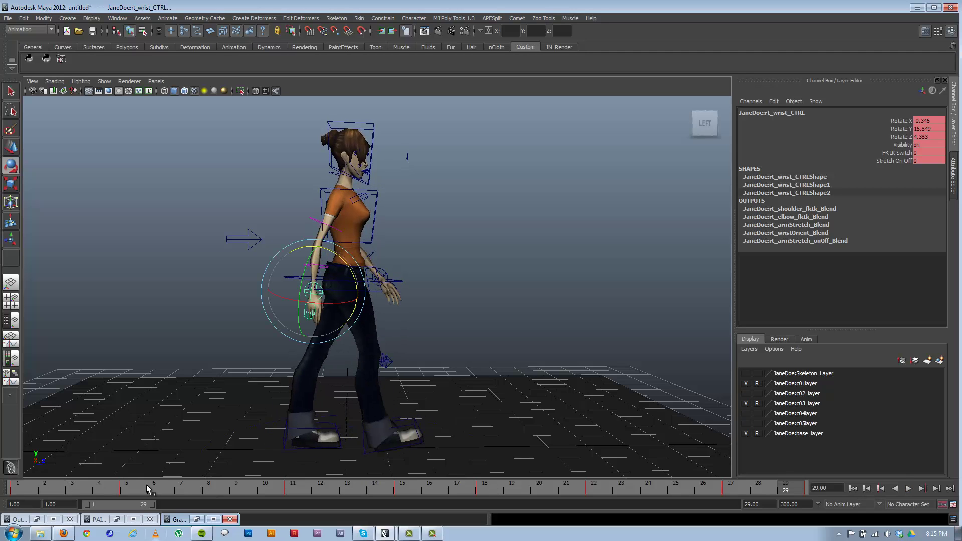
click(15, 489)
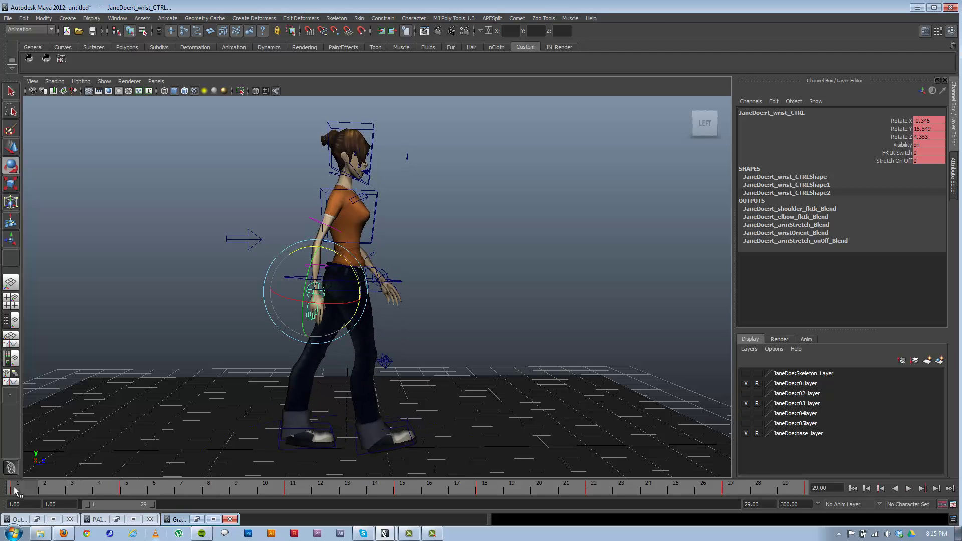
- Deselect the wrist control, inspect the right elbow FK control's keys on the timeline, and clear the selection
click(470, 230)
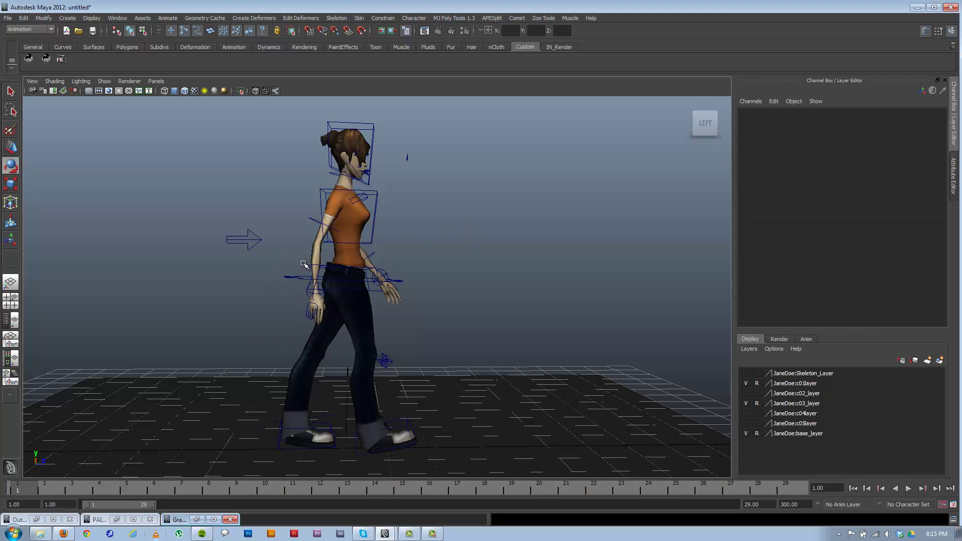
click(306, 264)
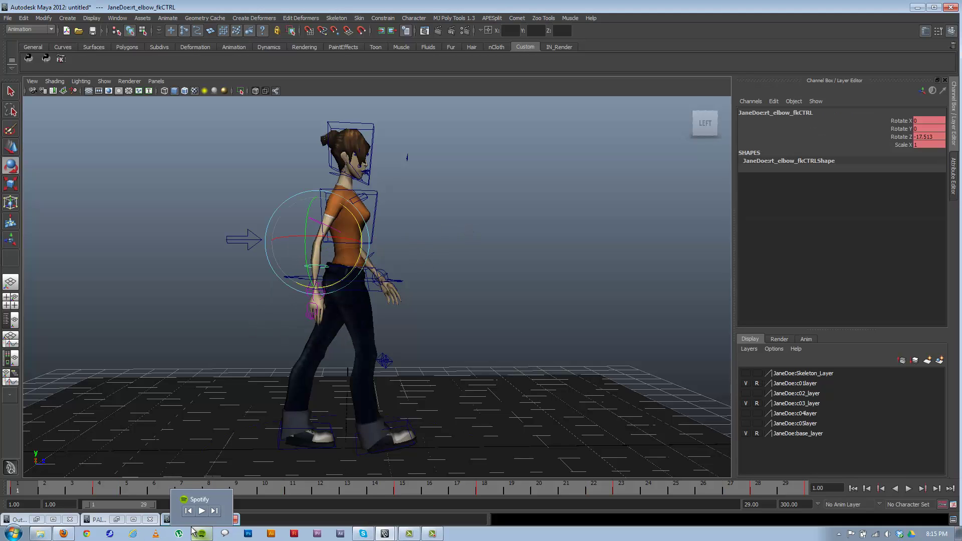
click(178, 253)
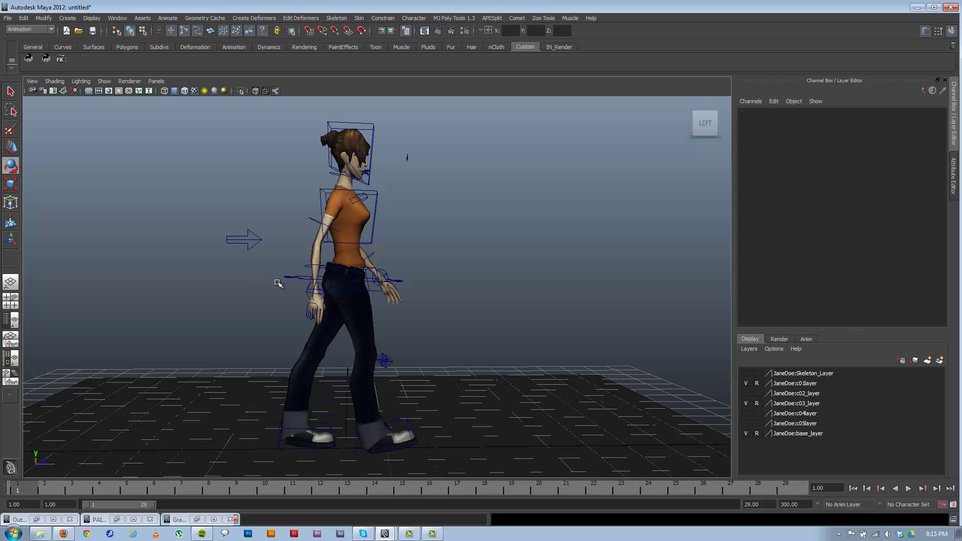
- Select the right elbow FK control and show only its Rotate Z curve in the Graph Editor
click(306, 265)
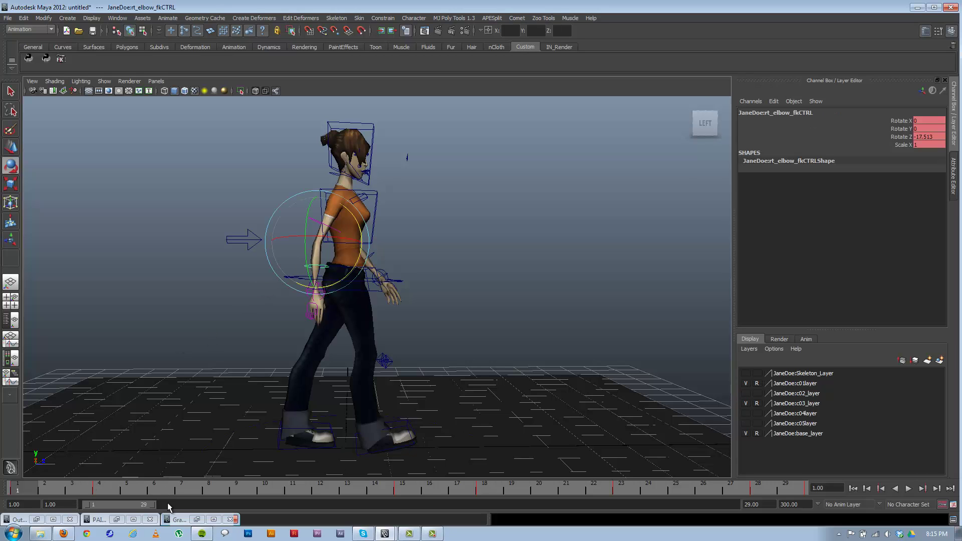
click(197, 520)
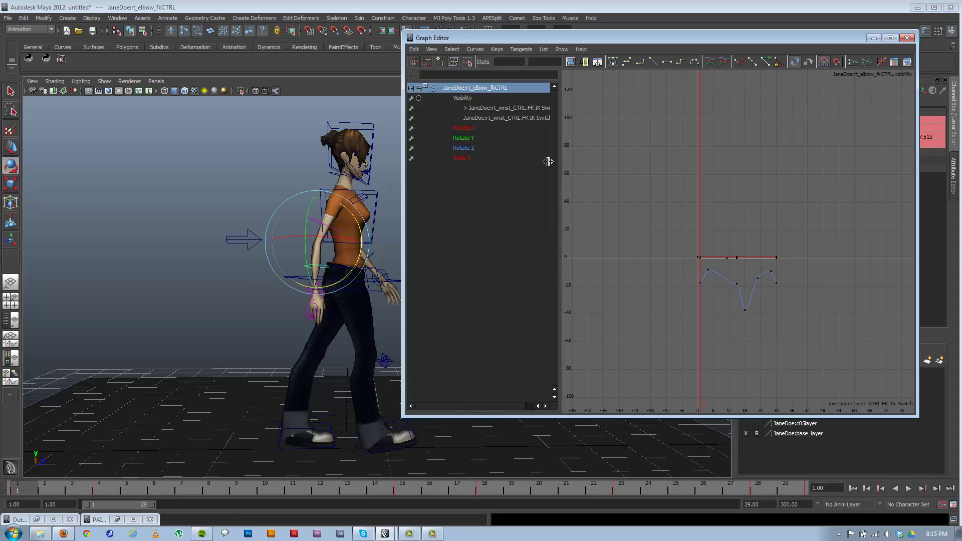
click(466, 148)
alt+right_drag(677, 260, 841, 285)
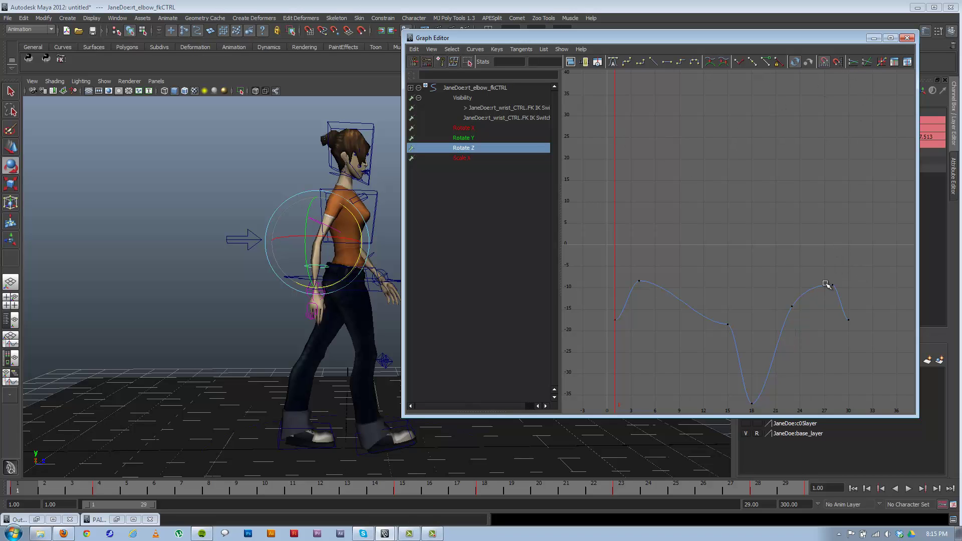
- Play the walk cycle and scrub between frames 29 and 1 to examine the right elbow where the loop joins
click(29, 486)
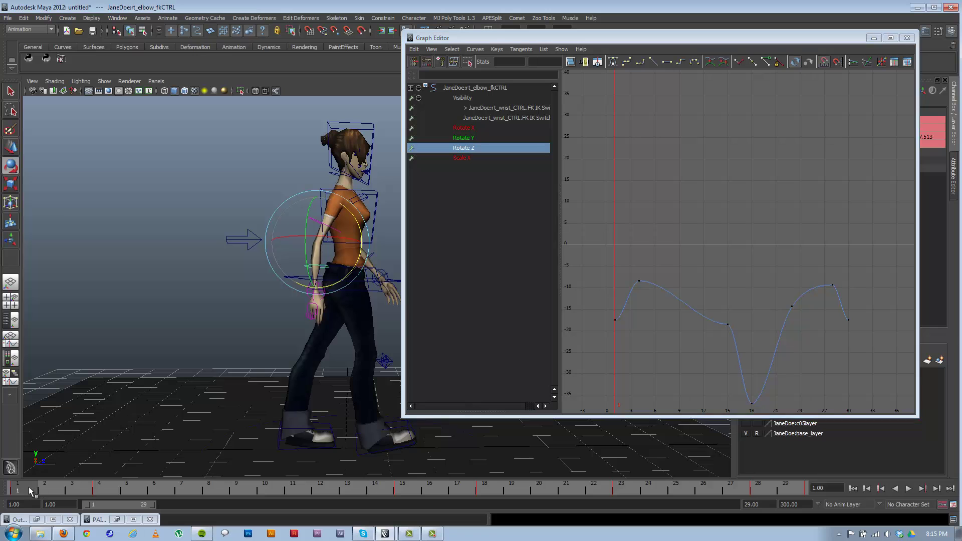
key(alt+v)
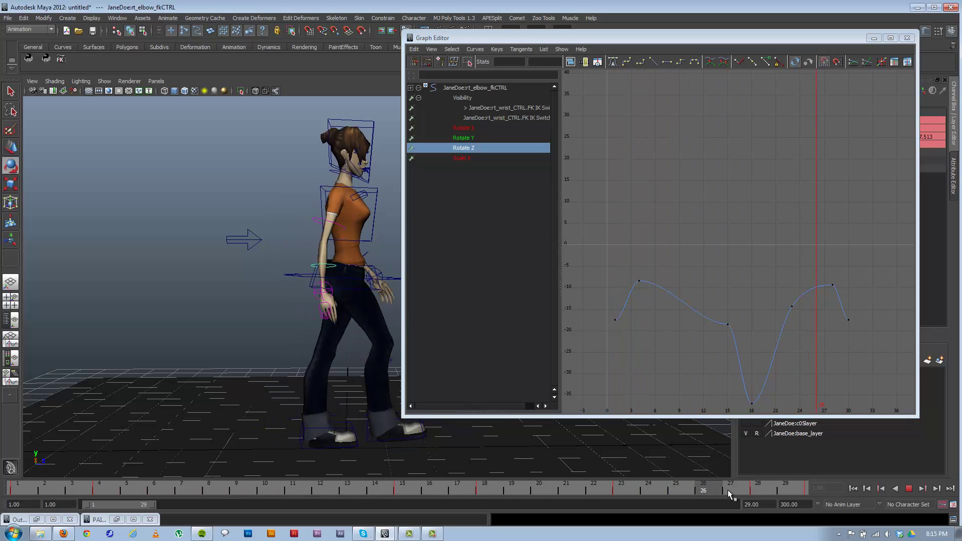
click(909, 489)
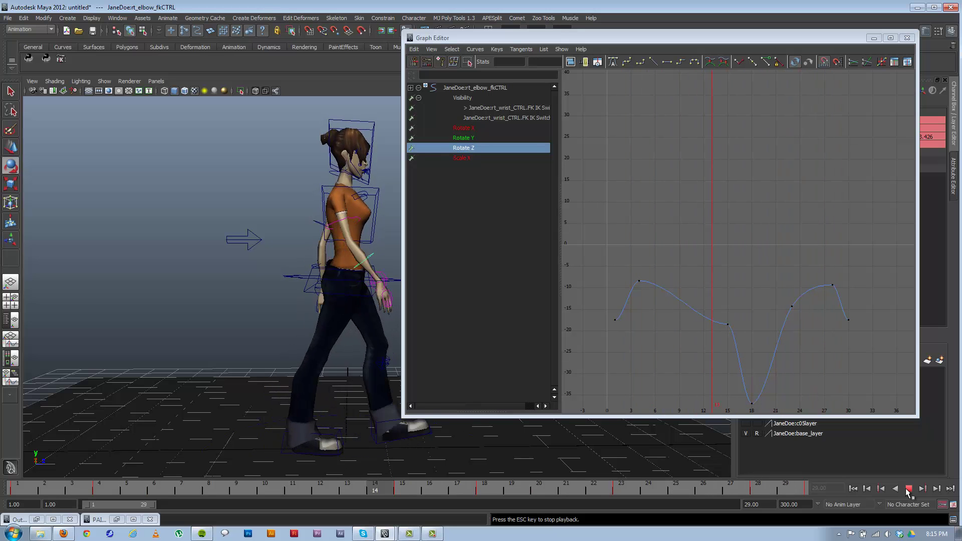
click(908, 489)
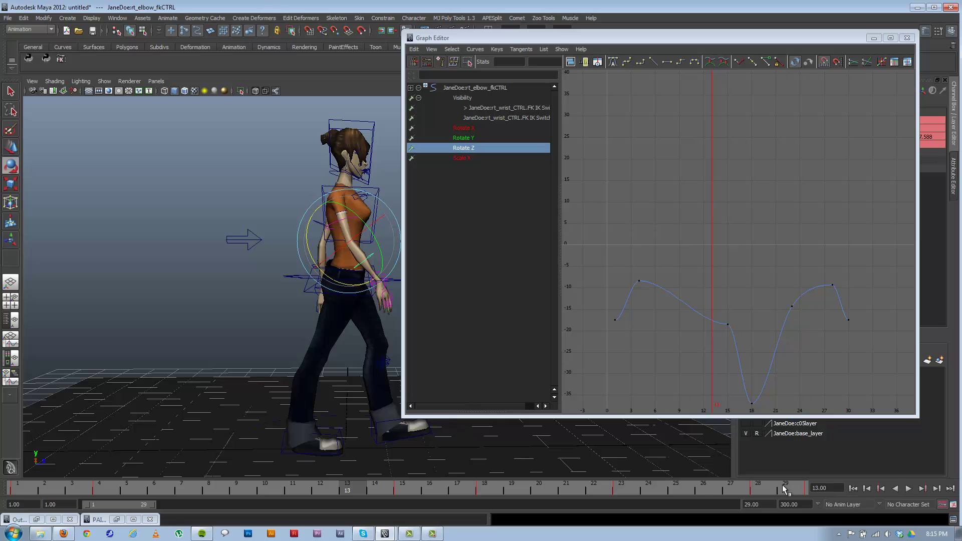
drag(351, 487, 810, 490)
click(19, 490)
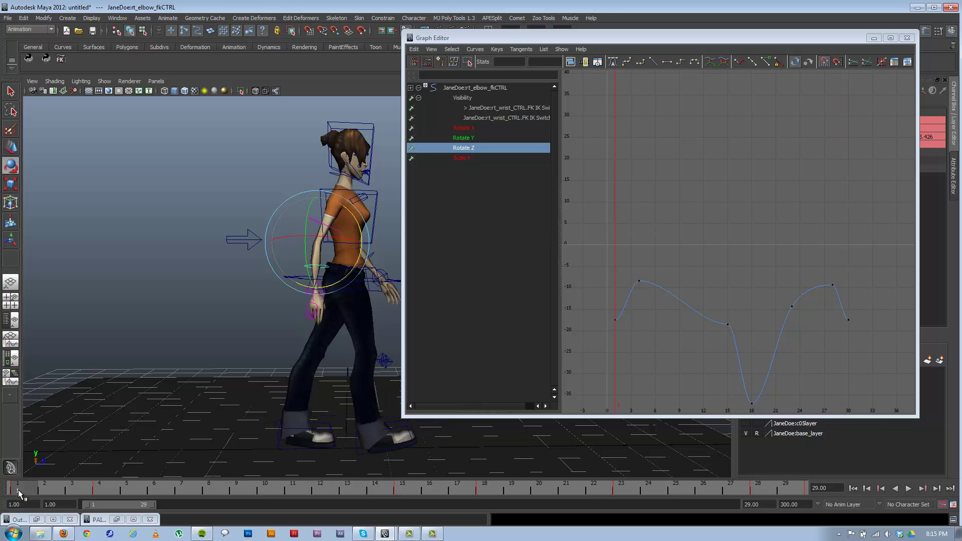
drag(42, 494, 18, 494)
drag(747, 495, 795, 484)
- At frame 28, bend the right elbow control to a Rotate Z of -13.427 and key it
key(alt+v)
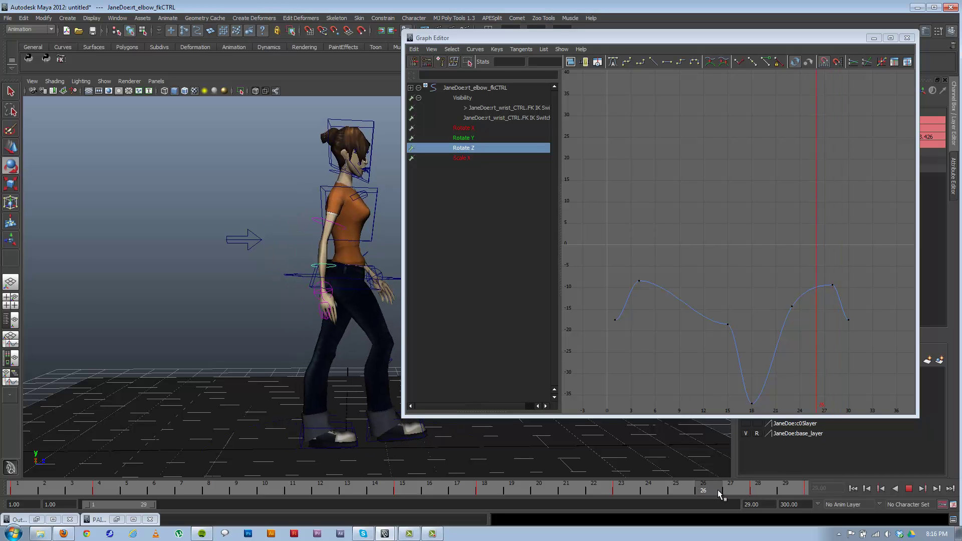
key(alt+v)
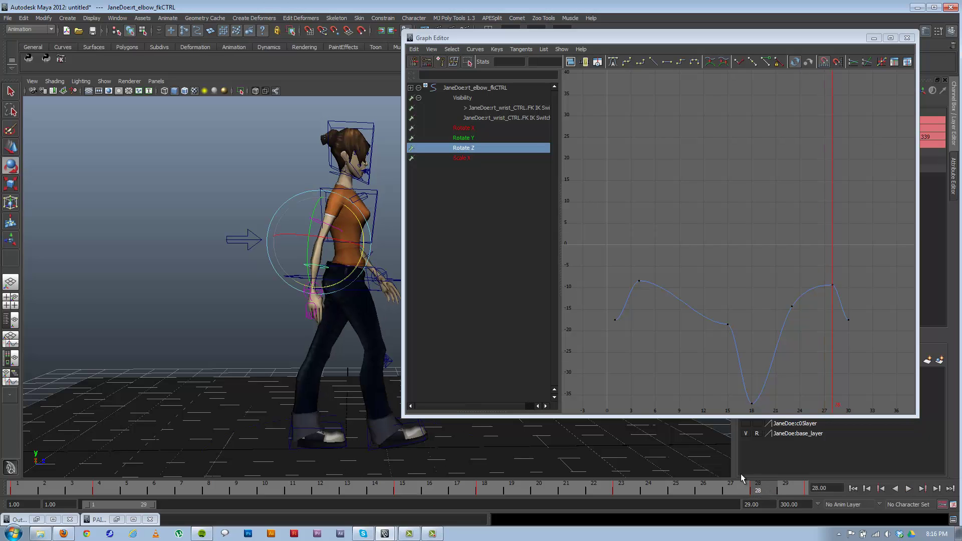
drag(355, 271, 359, 269)
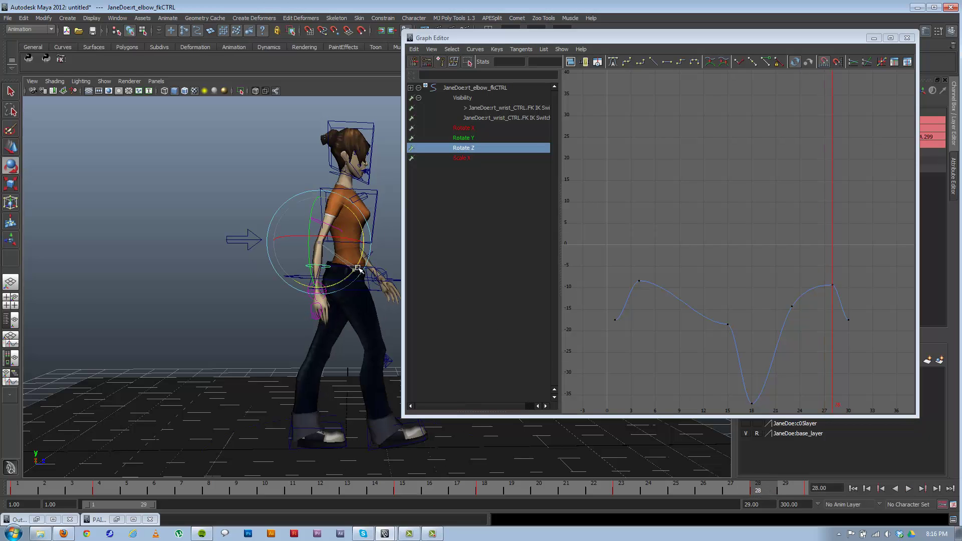
key(s)
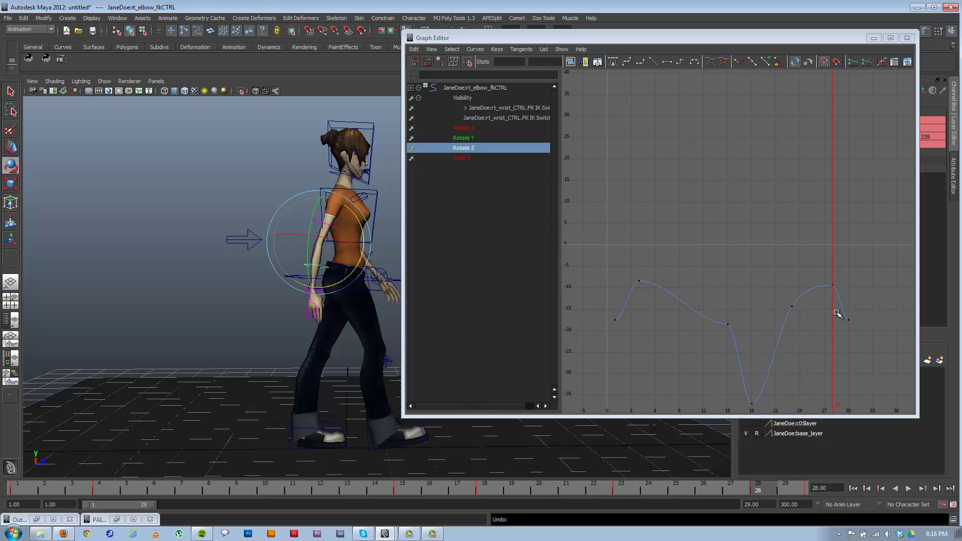
key(ctrl+z)
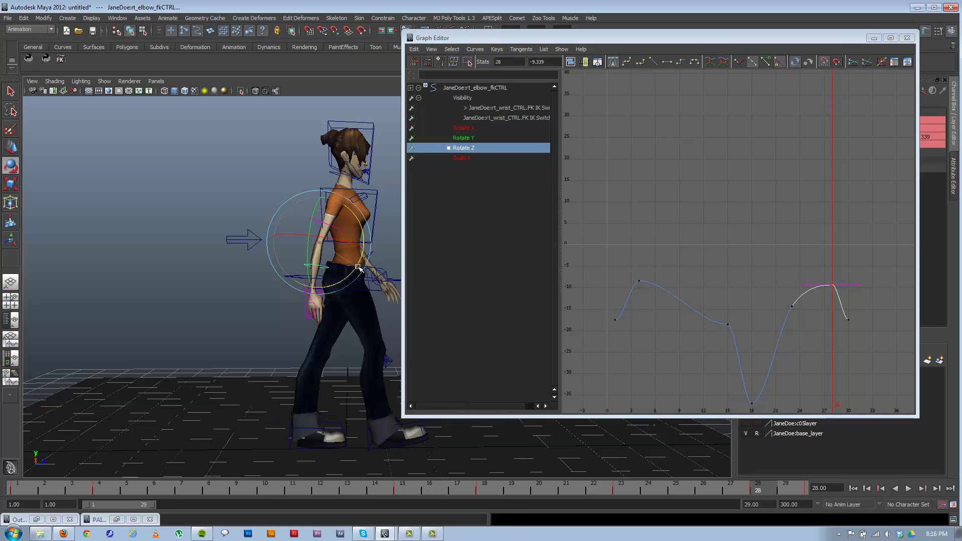
drag(359, 267, 362, 265)
key(s)
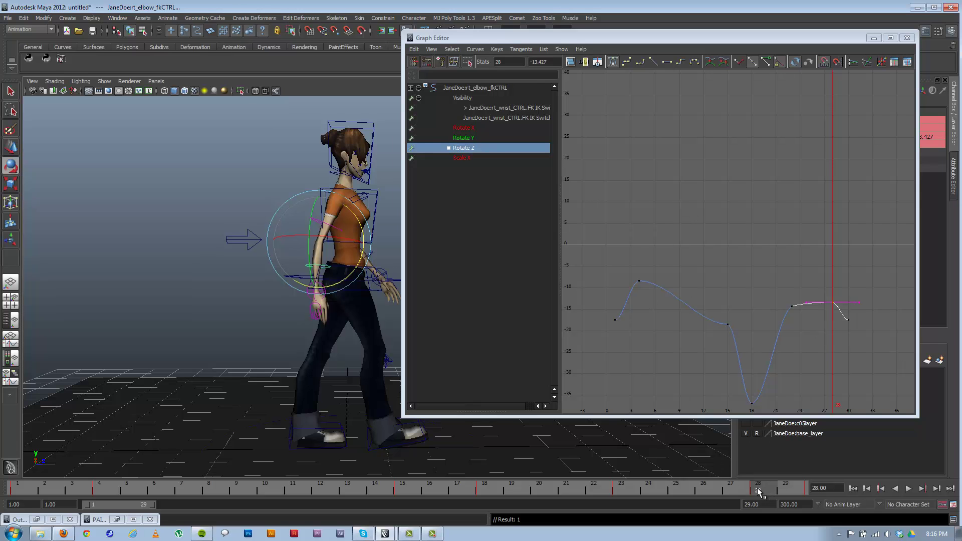
- Scrub through frames 27 to 29 and the opening frames to compare the elbow poses across the loop
drag(761, 492, 793, 491)
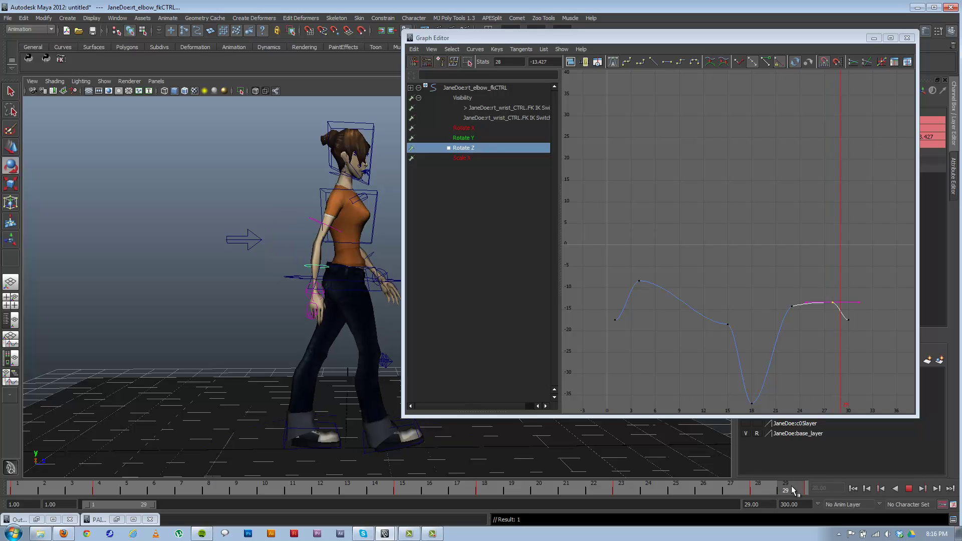
drag(826, 479, 822, 479)
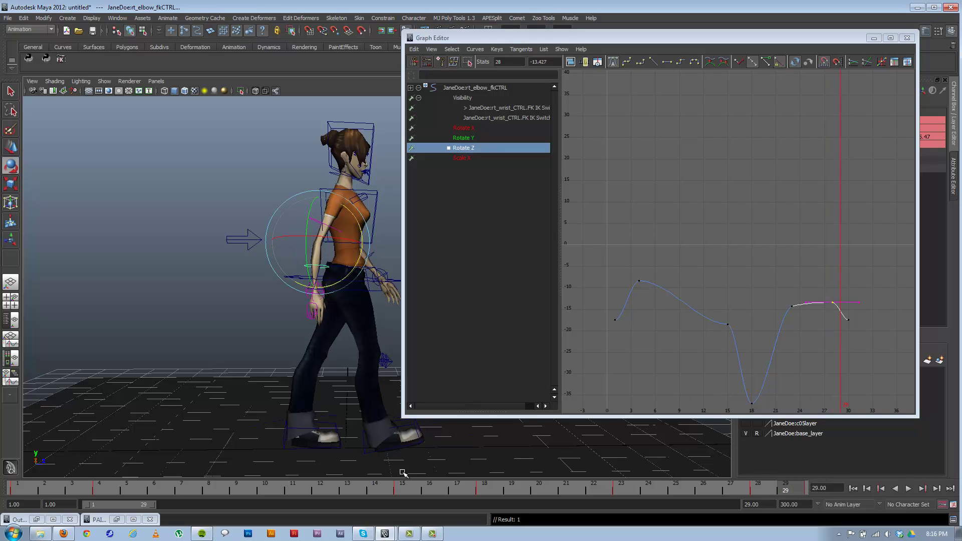
click(13, 494)
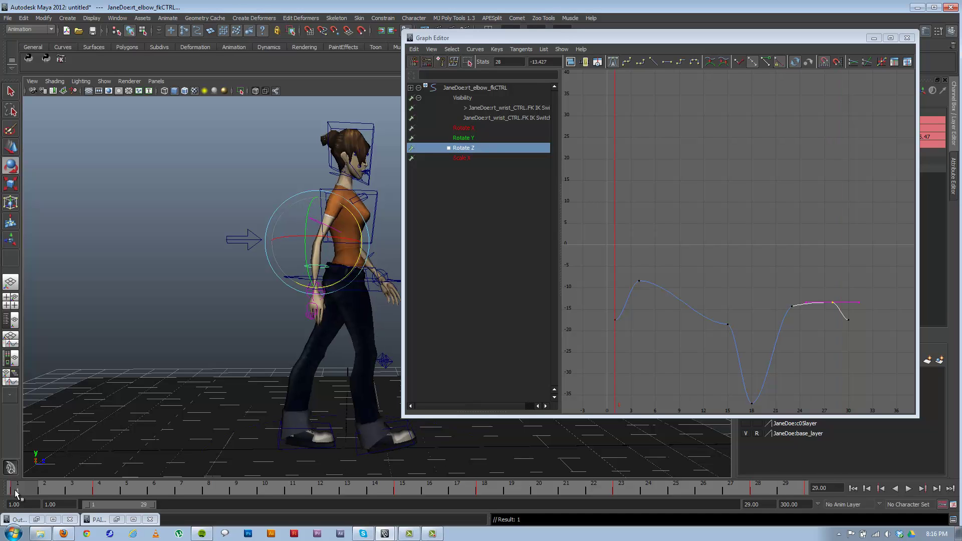
drag(17, 494, 105, 492)
drag(759, 494, 813, 484)
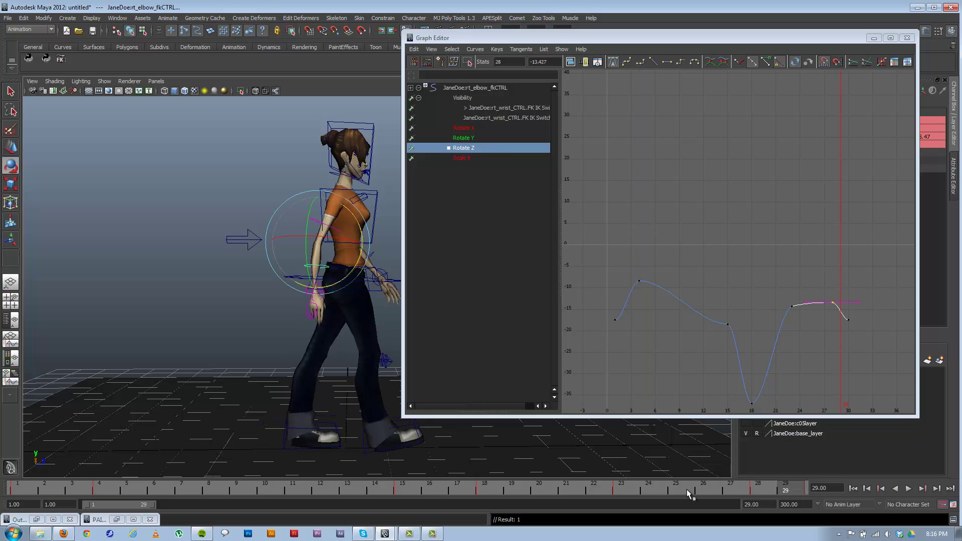
click(734, 489)
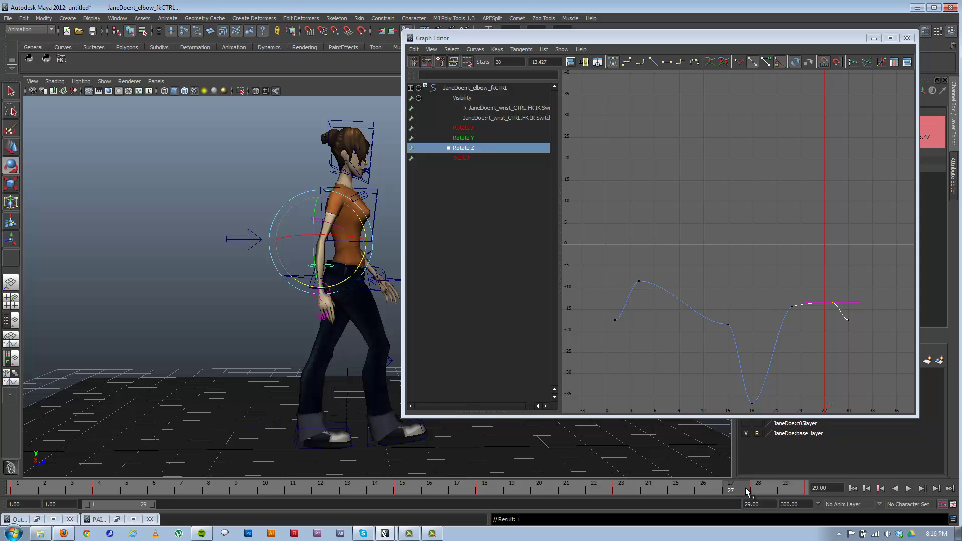
drag(745, 489, 785, 489)
click(18, 486)
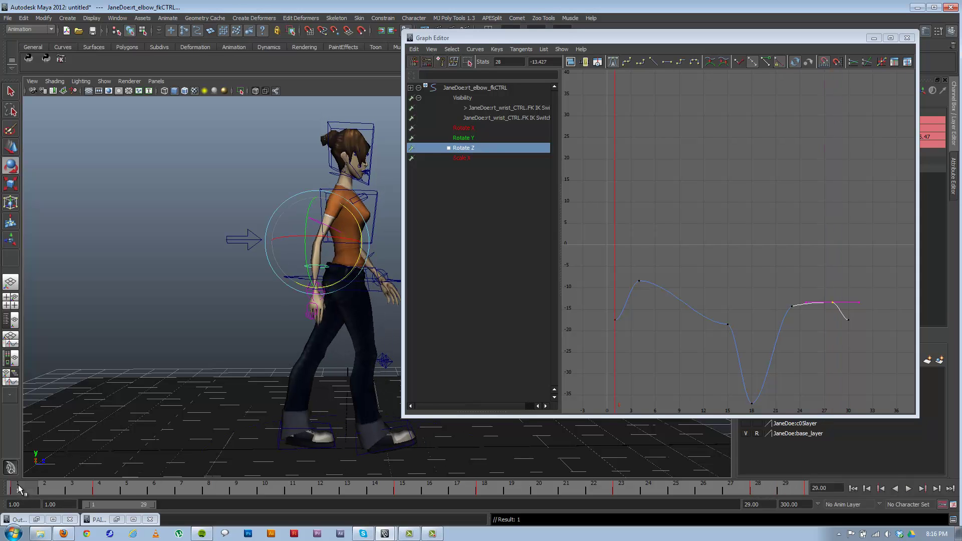
drag(18, 485, 23, 488)
- Lower the frame 28 key on the right elbow's Rotate Z curve to -17.052
click(758, 486)
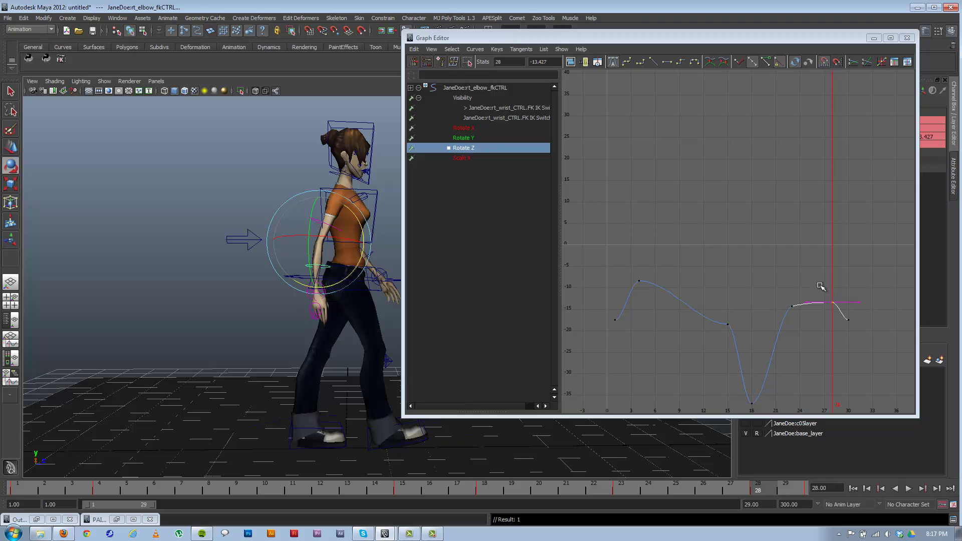
drag(821, 286, 839, 312)
middle_drag(834, 306, 833, 313)
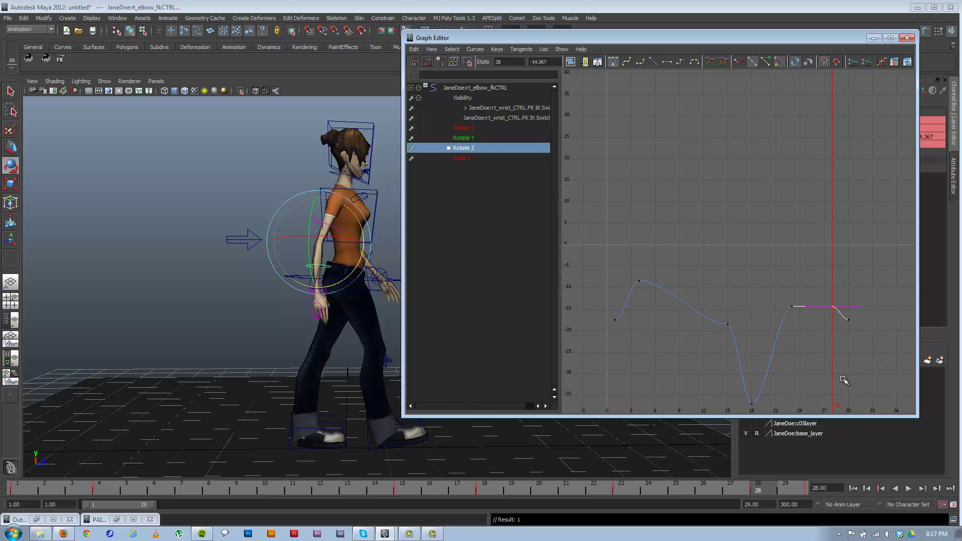
shift+middle_drag(832, 312, 831, 324)
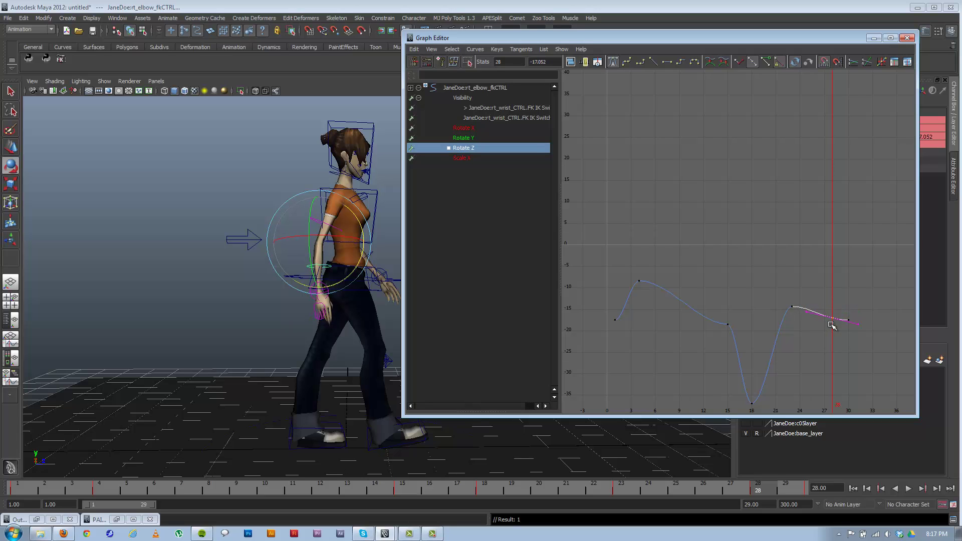
- Return to frame 1 and play the walk cycle to check the elbow's motion through the loop
mouse_move(762, 489)
mouse_down()
mouse_move(242, 473)
mouse_move(17, 487)
mouse_up()
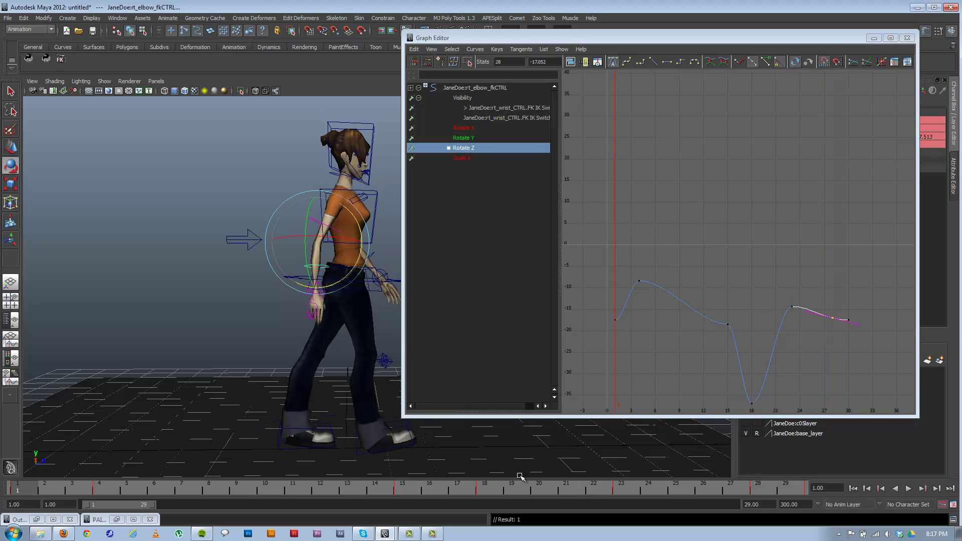
click(909, 488)
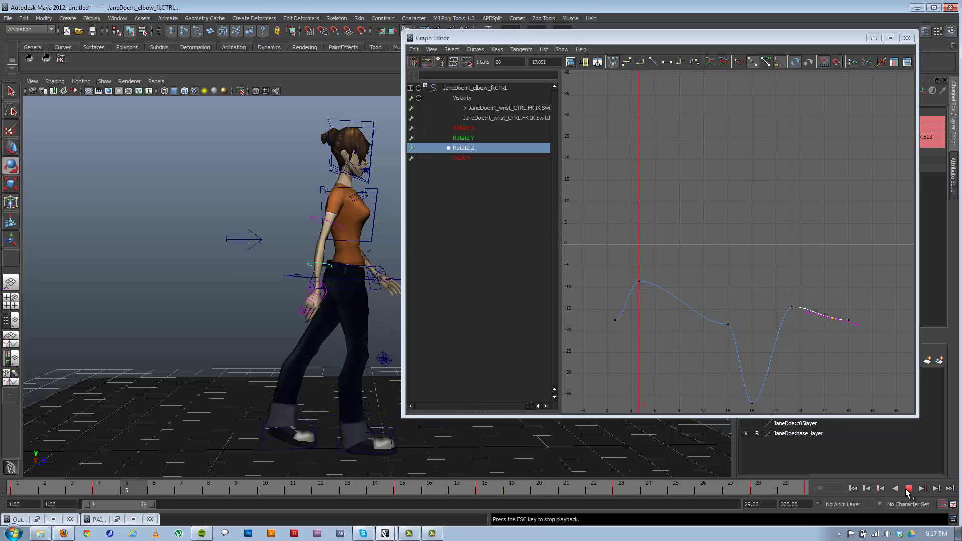
click(775, 43)
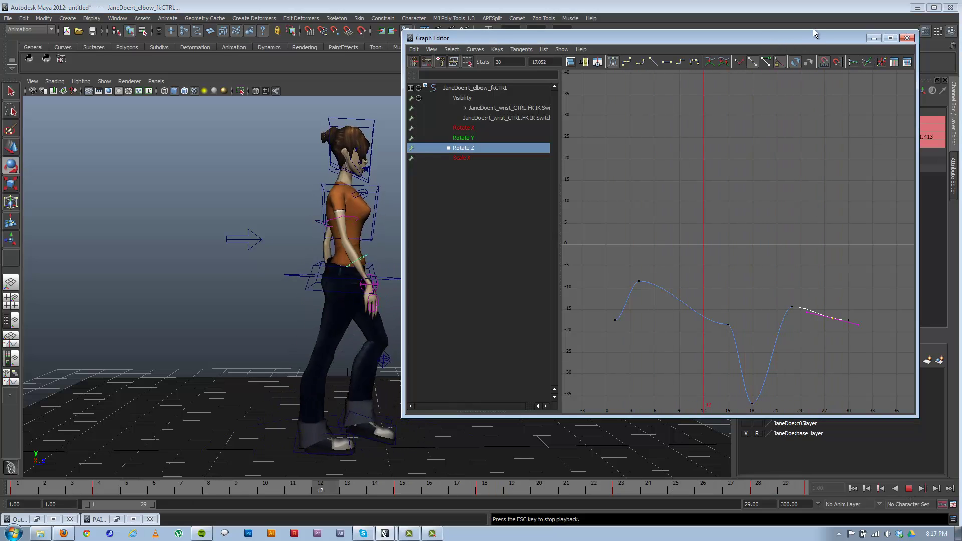
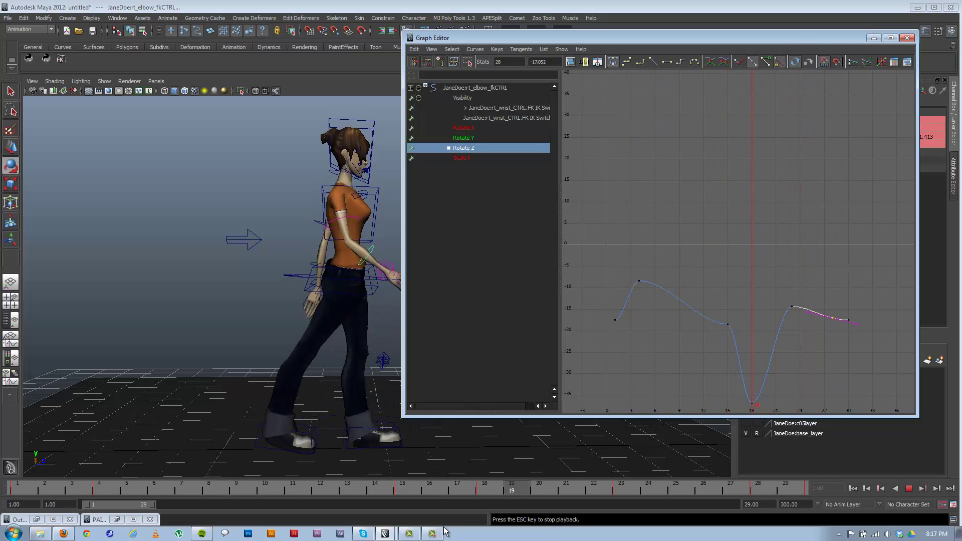
- Return to Maya, clear the selection, and inspect the right foot control and its pasted copy at frame 16
key(alt+Tab)
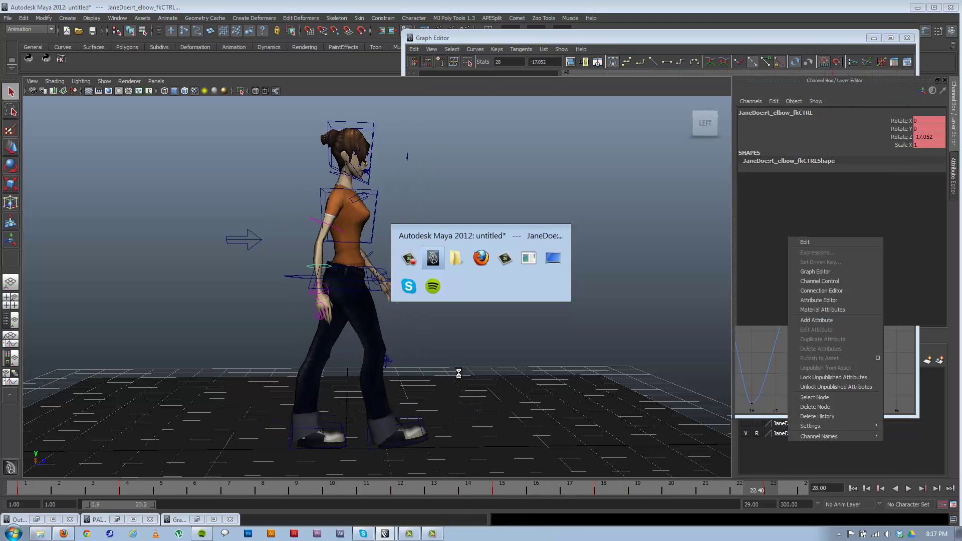
click(433, 259)
click(522, 234)
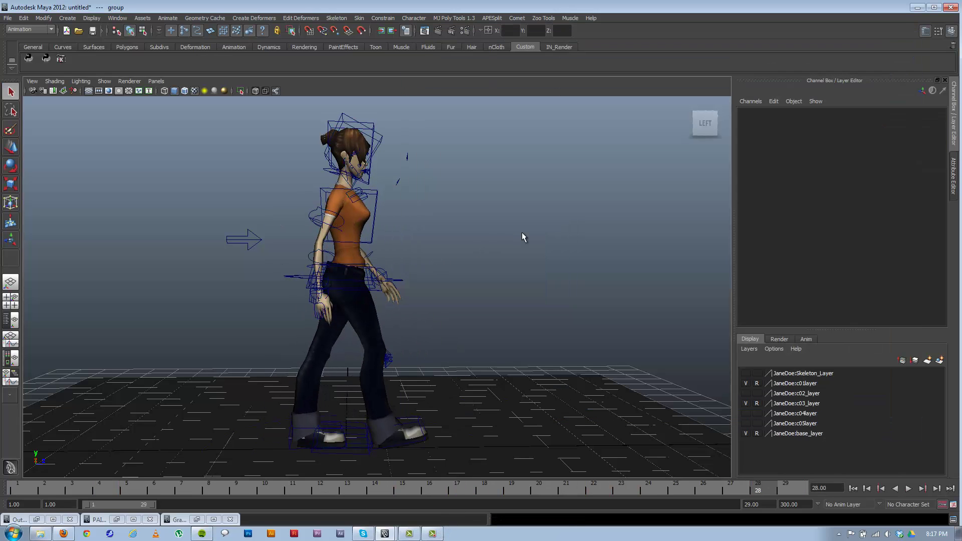
alt+drag(535, 310, 515, 301)
alt+drag(530, 304, 490, 326)
scroll(490, 330, up, 3)
key(alt+v)
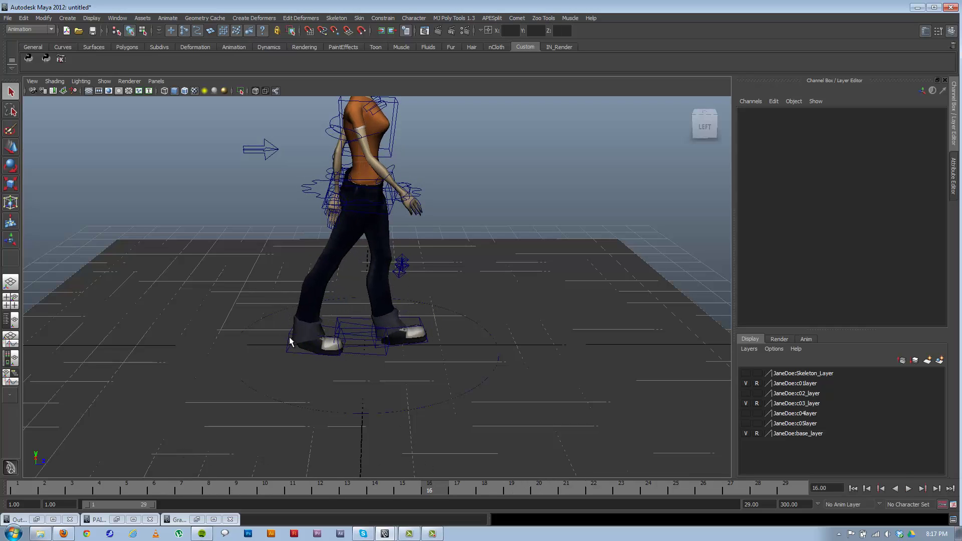
click(290, 342)
alt+drag(419, 312, 455, 357)
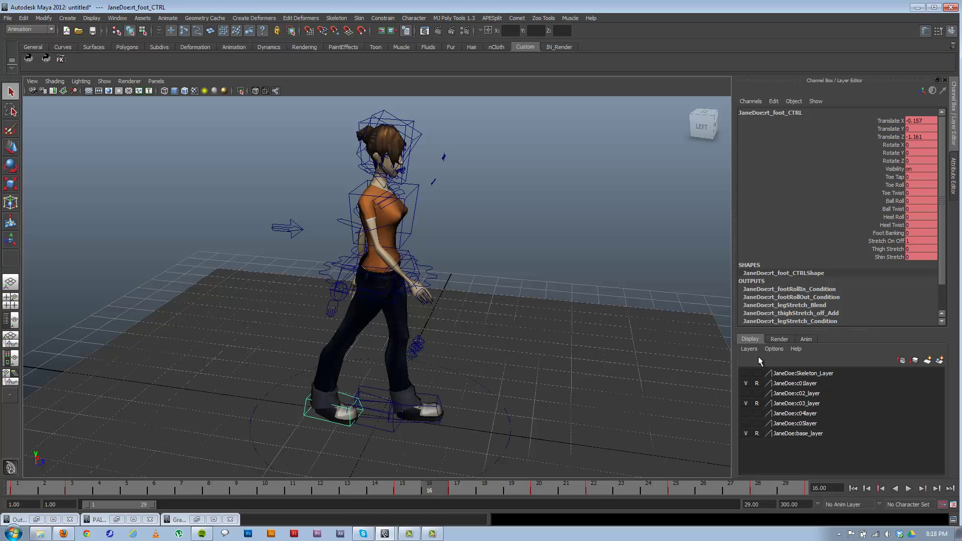
click(381, 411)
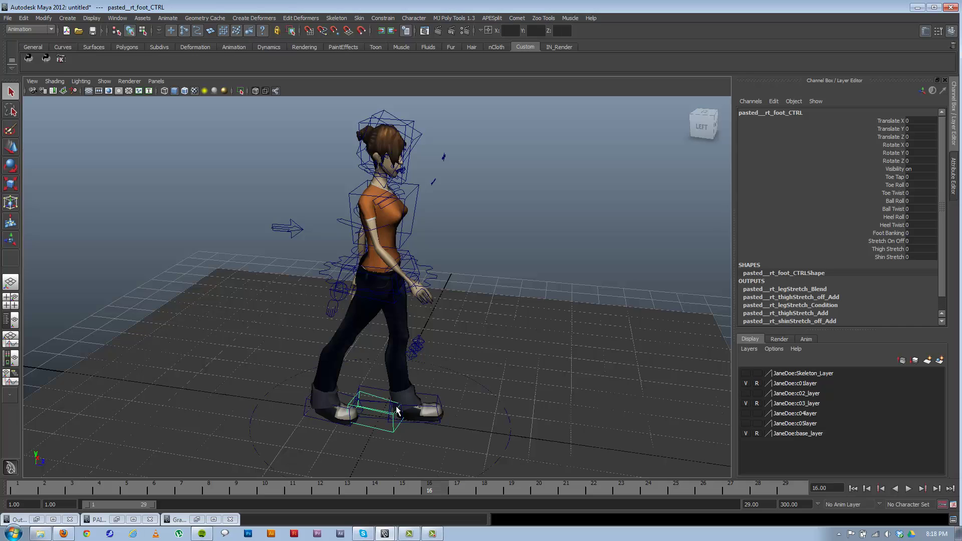
alt+drag(394, 415, 399, 420)
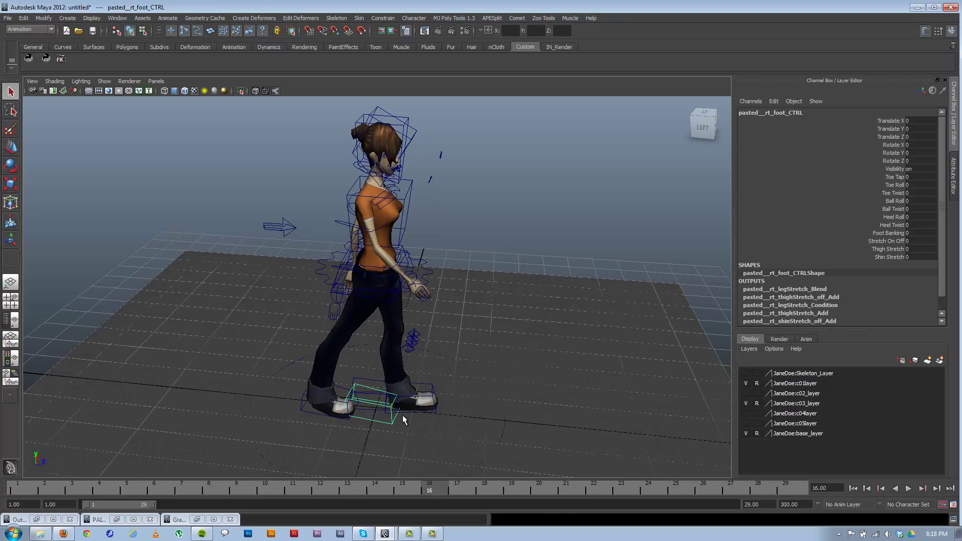
- Undo the recent selection and frame changes until the group of pasted controls is selected again at frame 28
key(ctrl+z)
key(ctrl+z)
key(ctrl+z)
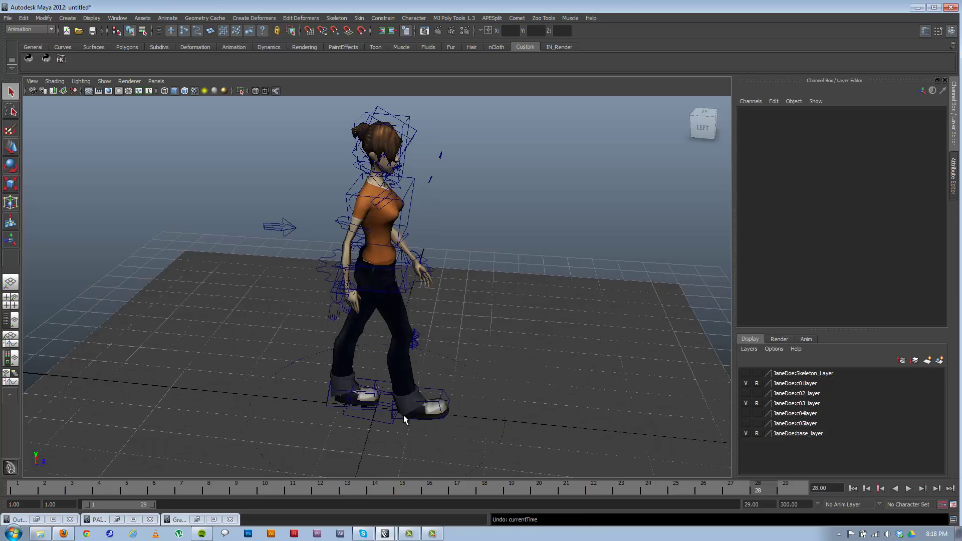
key(ctrl+z)
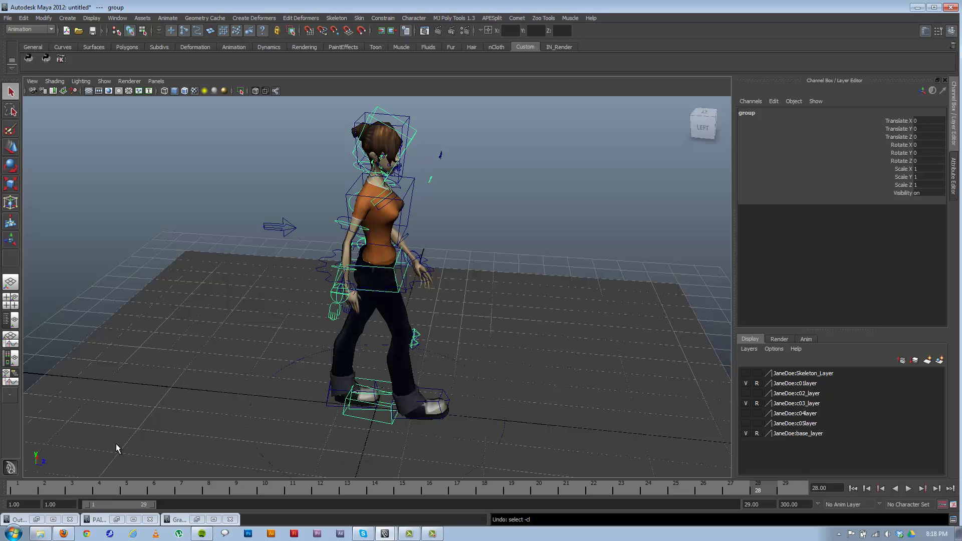
- Delete the stray group of pasted controls from the scene using the Outliner, and minimise the Outliner
click(116, 18)
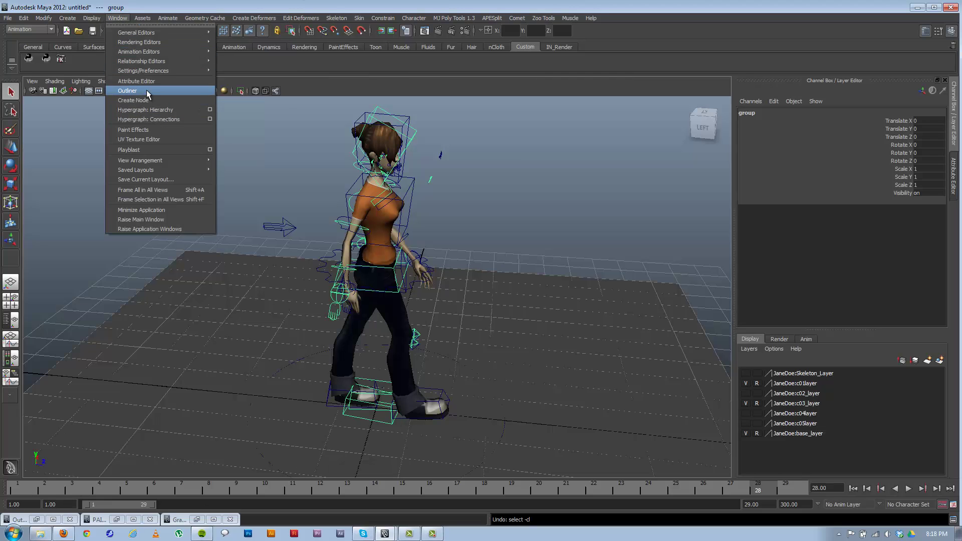
click(146, 89)
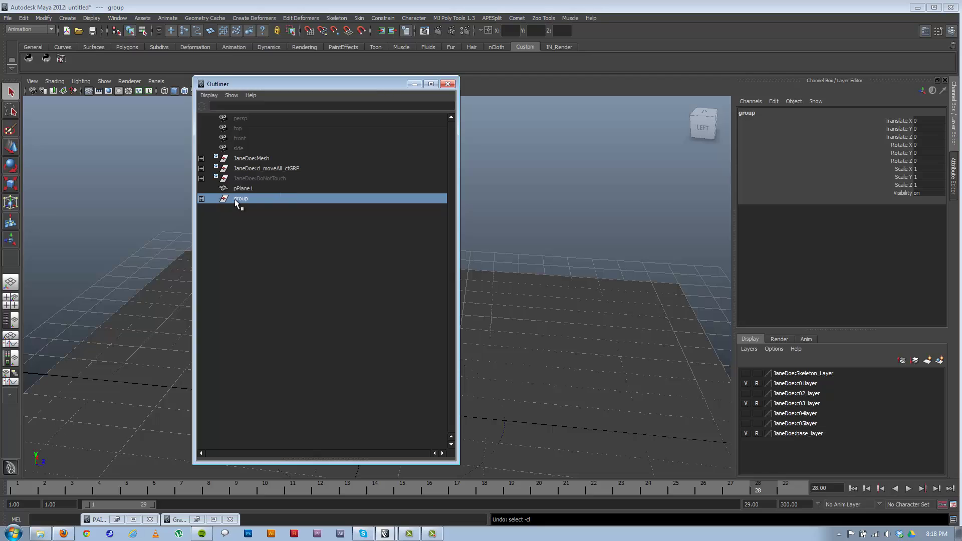
key(Delete)
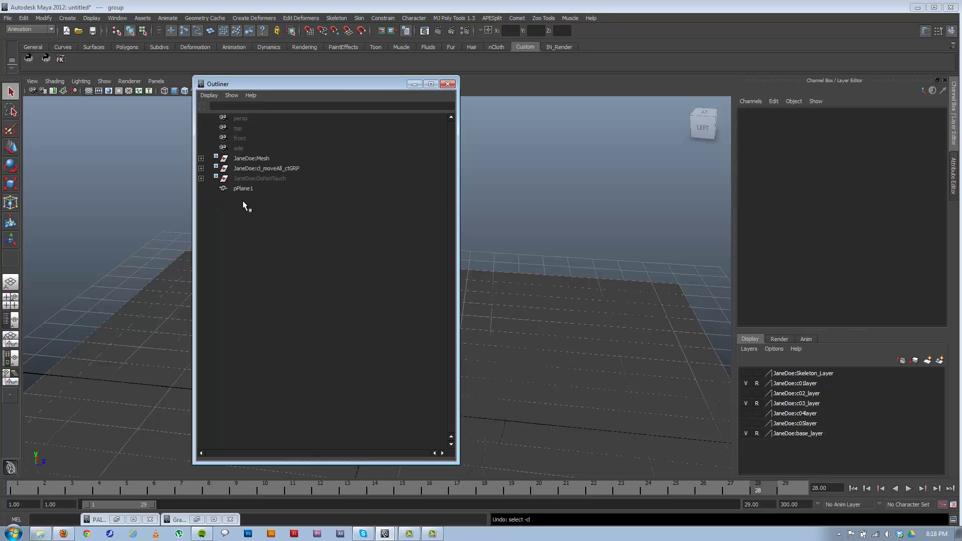
click(413, 84)
- Select the right elbow control and play the walk cycle from frame 1, checking the arm swing from both sides of the character
alt+middle_drag(383, 311, 389, 256)
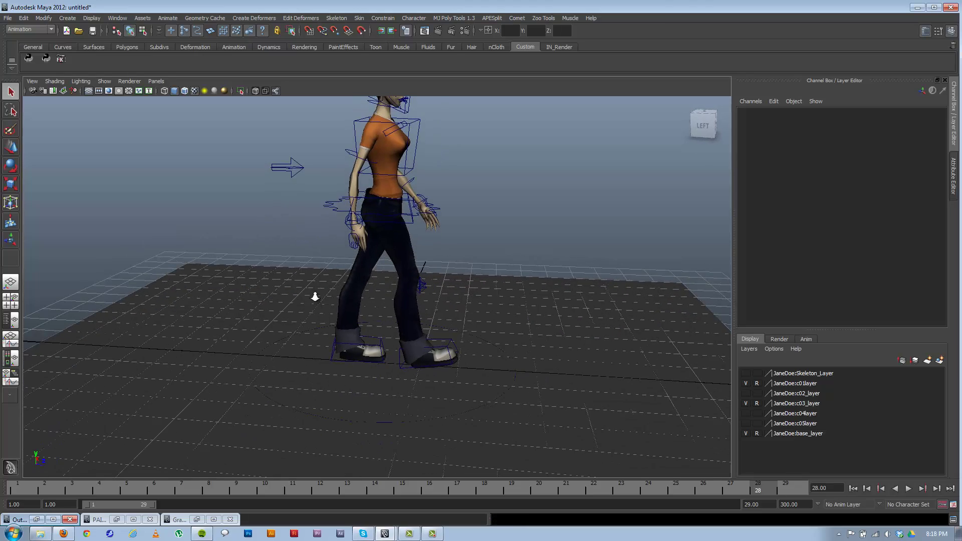
alt+right_drag(315, 297, 343, 306)
click(350, 211)
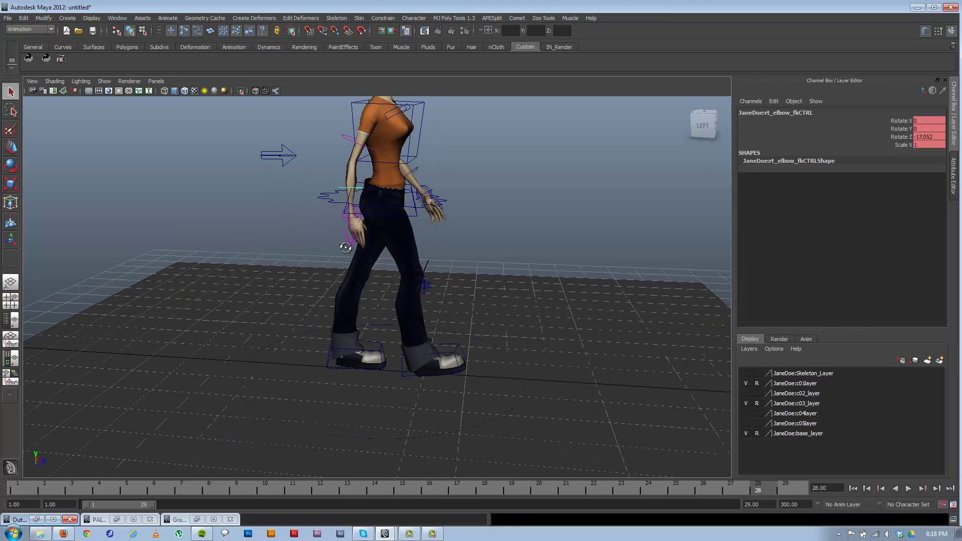
alt+drag(346, 249, 346, 239)
click(17, 487)
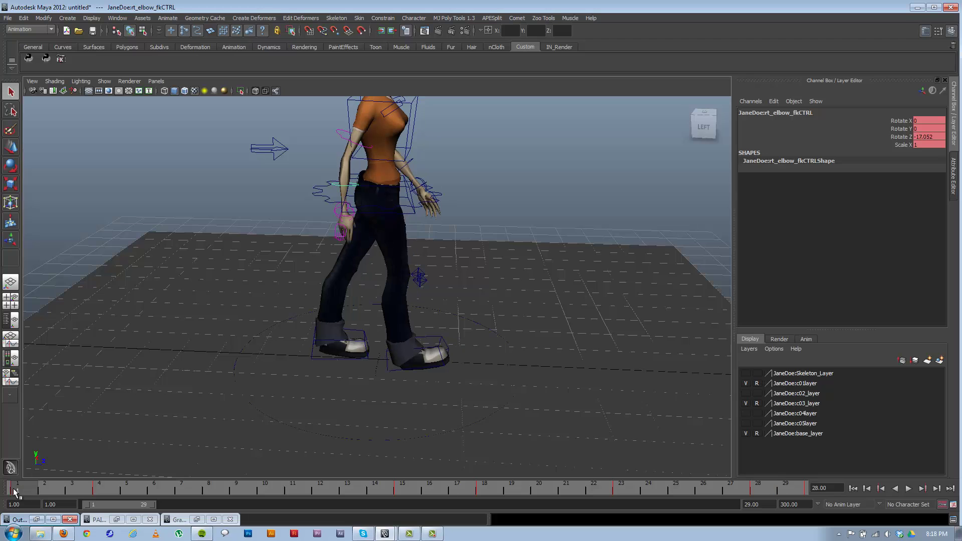
key(alt+v)
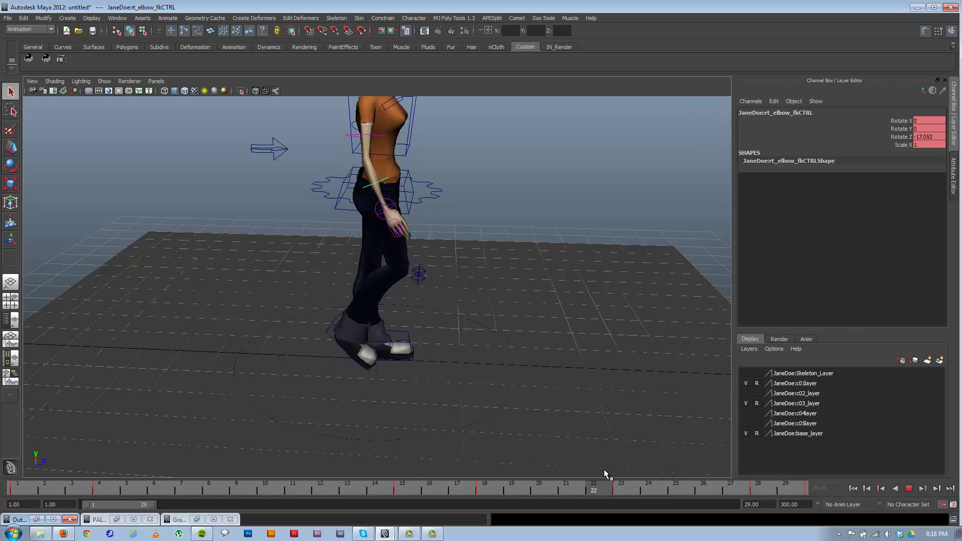
alt+drag(593, 390, 559, 310)
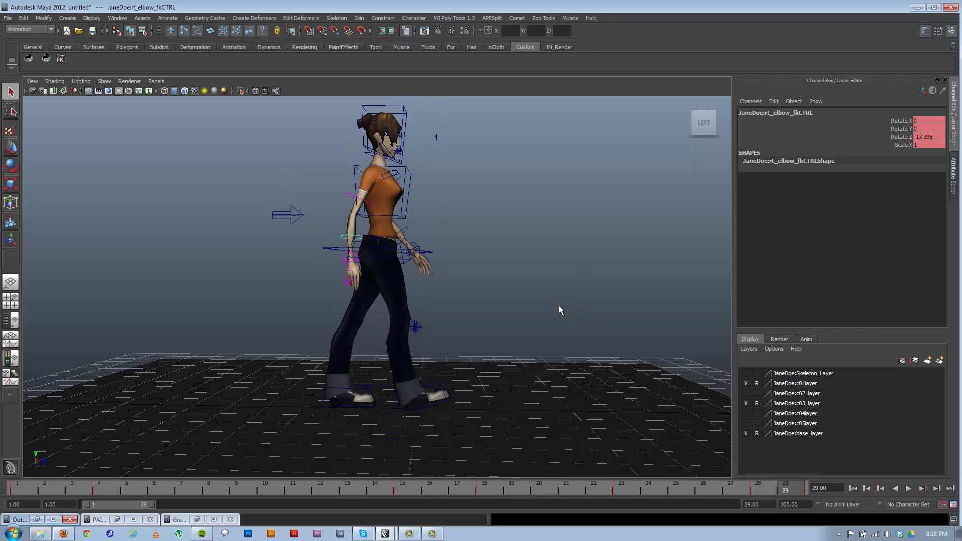
click(910, 489)
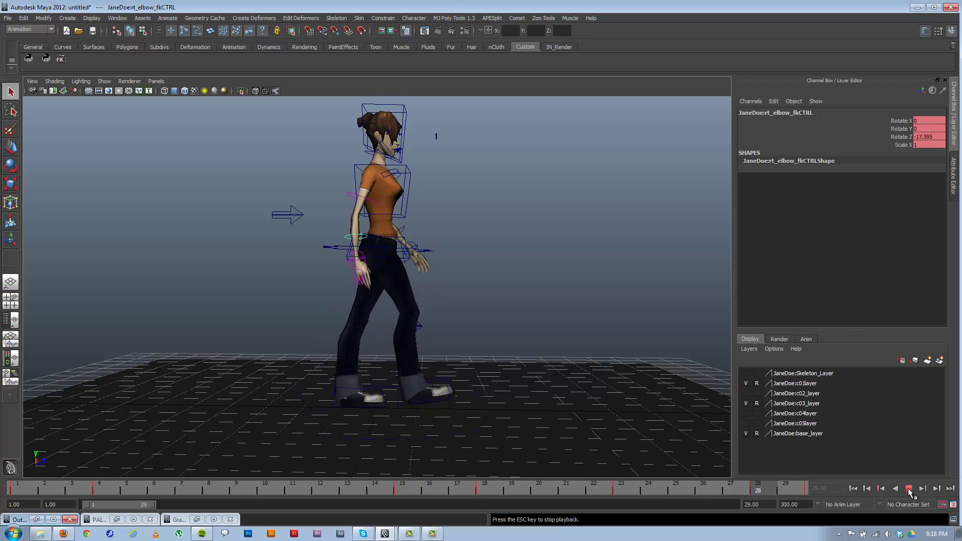
alt+drag(494, 370, 430, 367)
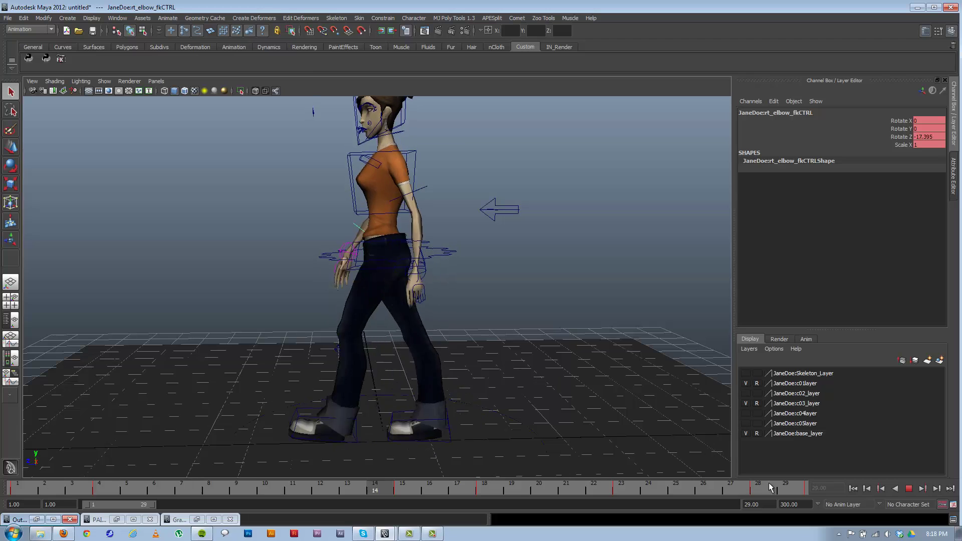
click(909, 488)
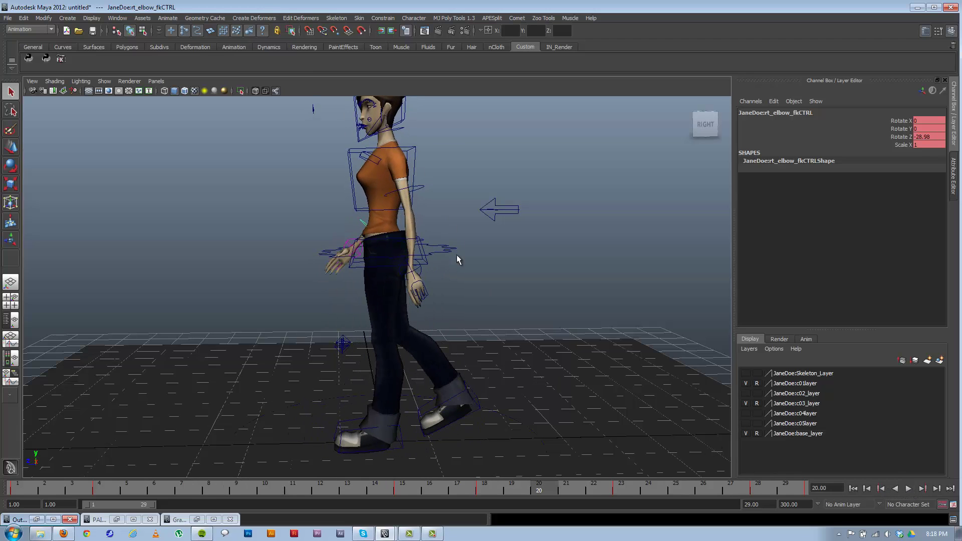
- Select the left elbow FK control and show its animation curves in the Graph Editor beside the character
click(426, 239)
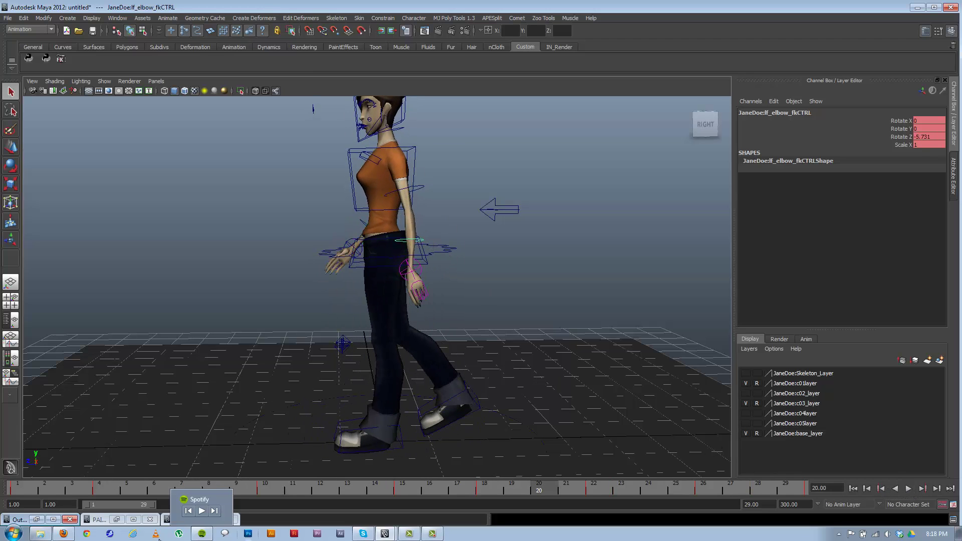
click(227, 310)
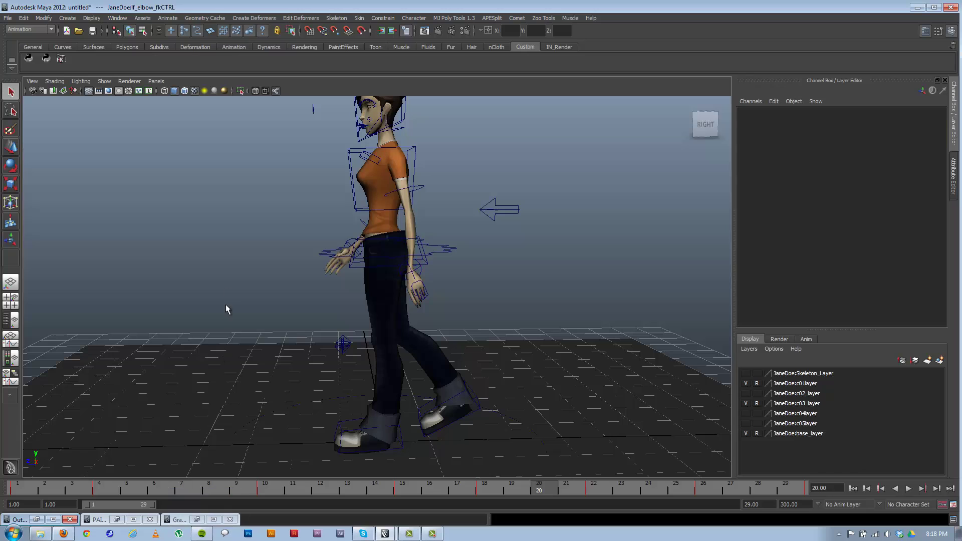
click(420, 243)
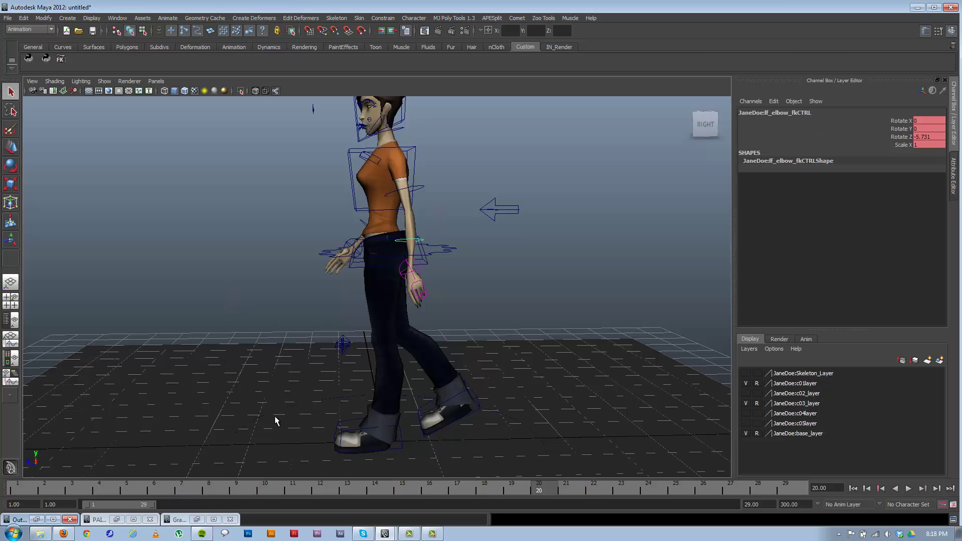
click(196, 520)
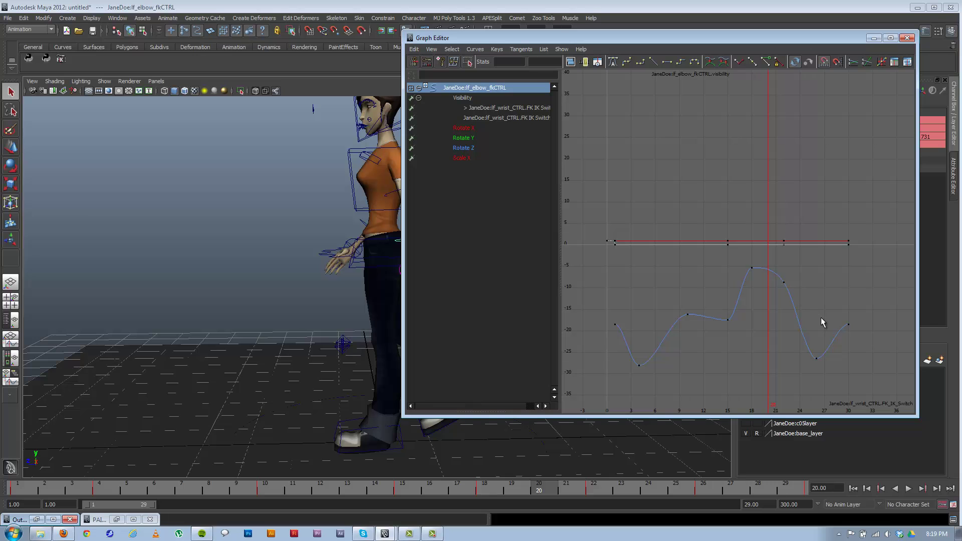
drag(835, 39, 850, 32)
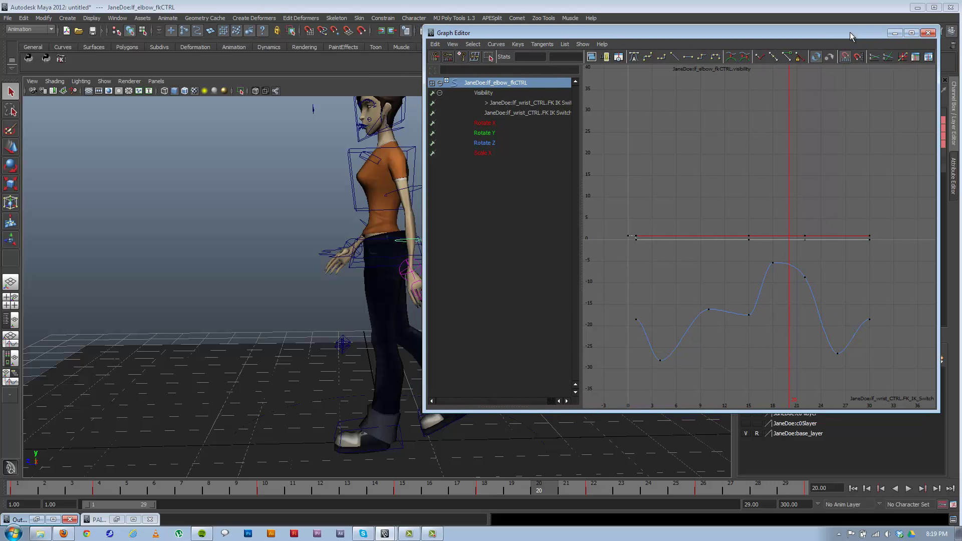
alt+drag(399, 272, 238, 300)
- Play the walk cycle repeatedly to compare the left elbow's motion with its Rotate Z curve, stopping at frame 26
click(909, 489)
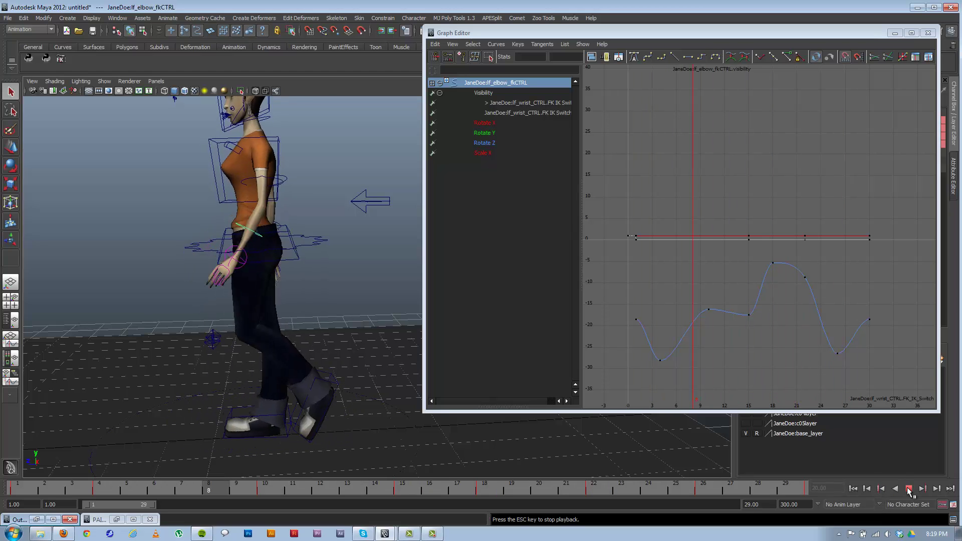
click(909, 488)
key(alt+v)
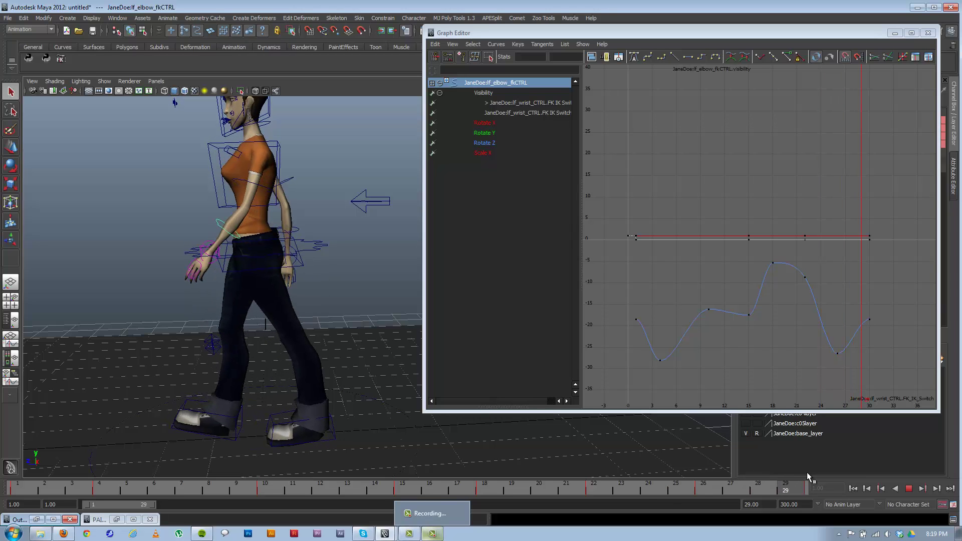
key(Escape)
click(16, 489)
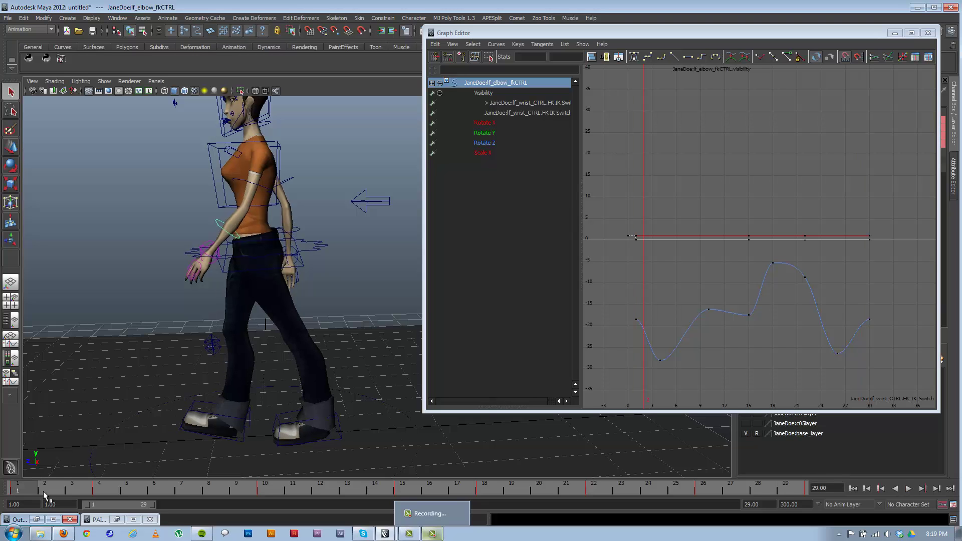
key(alt+v)
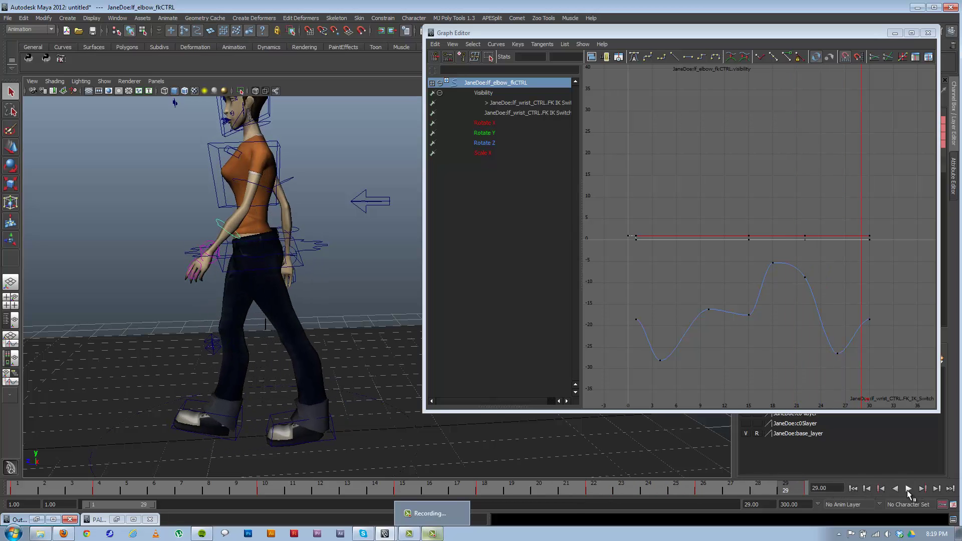
click(908, 490)
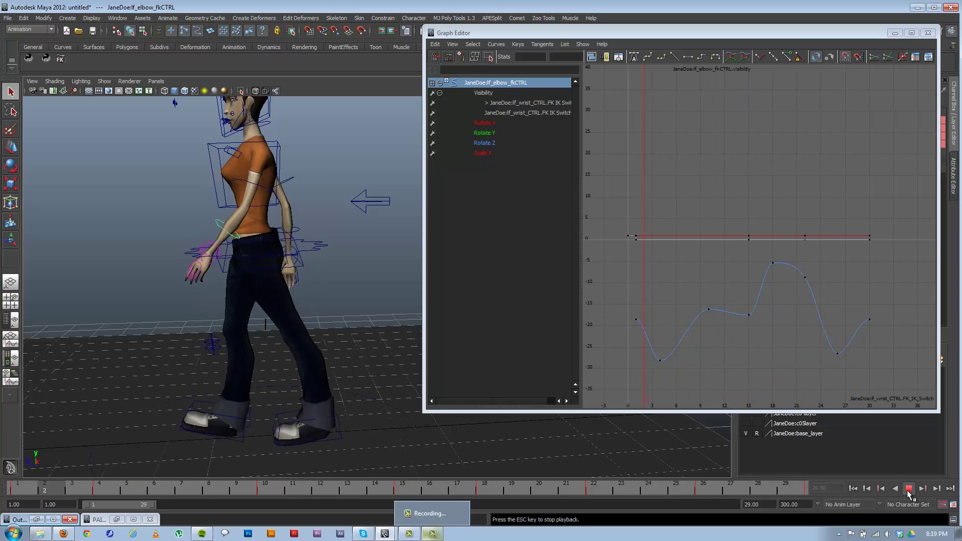
click(908, 490)
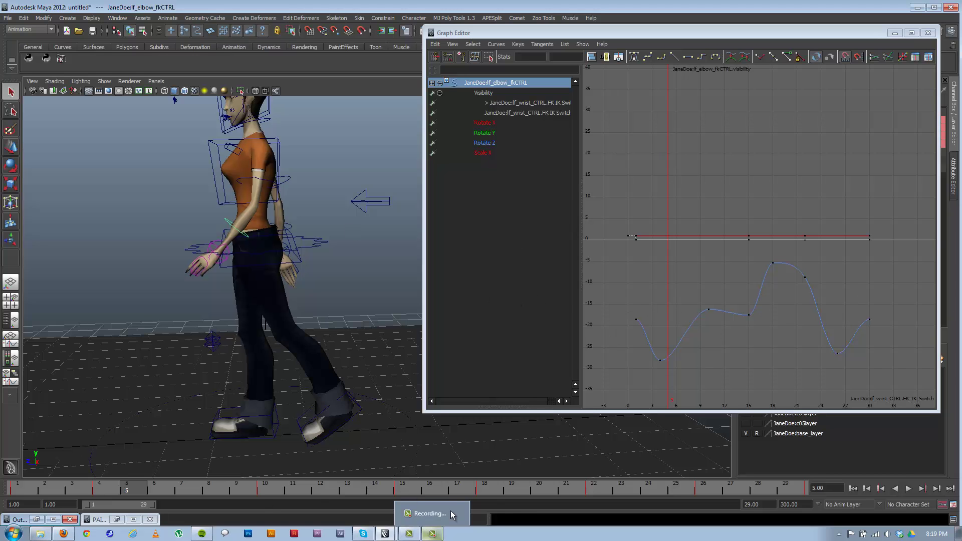
key(alt+v)
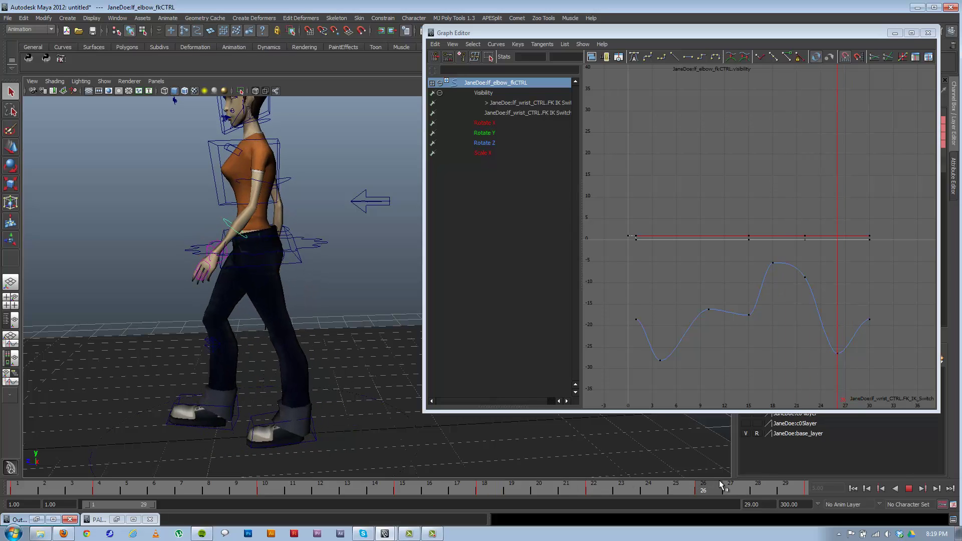
key(alt+v)
- Raise the frame 26 key on the left elbow's Rotate Z curve to -16.716
drag(822, 332, 859, 378)
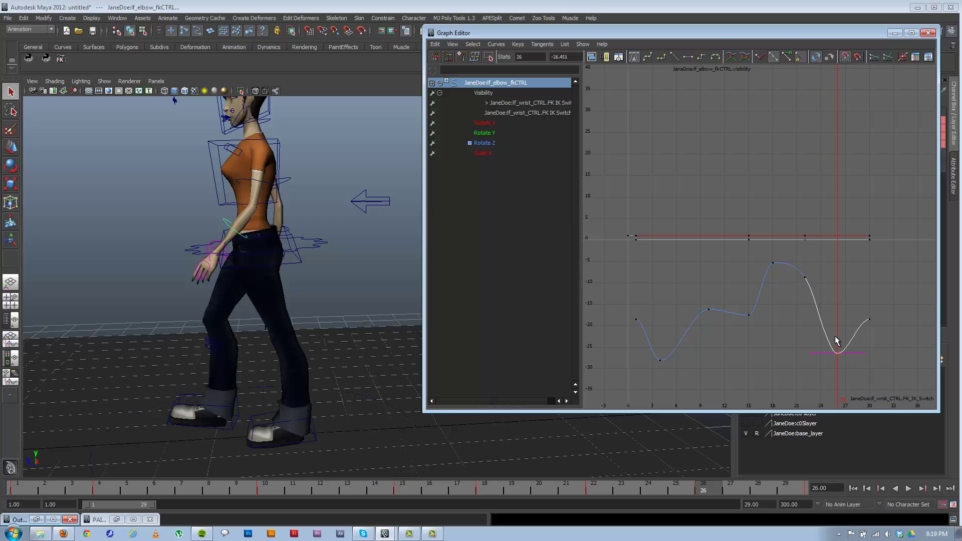
key(w)
shift+middle_drag(835, 339, 837, 344)
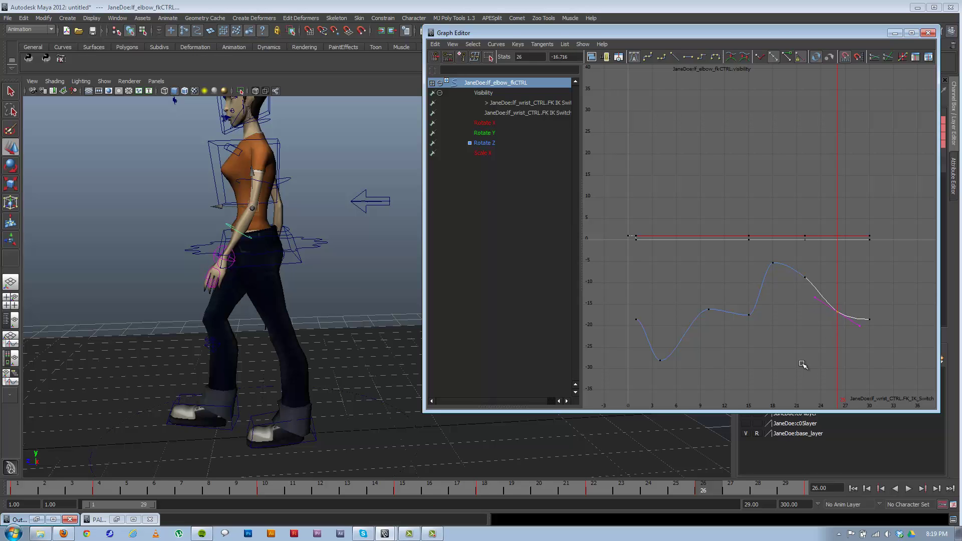
- Play the walk cycle with the Graph Editor minimised to review the left elbow from several angles
click(908, 489)
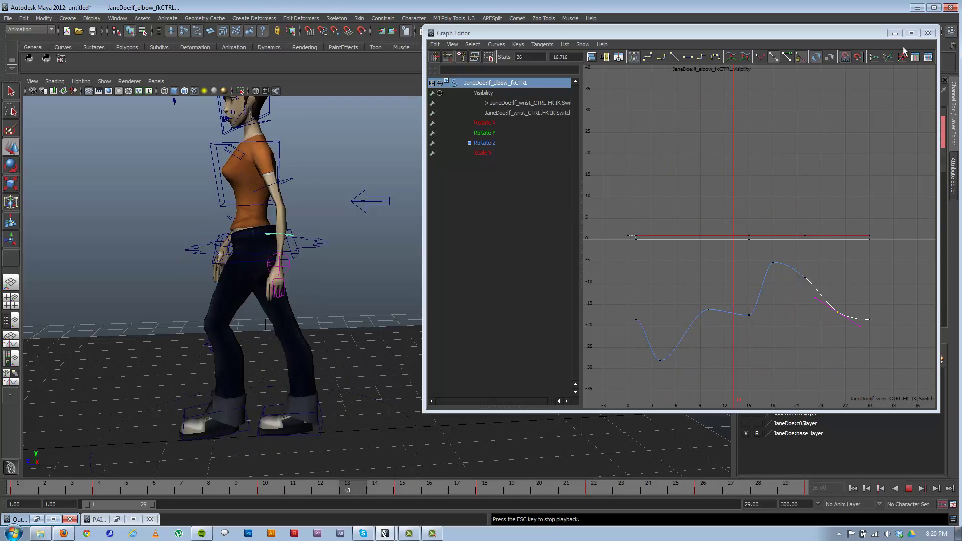
click(895, 32)
alt+drag(153, 337, 298, 334)
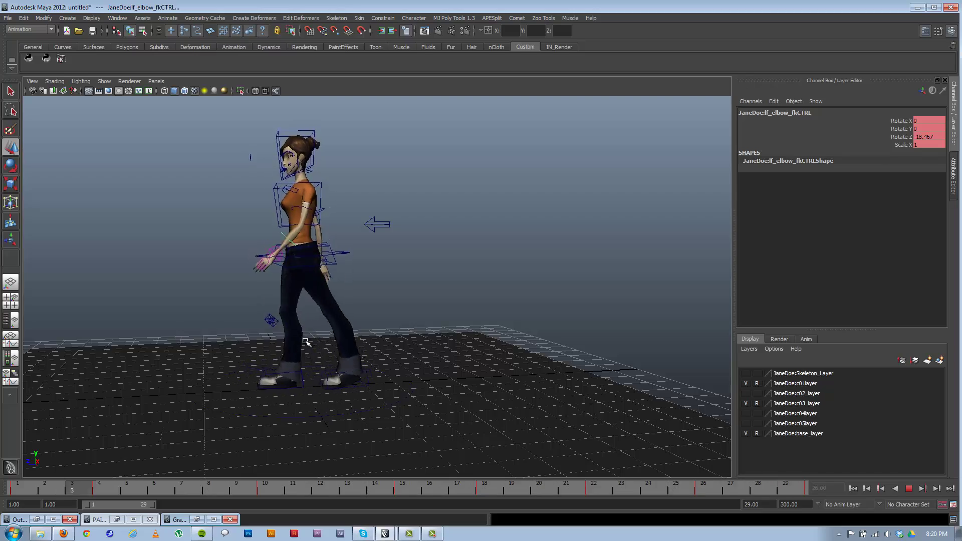
mouse_move(305, 342)
alt+mouse_down()
mouse_move(400, 385)
mouse_move(346, 351)
mouse_move(286, 350)
mouse_move(300, 343)
alt+mouse_up()
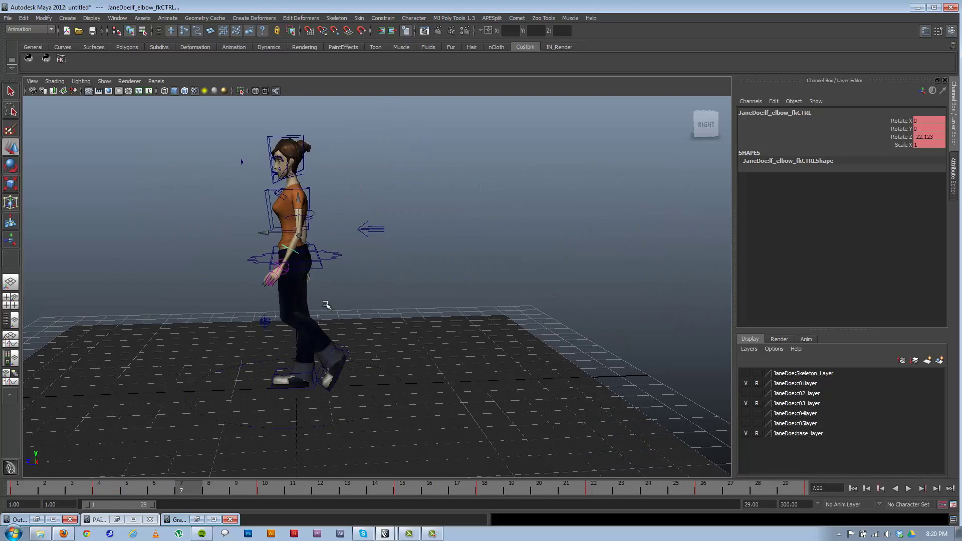
- Select the chest control and twist it at frame 1 to a Rotate Y of about -19.96
scroll(315, 306, up, 3)
click(245, 161)
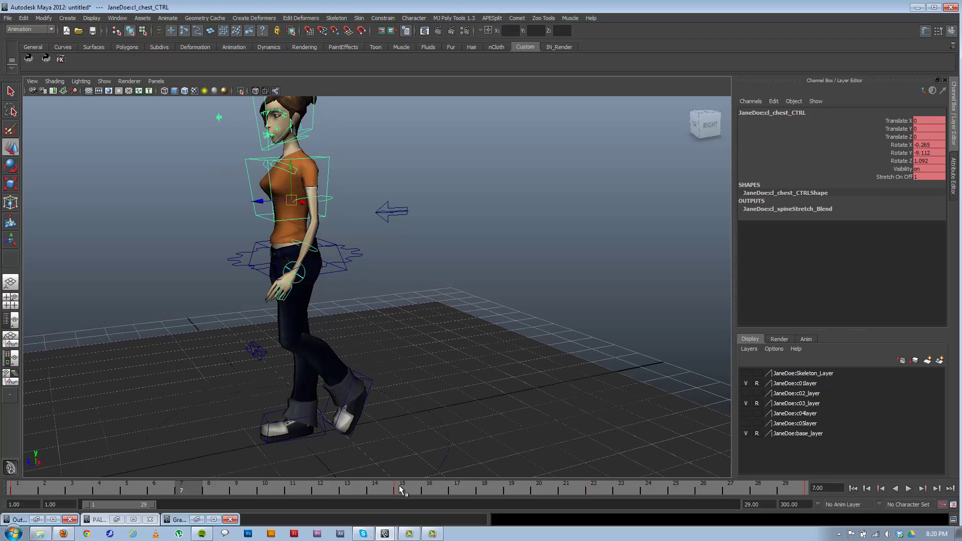
alt+drag(135, 408, 231, 343)
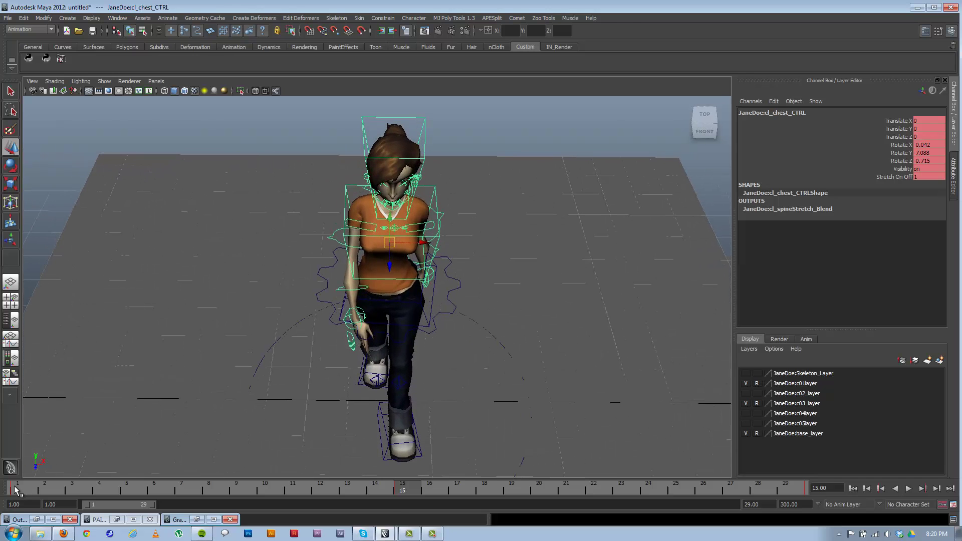
click(15, 490)
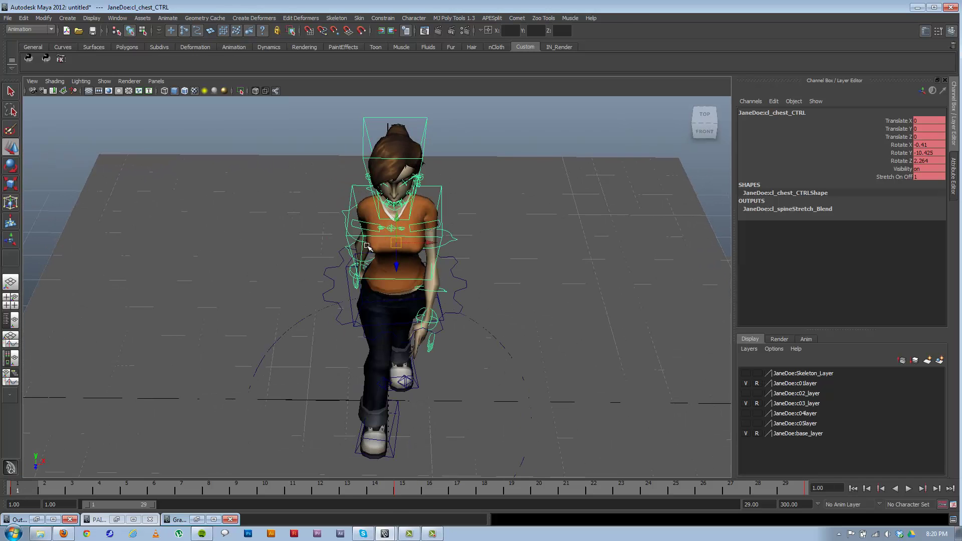
key(e)
drag(412, 275, 406, 274)
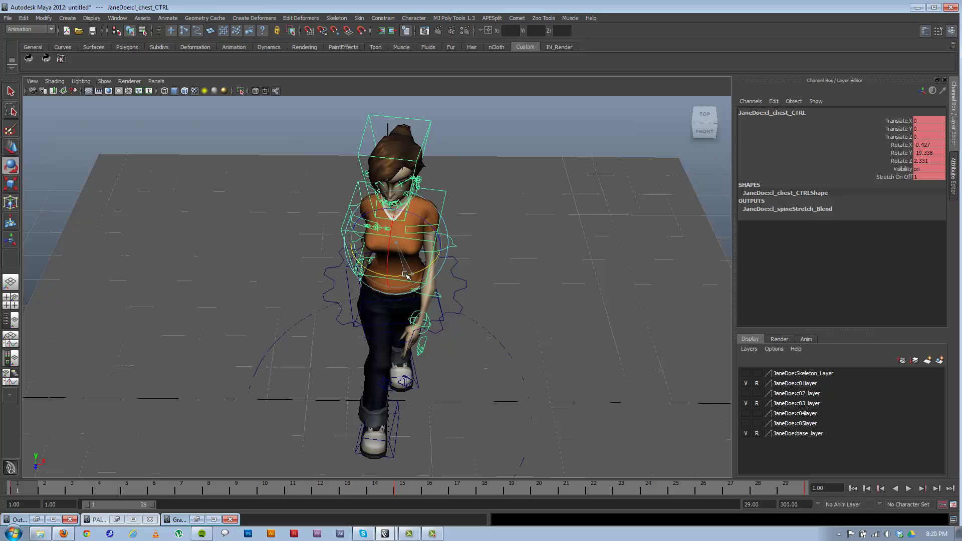
- Copy the chest control's frame 1 key and paste it at frame 30, extending the playback range to end at 30
right_click(22, 486)
click(81, 372)
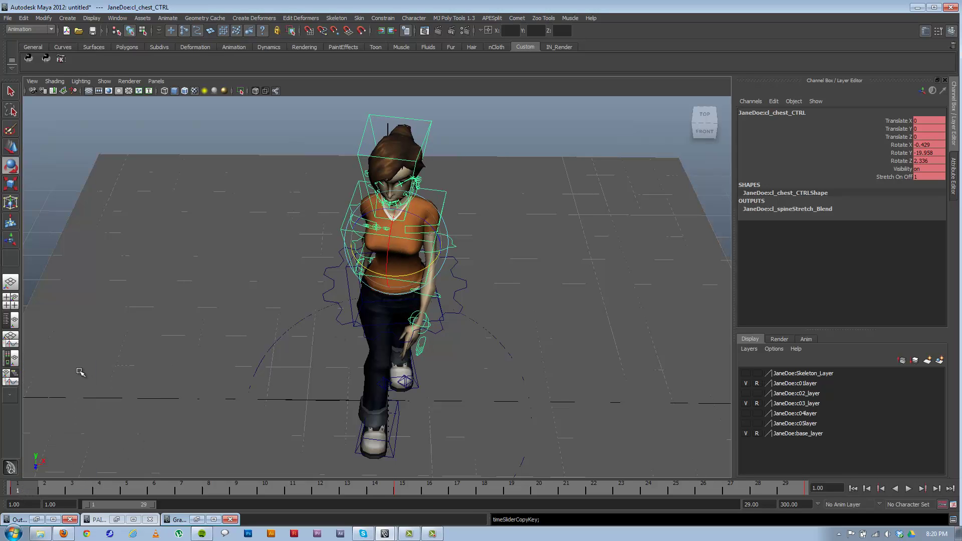
text(30)
key(Return)
click(786, 490)
right_click(788, 490)
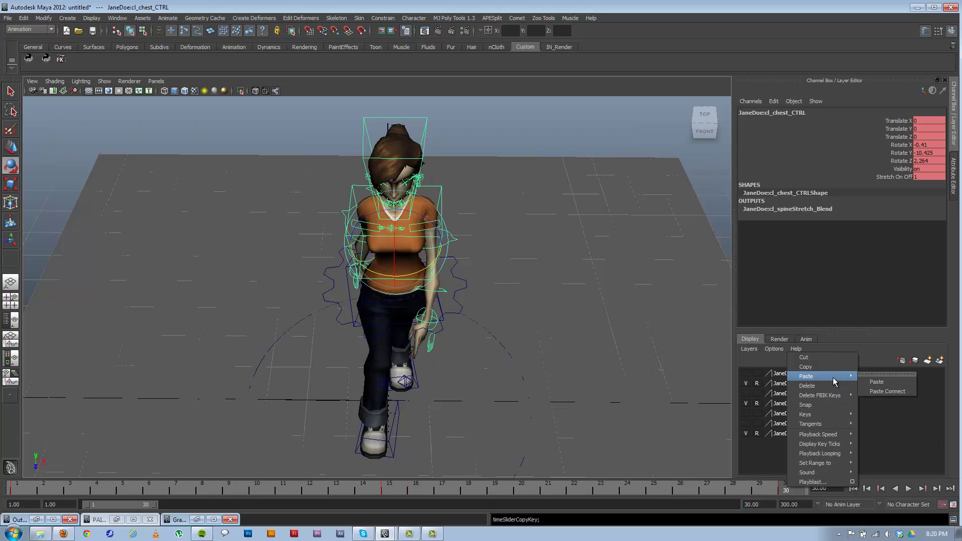
click(902, 378)
- Adjust the chest control's twist at frame 15 and deselect it
alt+drag(433, 289, 435, 285)
click(390, 487)
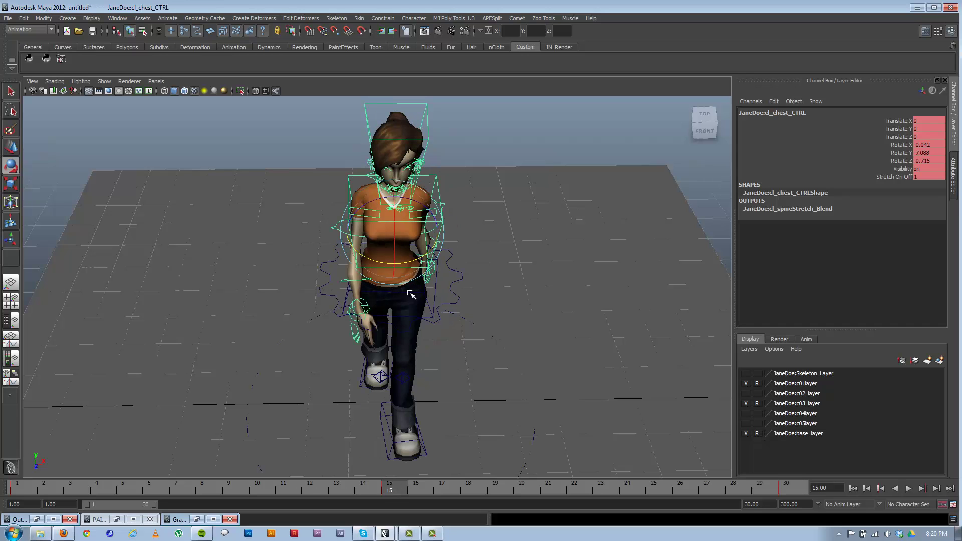
mouse_move(416, 261)
mouse_down()
mouse_move(398, 279)
mouse_move(286, 273)
mouse_move(423, 269)
mouse_move(409, 277)
mouse_up()
click(574, 295)
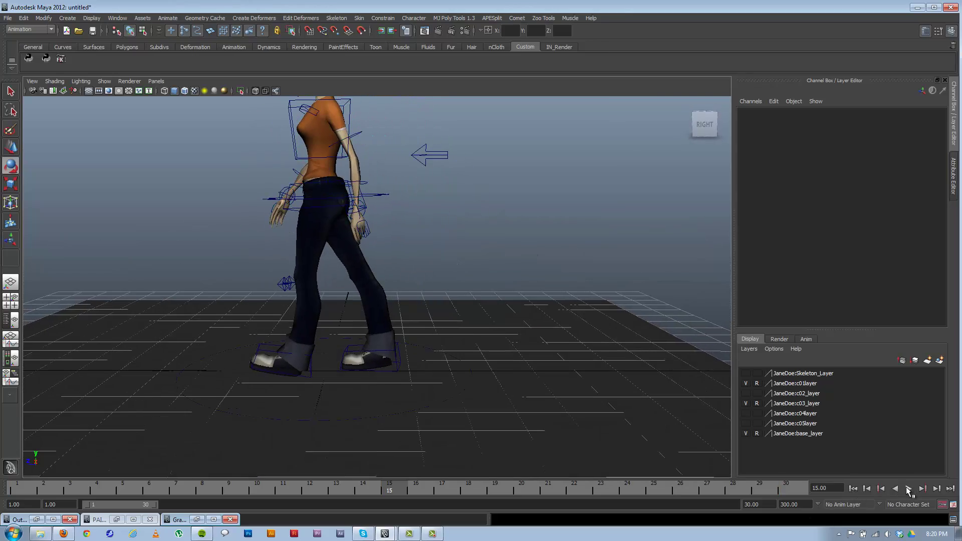
- Play the walk cycle and review the chest twist from side and three-quarter angles
click(909, 489)
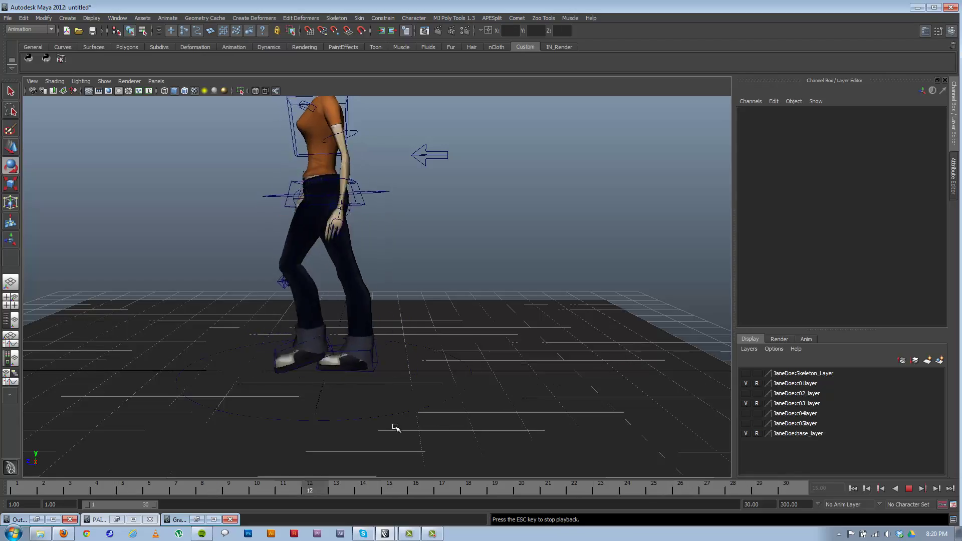
alt+drag(401, 423, 447, 421)
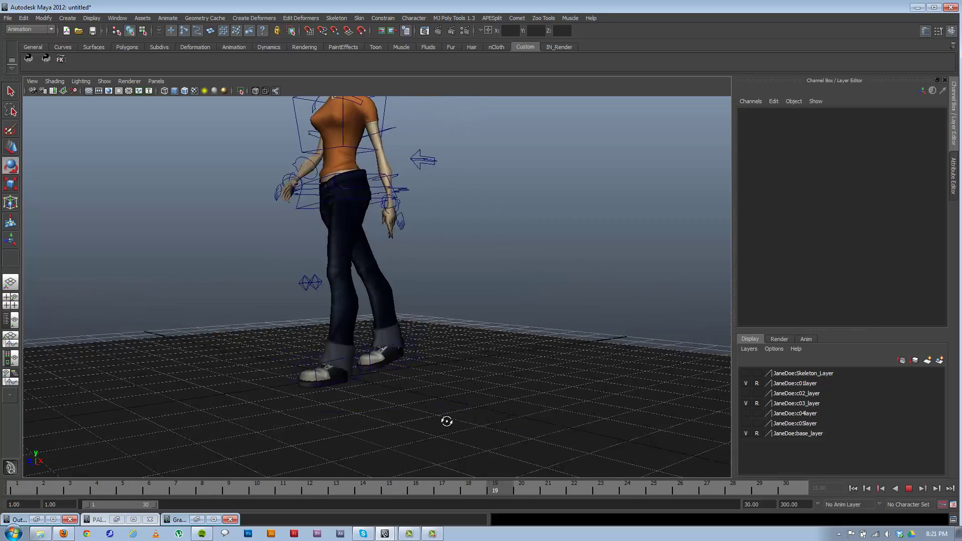
key(Escape)
alt+middle_drag(341, 278, 348, 325)
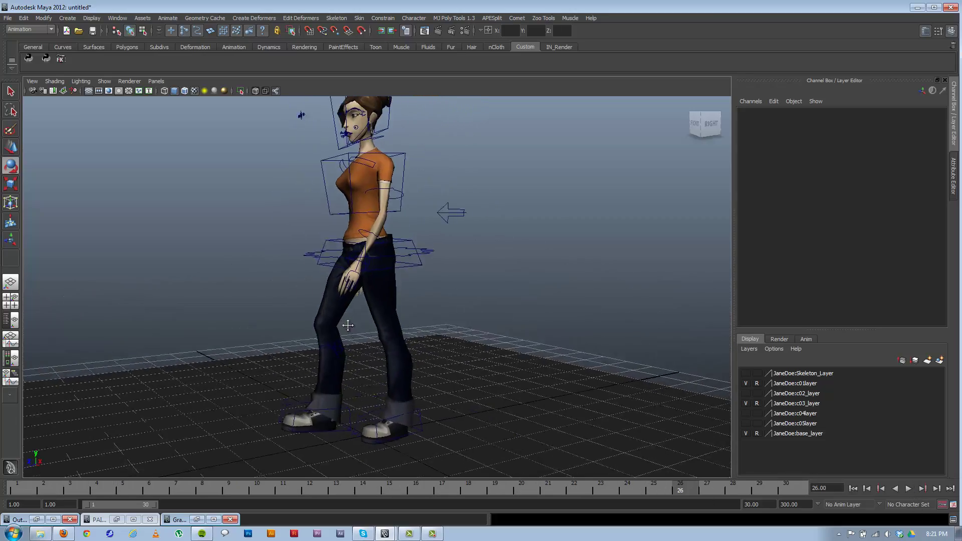
alt+drag(348, 325, 340, 275)
alt+middle_drag(340, 275, 363, 327)
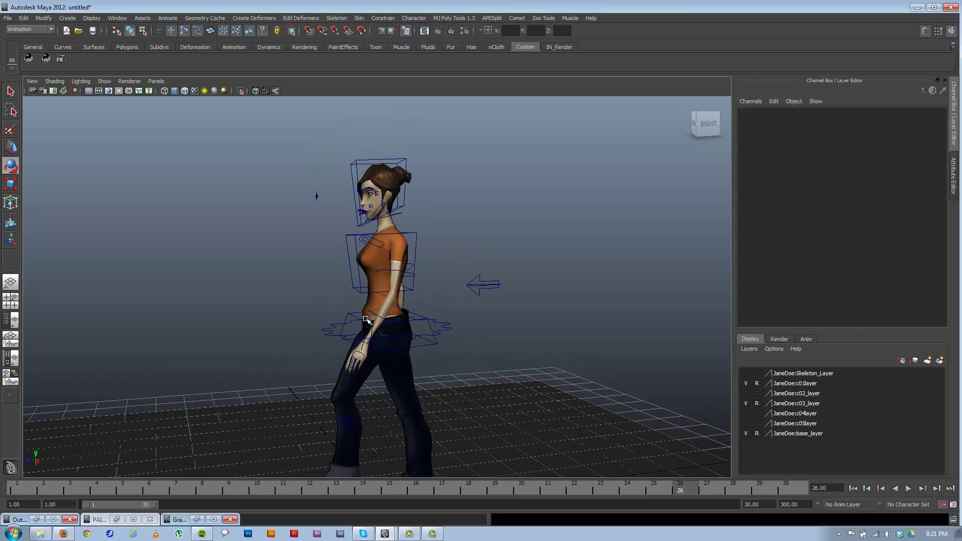
alt+drag(366, 319, 335, 322)
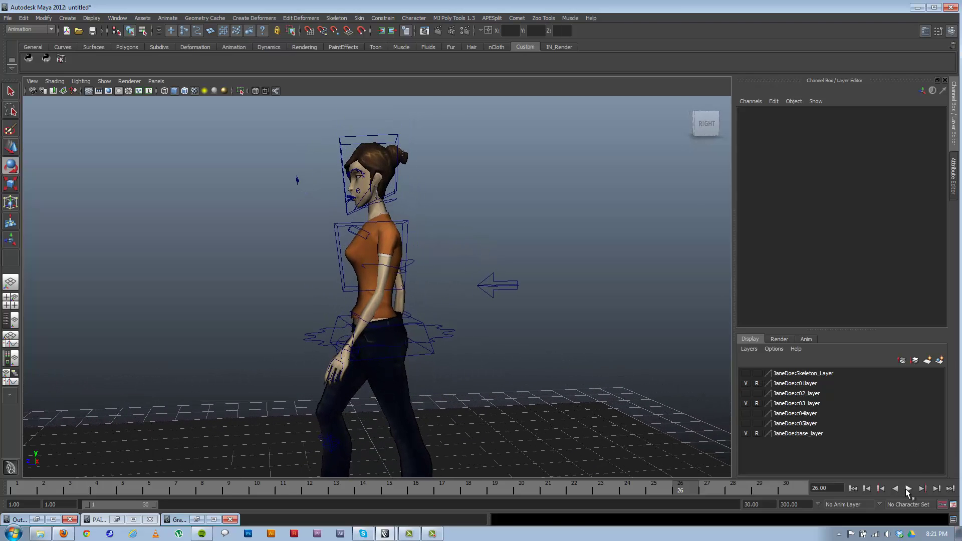
click(908, 490)
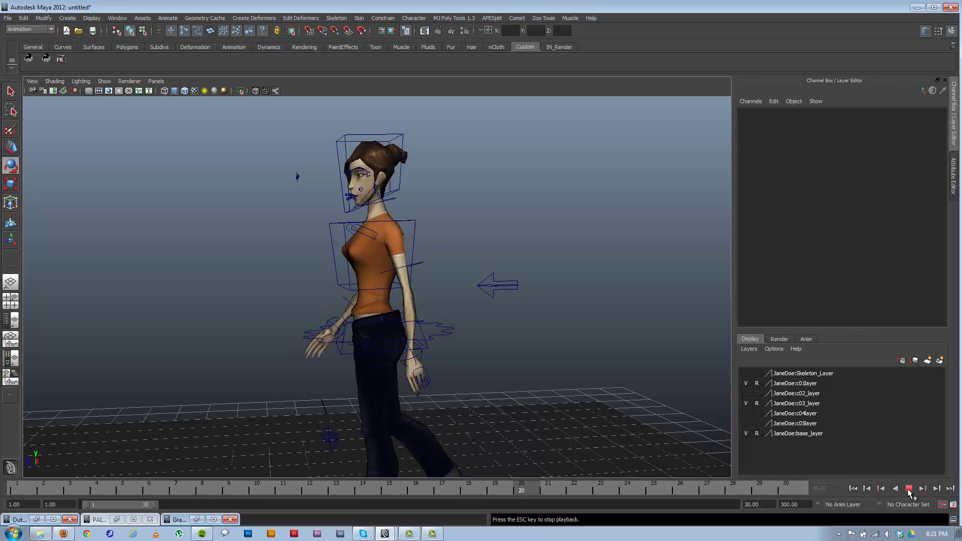
click(909, 489)
- Select the head control and turn it at frame 1 to a Rotate Y of 11.145
click(348, 137)
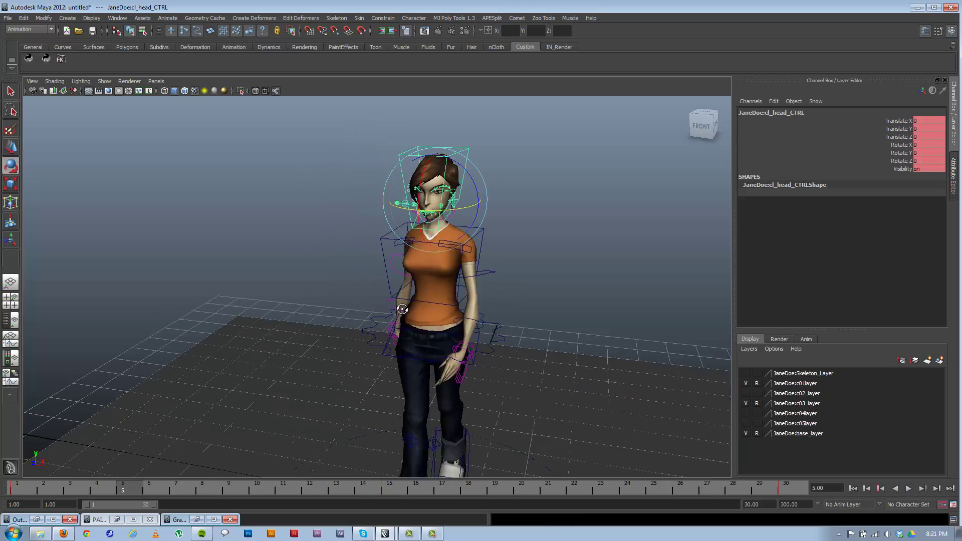
click(22, 494)
alt+drag(346, 252, 391, 332)
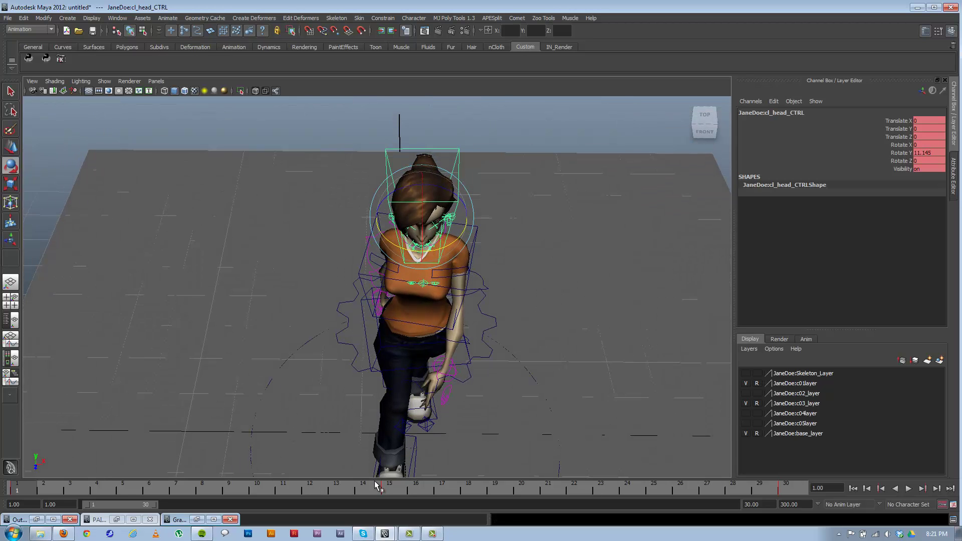
- Copy the head control's frame 1 key and paste it at frame 30
right_click(24, 491)
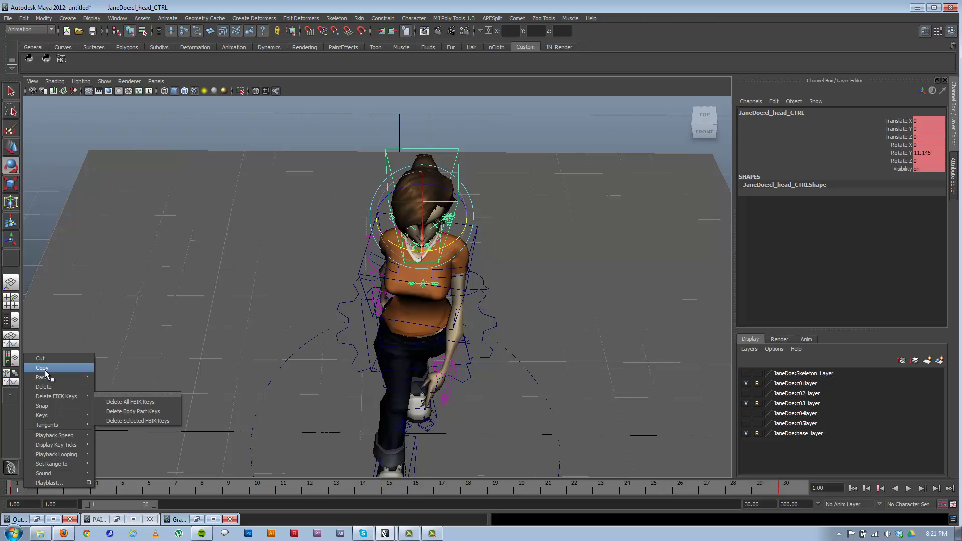
click(45, 376)
click(784, 495)
right_click(784, 495)
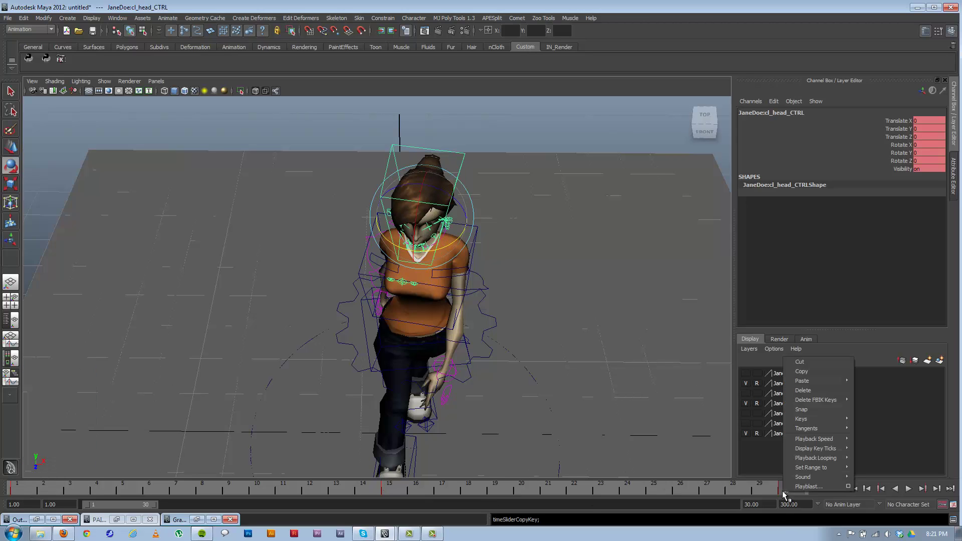
click(862, 386)
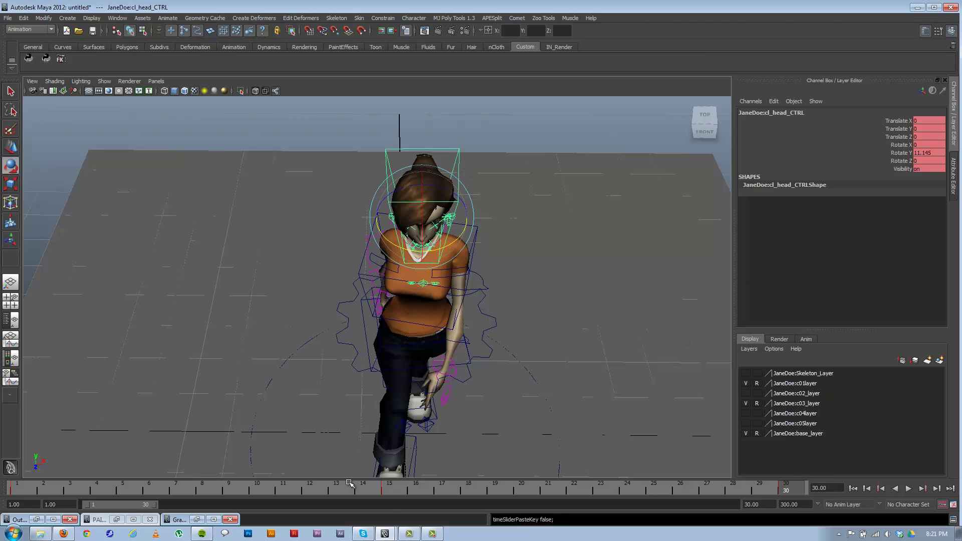
- Turn the head control at frame 15 to a Rotate Y of -10.751 and scrub back to frame 1
click(388, 490)
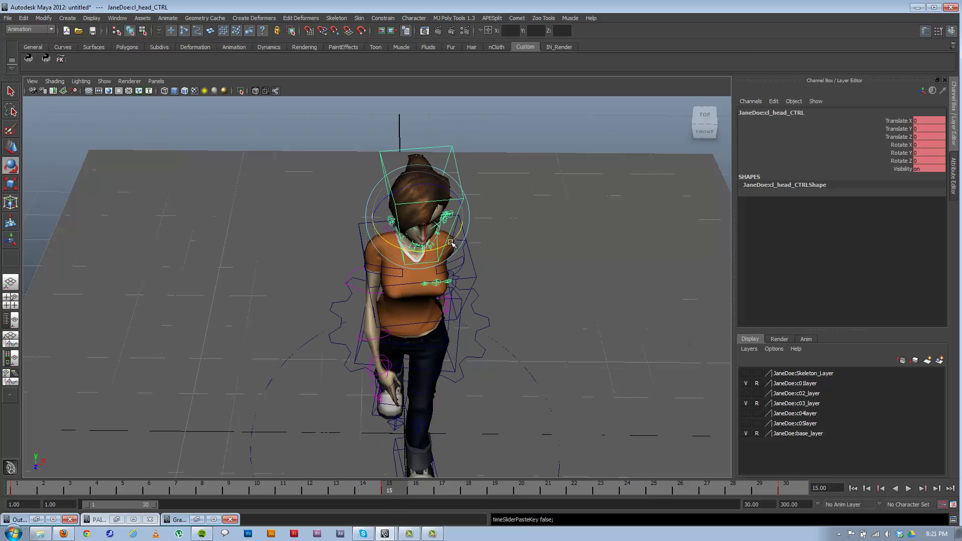
drag(450, 244, 439, 198)
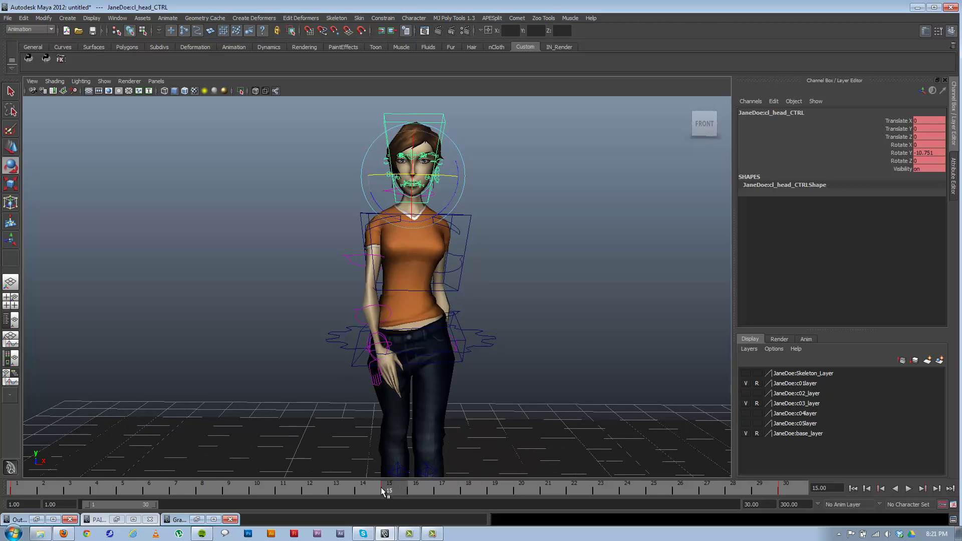
drag(382, 492, 1, 451)
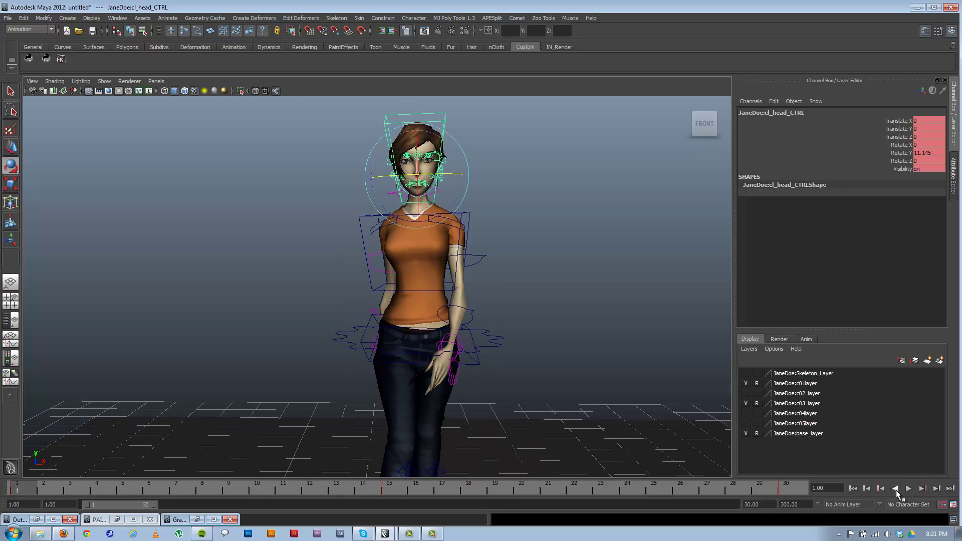
- Play the walk cycle and review the head's counter-rotation from the front and side
click(909, 489)
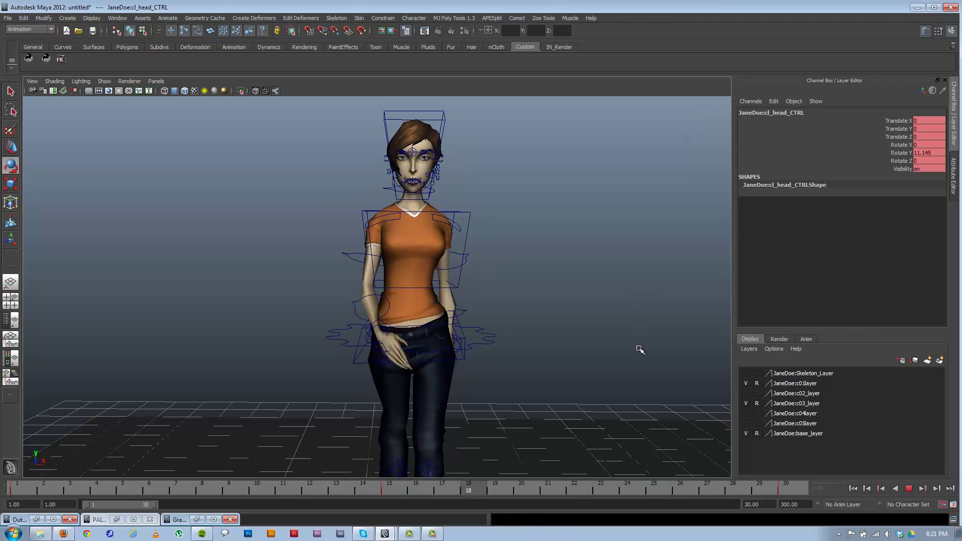
alt+drag(638, 350, 518, 362)
alt+right_drag(518, 362, 390, 375)
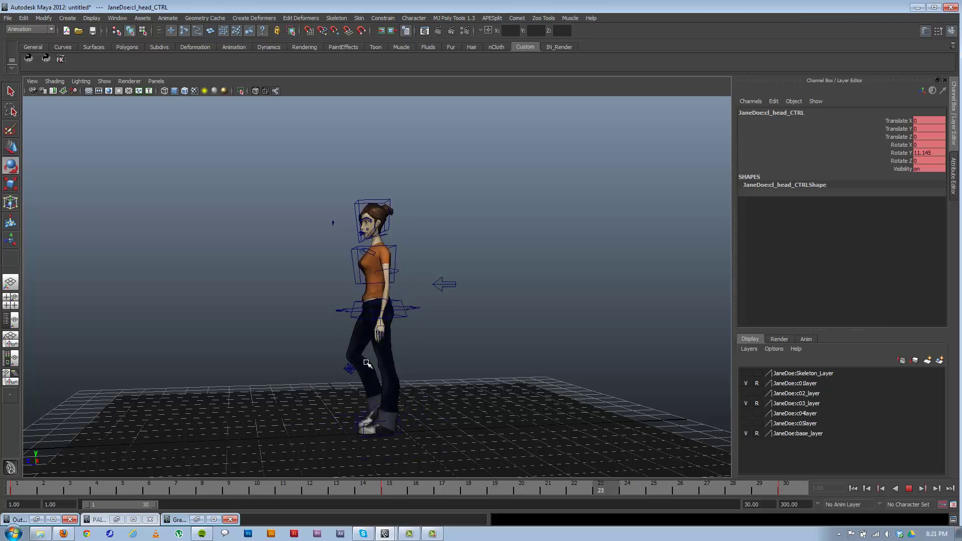
alt+drag(390, 375, 468, 358)
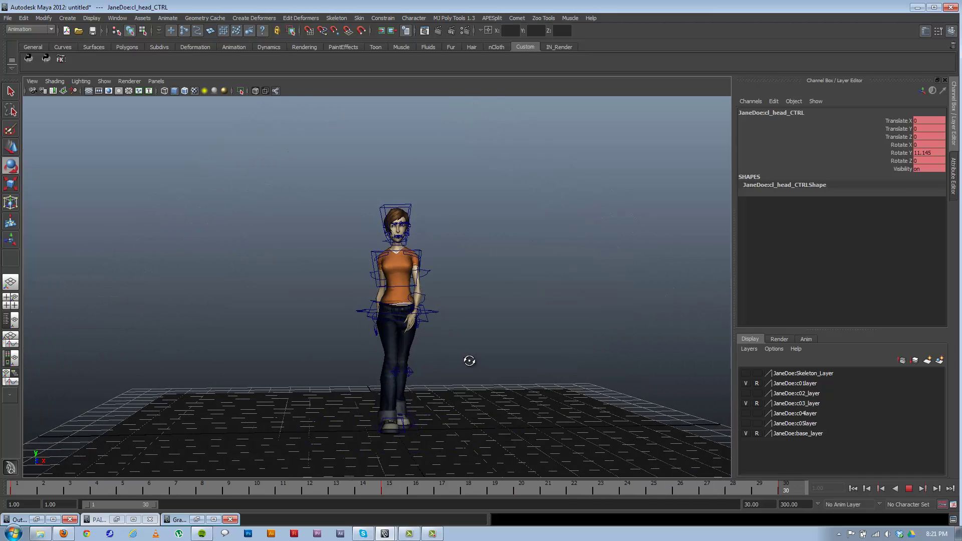
- Hide the NURBS curves in the viewport and review the looping walk cycle from several angles before stopping playback
click(104, 81)
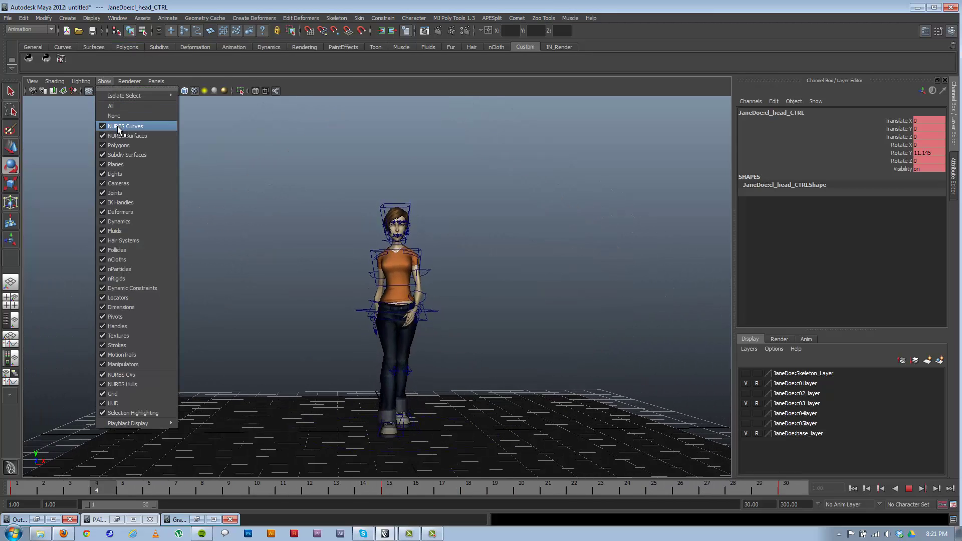
click(120, 127)
alt+right_drag(522, 279, 561, 313)
alt+drag(561, 307, 432, 307)
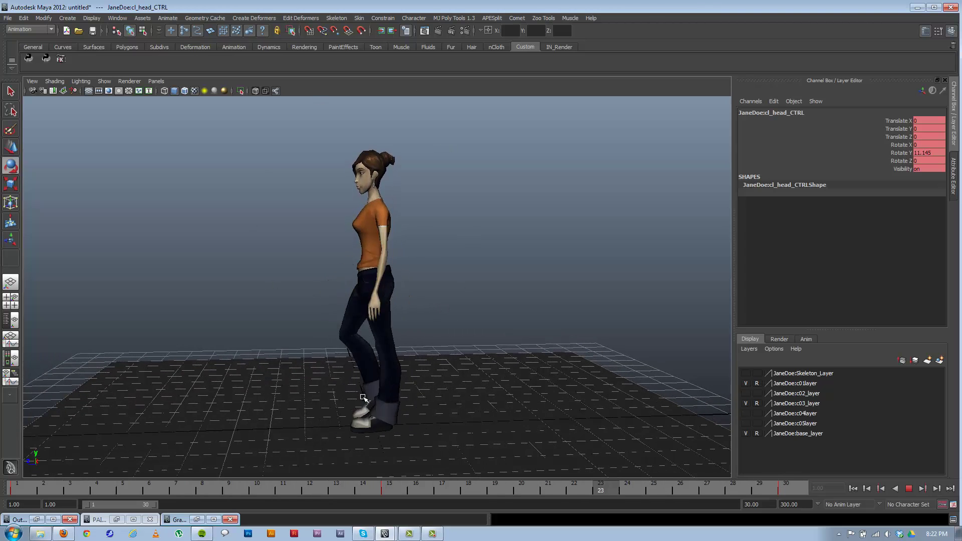
mouse_move(344, 371)
alt+mouse_down()
mouse_move(463, 374)
mouse_move(518, 362)
mouse_move(441, 400)
mouse_move(331, 374)
alt+mouse_up()
alt+right_drag(330, 374, 393, 406)
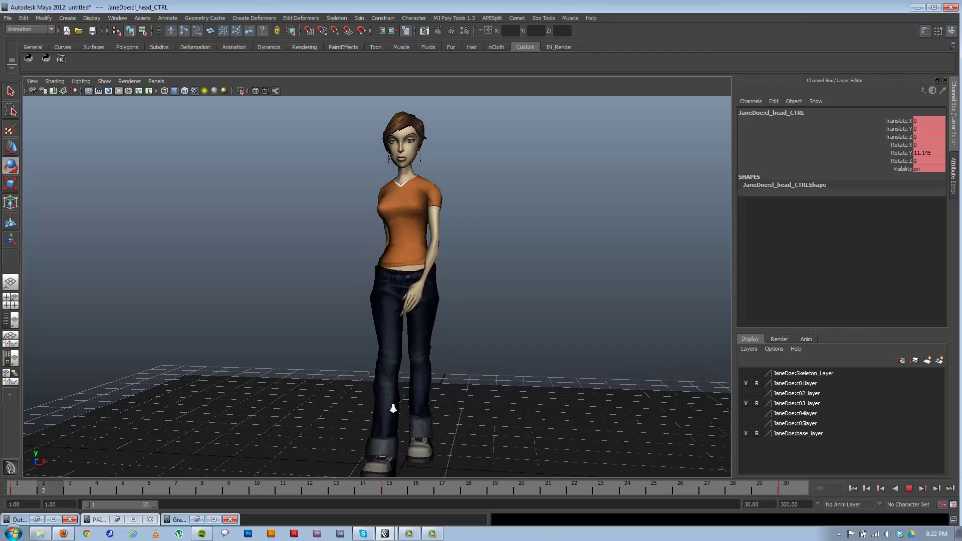
alt+middle_drag(389, 314, 379, 355)
alt+drag(379, 355, 341, 396)
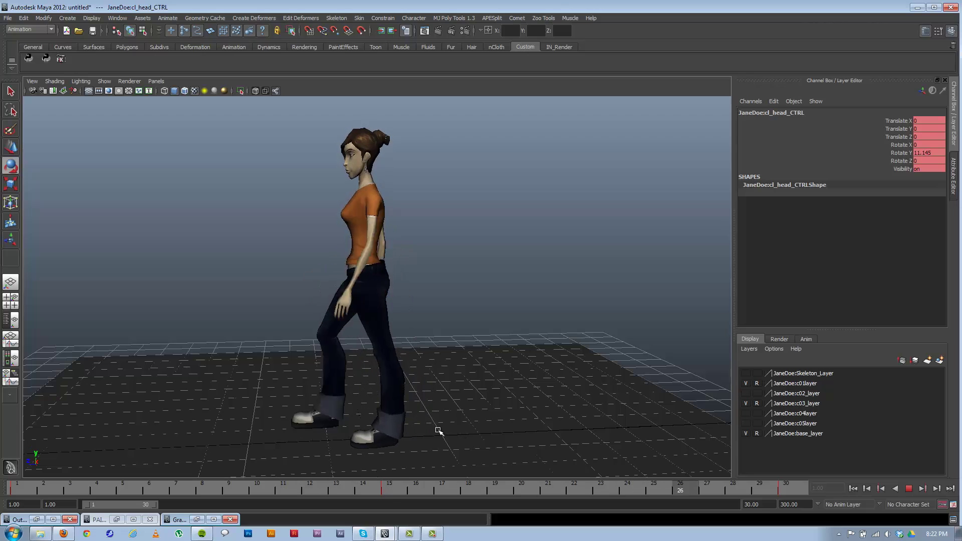
alt+drag(307, 456, 309, 409)
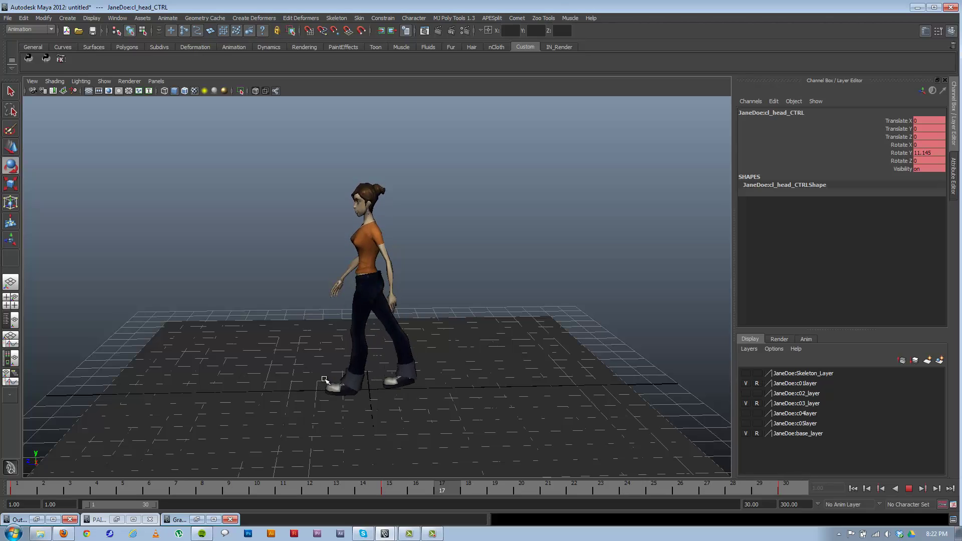
mouse_move(333, 379)
alt+mouse_down()
mouse_move(348, 382)
mouse_move(316, 380)
mouse_move(331, 381)
alt+mouse_up()
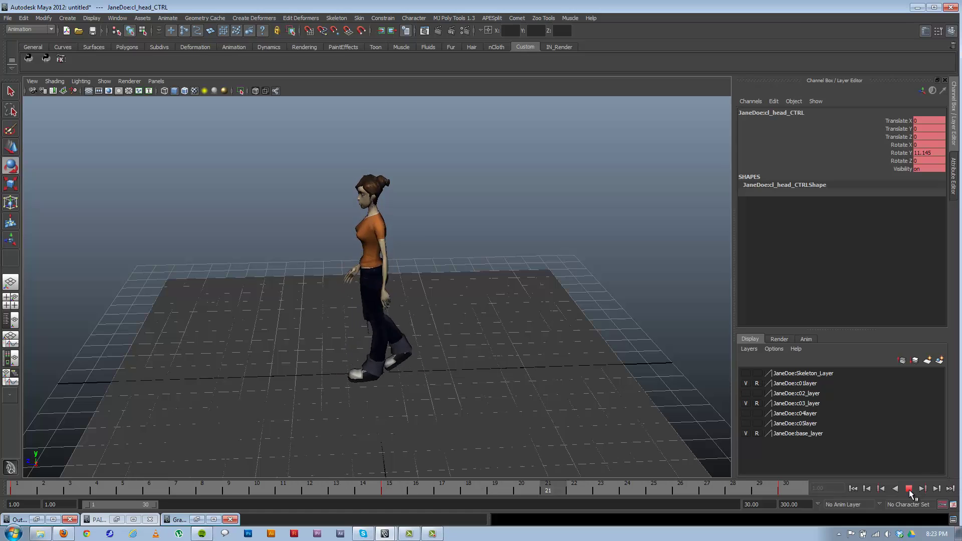
click(909, 489)
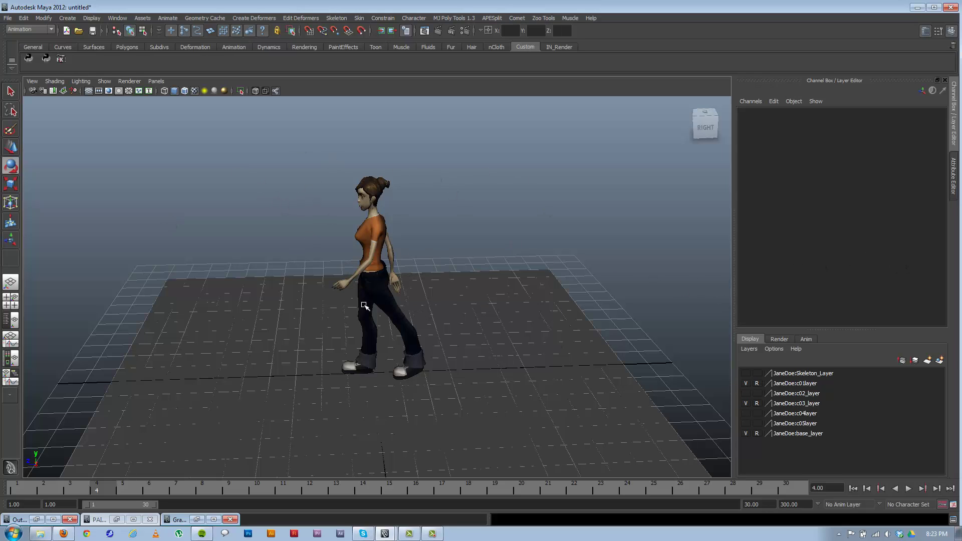
- Show the NURBS curves in the viewport again
click(105, 81)
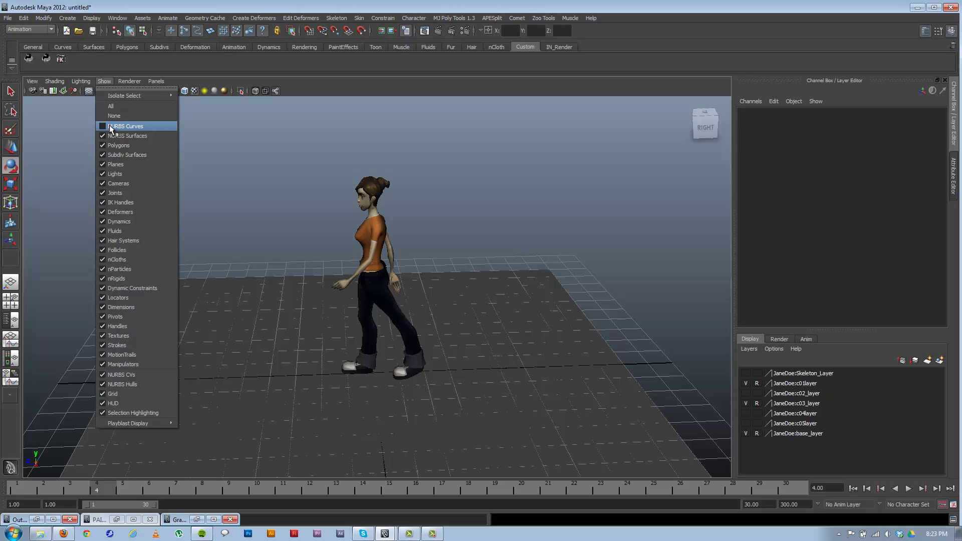
click(111, 125)
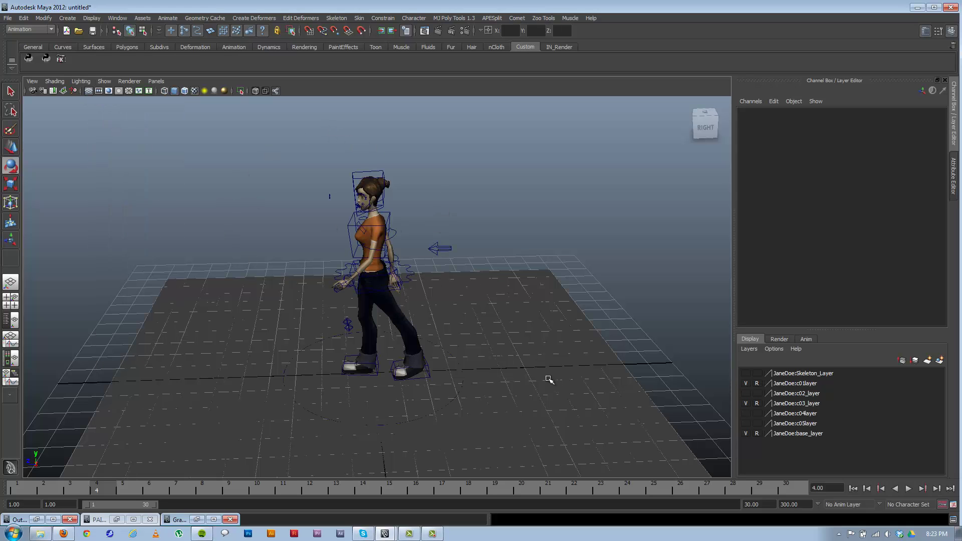
alt+drag(387, 311, 397, 270)
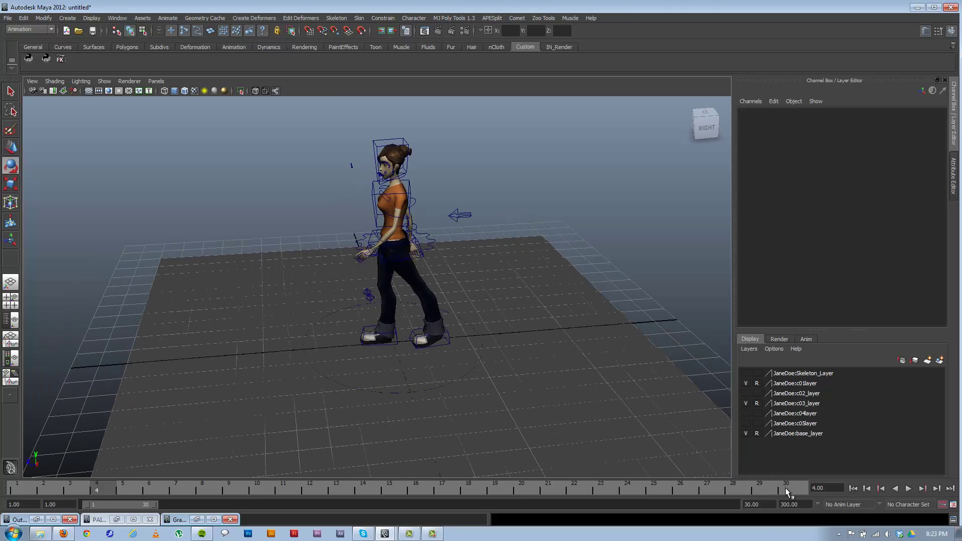
alt+drag(460, 332, 464, 358)
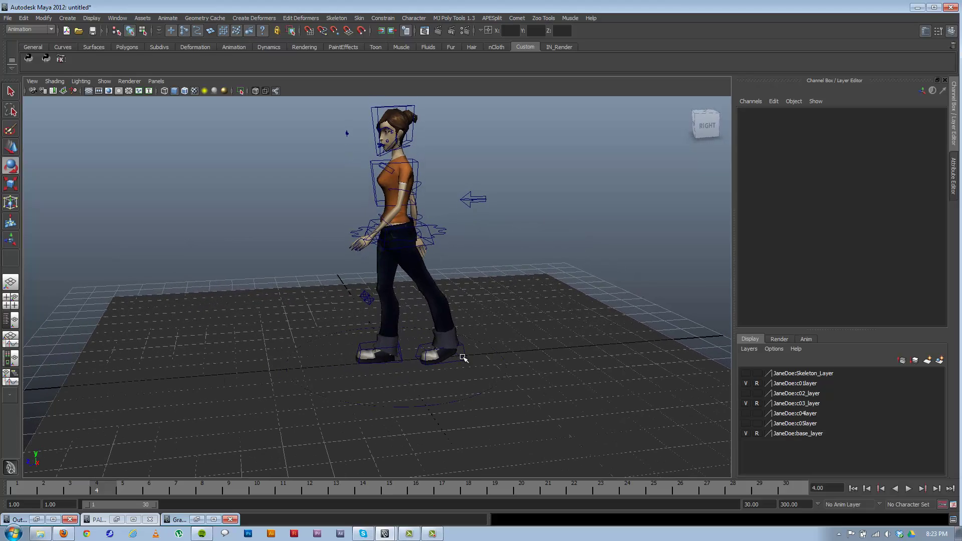
alt+drag(386, 322, 381, 321)
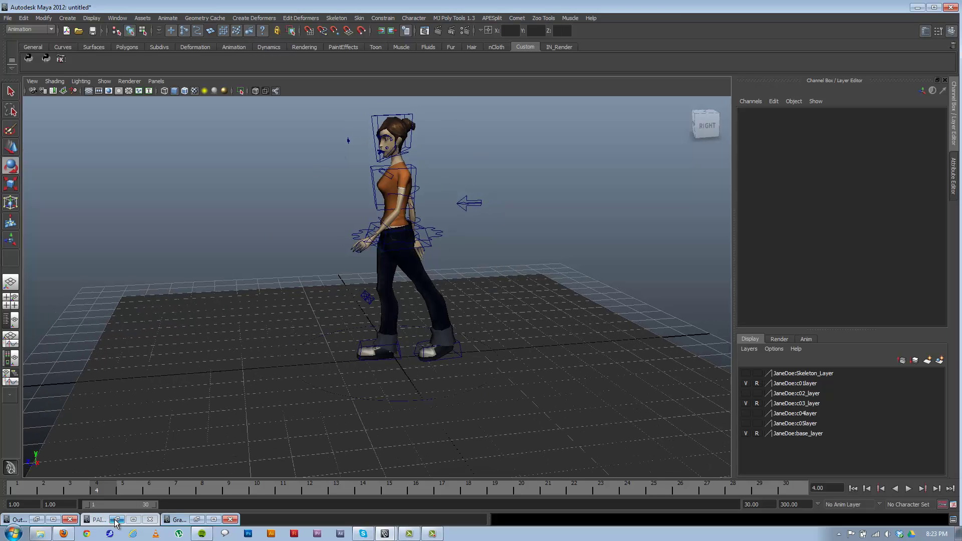
- Inspect the moveAll control around the character's feet and clear the selection
click(409, 390)
alt+drag(432, 414, 412, 375)
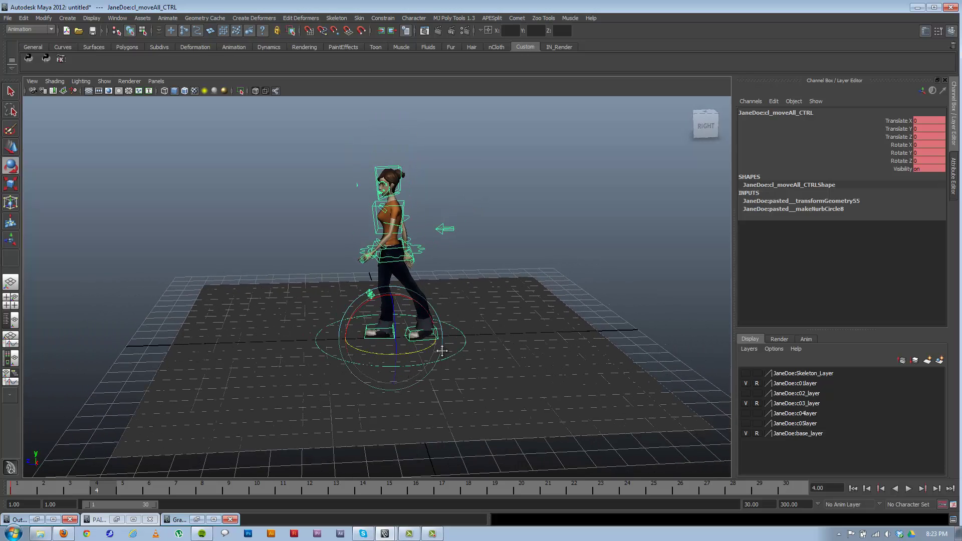
alt+right_drag(442, 350, 473, 387)
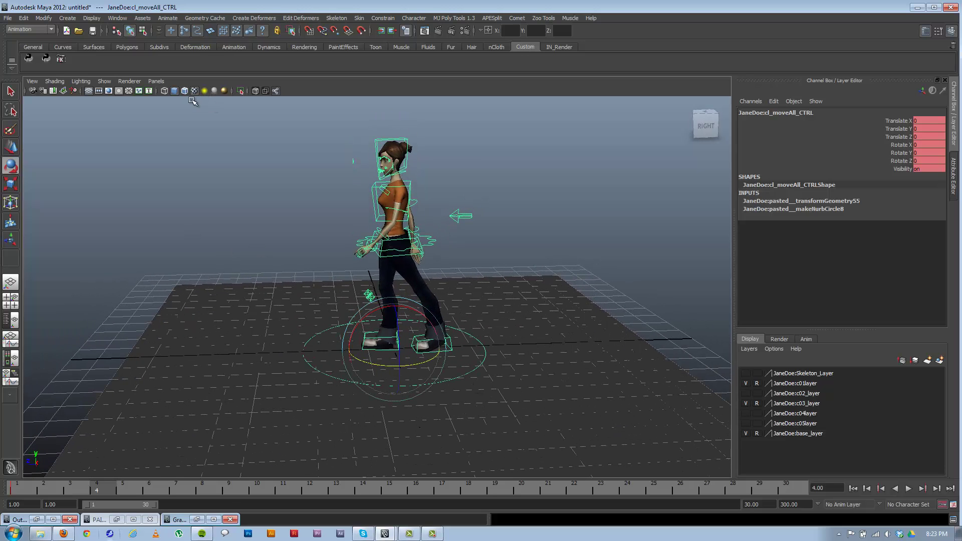
click(518, 180)
alt+drag(425, 319, 380, 369)
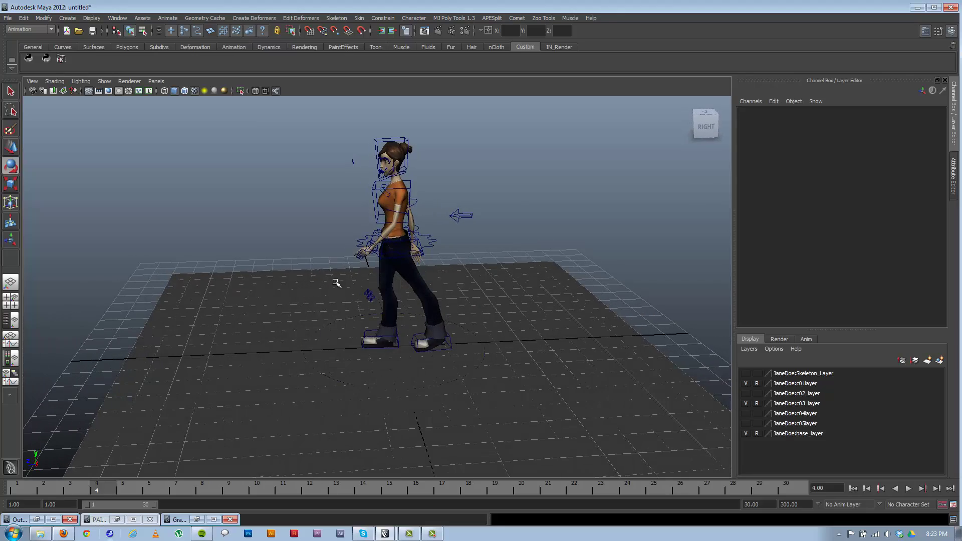
alt+drag(337, 282, 354, 299)
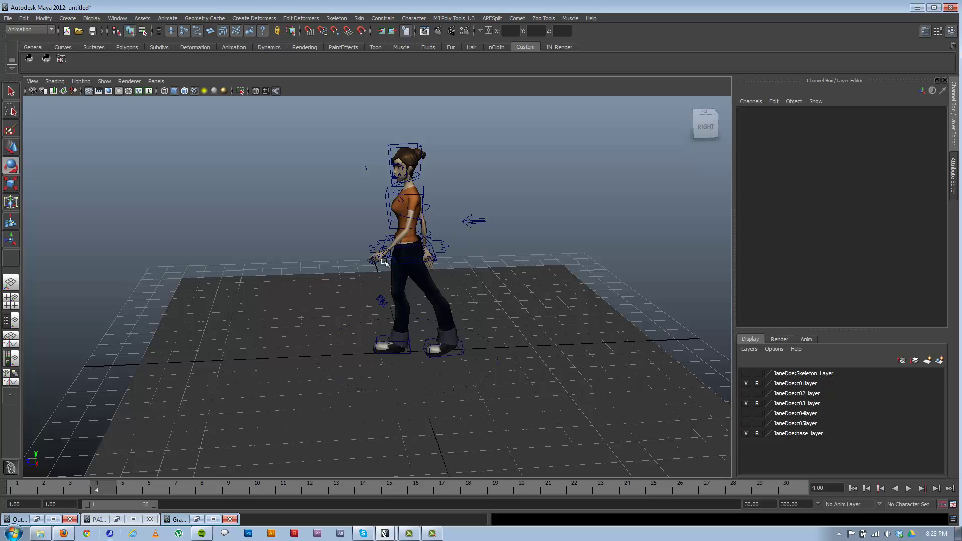
- Select all the character's rig controls and set up a PAIE animation export with the filename WalkCycle
alt+drag(385, 262, 564, 408)
mouse_move(202, 532)
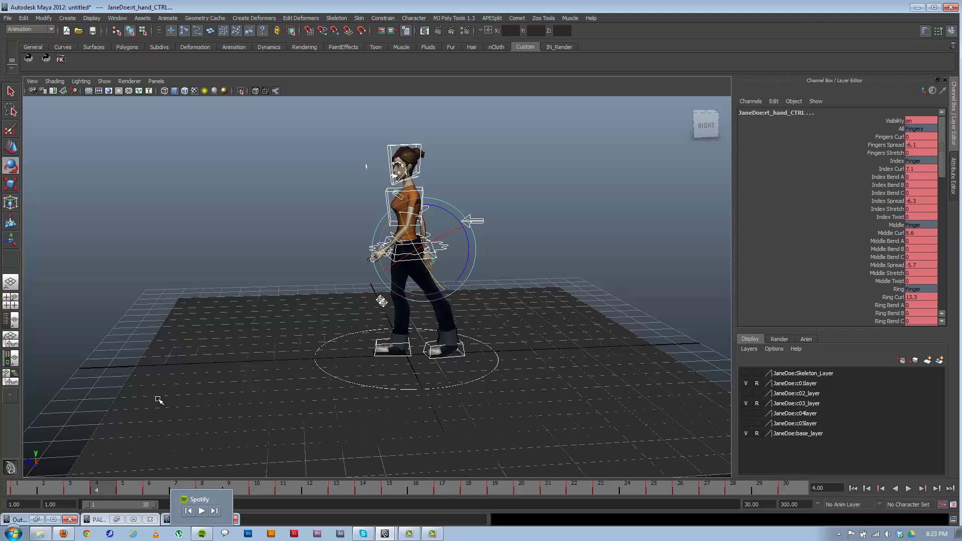
click(116, 520)
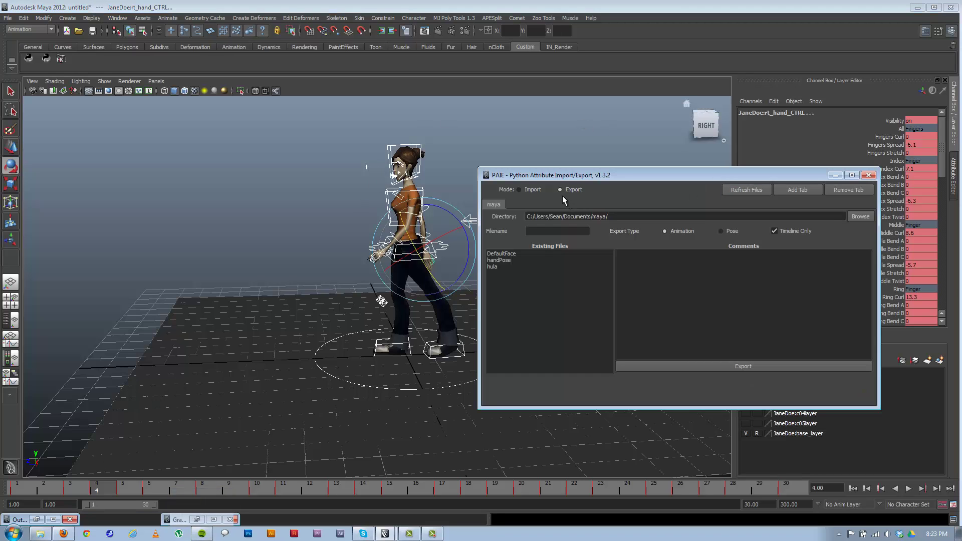
click(547, 231)
key(Caps_Lock)
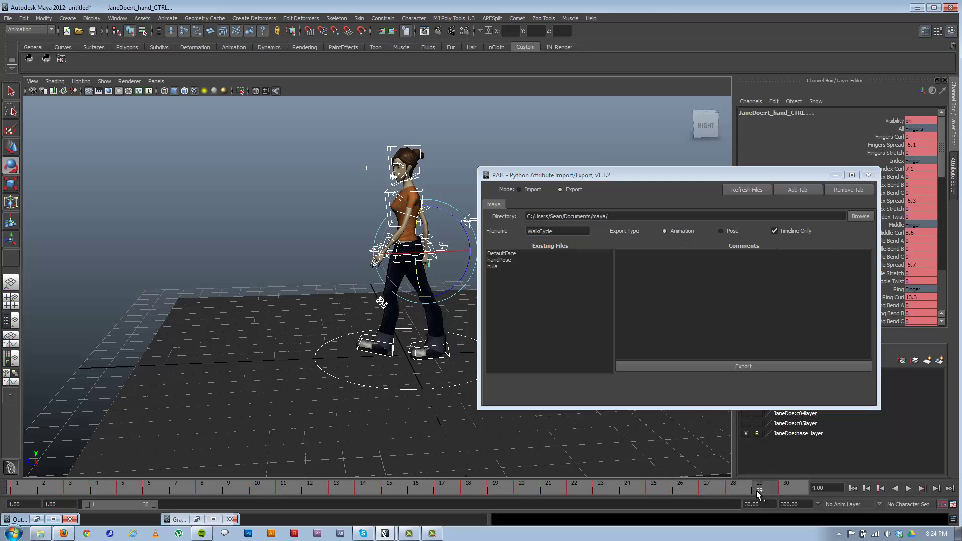
drag(757, 494, 787, 491)
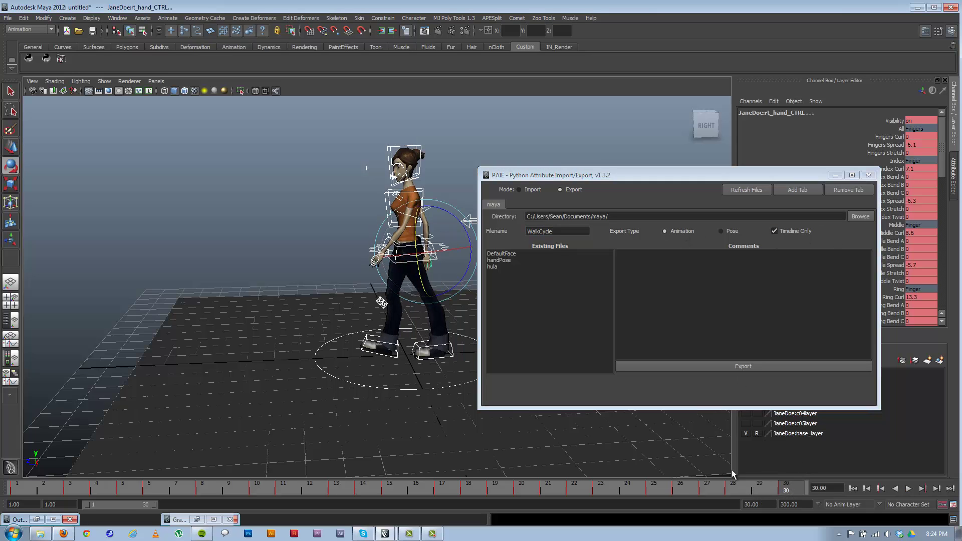
alt+drag(355, 275, 347, 254)
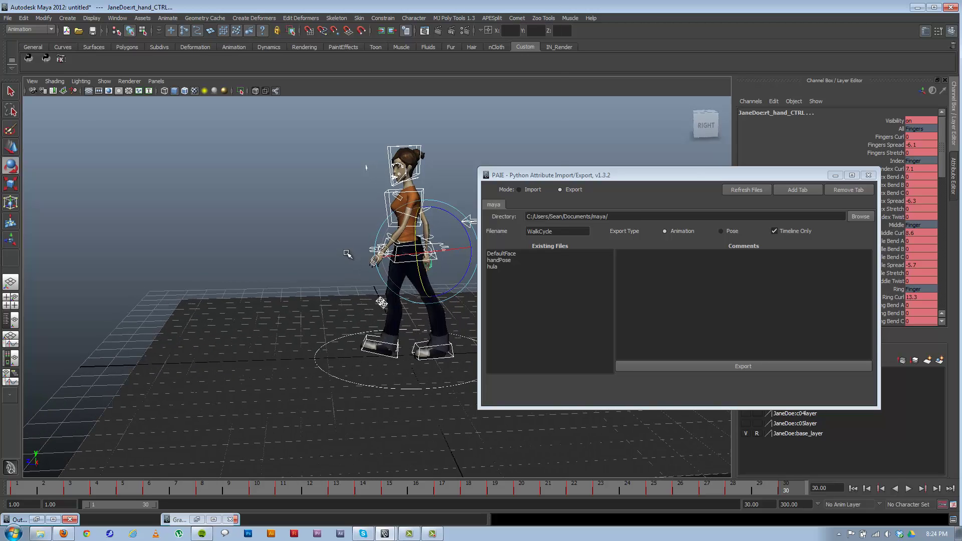
- Save the scene in the JaneDoe folder as WalkCycle
key(ctrl+shift+s)
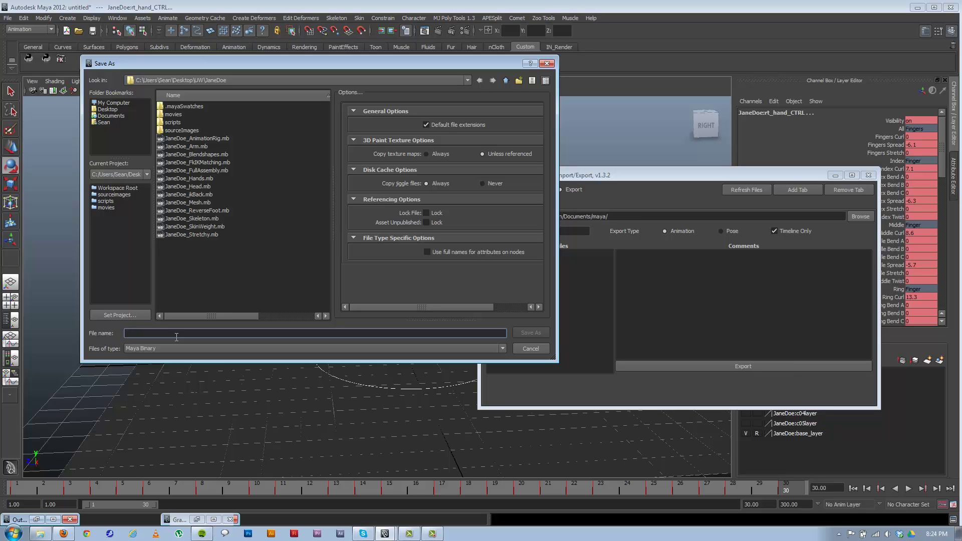
text(WalkCycle)
click(531, 333)
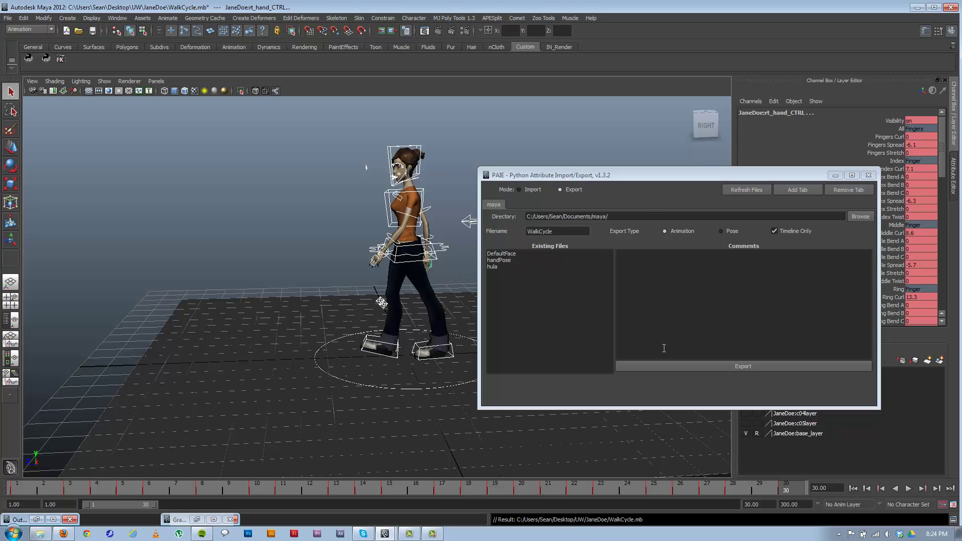
- Export the selected controls' animation to the WalkCycle file with PAIE
click(707, 366)
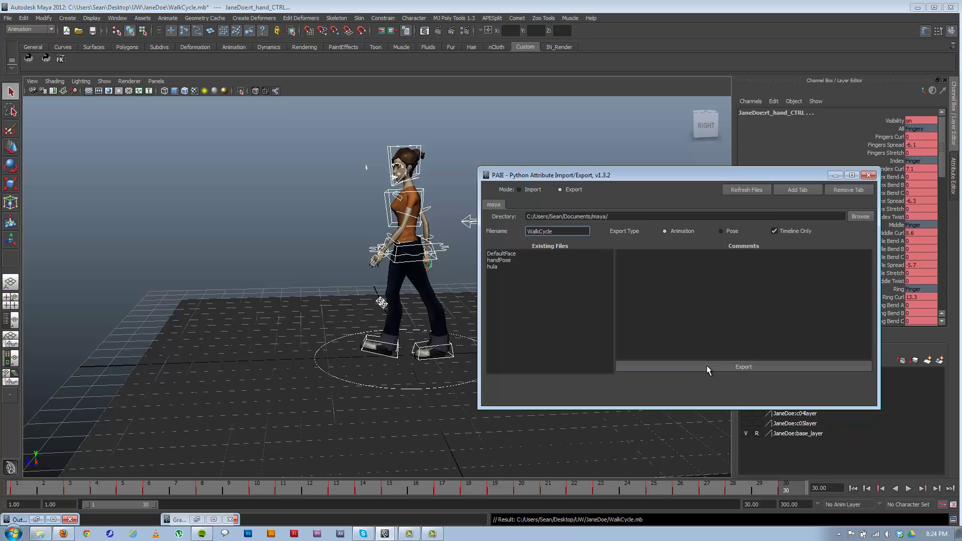
click(707, 367)
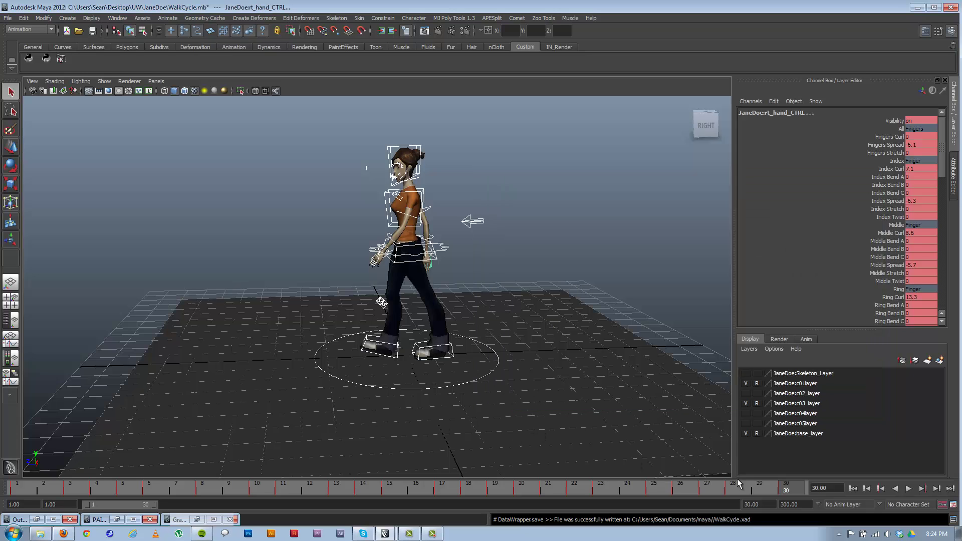
- Shorten the playback range so it ends at frame 29
click(775, 485)
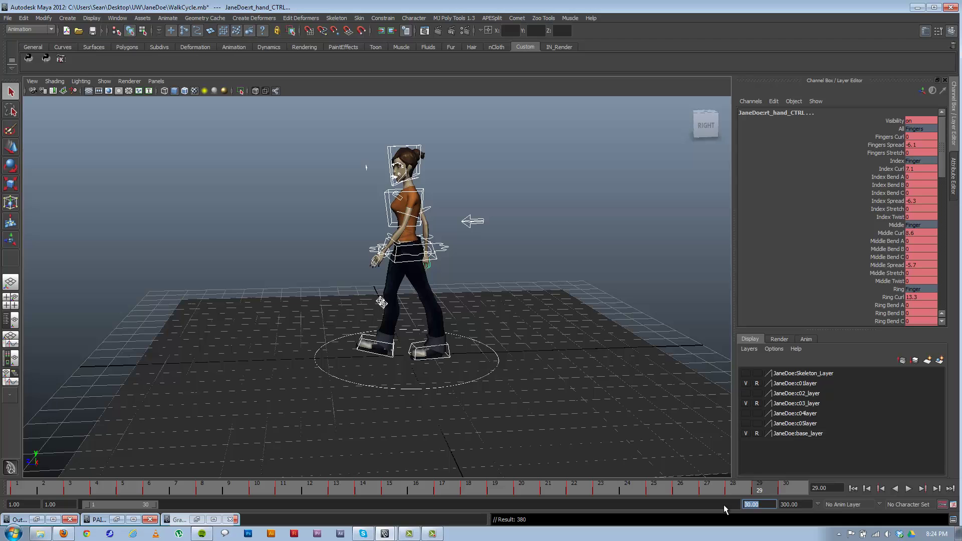
text(29)
key(Return)
- Clear the selection and play the walk cycle from the side to check the loop, stopping playback when done
alt+drag(567, 251, 580, 288)
alt+middle_drag(580, 288, 545, 323)
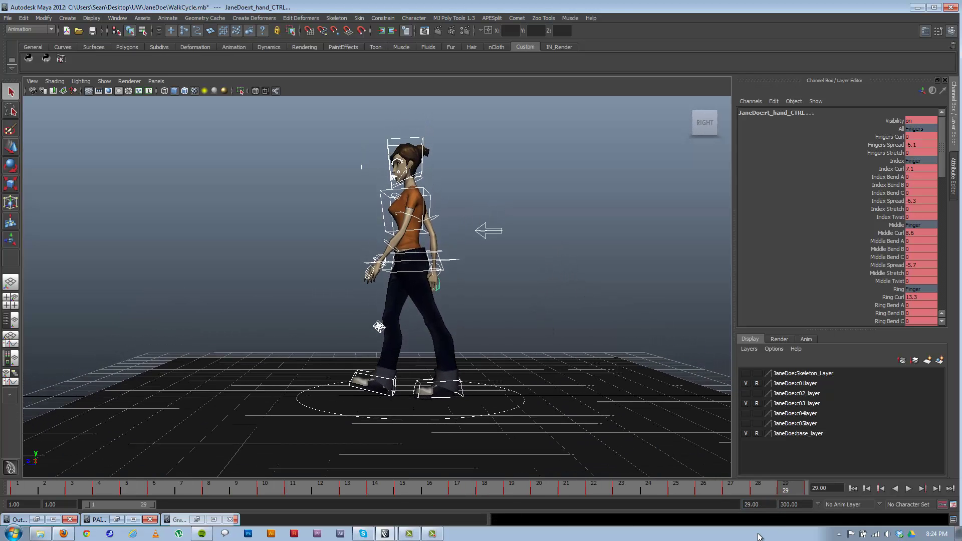
click(619, 289)
click(908, 489)
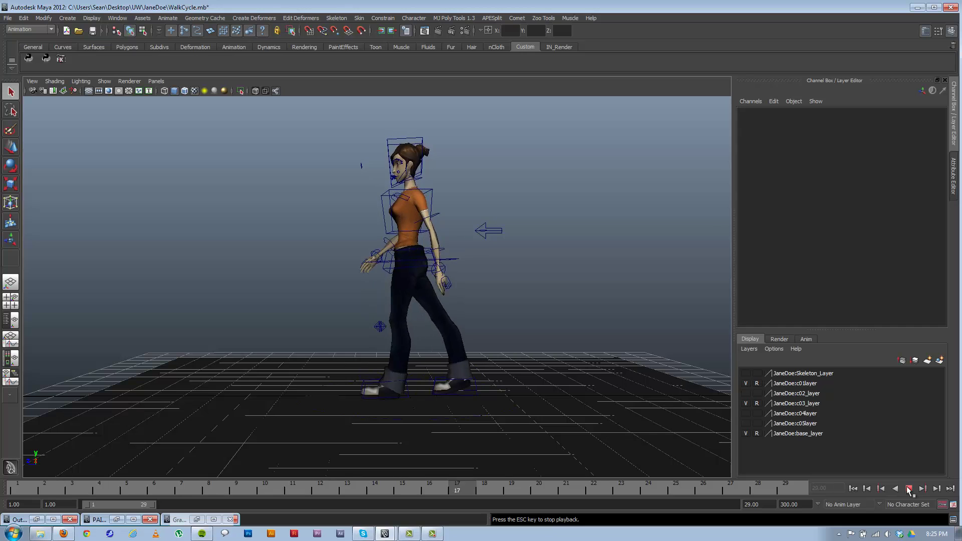
click(909, 488)
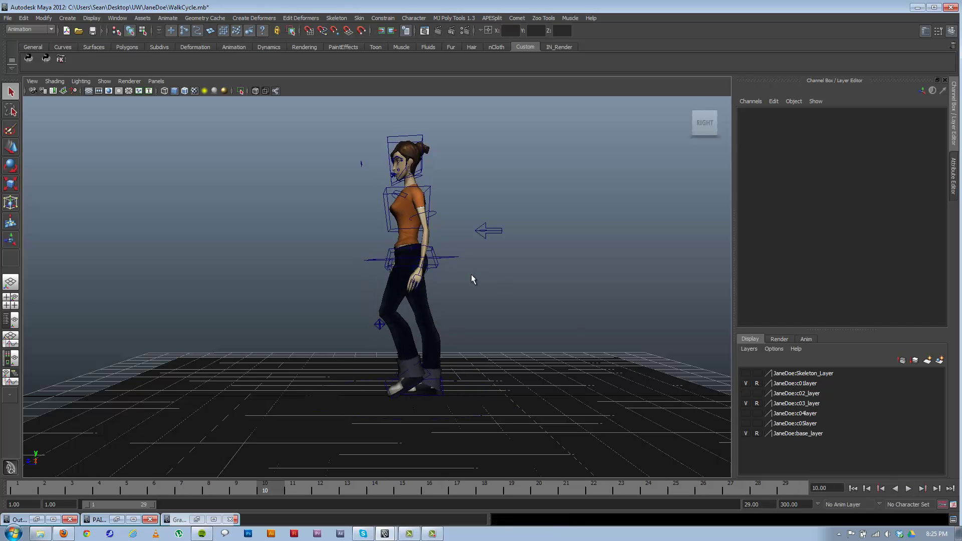
- Reselect all the character's controls and export their animation with PAIE, overwriting the existing WalkCycle file
alt+right_drag(474, 280, 436, 291)
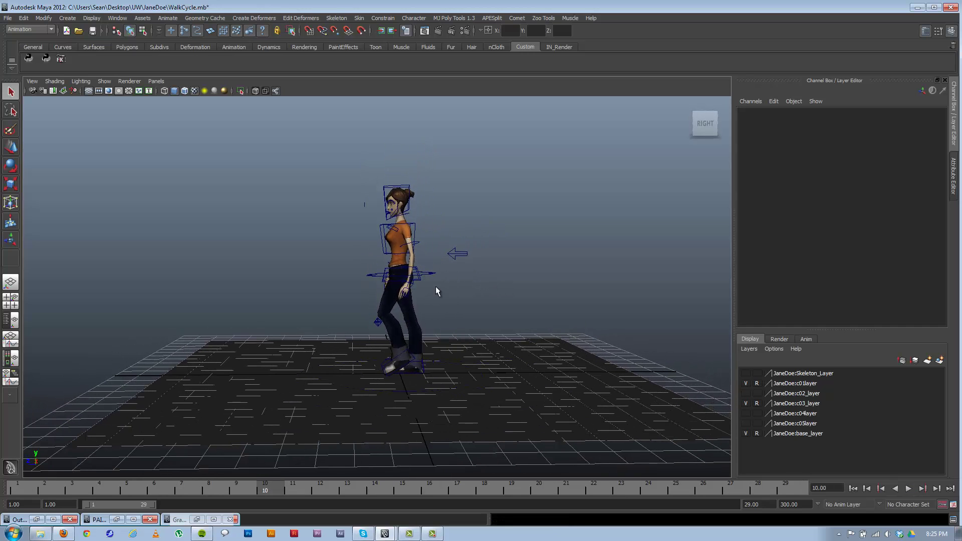
drag(291, 158, 520, 378)
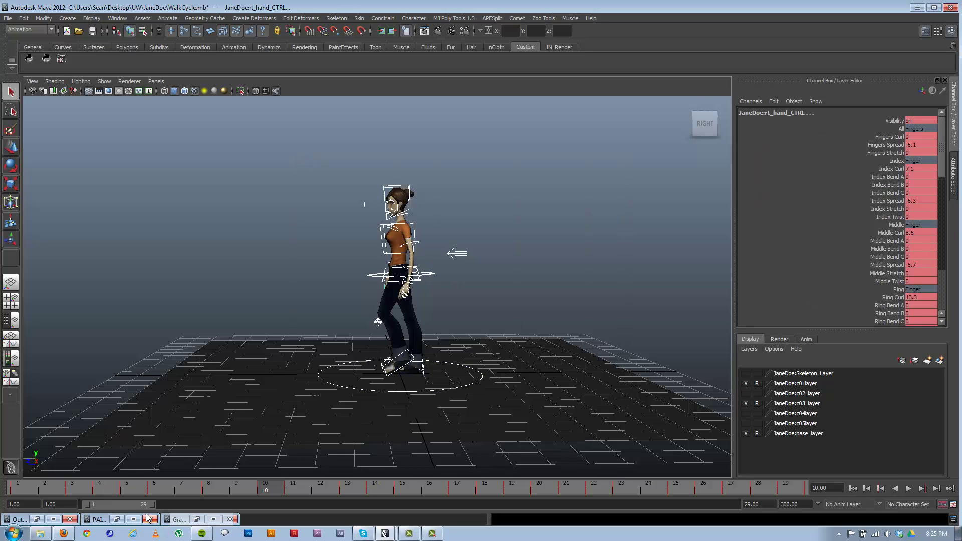
click(117, 520)
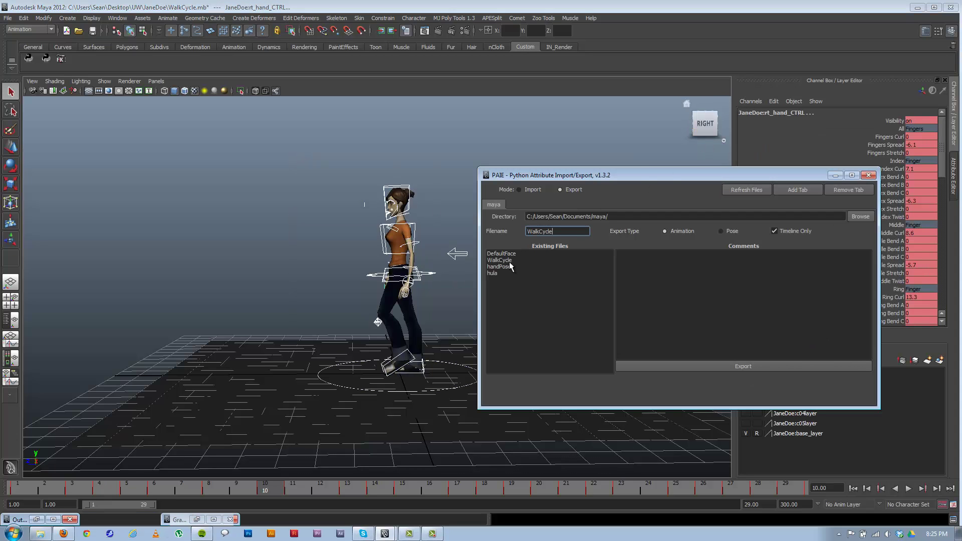
click(744, 366)
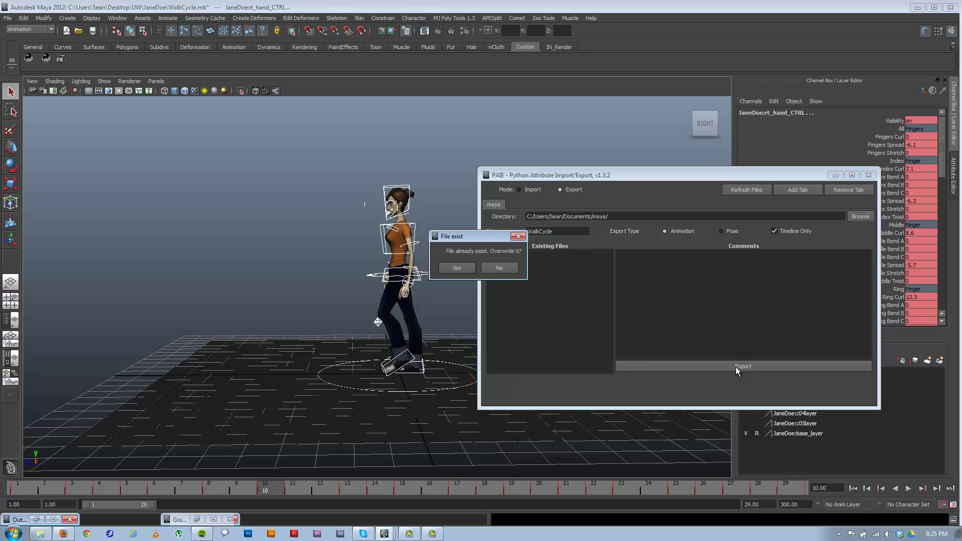
click(455, 268)
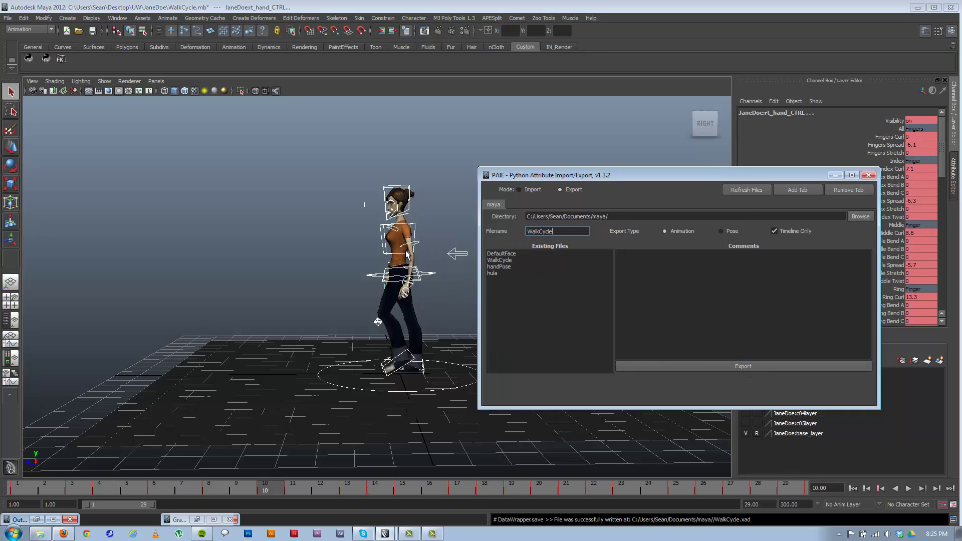
- Switch PAIE to import mode and extend both the playback range and the animation range to end at frame 90
click(532, 191)
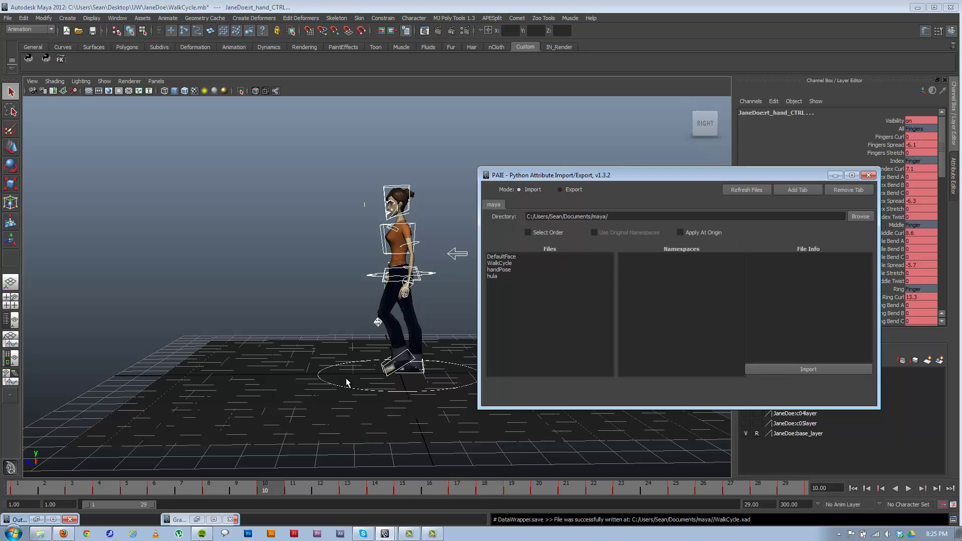
alt+drag(346, 379, 338, 385)
alt+right_drag(338, 385, 352, 387)
alt+middle_drag(352, 387, 322, 364)
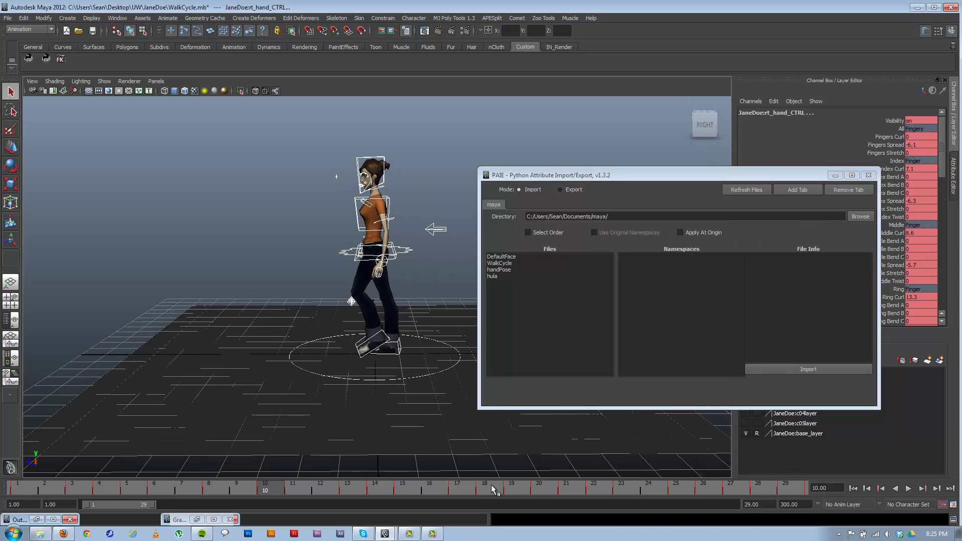
click(751, 506)
text(90)
click(799, 505)
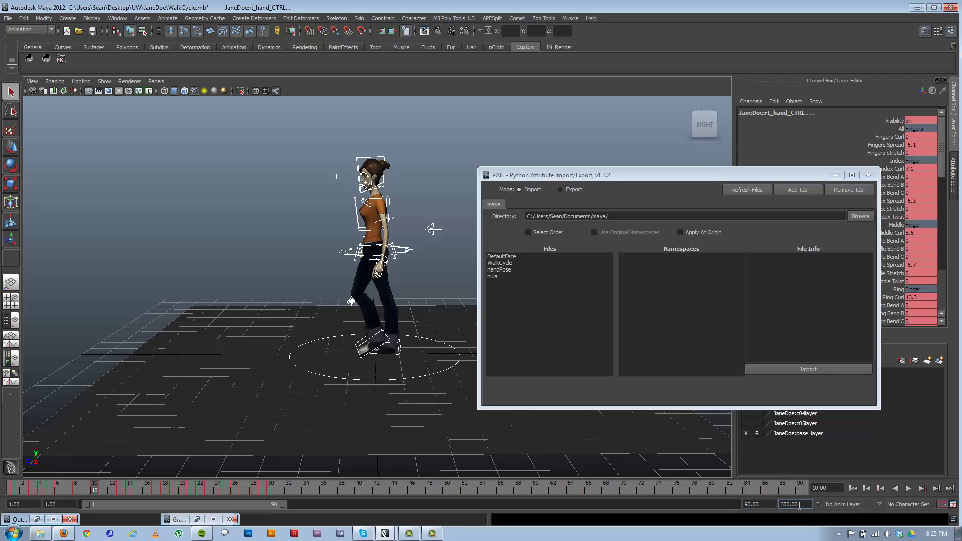
text(90)
key(Return)
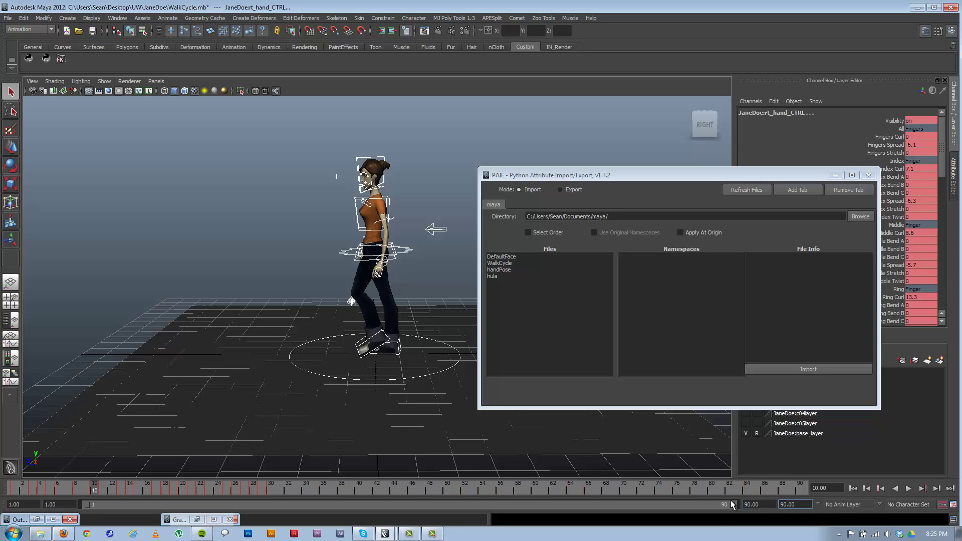
- Delete the selected controls' keys at frame 30
click(271, 492)
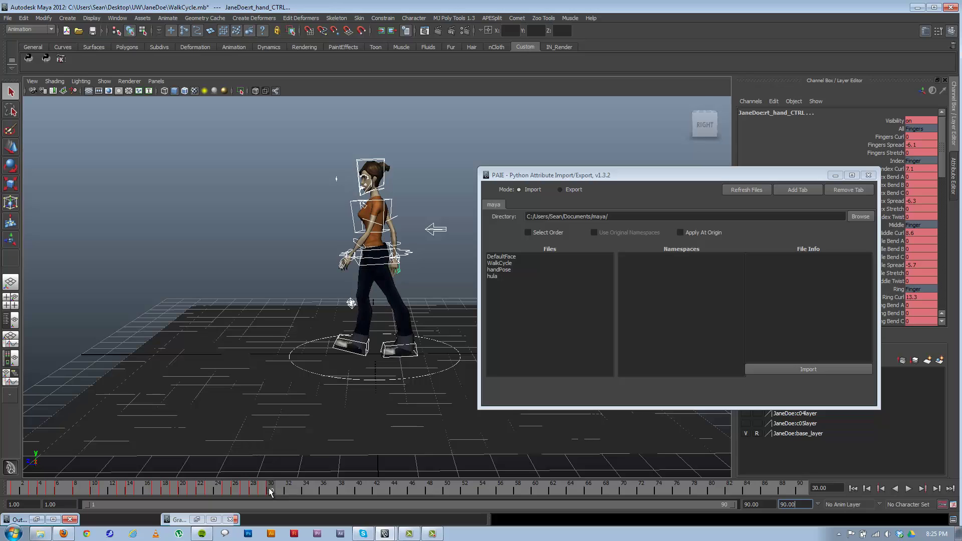
right_click(270, 492)
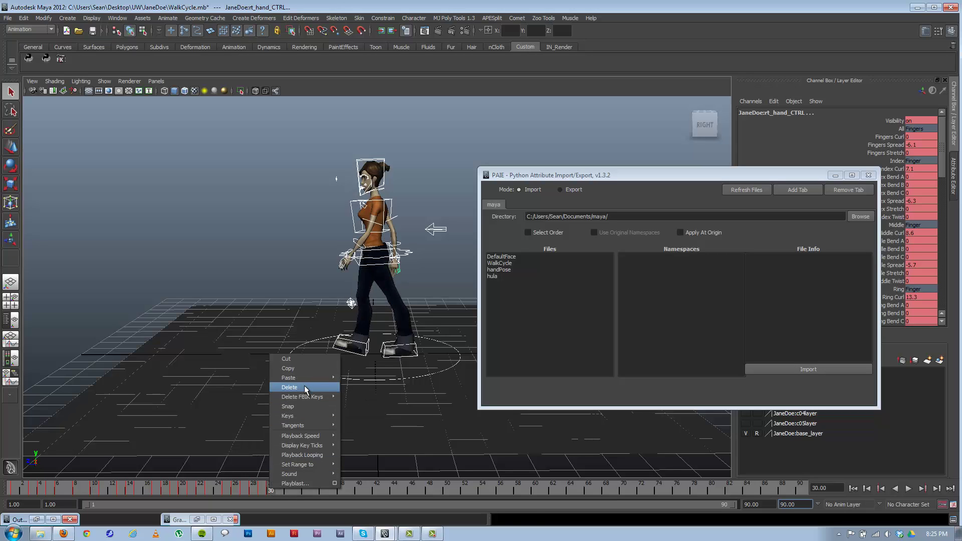
click(289, 388)
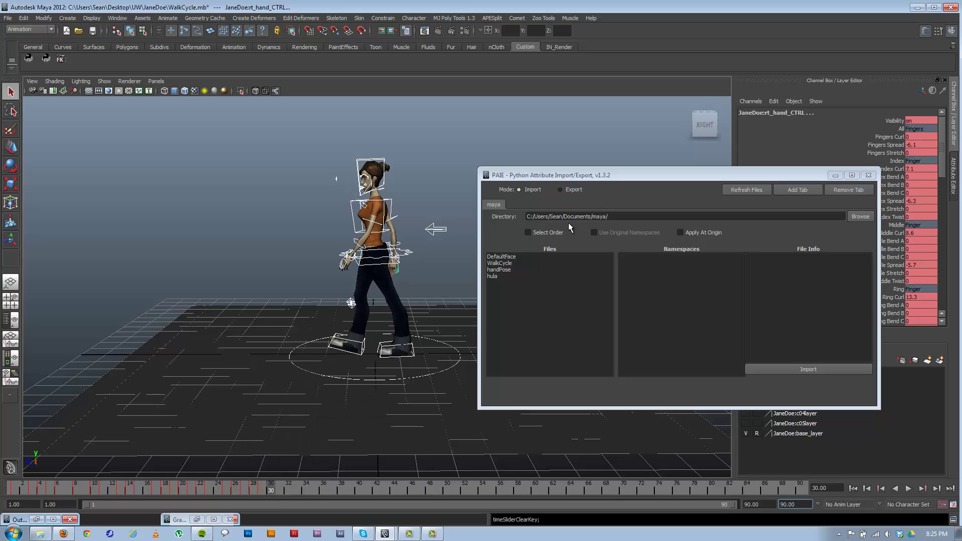
- Import the WalkCycle animation onto the JaneDoe controls at frame 30 and again at frame 59, and minimize PAIE
click(499, 263)
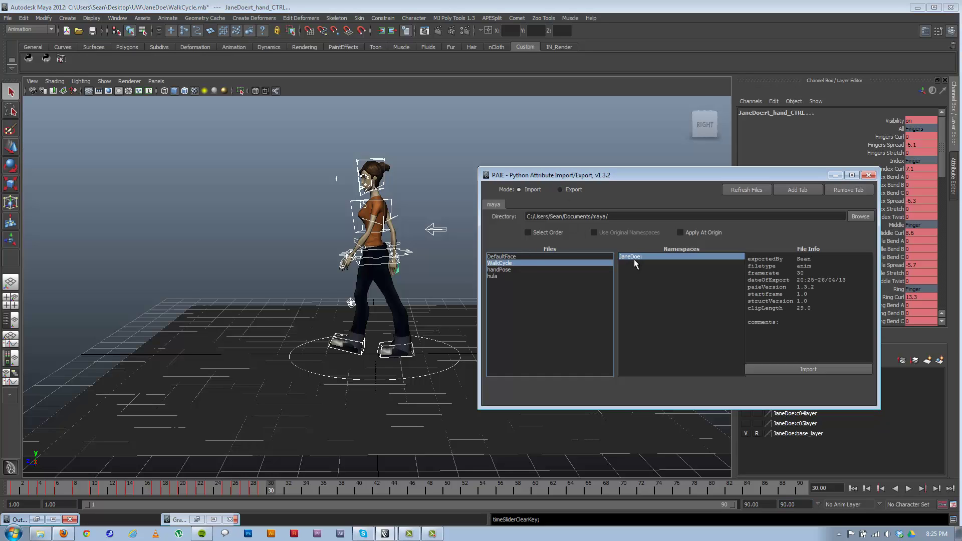
click(816, 369)
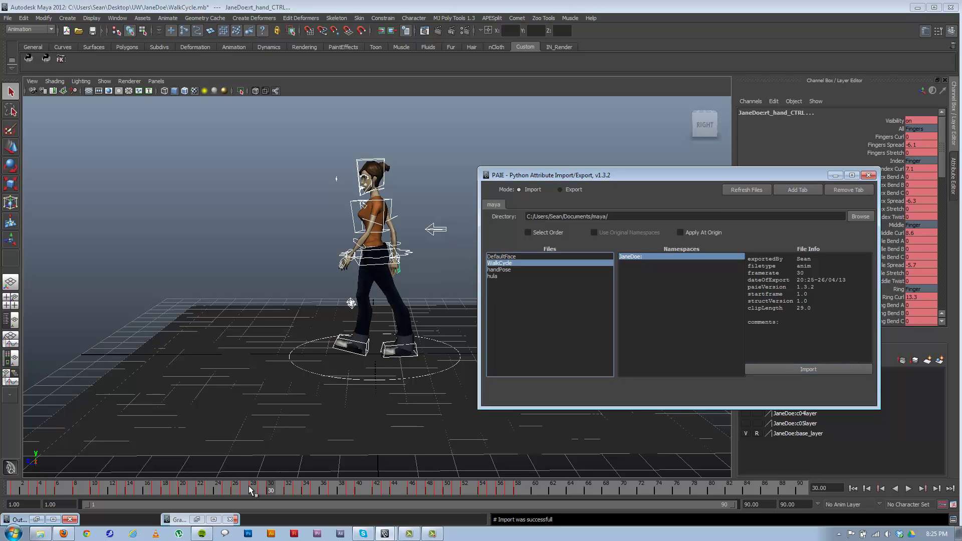
drag(271, 487, 528, 491)
click(792, 369)
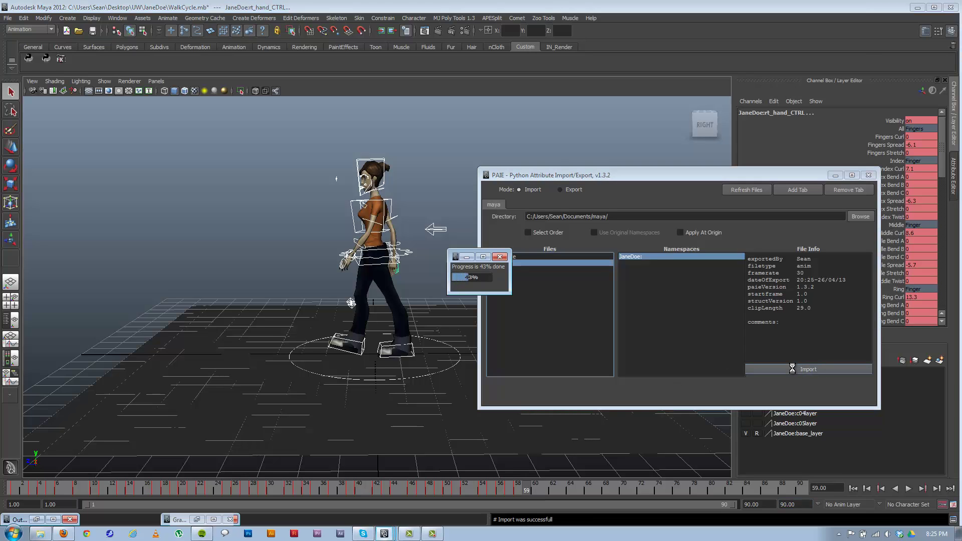
click(835, 175)
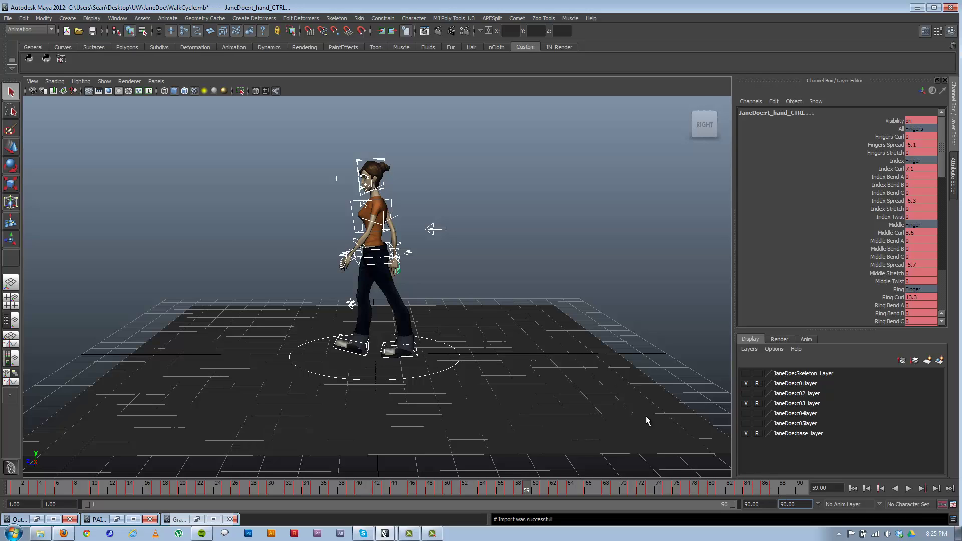
- Set the moveAll control's Translate Z to 12 at frame 90 to move the character forward
click(453, 368)
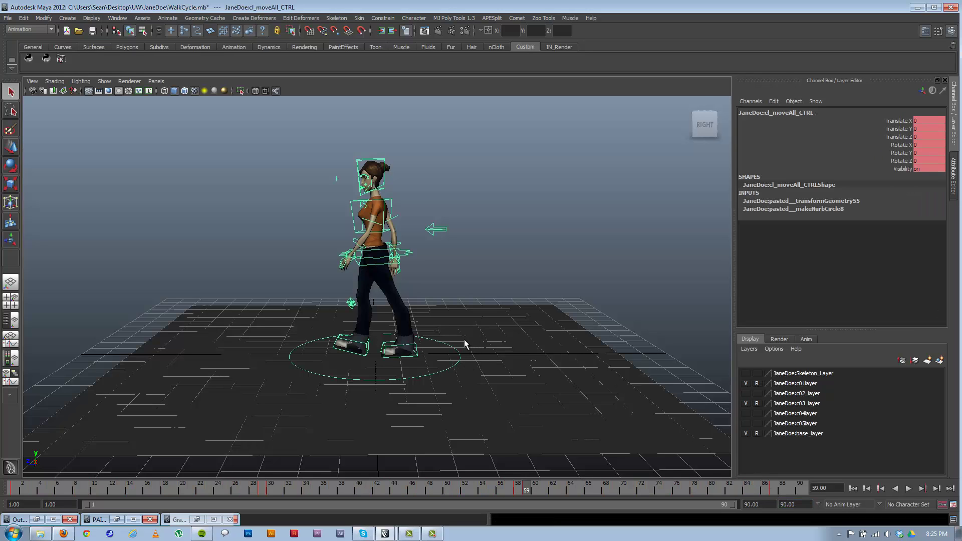
key(w)
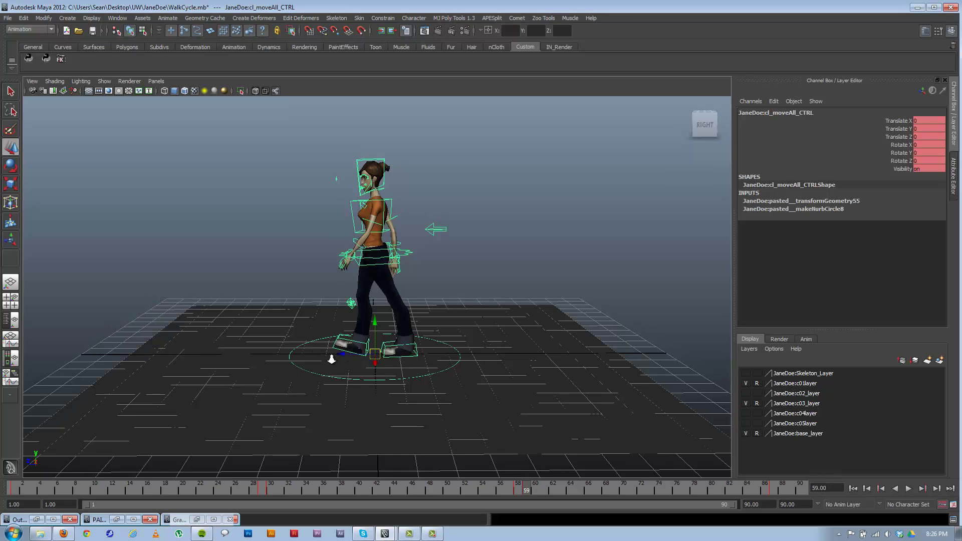
alt+right_drag(332, 360, 538, 451)
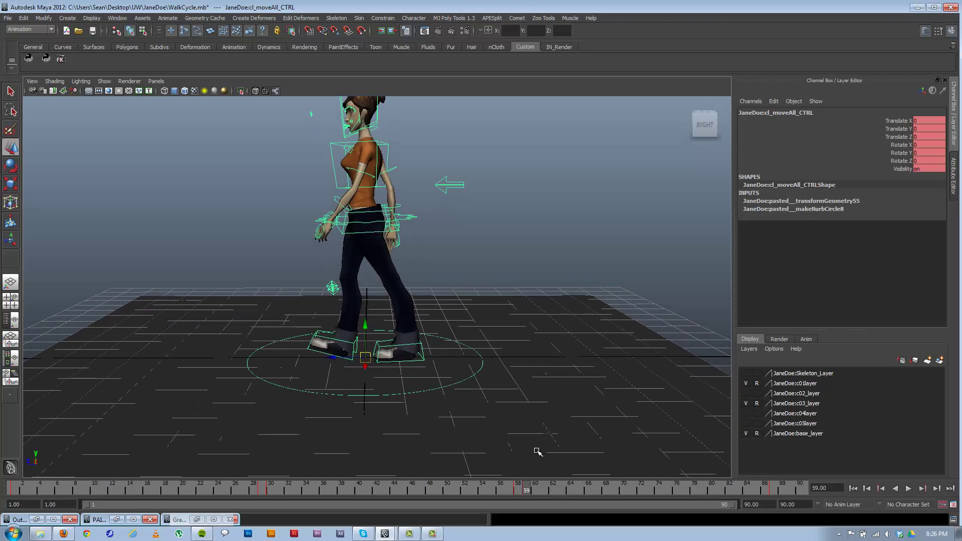
click(804, 488)
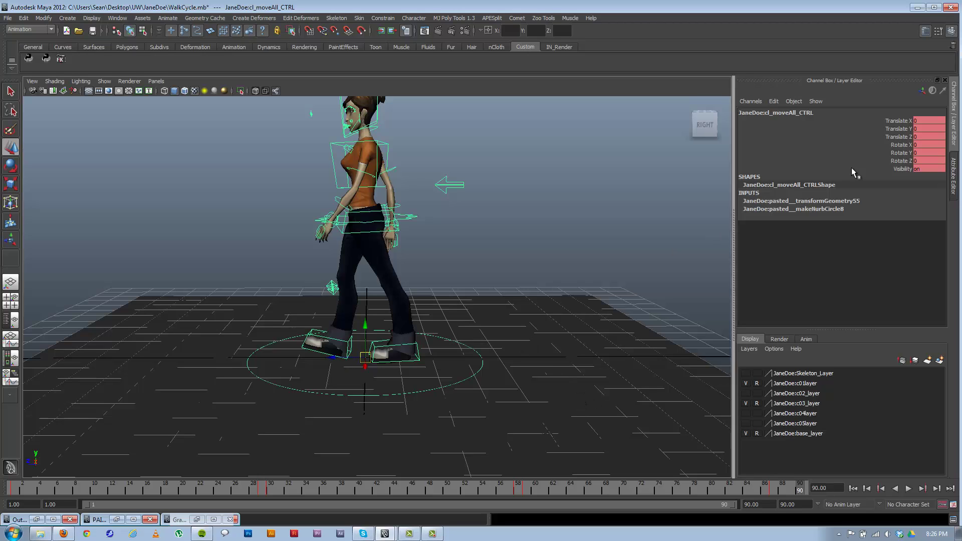
double_click(924, 136)
text(1)
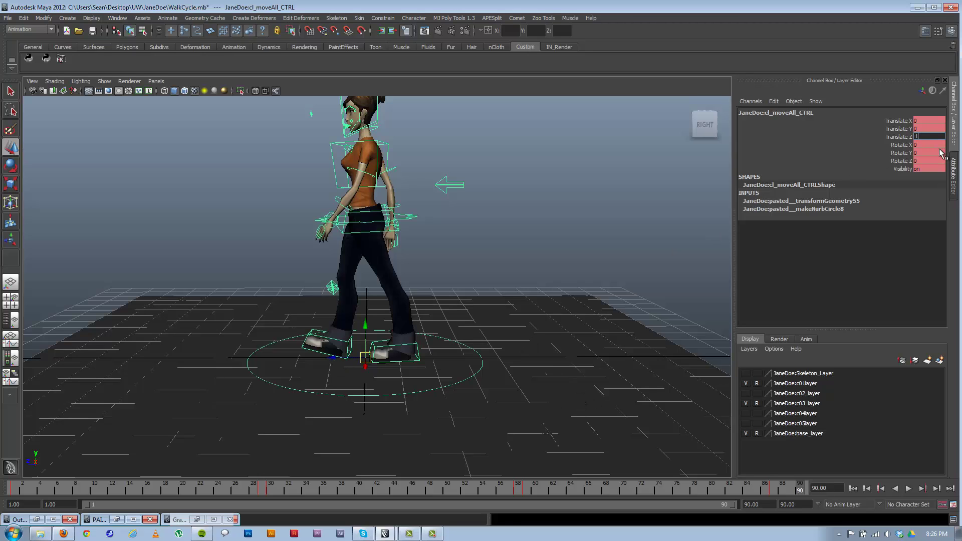
text(2)
key(Return)
alt+right_drag(418, 331, 293, 305)
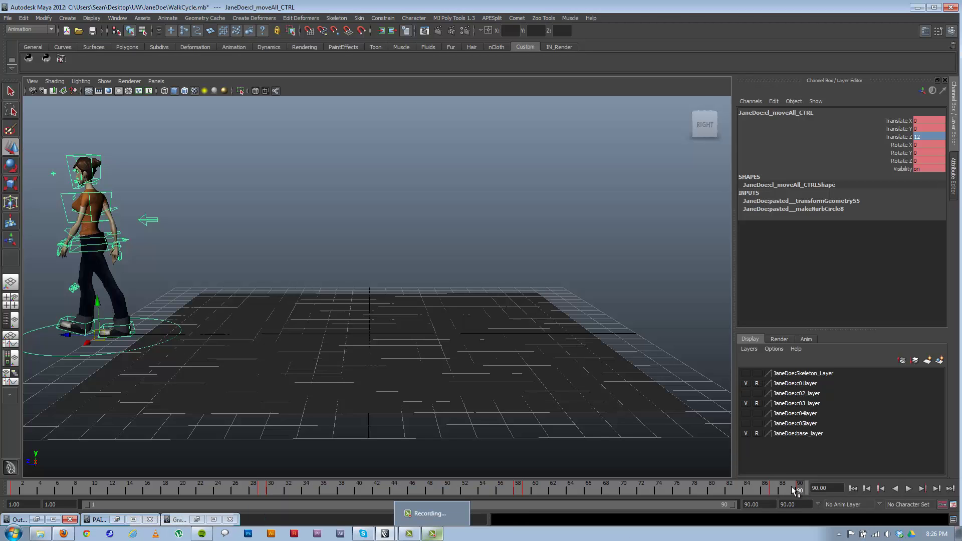
- Delete the moveAll control's intermediate keys between frames 28 and 87, keeping its first and last keys
drag(773, 492, 775, 492)
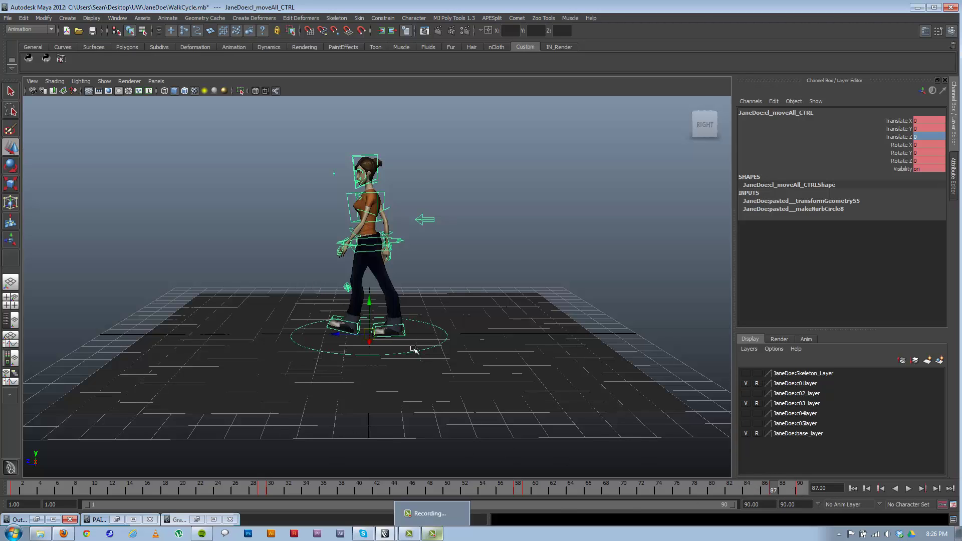
shift+drag(774, 489, 253, 477)
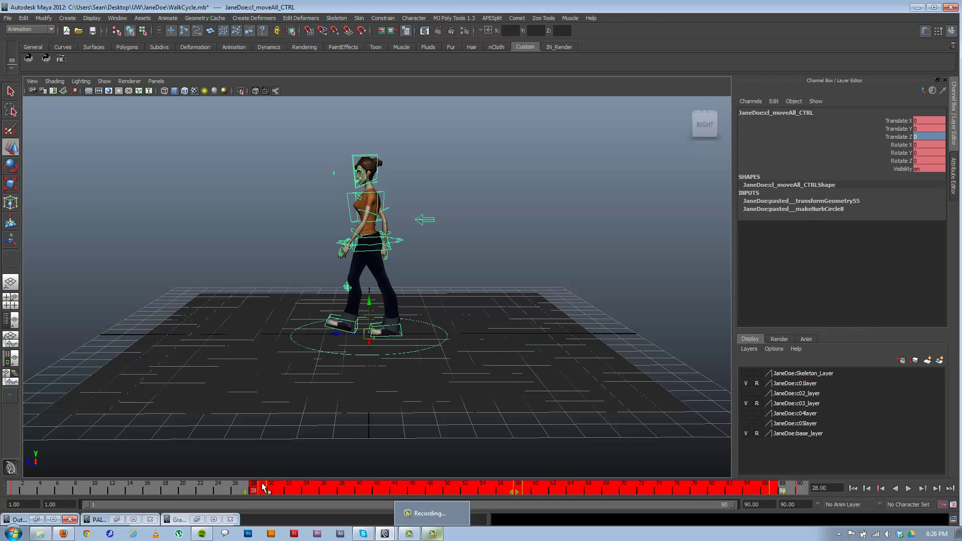
right_drag(253, 481, 305, 390)
click(303, 384)
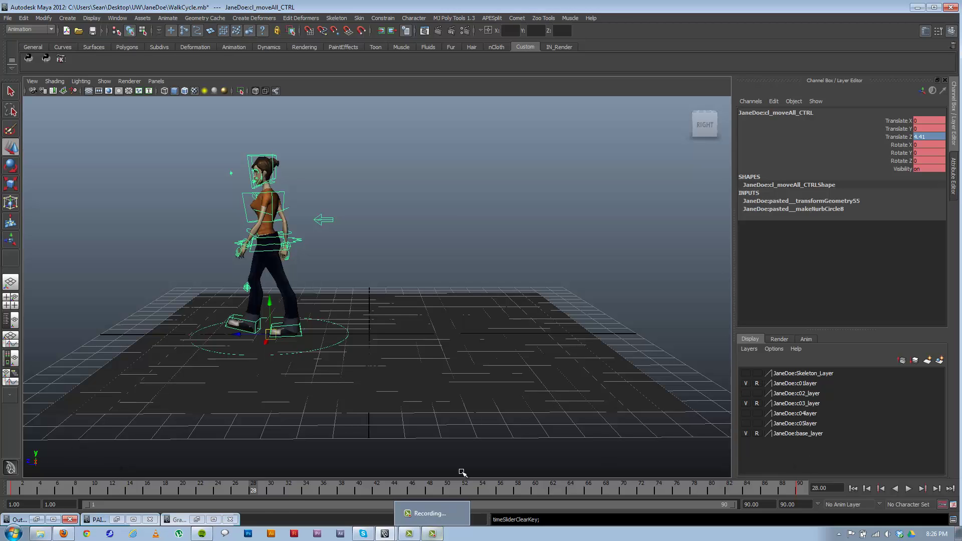
- Give both keys of the moveAll control's Translate Z curve linear tangents in the Graph Editor, and minimize the editor
key(ctrl+g)
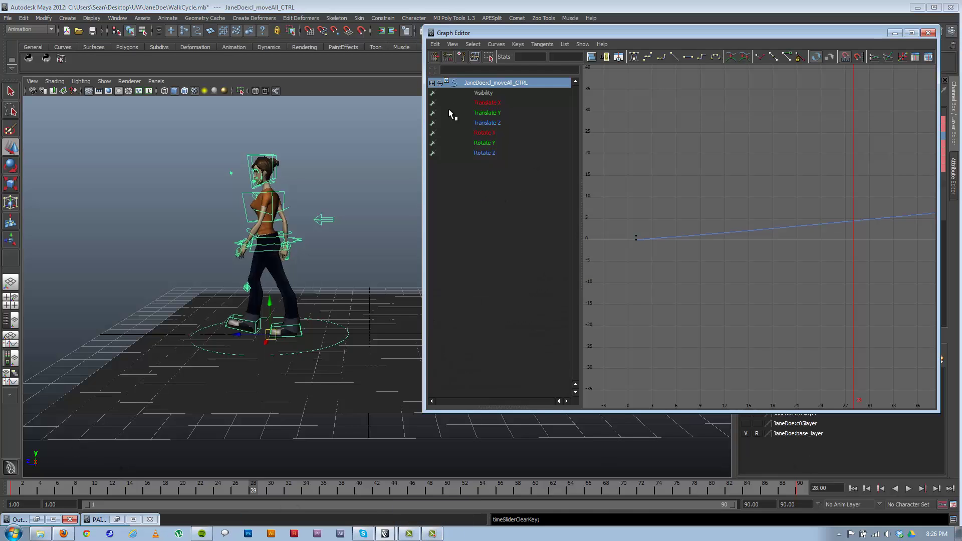
click(479, 125)
alt+right_drag(742, 219, 664, 202)
alt+middle_drag(697, 218, 691, 218)
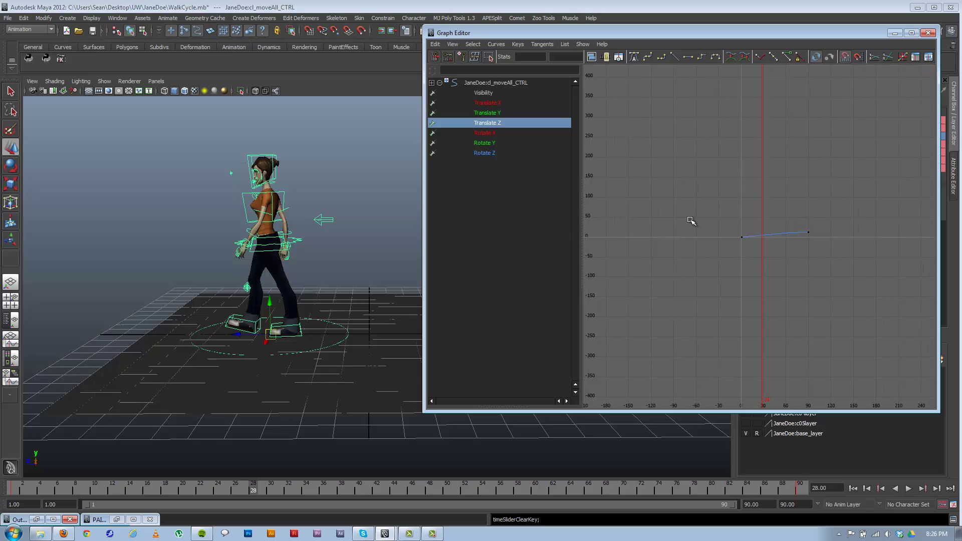
alt+right_drag(691, 218, 727, 226)
drag(873, 285, 893, 296)
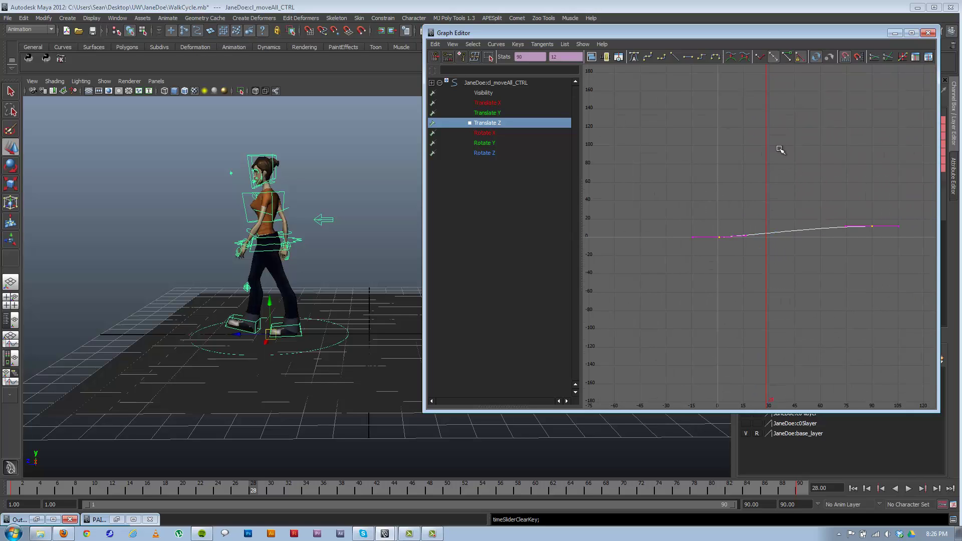
click(675, 57)
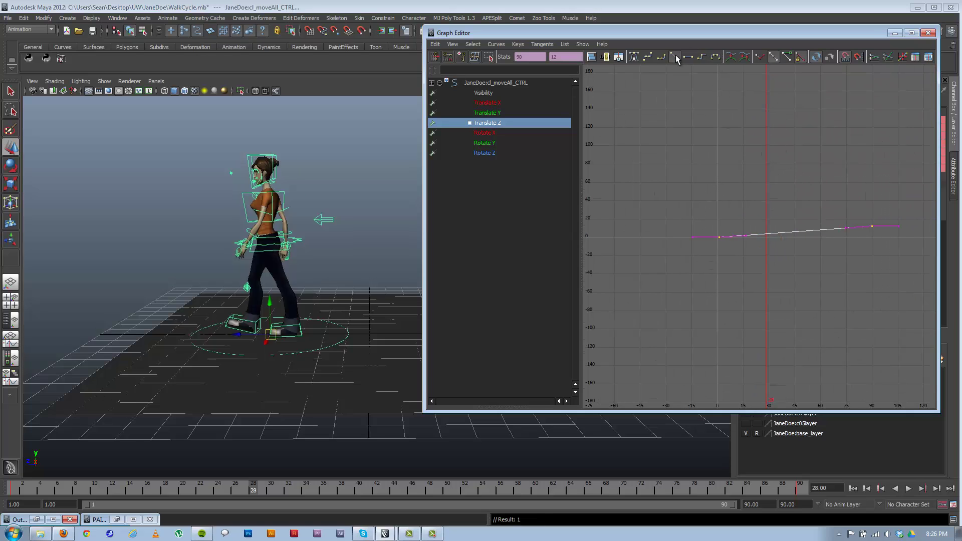
click(895, 33)
- Deselect the moveAll control and hide the rig's control curves in the viewport
click(468, 268)
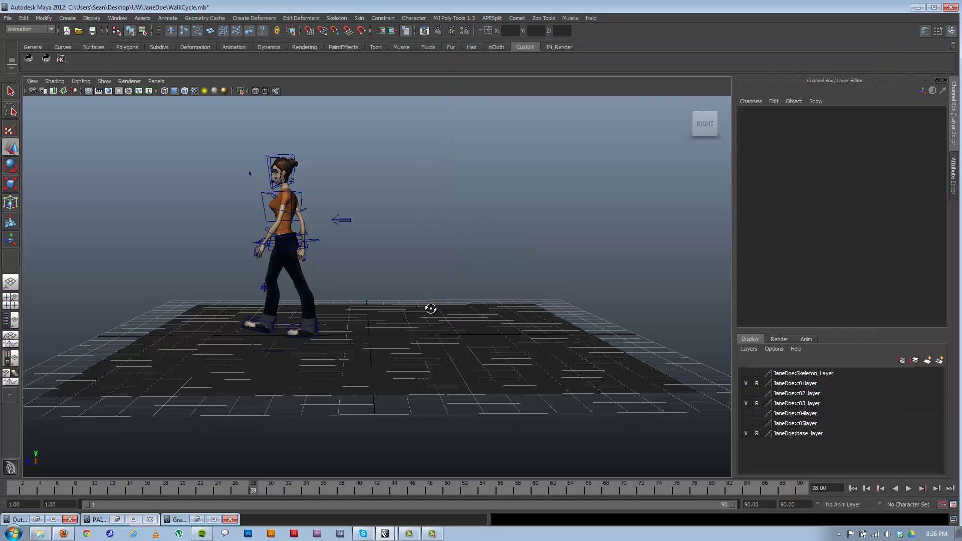
click(104, 81)
click(125, 126)
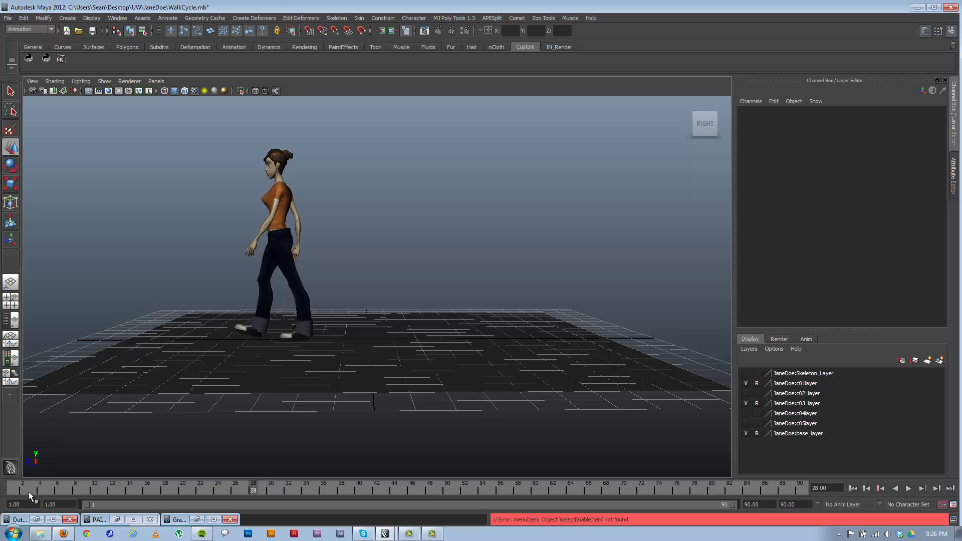
- Play the walk animation from frame 1 and examine the character's forward movement from the front and both sides
drag(29, 492, 10, 487)
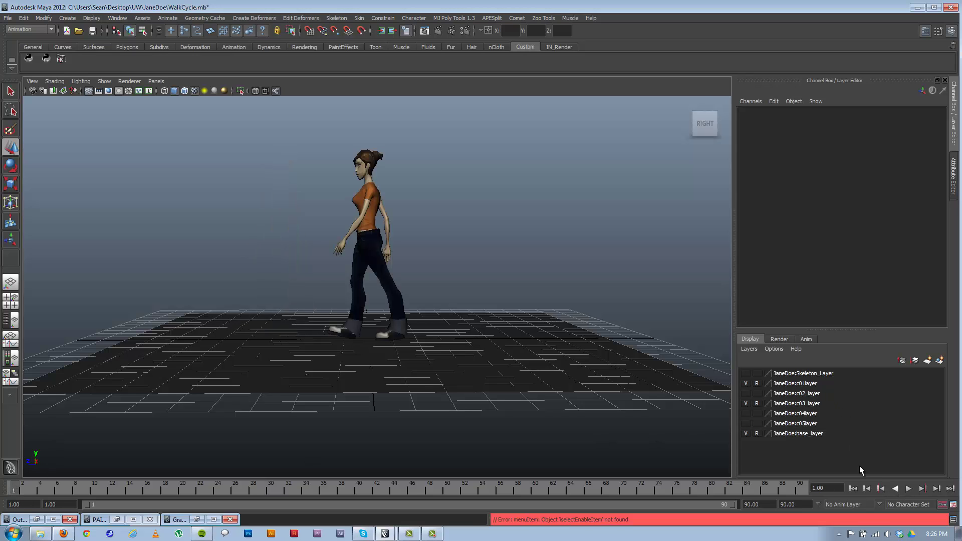
alt+middle_drag(524, 246, 664, 274)
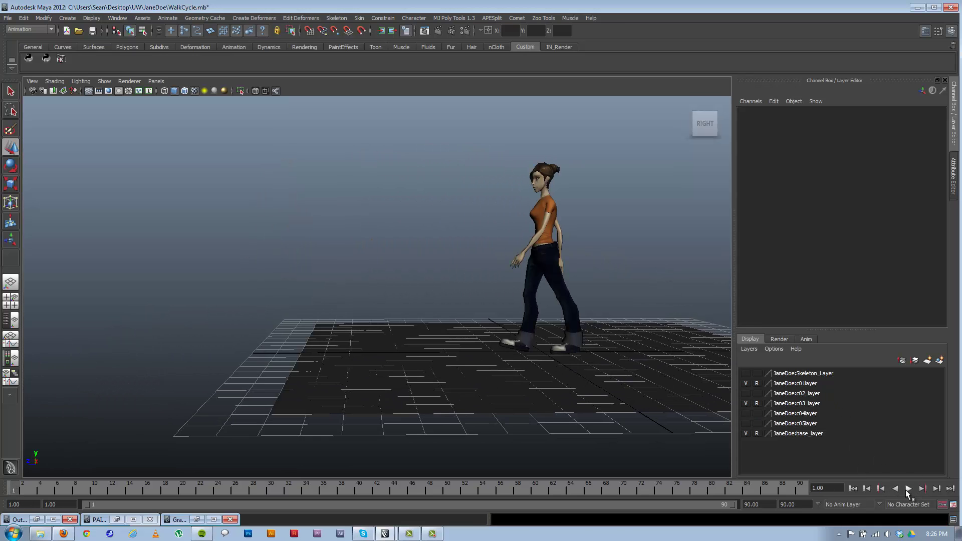
click(907, 489)
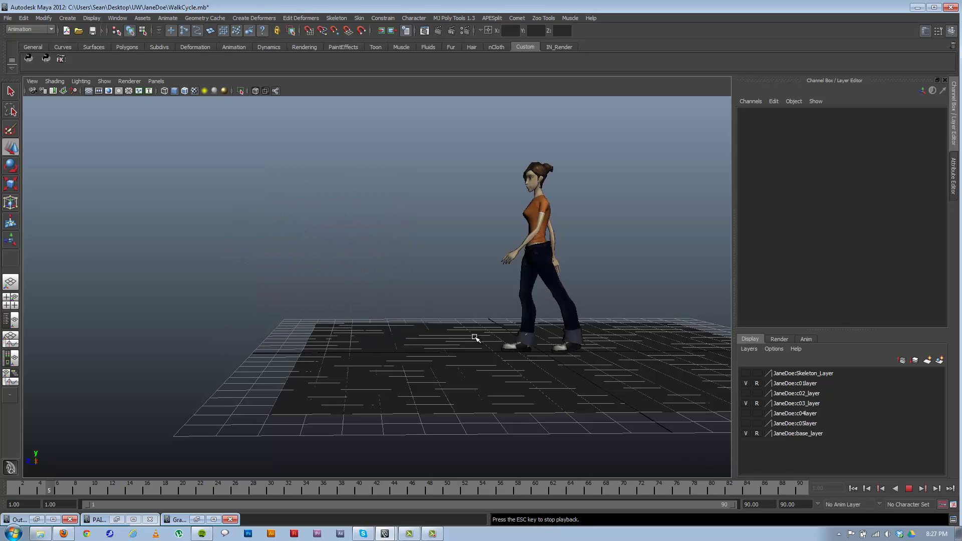
alt+drag(478, 340, 437, 366)
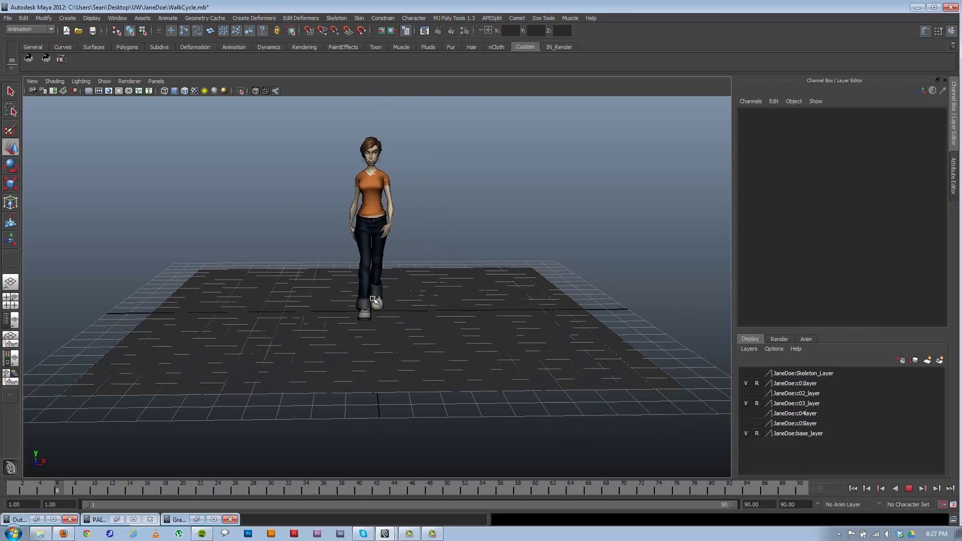
alt+drag(329, 302, 445, 320)
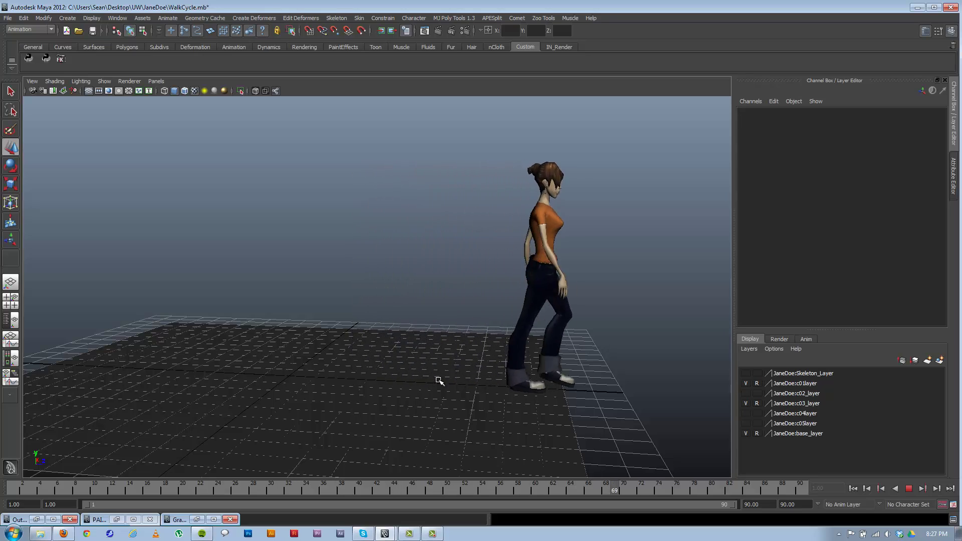
alt+drag(496, 349, 289, 340)
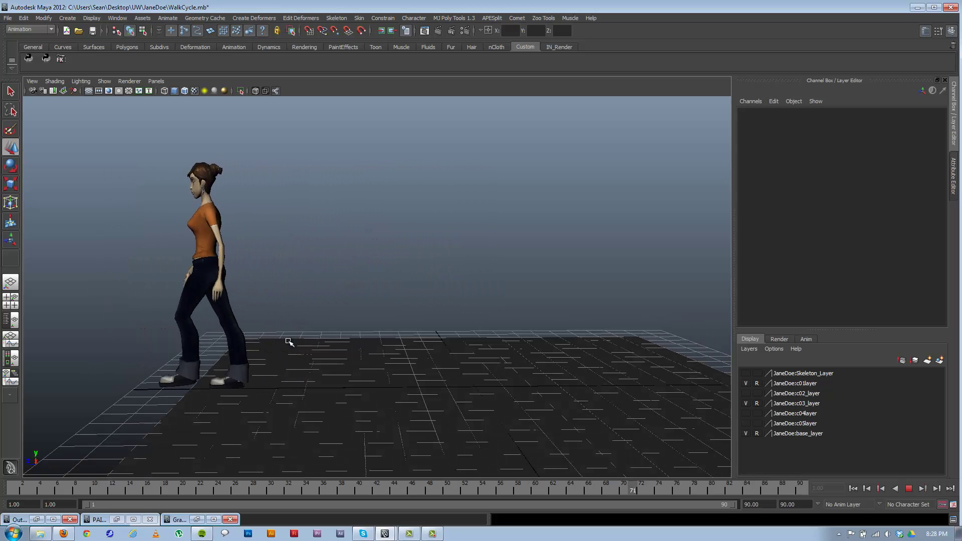